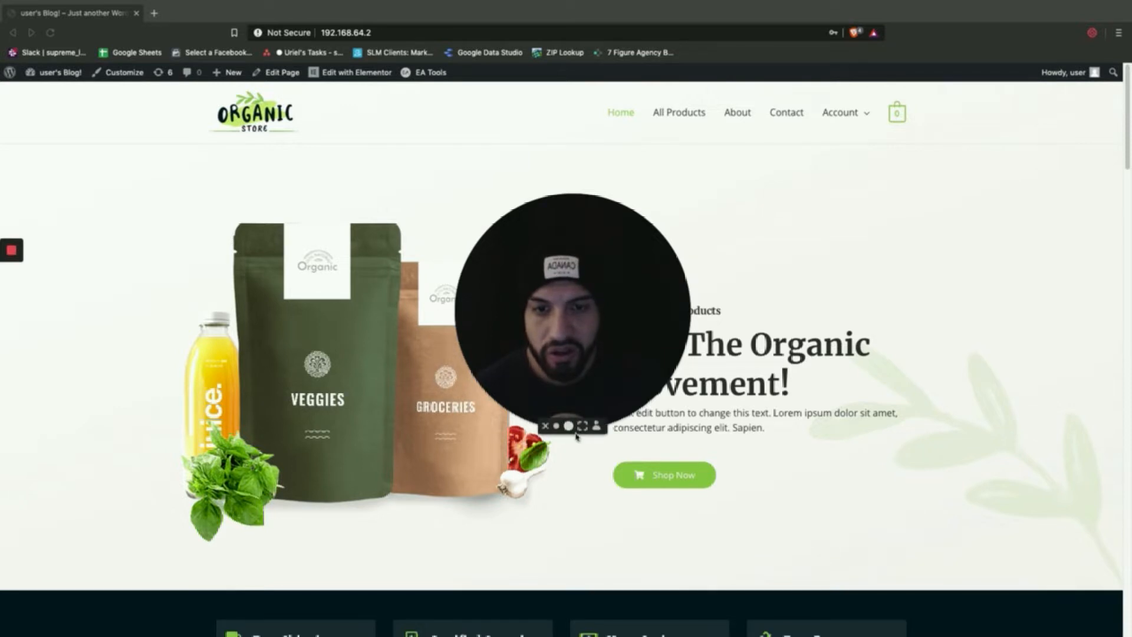
# Look through the Organic Store home page from the header to the footer and return to its beginning
pyautogui.click(556, 427)
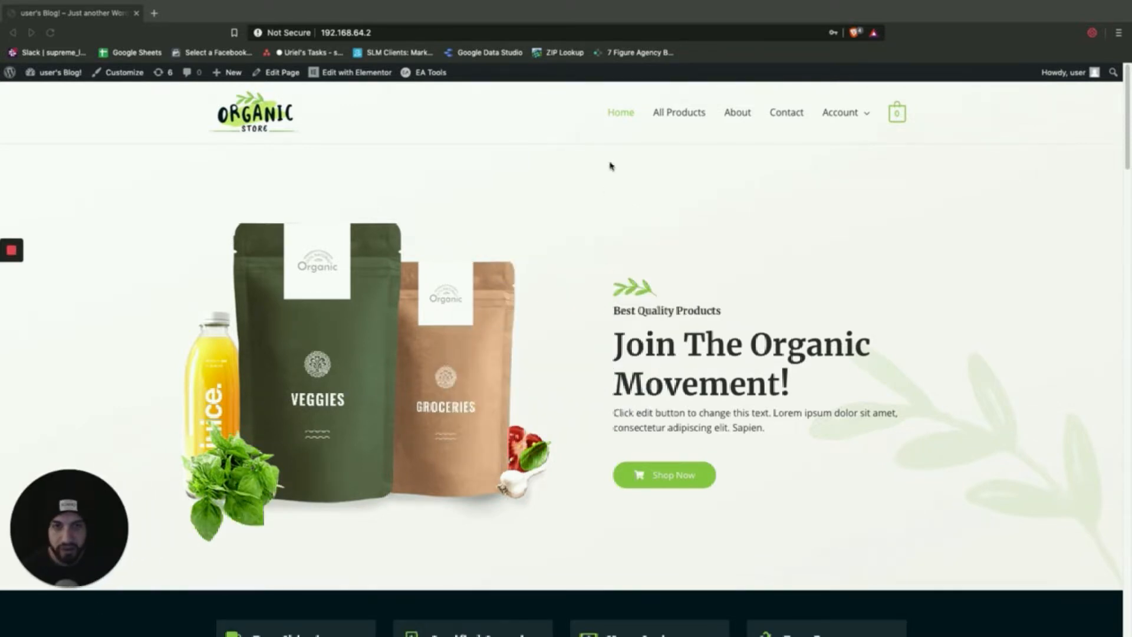
pyautogui.scroll(-9, 691, 311)
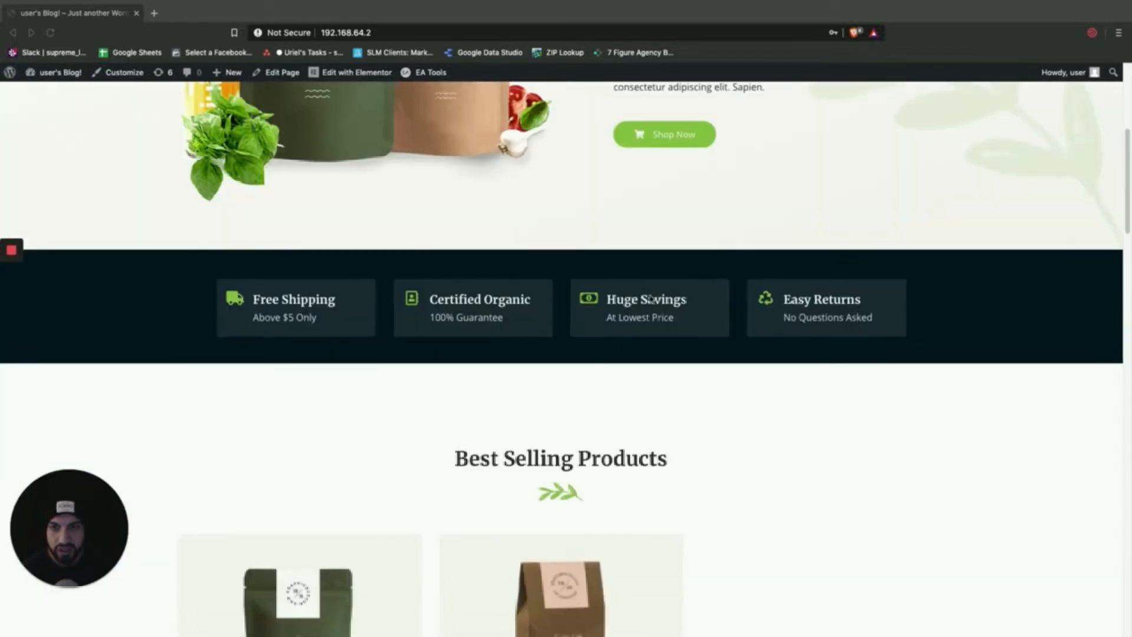
pyautogui.scroll(-15, 826, 348)
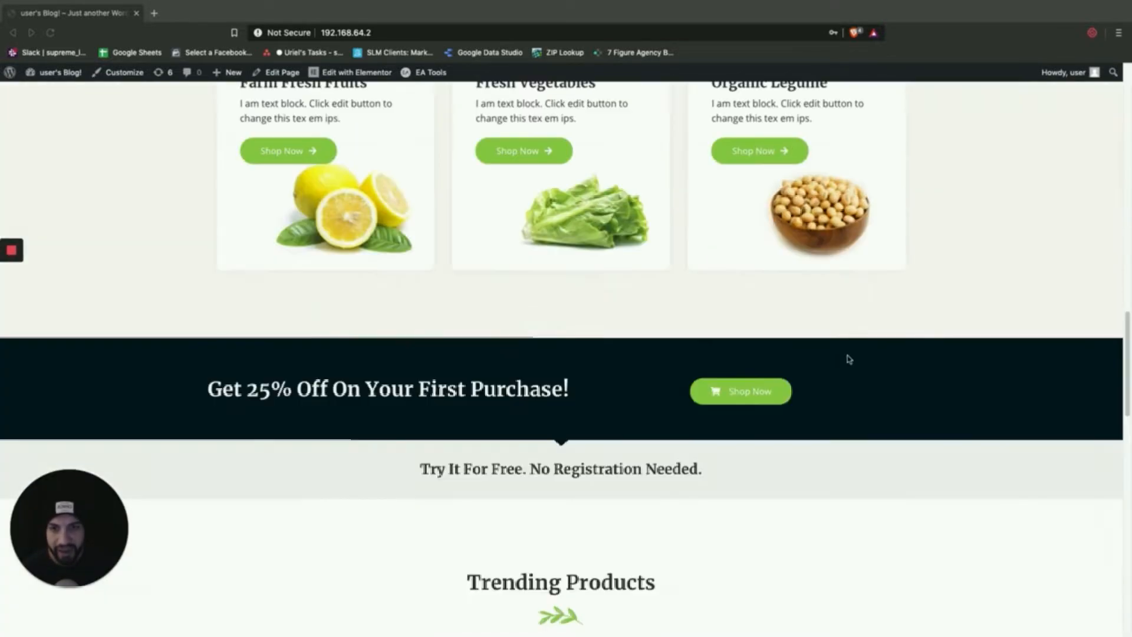
pyautogui.scroll(-15, 938, 384)
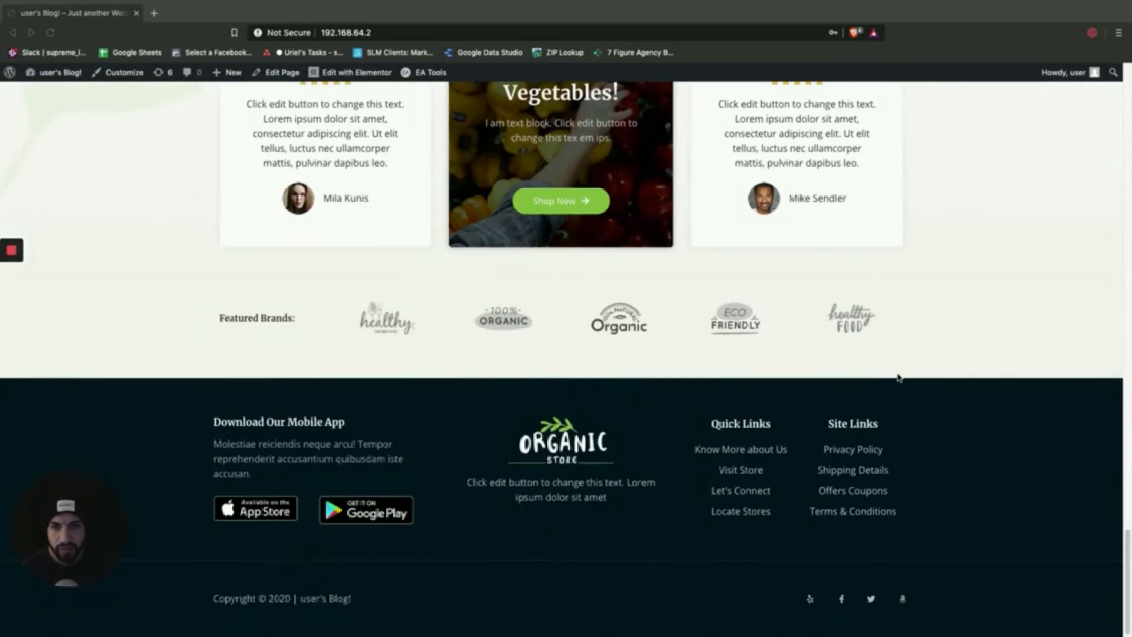
pyautogui.scroll(20, 934, 383)
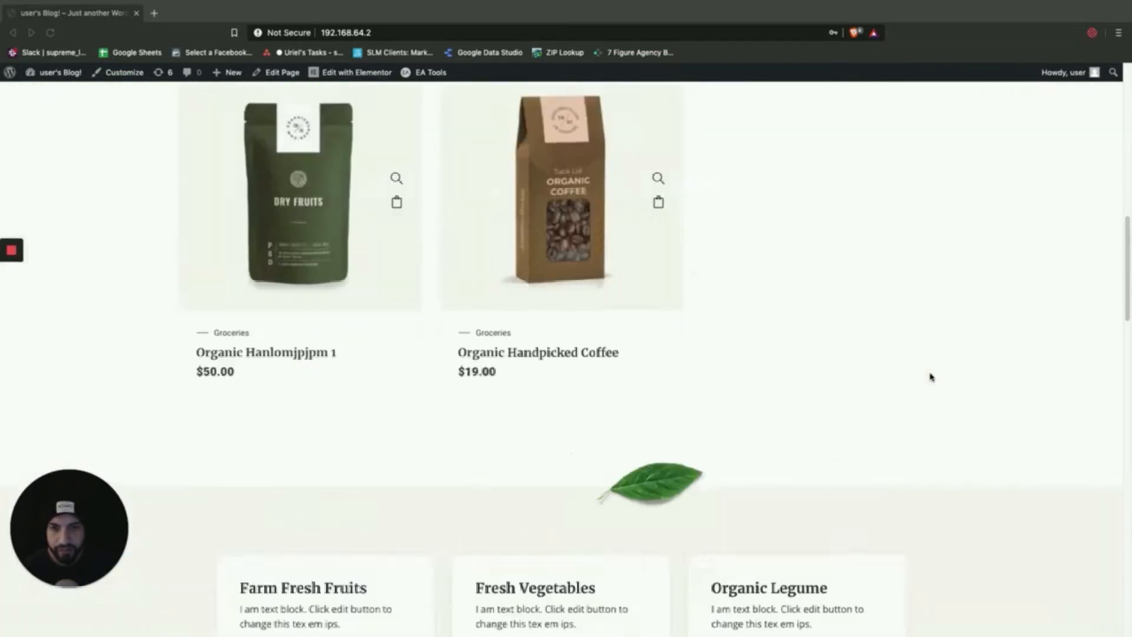
pyautogui.scroll(8, 855, 348)
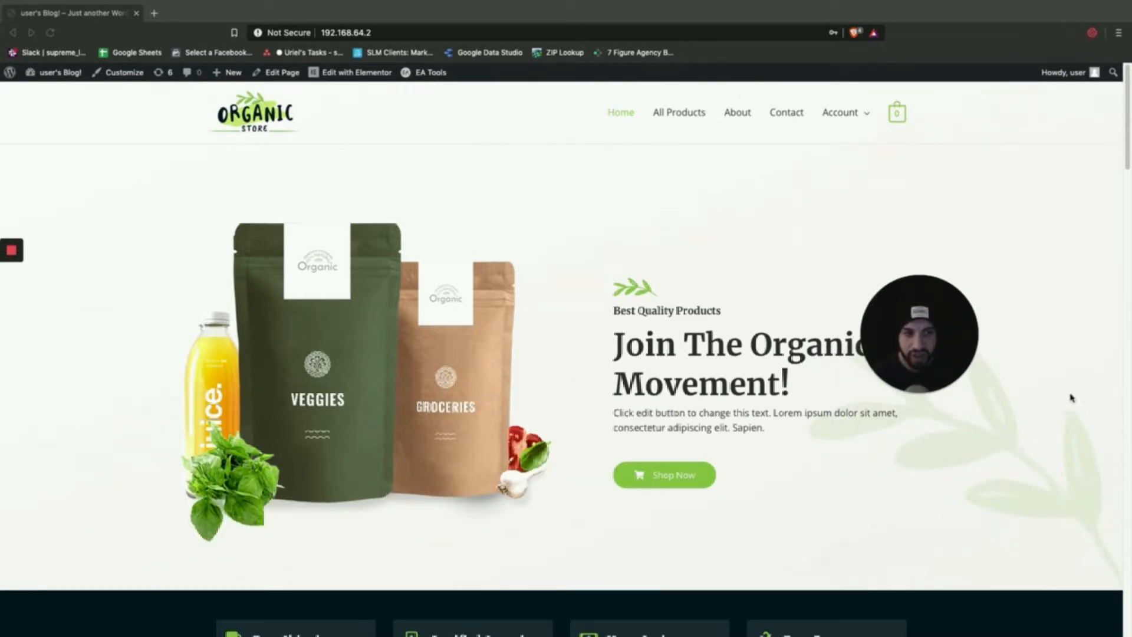
pyautogui.moveTo(961, 370)
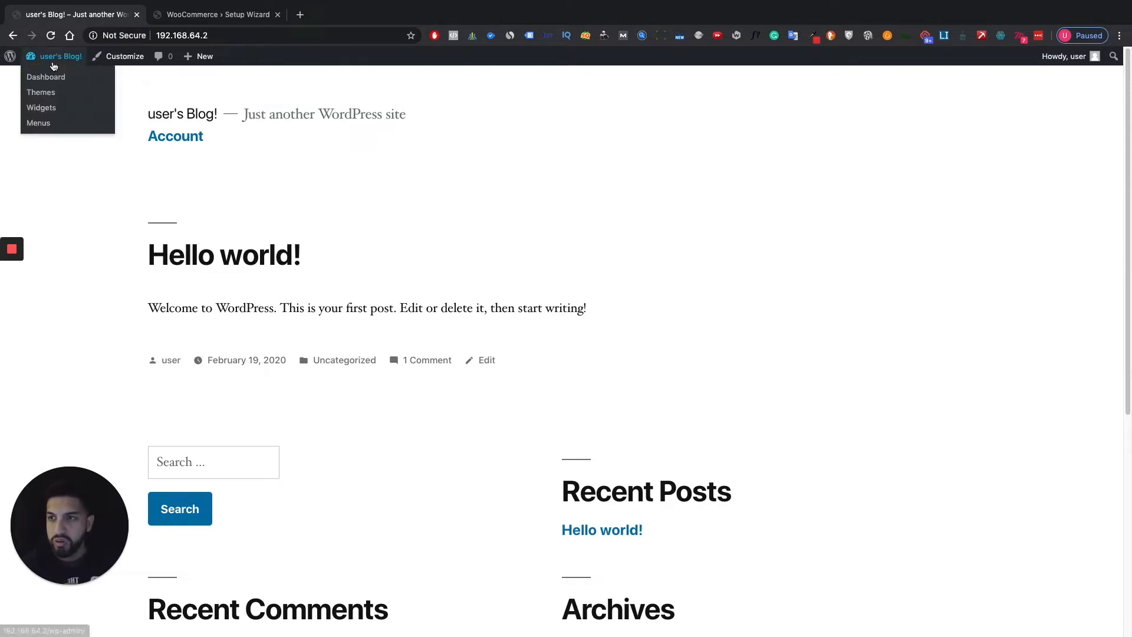
# Find the Starter Templates plugin by searching for "astra" from the site's dashboard, and install and activate it
pyautogui.click(46, 77)
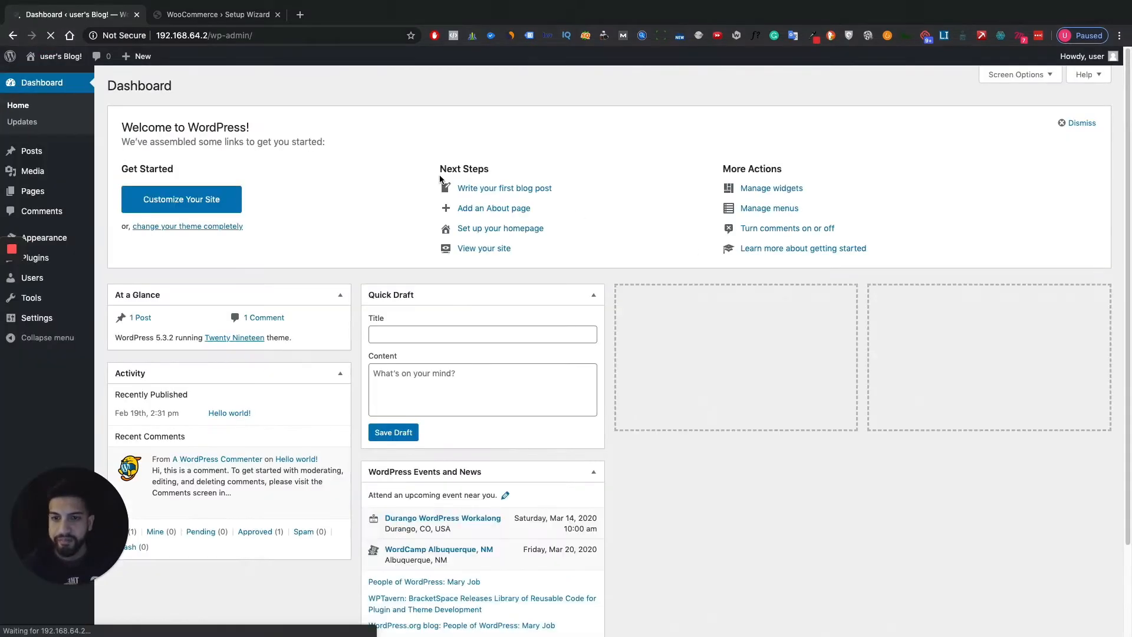
pyautogui.click(45, 261)
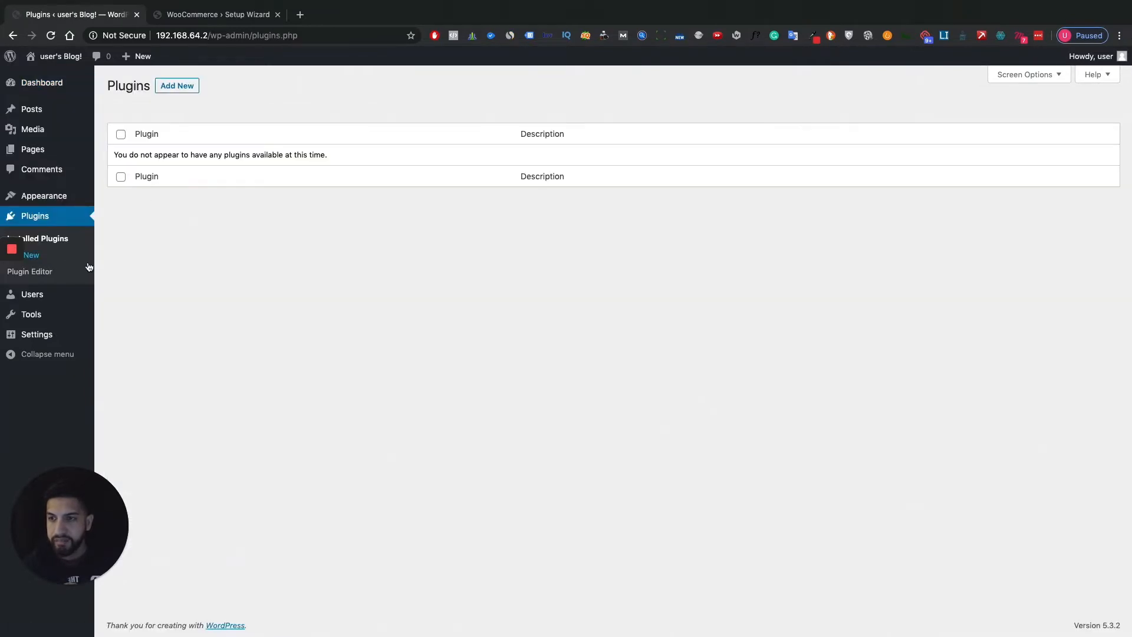
pyautogui.click(180, 89)
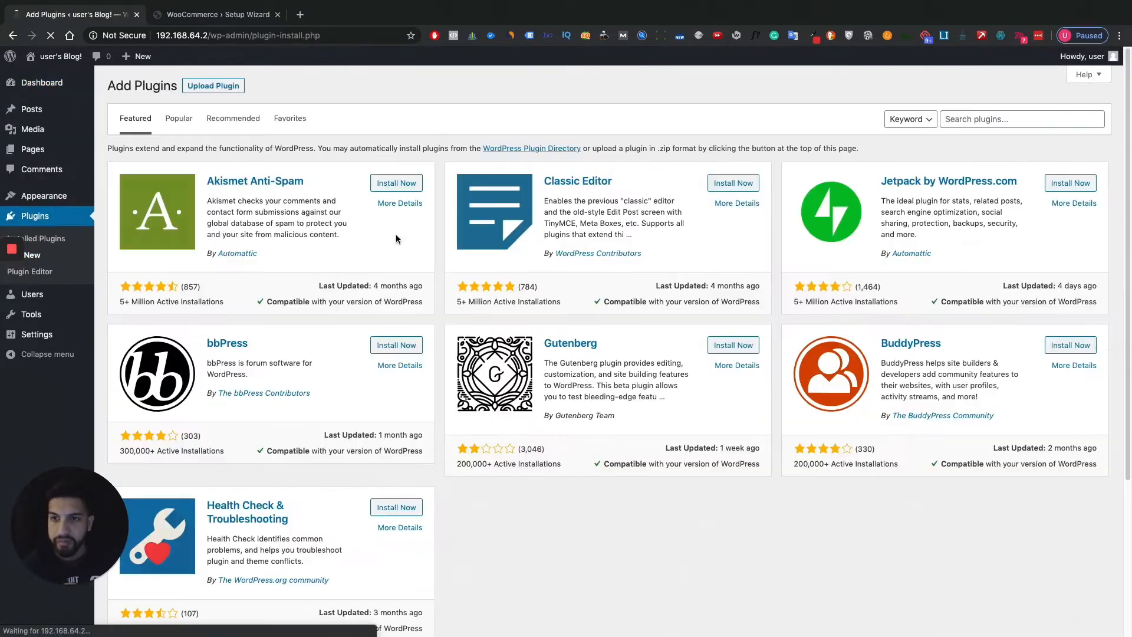
pyautogui.click(961, 121)
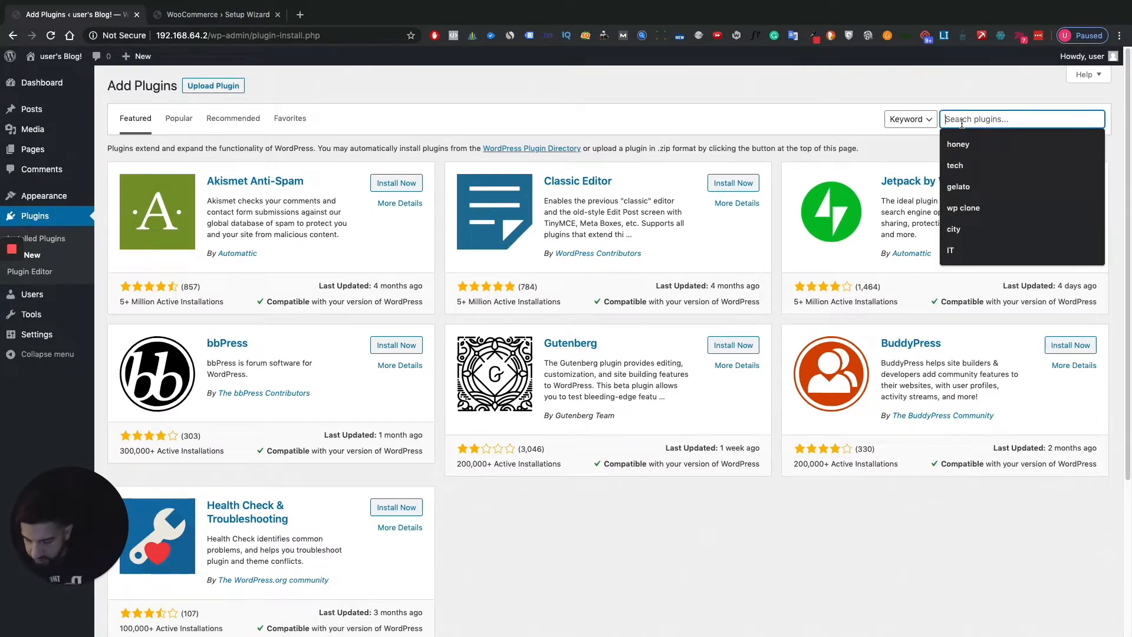
pyautogui.write('astra')
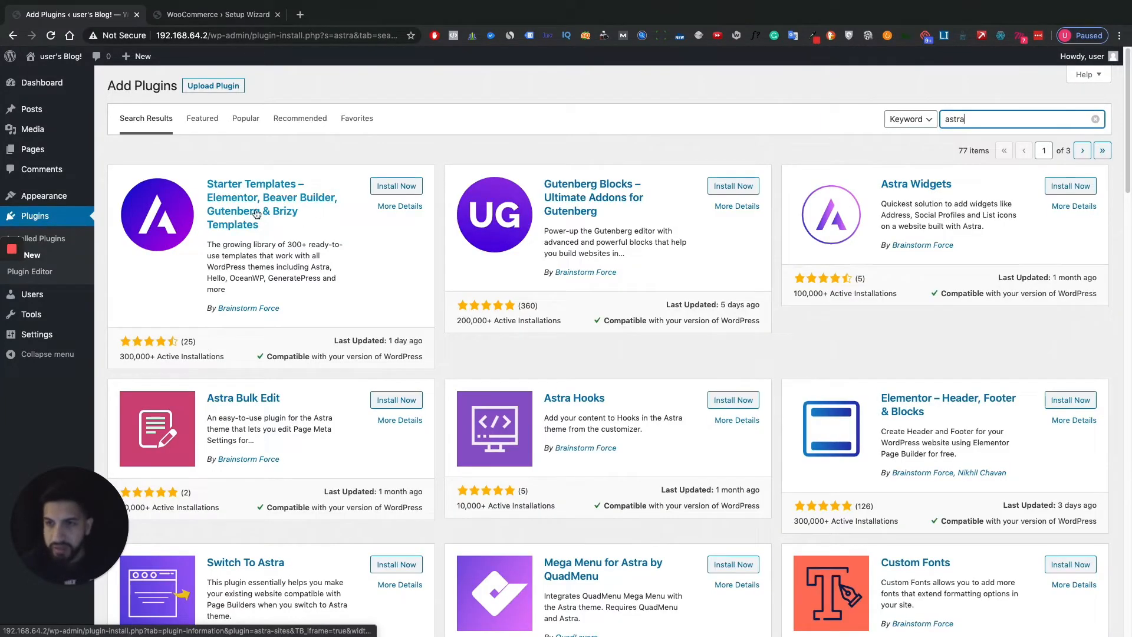
pyautogui.click(403, 194)
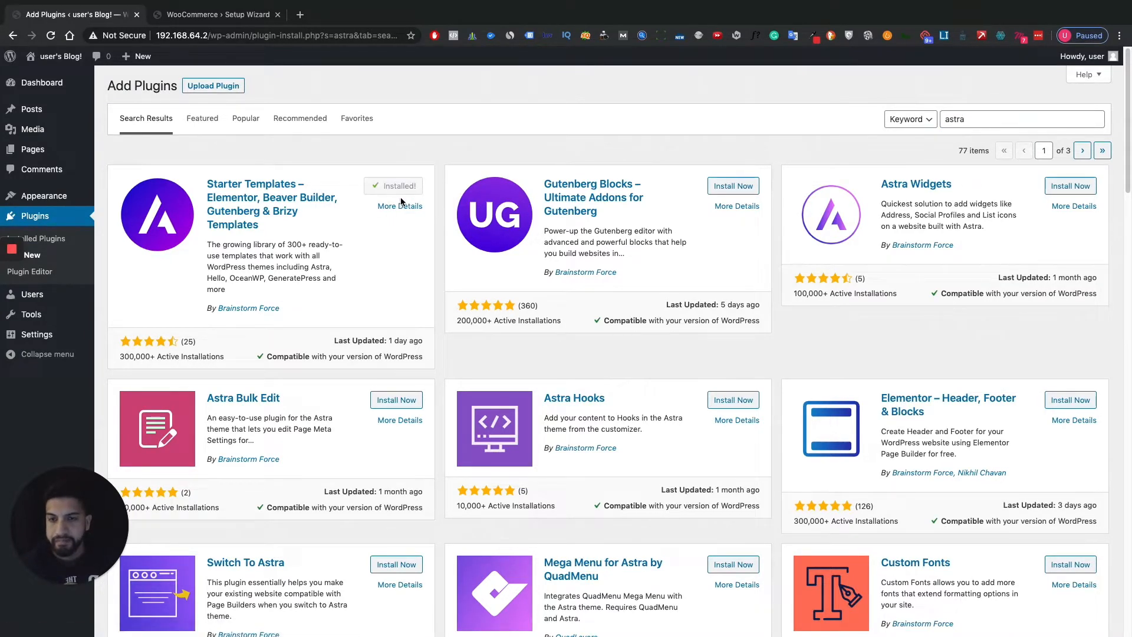
pyautogui.click(401, 188)
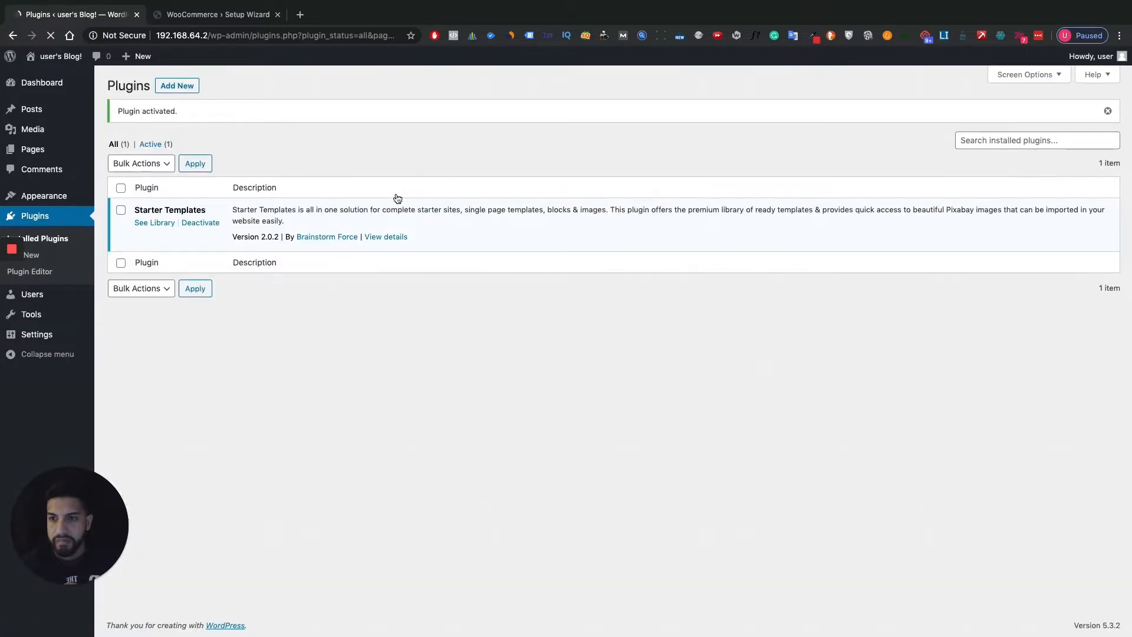
# Open the Organic Store template's details from the Starter Templates library
pyautogui.moveTo(59, 203)
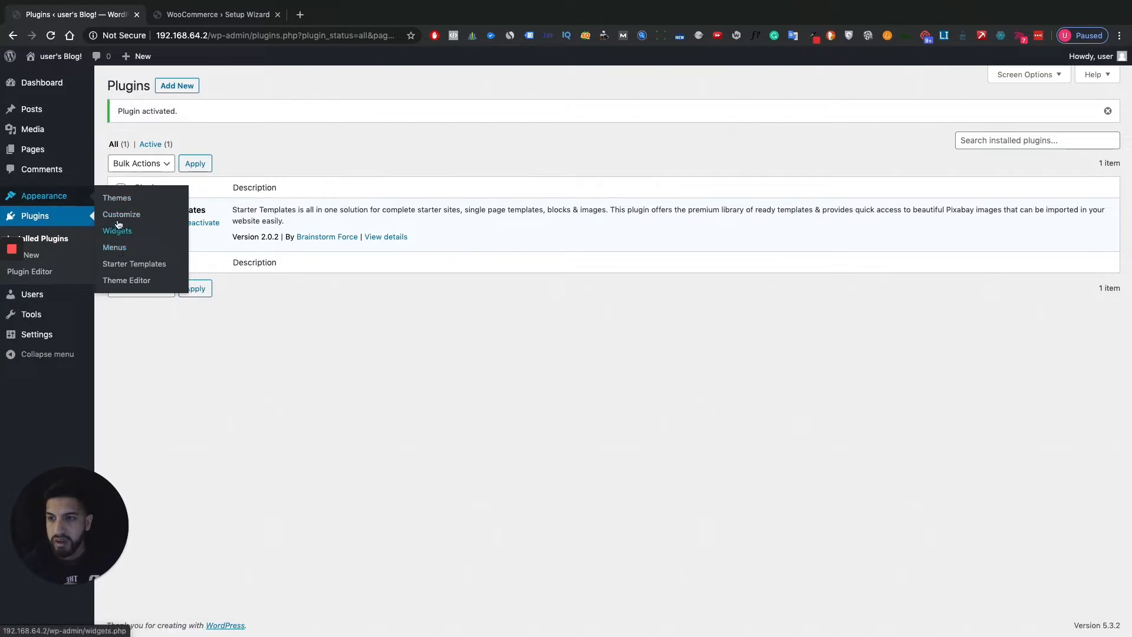
pyautogui.click(118, 263)
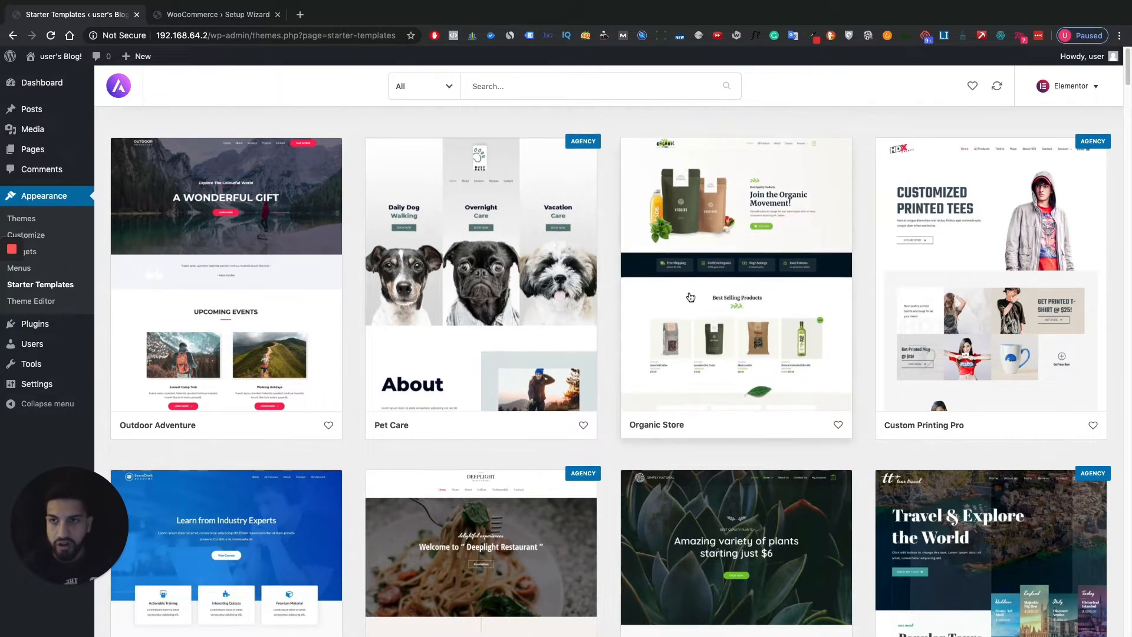
pyautogui.click(750, 318)
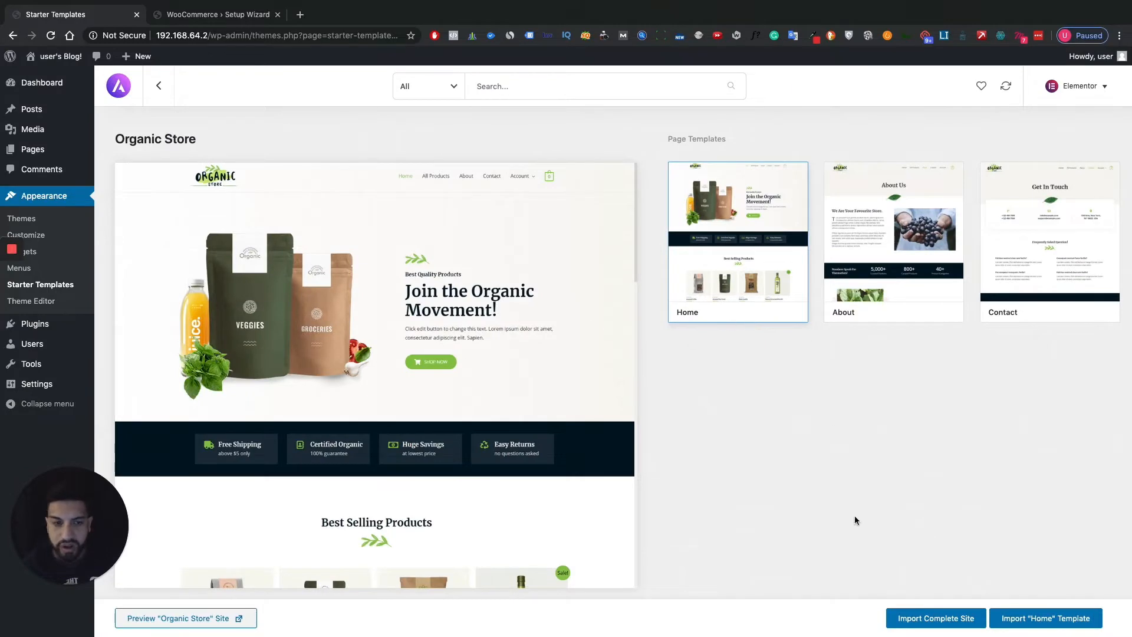
pyautogui.click(54, 290)
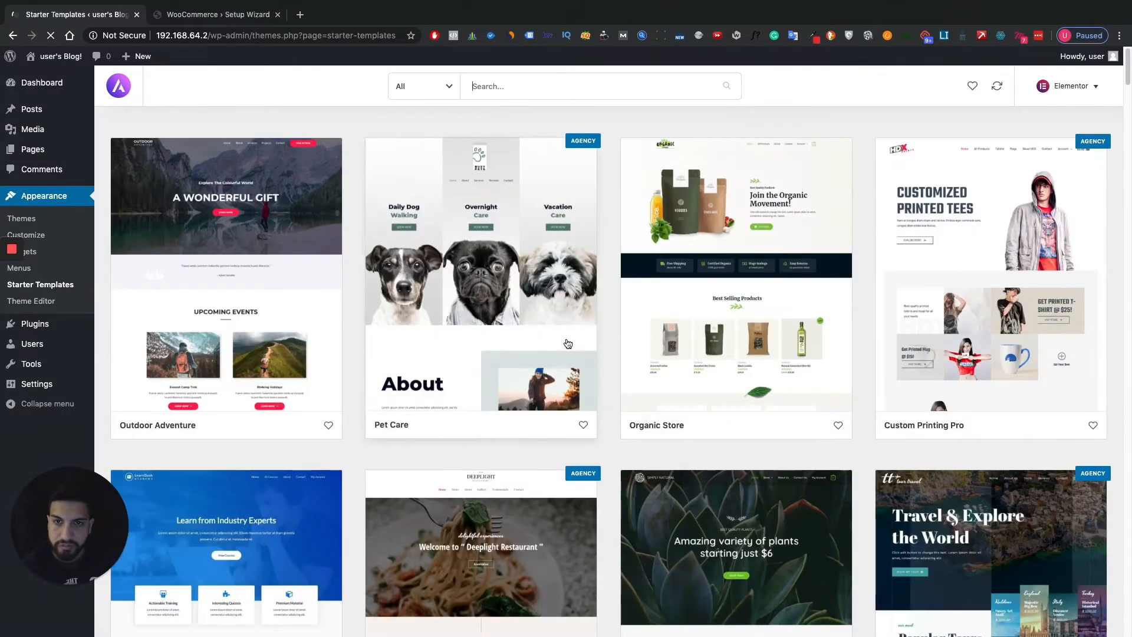
pyautogui.click(733, 326)
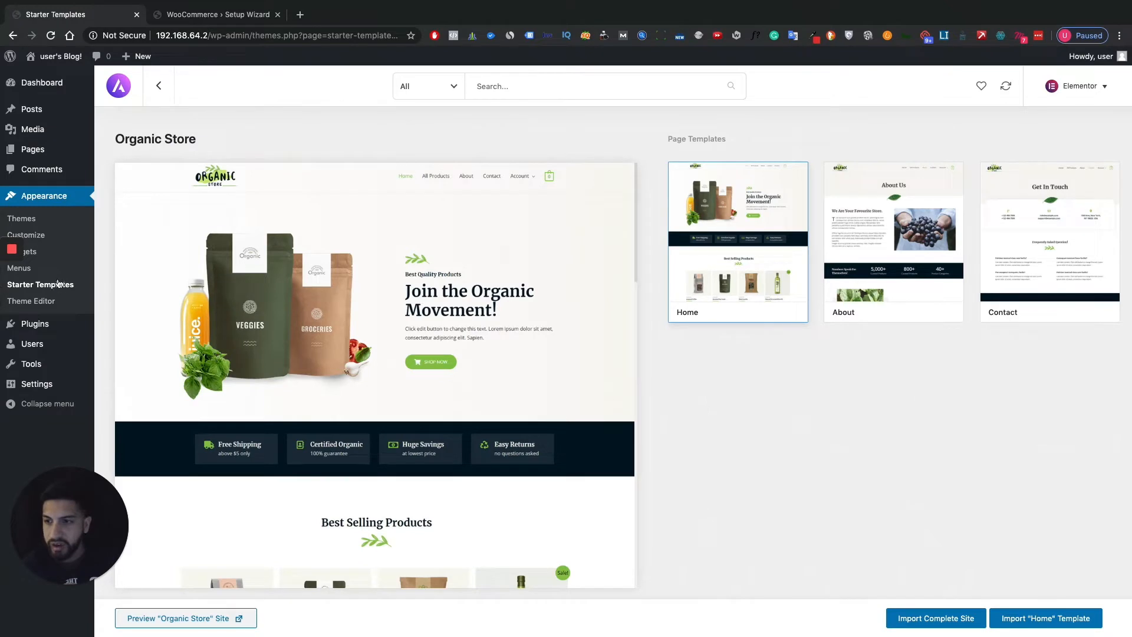
# Search for "elementor" among the plugins available to add
pyautogui.click(42, 328)
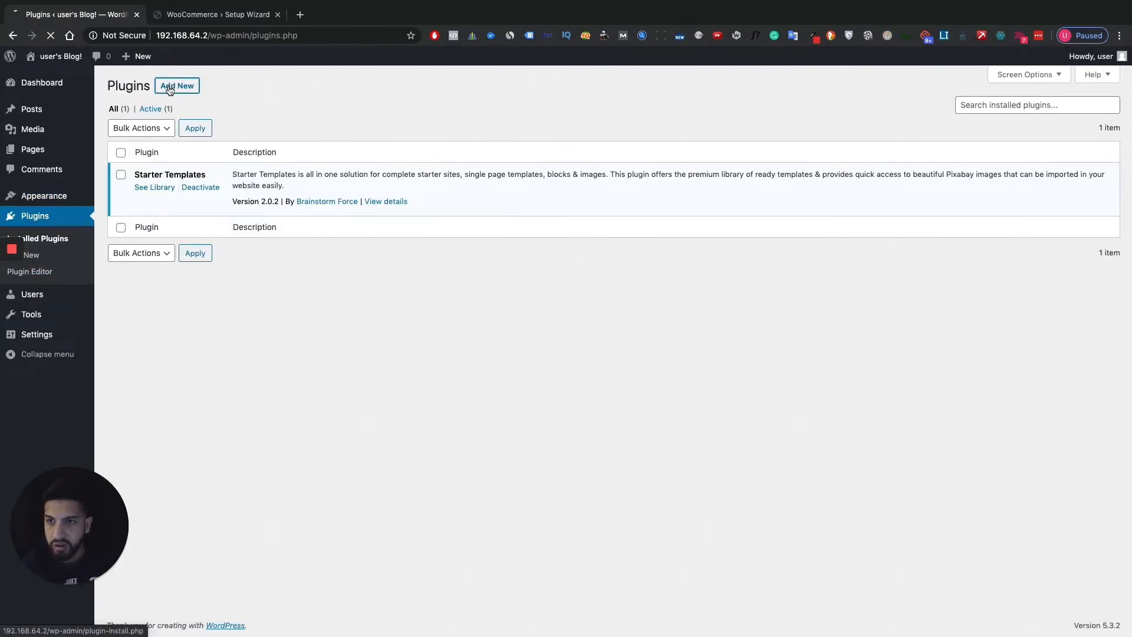
pyautogui.click(176, 85)
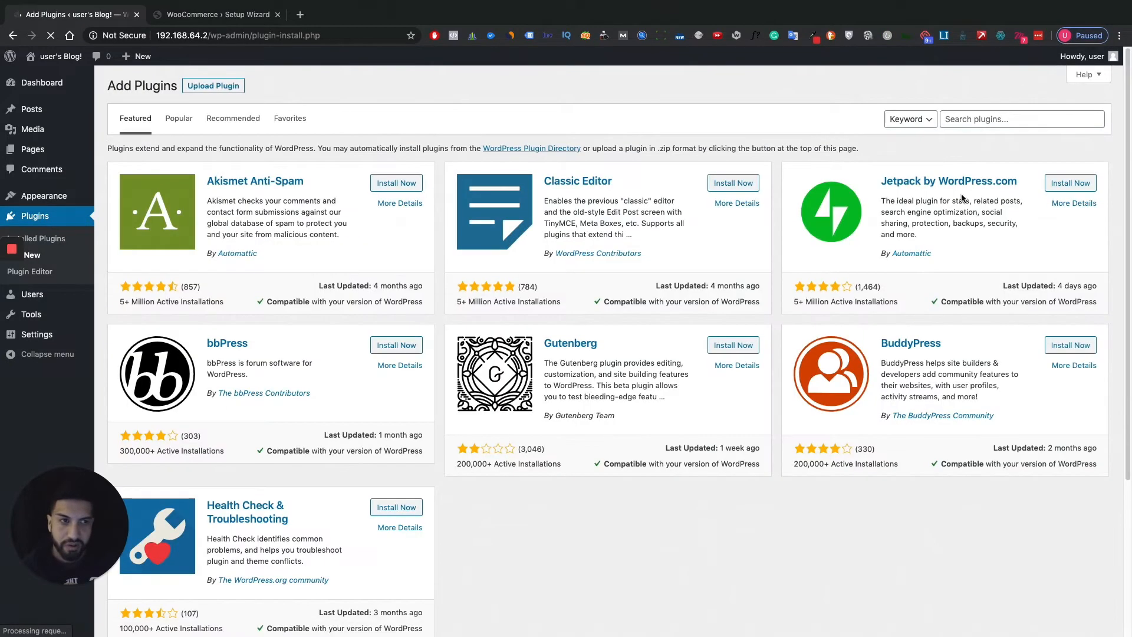
pyautogui.click(972, 121)
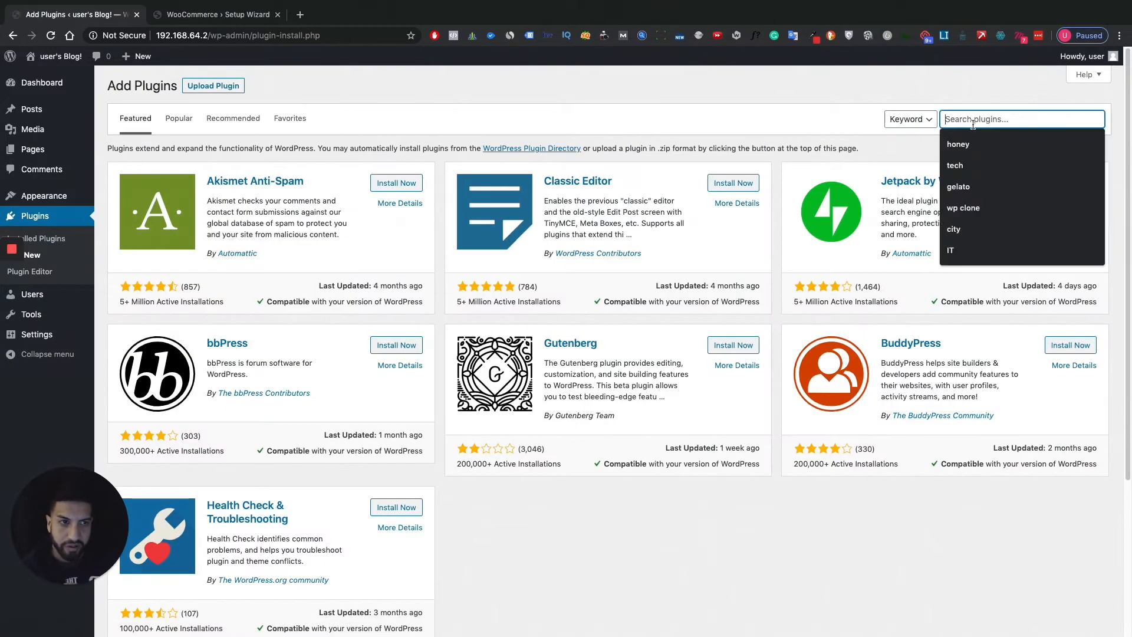
pyautogui.write('eleme')
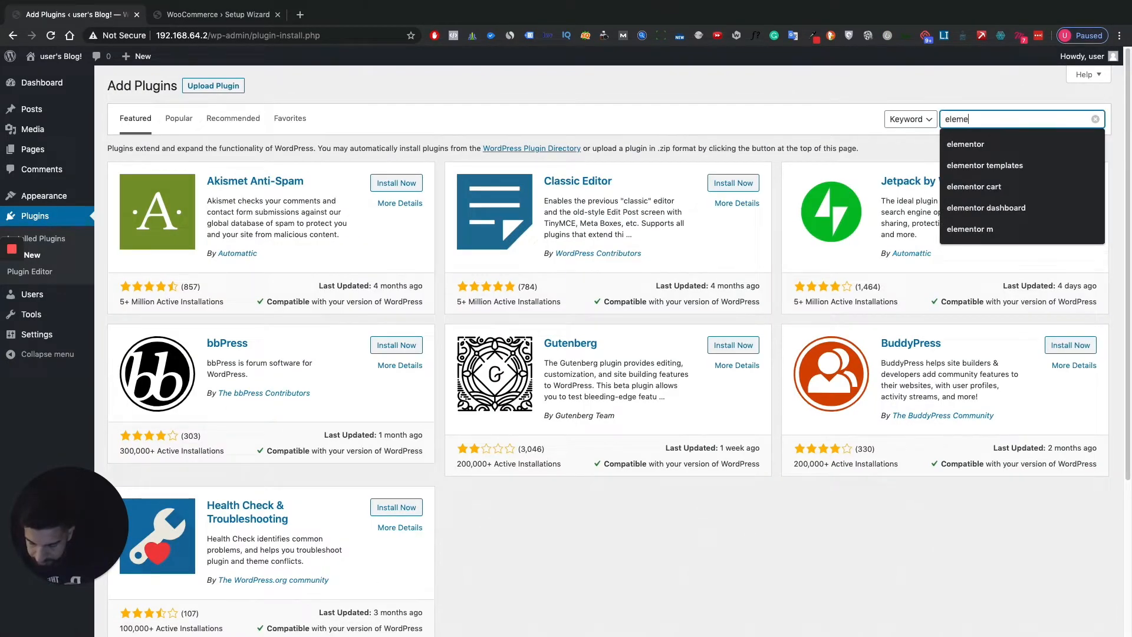
pyautogui.write('nror')
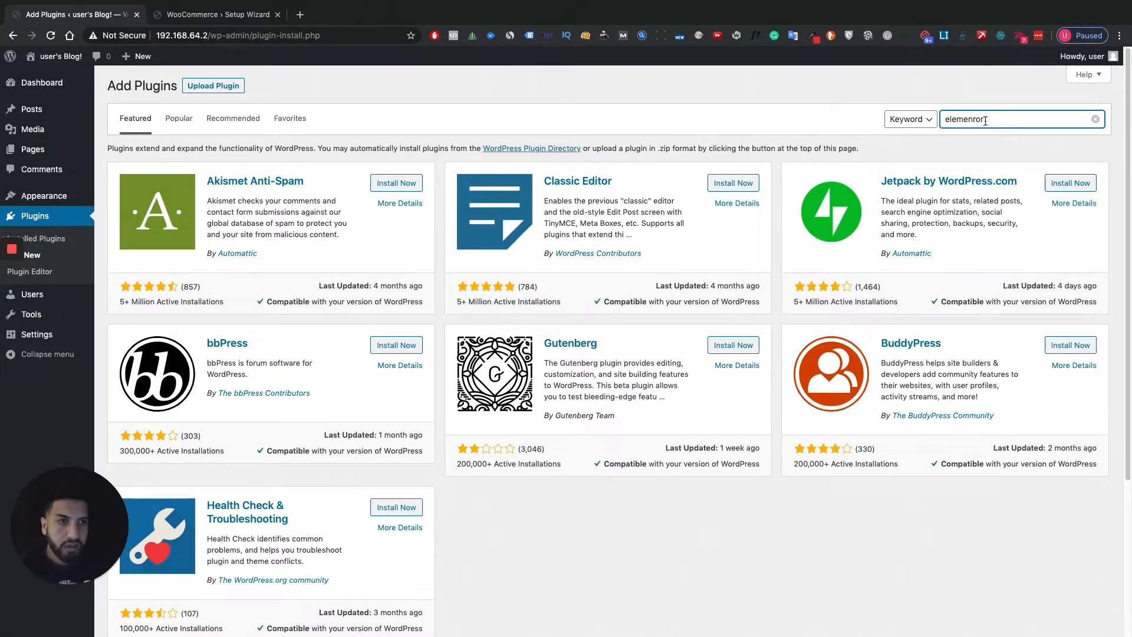
pyautogui.press('BackSpace')
pyautogui.press('BackSpace')
pyautogui.press('BackSpace')
pyautogui.press('BackSpace')
pyautogui.write('r')
pyautogui.press('BackSpace')
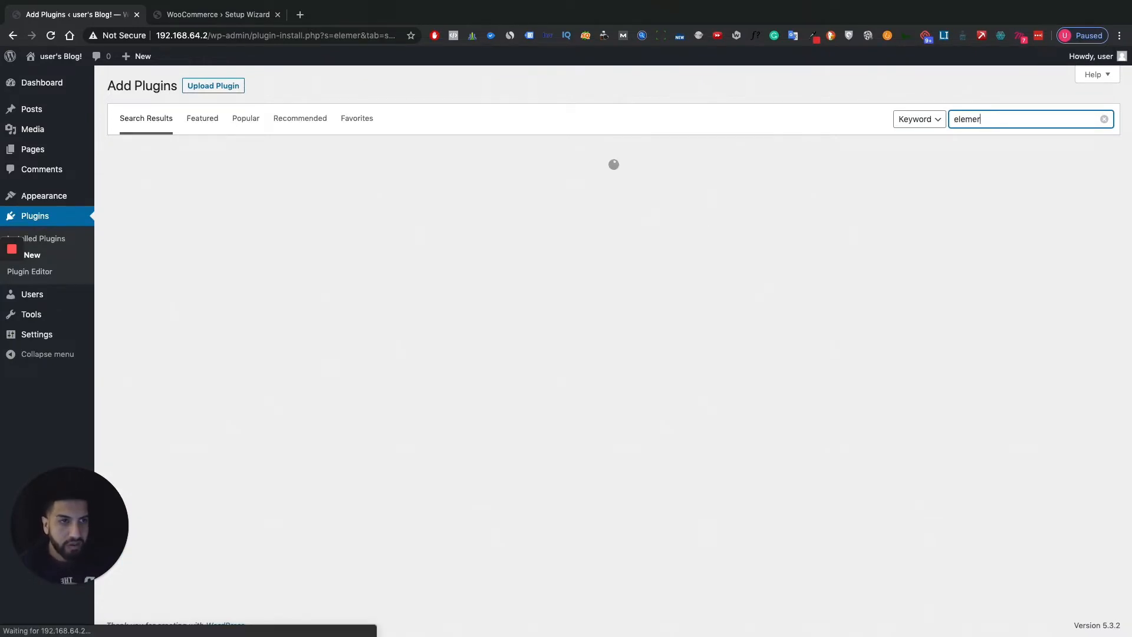
pyautogui.press('Down')
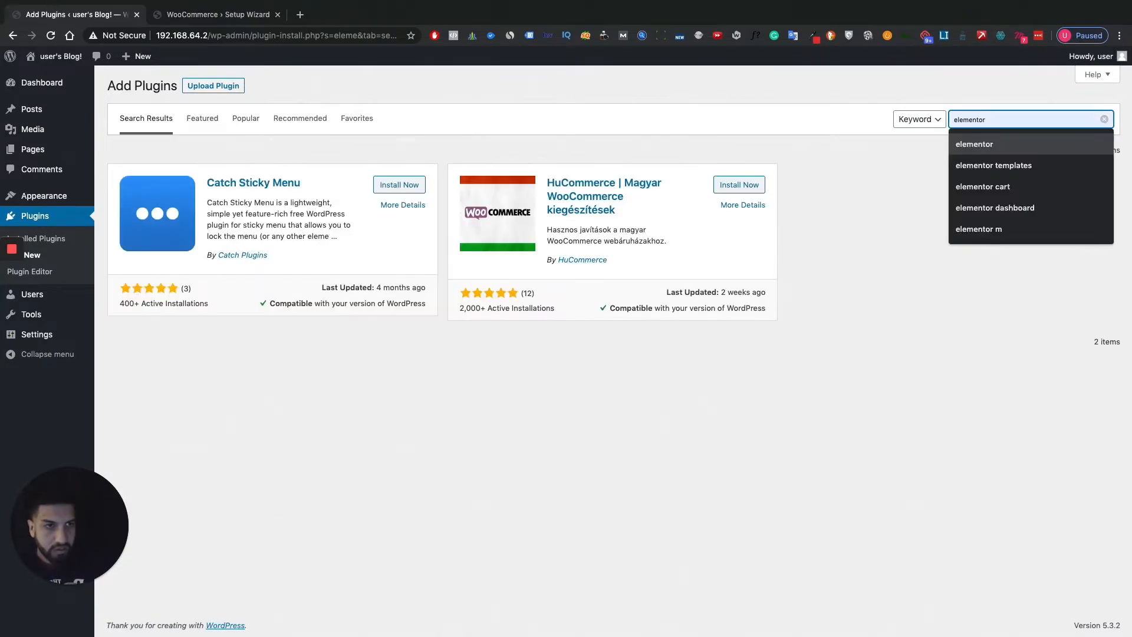
pyautogui.press('Escape')
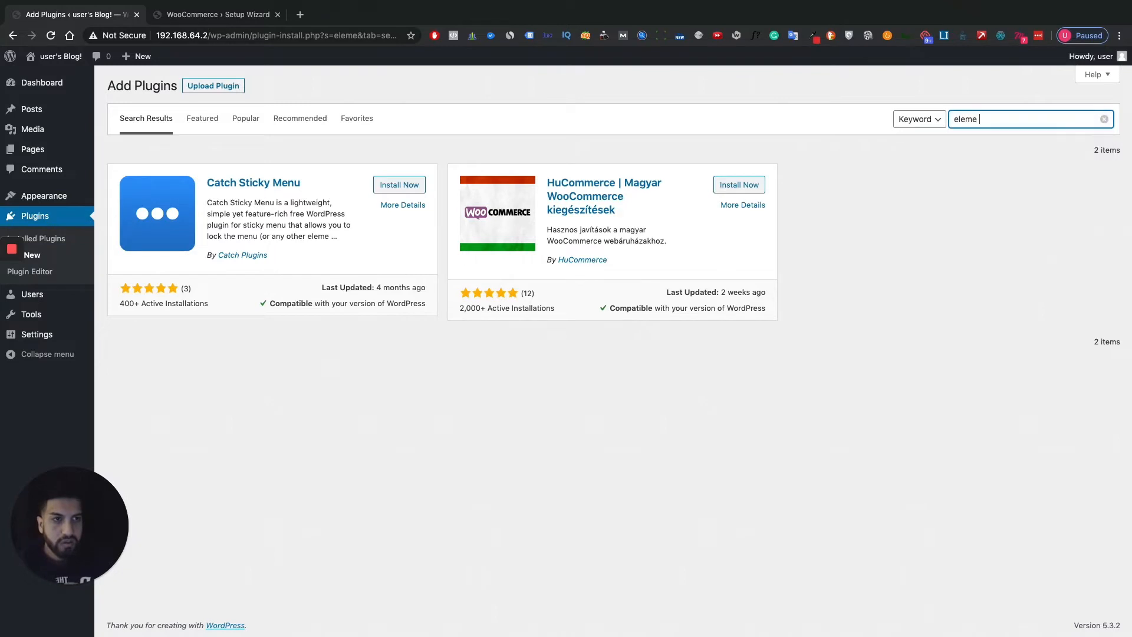
pyautogui.press('BackSpace')
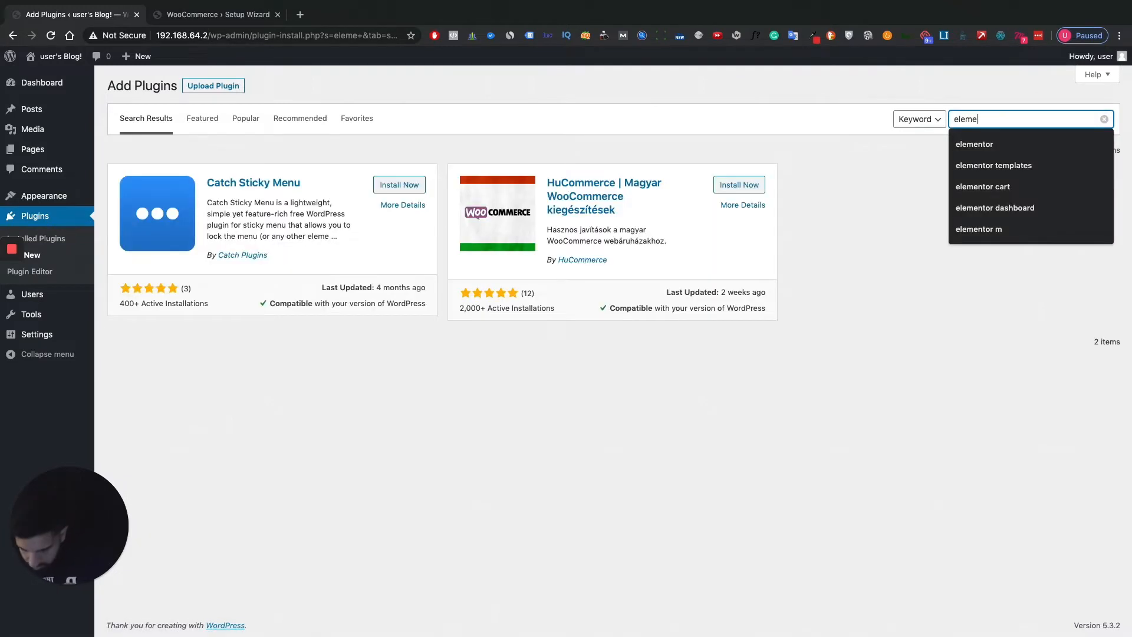
pyautogui.write('ntor')
pyautogui.press('Return')
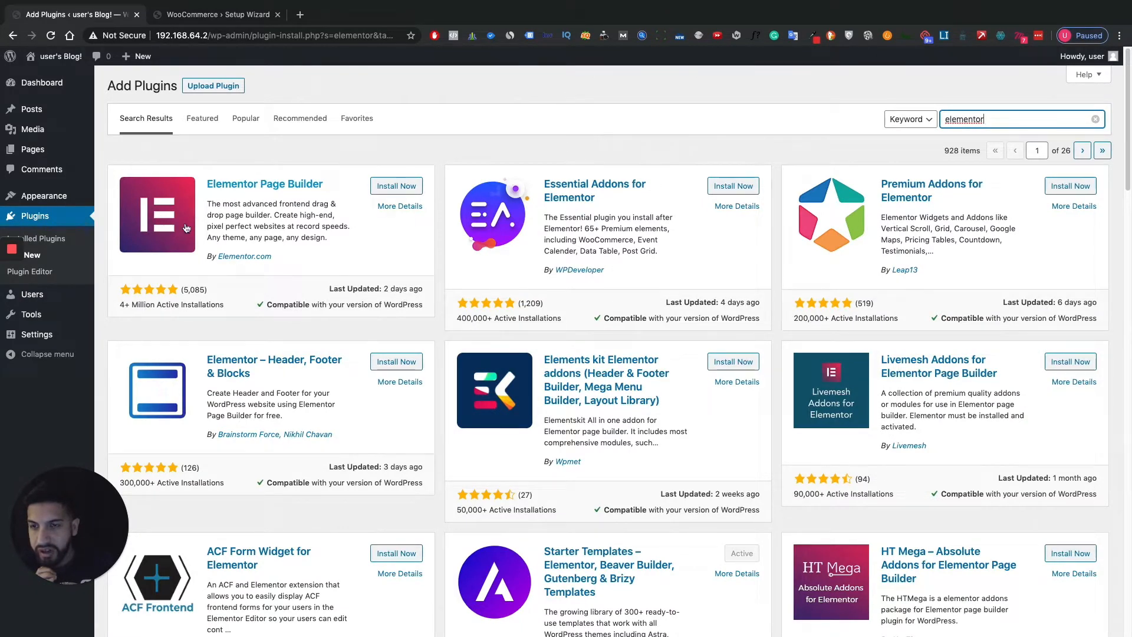
# Return to the Starter Templates library and browse the available site designs
pyautogui.moveTo(48, 198)
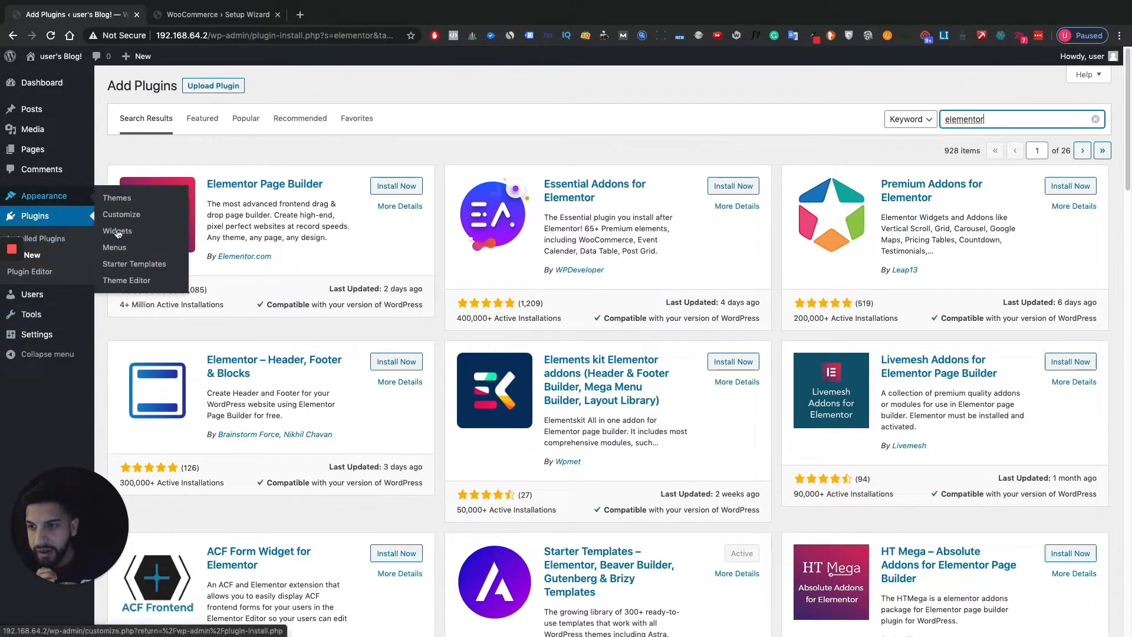
pyautogui.click(127, 260)
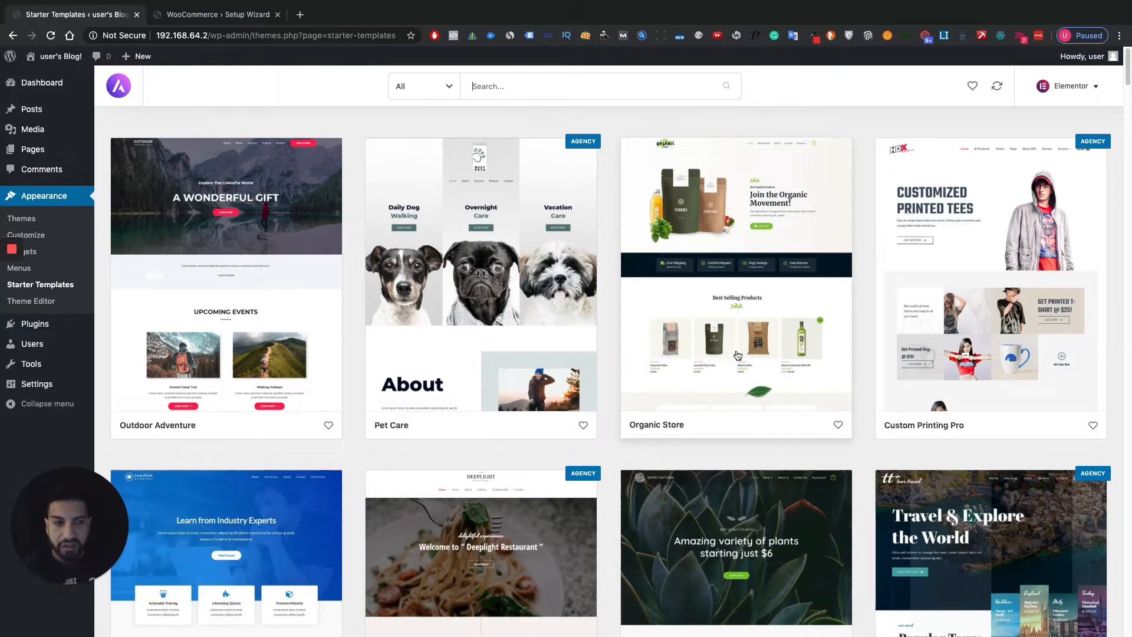
pyautogui.scroll(-12, 733, 359)
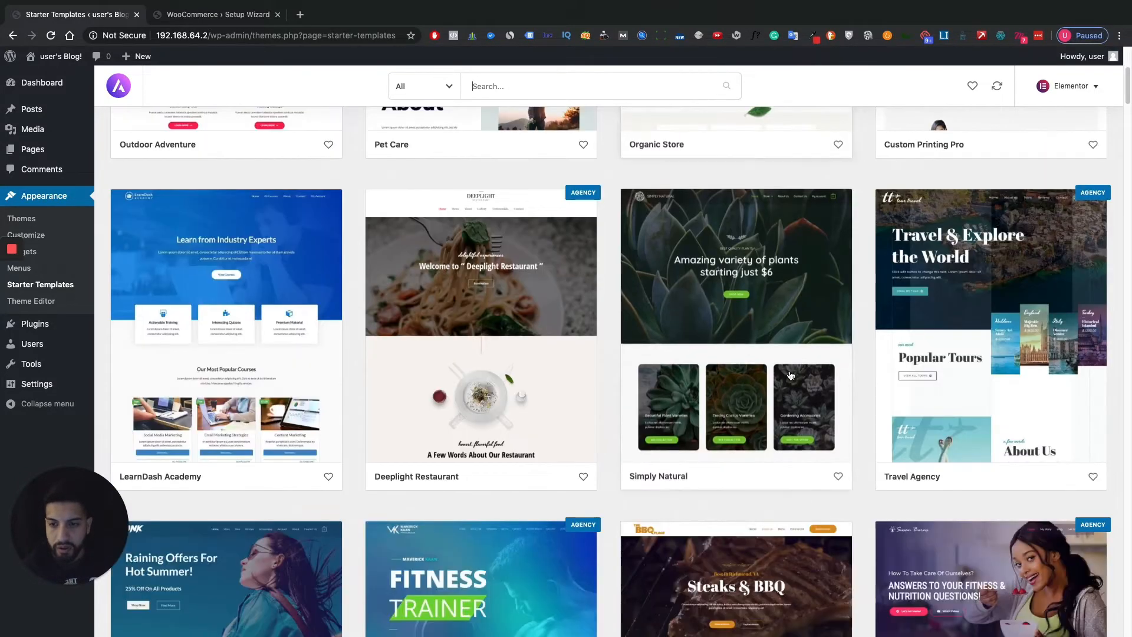
pyautogui.scroll(-9, 867, 399)
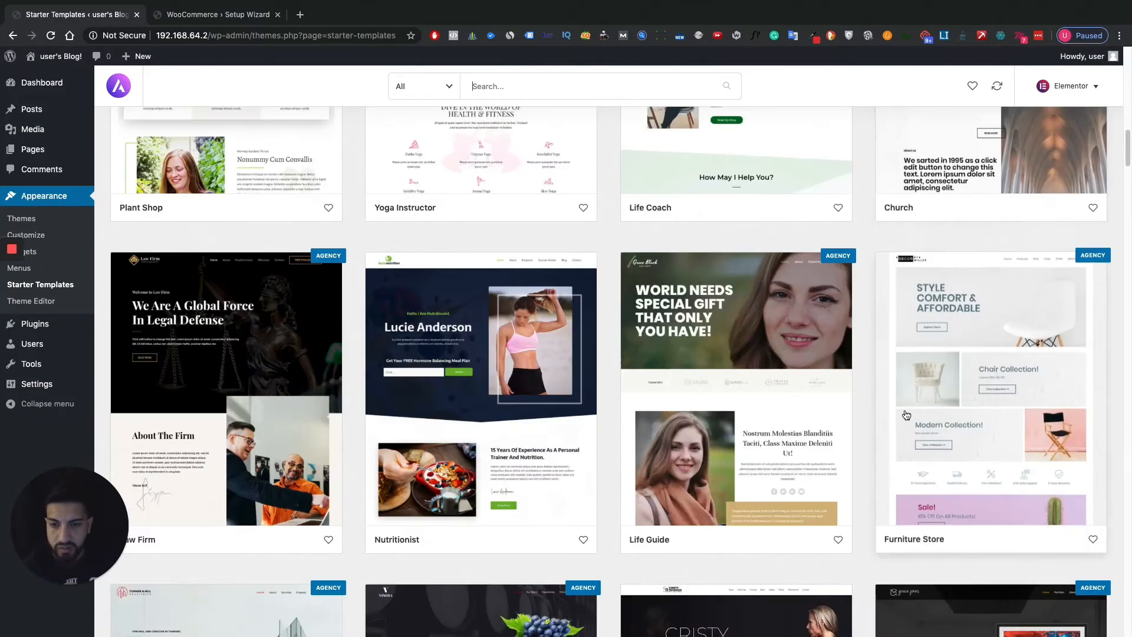
pyautogui.scroll(12, 834, 406)
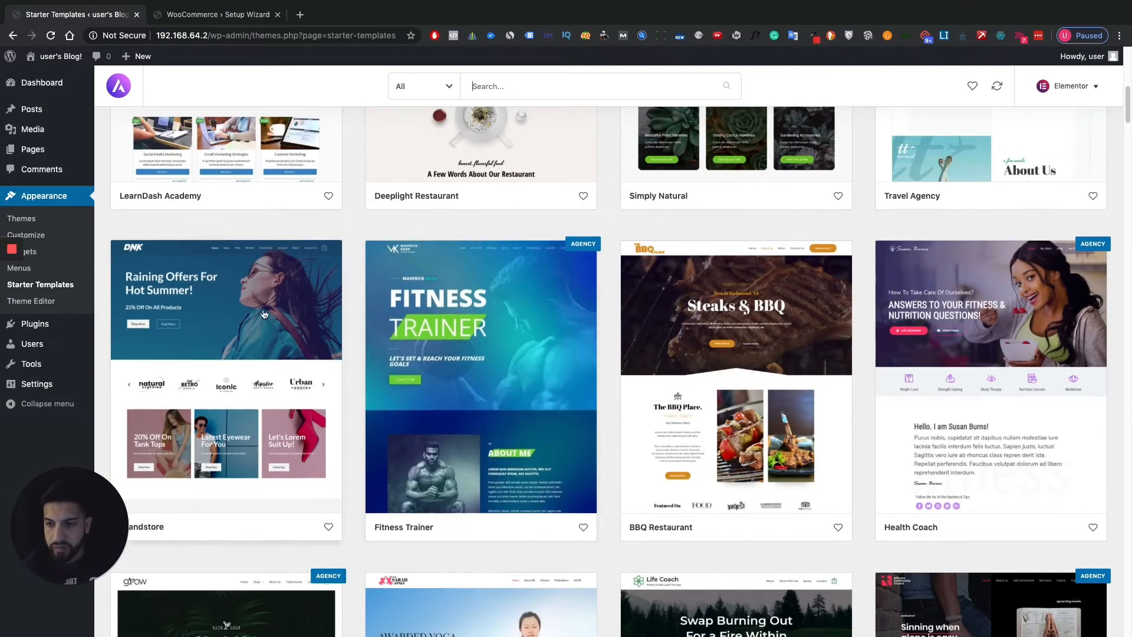
pyautogui.scroll(-7, 286, 299)
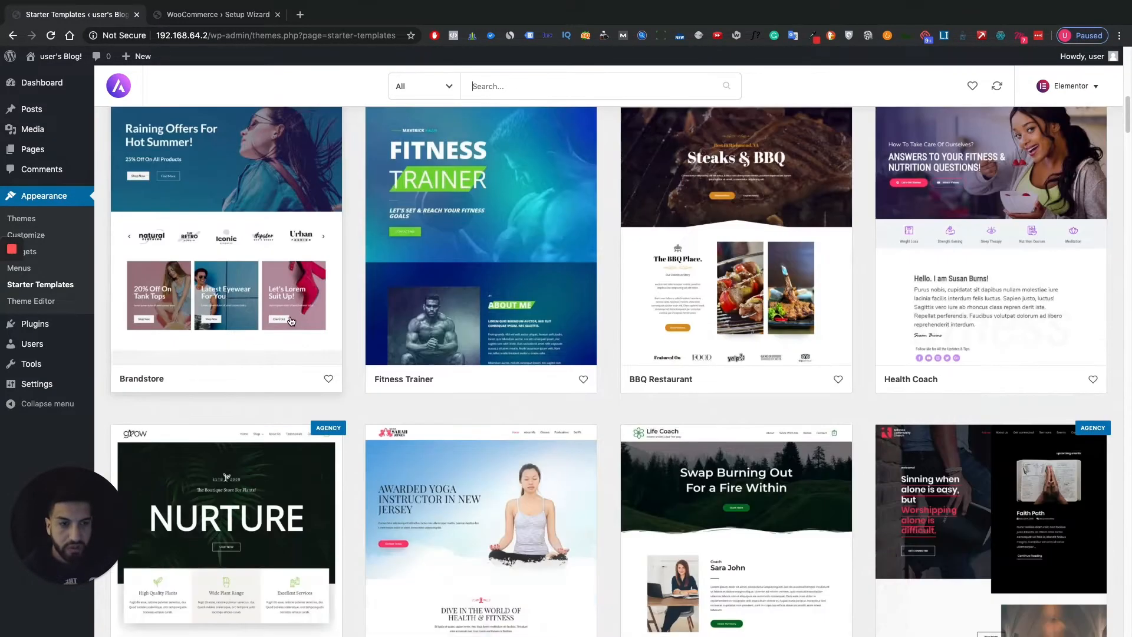
# Browse the available site designs in the Starter Templates library and open the Organic Store template
pyautogui.scroll(-12, 781, 415)
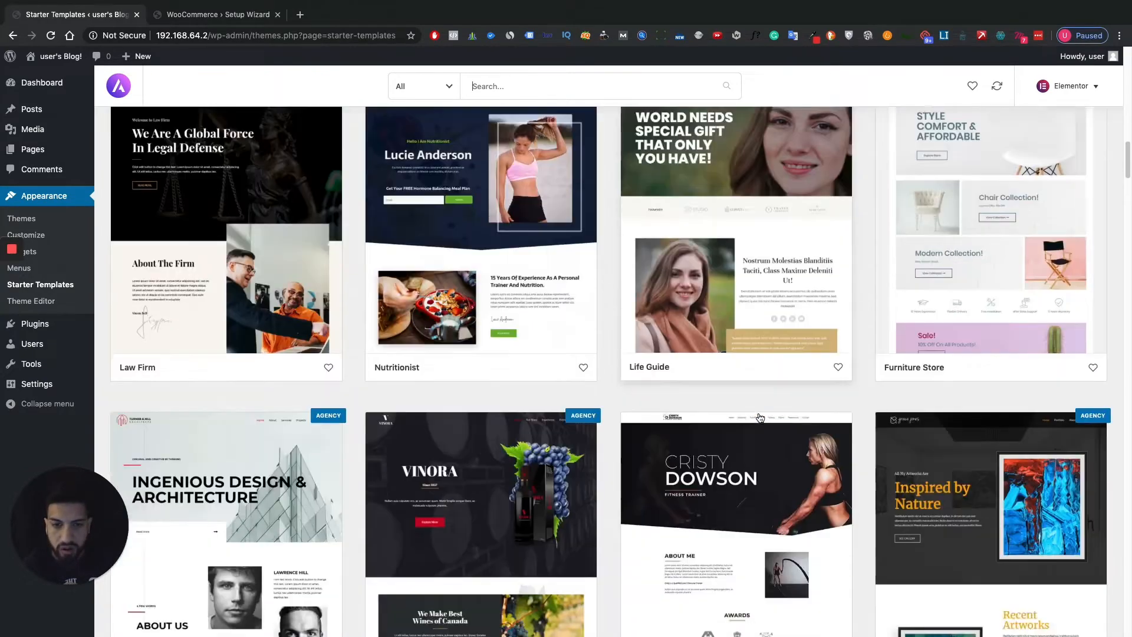
pyautogui.scroll(-6, 525, 389)
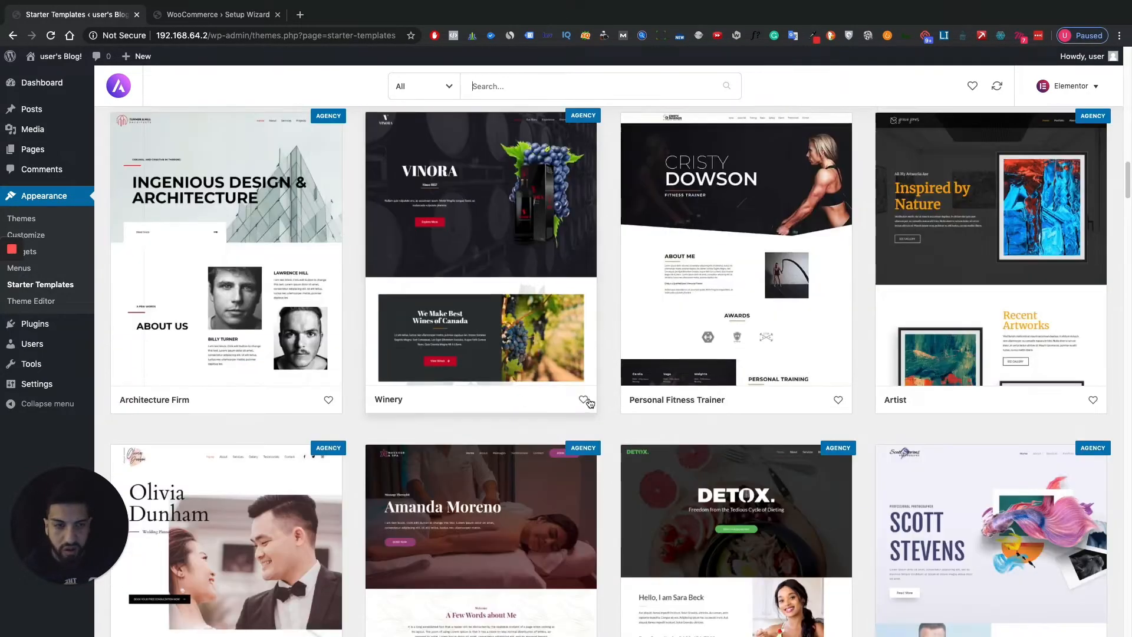
pyautogui.scroll(18, 557, 389)
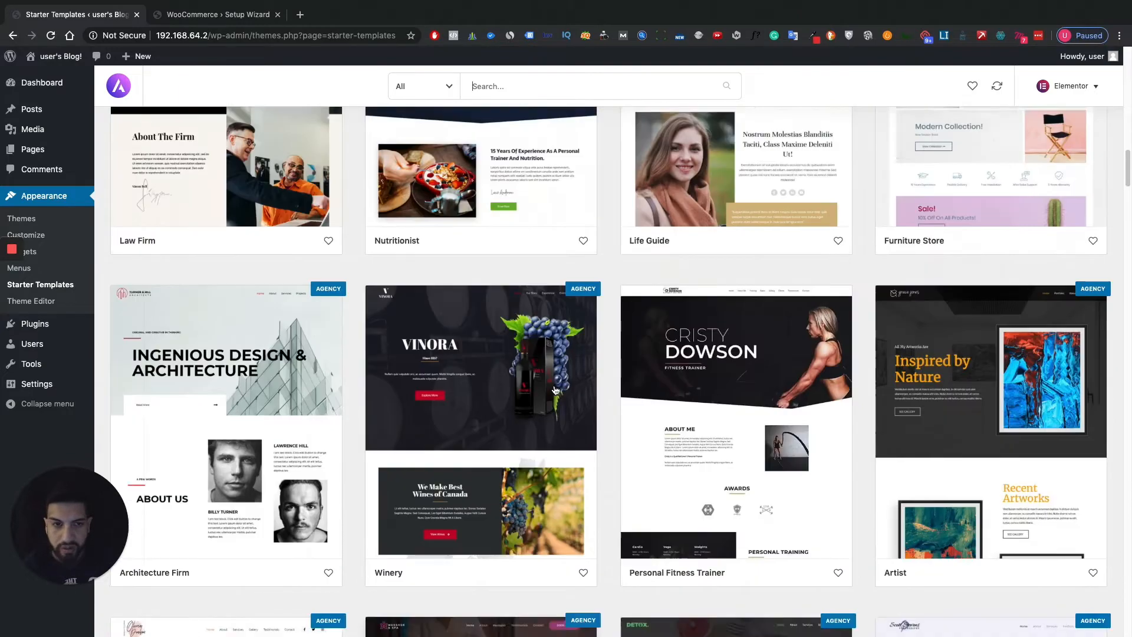
pyautogui.scroll(12, 552, 389)
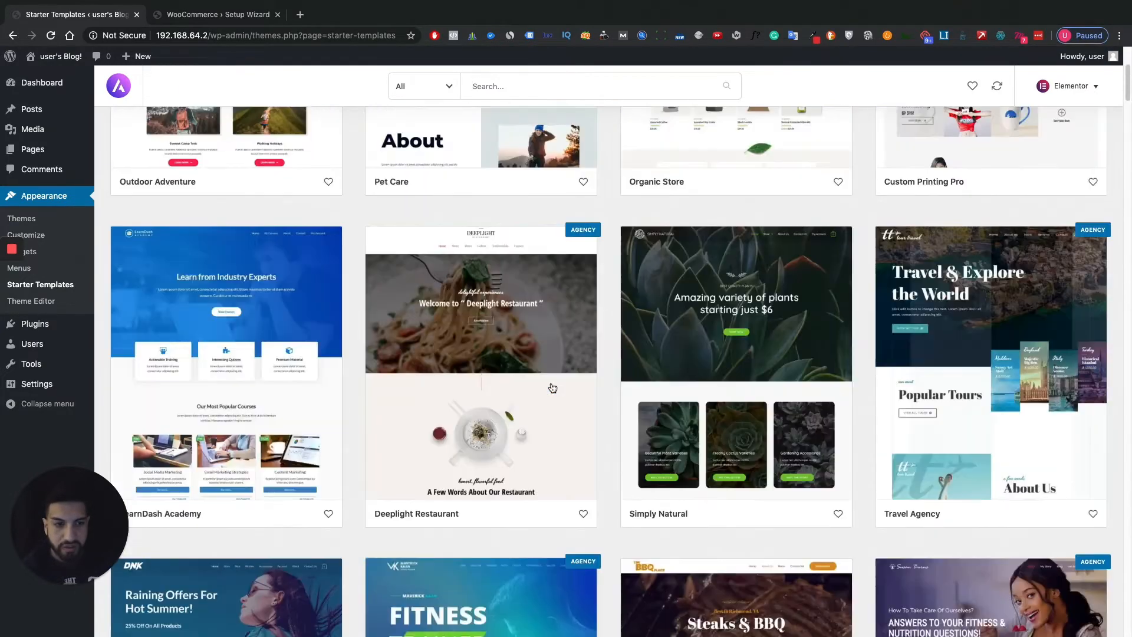
pyautogui.scroll(5, 553, 388)
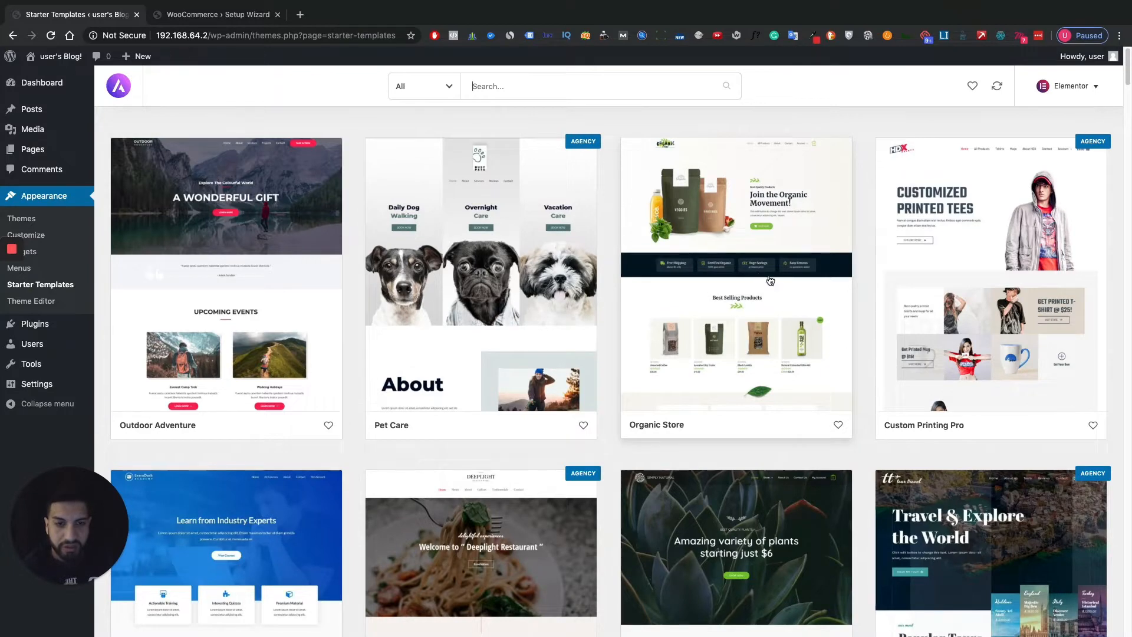
pyautogui.click(739, 353)
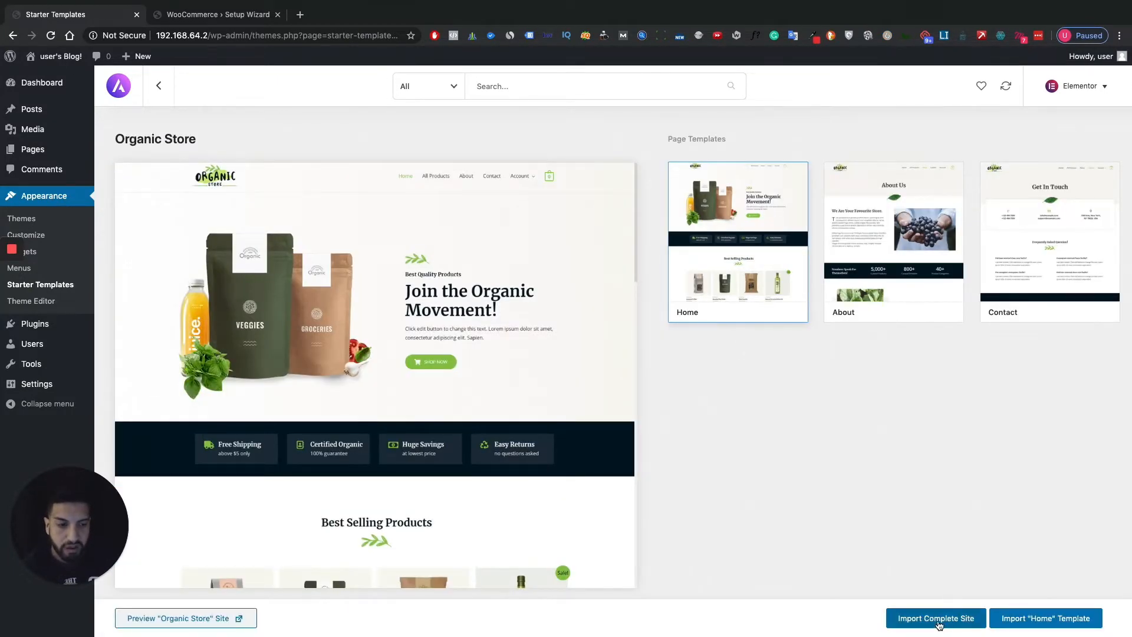
# Import the complete Organic Store site with the option to delete the previously imported site enabled
pyautogui.click(941, 624)
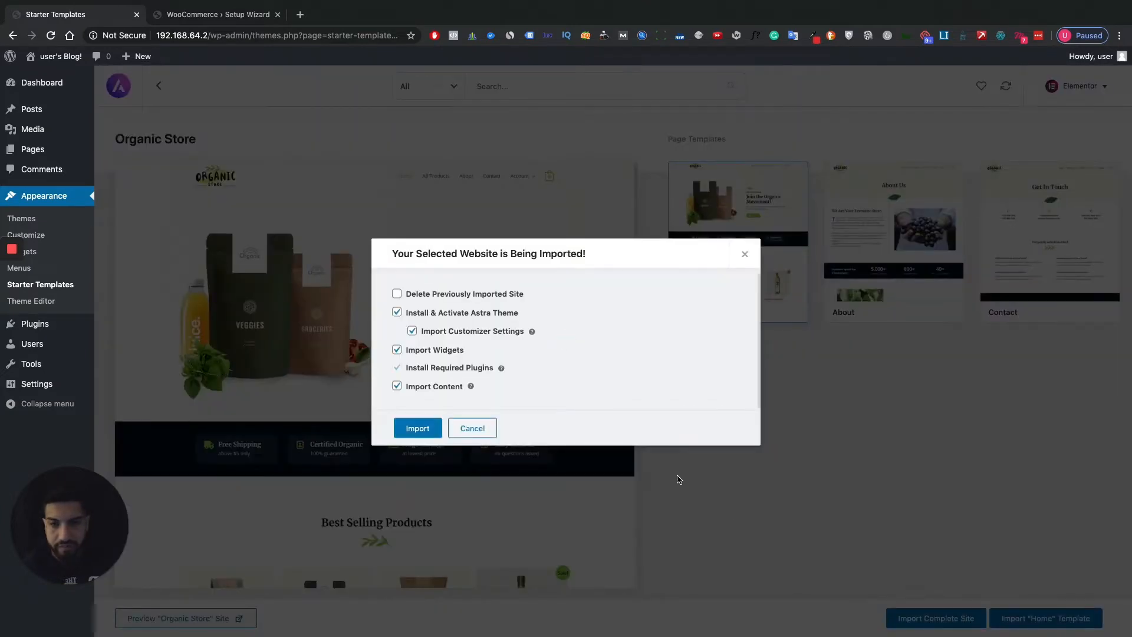
pyautogui.click(447, 300)
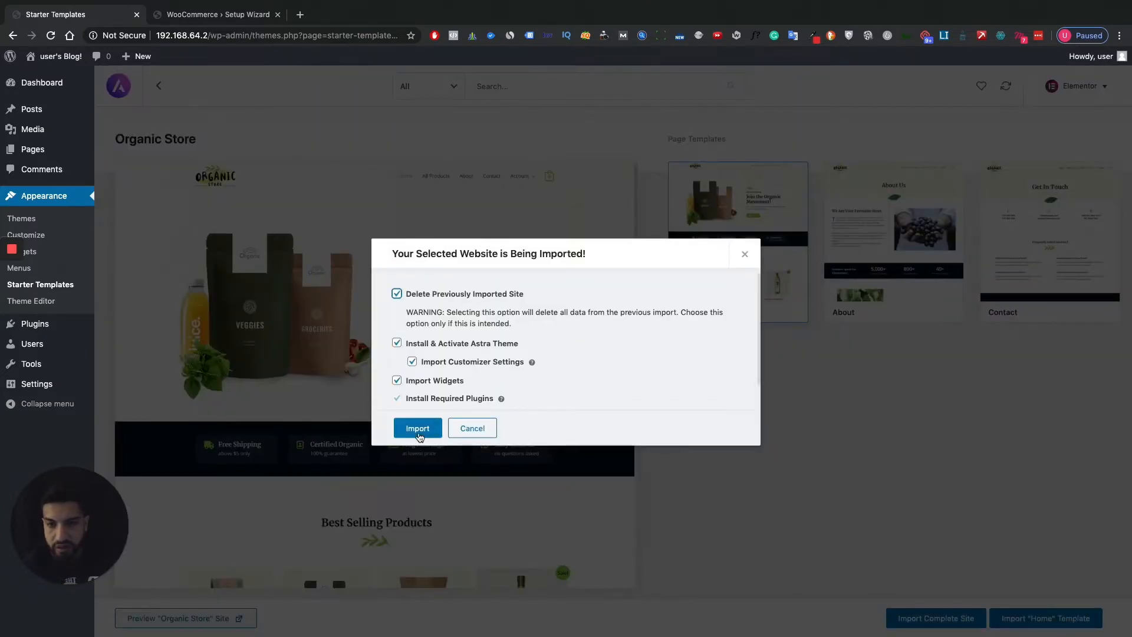
pyautogui.click(418, 429)
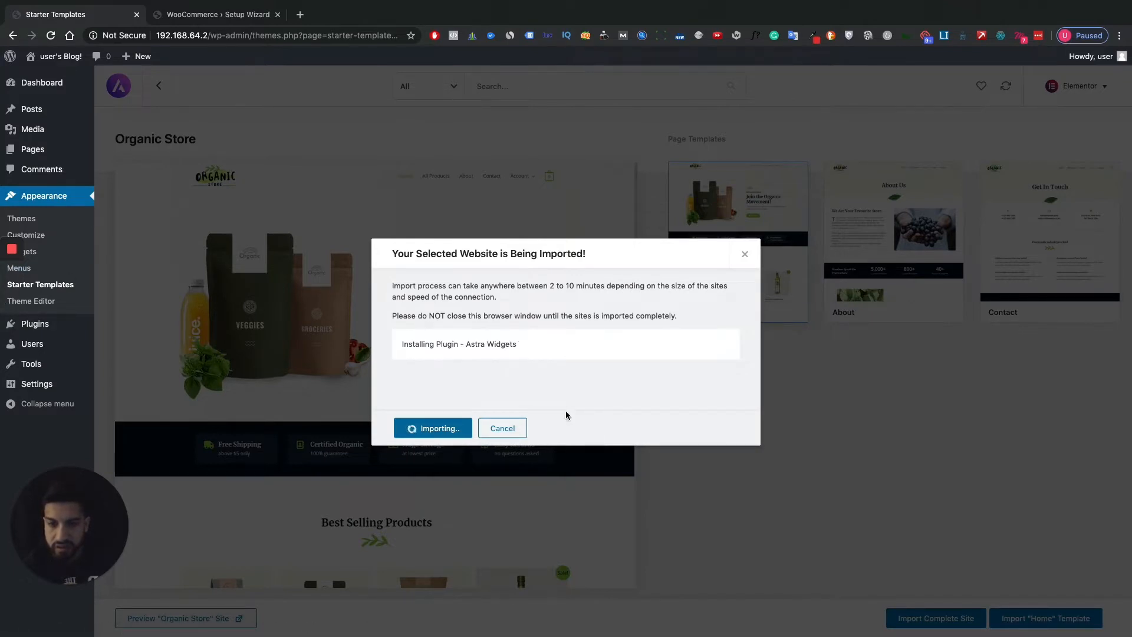
pyautogui.moveTo(8, 283)
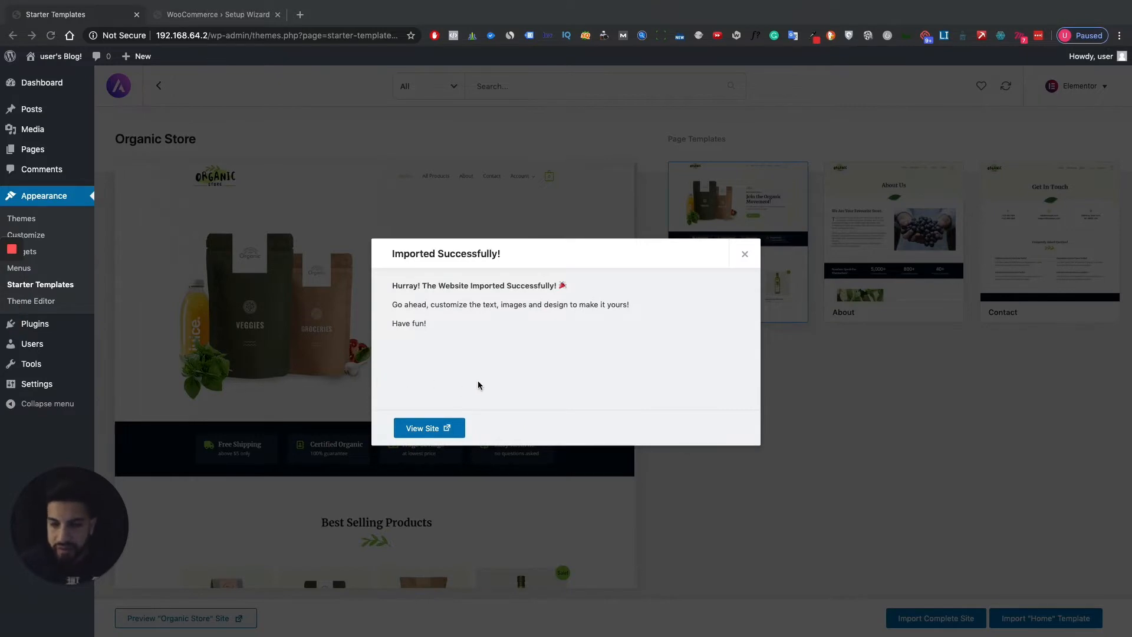
# View the imported site and examine its home page, from the header banner to the best-selling products and category sections
pyautogui.click(445, 428)
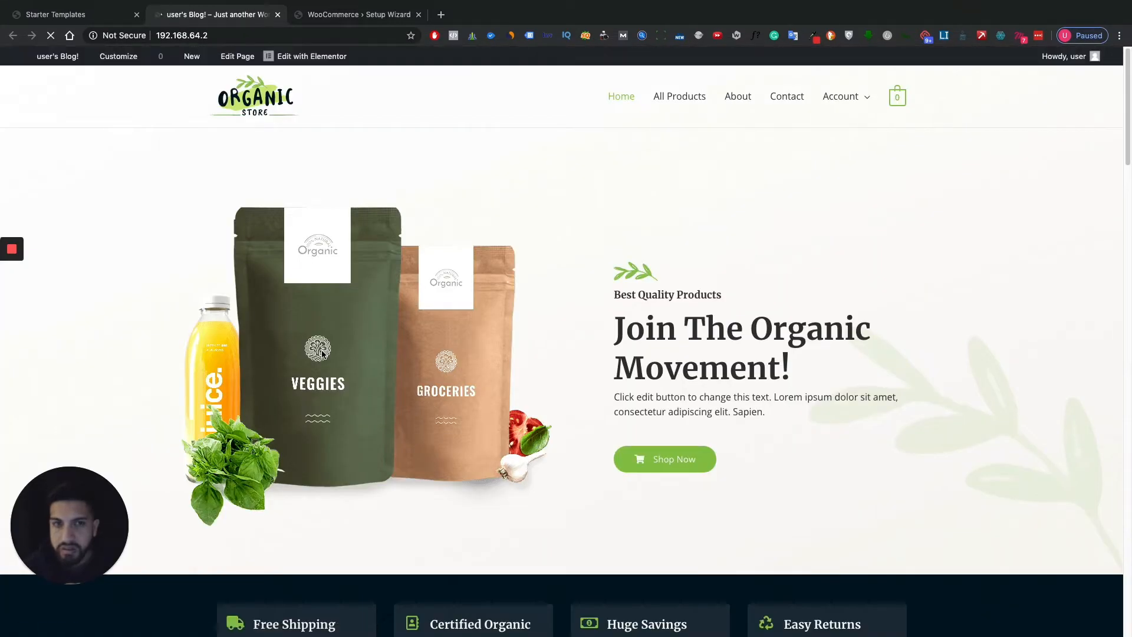
pyautogui.scroll(-6, 592, 345)
pyautogui.scroll(-20, 592, 349)
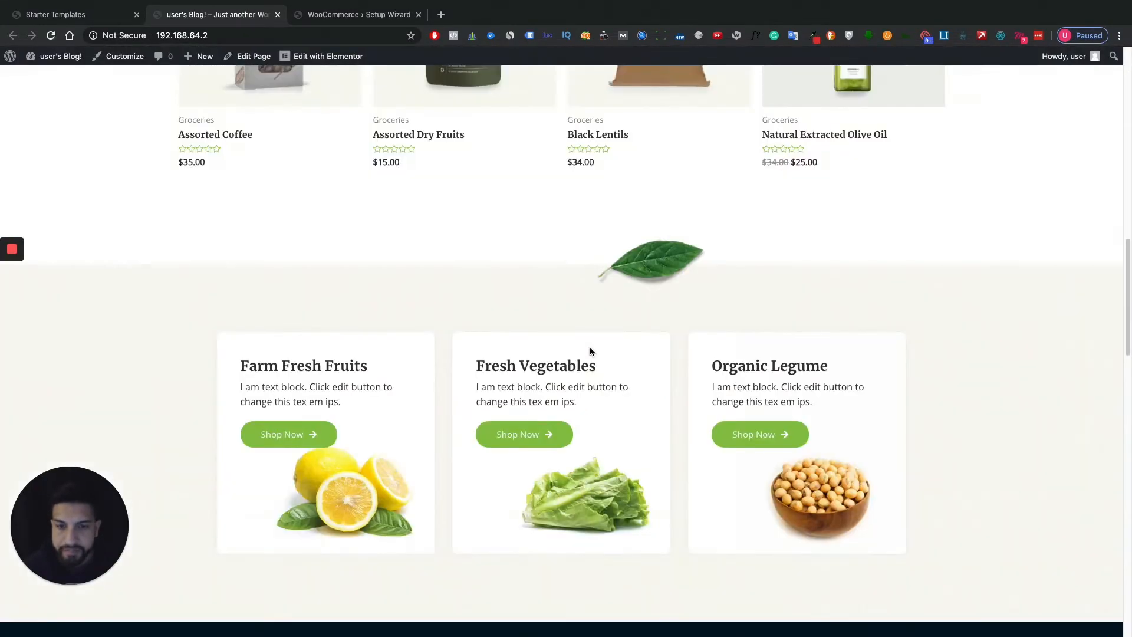
pyautogui.scroll(20, 592, 357)
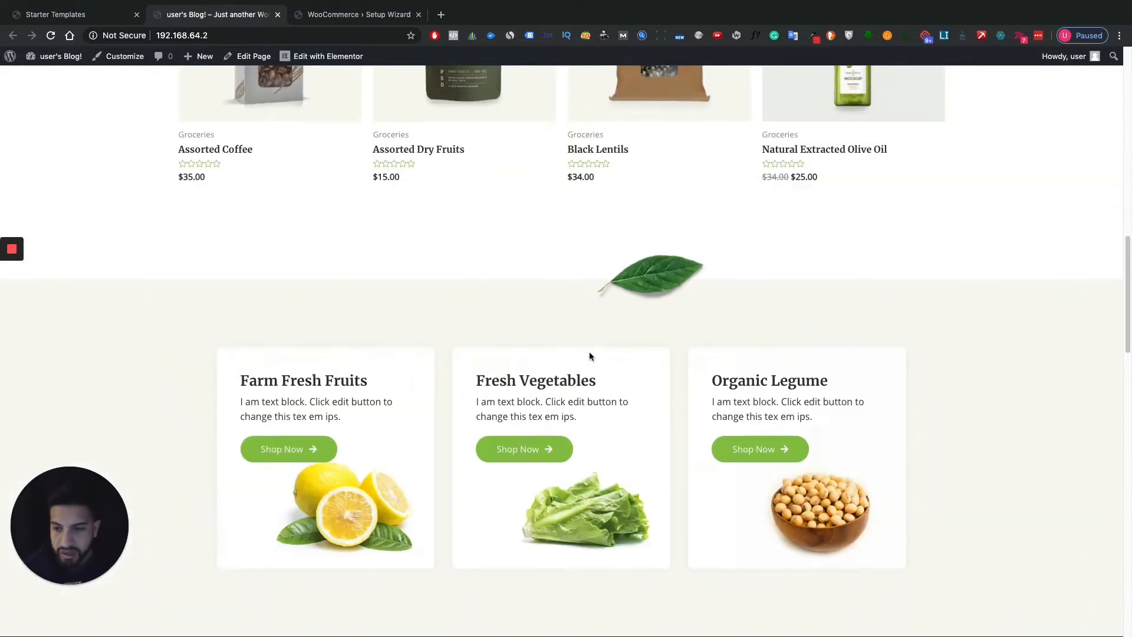
pyautogui.scroll(-2, 496, 331)
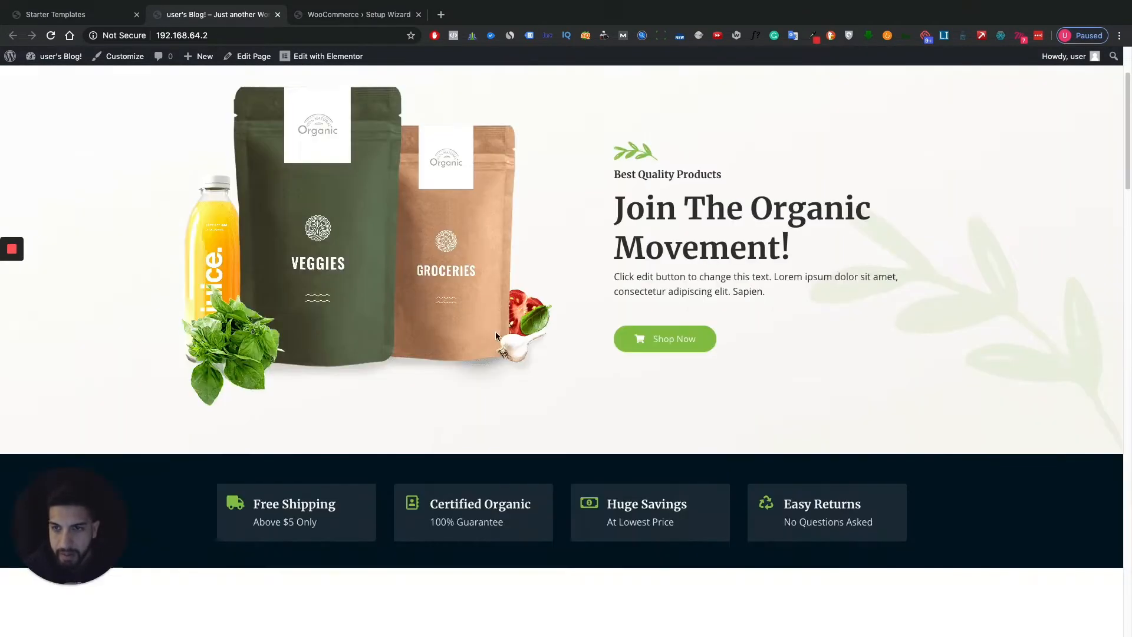
pyautogui.scroll(2, 575, 327)
pyautogui.scroll(-4, 588, 319)
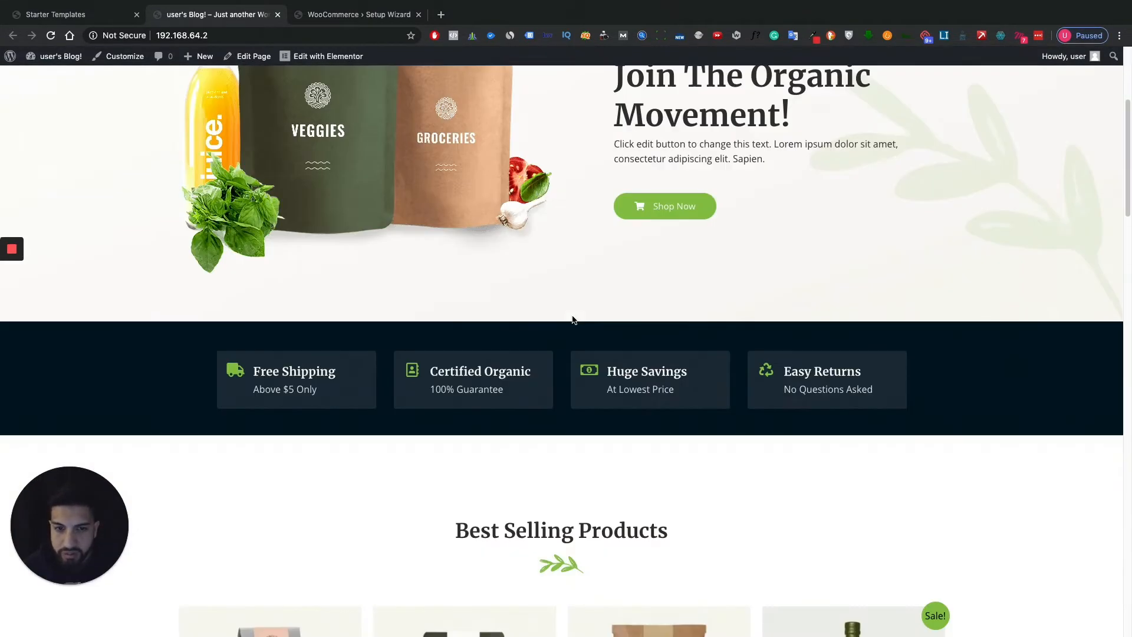
pyautogui.scroll(-7, 587, 326)
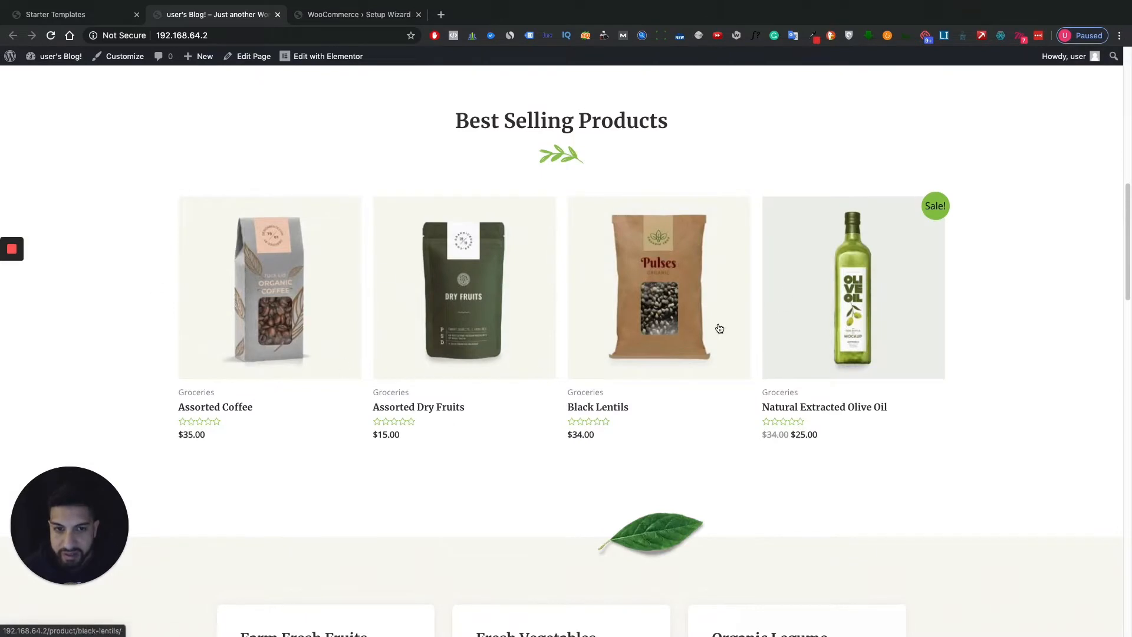
pyautogui.scroll(10, 398, 295)
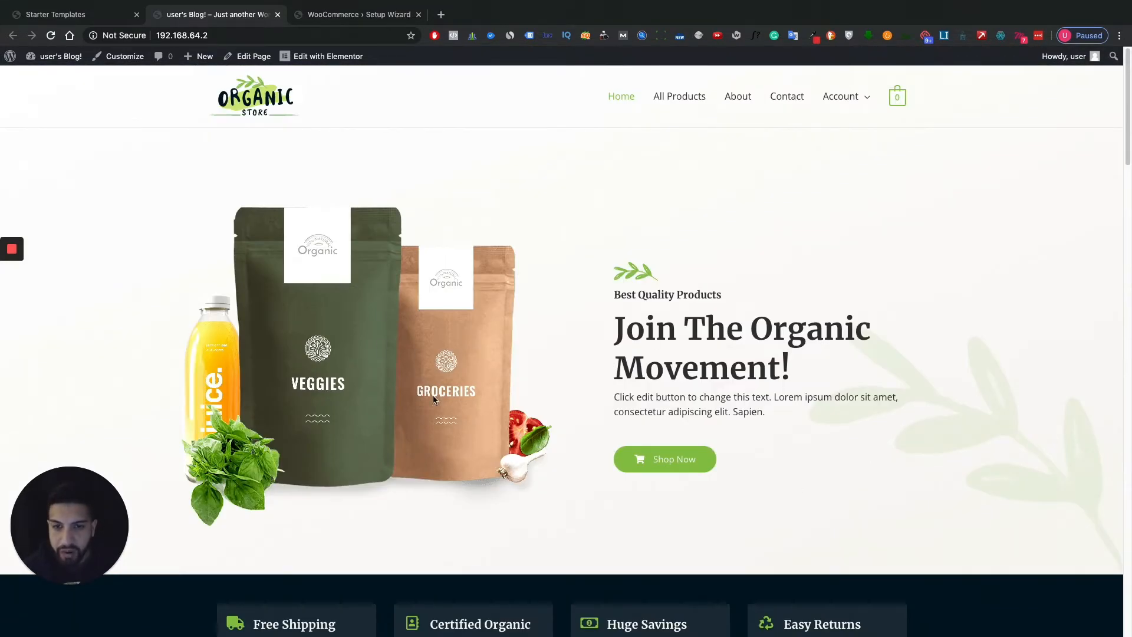
# Go to the site's dashboard, open the store's full product list and select all products
pyautogui.moveTo(60, 58)
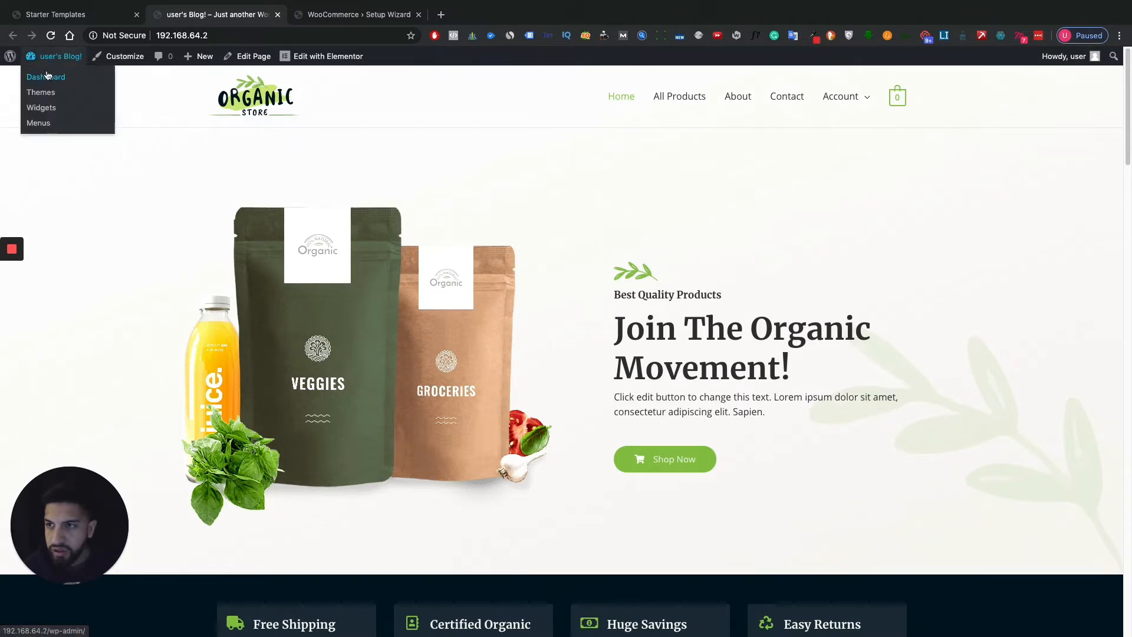
pyautogui.click(49, 77)
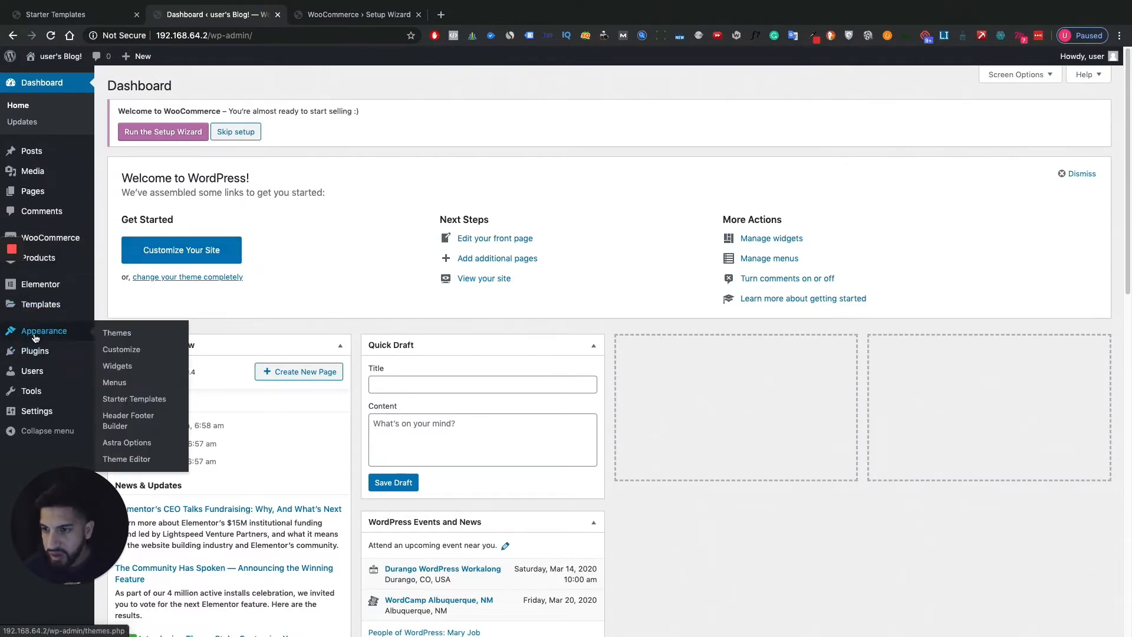
pyautogui.moveTo(51, 261)
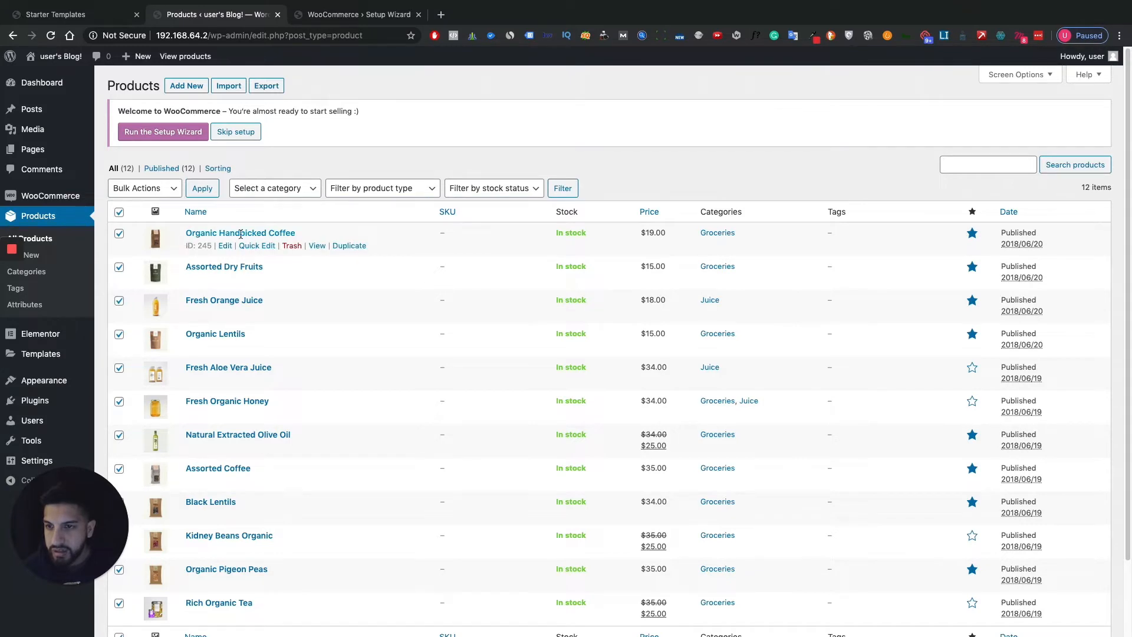
pyautogui.click(193, 235)
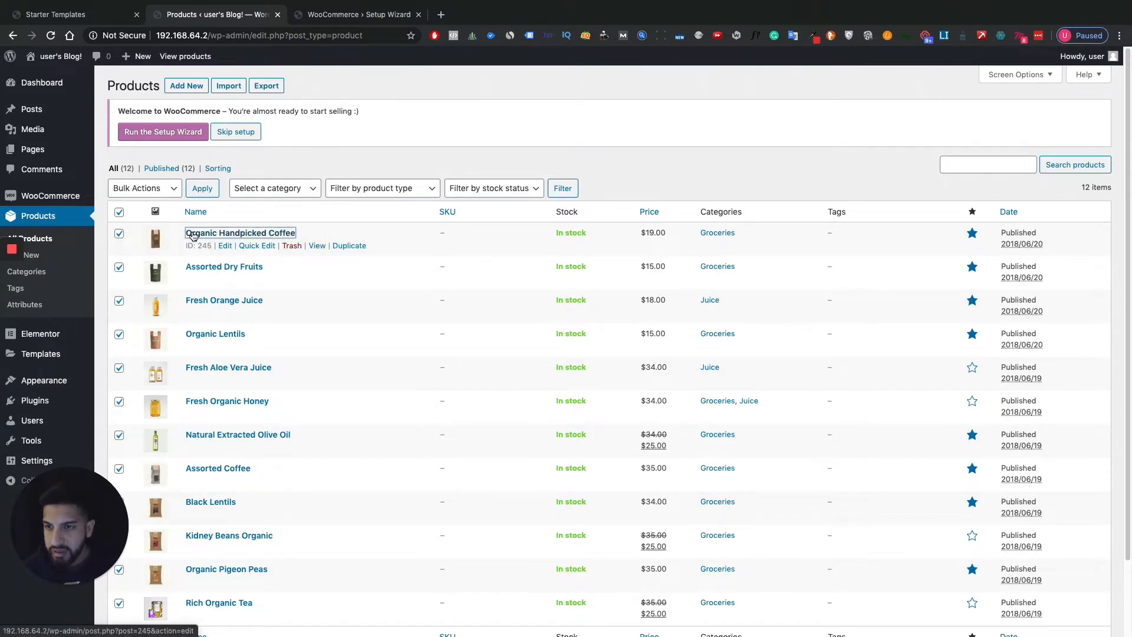
pyautogui.moveTo(178, 234); pyautogui.dragTo(308, 234)
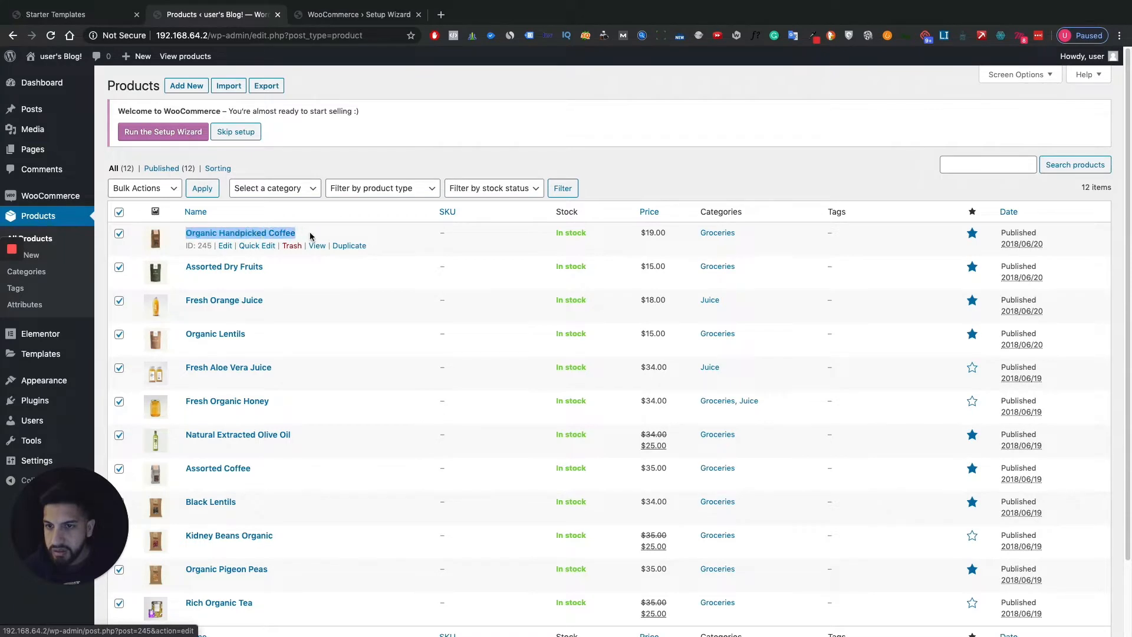
pyautogui.rightClick(279, 233)
pyautogui.click(311, 314)
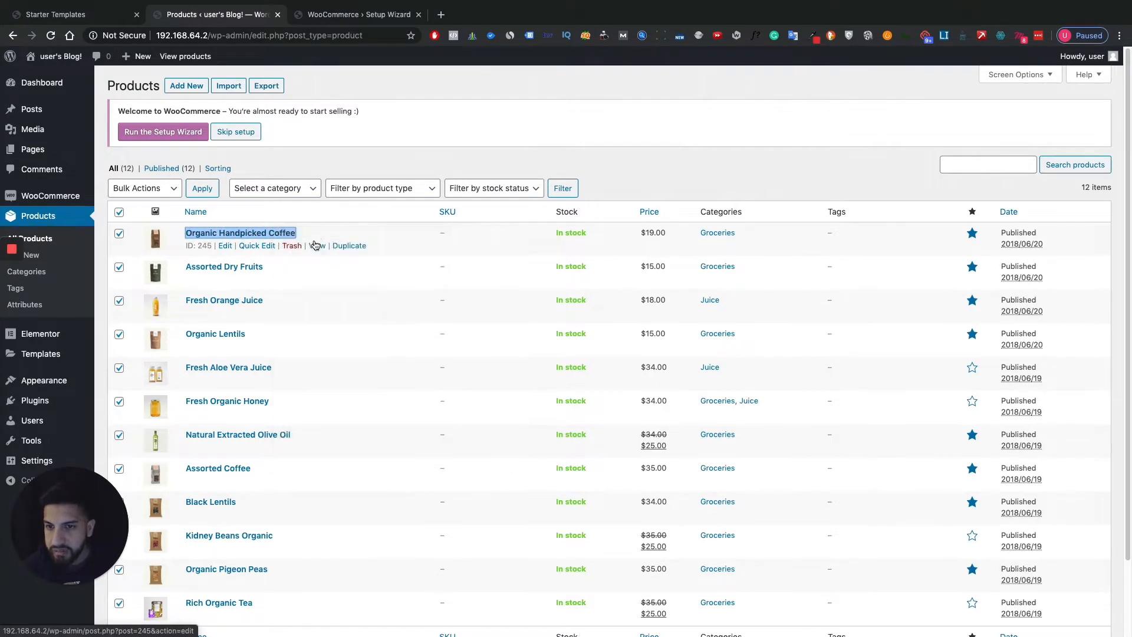
pyautogui.click(315, 237)
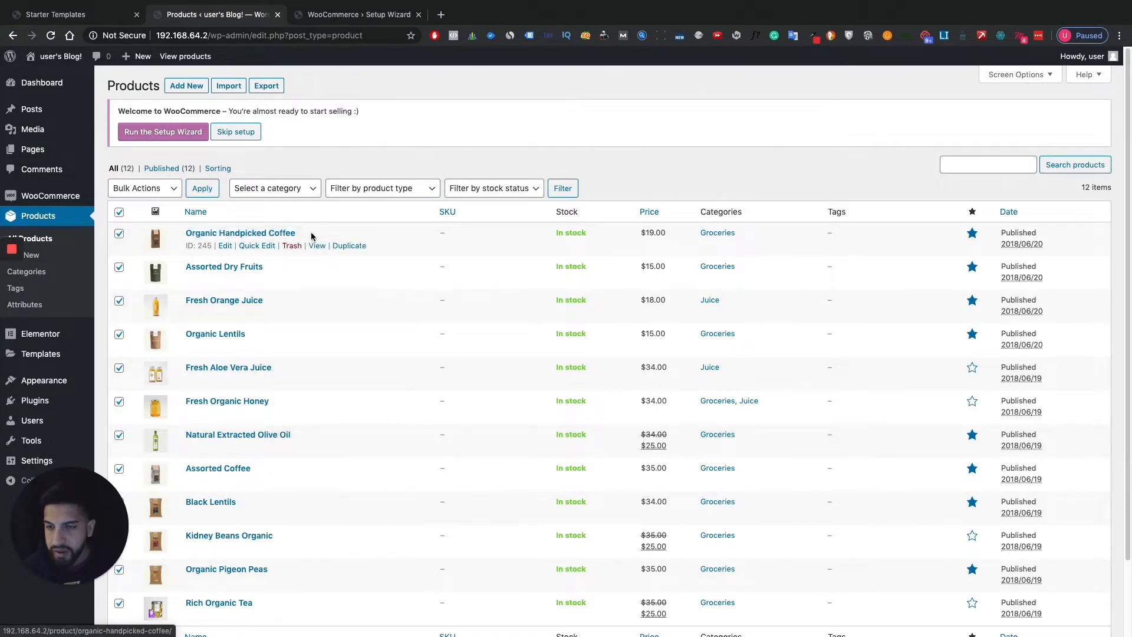
# Exclude Organic Handpicked Coffee from the selected products and move all the others to the trash
pyautogui.click(161, 188)
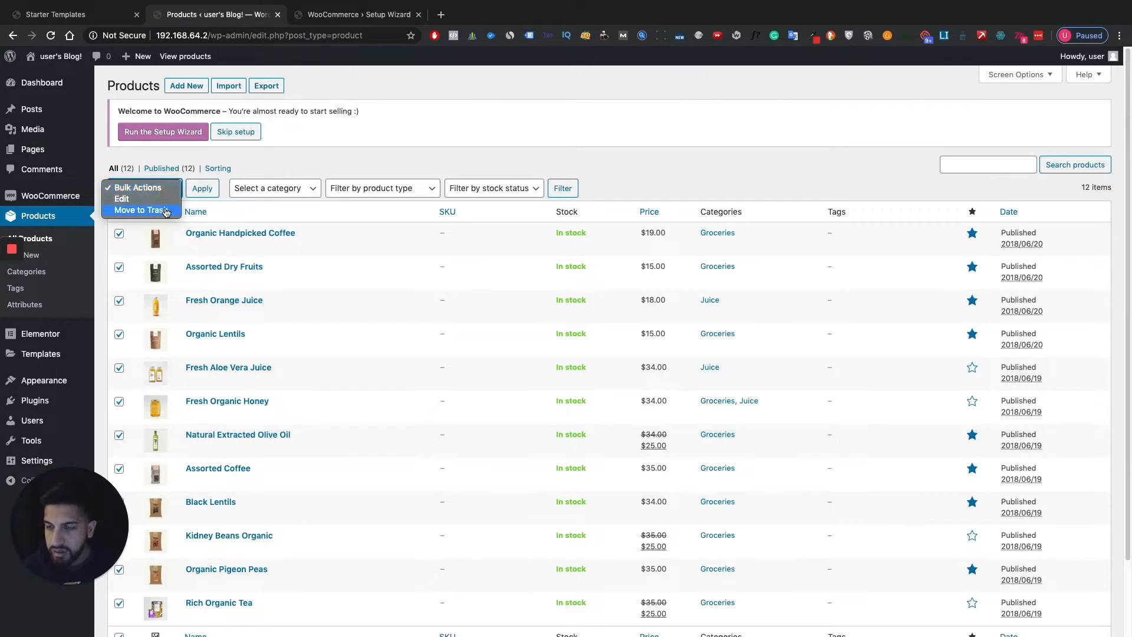
pyautogui.click(121, 234)
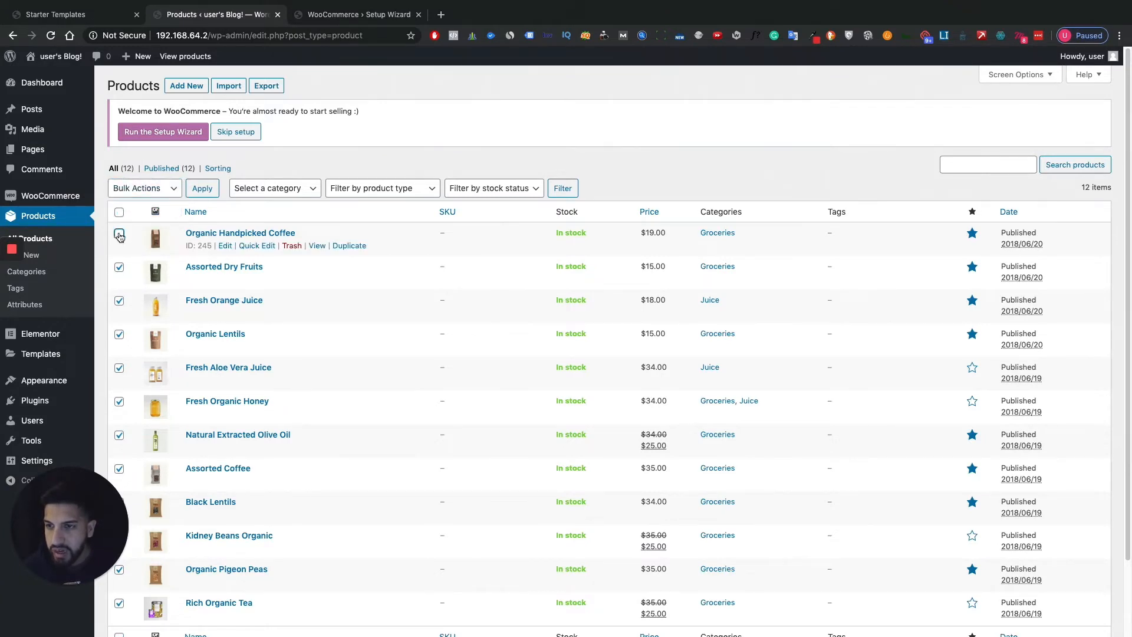
pyautogui.click(158, 190)
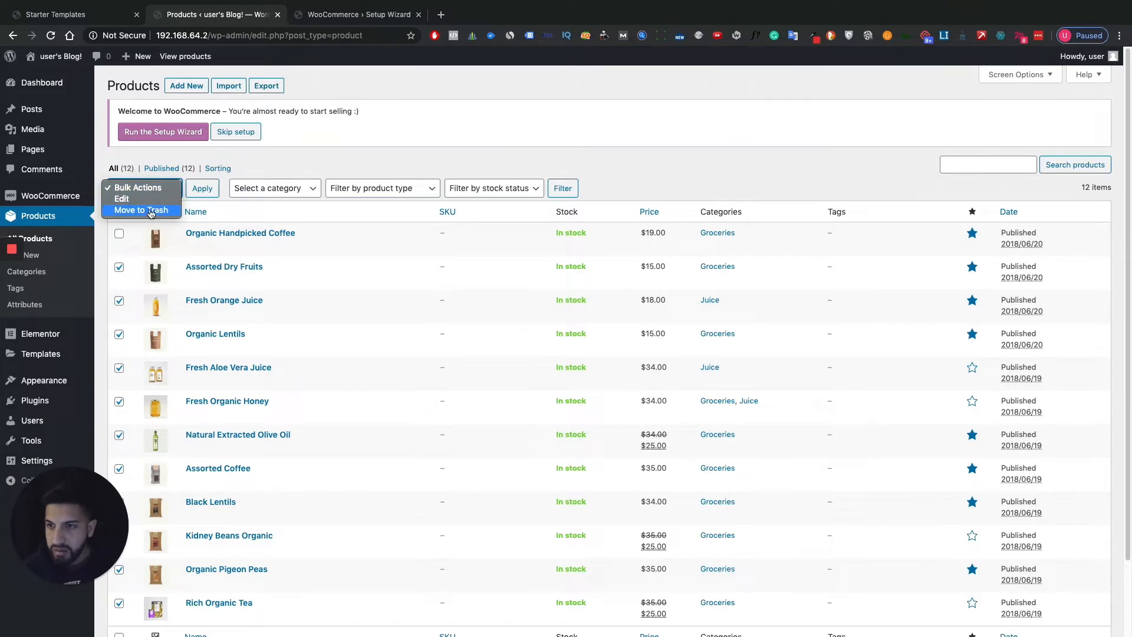
pyautogui.click(151, 211)
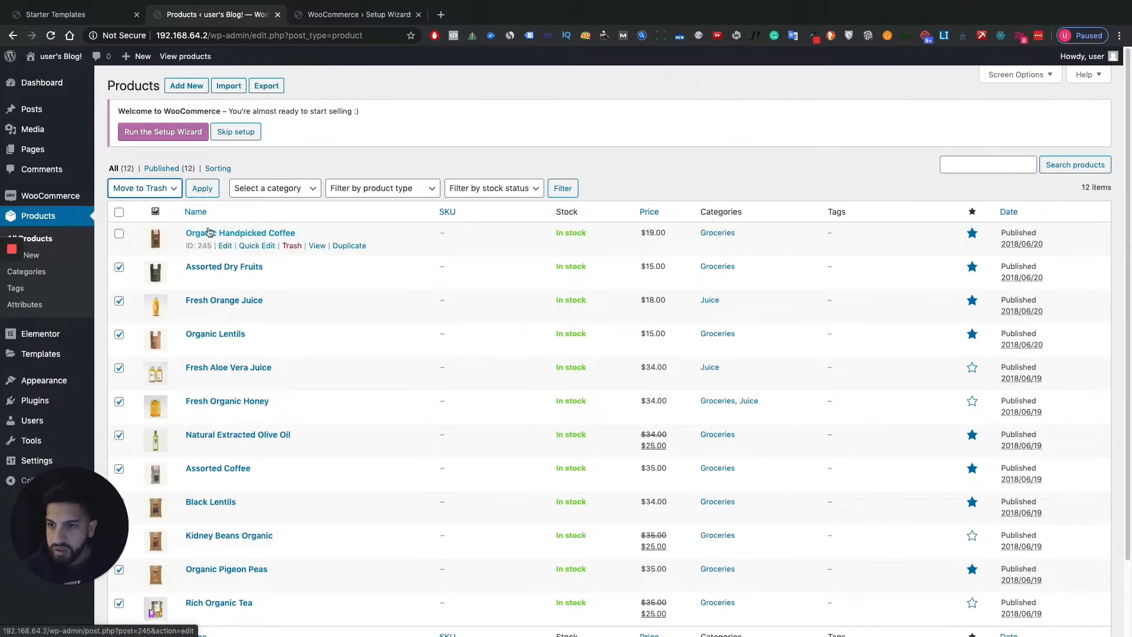
pyautogui.click(192, 192)
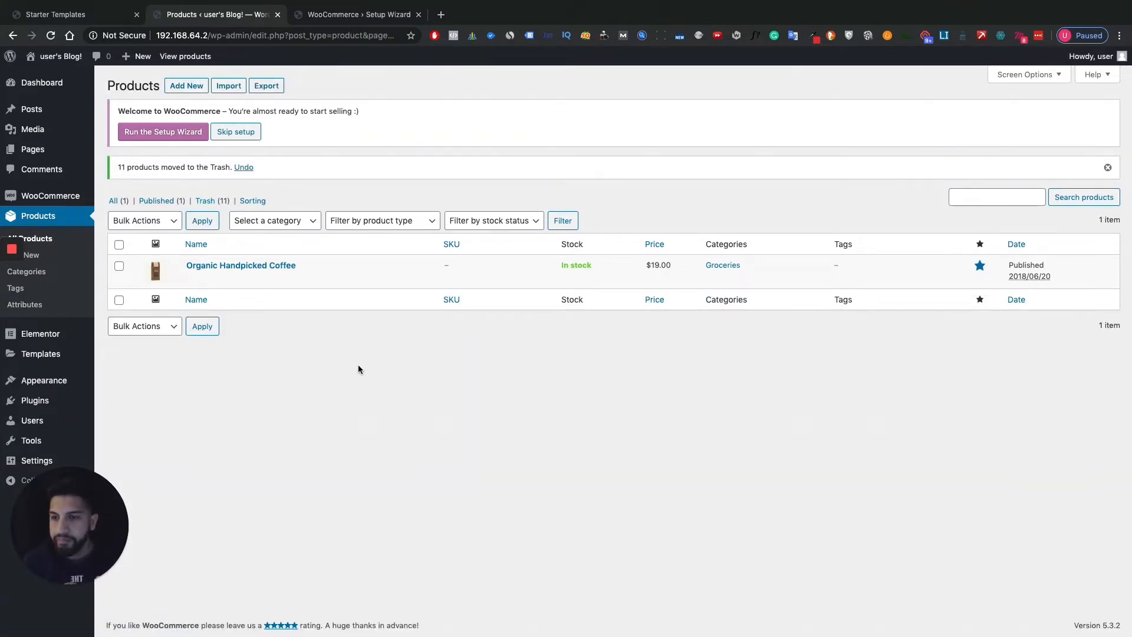
# Open the WooCommerce general settings and review the store address, selling and shipping locations, tax, coupon and currency options
pyautogui.moveTo(53, 198)
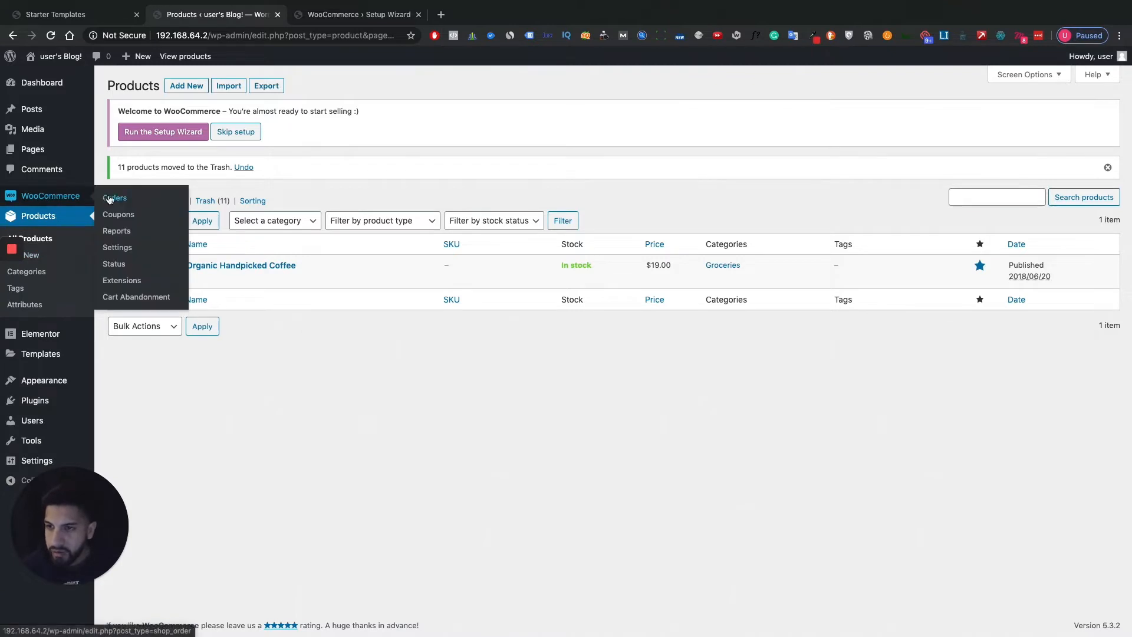
pyautogui.click(118, 248)
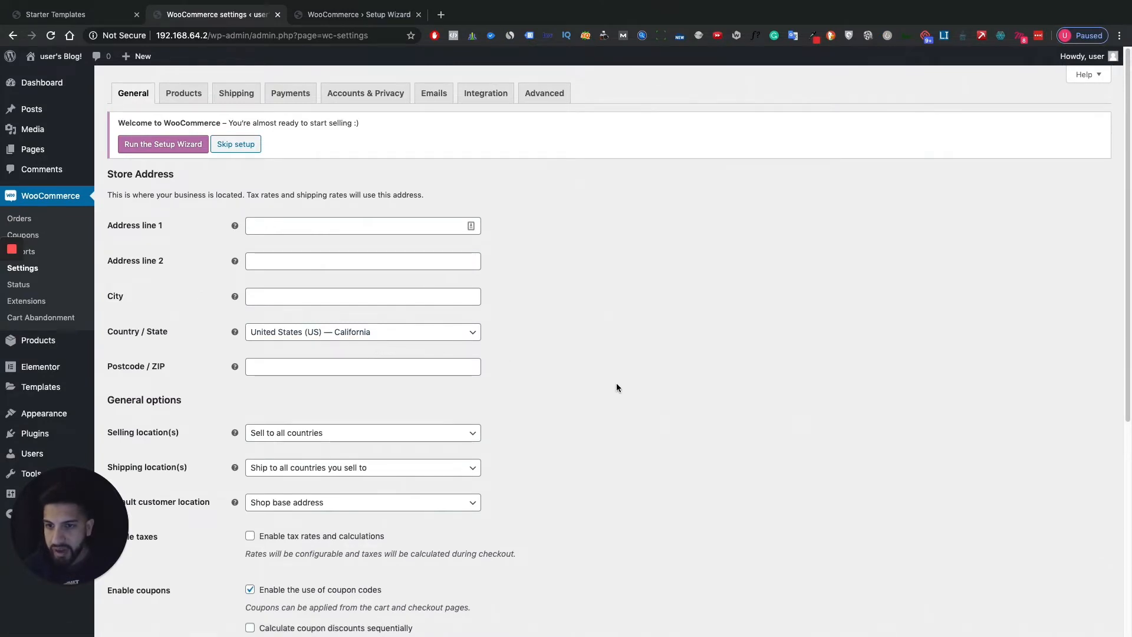
pyautogui.scroll(-10, 616, 387)
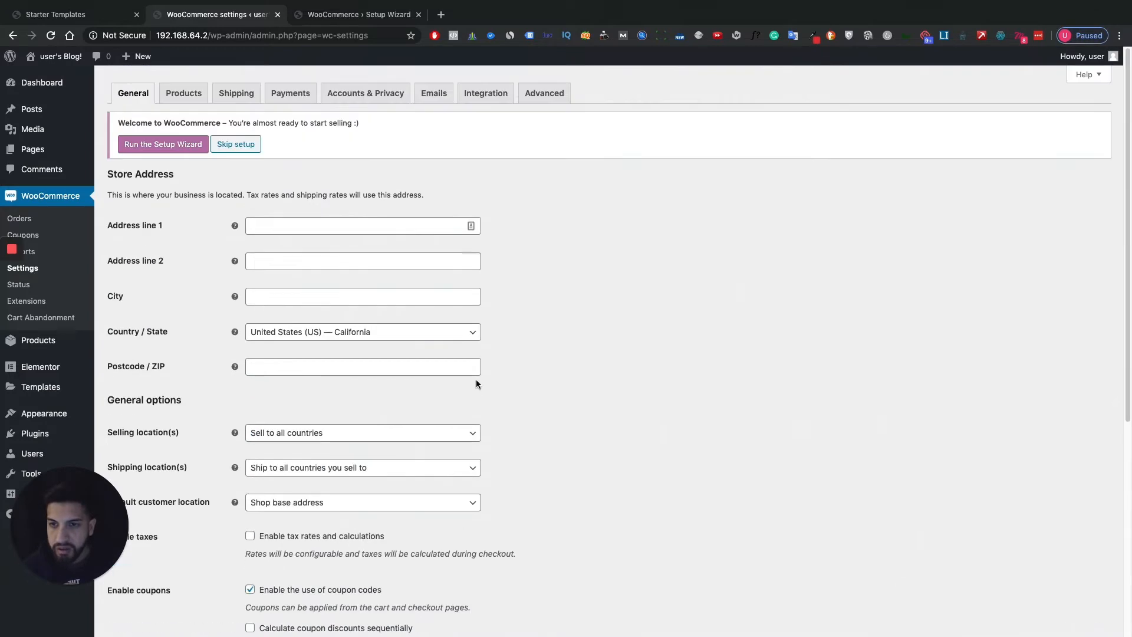
pyautogui.scroll(10, 300, 432)
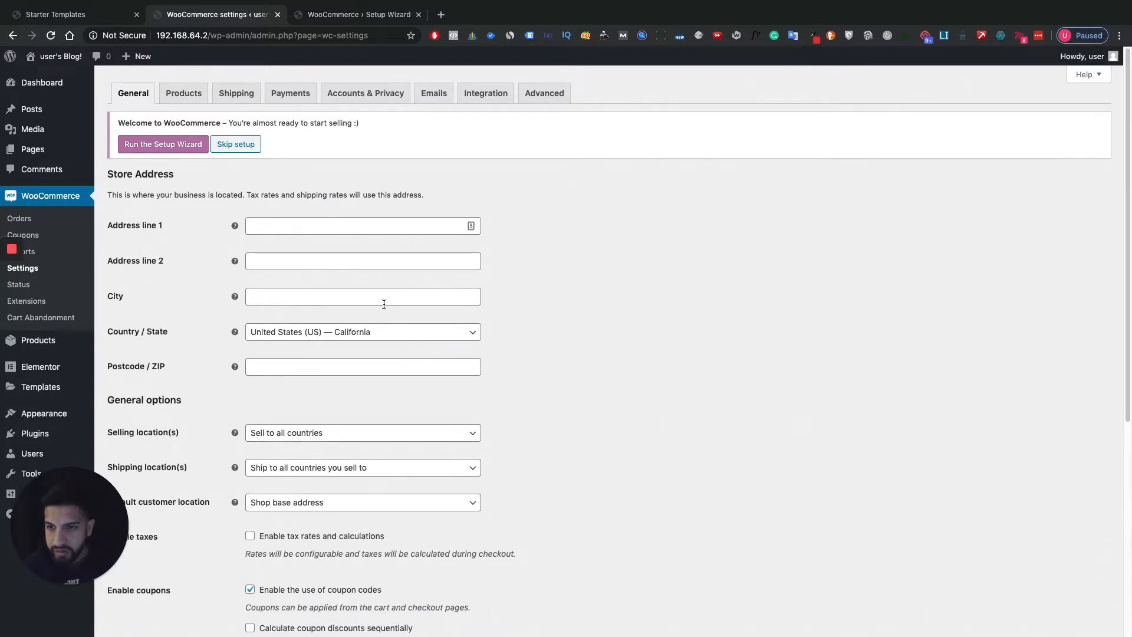
pyautogui.scroll(-3, 528, 334)
pyautogui.scroll(1, 598, 349)
pyautogui.scroll(1, 595, 351)
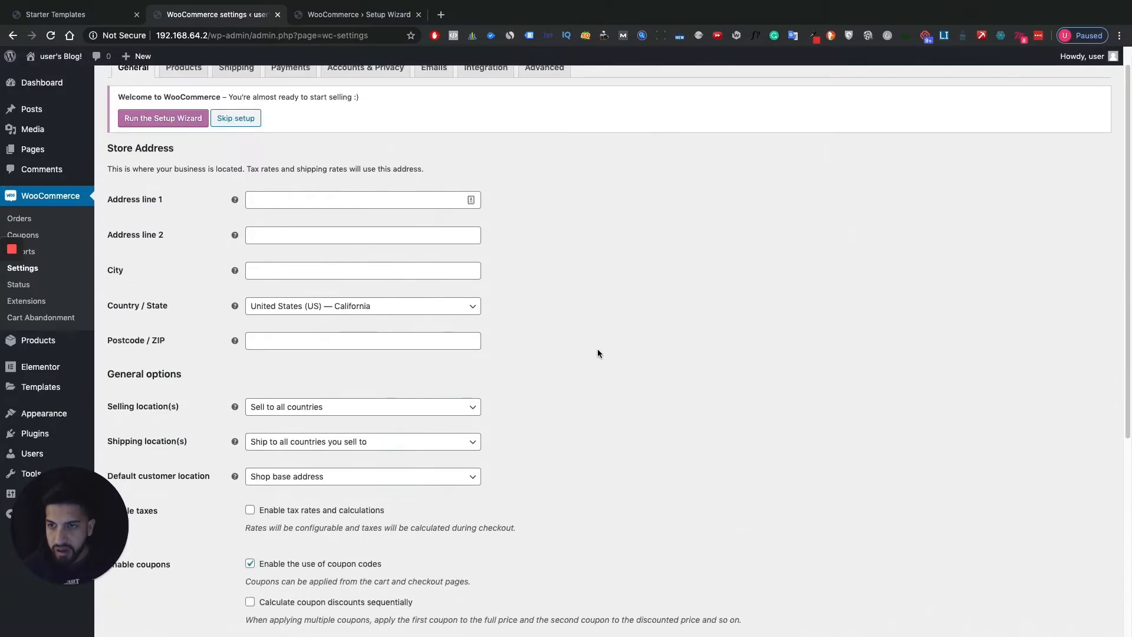
pyautogui.scroll(-1, 593, 351)
pyautogui.scroll(-1, 556, 359)
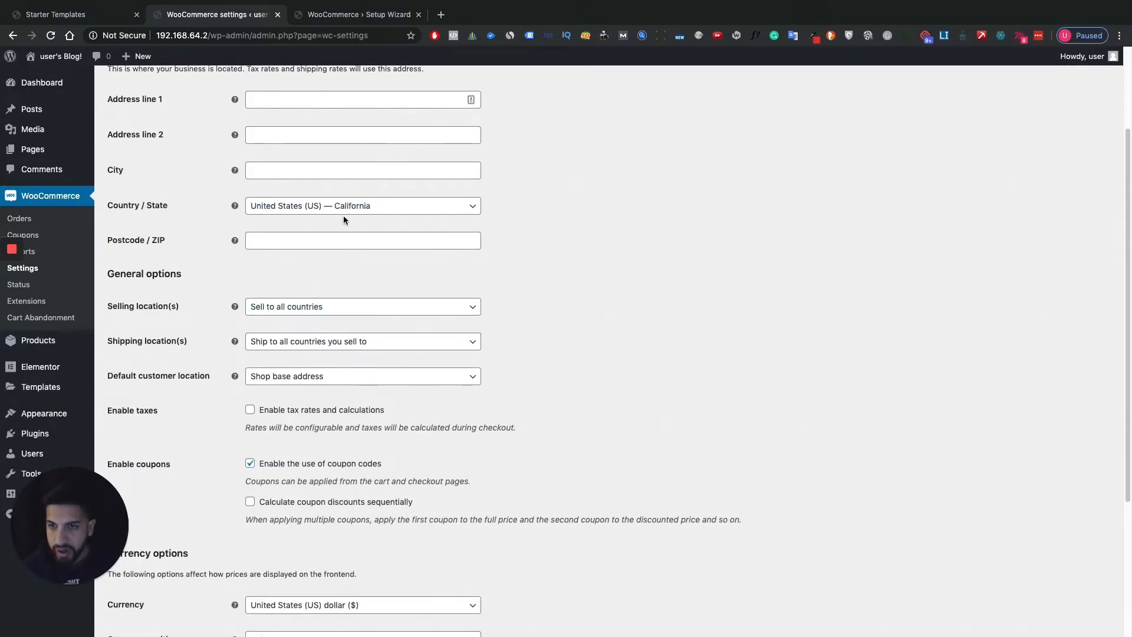
# Restrict the store's selling locations to specific countries and add United States (US) as the only country
pyautogui.scroll(-3, 324, 328)
pyautogui.click(312, 186)
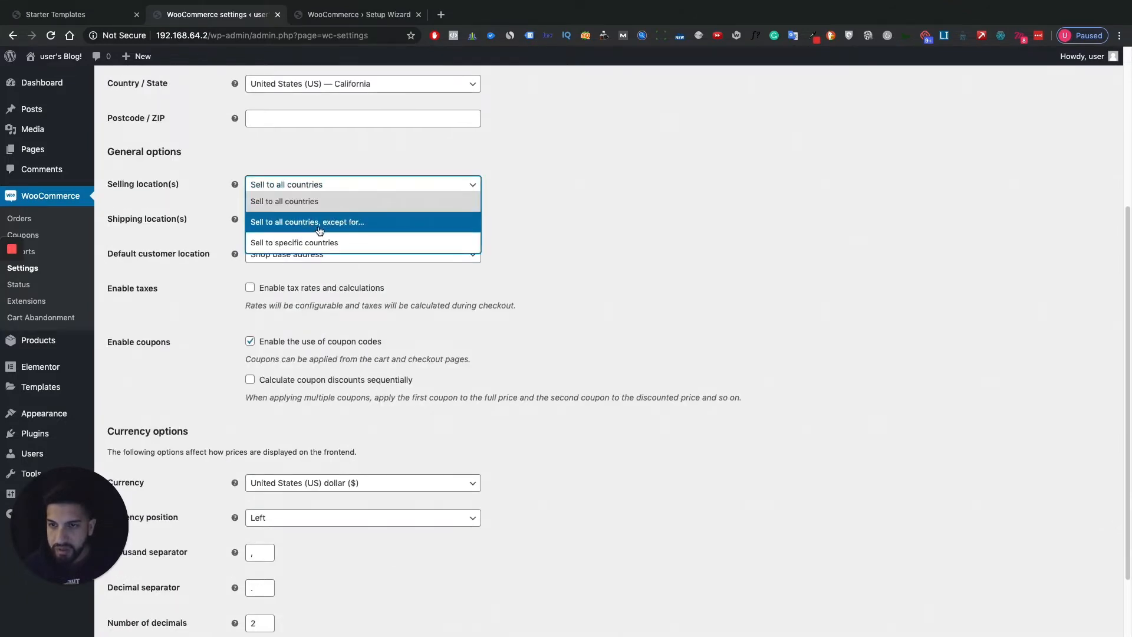
pyautogui.click(581, 303)
pyautogui.click(319, 222)
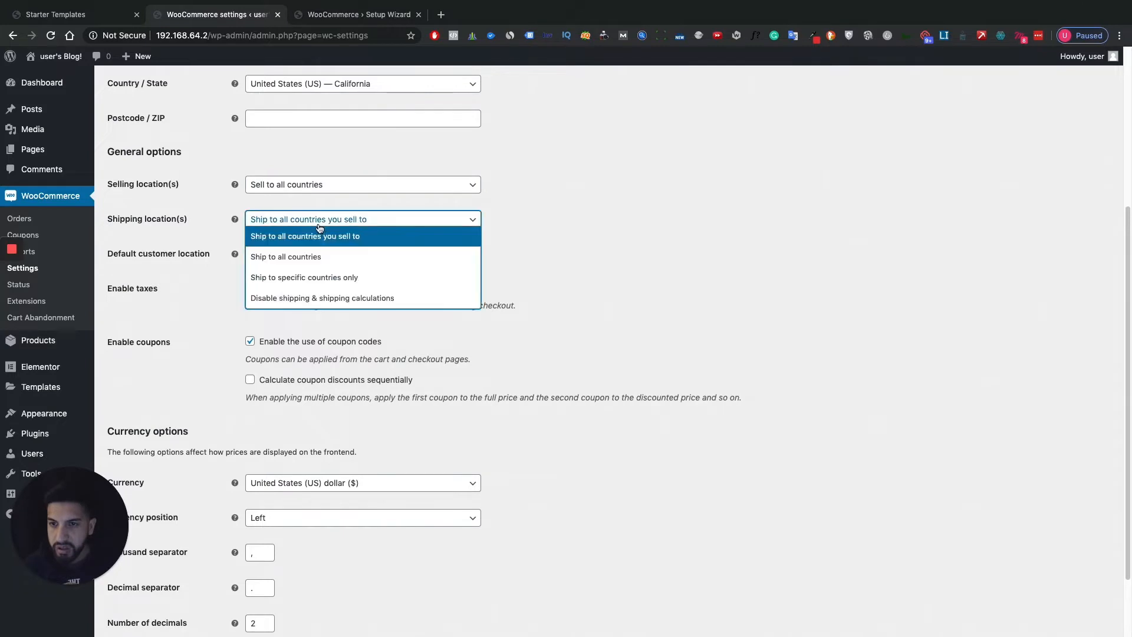
pyautogui.click(289, 185)
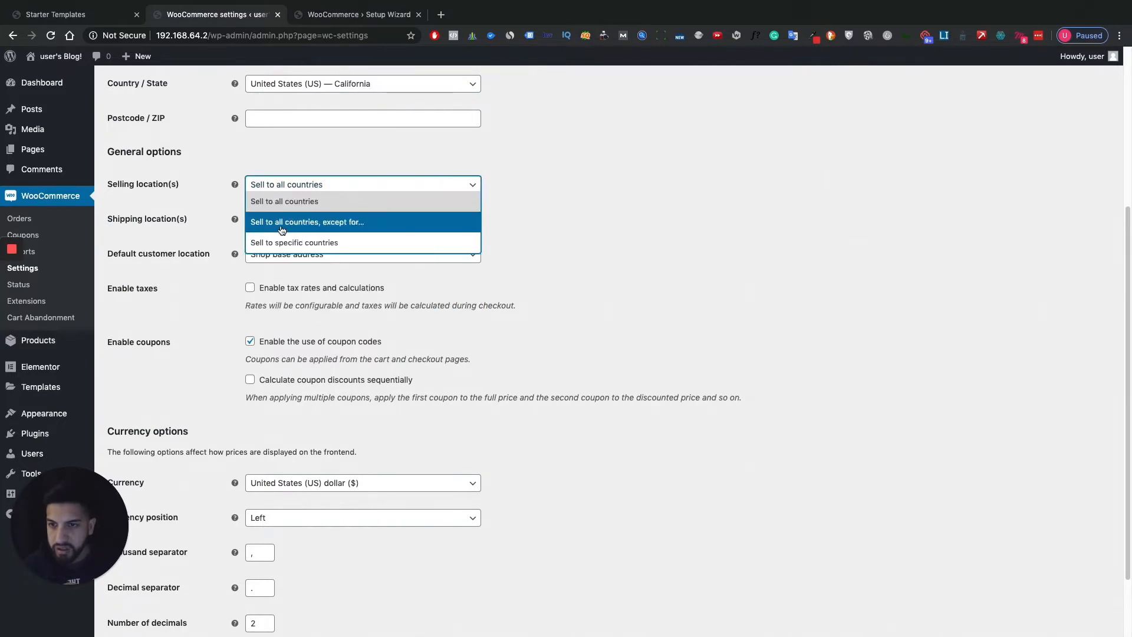
pyautogui.click(302, 243)
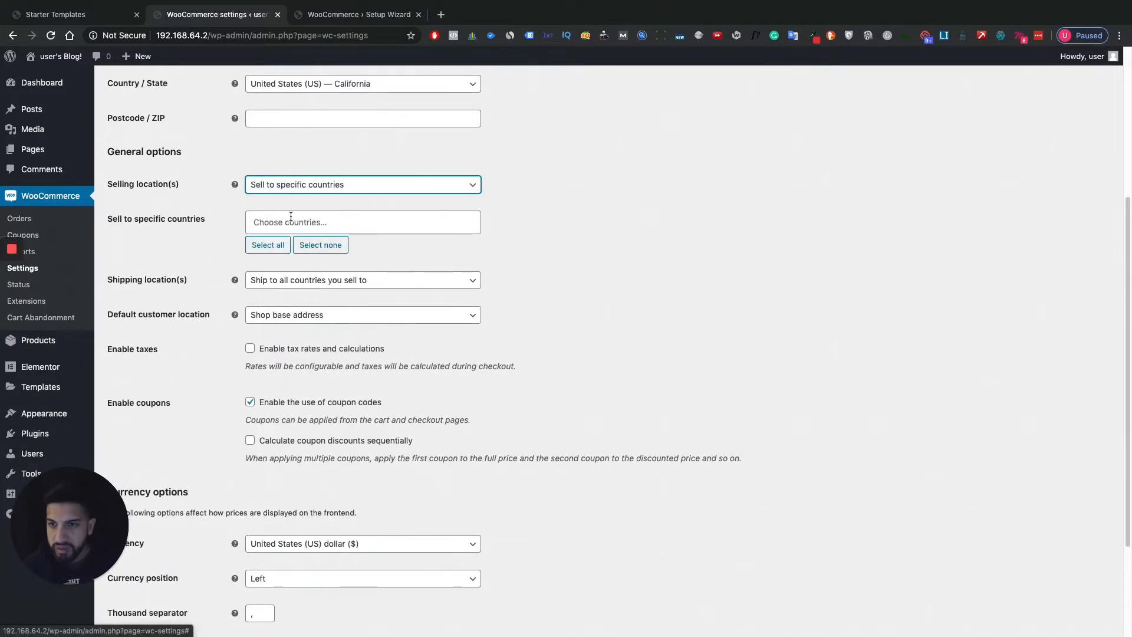
pyautogui.click(293, 222)
pyautogui.write('uni')
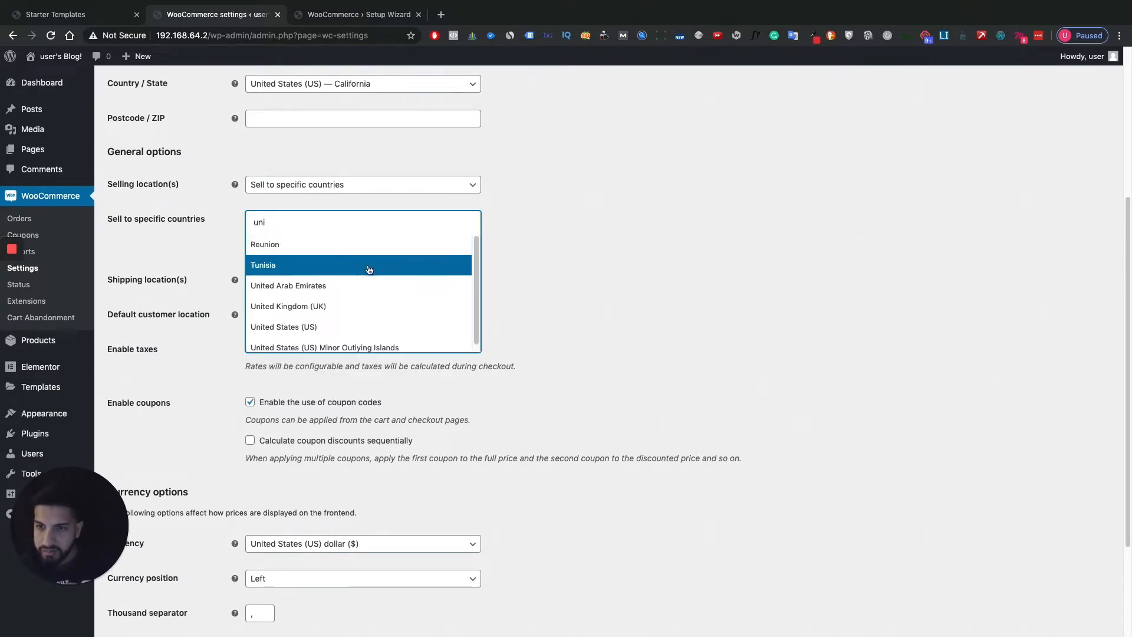
pyautogui.click(372, 328)
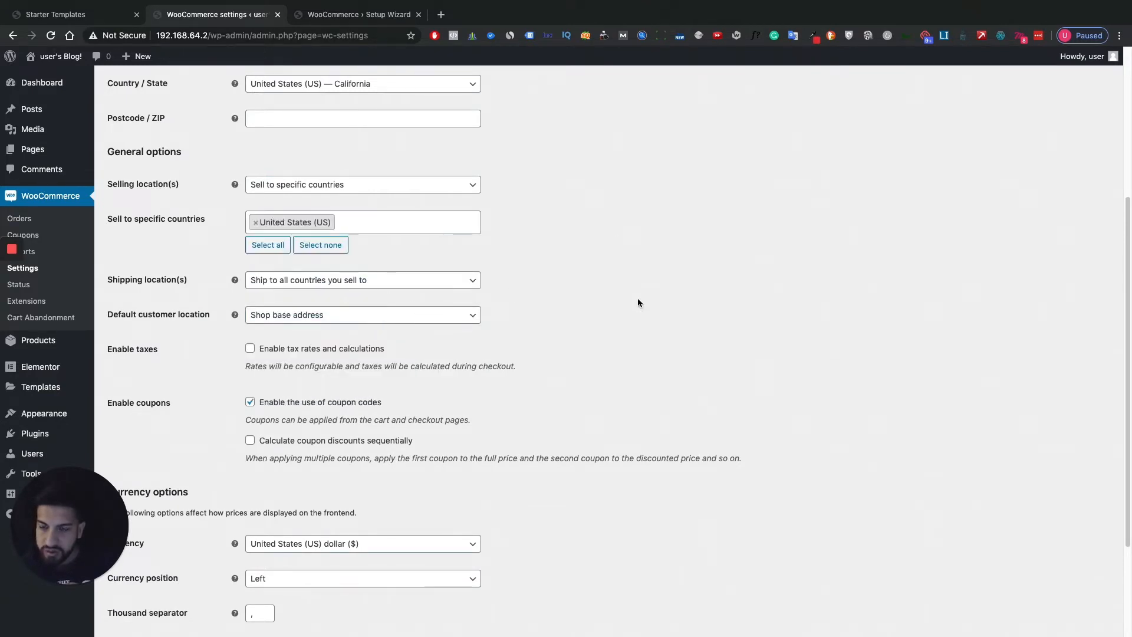
# Set the shipping locations to ship to specific countries only, leaving the country selection empty
pyautogui.click(378, 281)
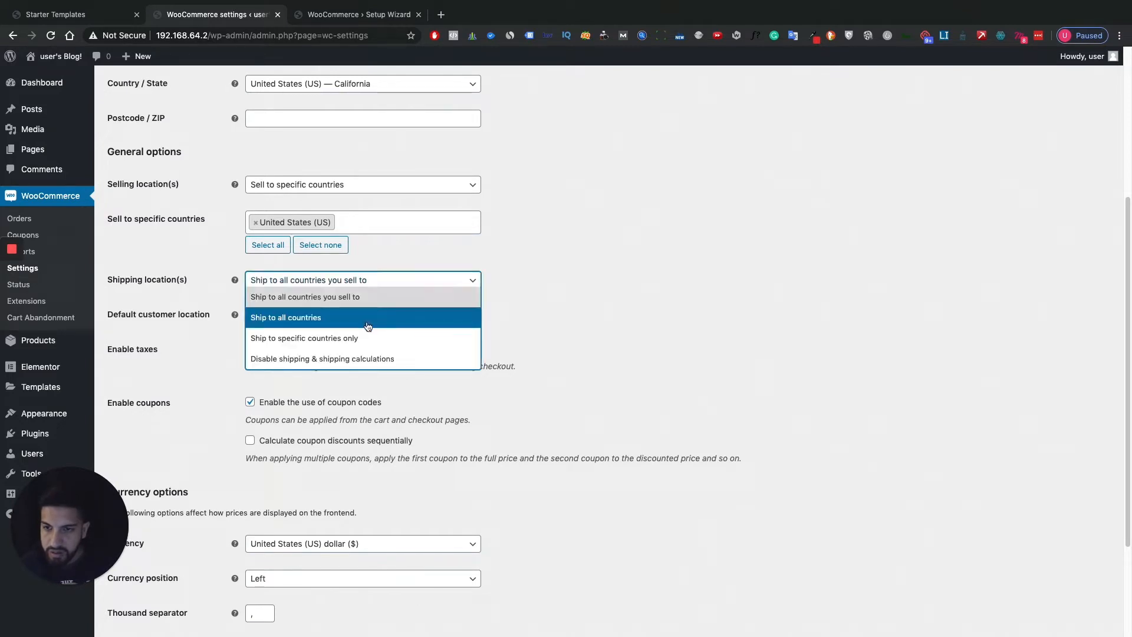
pyautogui.click(344, 319)
pyautogui.click(288, 281)
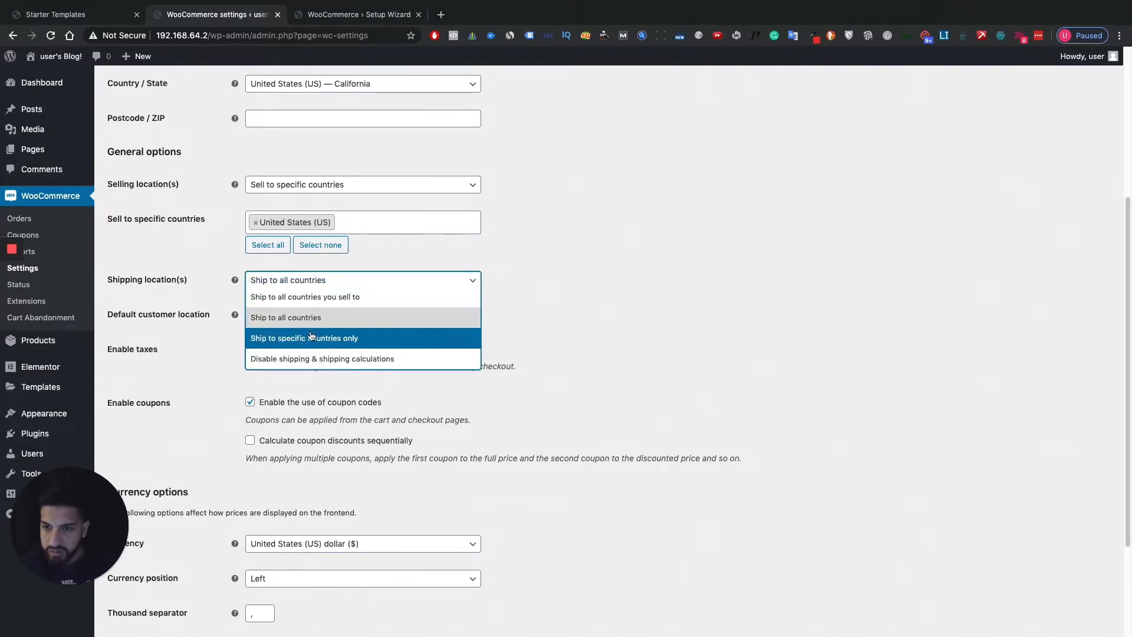
pyautogui.click(321, 338)
pyautogui.click(370, 317)
pyautogui.click(501, 334)
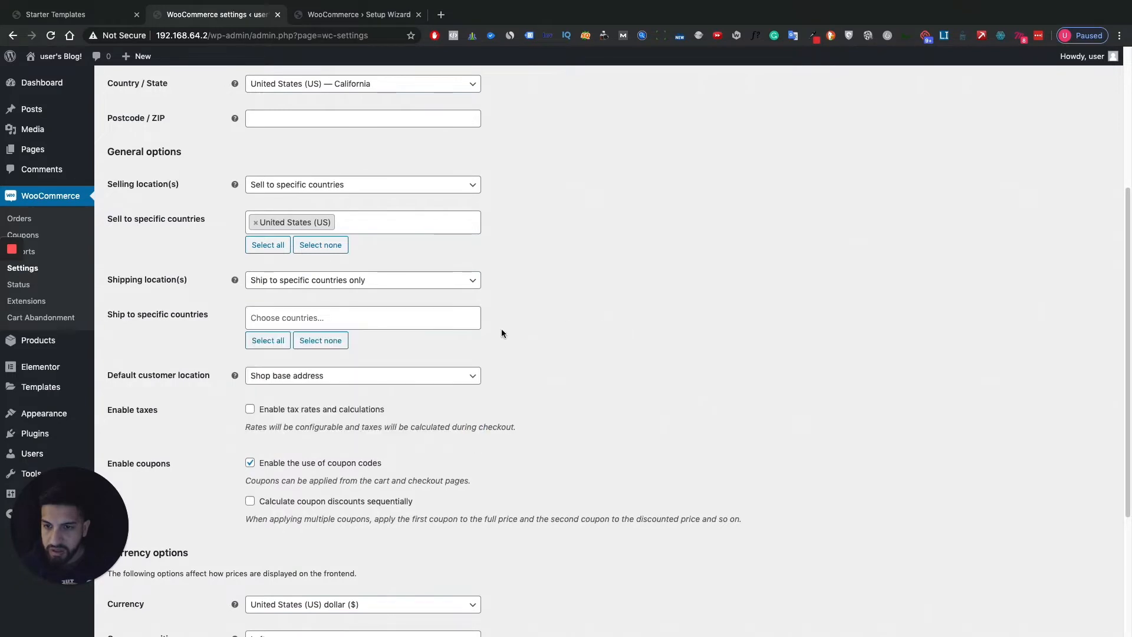
# Review the default customer location, tax calculation and coupon code options in the general settings
pyautogui.scroll(-4, 721, 300)
pyautogui.scroll(1, 569, 269)
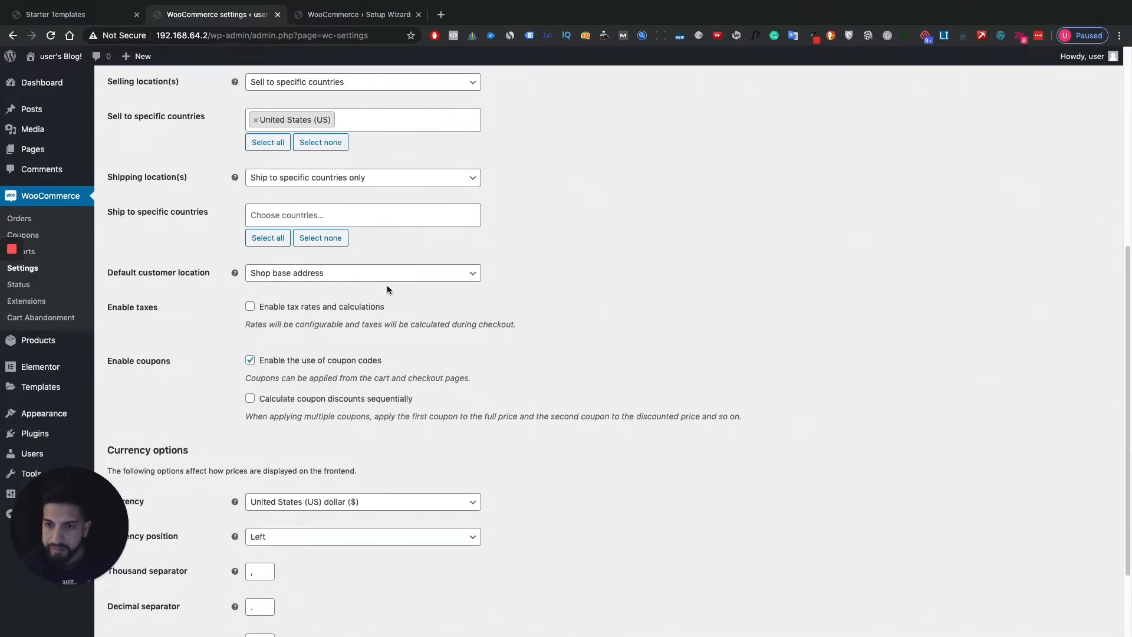
pyautogui.scroll(-3, 687, 289)
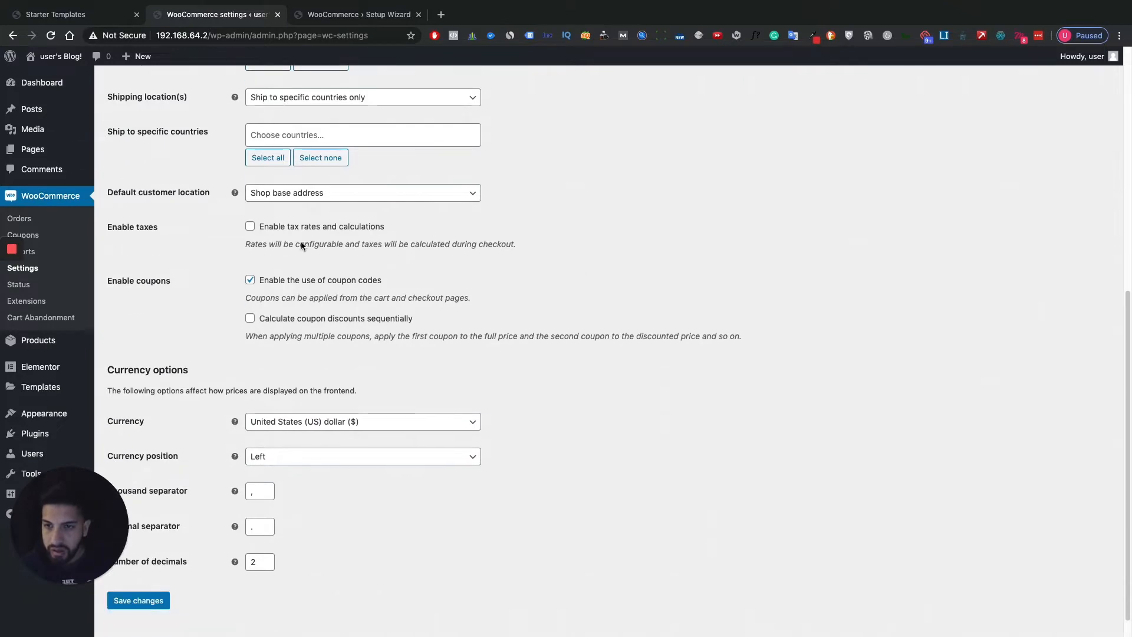
pyautogui.scroll(-1, 477, 337)
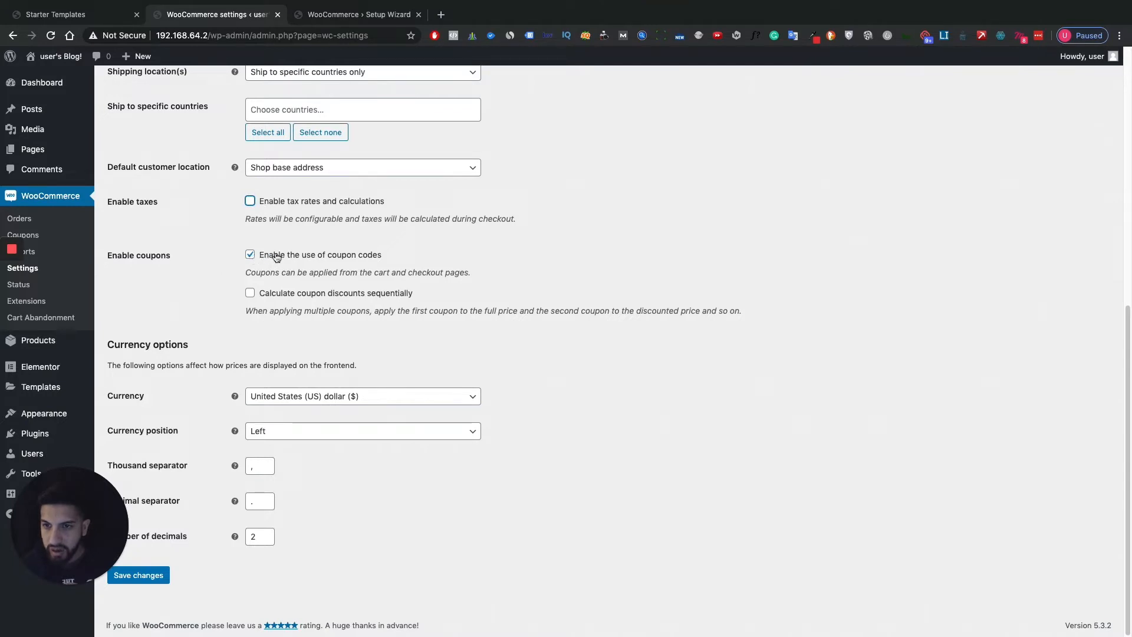
pyautogui.moveTo(387, 255); pyautogui.dragTo(263, 256)
pyautogui.click(471, 249)
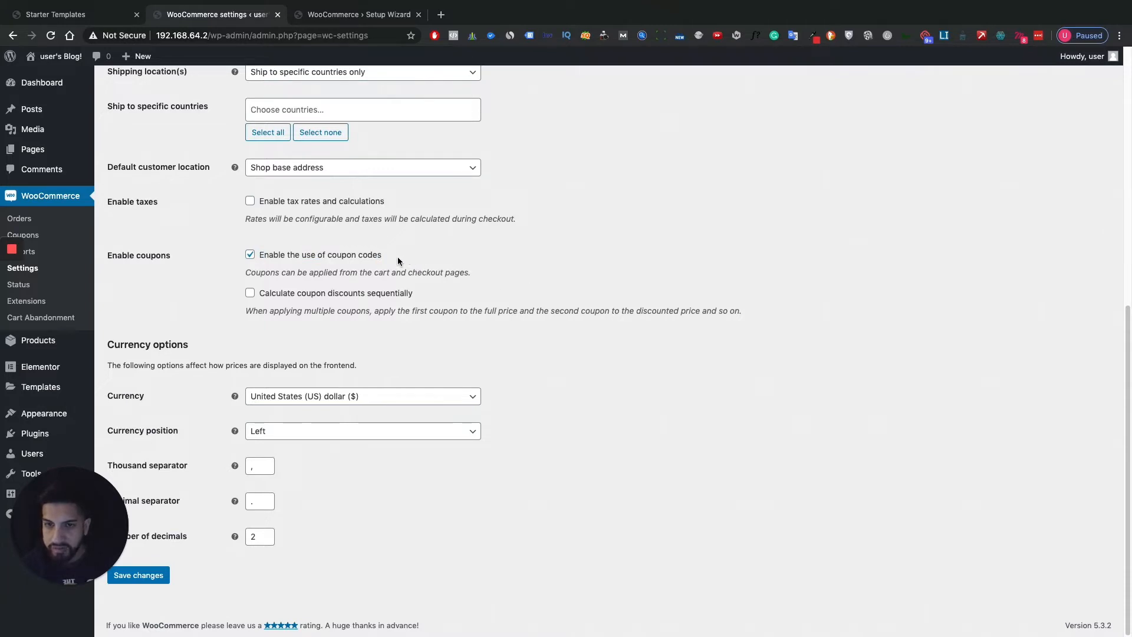
pyautogui.moveTo(389, 256); pyautogui.dragTo(266, 255)
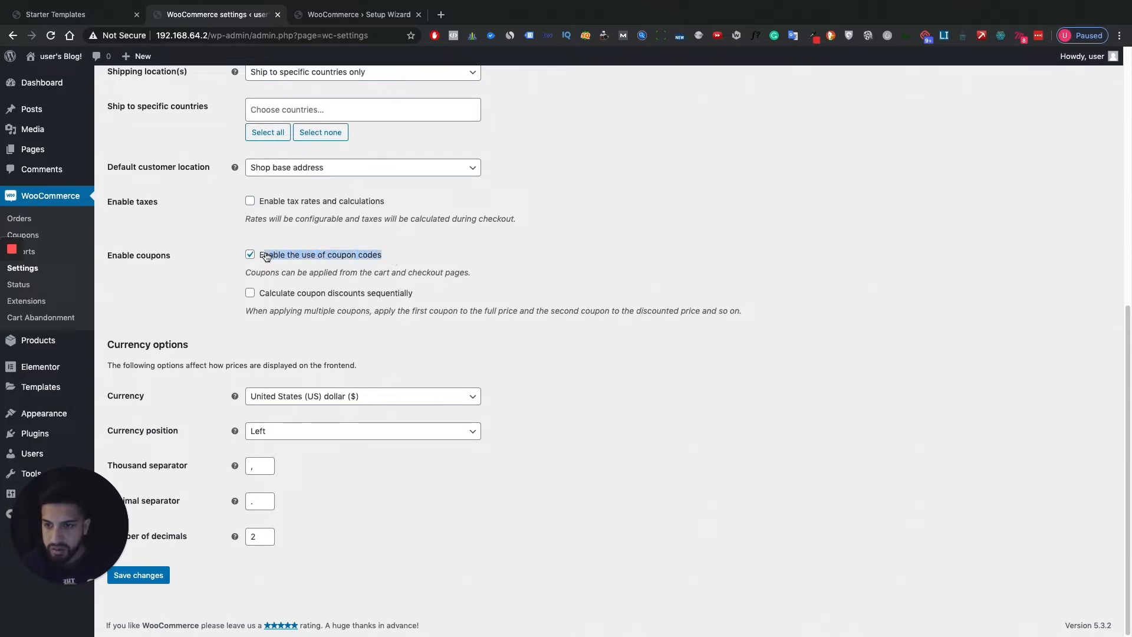
pyautogui.click(411, 246)
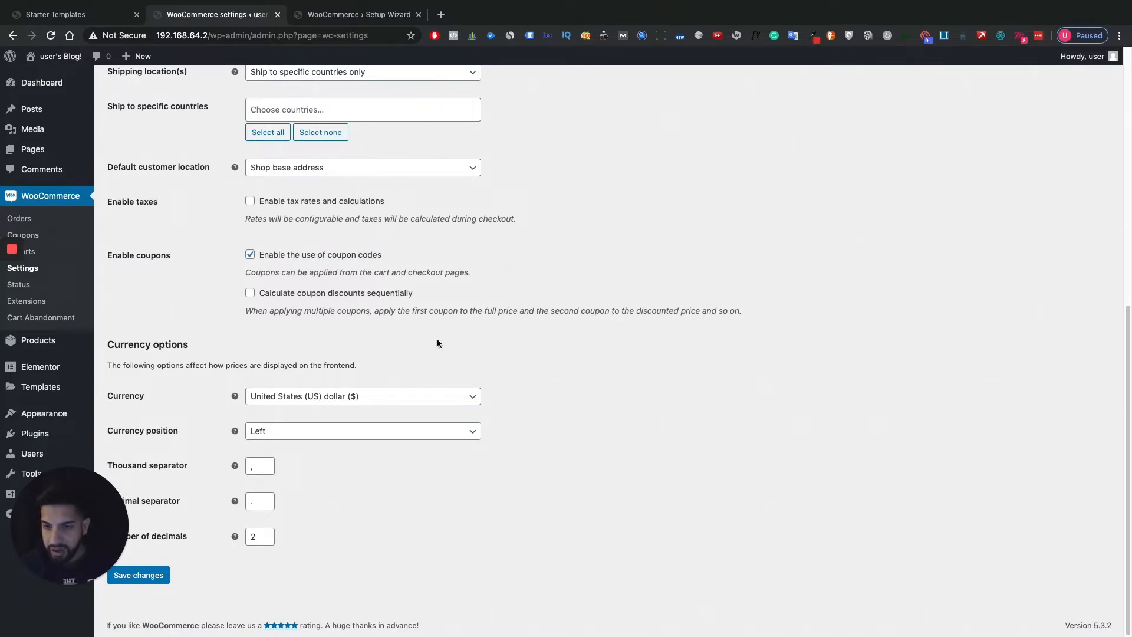
# Choose United States (US) dollar ($) as the store currency and save the general settings
pyautogui.click(319, 397)
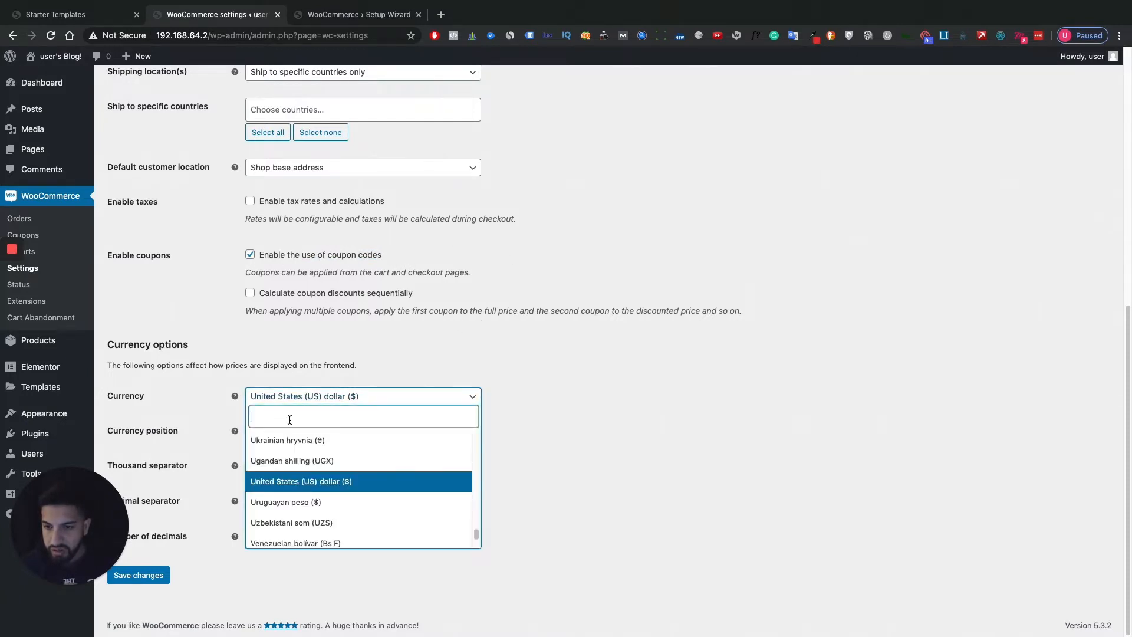
pyautogui.write('unite')
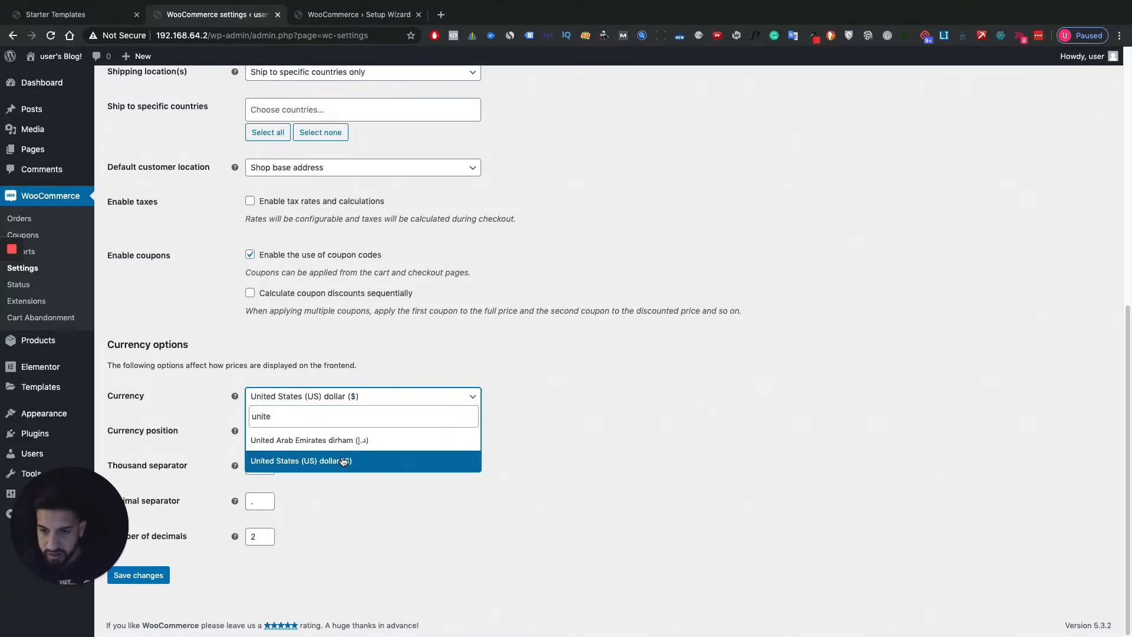
pyautogui.click(394, 485)
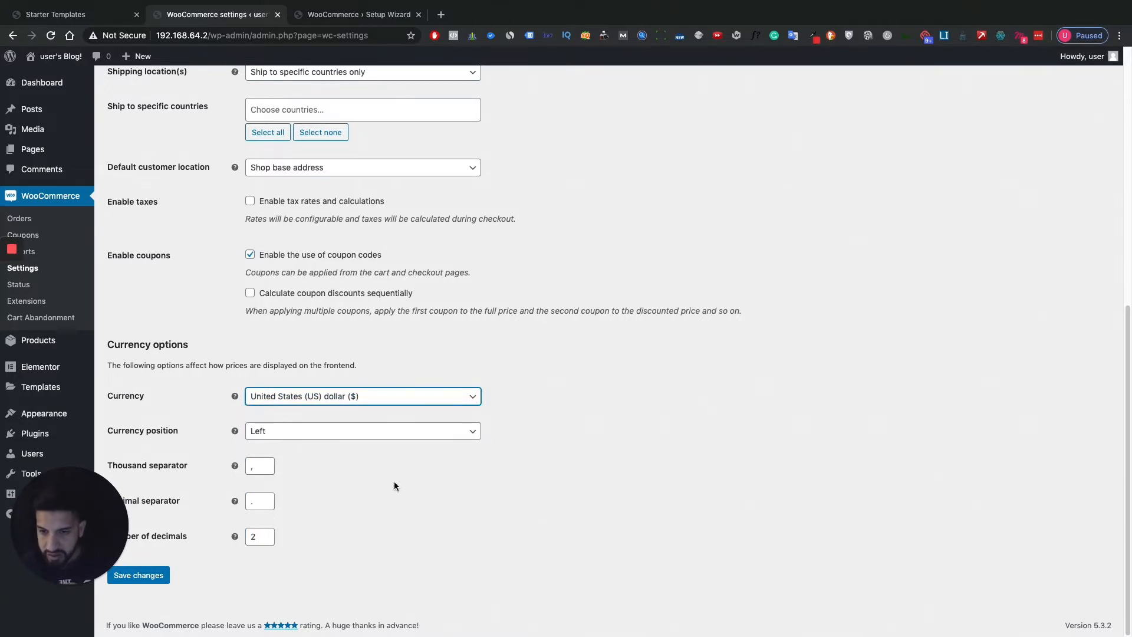
pyautogui.scroll(3, 319, 496)
pyautogui.scroll(-3, 318, 497)
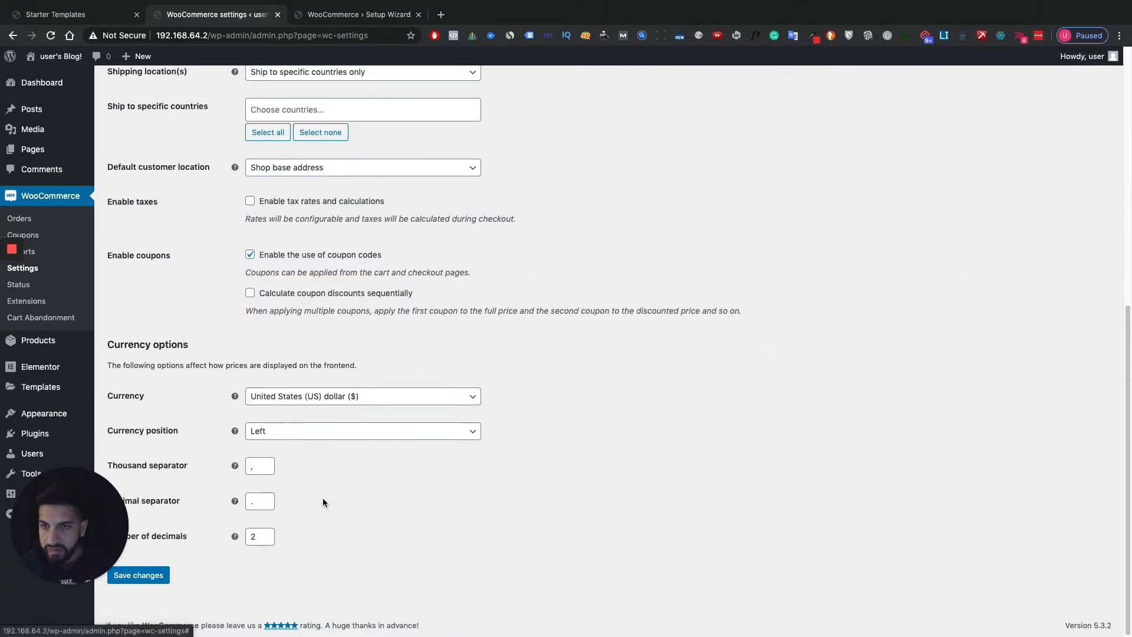
pyautogui.click(133, 577)
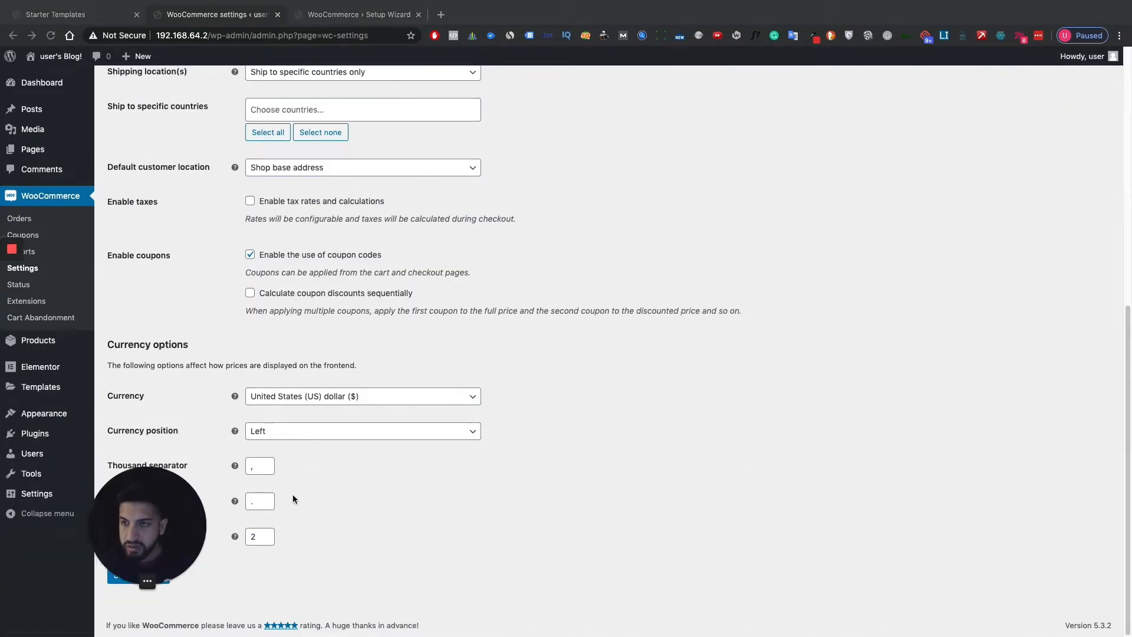
pyautogui.click(152, 577)
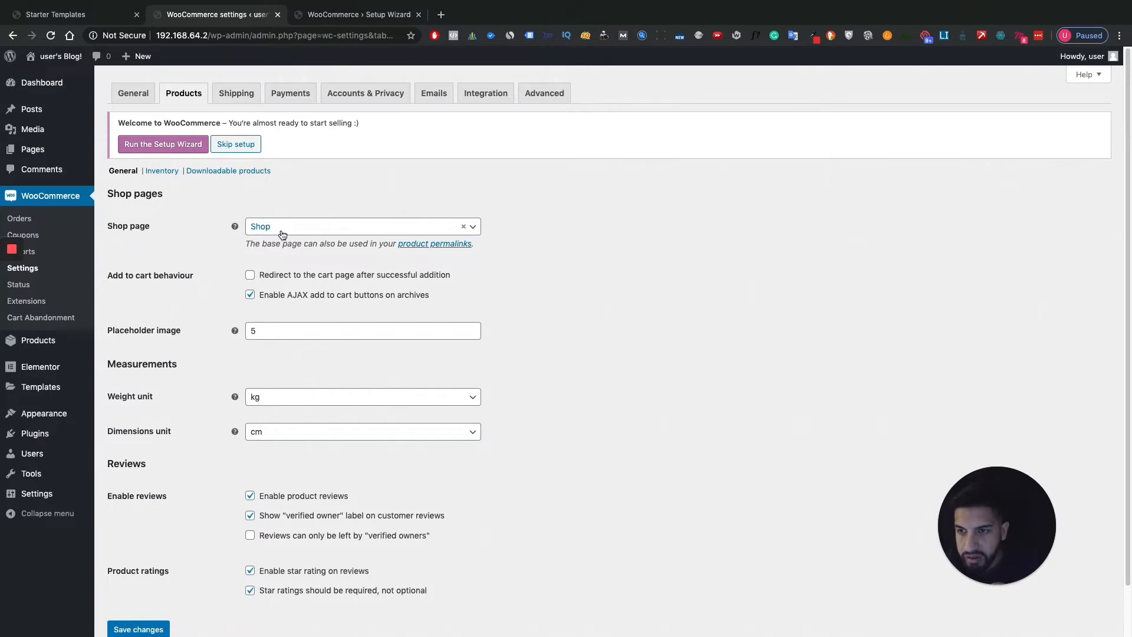
# Examine the shipping zones page and open the list of payment methods
pyautogui.click(236, 93)
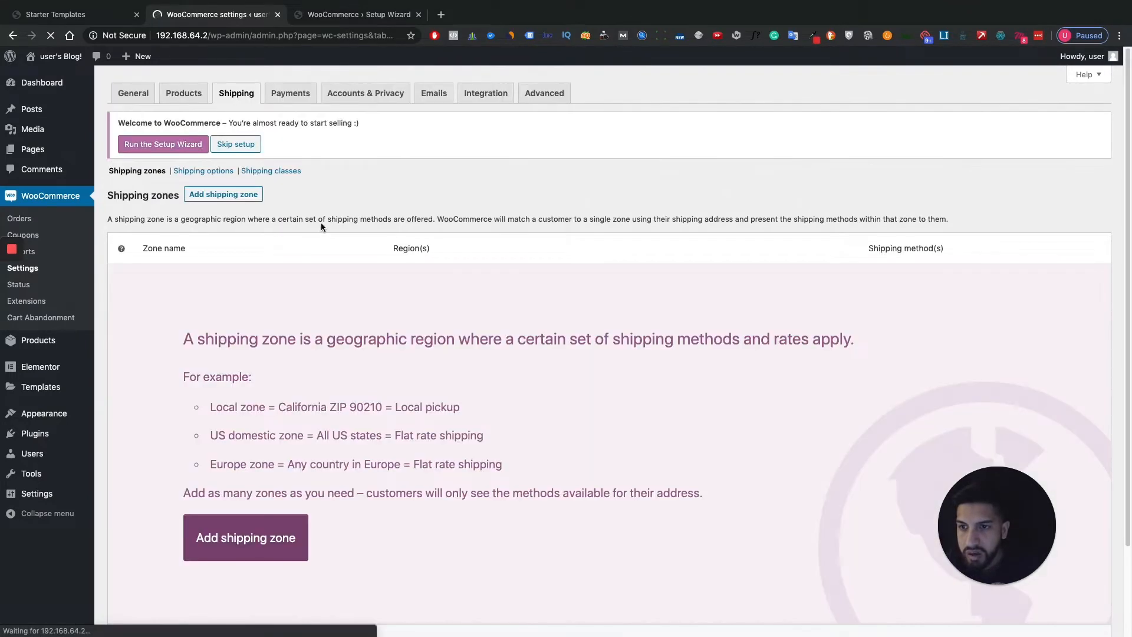
pyautogui.scroll(-2, 385, 230)
pyautogui.scroll(2, 385, 200)
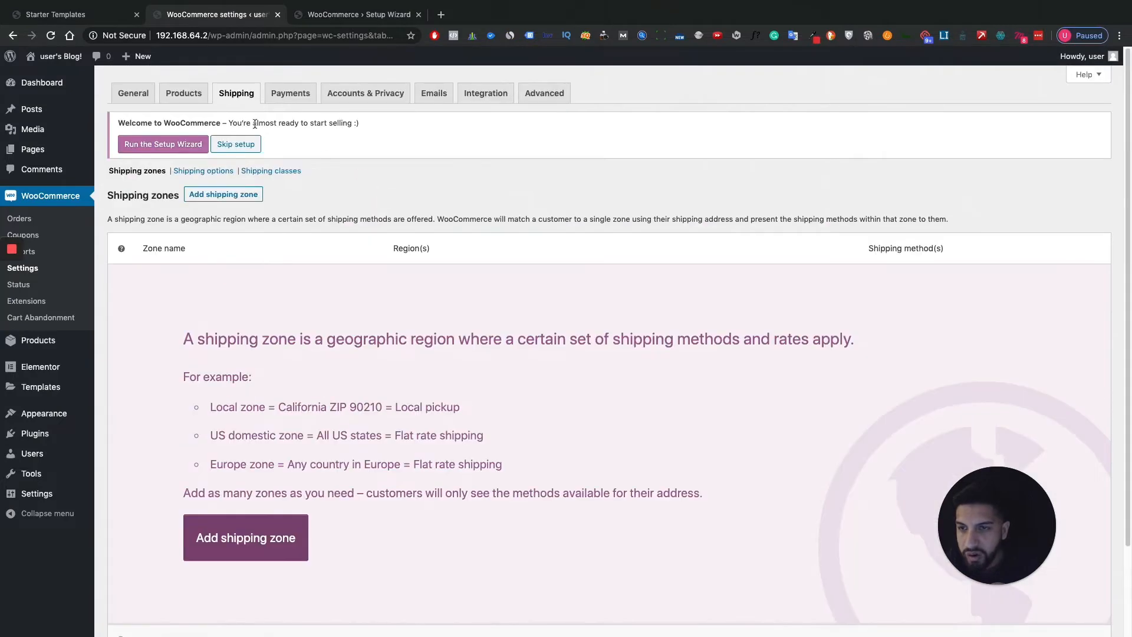
pyautogui.click(283, 97)
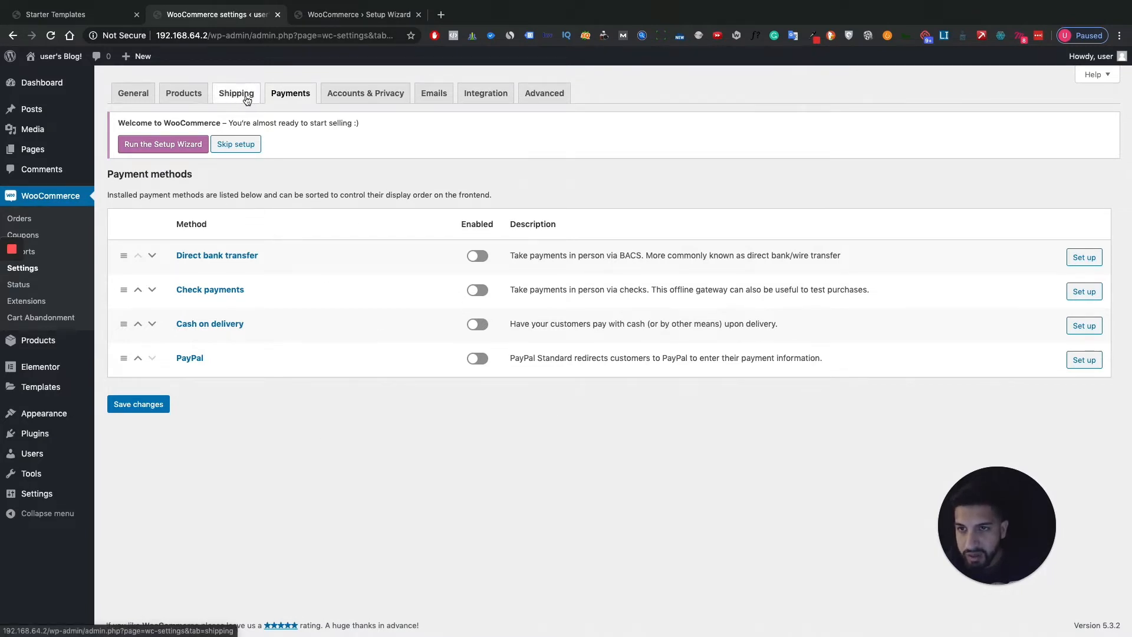
# Review the accounts and privacy settings, from guest checkout and account creation down to personal data retention
pyautogui.click(369, 99)
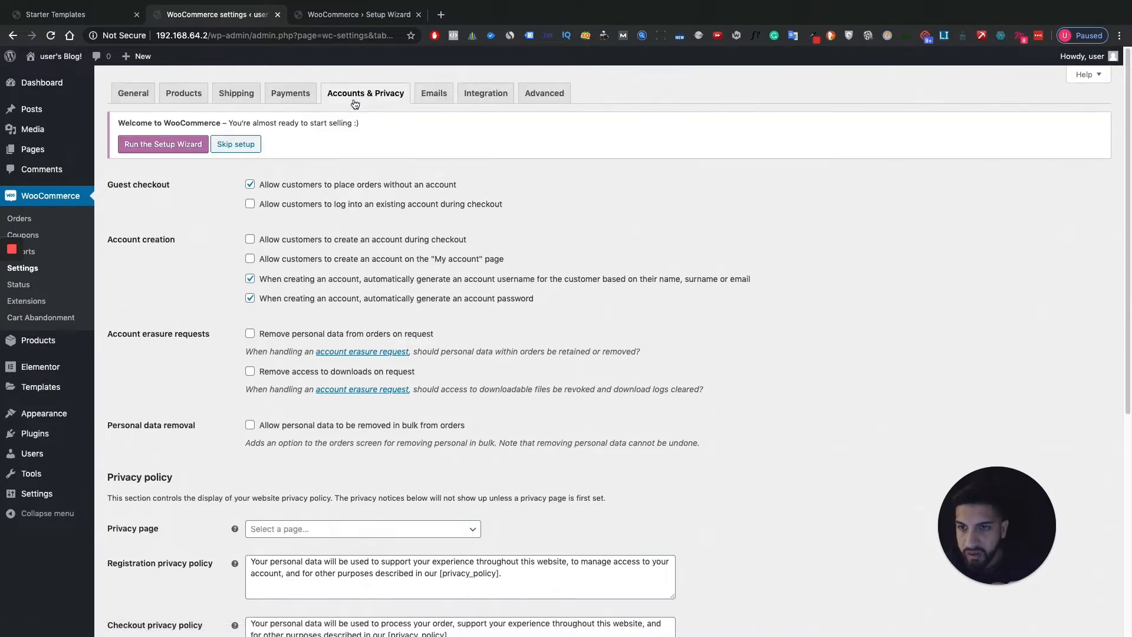
pyautogui.scroll(-2, 490, 204)
pyautogui.scroll(2, 536, 203)
pyautogui.scroll(-1, 442, 220)
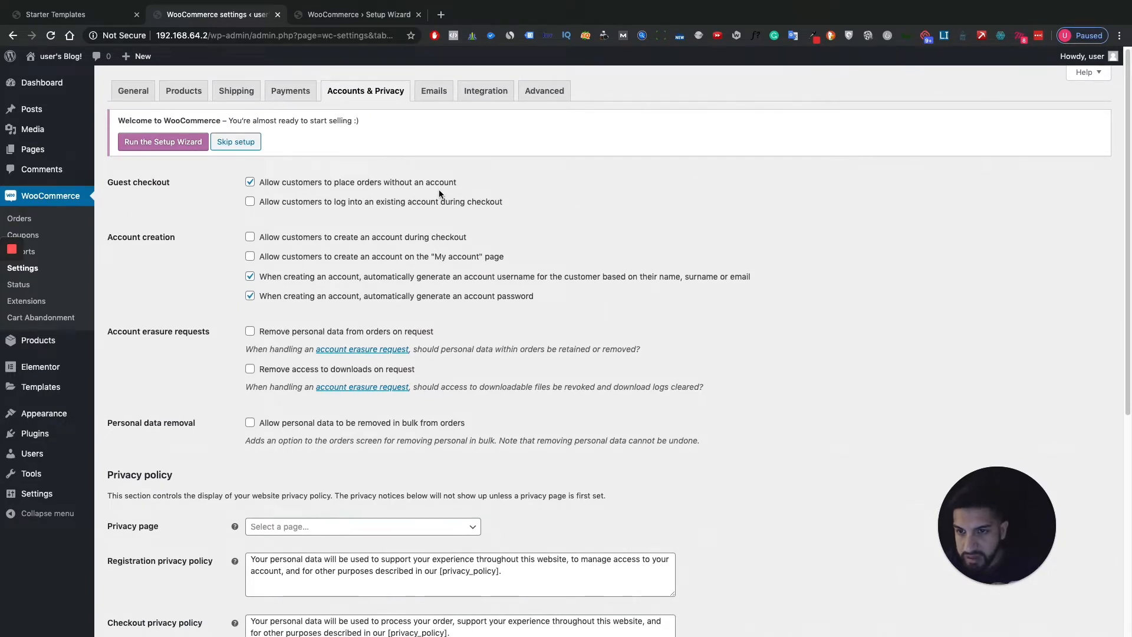
pyautogui.scroll(-6, 442, 190)
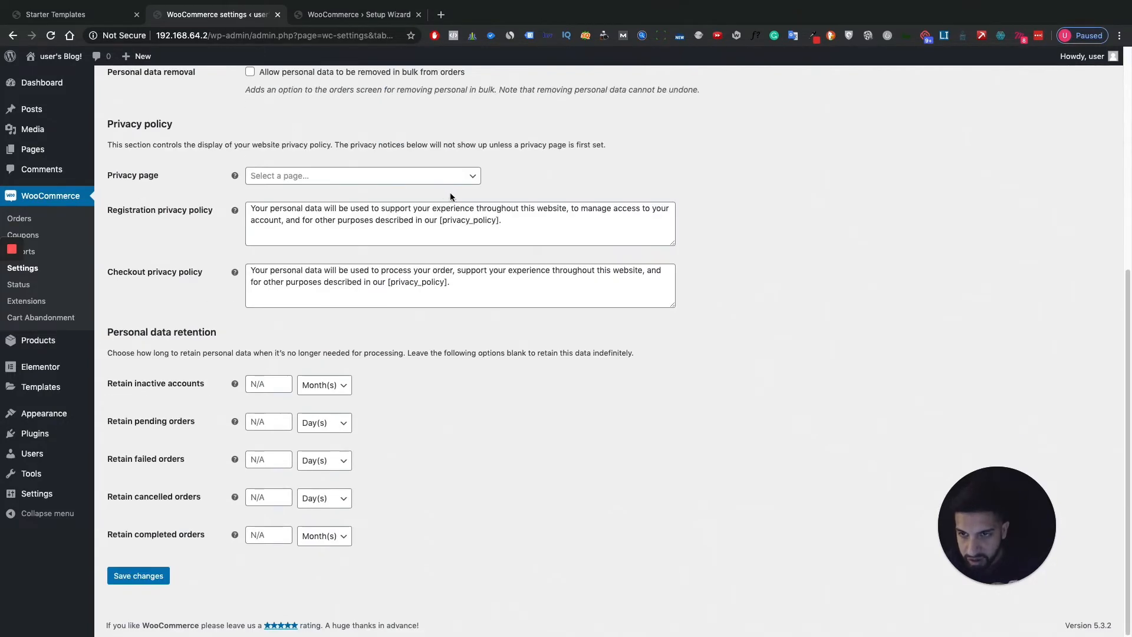
pyautogui.scroll(6, 442, 191)
# Set the WooCommerce email template's base color to green #9cdb0a and save the email settings
pyautogui.click(434, 93)
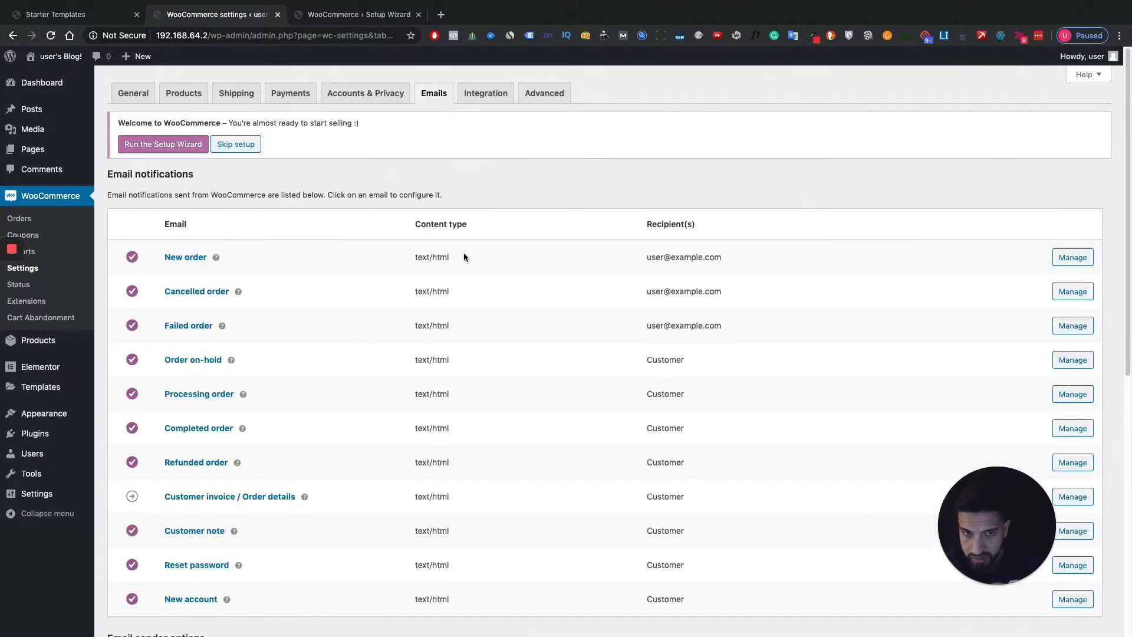
pyautogui.scroll(-4, 463, 252)
pyautogui.scroll(4, 486, 253)
pyautogui.scroll(-7, 488, 254)
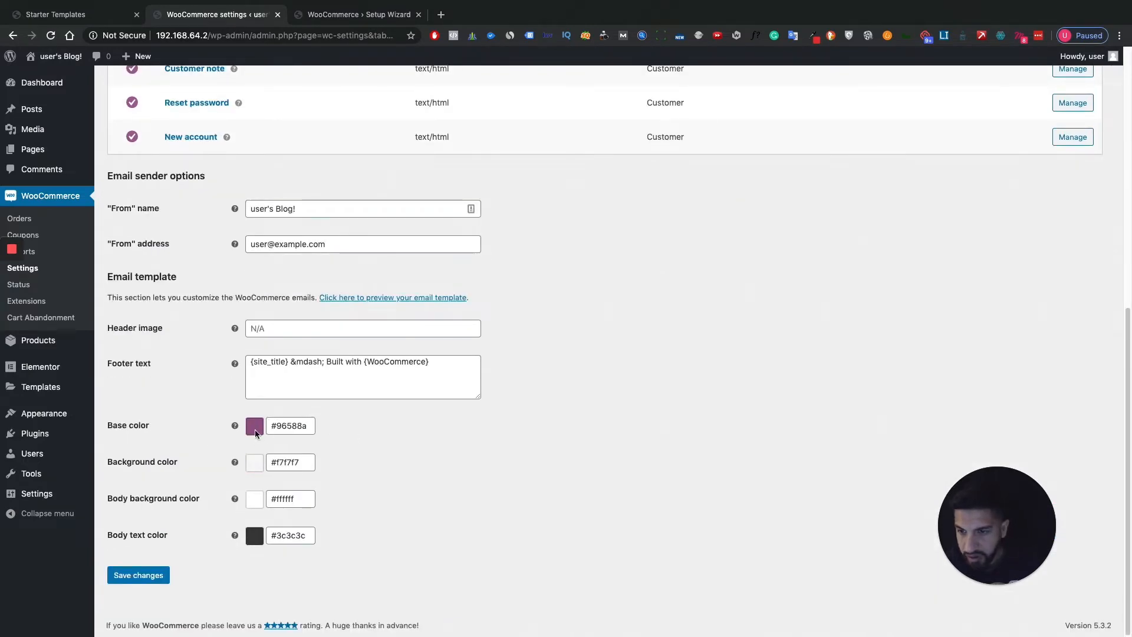
pyautogui.click(289, 426)
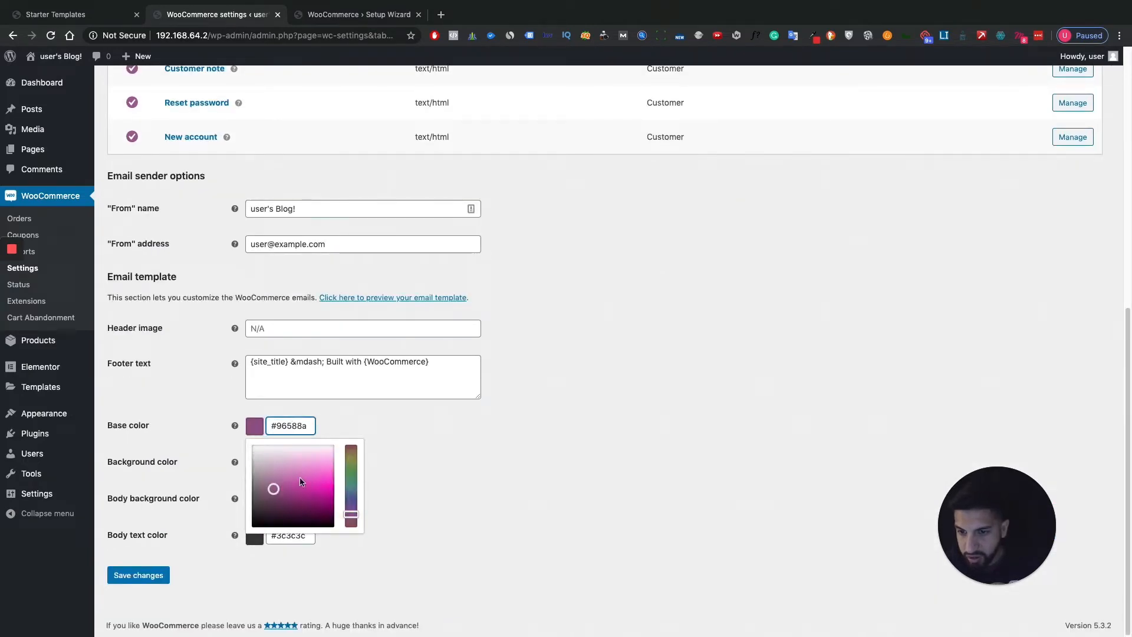
pyautogui.click(350, 464)
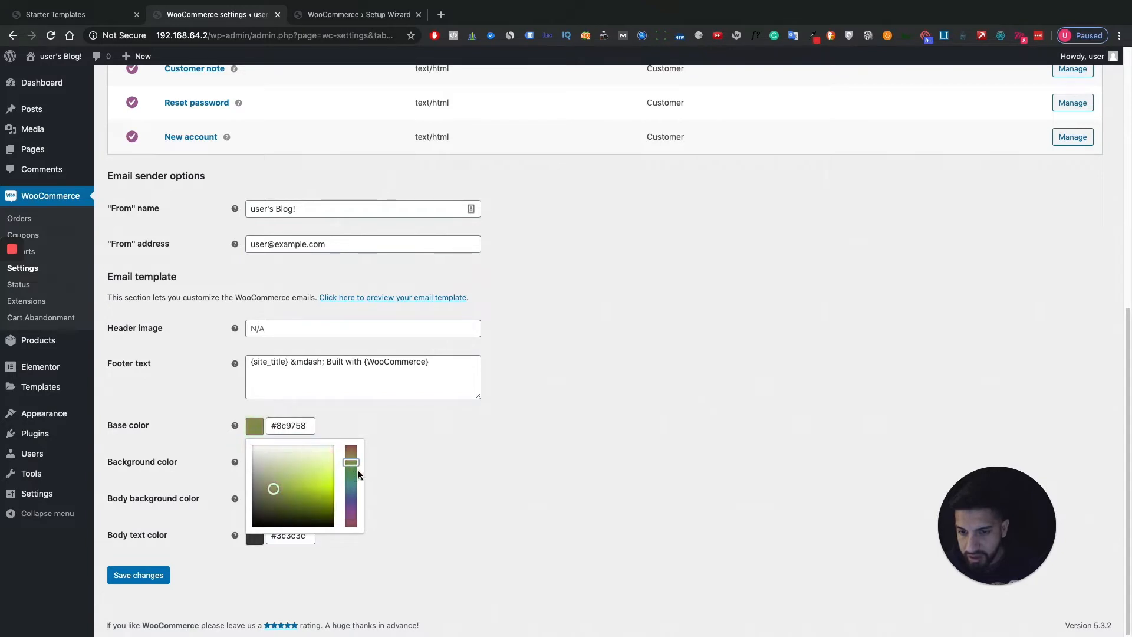
pyautogui.click(358, 474)
pyautogui.click(282, 432)
pyautogui.click(349, 468)
pyautogui.moveTo(328, 491); pyautogui.dragTo(339, 457)
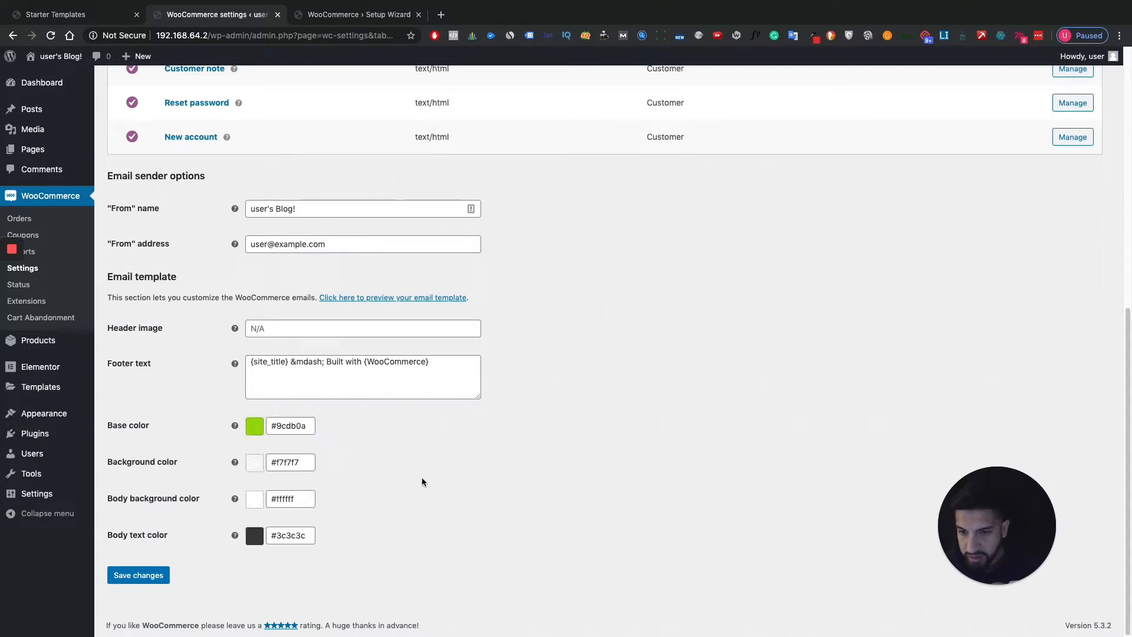
pyautogui.scroll(4, 295, 412)
pyautogui.scroll(-4, 185, 533)
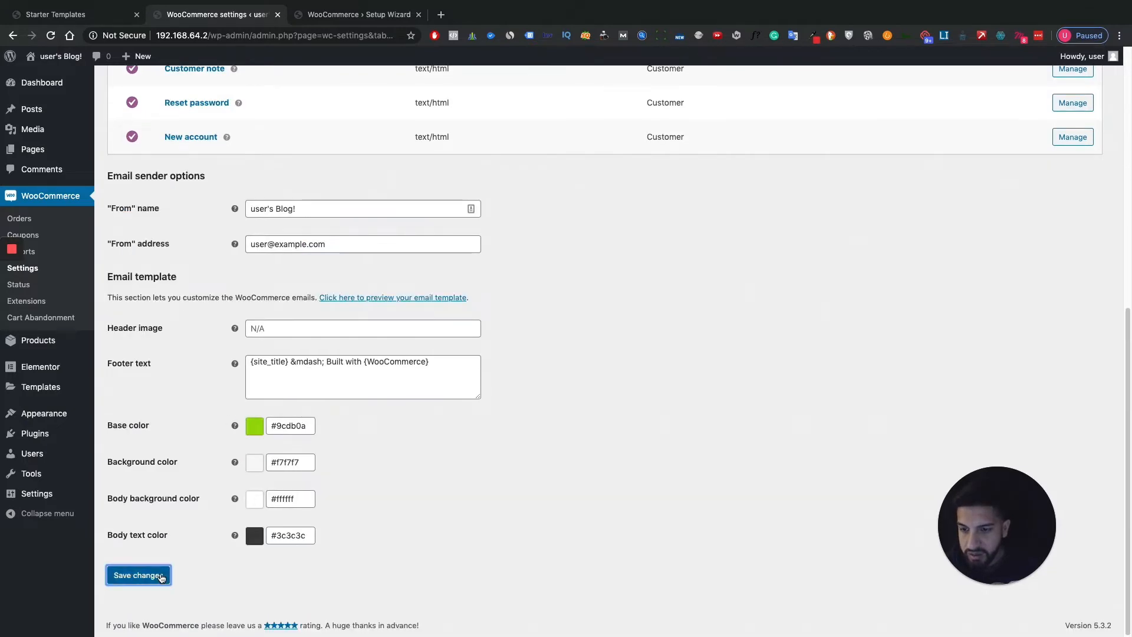
pyautogui.click(156, 575)
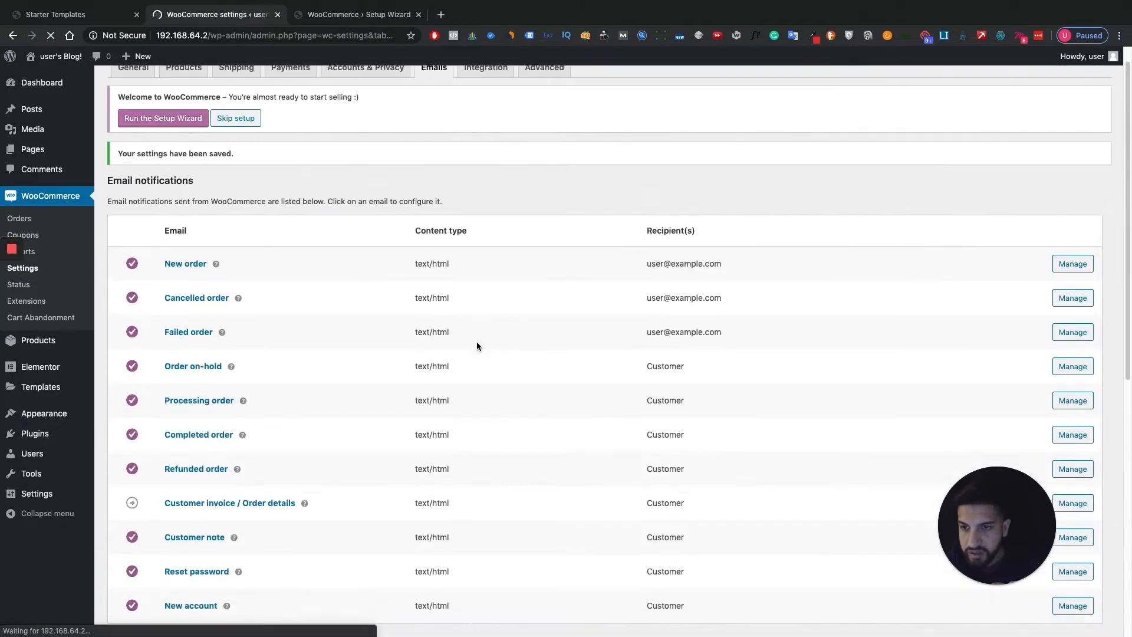
# Go to the email sender options and select the whole "From" address
pyautogui.scroll(-10, 477, 343)
pyautogui.click(341, 247)
pyautogui.moveTo(326, 241); pyautogui.dragTo(272, 234)
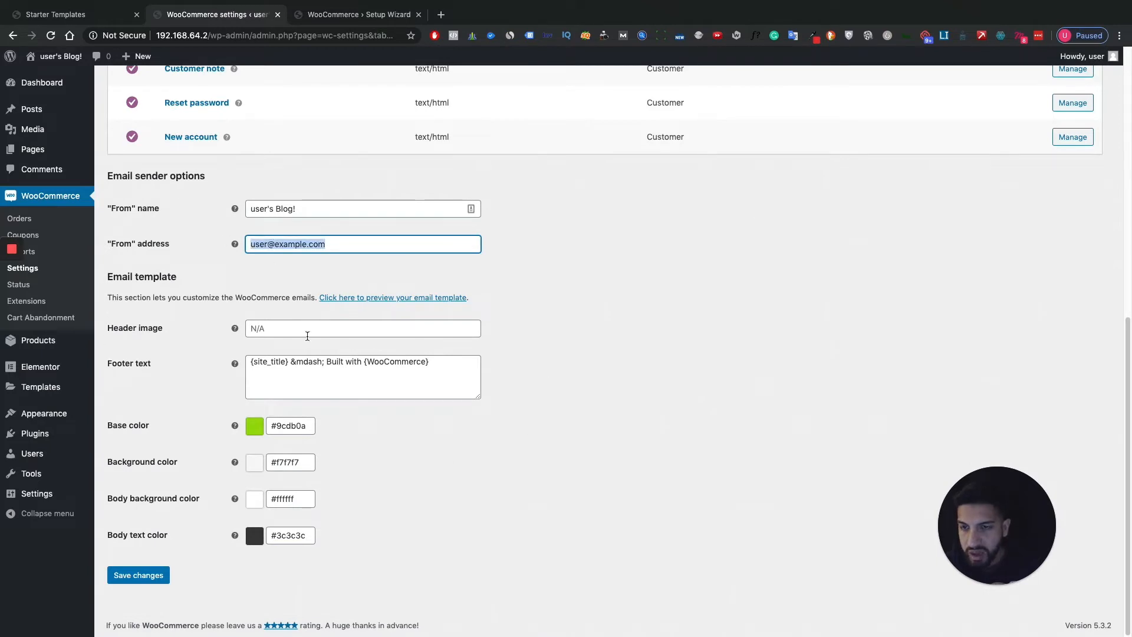
# Review the email sender options, select the "From" name, and view the MaxMind Geolocation integration settings
pyautogui.scroll(6, 649, 376)
pyautogui.scroll(-4, 451, 337)
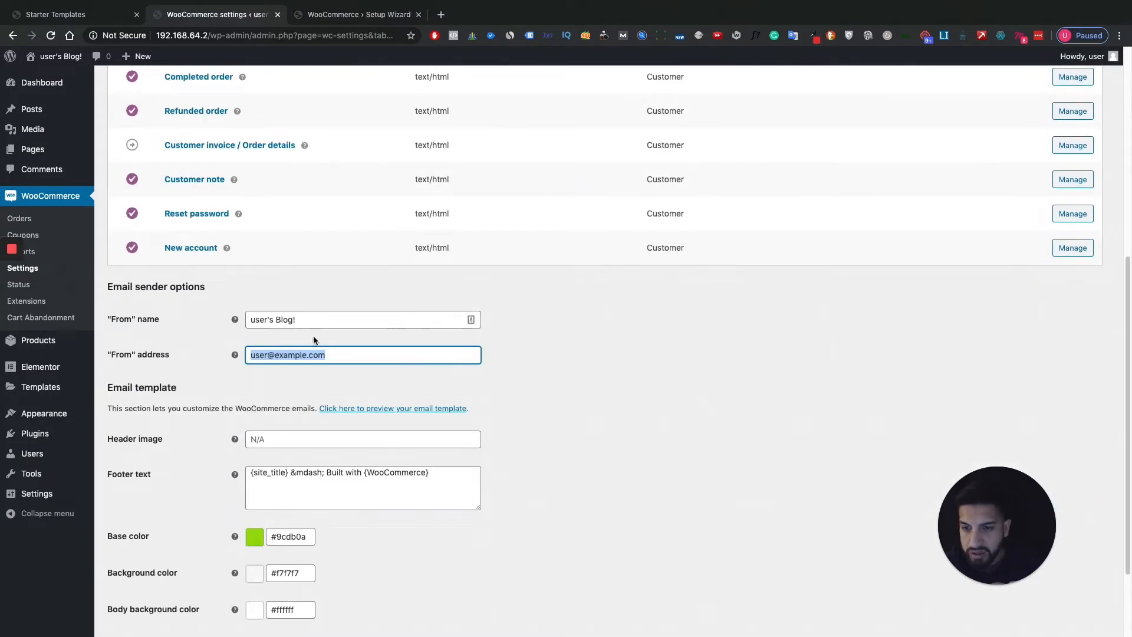
pyautogui.moveTo(311, 320); pyautogui.dragTo(239, 323)
pyautogui.scroll(6, 443, 389)
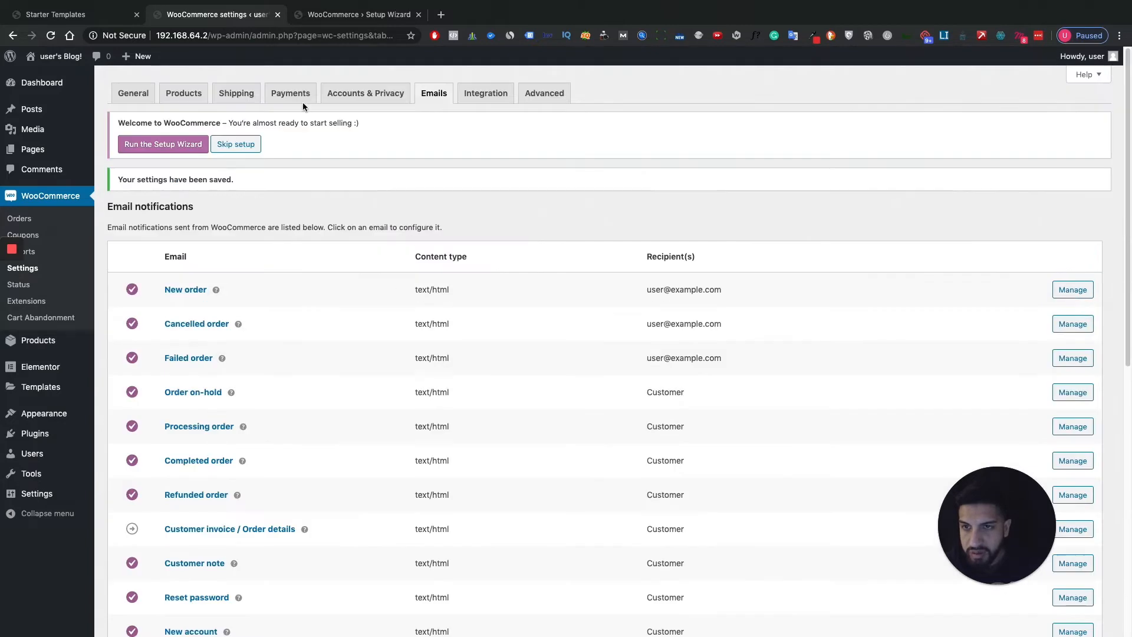
pyautogui.click(485, 93)
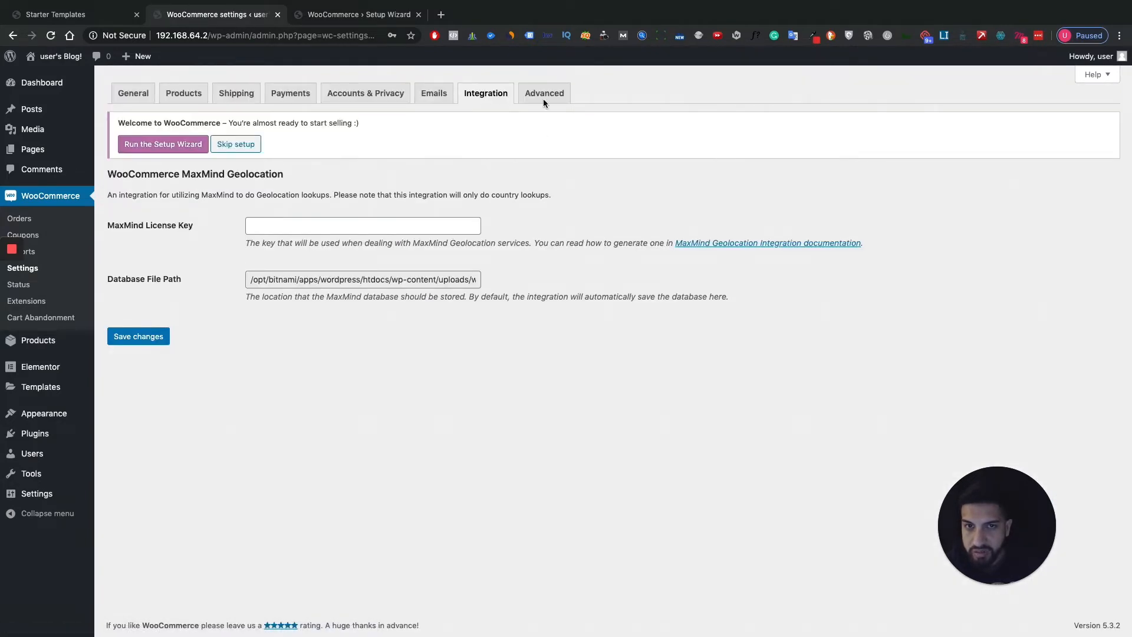
# In the advanced page setup, choose Checkout as the checkout page and My account as the account page
pyautogui.click(543, 98)
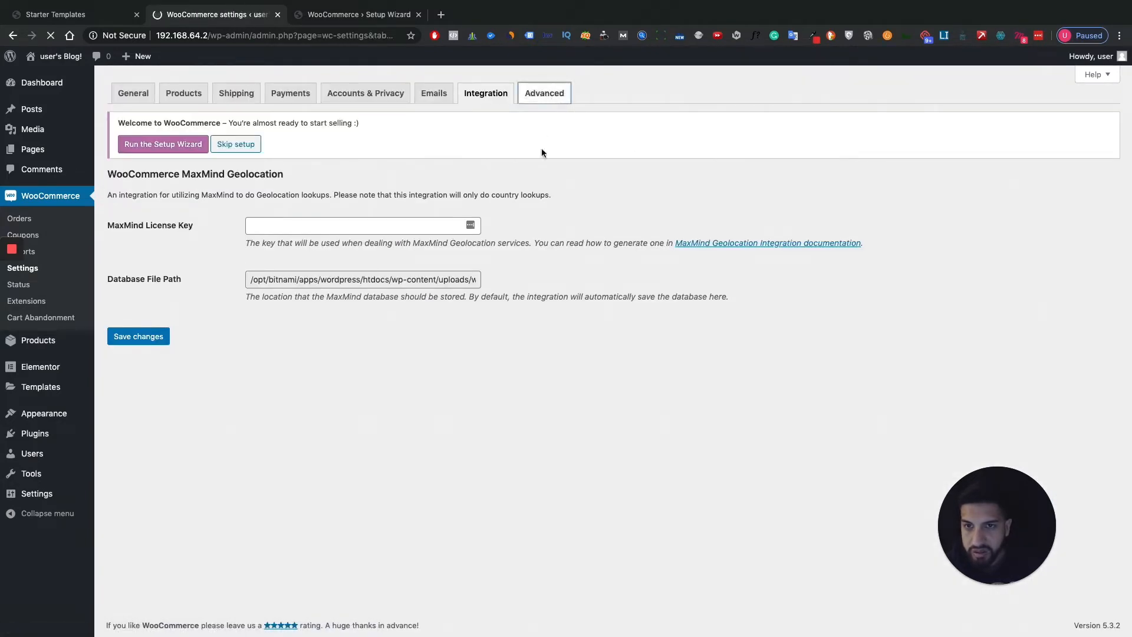
pyautogui.scroll(-3, 293, 226)
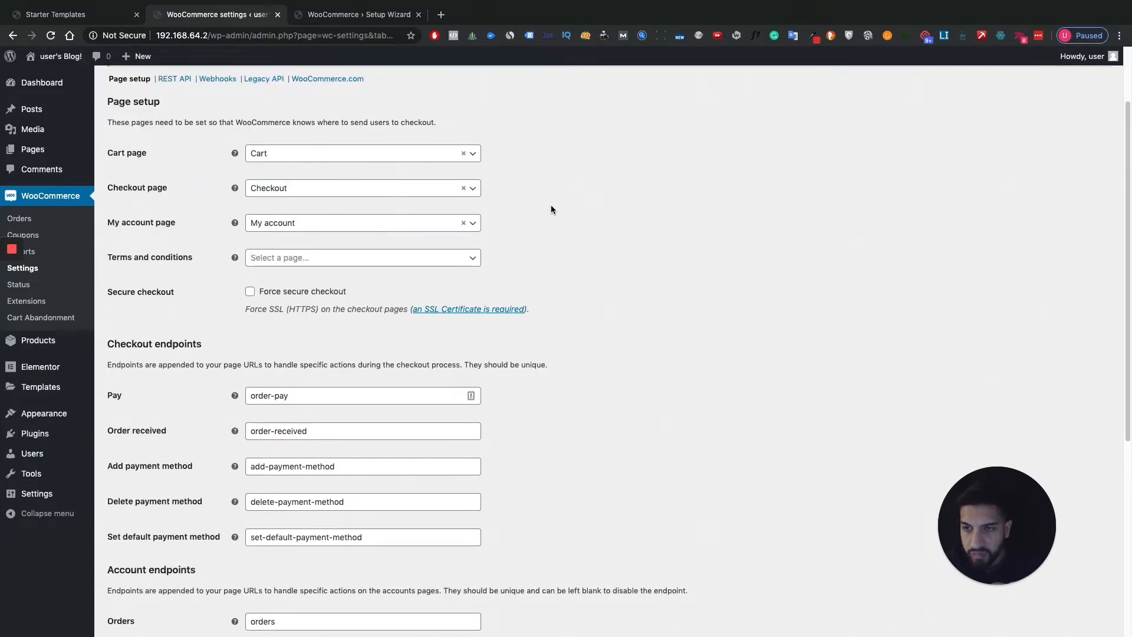
pyautogui.scroll(3, 412, 248)
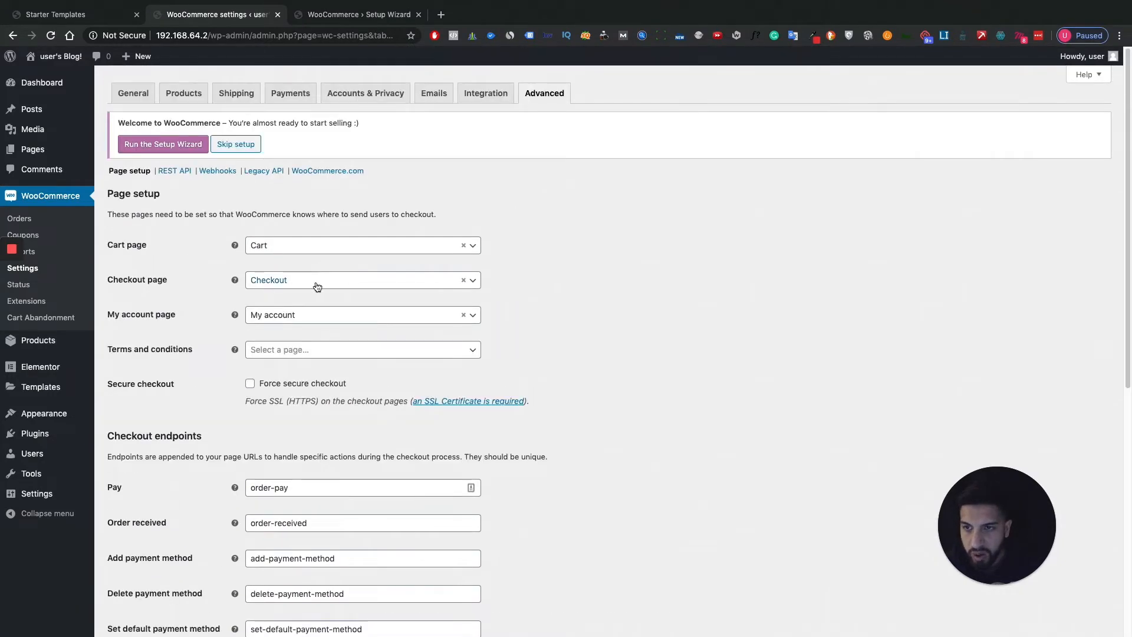
pyautogui.click(300, 251)
pyautogui.click(285, 282)
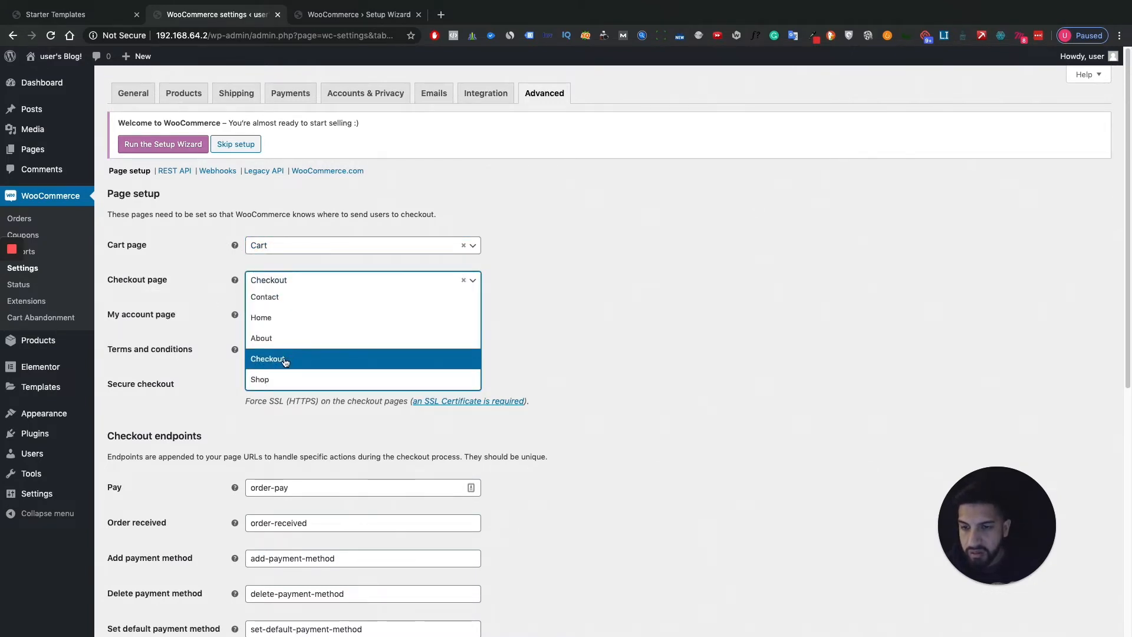
pyautogui.click(285, 360)
pyautogui.click(268, 314)
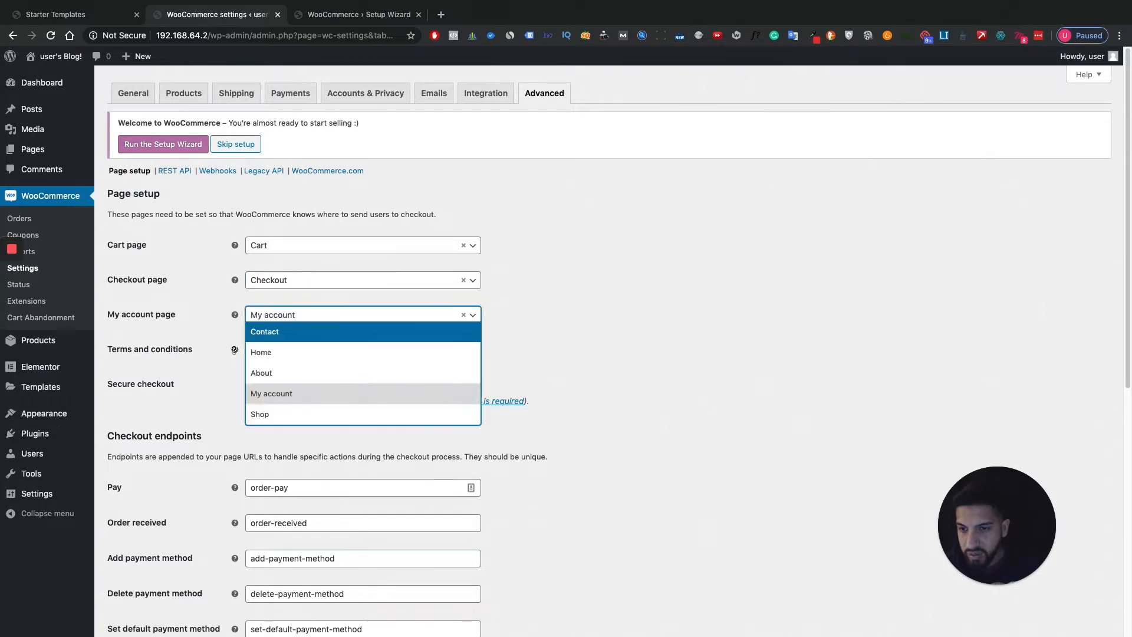
pyautogui.click(269, 393)
pyautogui.scroll(-1, 224, 222)
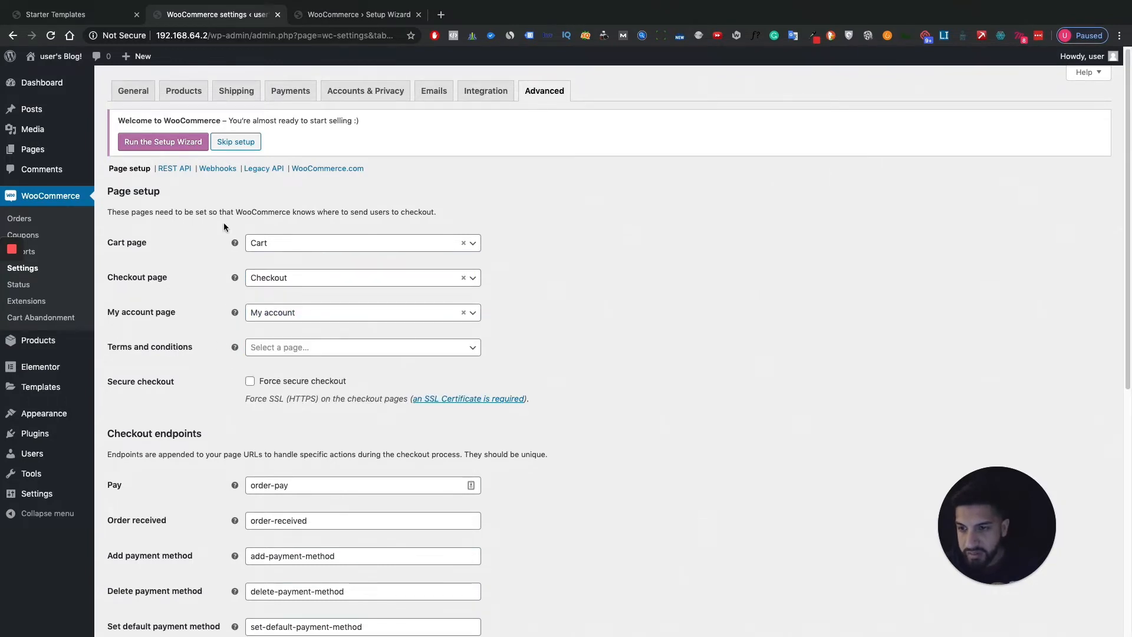
# Examine the rest of the page setup and the pages available for Terms and conditions without assigning one
pyautogui.scroll(-5, 224, 227)
pyautogui.scroll(5, 576, 304)
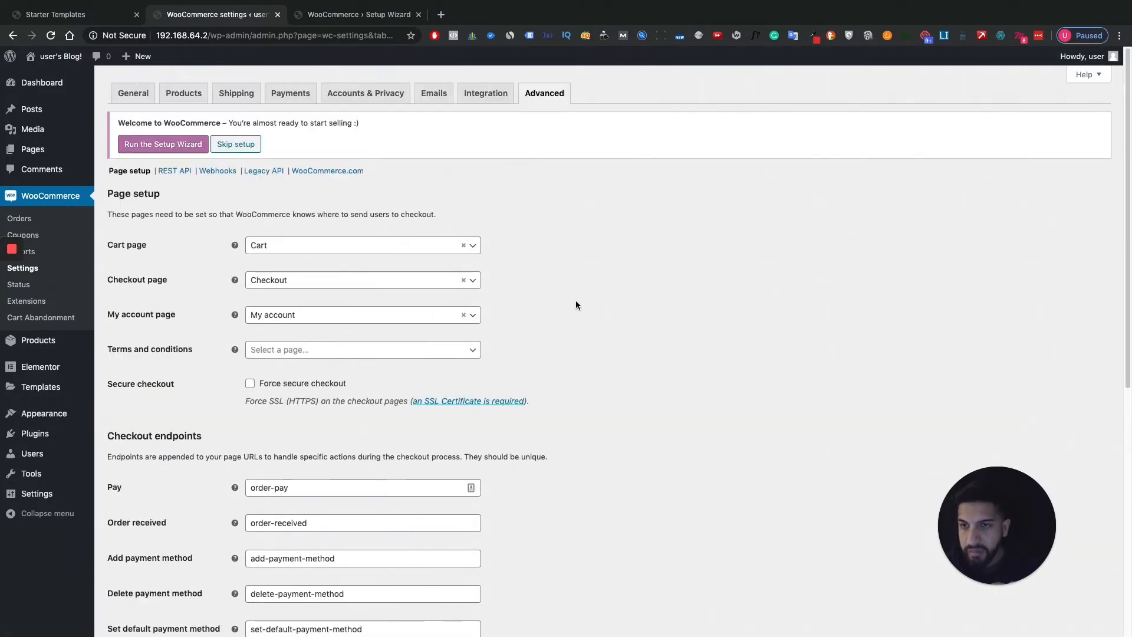
pyautogui.scroll(-3, 530, 298)
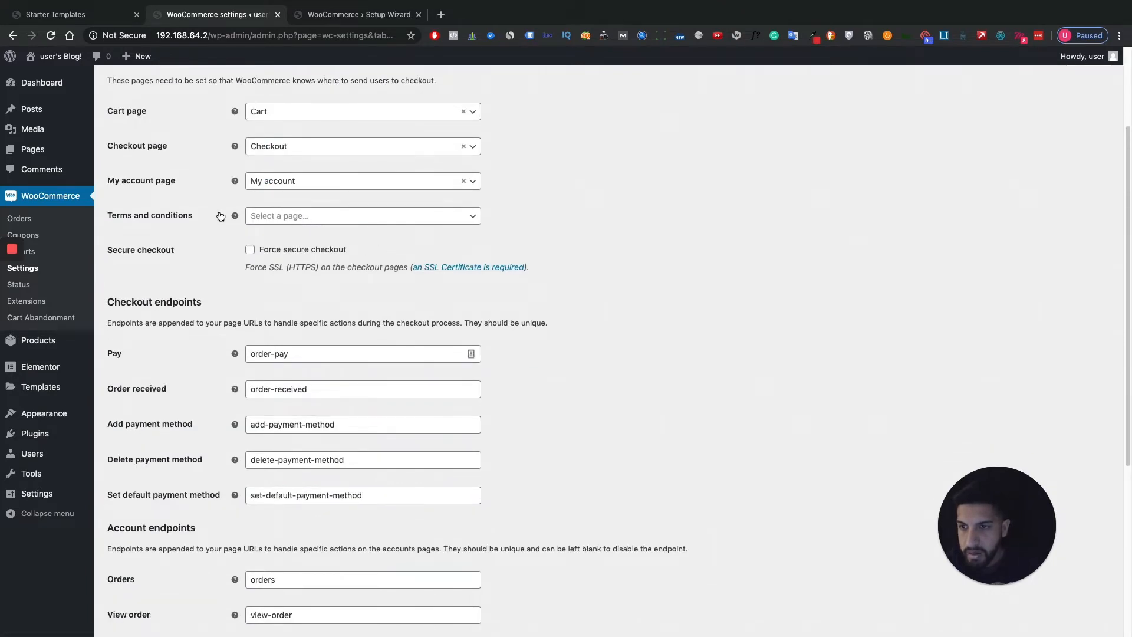
pyautogui.click(354, 224)
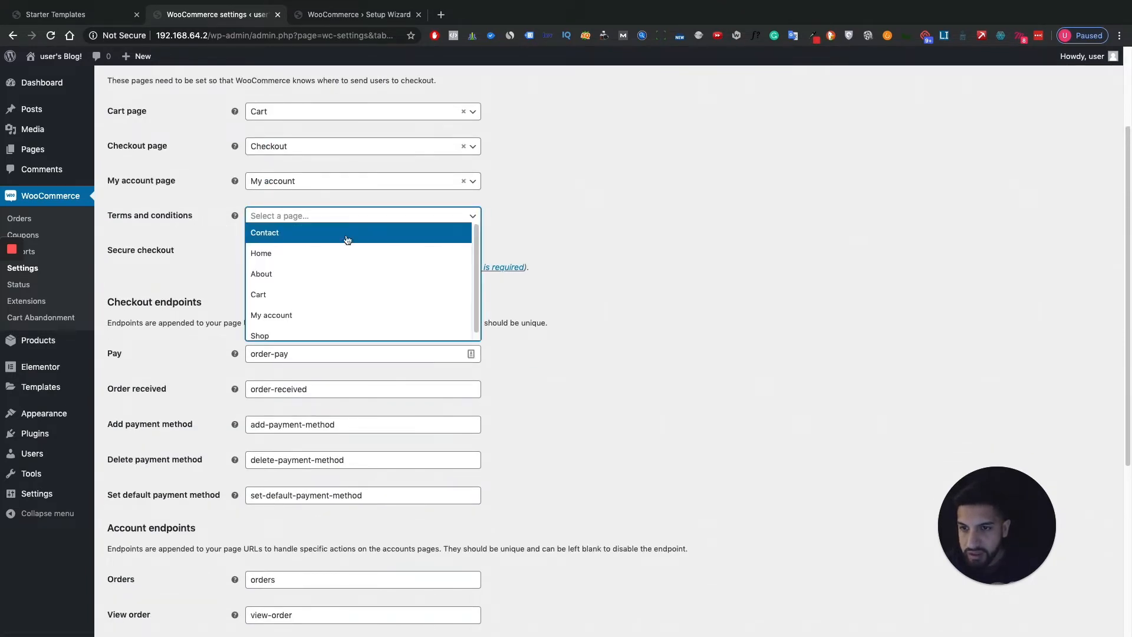
pyautogui.scroll(2, 224, 253)
pyautogui.click(216, 254)
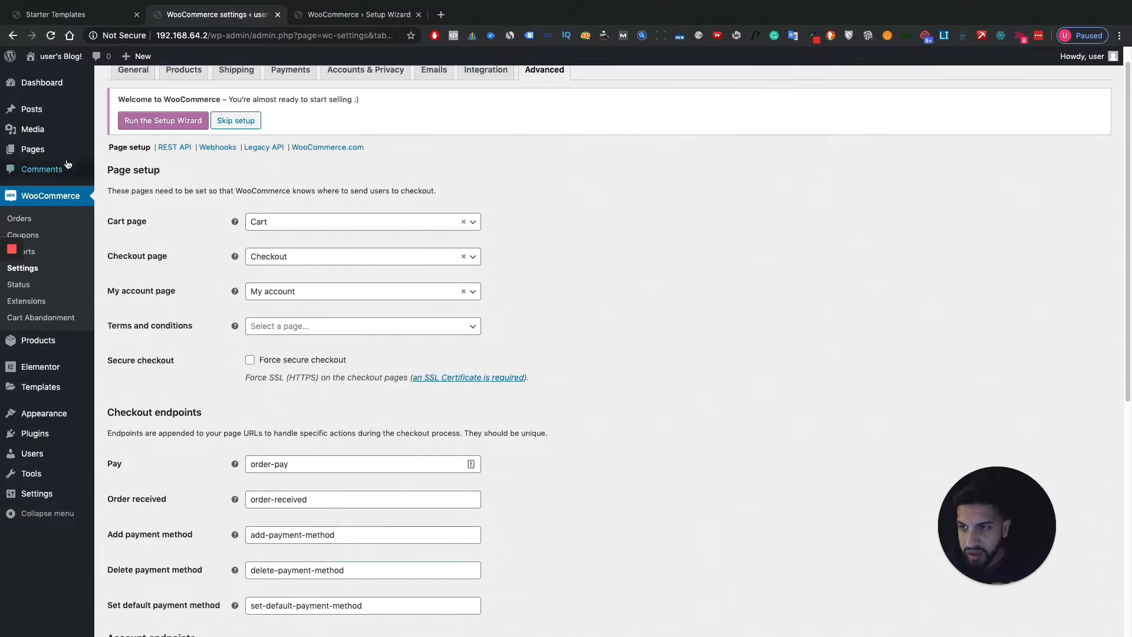
pyautogui.click(314, 329)
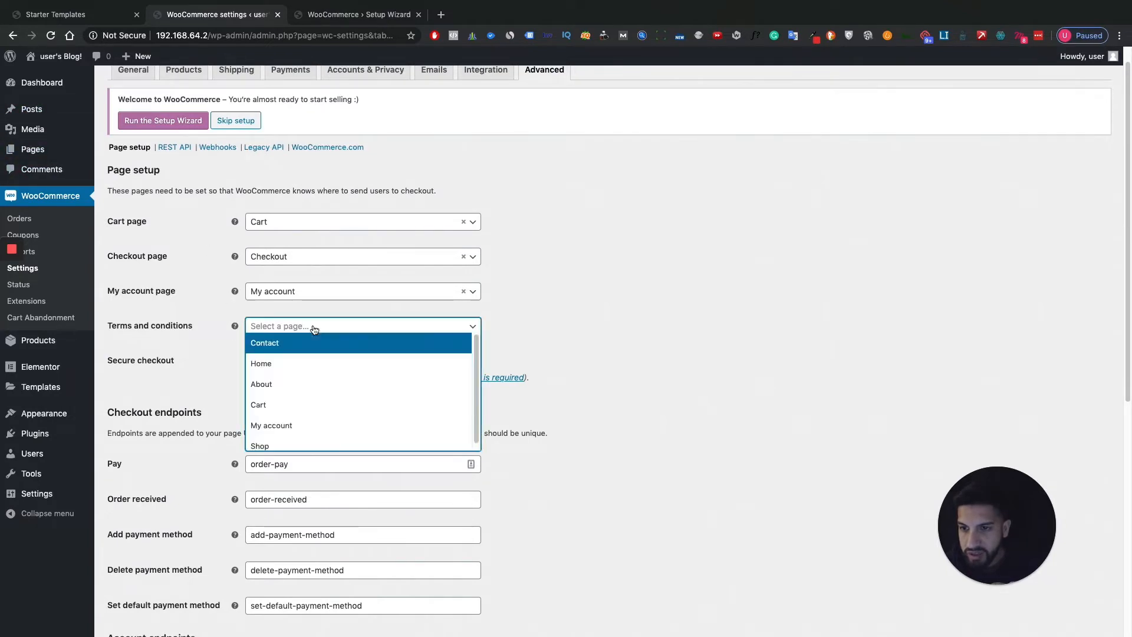
pyautogui.click(217, 359)
# Save the advanced WooCommerce settings and look over the saved page
pyautogui.scroll(-7, 514, 304)
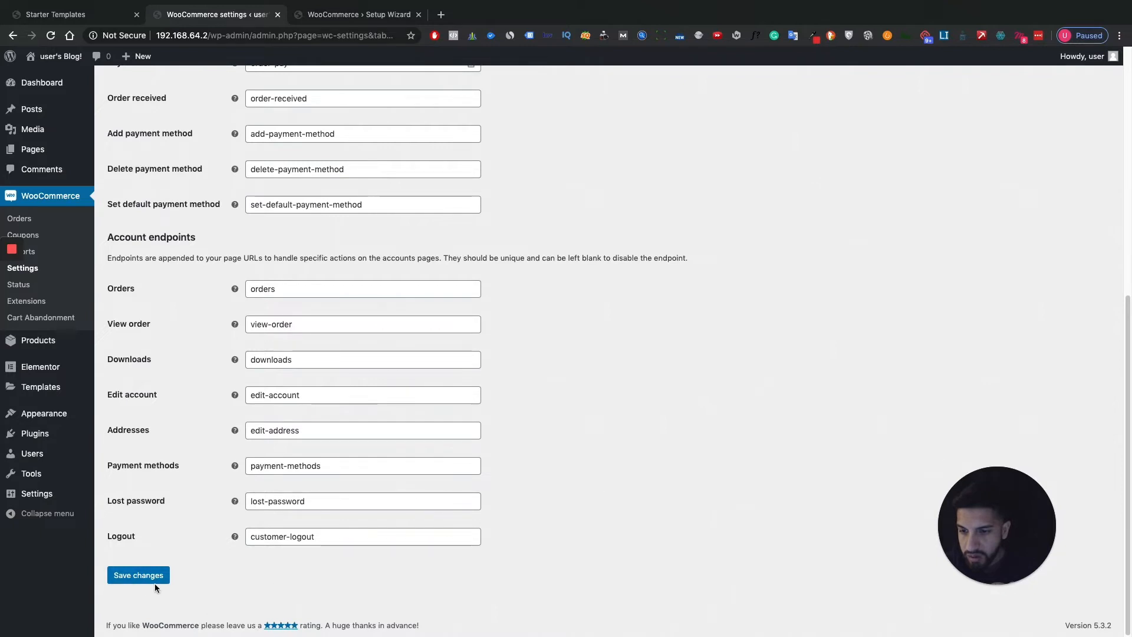
pyautogui.click(129, 580)
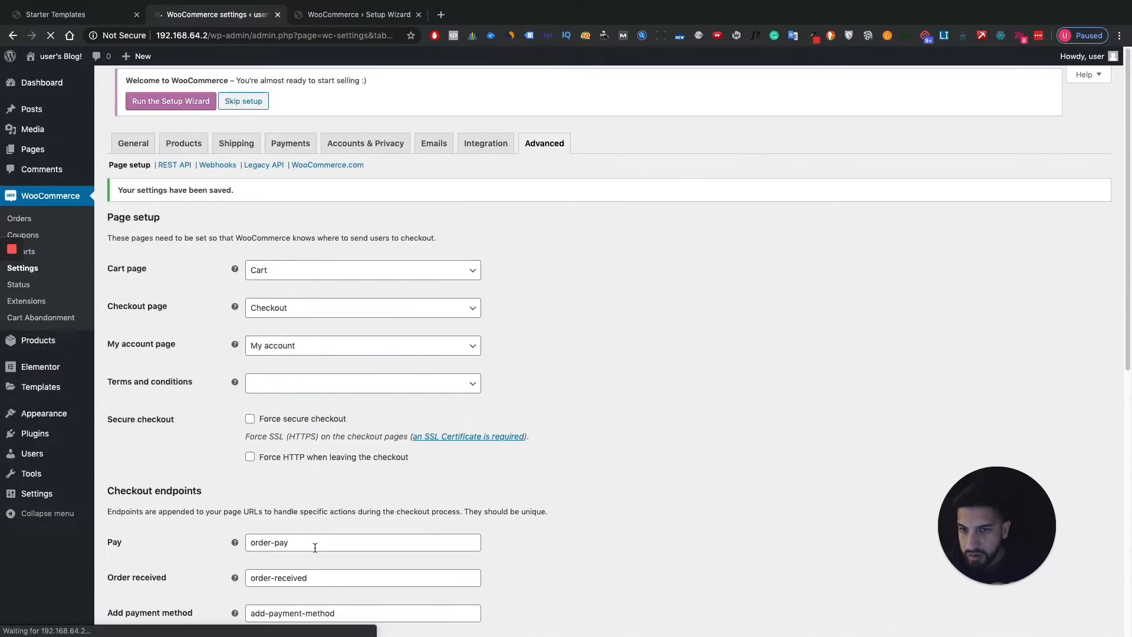
pyautogui.scroll(-8, 393, 479)
pyautogui.scroll(8, 405, 488)
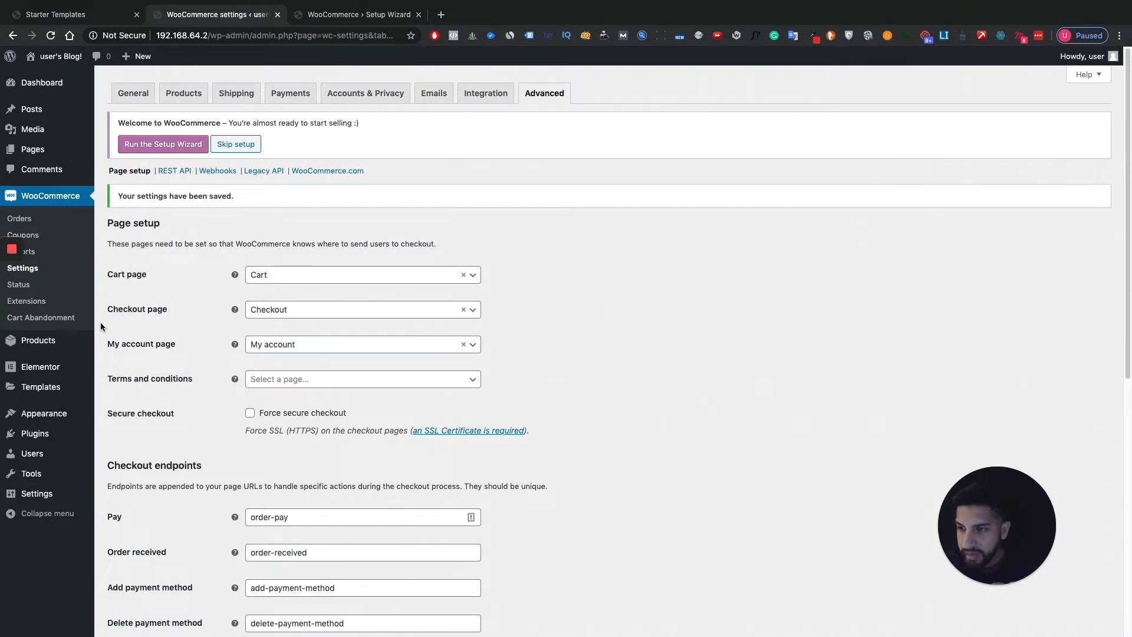
# Go to the product list and open a blank new product form in a separate browser tab
pyautogui.moveTo(54, 351)
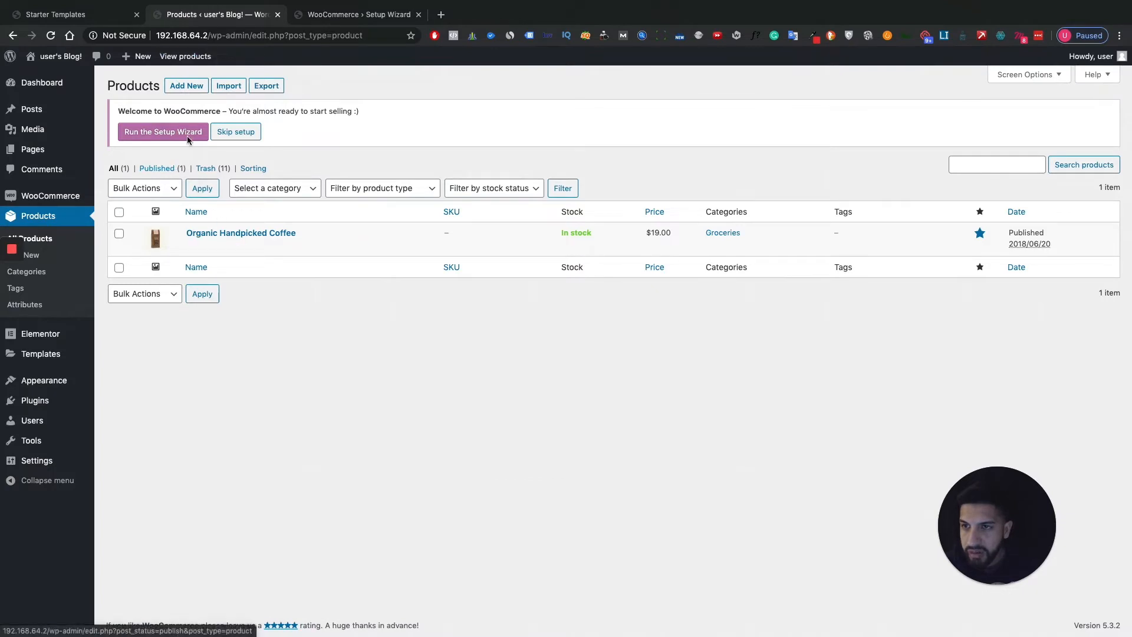
pyautogui.keyDown('super'); pyautogui.click(187, 87); pyautogui.keyUp('super')
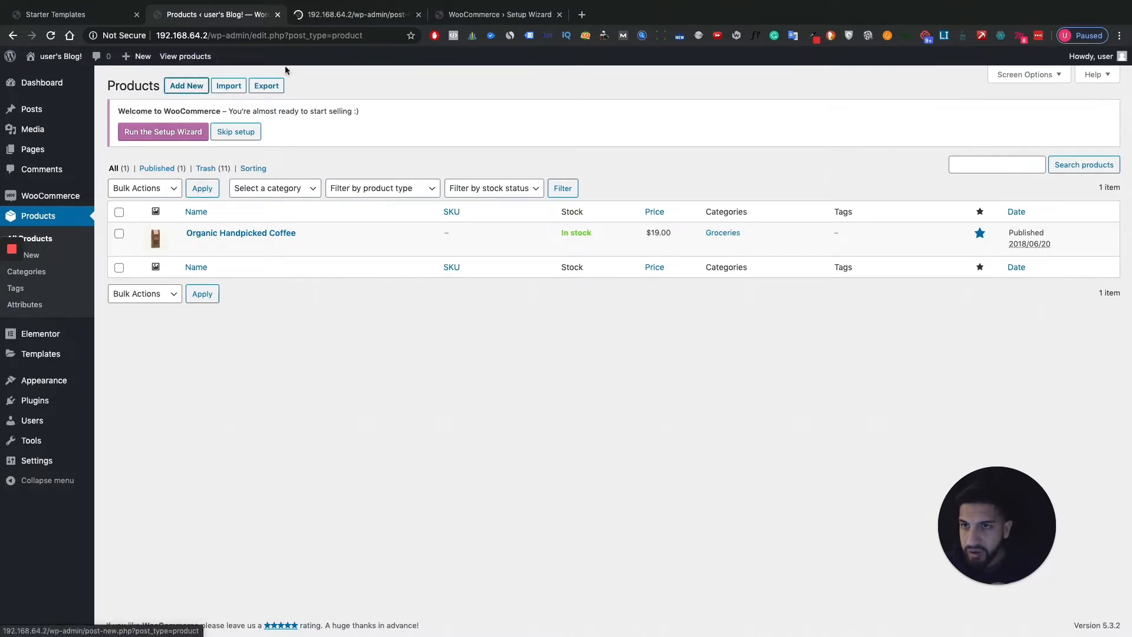
pyautogui.click(316, 17)
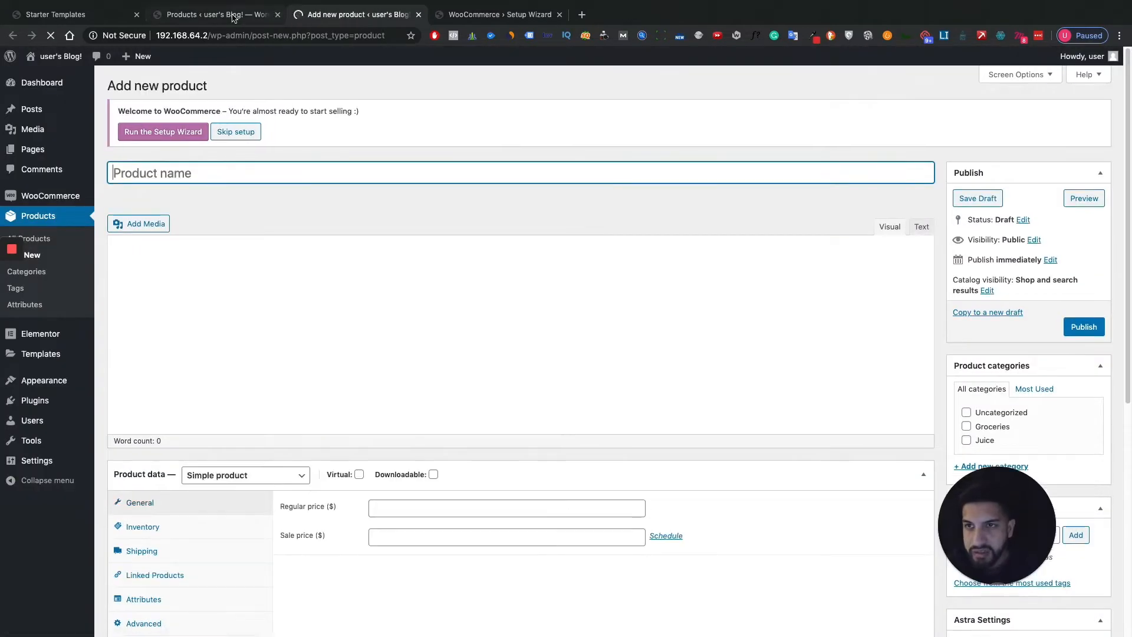
# Copy the name "Organic Handpicked Coffee" from the product list and paste it as the new product's name
pyautogui.click(235, 19)
pyautogui.moveTo(304, 236); pyautogui.dragTo(185, 232)
pyautogui.rightClick(185, 231)
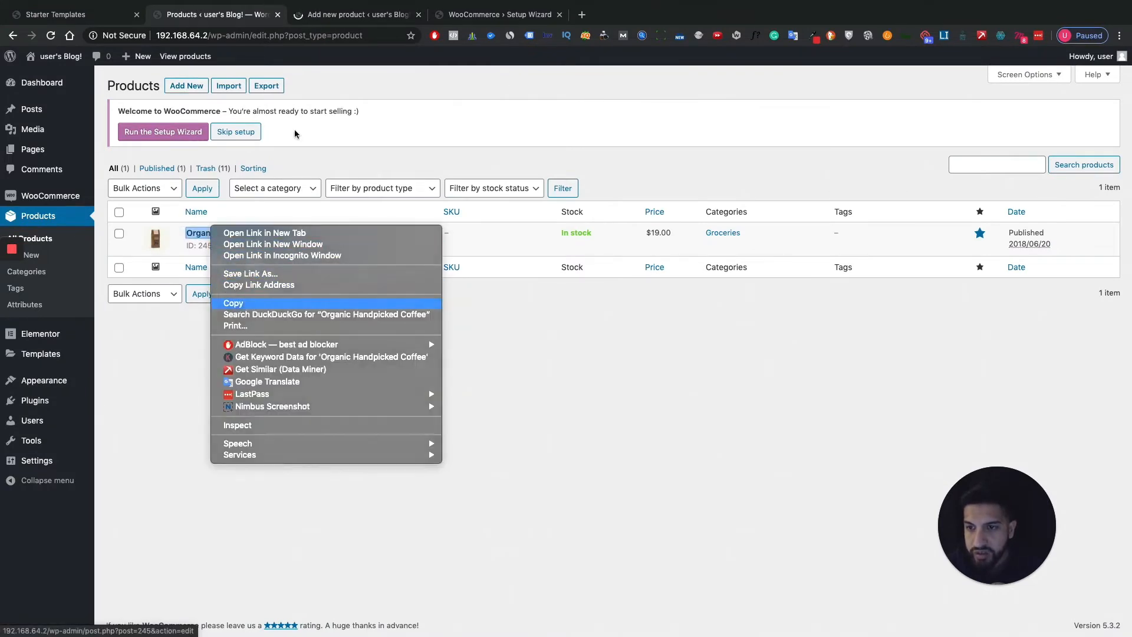
pyautogui.click(241, 302)
pyautogui.click(317, 15)
pyautogui.rightClick(202, 177)
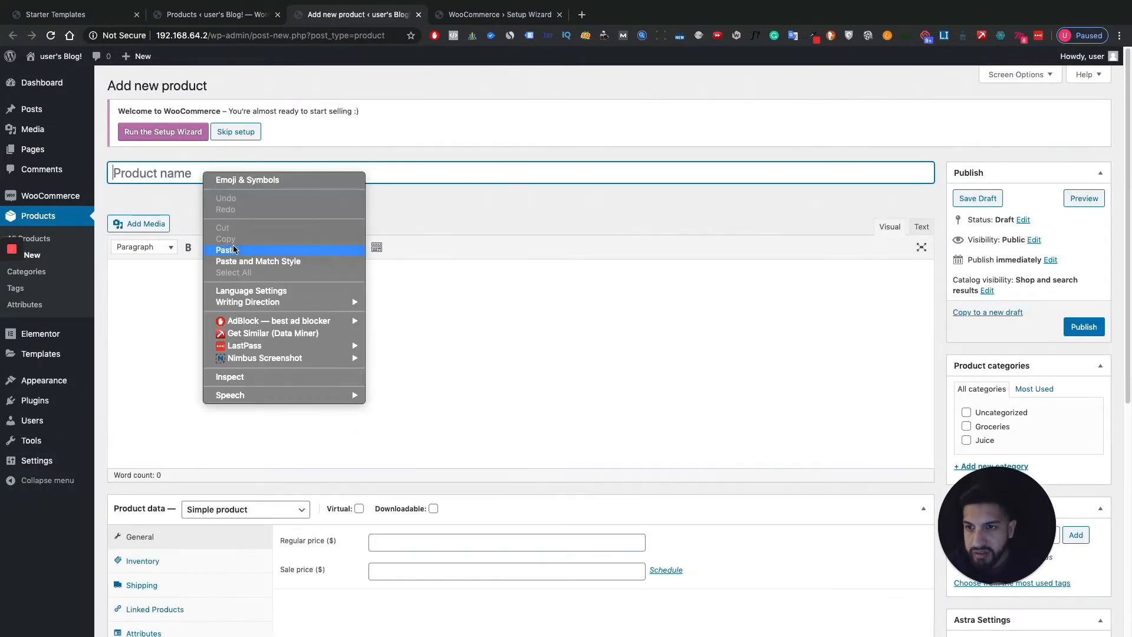
pyautogui.click(232, 255)
pyautogui.scroll(-5, 358, 202)
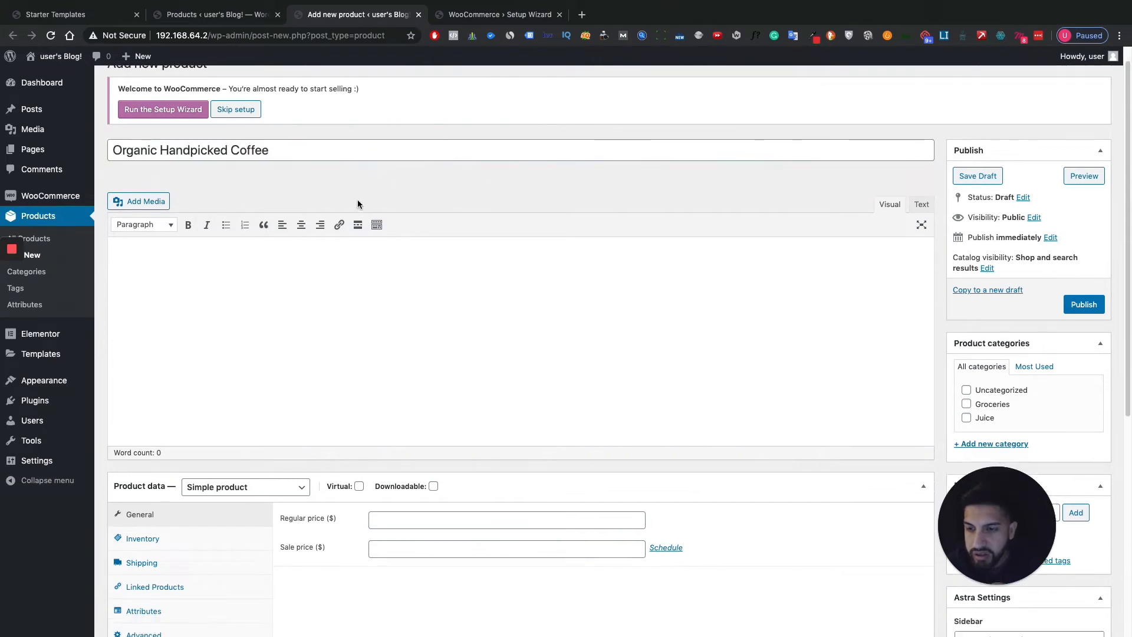
pyautogui.scroll(4, 512, 253)
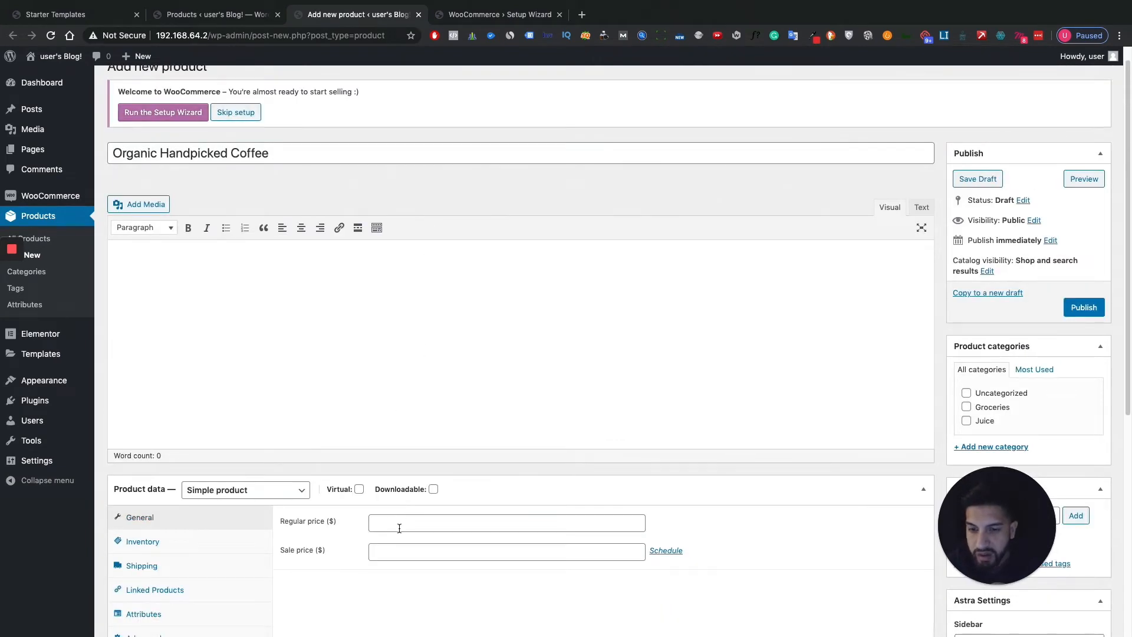
pyautogui.scroll(-4, 399, 528)
pyautogui.click(395, 414)
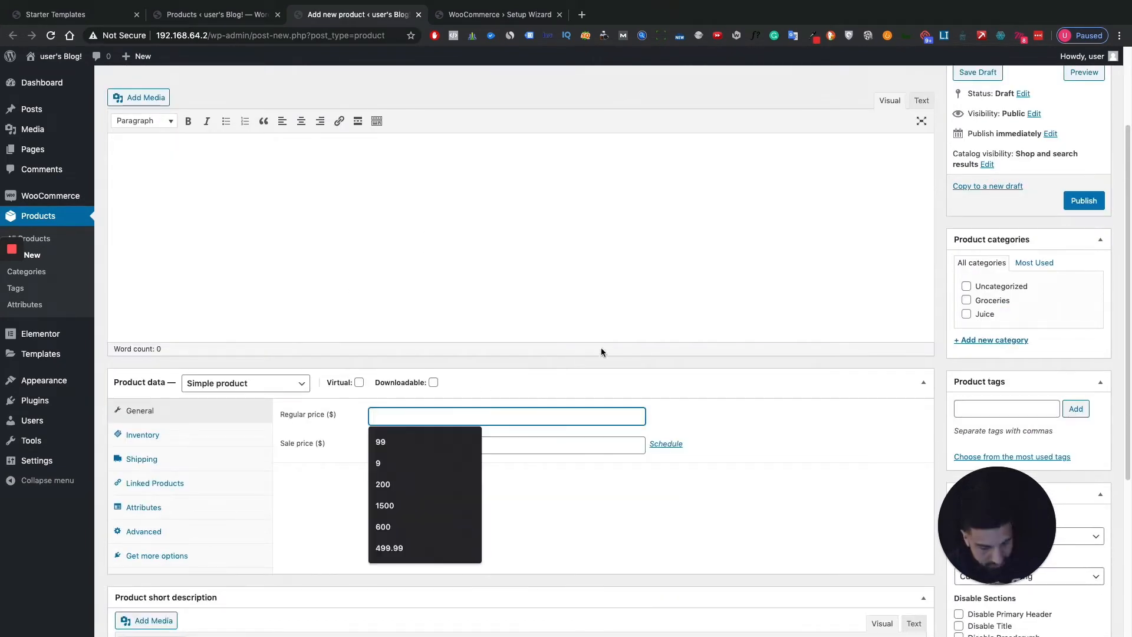
pyautogui.write('190')
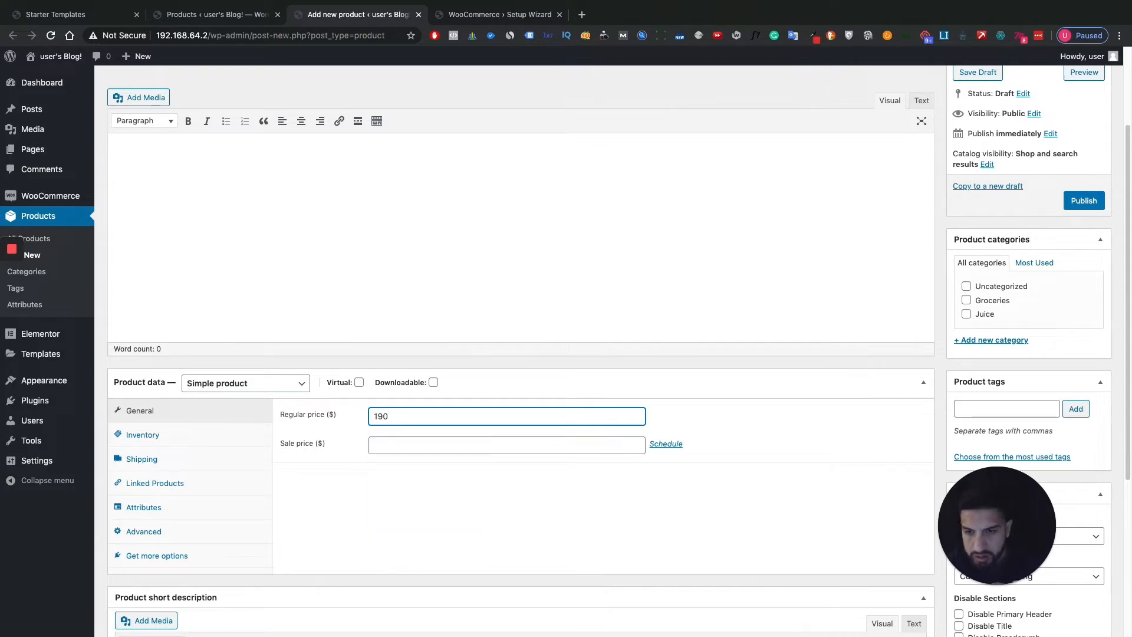
pyautogui.scroll(-1, 381, 336)
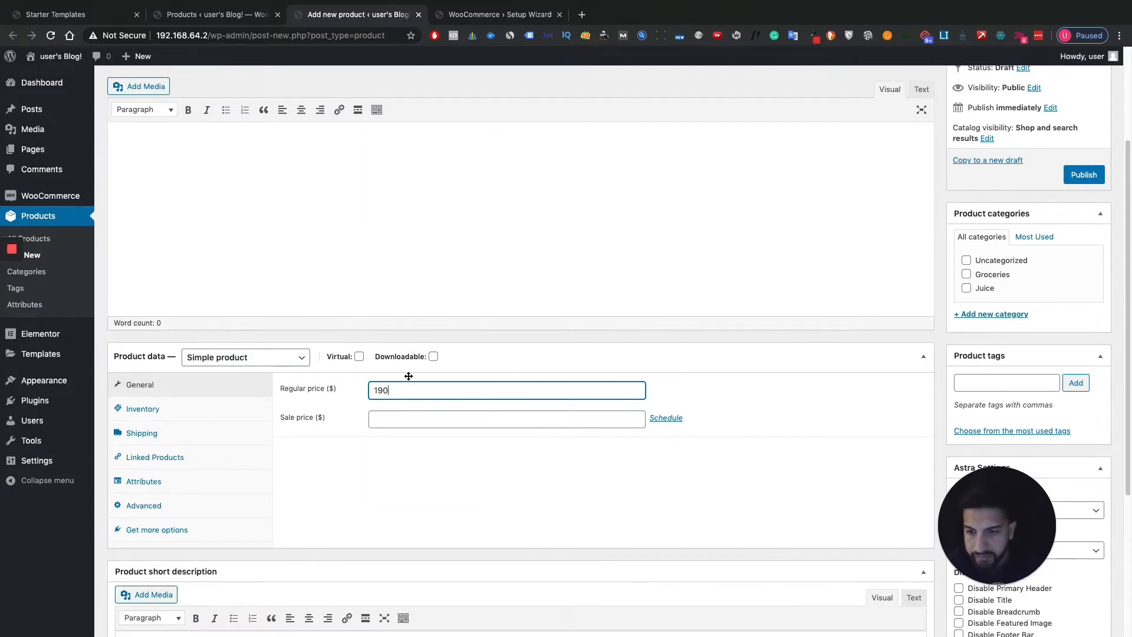
pyautogui.click(393, 420)
# Set the new product's regular price to 200 and its sale price to 150 dollars
pyautogui.moveTo(391, 389); pyautogui.dragTo(364, 389)
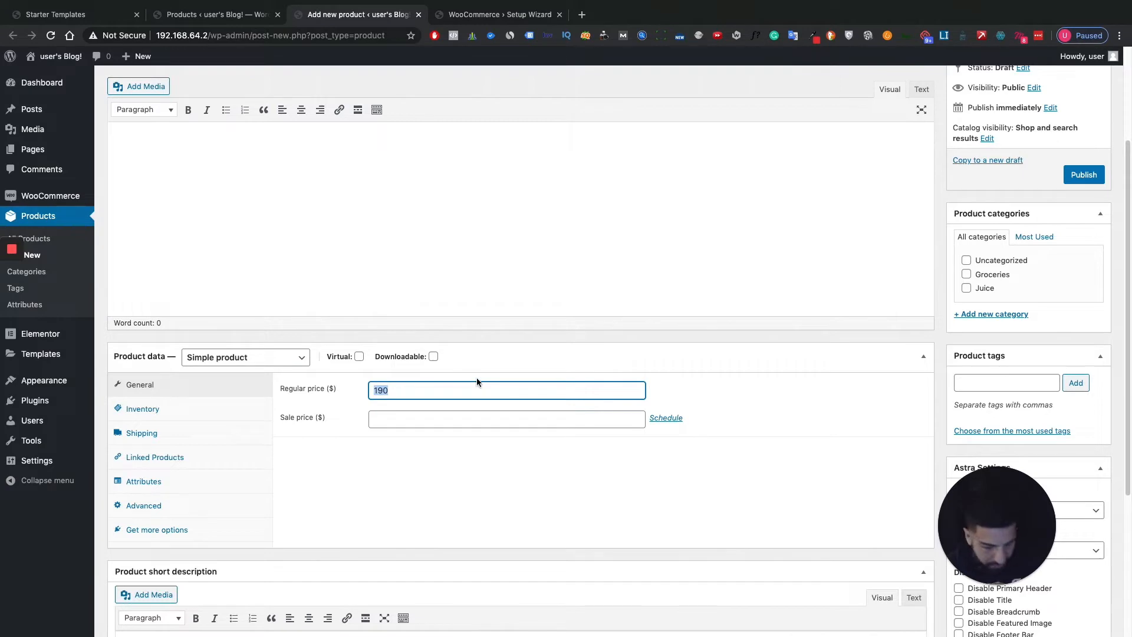
pyautogui.write('200')
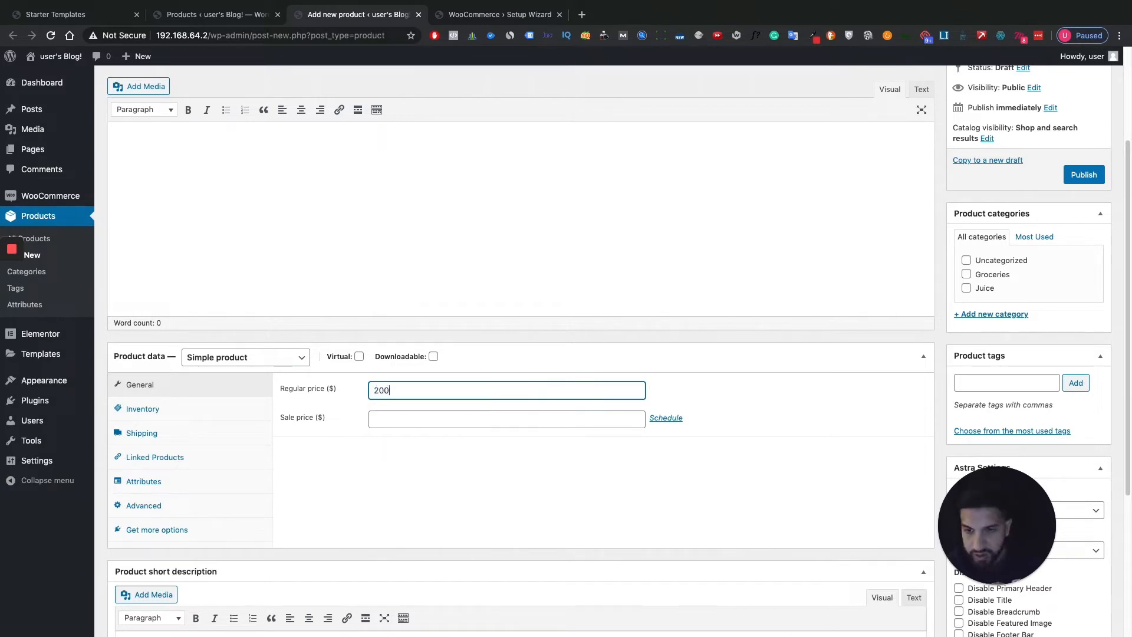
pyautogui.click(443, 455)
pyautogui.click(404, 419)
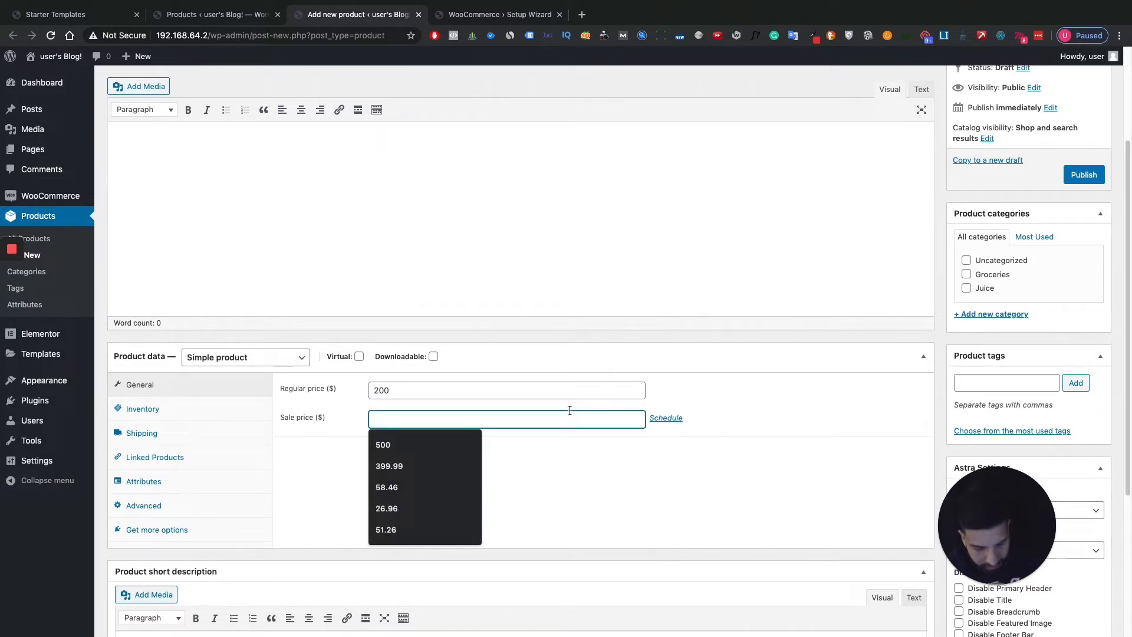
pyautogui.write('150')
pyautogui.click(490, 473)
pyautogui.scroll(-2, 510, 386)
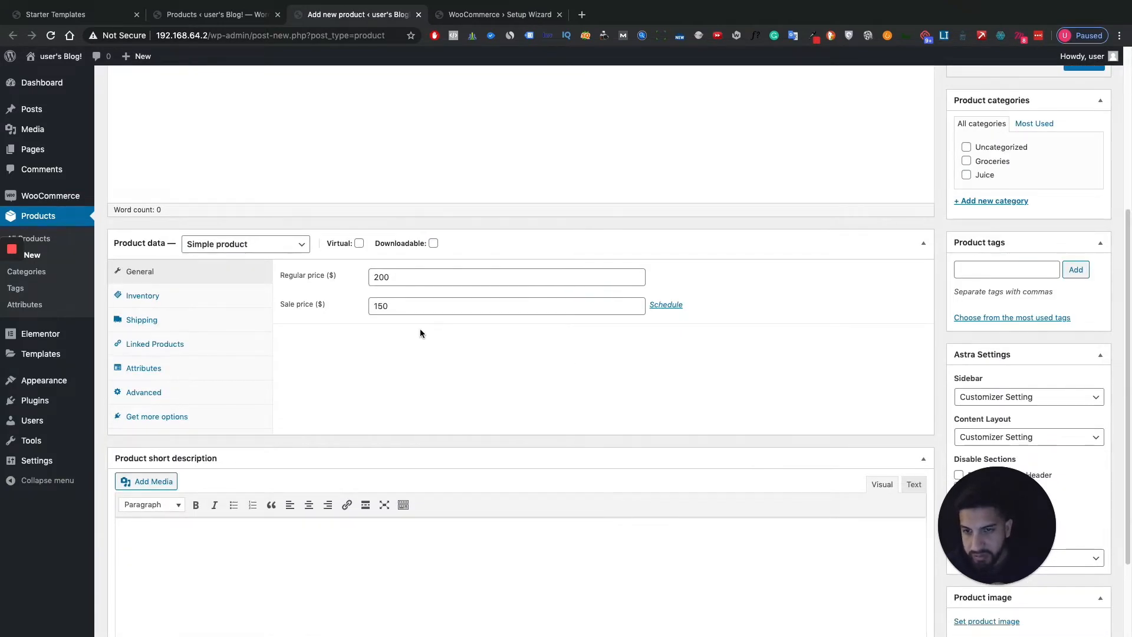
# Copy the description text from the existing Organic Handpicked Coffee product and paste it into the new product's description
pyautogui.scroll(-2, 419, 333)
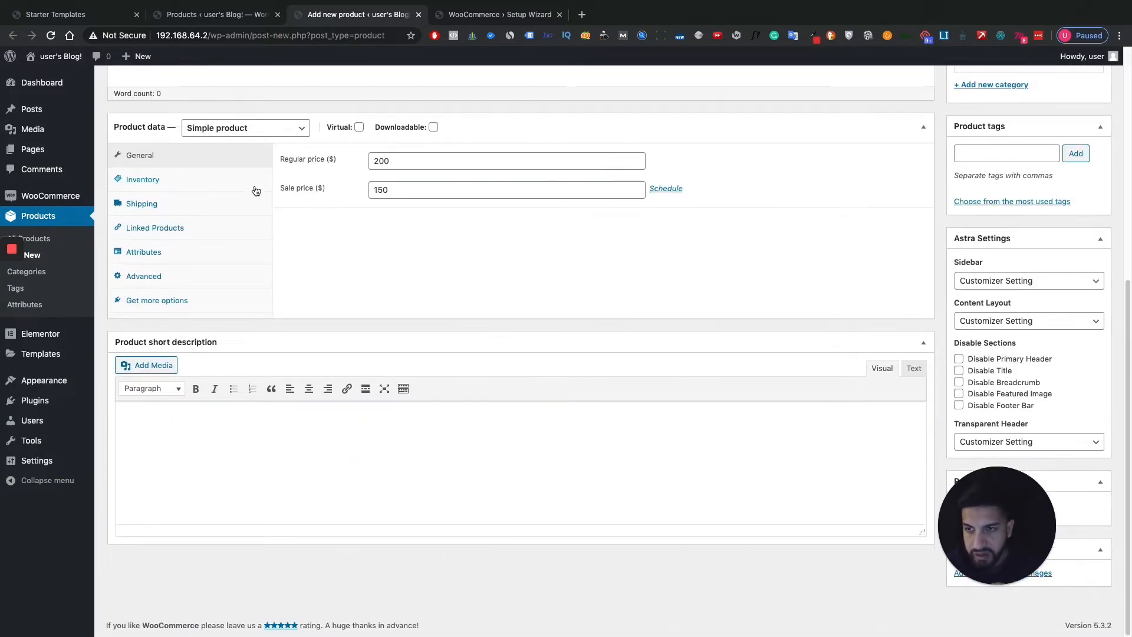
pyautogui.scroll(2, 256, 190)
pyautogui.click(205, 18)
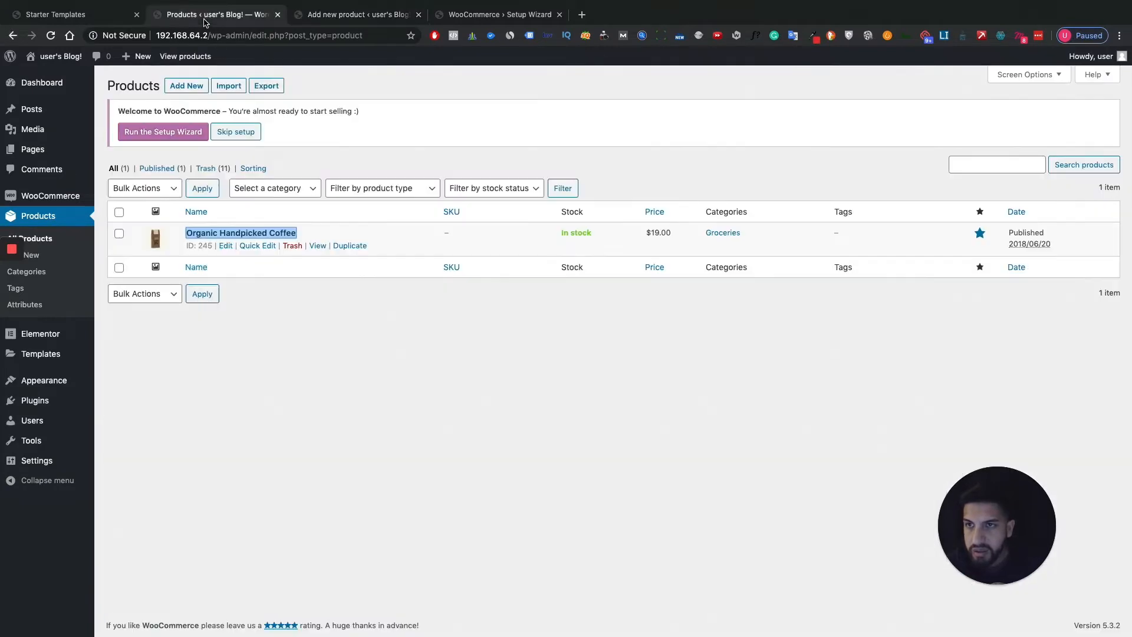
pyautogui.click(226, 245)
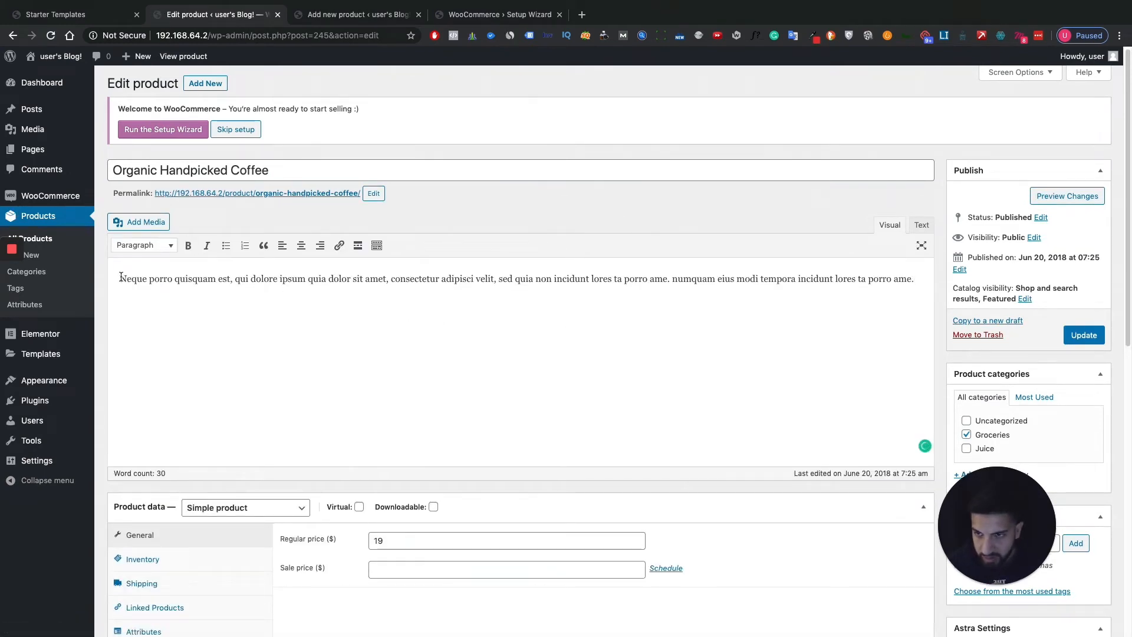
pyautogui.moveTo(121, 277); pyautogui.dragTo(915, 279)
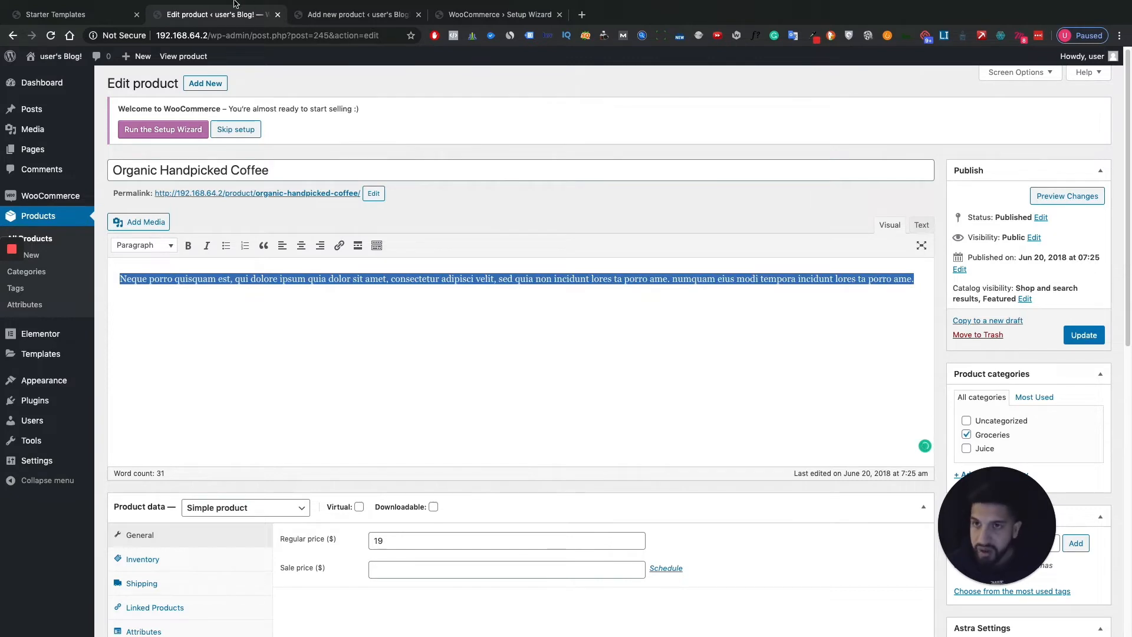
pyautogui.click(322, 16)
pyautogui.scroll(2, 300, 188)
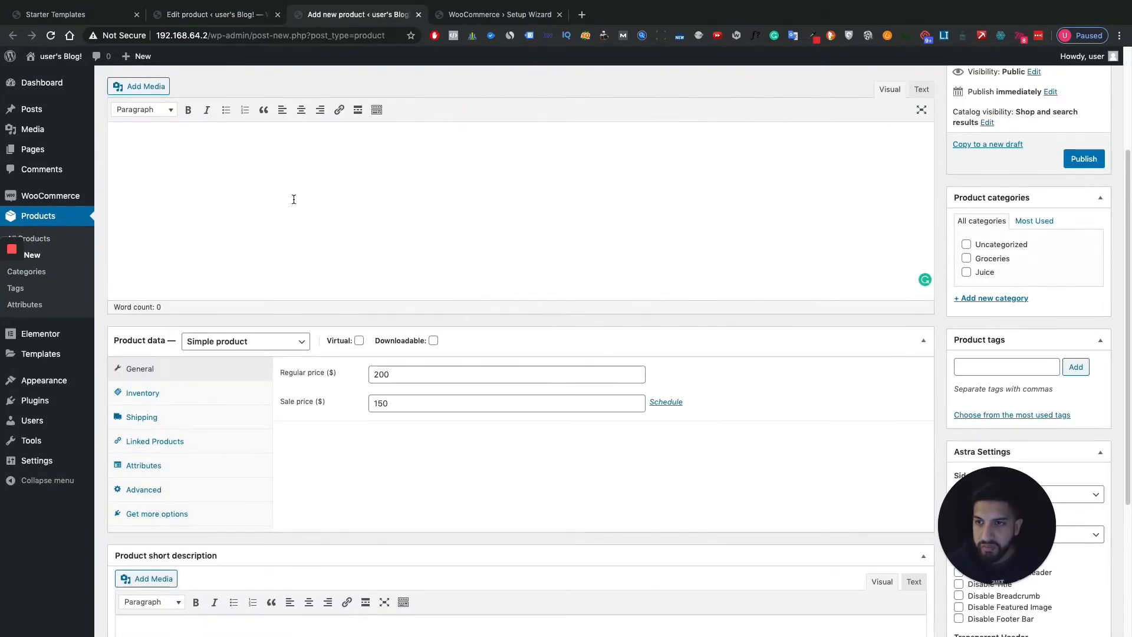
pyautogui.press('super+v')
pyautogui.scroll(2, 240, 154)
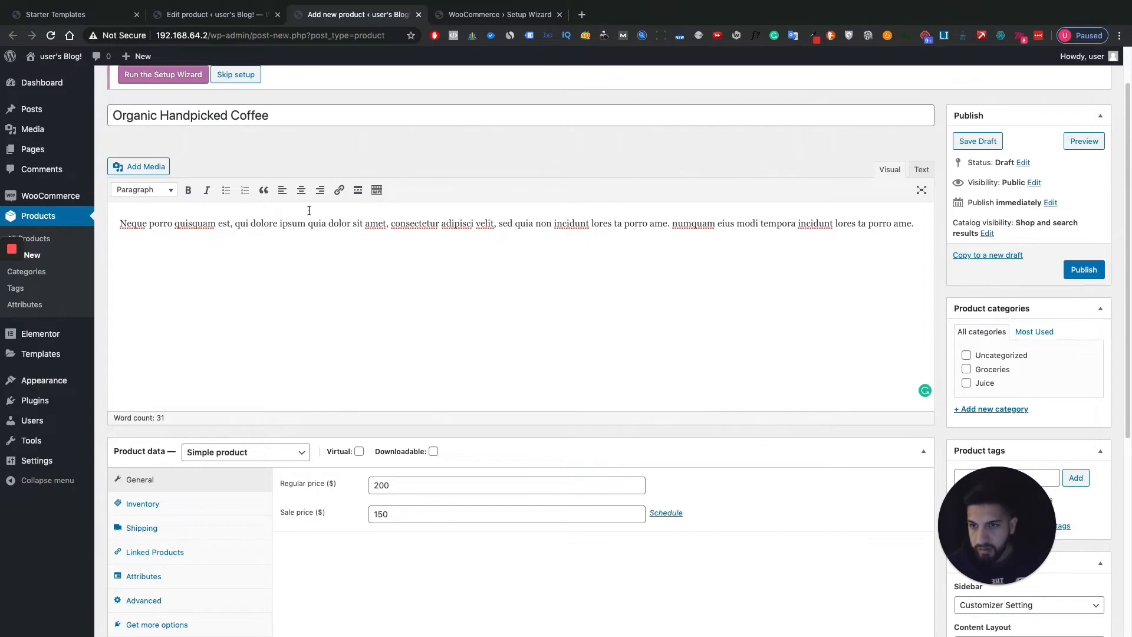
# Add a numbered list below the description paragraph with the items gnfbfbff, fbfb, fb, fb and fbbf
pyautogui.click(225, 190)
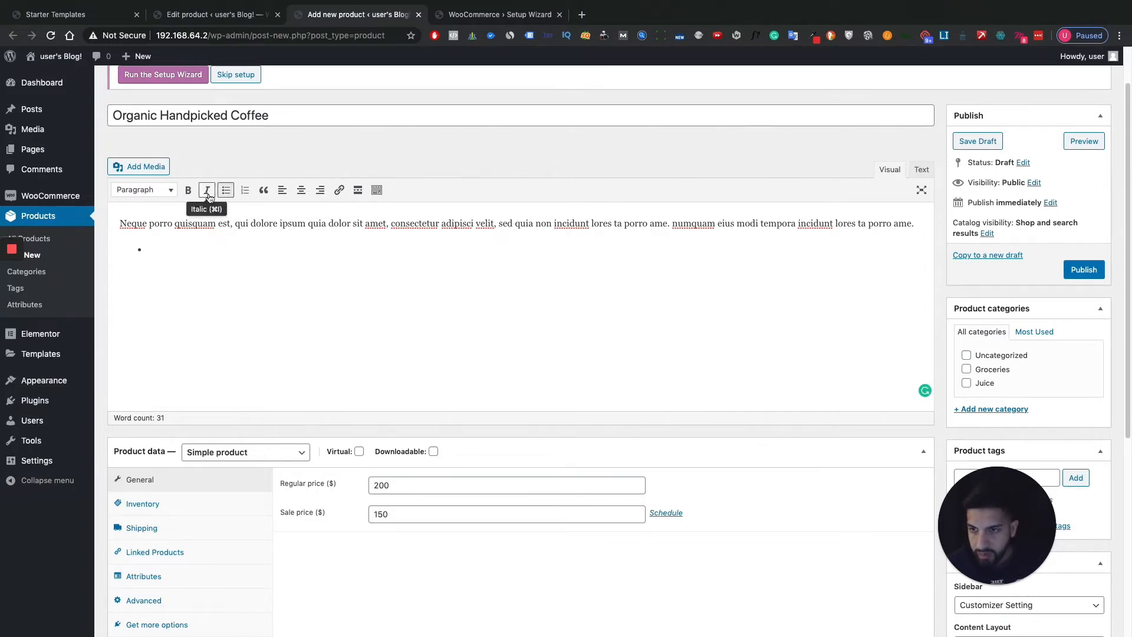
pyautogui.write('gnfbfbff')
pyautogui.press('Return')
pyautogui.write('fbfb')
pyautogui.press('Return')
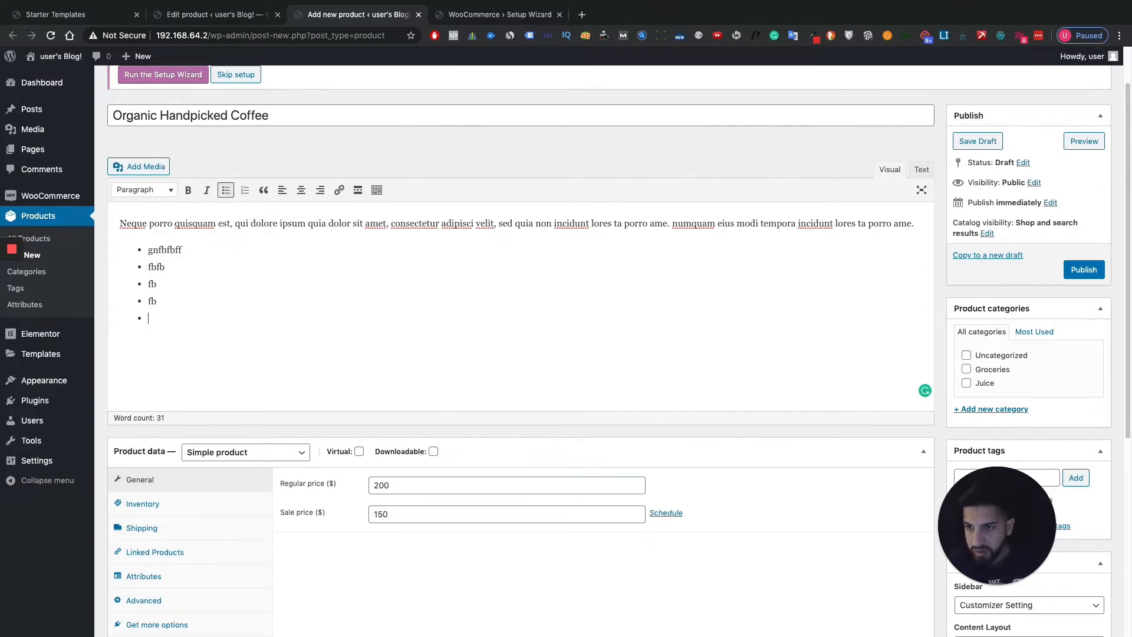
pyautogui.click(245, 190)
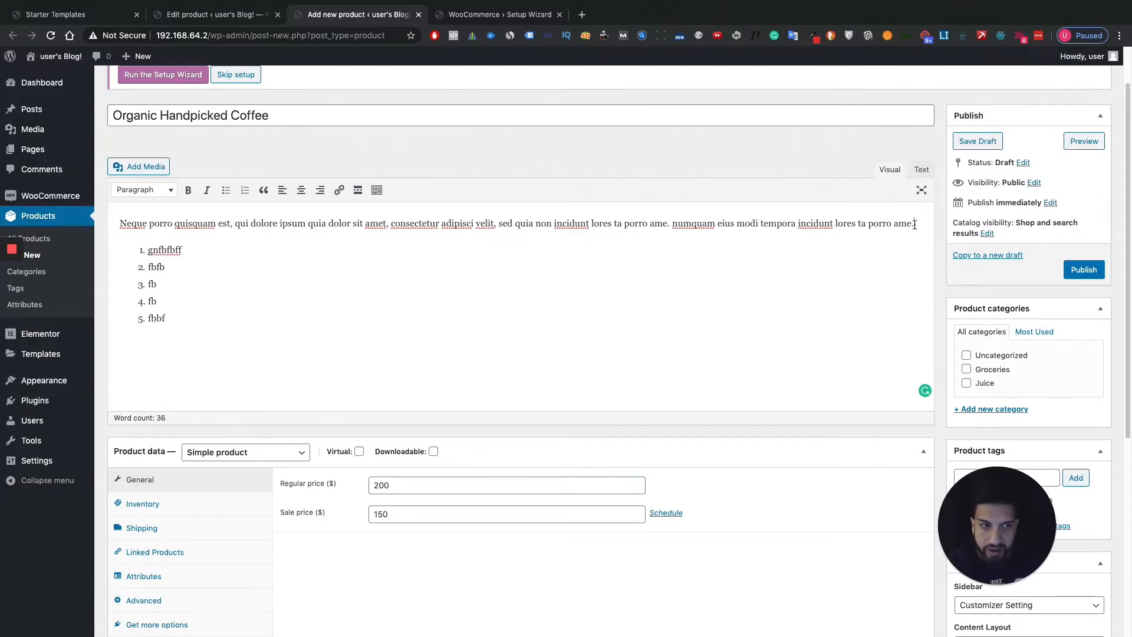
# Insert blank lines above the numbered list and add the line "vdvdvdvdvddv" there, formatted bold as Heading 6
pyautogui.press('Return')
pyautogui.press('Return')
pyautogui.tripleClick(197, 231)
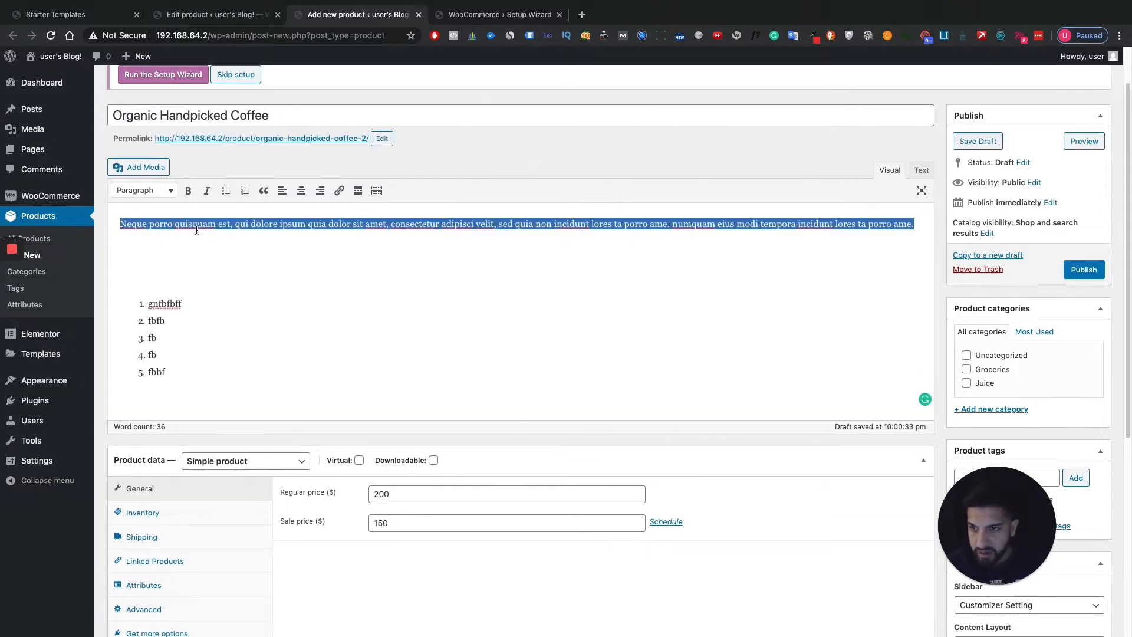
pyautogui.click(221, 224)
pyautogui.write('dvdvdvdvddv')
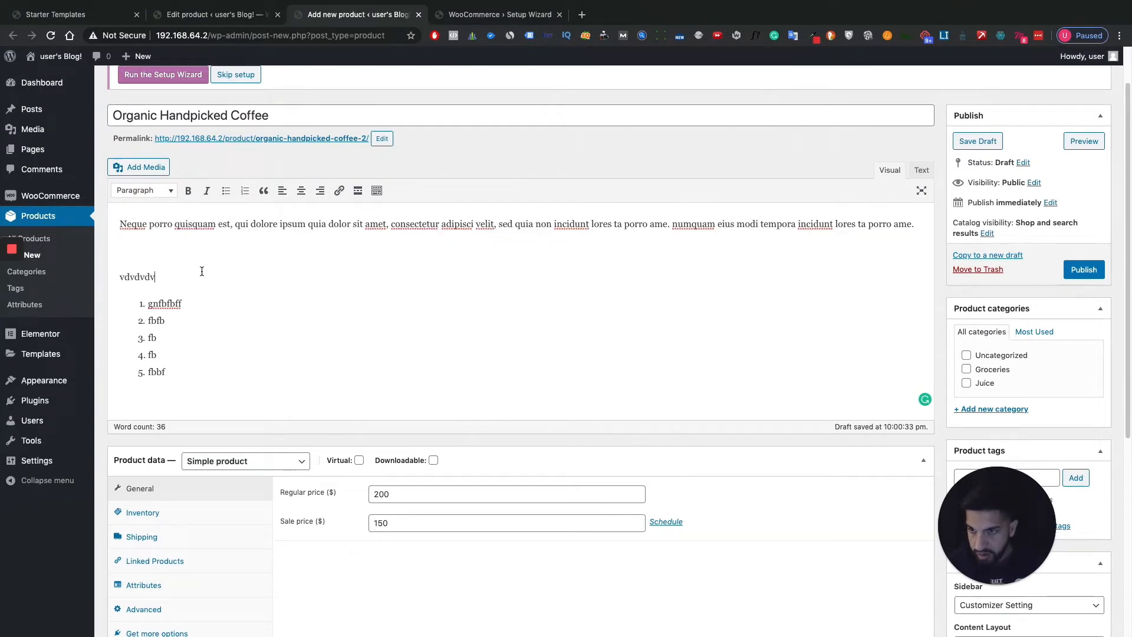
pyautogui.click(188, 191)
pyautogui.doubleClick(194, 283)
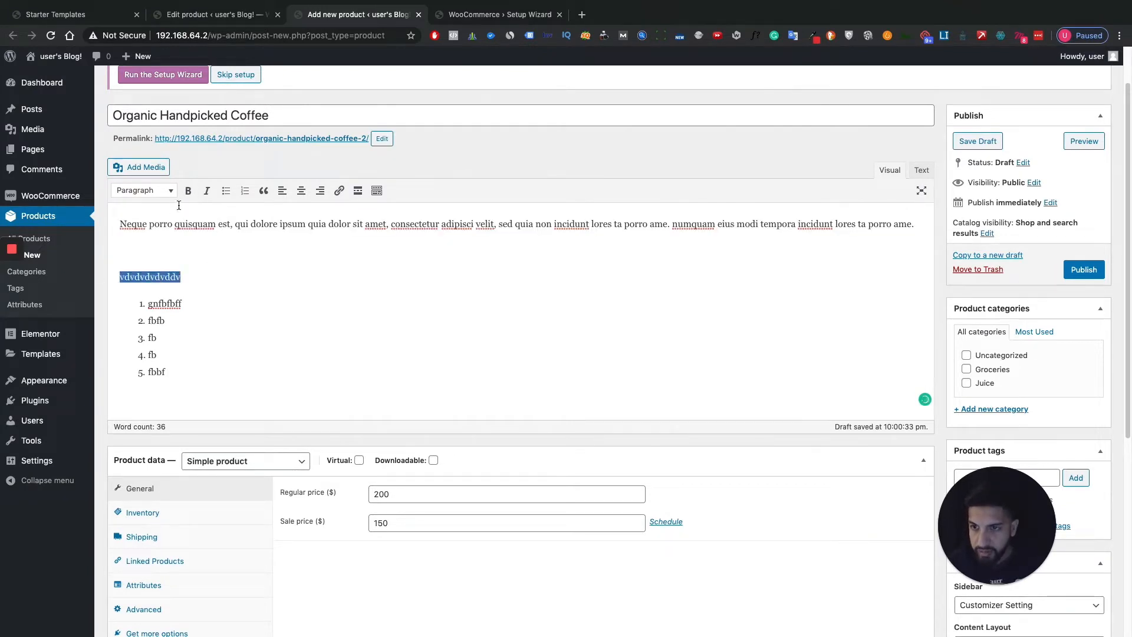
pyautogui.click(188, 191)
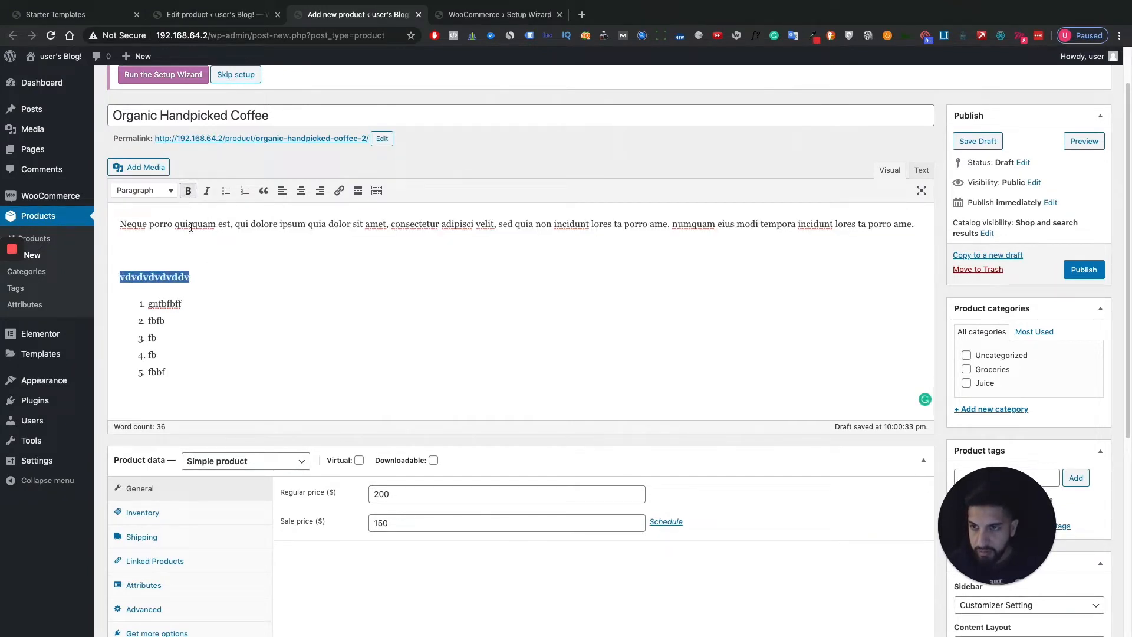
pyautogui.click(163, 198)
pyautogui.click(179, 341)
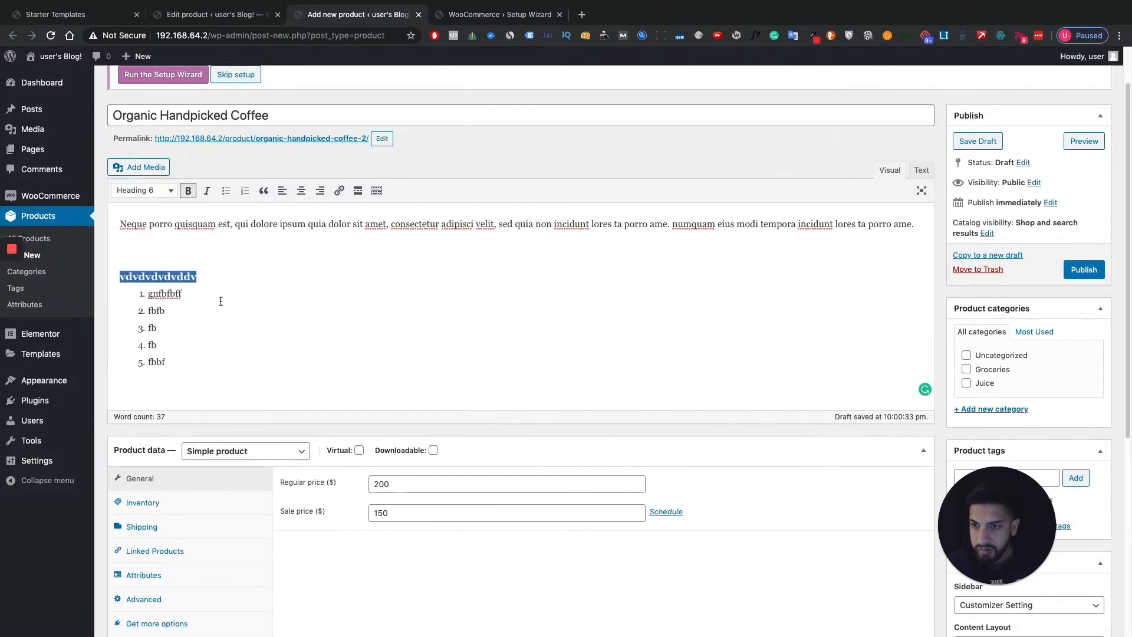
pyautogui.click(220, 301)
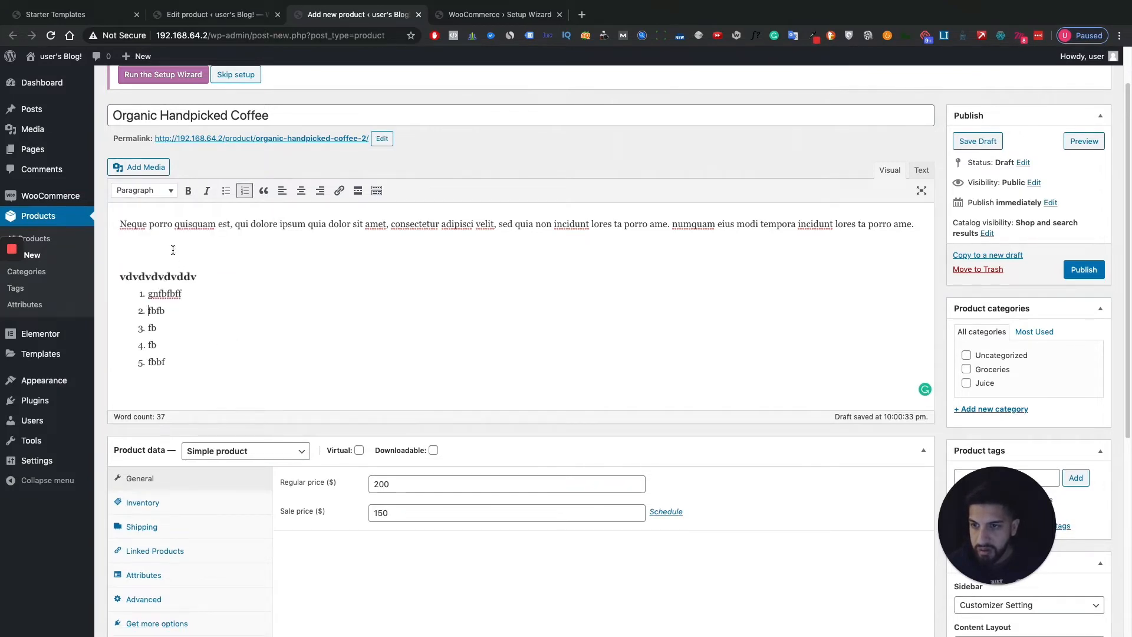
pyautogui.click(191, 363)
pyautogui.press('Return')
pyautogui.press('BackSpace')
pyautogui.press('Return')
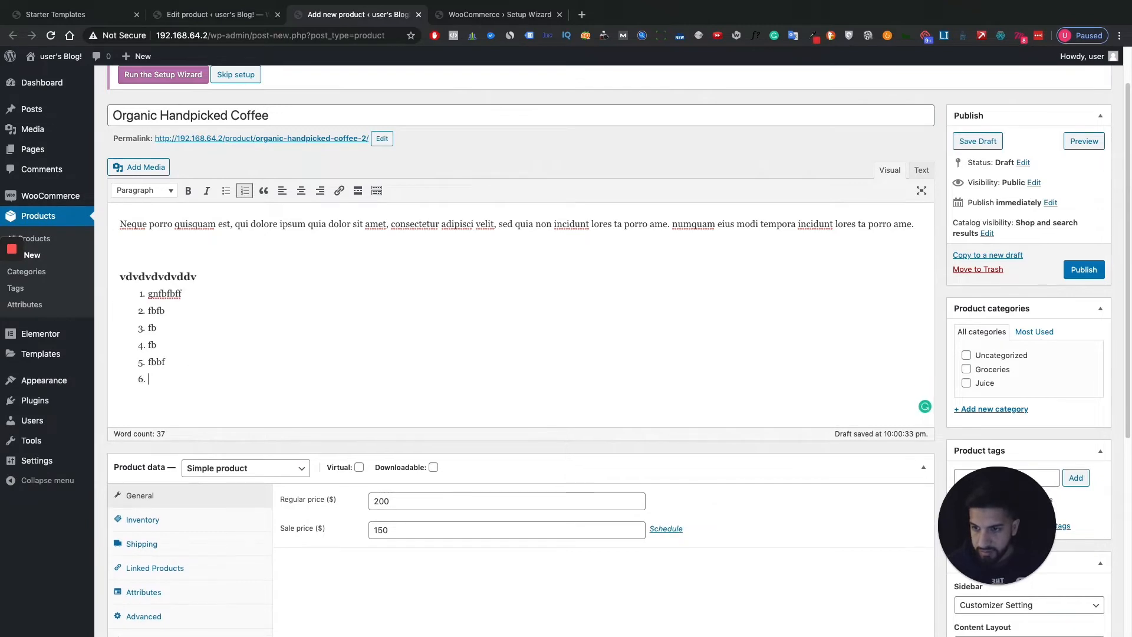
pyautogui.press('Return')
pyautogui.click(226, 191)
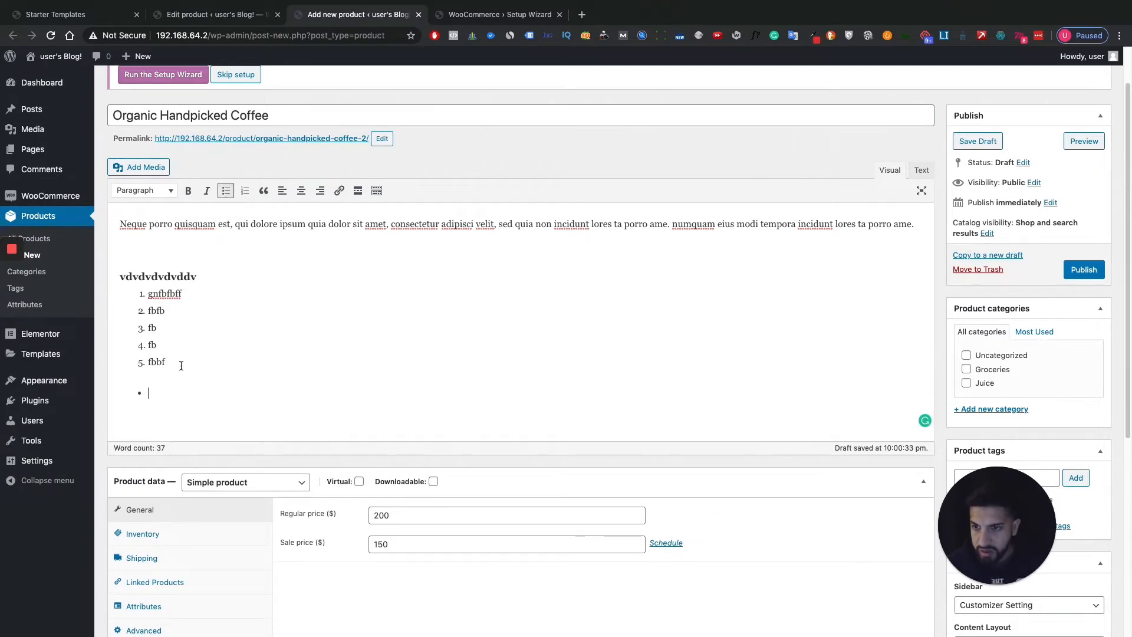
pyautogui.press('BackSpace')
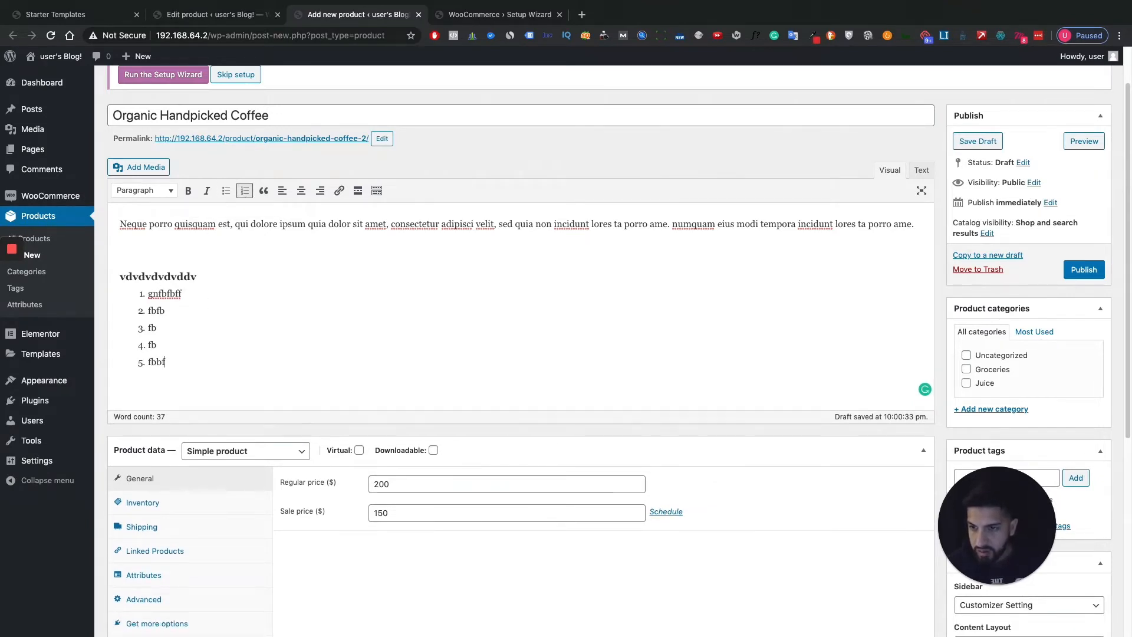
# Below the numbered list, add the bold line "efweffwefwf" and a bulleted list with cwcwcwcw, c, wc, cw and cw
pyautogui.press('Return')
pyautogui.press('Return')
pyautogui.write('efweffwefwf')
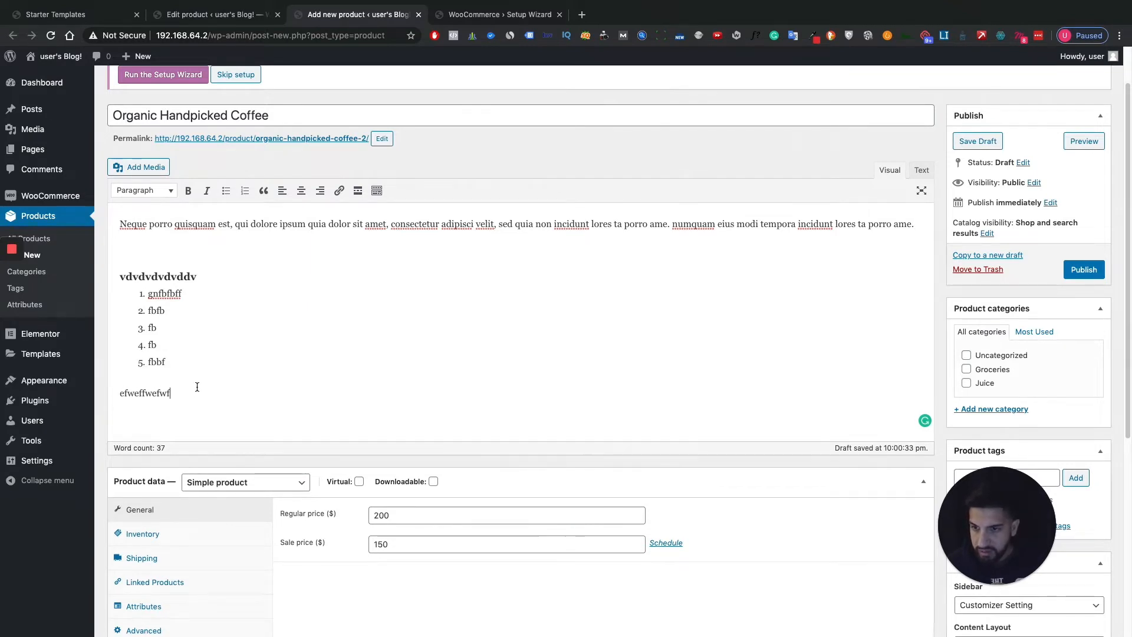
pyautogui.moveTo(89, 388); pyautogui.dragTo(179, 384)
pyautogui.click(189, 198)
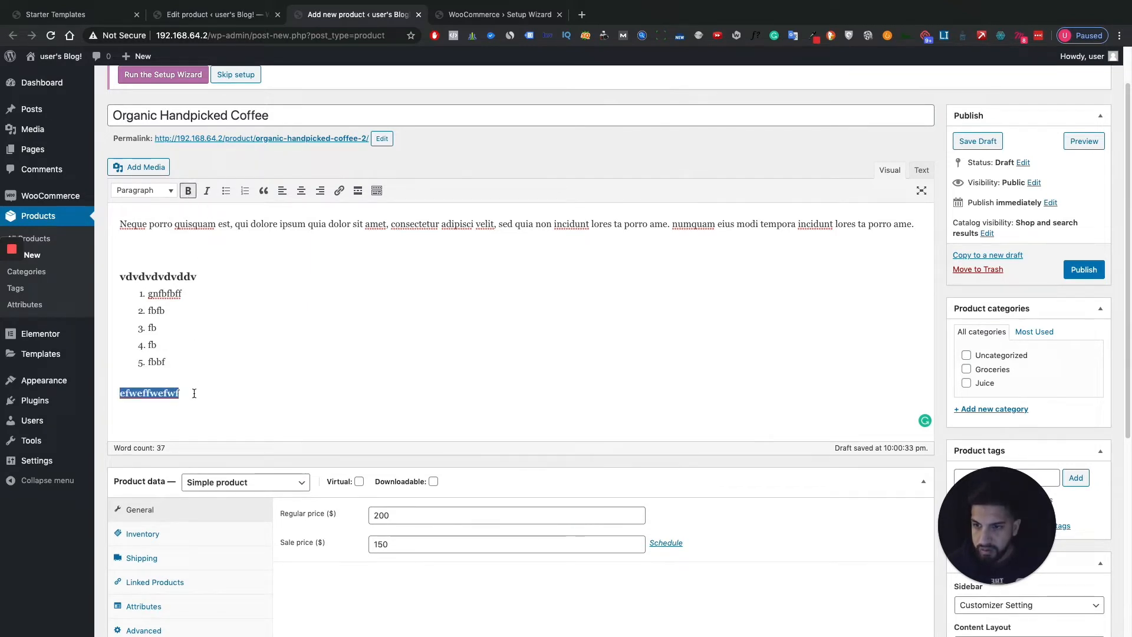
pyautogui.click(189, 395)
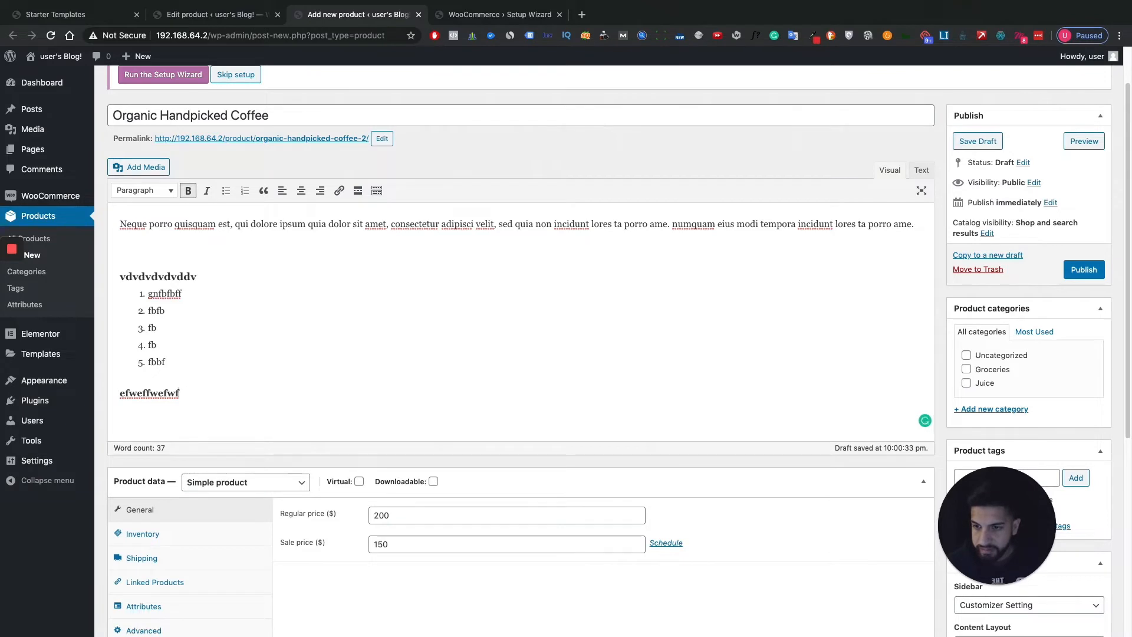
pyautogui.press('Return')
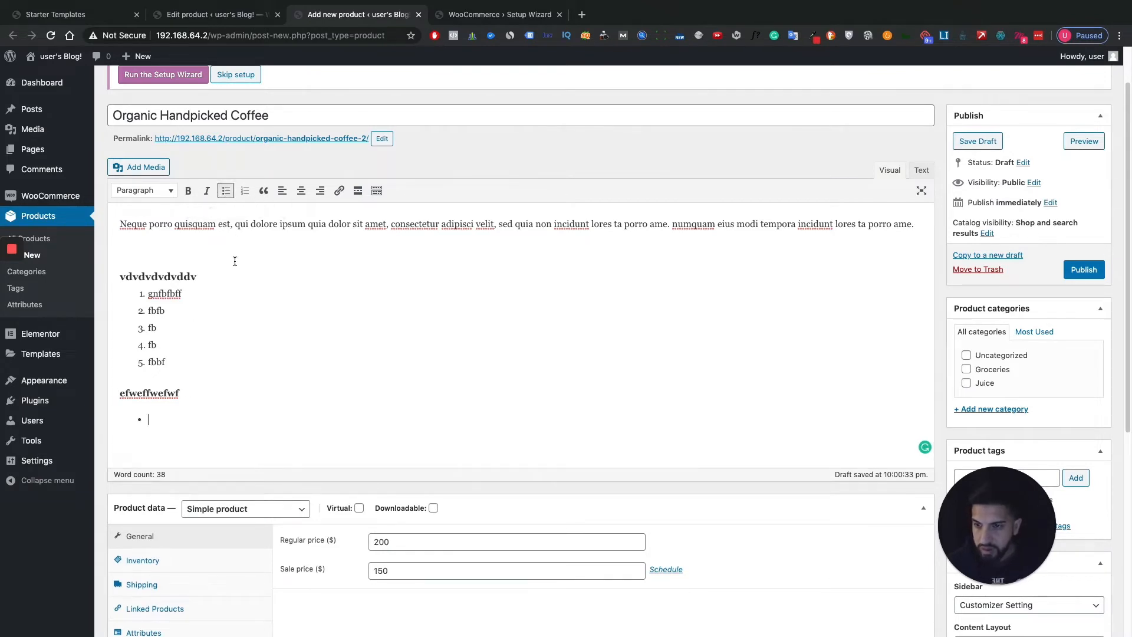
pyautogui.write('cwcwcwcw c wc cw cw')
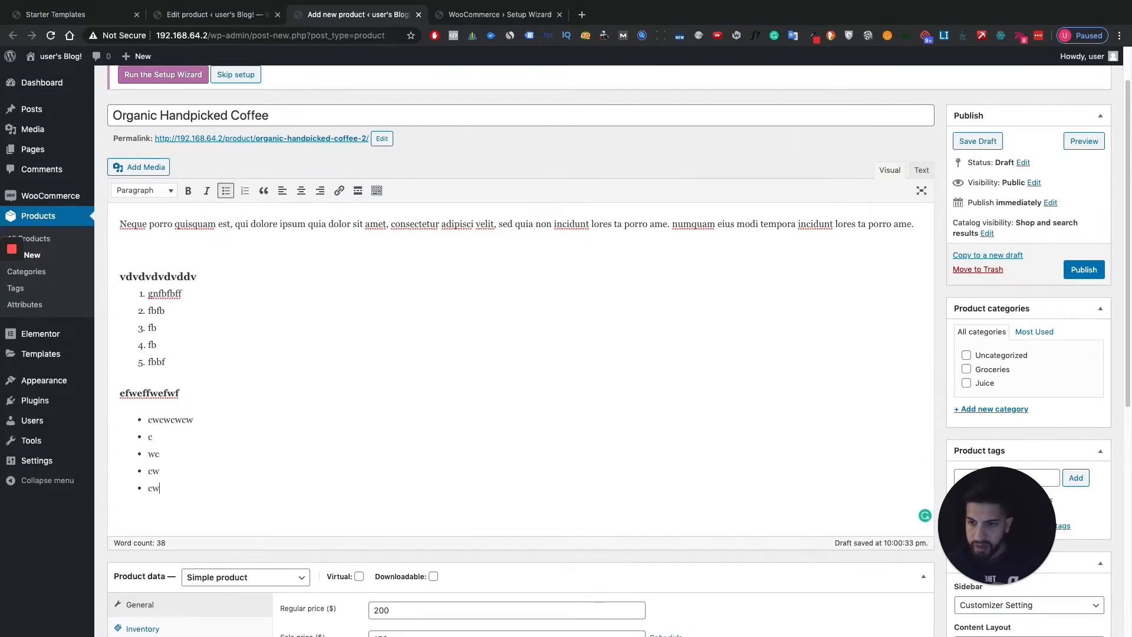
# Look over the new product form's description, prices and short description, placing the text cursor in the short description
pyautogui.scroll(-5, 483, 357)
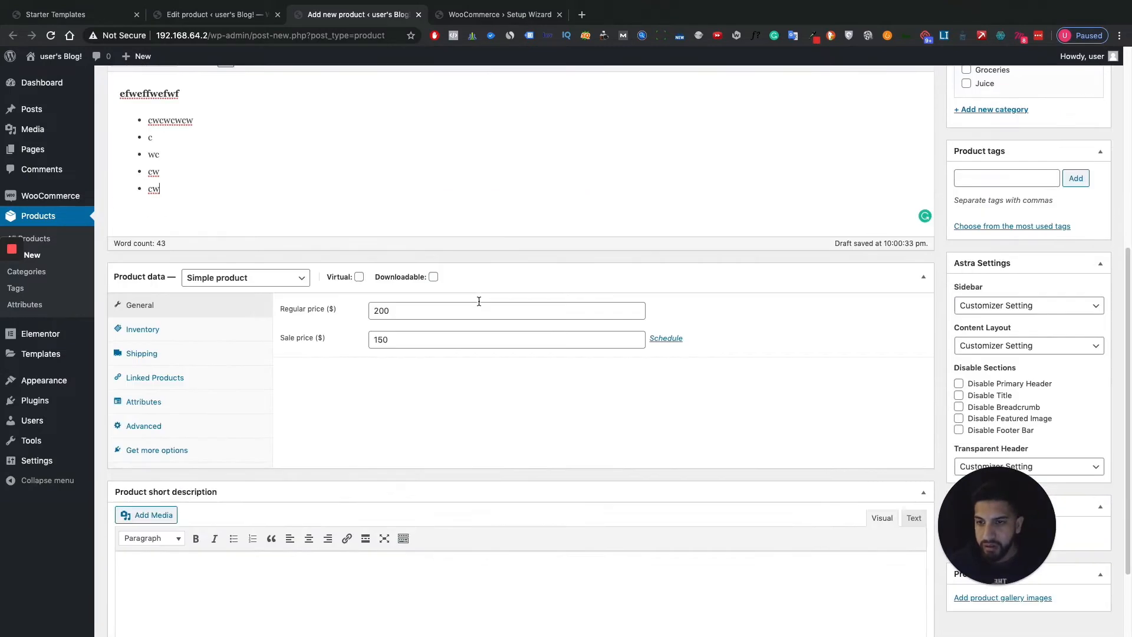
pyautogui.scroll(6, 478, 298)
pyautogui.scroll(-1, 376, 254)
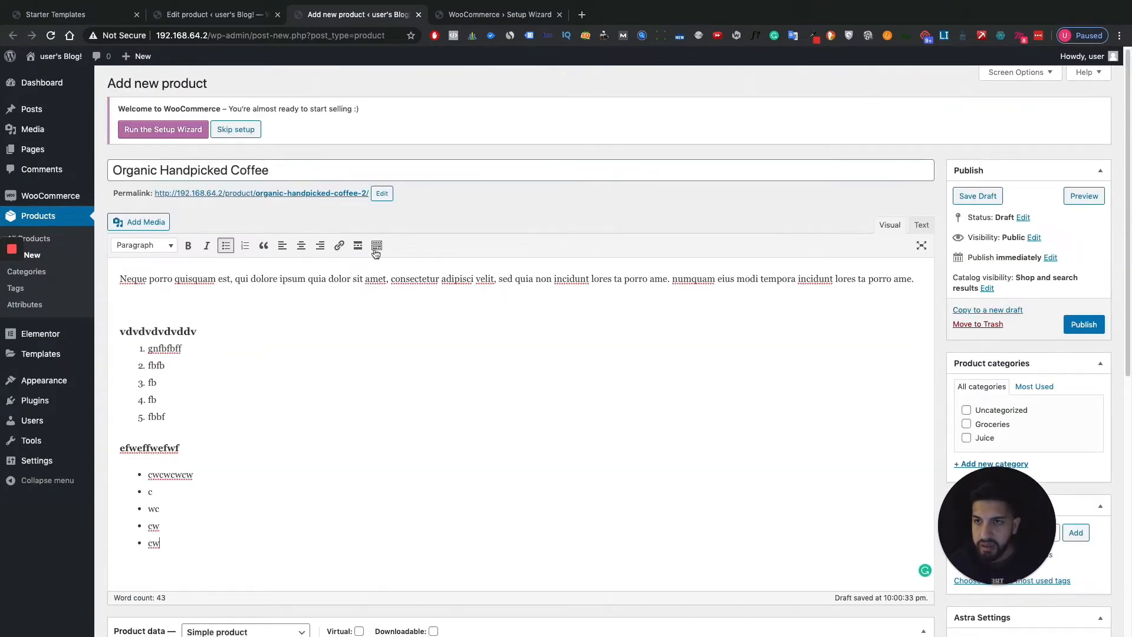
pyautogui.scroll(-8, 454, 229)
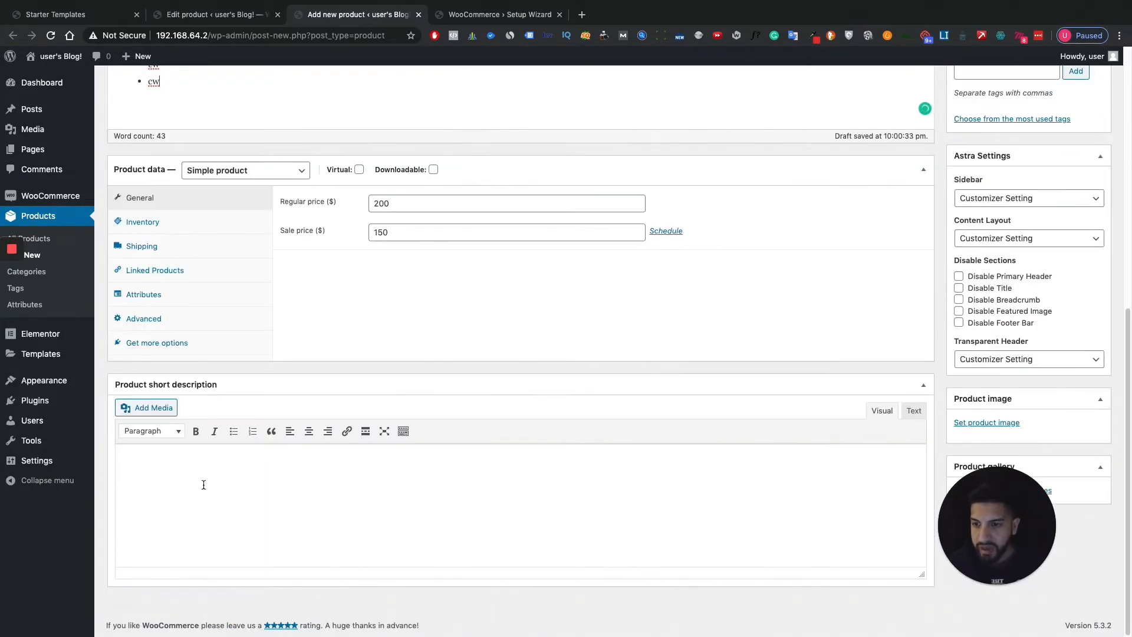
pyautogui.click(258, 476)
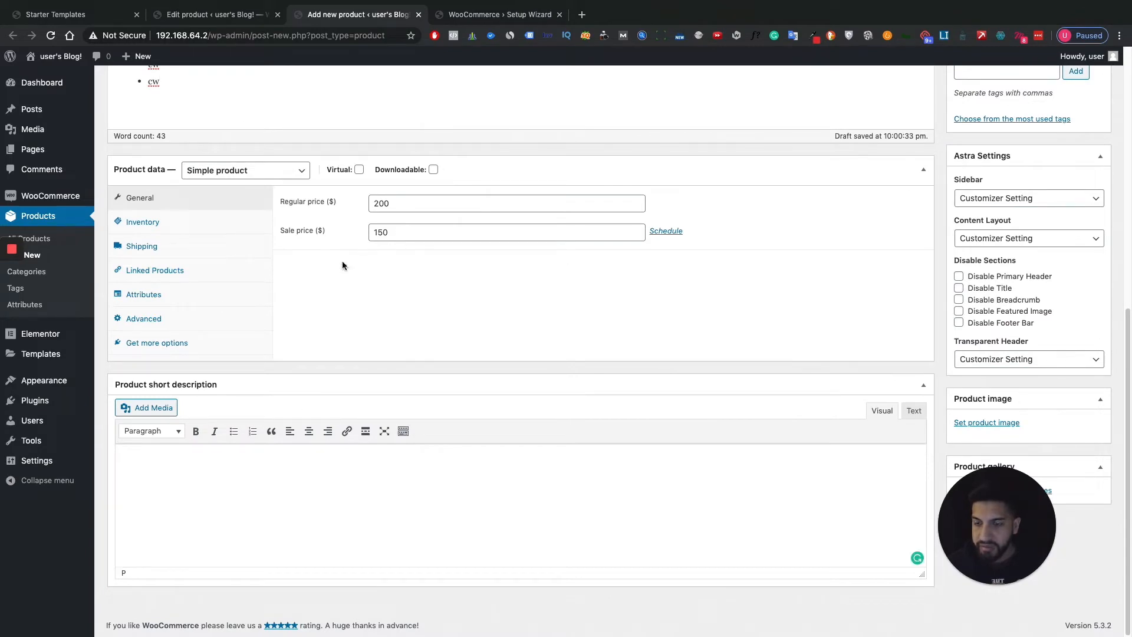
pyautogui.scroll(4, 639, 346)
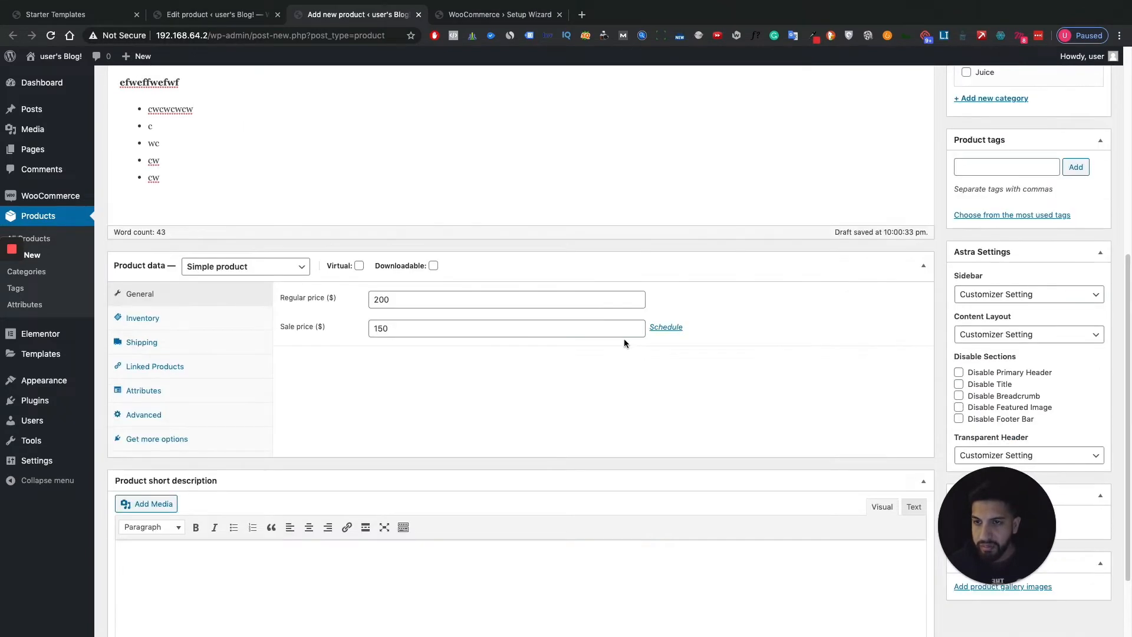
pyautogui.scroll(-4, 569, 326)
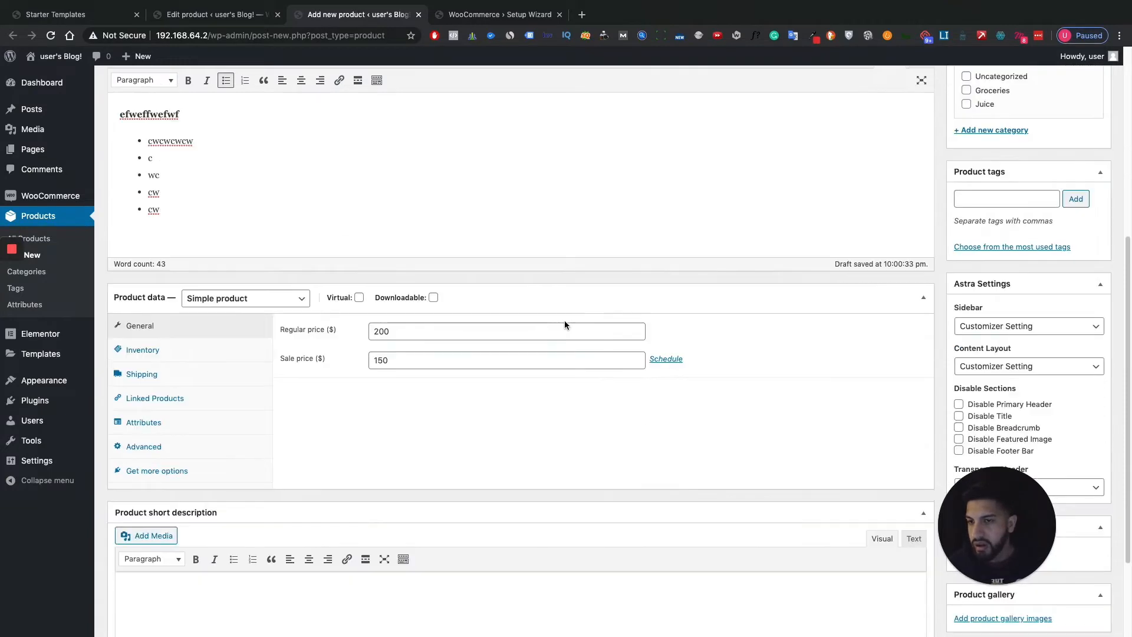
pyautogui.scroll(-1, 598, 326)
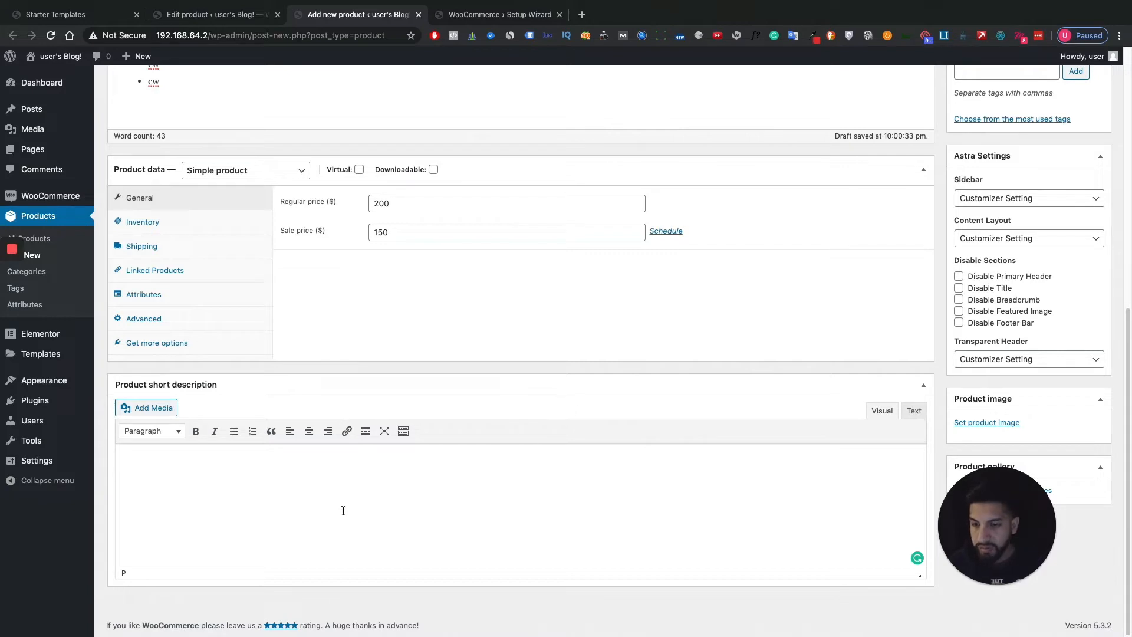
# Copy the short description from the existing Organic Handpicked Coffee product and paste it into the new product's short description
pyautogui.click(217, 13)
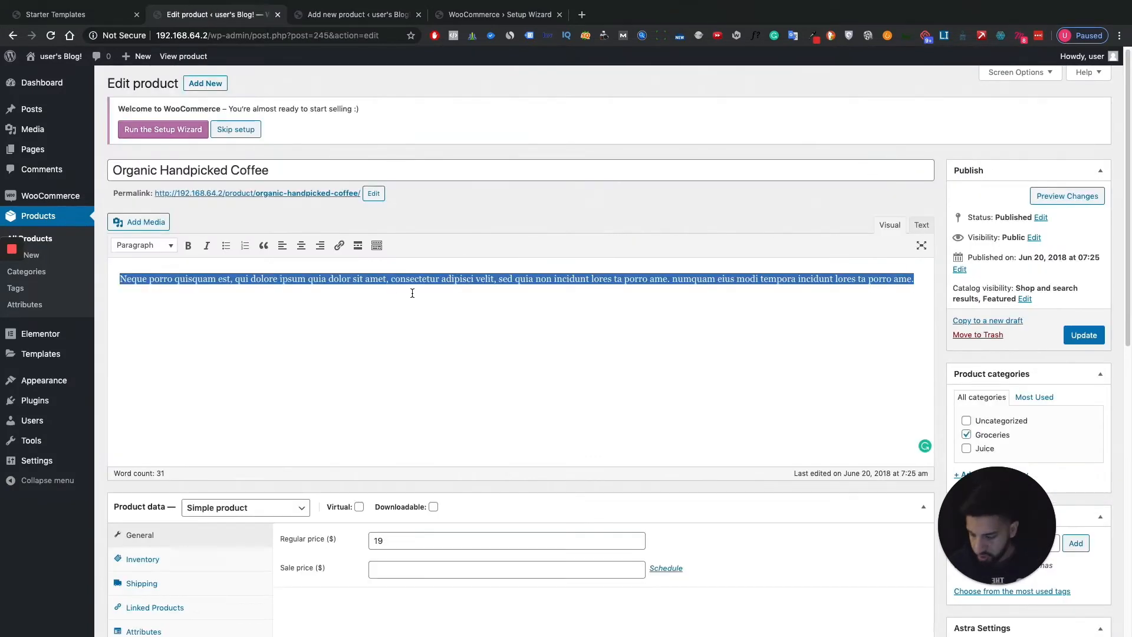
pyautogui.click(340, 15)
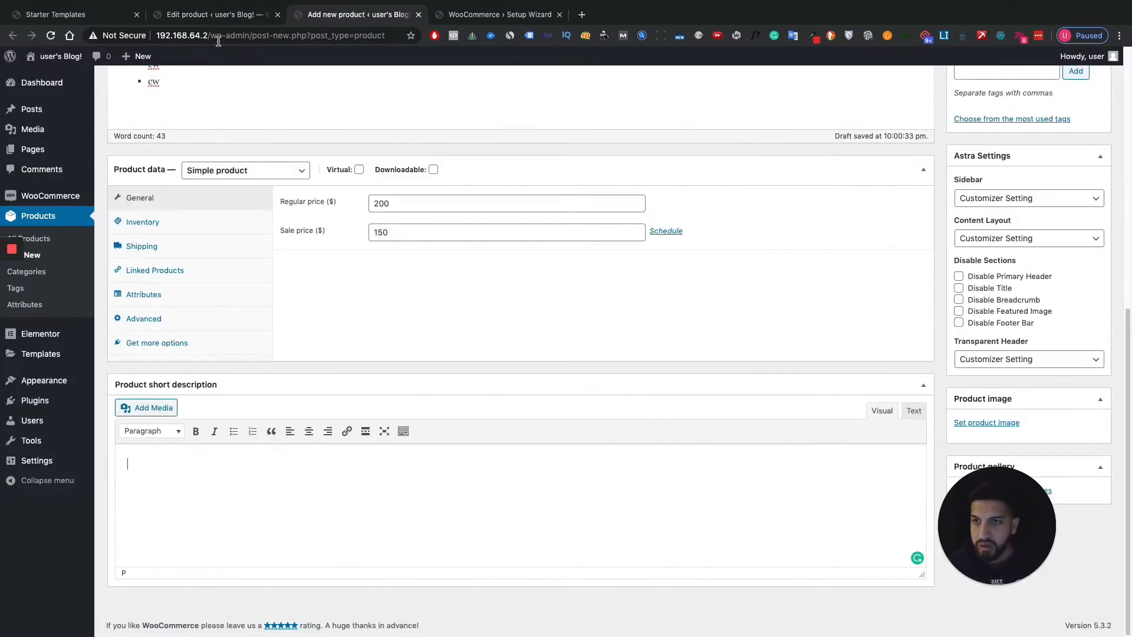
pyautogui.click(222, 18)
pyautogui.scroll(-10, 407, 379)
pyautogui.scroll(10, 419, 394)
pyautogui.scroll(-10, 417, 406)
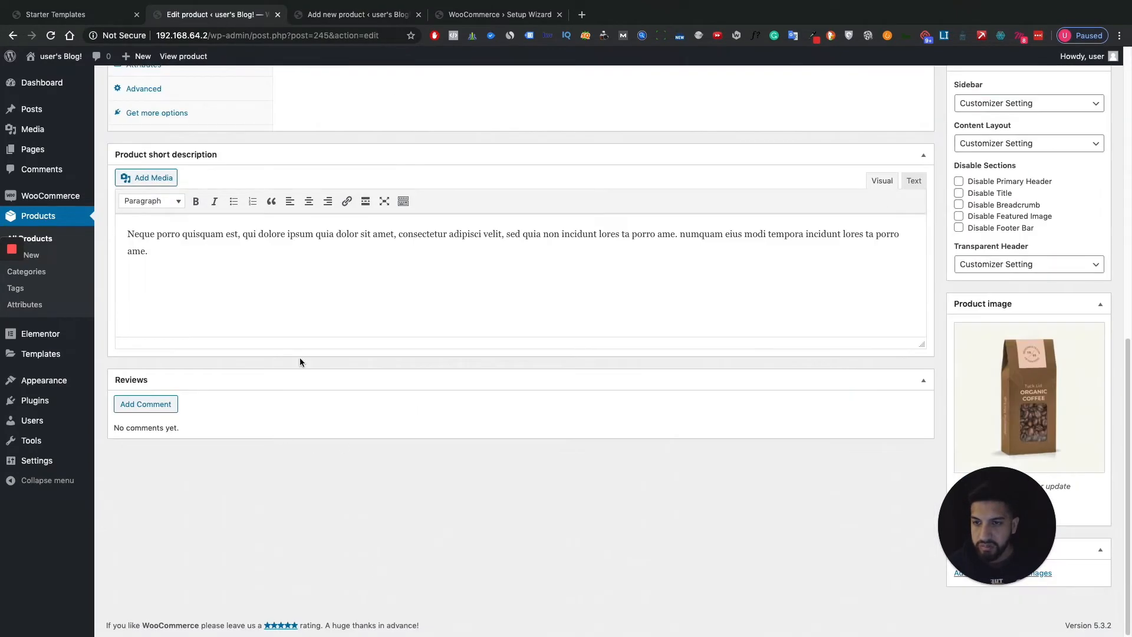
pyautogui.hotkey('ctrl', 'a')
pyautogui.click(337, 18)
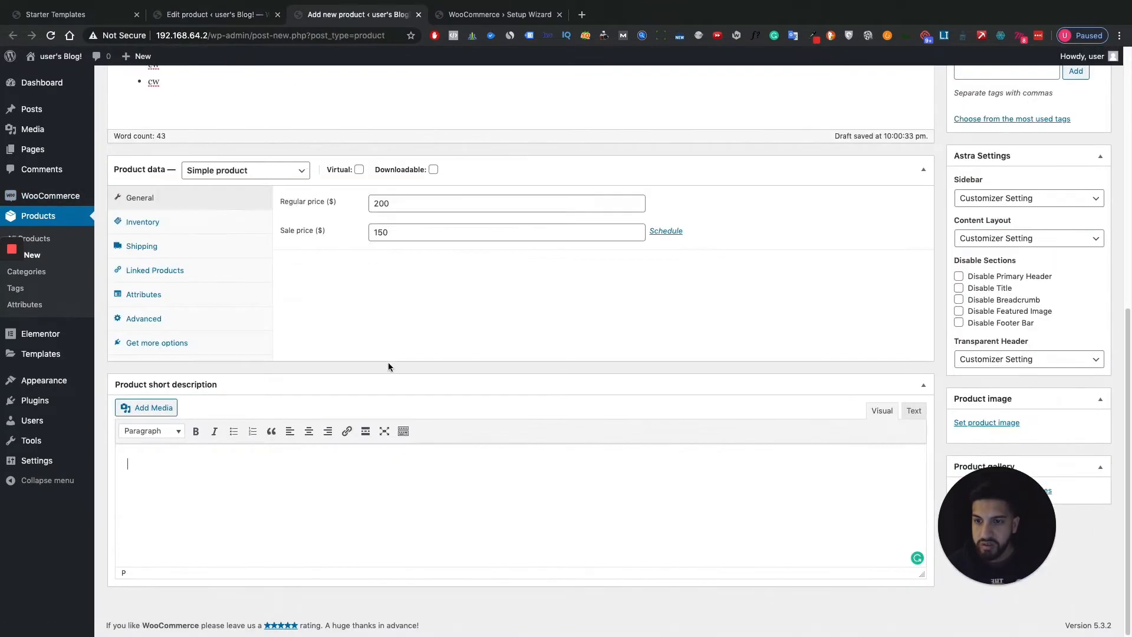
pyautogui.write('Neque porro quisquam est, qui dolore ipsum quia dolor sit amet, consectetur adipisci velit, sed quia non incidunt lores ta porro ame. numquam eius modi tempora incidunt lores ta porro ame.')
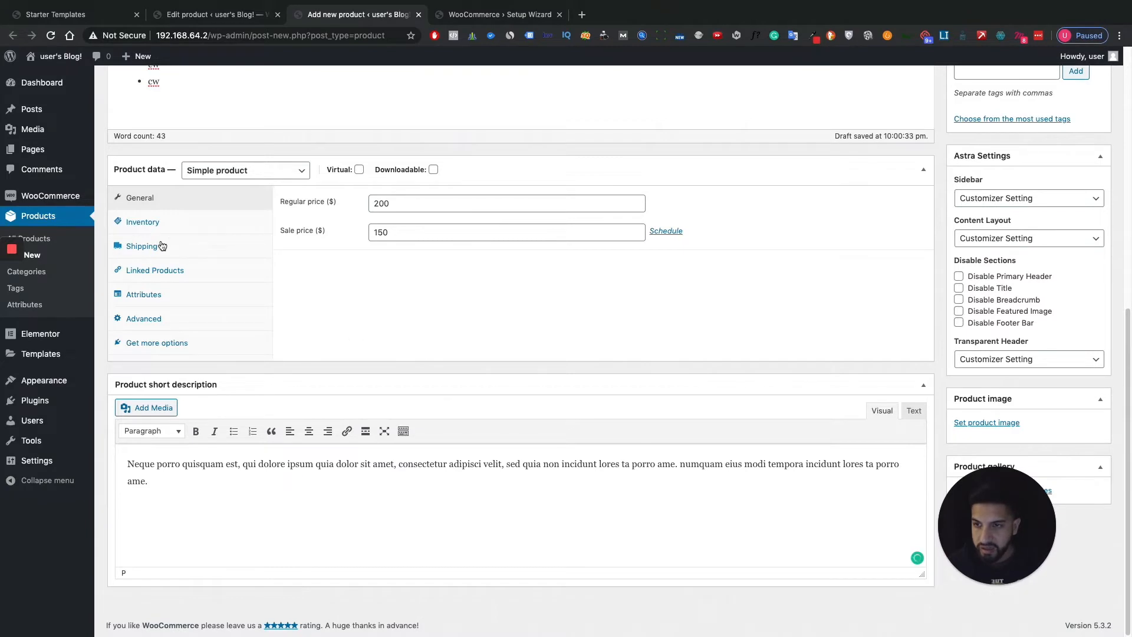
# Examine the product's inventory options for SKU and stock management, and its shipping options for weight, dimensions and shipping class
pyautogui.click(162, 222)
pyautogui.click(385, 202)
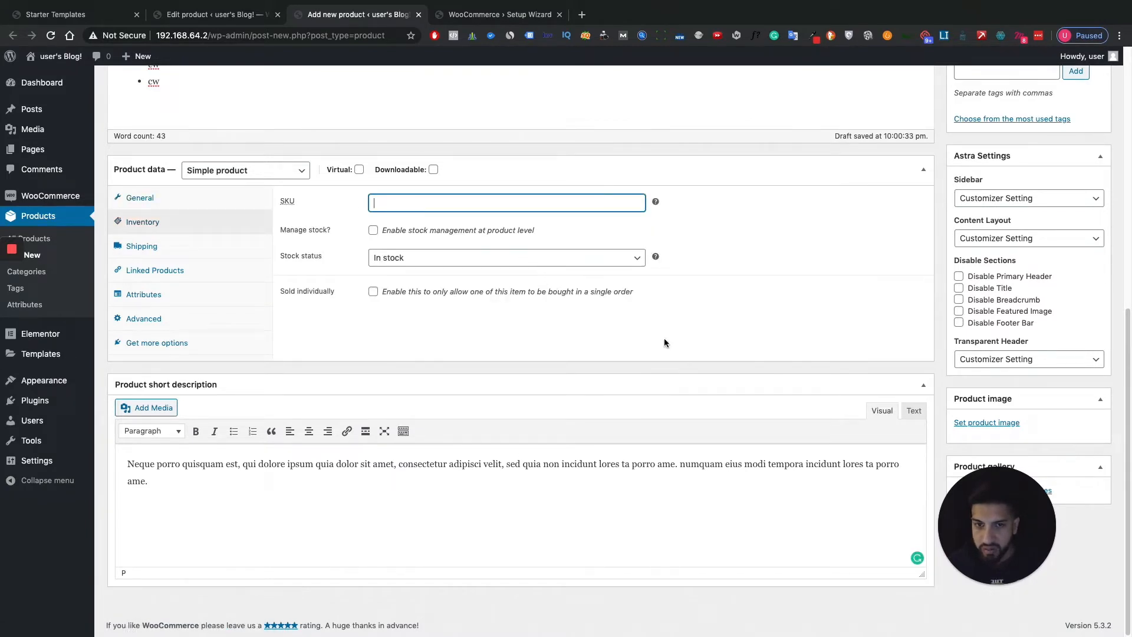
pyautogui.click(490, 323)
pyautogui.click(382, 203)
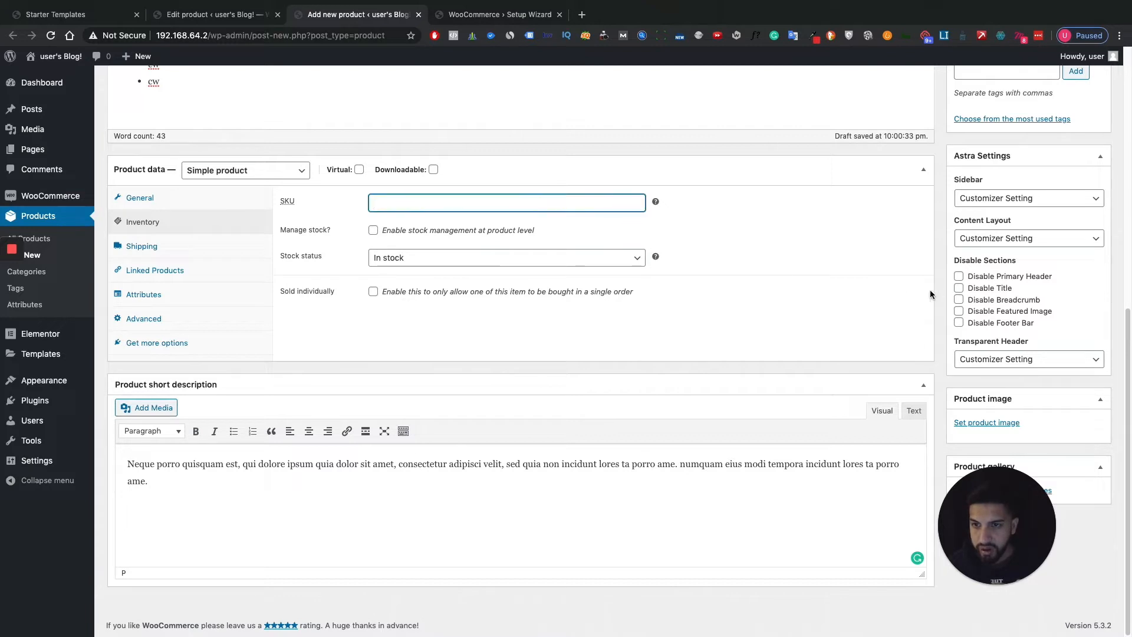
pyautogui.click(373, 230)
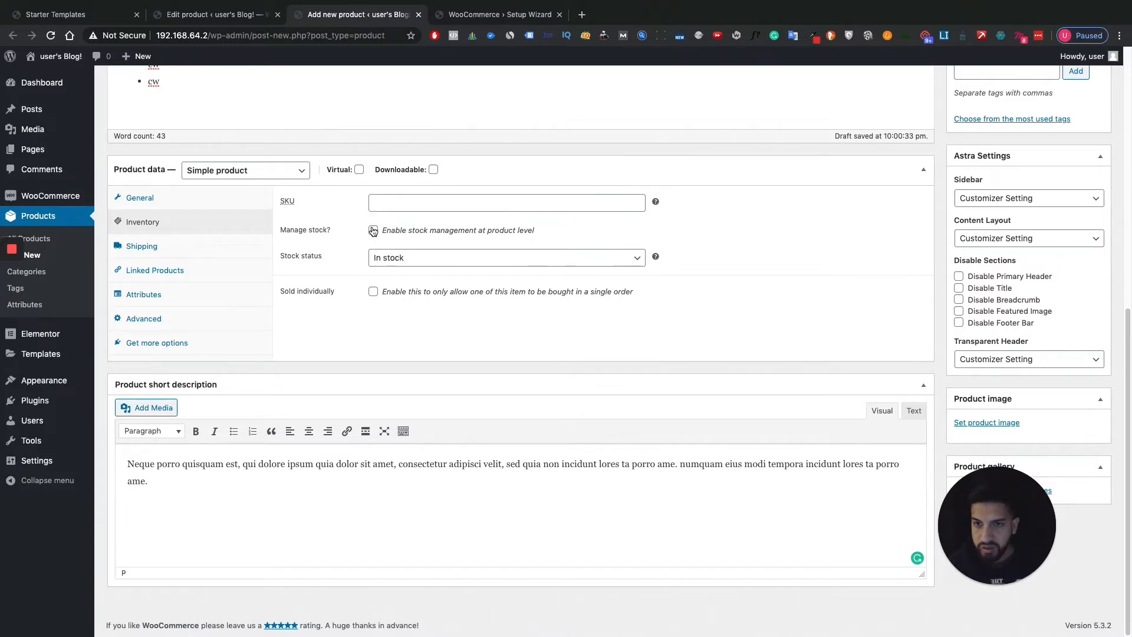
pyautogui.click(373, 230)
pyautogui.click(373, 231)
pyautogui.click(170, 254)
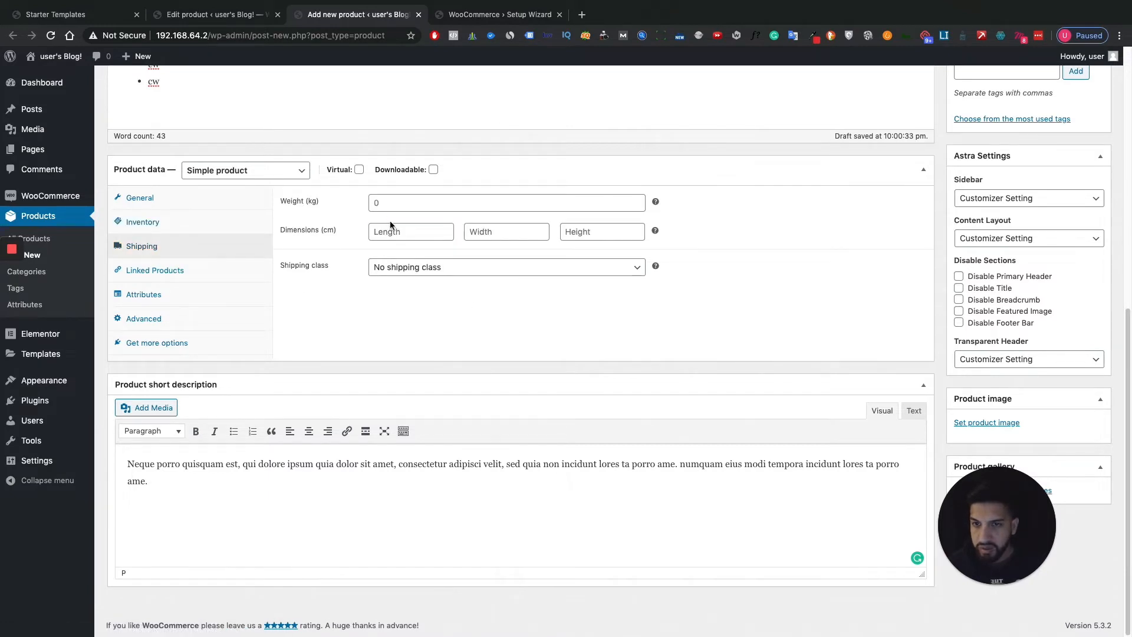
pyautogui.click(411, 206)
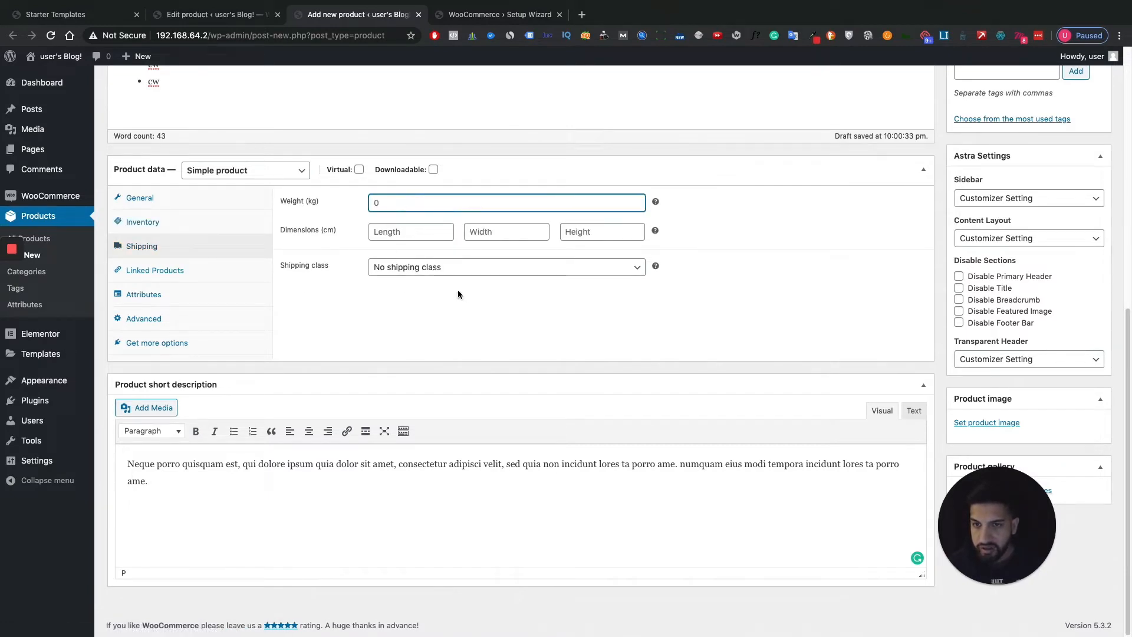
pyautogui.click(417, 236)
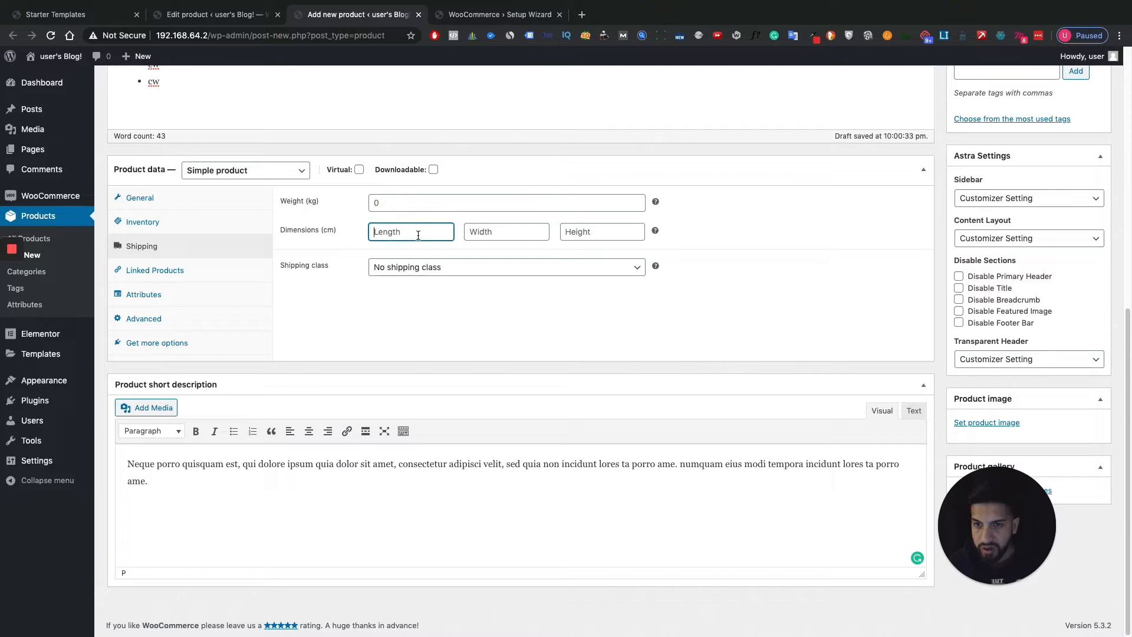
pyautogui.click(581, 326)
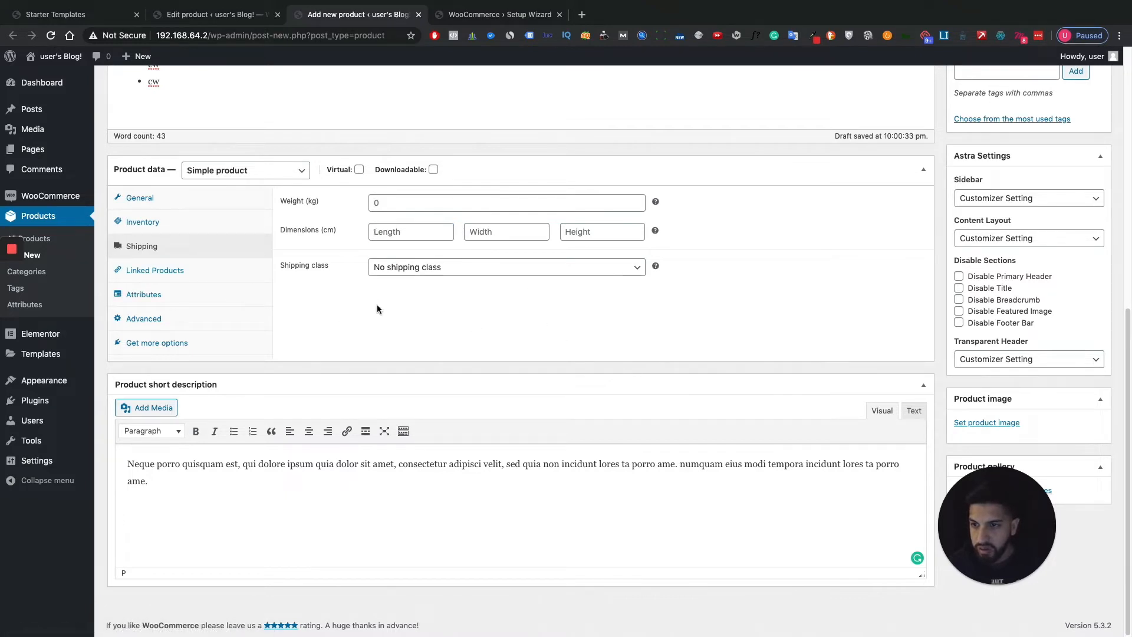
# Review the new product's linked products, custom attributes and advanced options
pyautogui.click(223, 273)
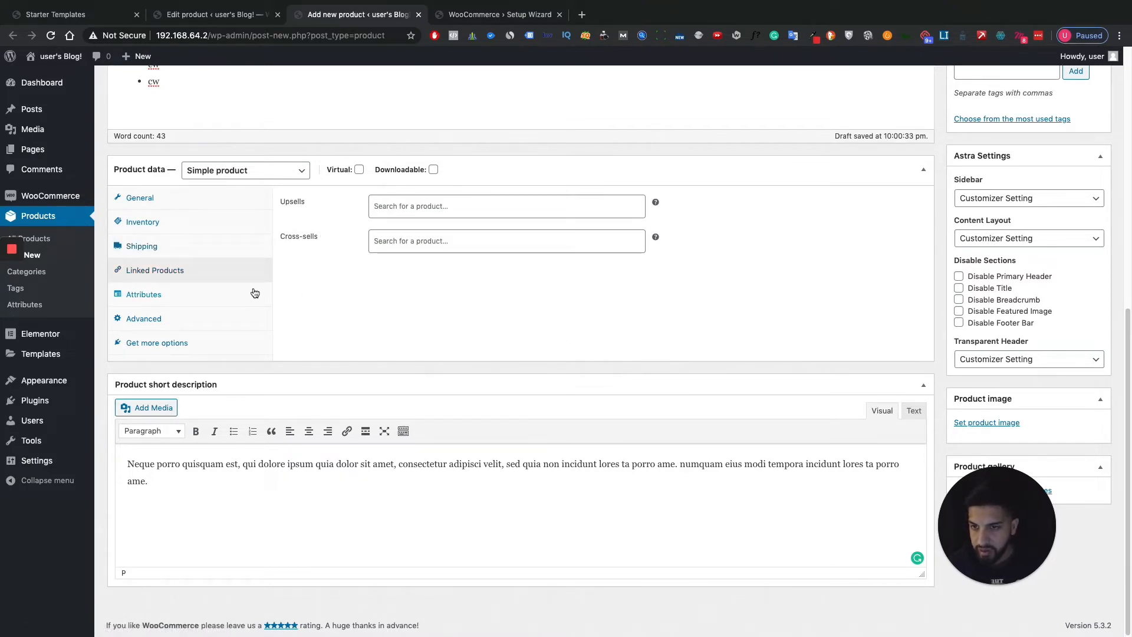
pyautogui.click(180, 295)
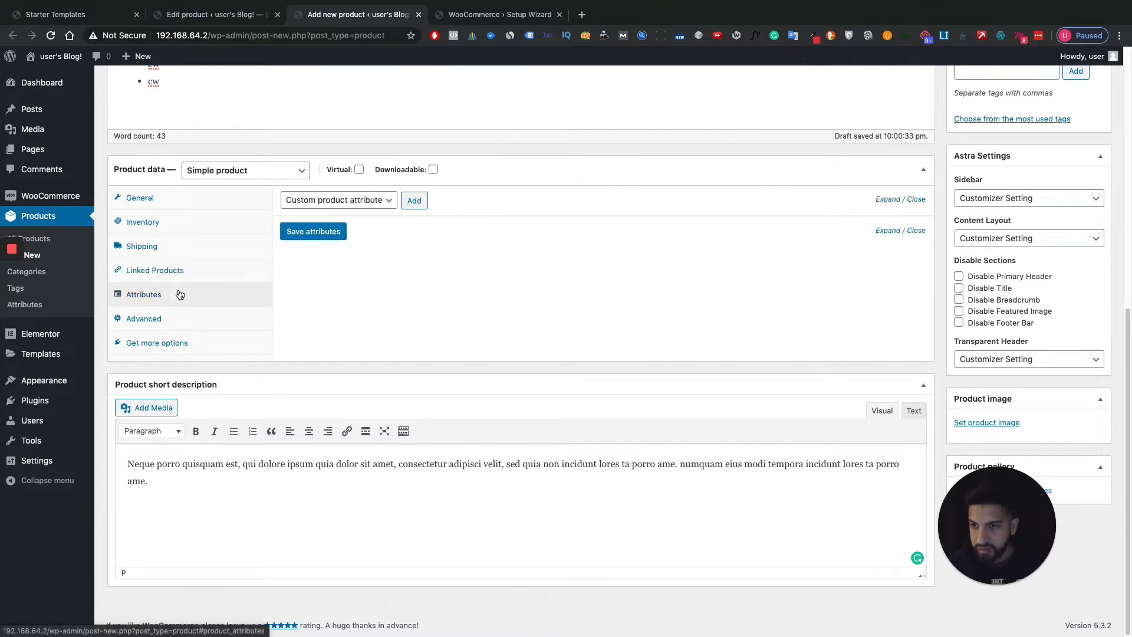
pyautogui.click(198, 320)
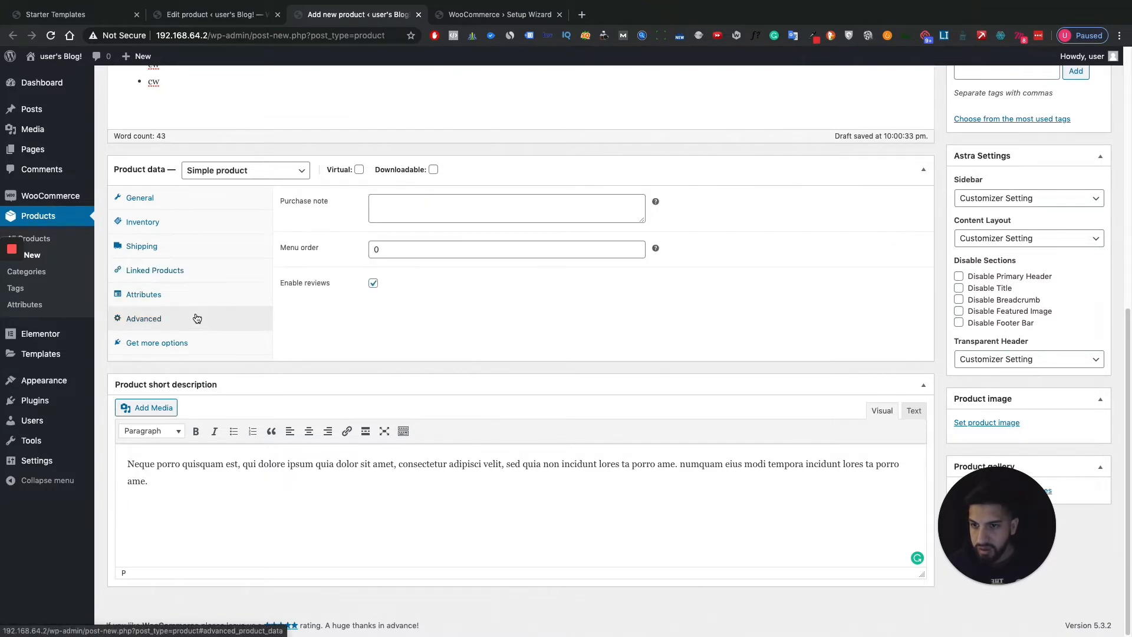
pyautogui.click(200, 295)
pyautogui.click(194, 316)
pyautogui.click(200, 298)
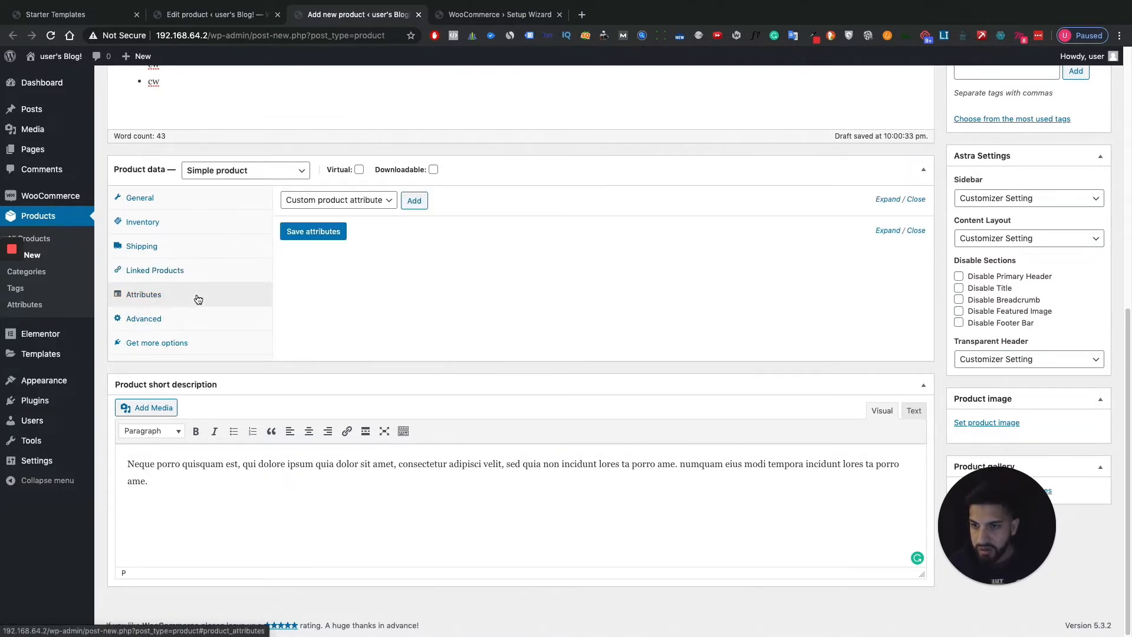
pyautogui.click(200, 317)
pyautogui.click(201, 302)
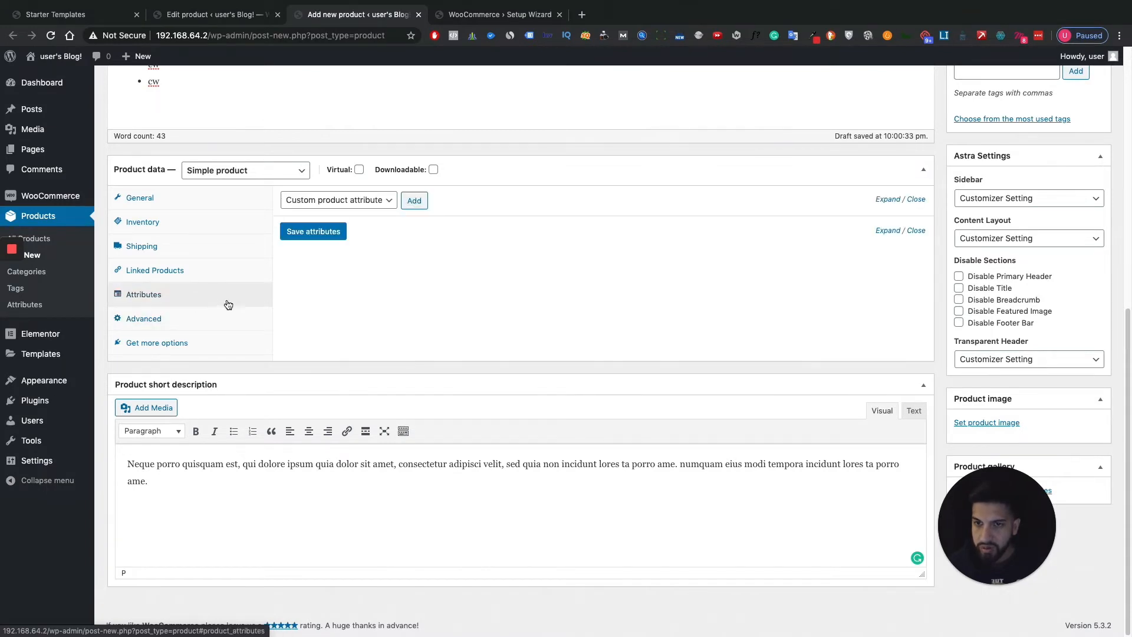
# Look over the available product types and keep the new product as a Simple product
pyautogui.click(235, 173)
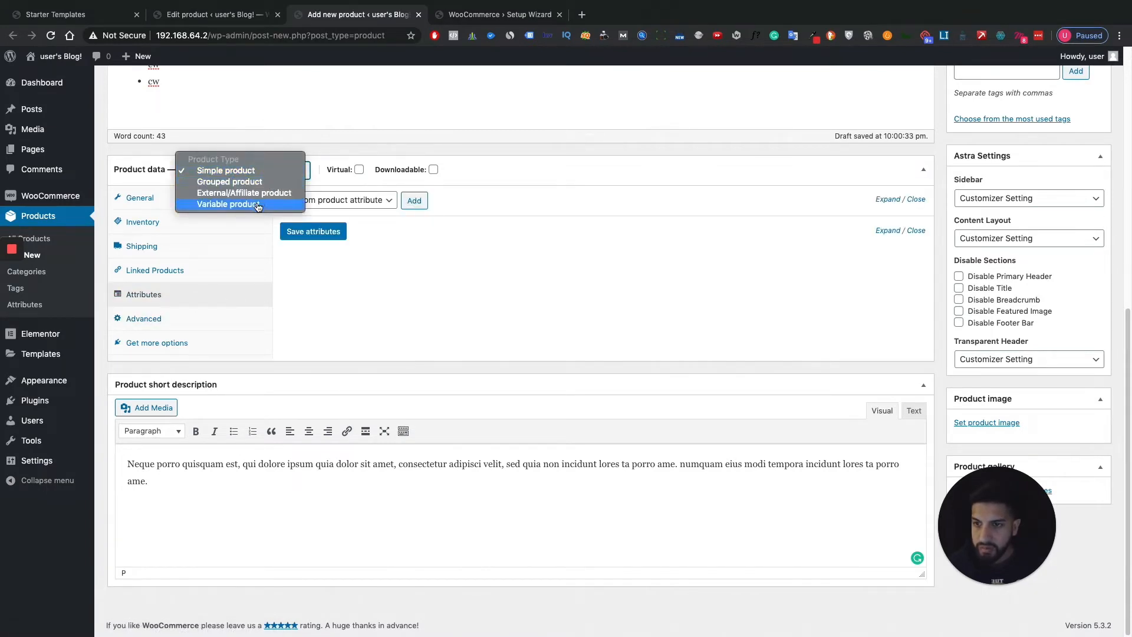
pyautogui.click(436, 304)
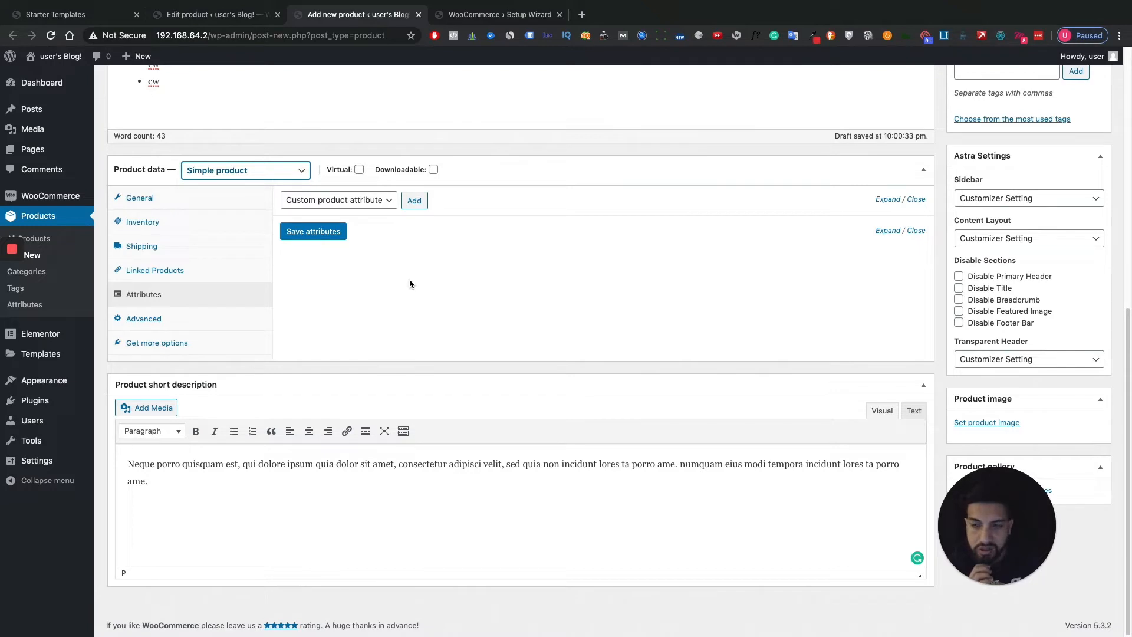
pyautogui.scroll(8, 429, 294)
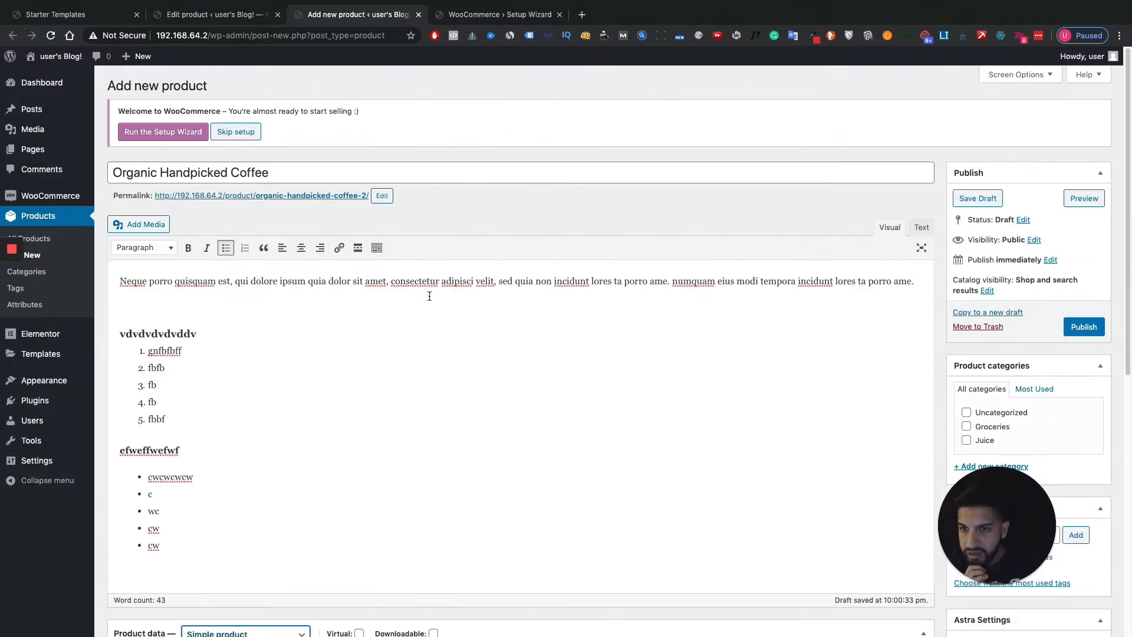
pyautogui.scroll(-8, 516, 303)
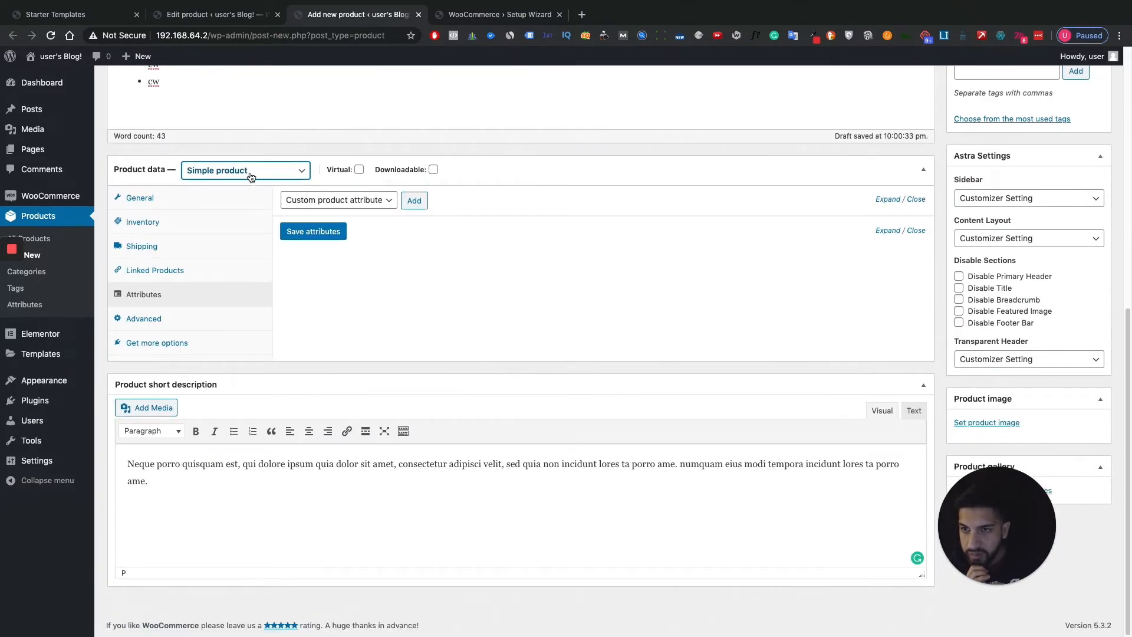
pyautogui.click(250, 177)
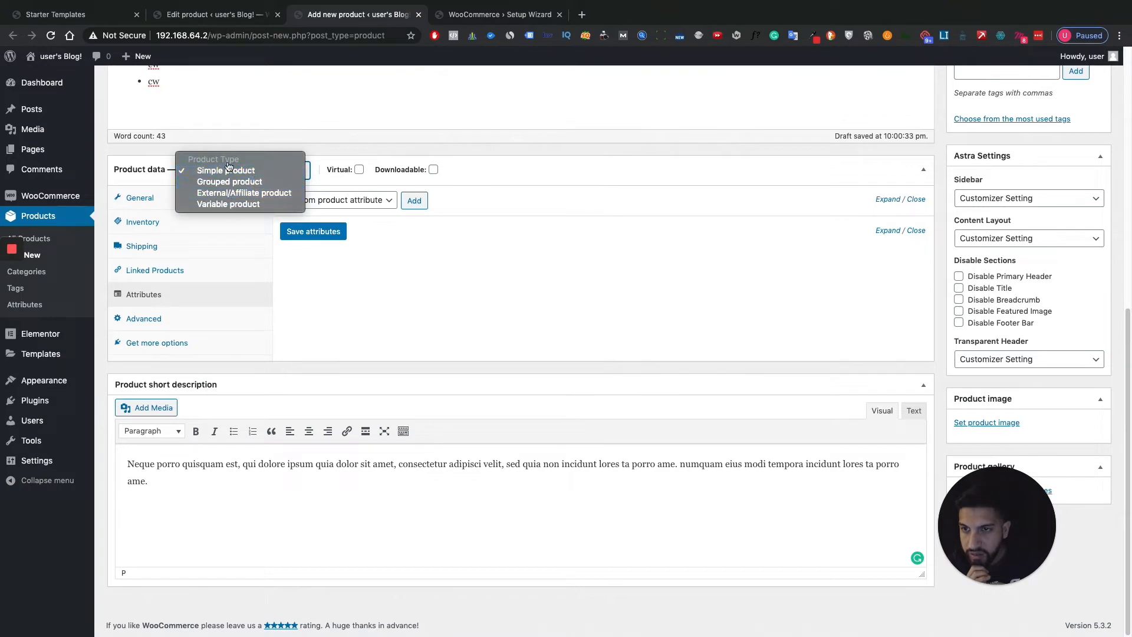
pyautogui.click(227, 172)
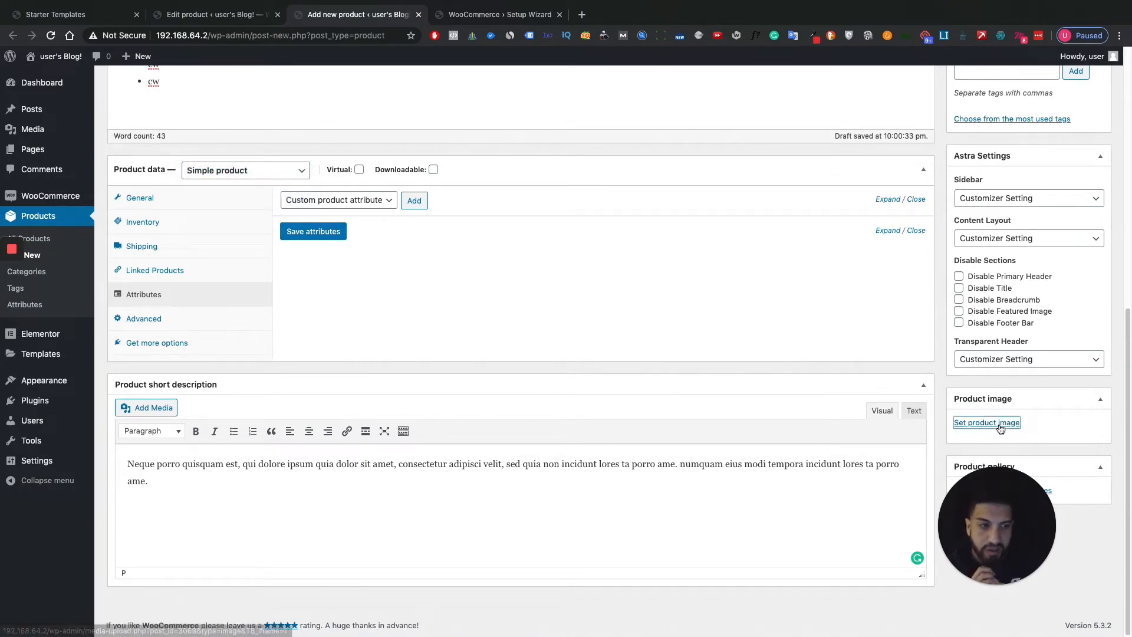
# Set the green Dry Fruits pouch picture from the media library as the product image
pyautogui.click(980, 423)
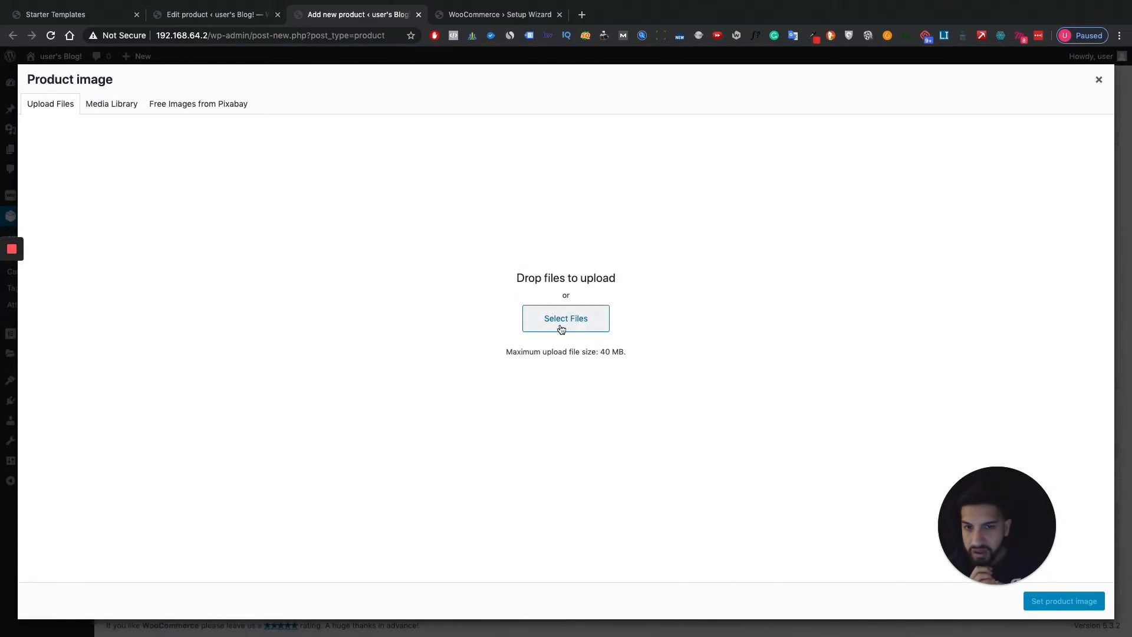
pyautogui.click(139, 113)
pyautogui.click(182, 112)
pyautogui.click(139, 115)
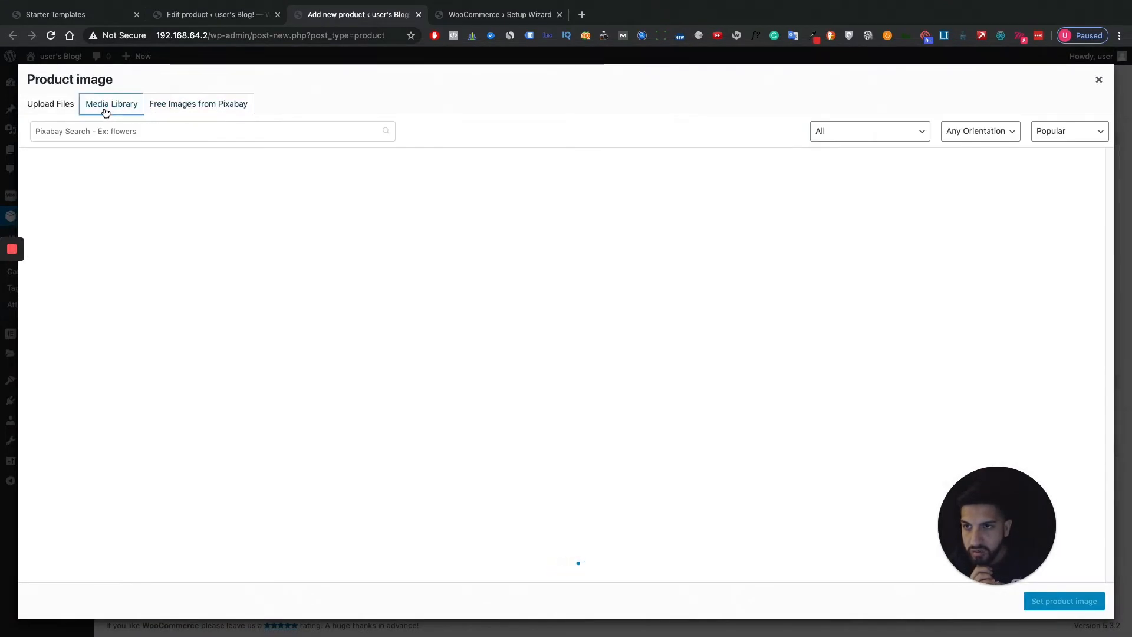
pyautogui.scroll(-1, 448, 336)
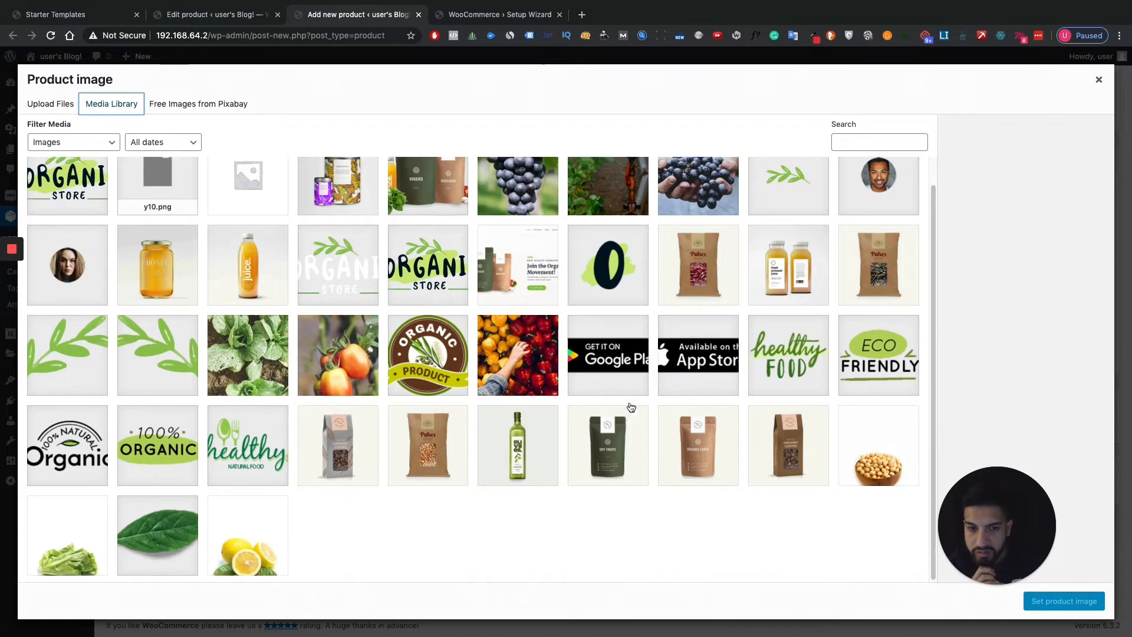
pyautogui.click(608, 447)
pyautogui.click(1064, 601)
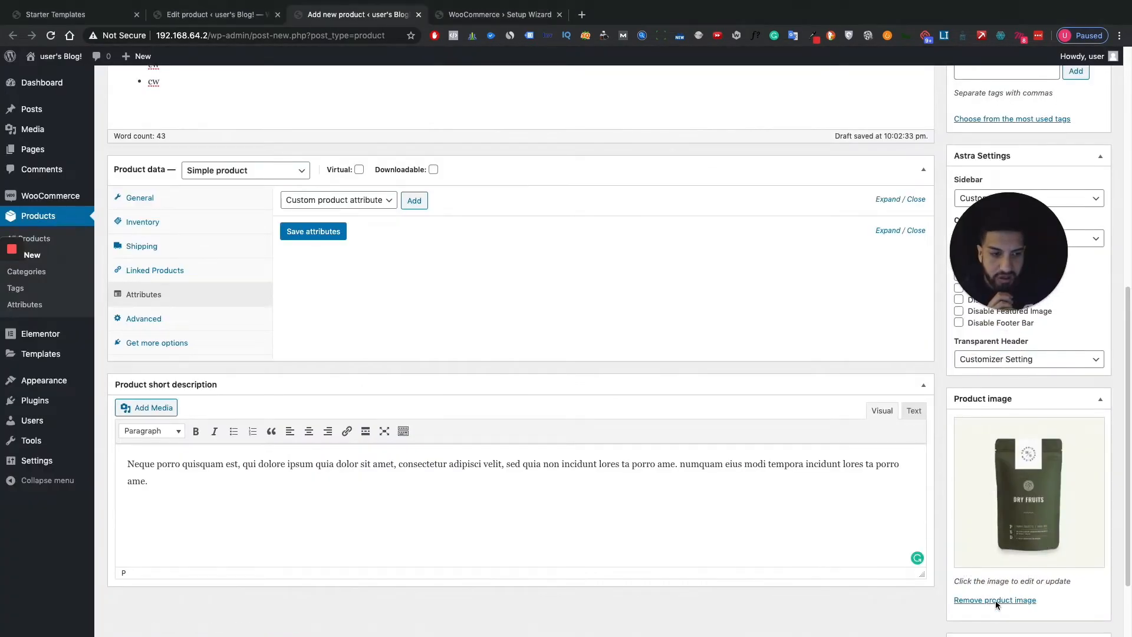
# Add the light brown pouch picture product19-free-img from the media library to the product gallery
pyautogui.scroll(-3, 1020, 480)
pyautogui.click(996, 573)
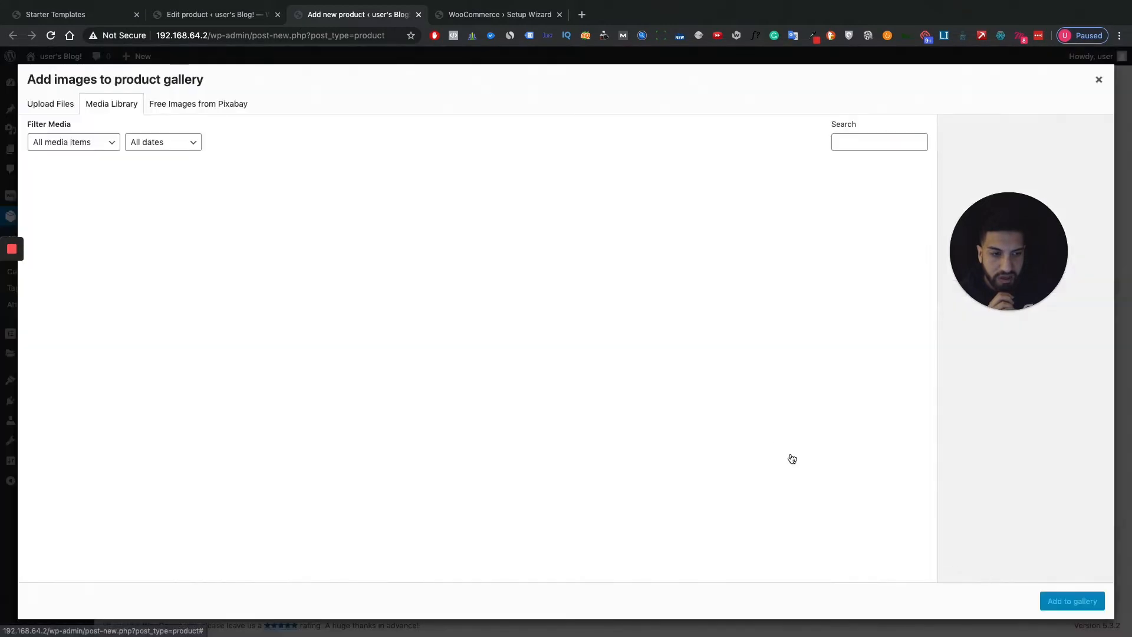
pyautogui.click(428, 473)
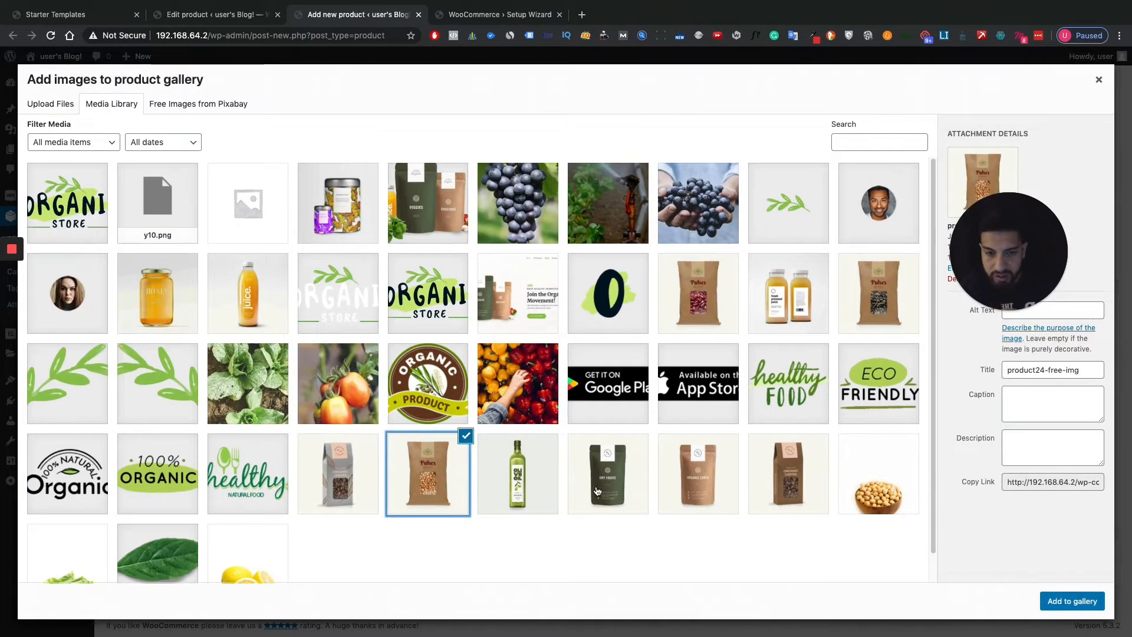
pyautogui.click(590, 481)
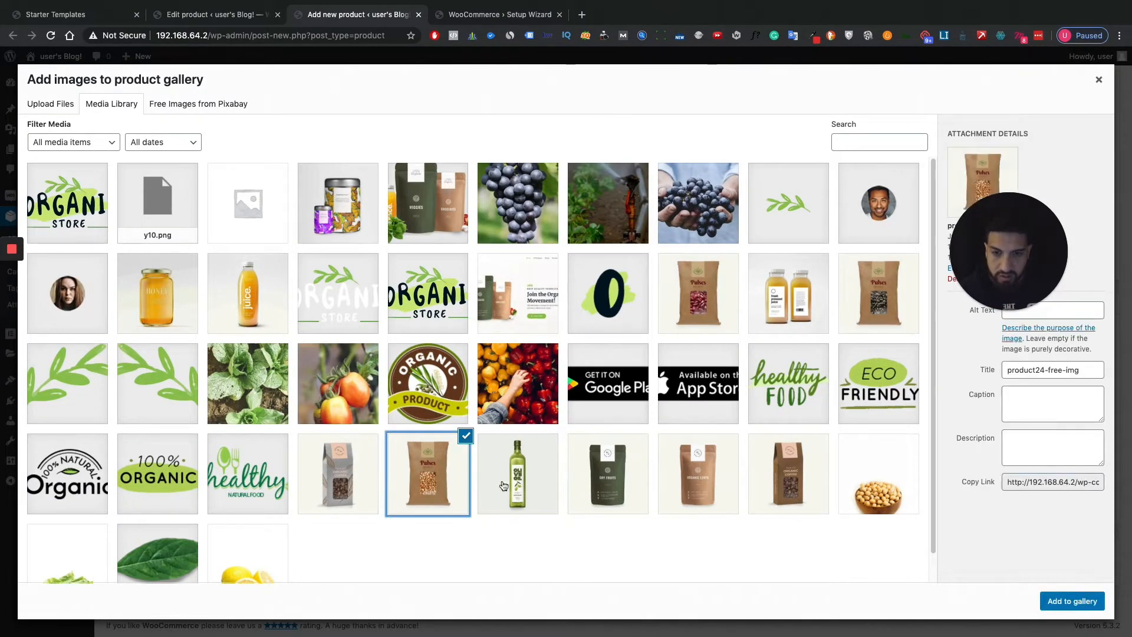
pyautogui.click(674, 485)
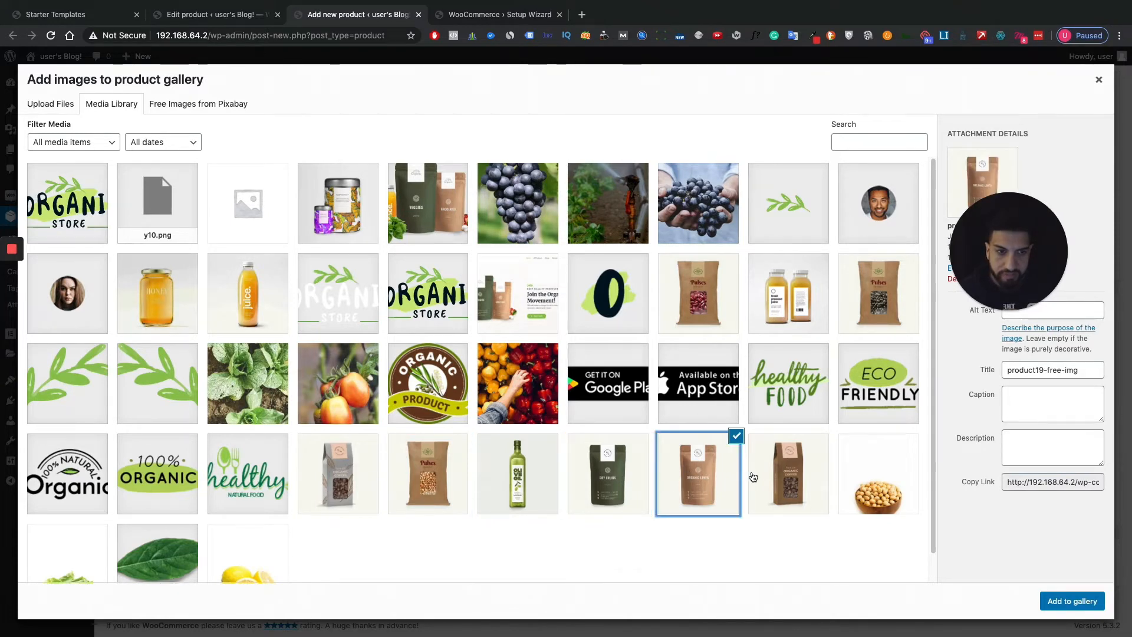
pyautogui.click(613, 485)
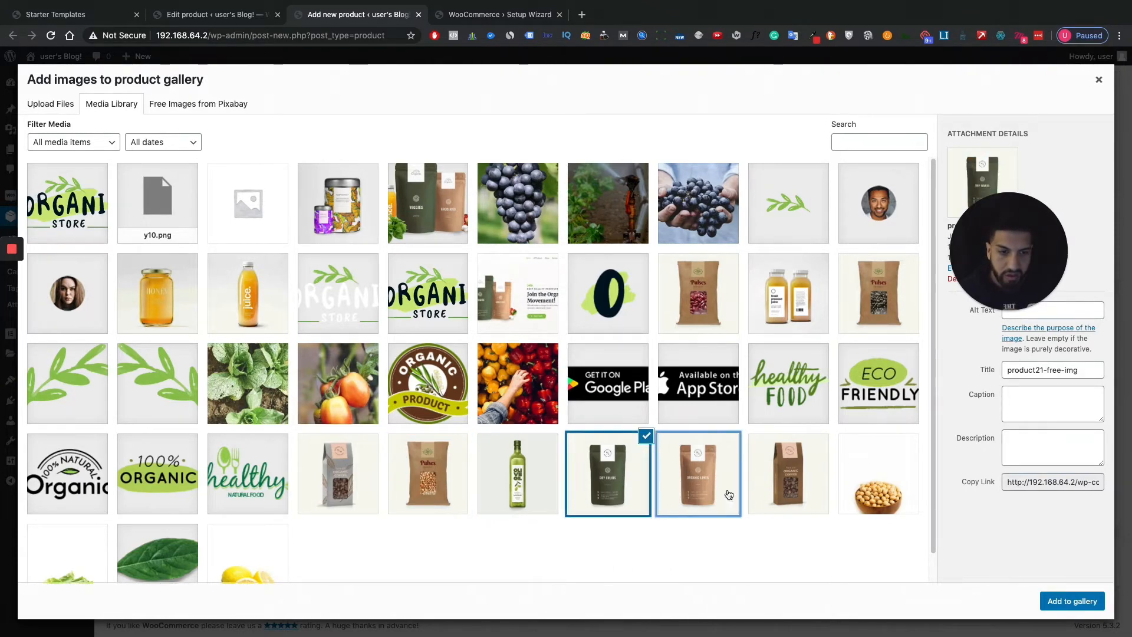
pyautogui.click(697, 475)
pyautogui.click(1071, 601)
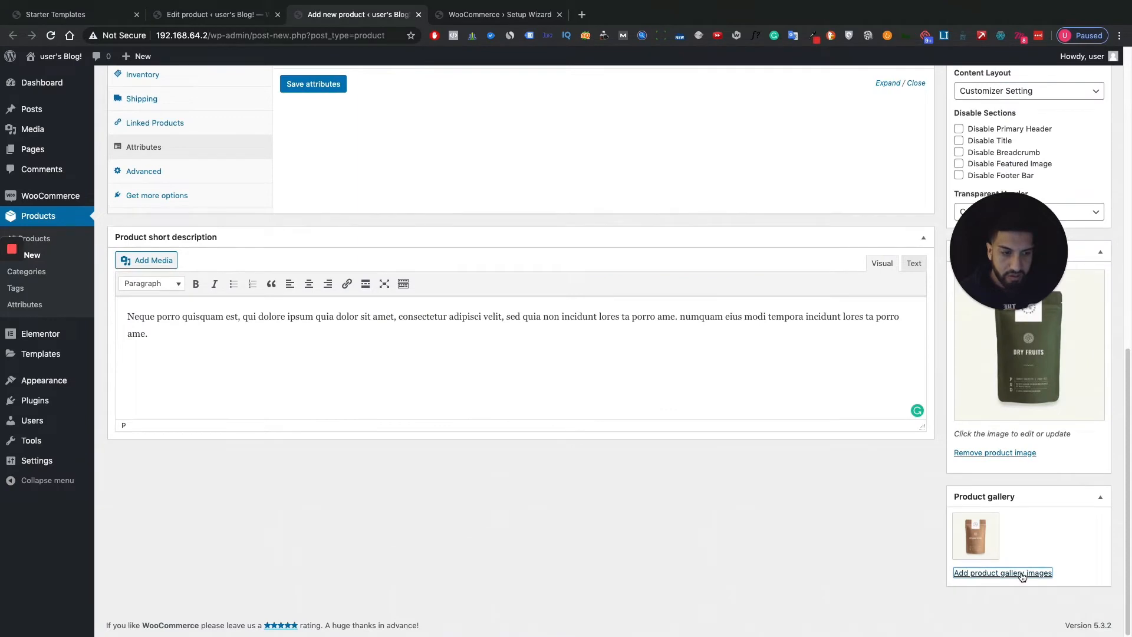
# Add the brown package picture product20-free-img and the green bottle picture to the product gallery
pyautogui.click(1022, 574)
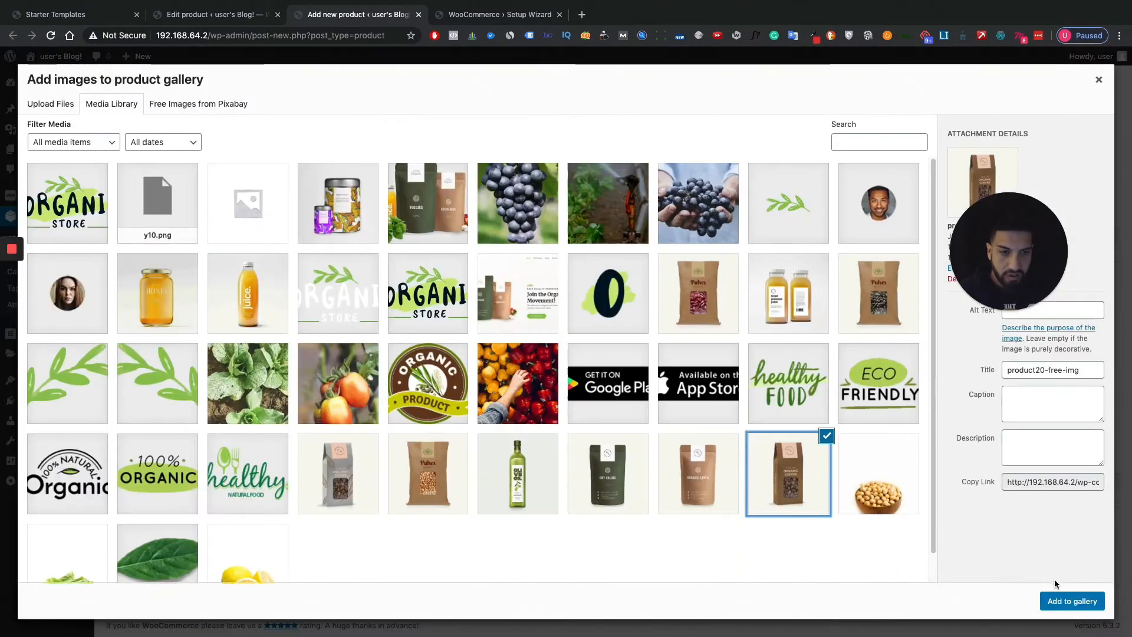
pyautogui.click(1056, 598)
pyautogui.click(1013, 574)
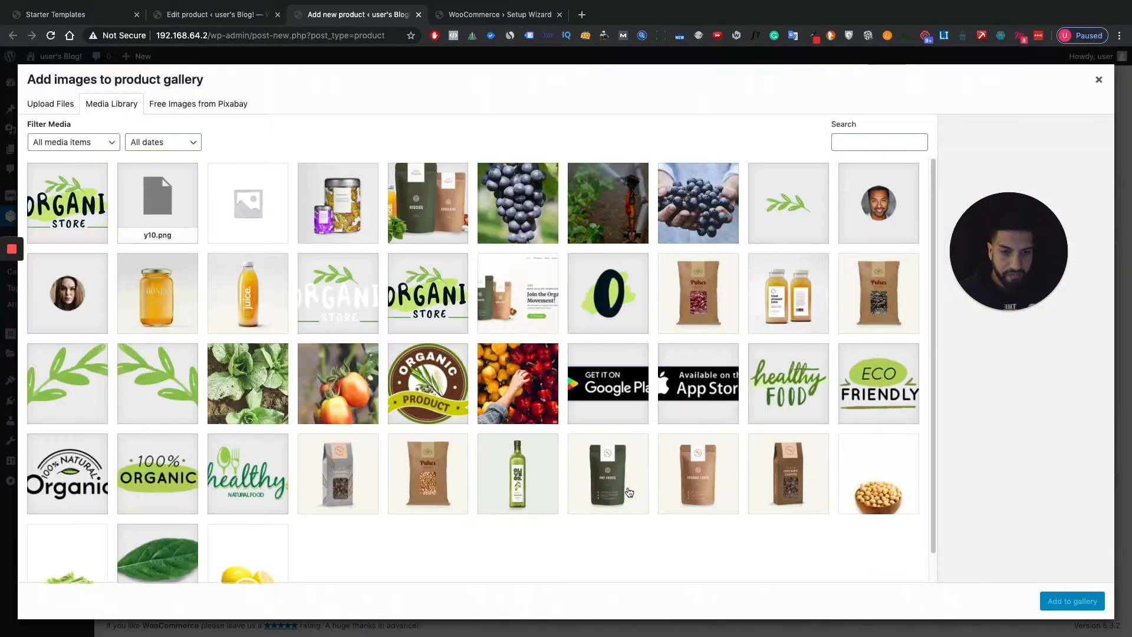
pyautogui.click(516, 469)
pyautogui.click(1072, 600)
# Look over the product form and open the fields for adding a new product category
pyautogui.scroll(6, 754, 411)
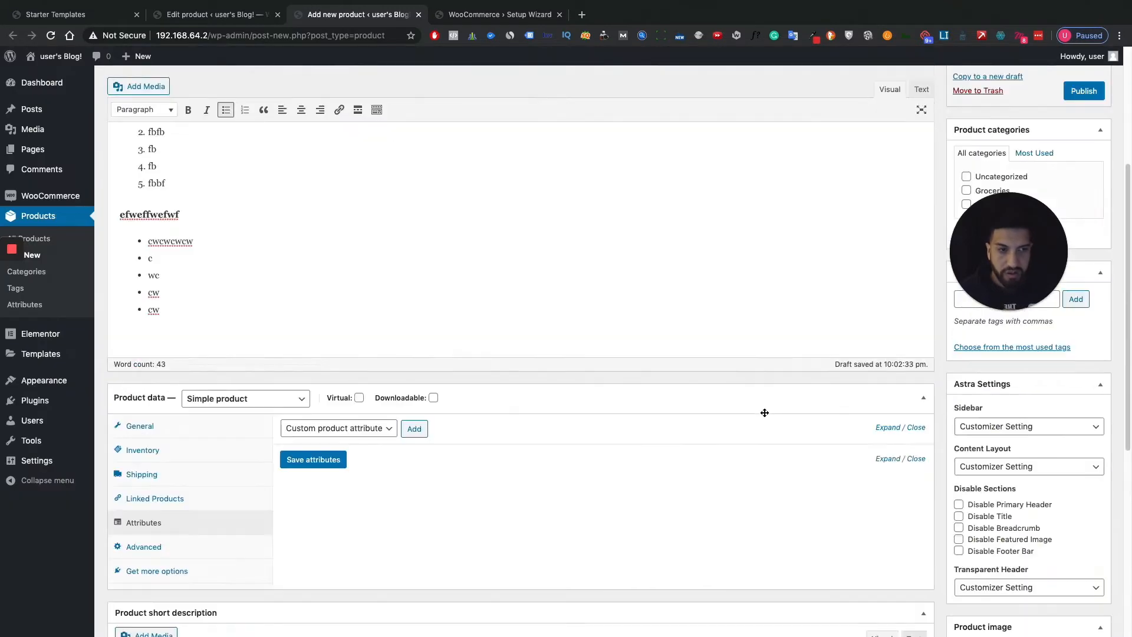
pyautogui.scroll(-4, 991, 367)
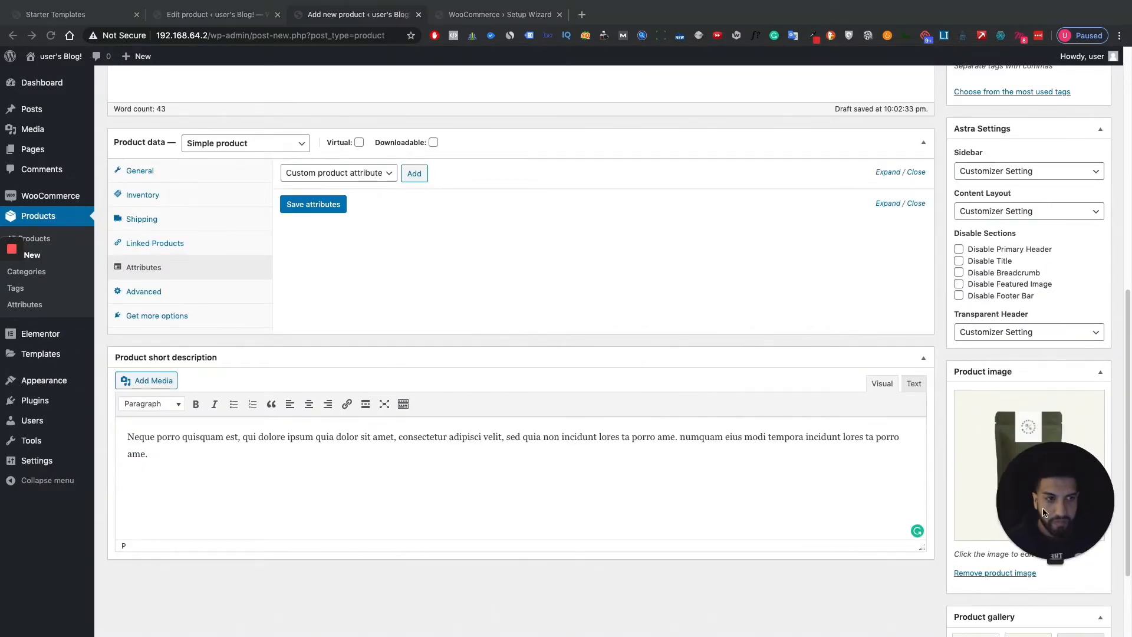
pyautogui.scroll(8, 994, 429)
pyautogui.scroll(-2, 1030, 458)
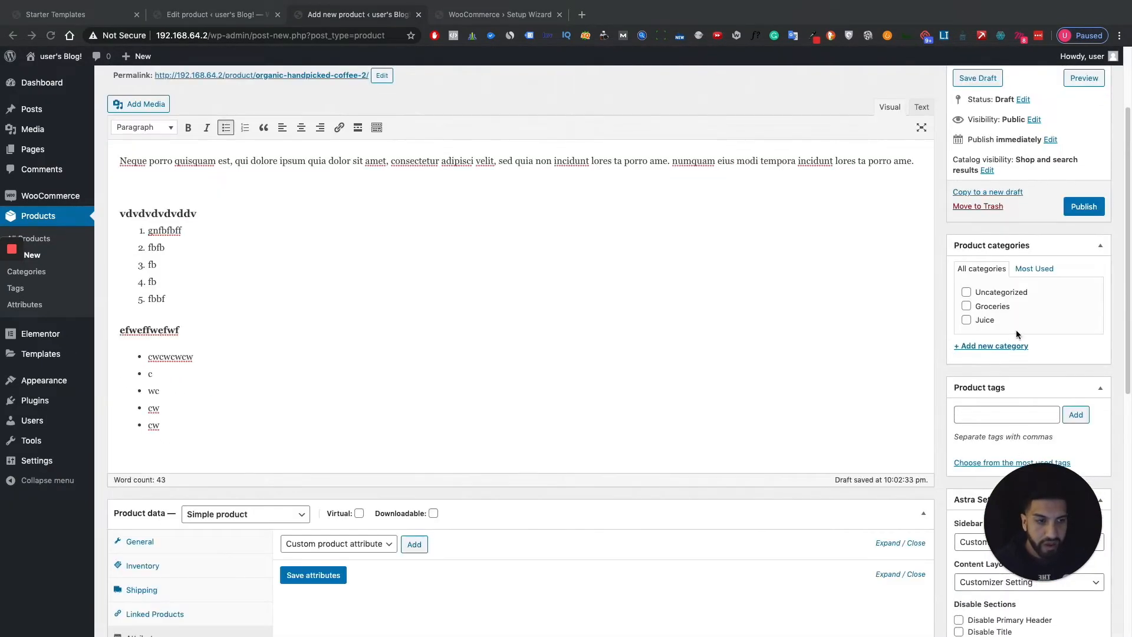
pyautogui.click(992, 351)
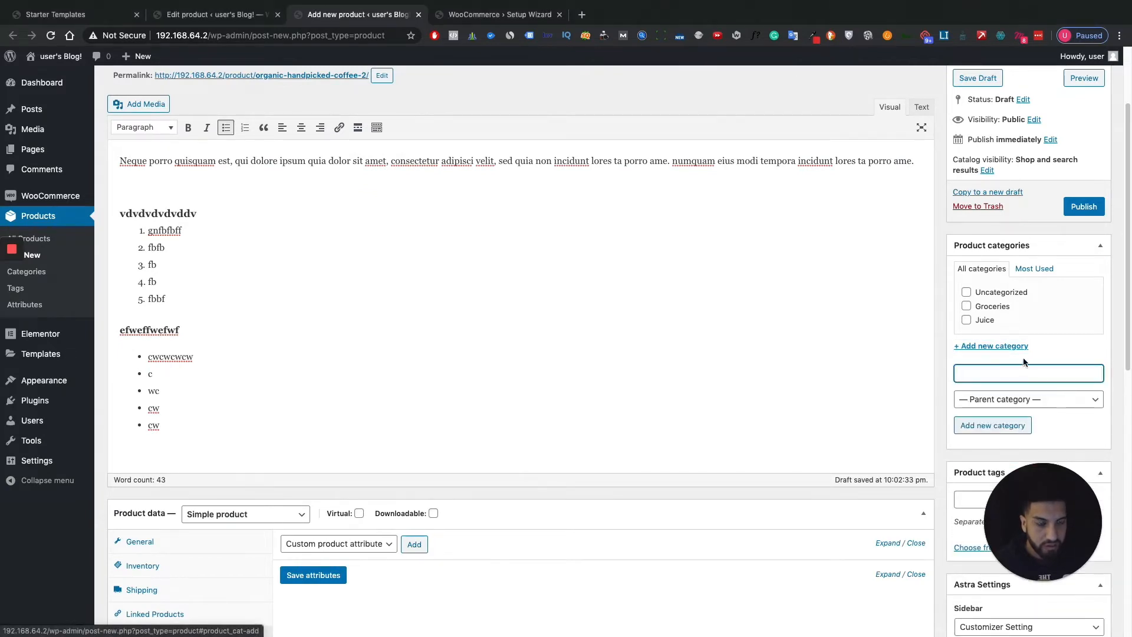
pyautogui.scroll(-8, 943, 342)
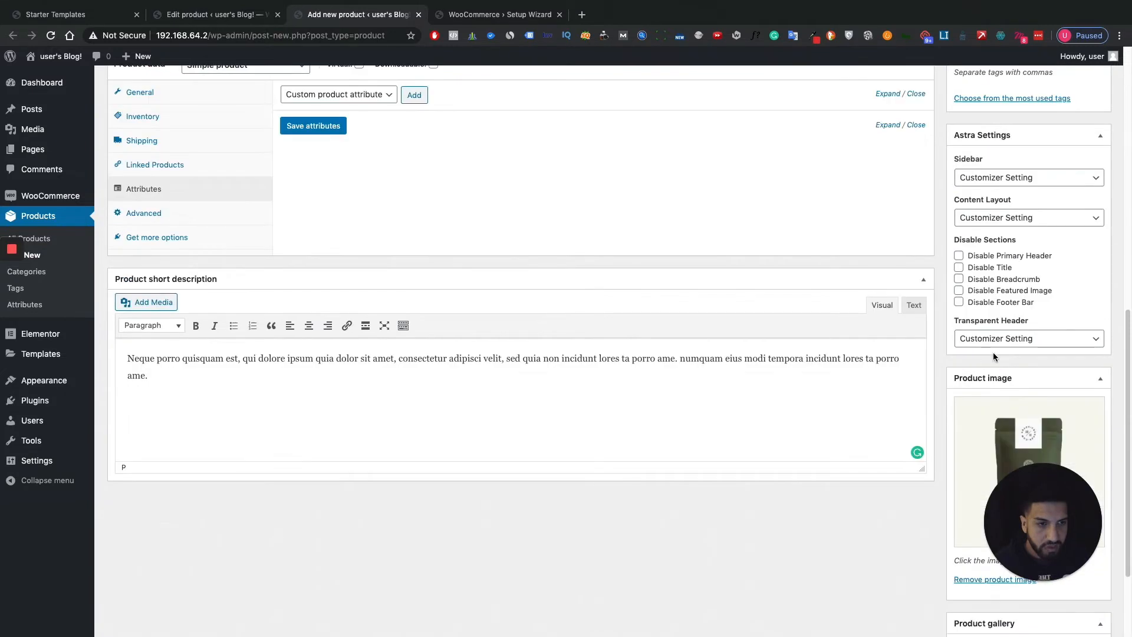
# Add a new product category named T-shirts without a parent category
pyautogui.scroll(6, 992, 357)
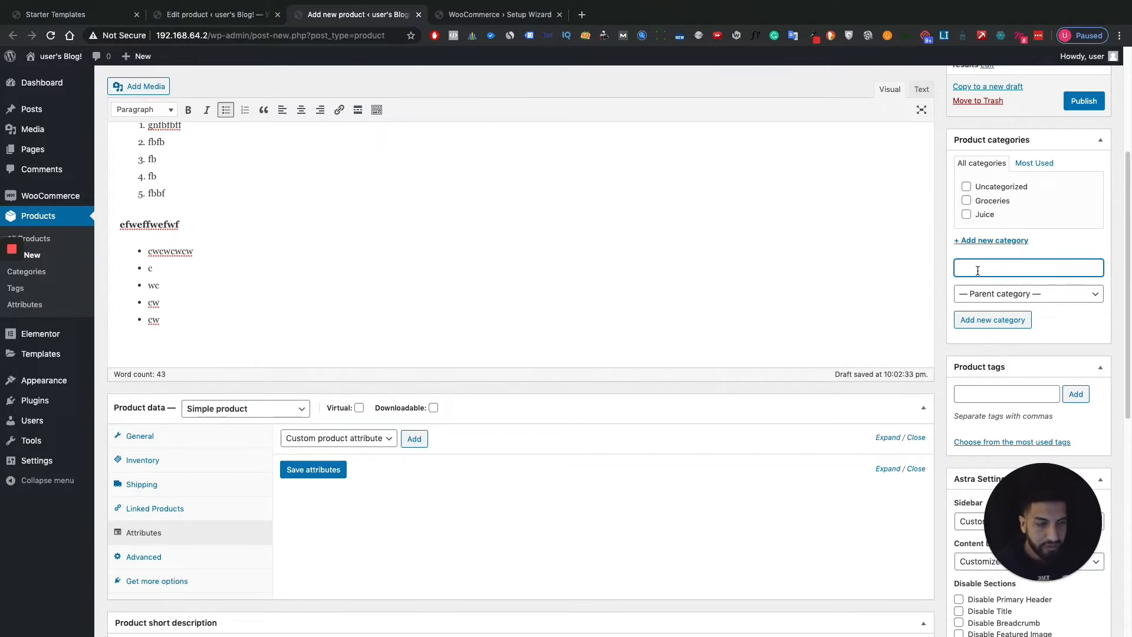
pyautogui.write('T-')
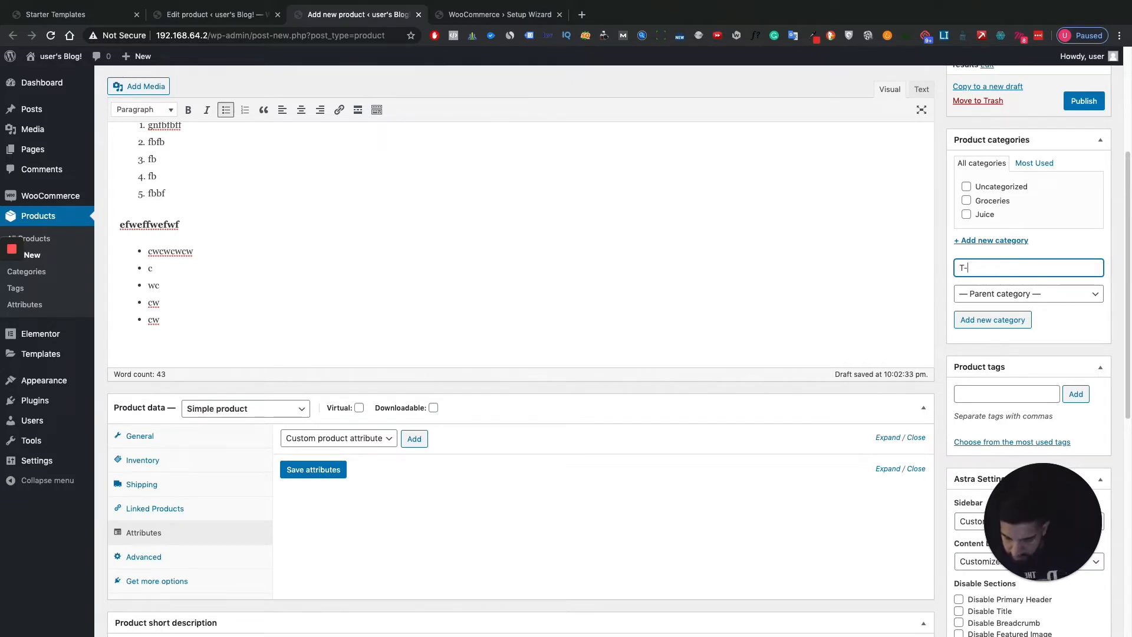
pyautogui.write('shirts')
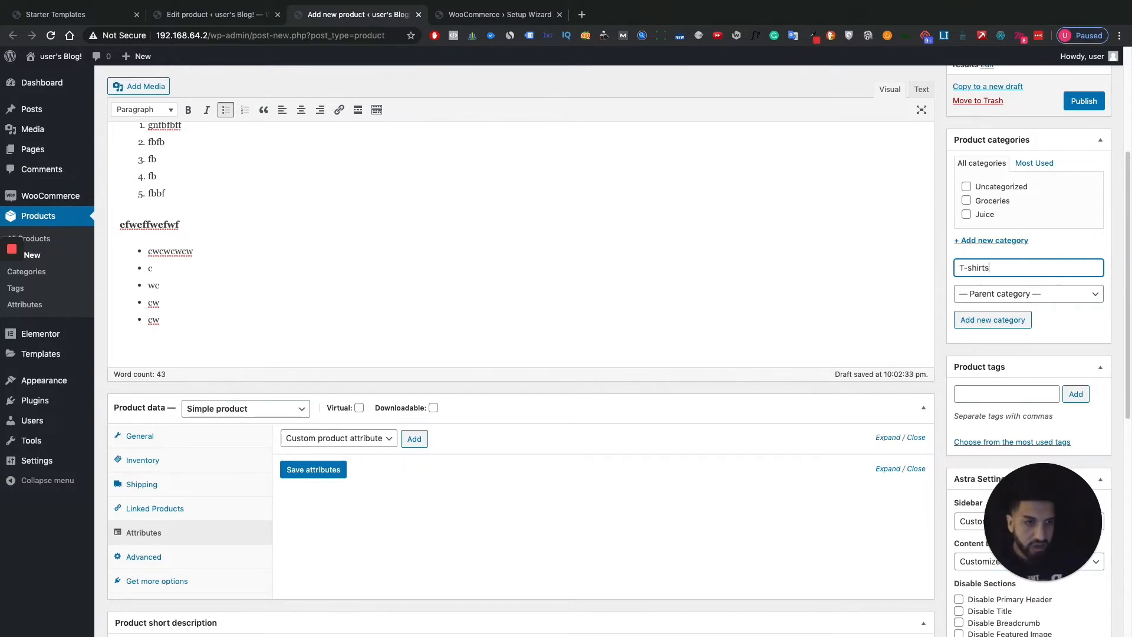
pyautogui.scroll(-7, 1069, 332)
pyautogui.scroll(8, 1068, 332)
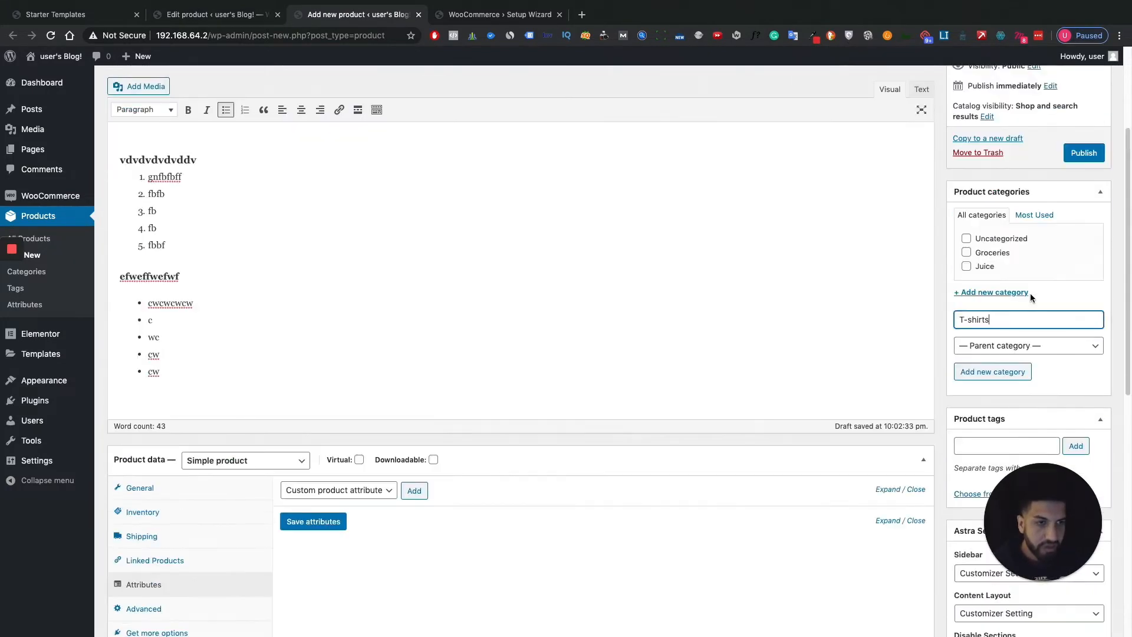
pyautogui.click(1003, 374)
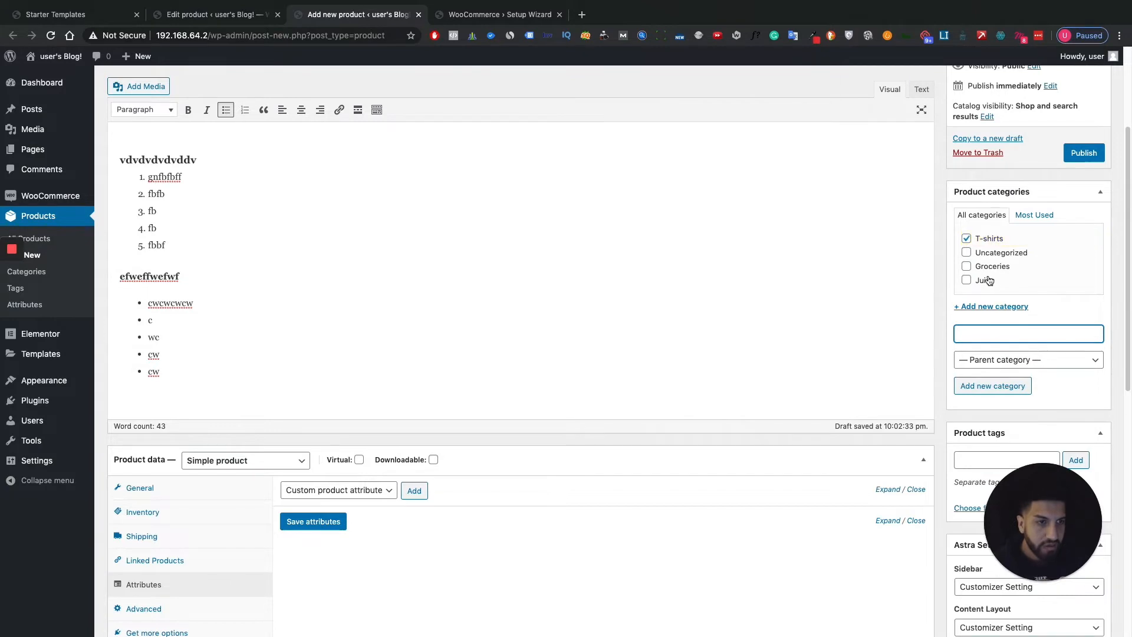
# Assign the product to the T-shirts category and publish it
pyautogui.click(966, 238)
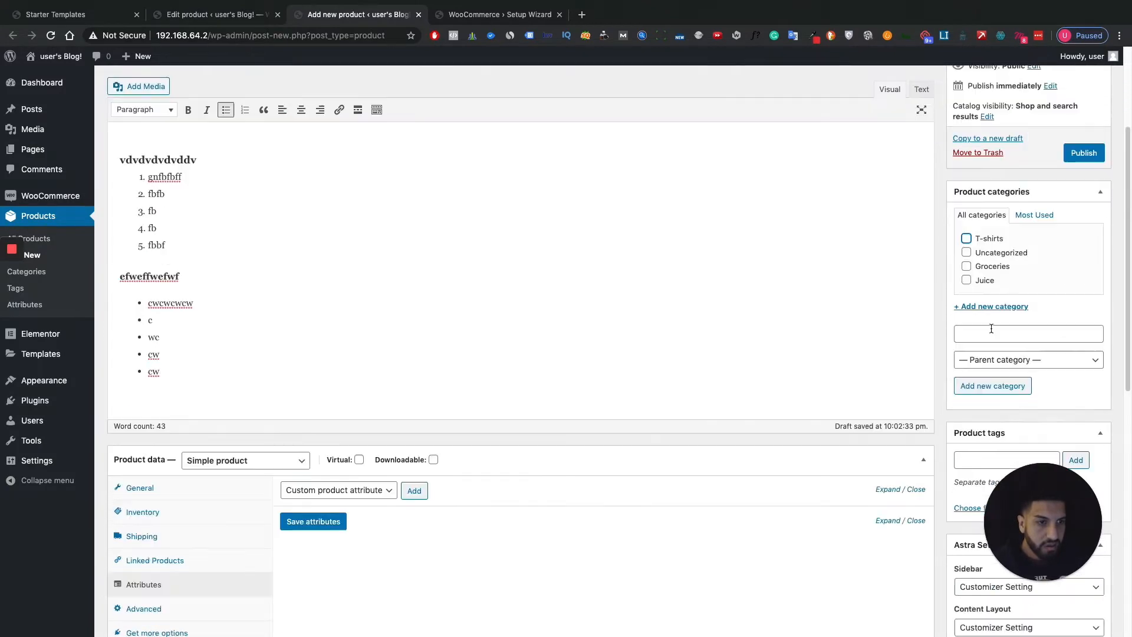
pyautogui.scroll(3, 1094, 305)
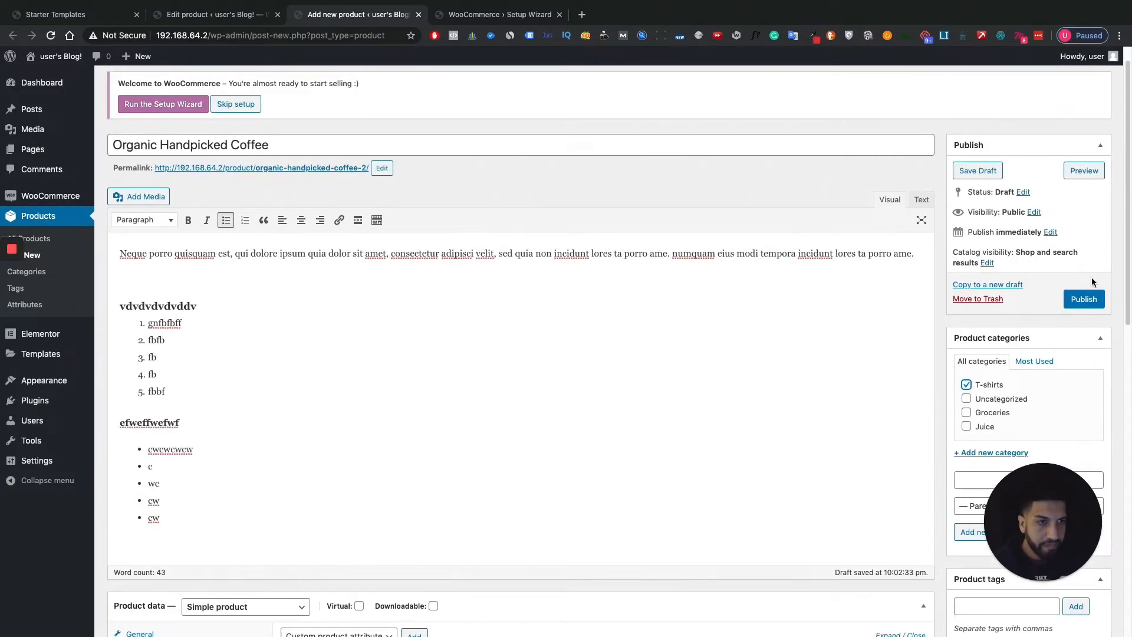
pyautogui.click(1086, 274)
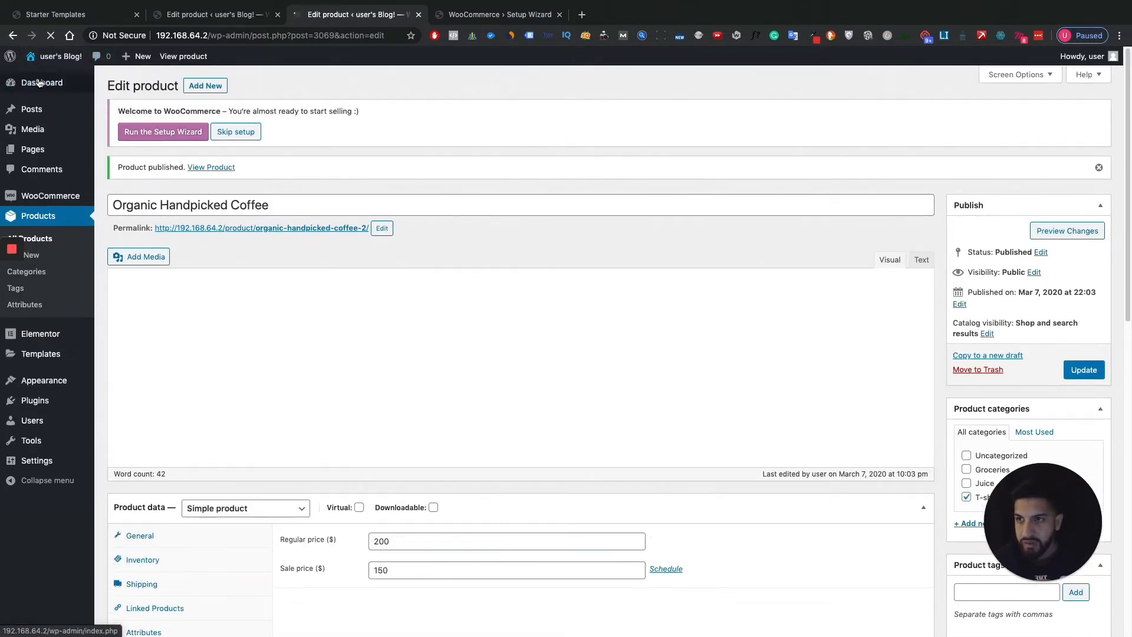
# Open the live site in a new browser tab to view the home page
pyautogui.click(39, 82)
pyautogui.moveTo(81, 68)
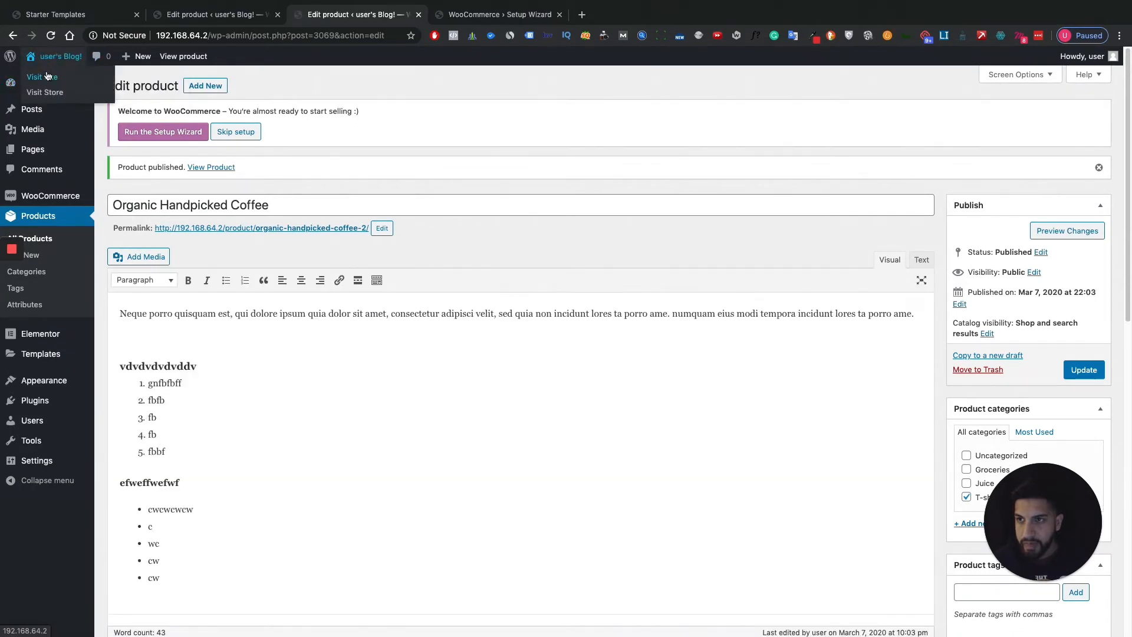
pyautogui.keyDown('super'); pyautogui.click(48, 76); pyautogui.keyUp('super')
pyautogui.click(467, 15)
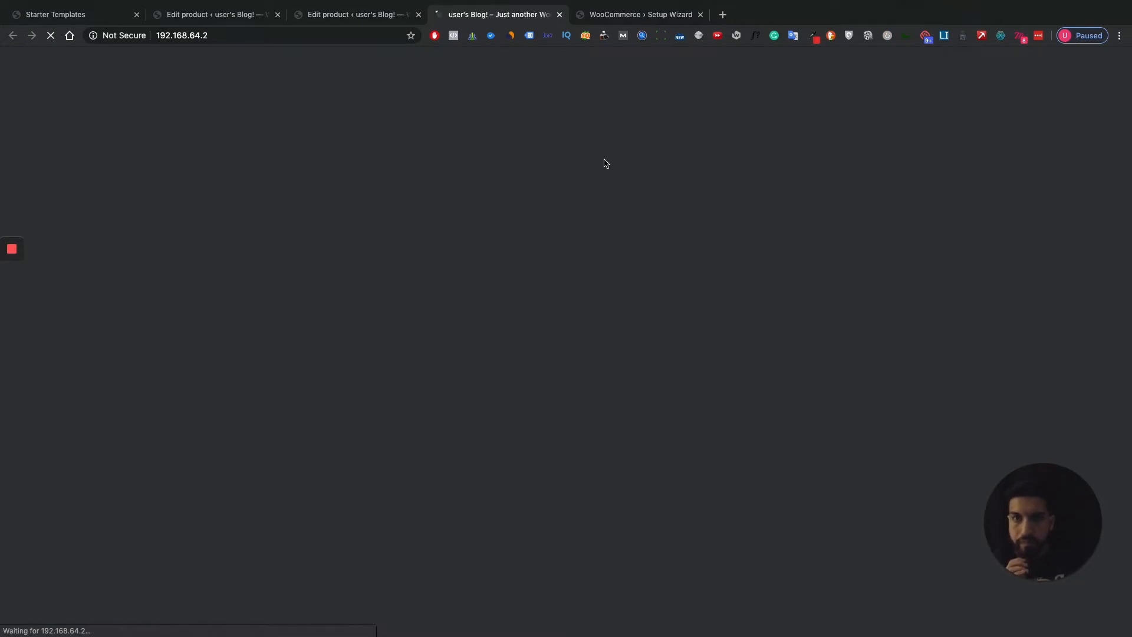
pyautogui.scroll(-15, 688, 189)
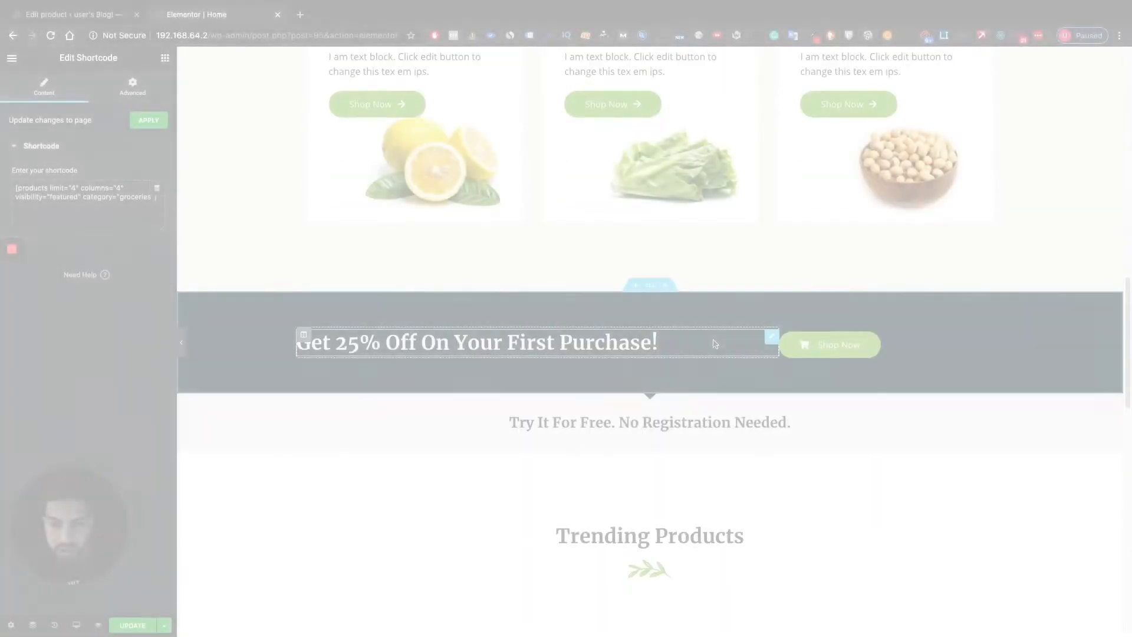
# Examine the home page in the Elementor editor, including the Trending Products and Best Selling Products sections
pyautogui.scroll(-6, 713, 341)
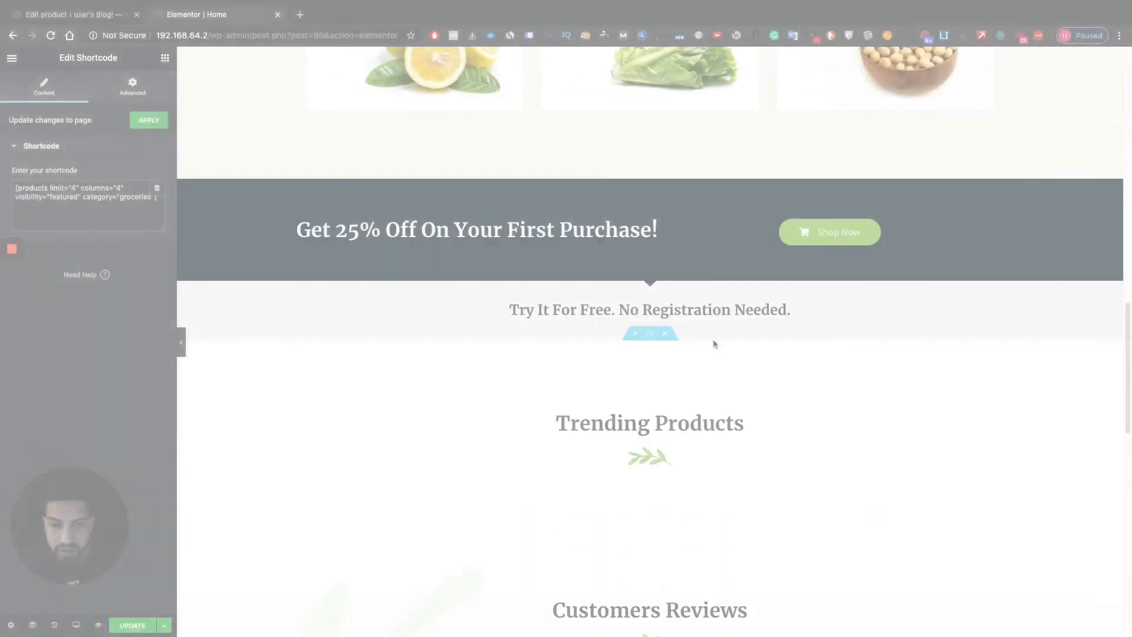
pyautogui.scroll(2, 712, 340)
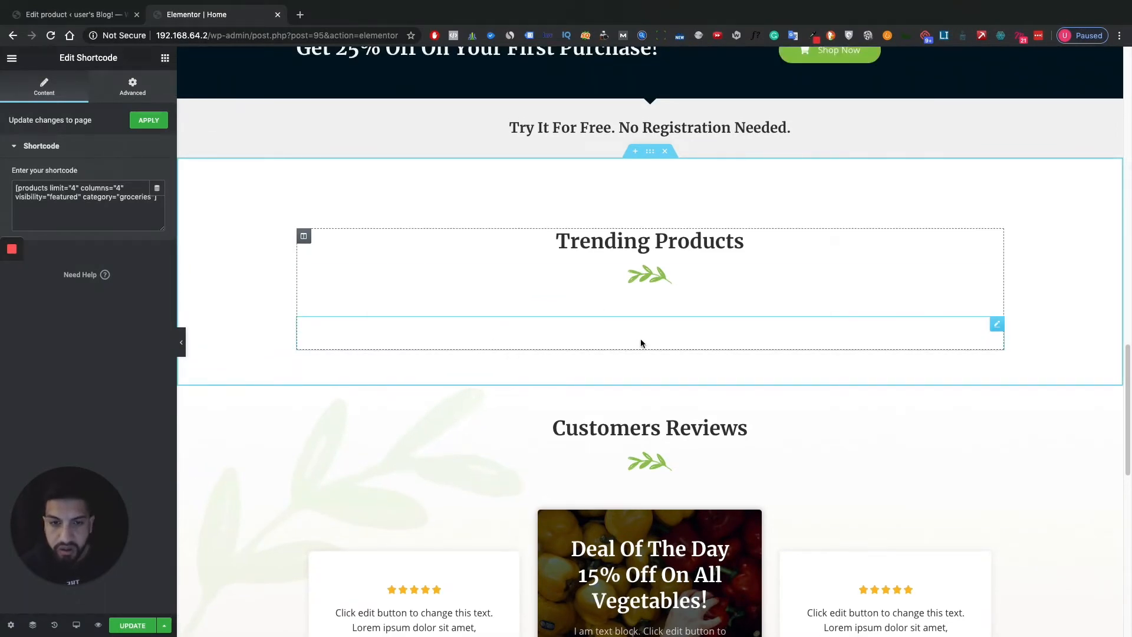
pyautogui.scroll(11, 626, 336)
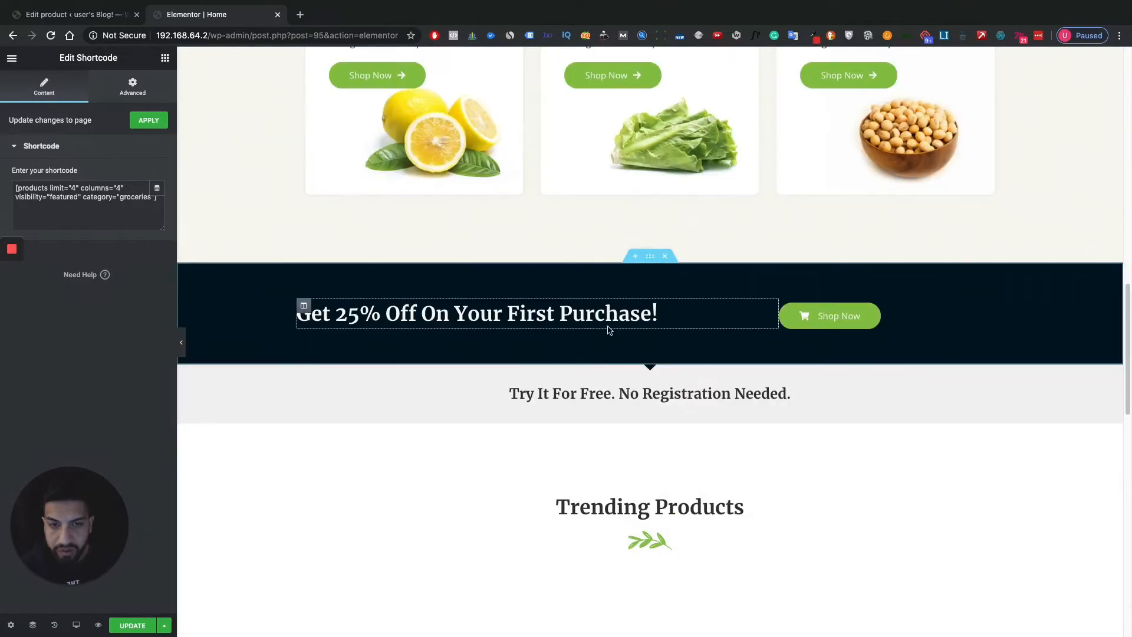
pyautogui.scroll(1, 423, 239)
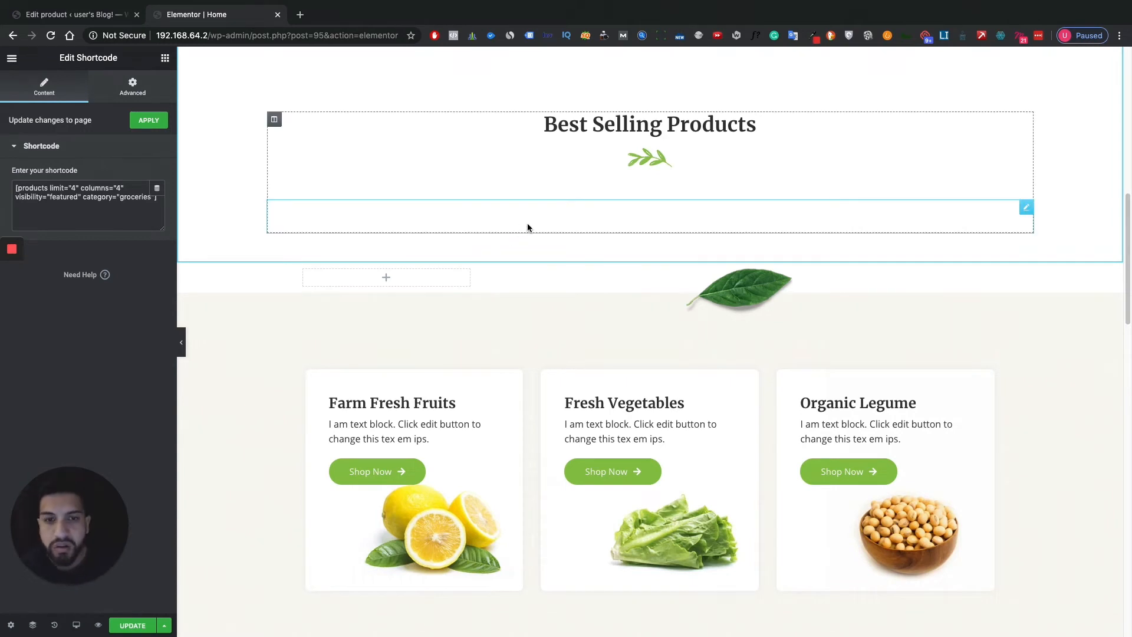
pyautogui.scroll(4, 567, 224)
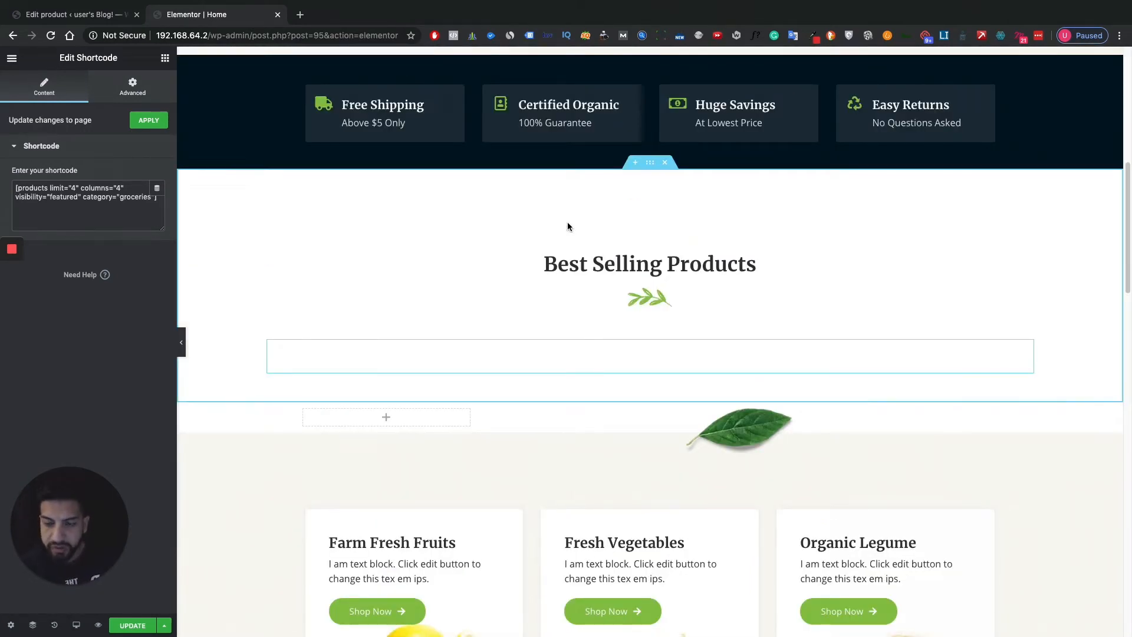
pyautogui.scroll(6, 568, 227)
pyautogui.scroll(5, 564, 227)
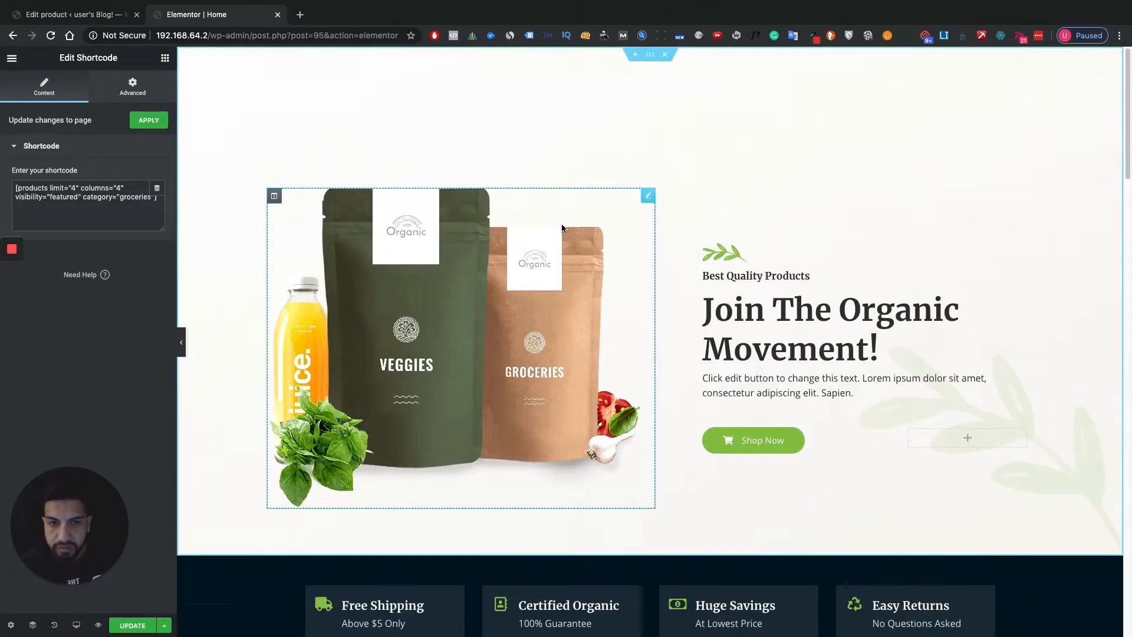
pyautogui.scroll(-10, 561, 227)
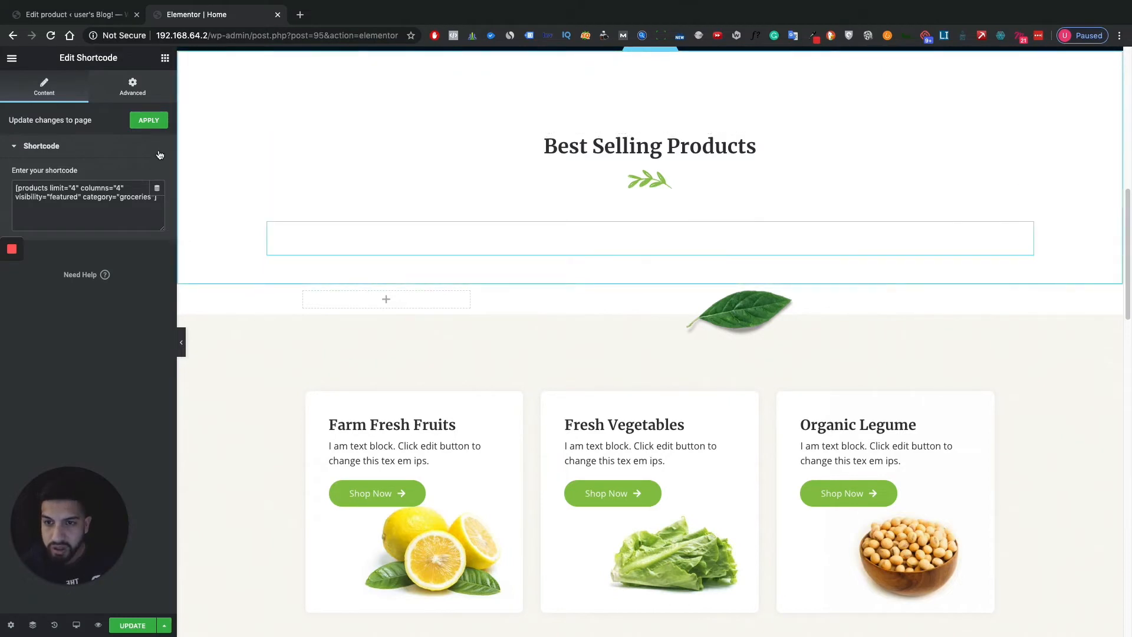
# Return to the WordPress dashboard and open the page for adding new plugins
pyautogui.click(67, 15)
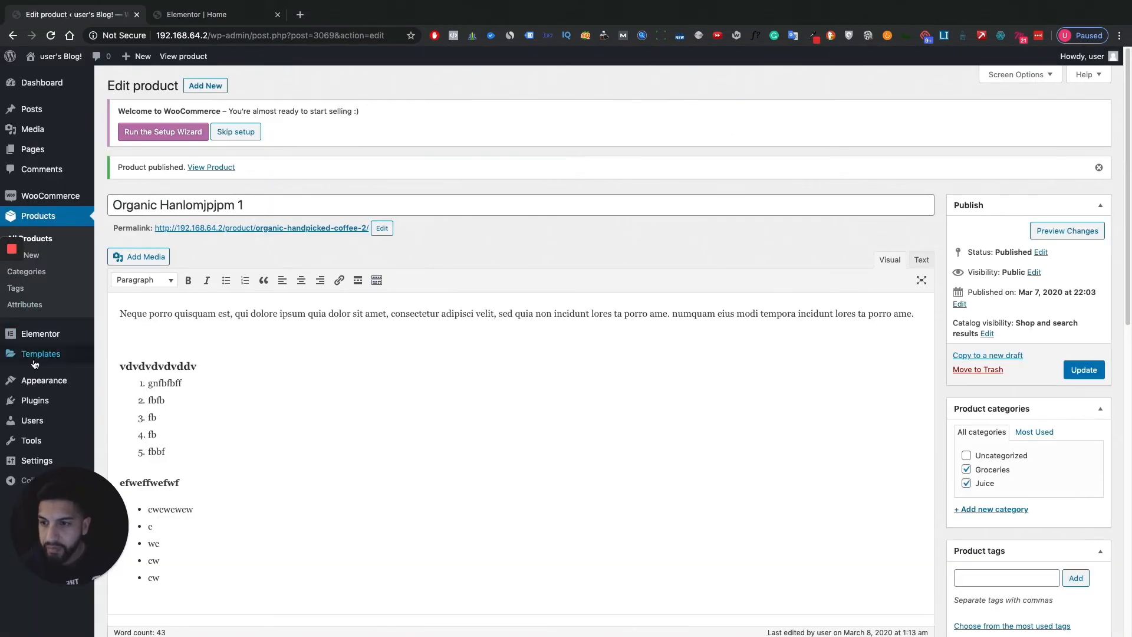
pyautogui.click(35, 401)
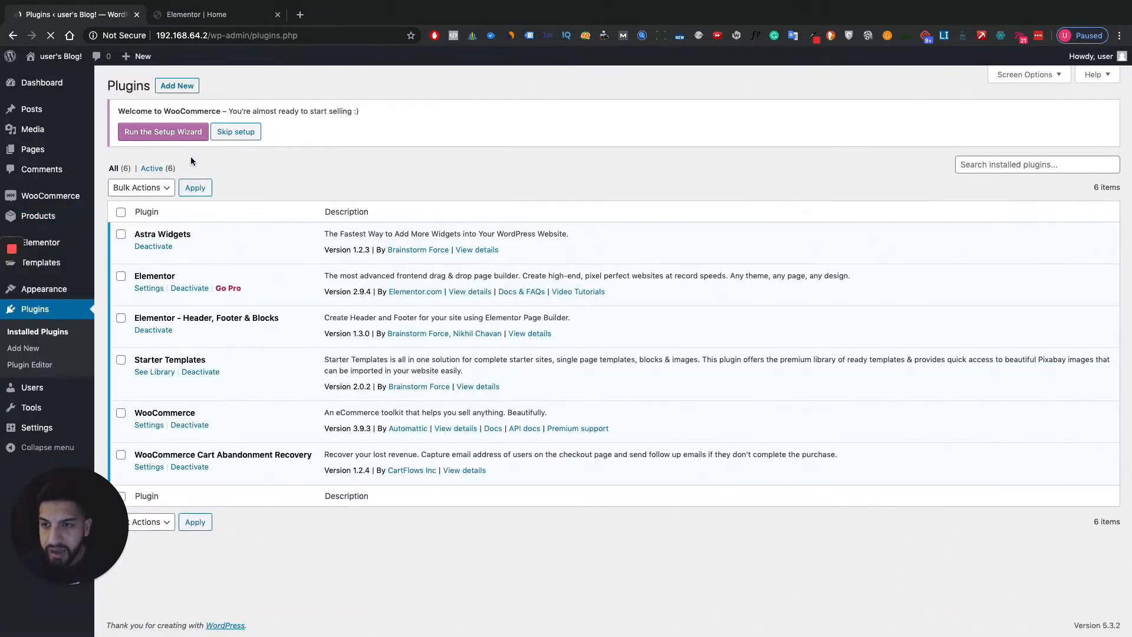
pyautogui.click(180, 86)
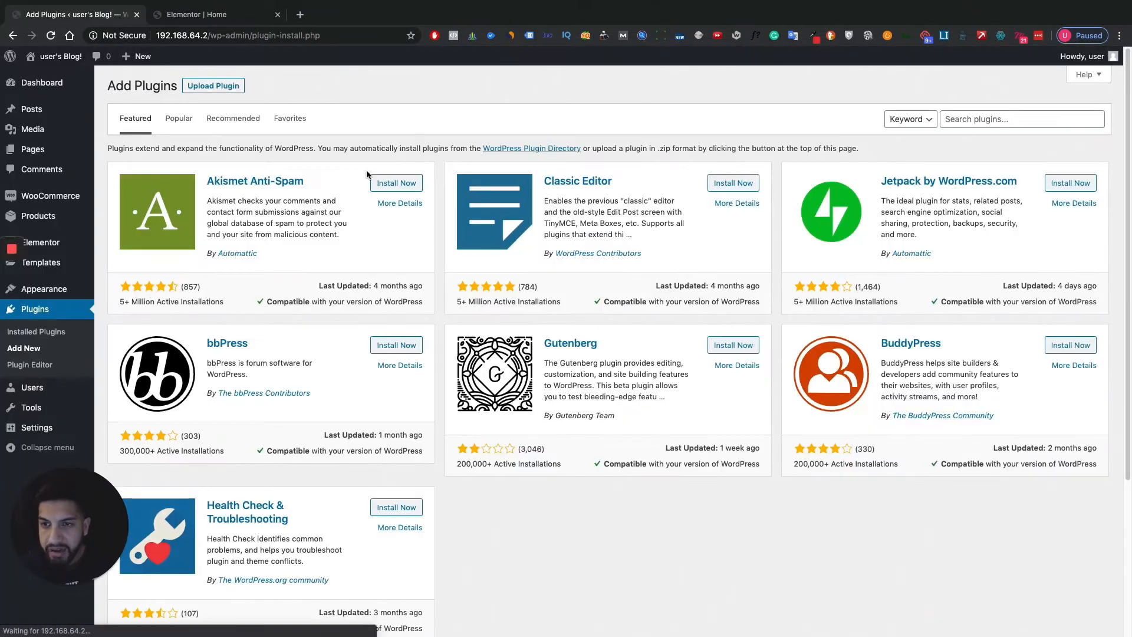
# Search the plugin directory for "elementor product slider"
pyautogui.click(1043, 120)
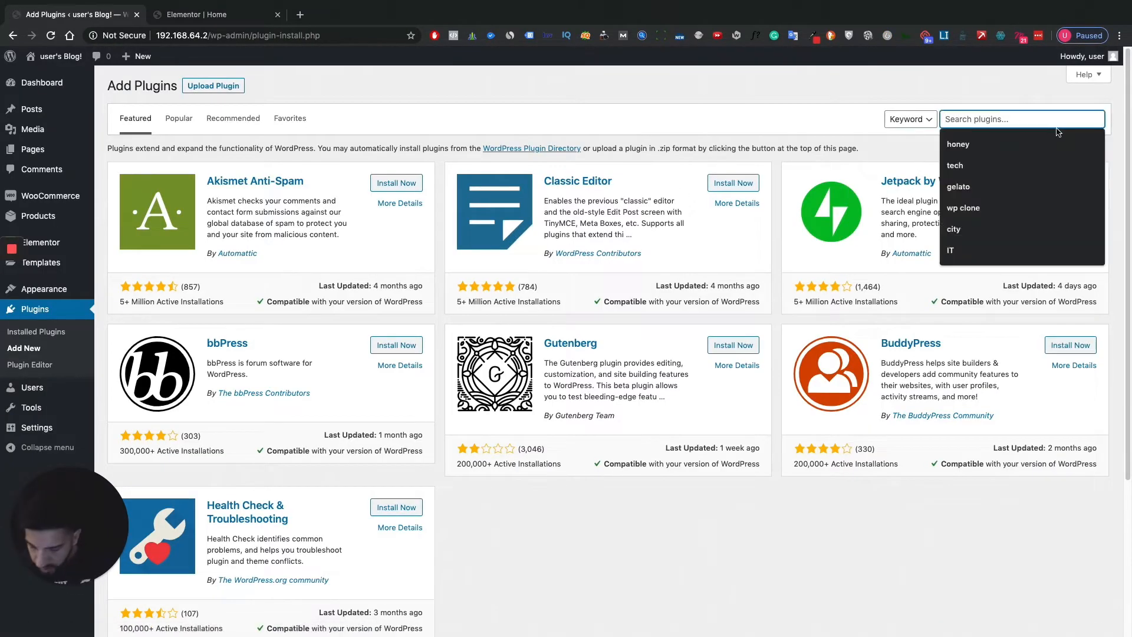
pyautogui.write('elemenr')
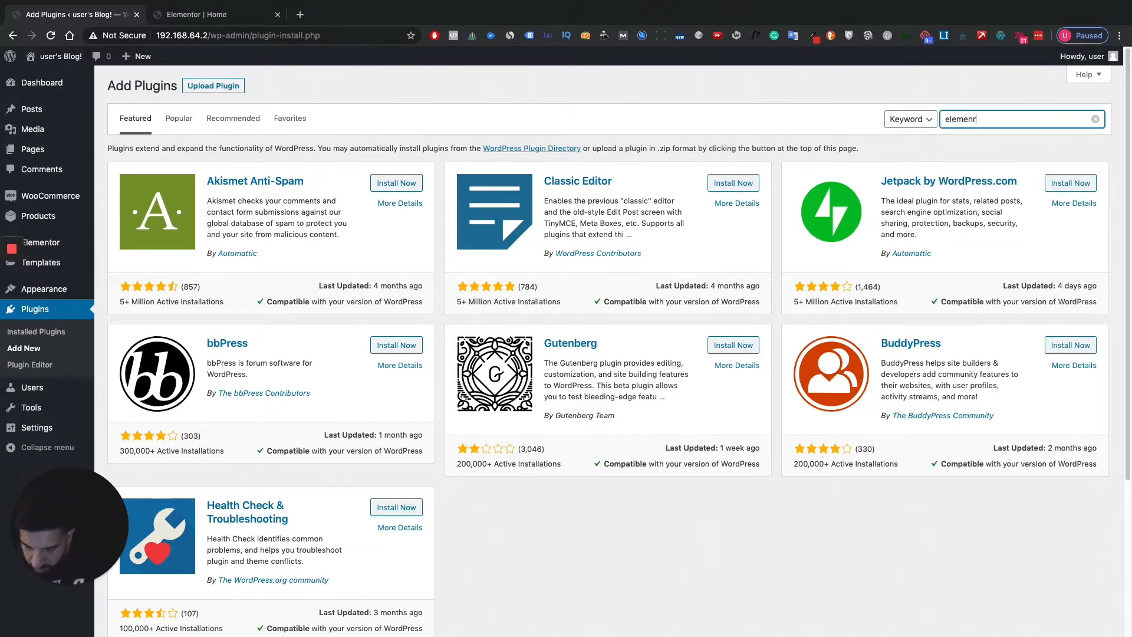
pyautogui.press('BackSpace')
pyautogui.write('tor ')
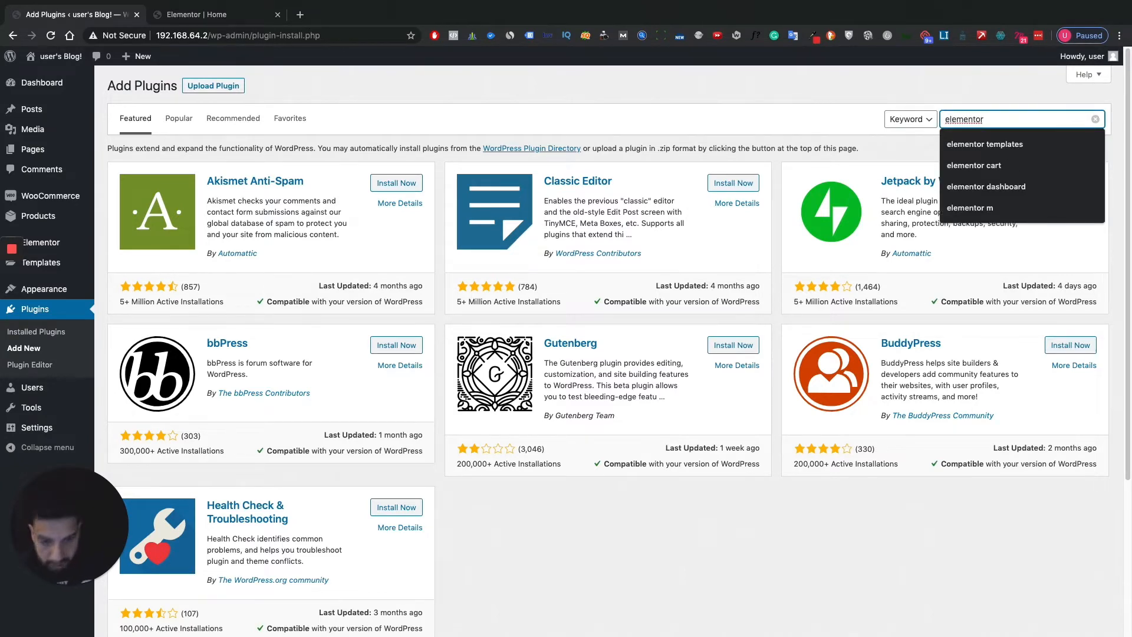
pyautogui.write('slide=')
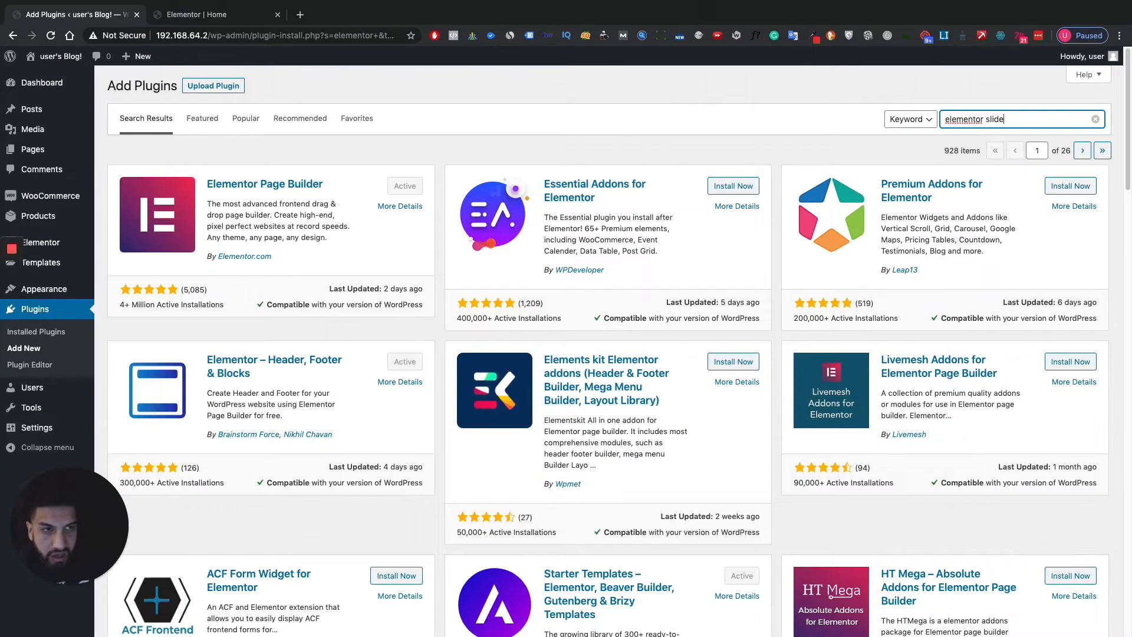
pyautogui.press('BackSpace')
pyautogui.write('product')
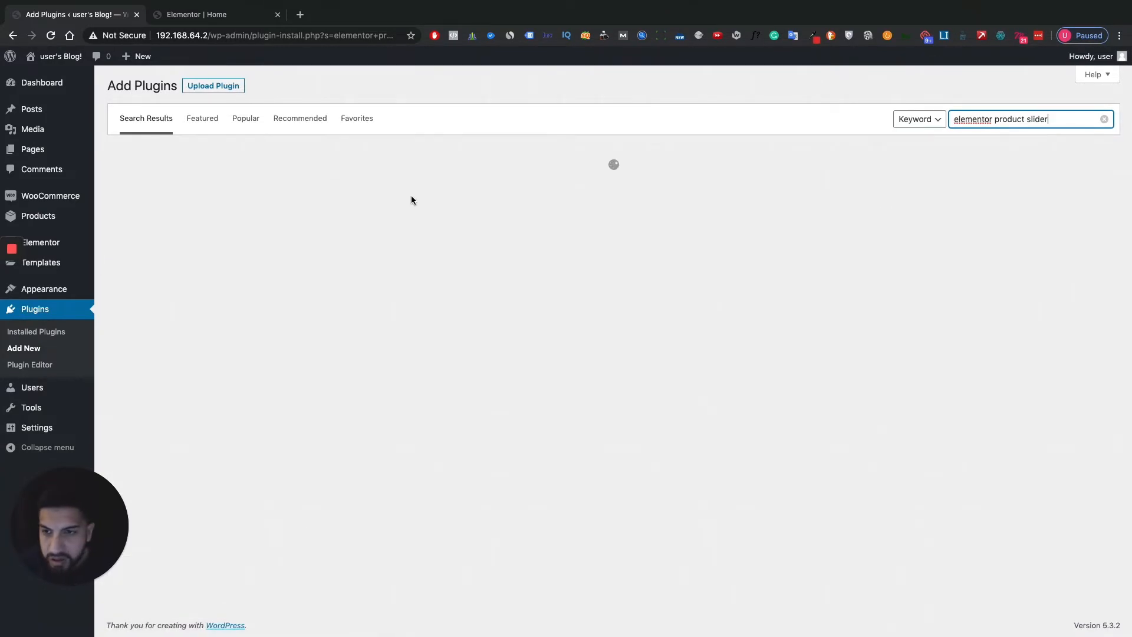
# Install and activate the WooLentor – WooCommerce Elementor Addons + Builder plugin from the search results
pyautogui.scroll(-3, 448, 321)
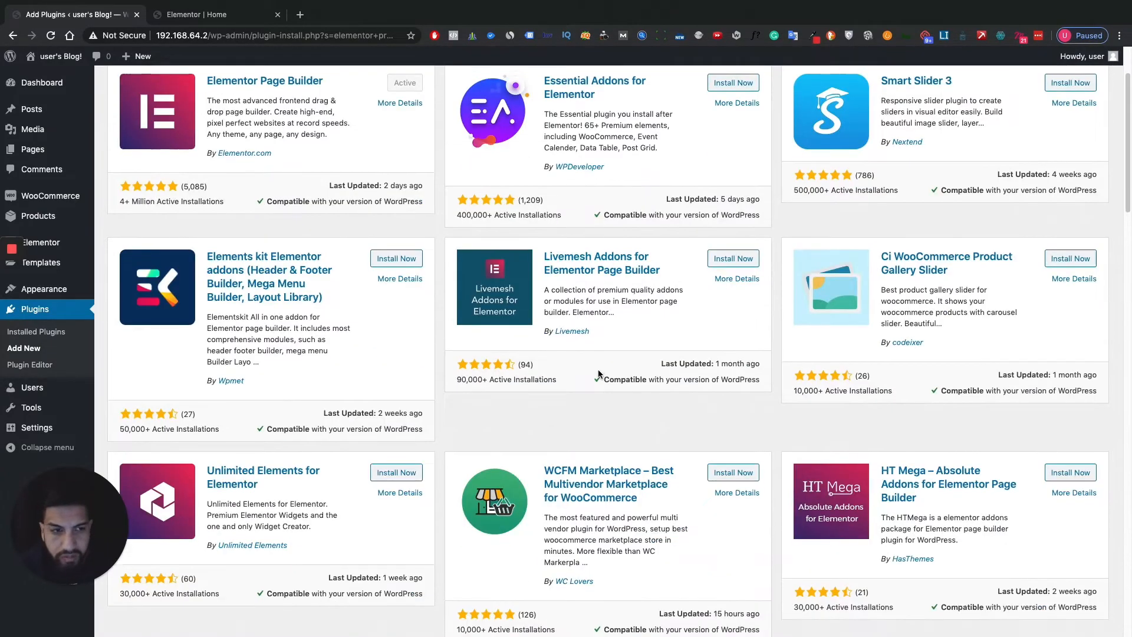
pyautogui.scroll(-3, 691, 419)
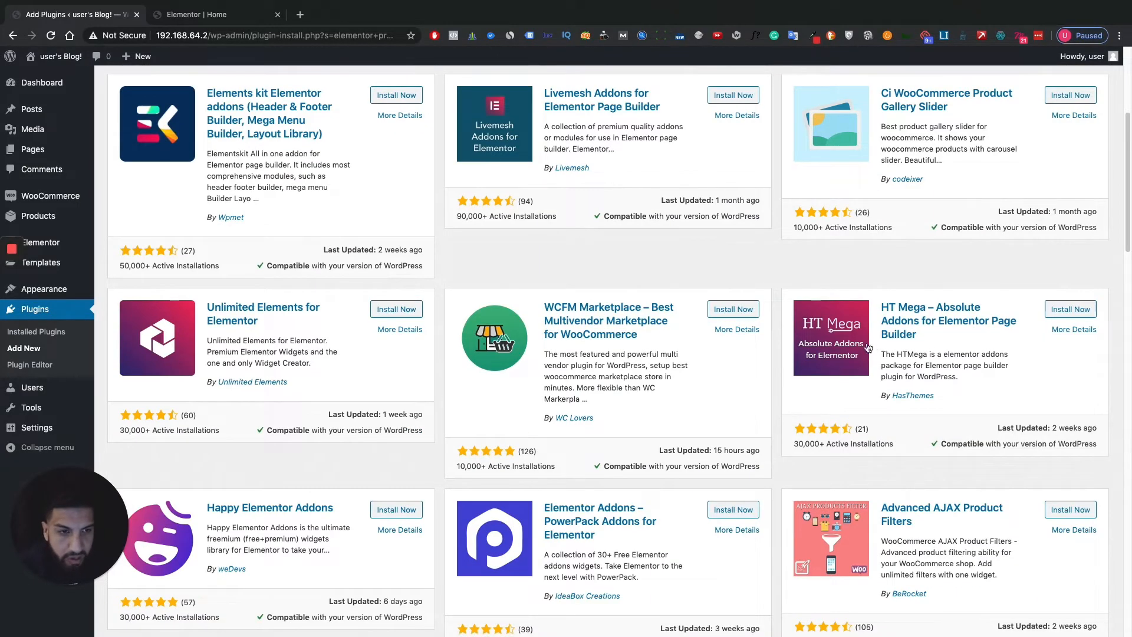
pyautogui.scroll(-6, 868, 347)
pyautogui.scroll(-1, 322, 427)
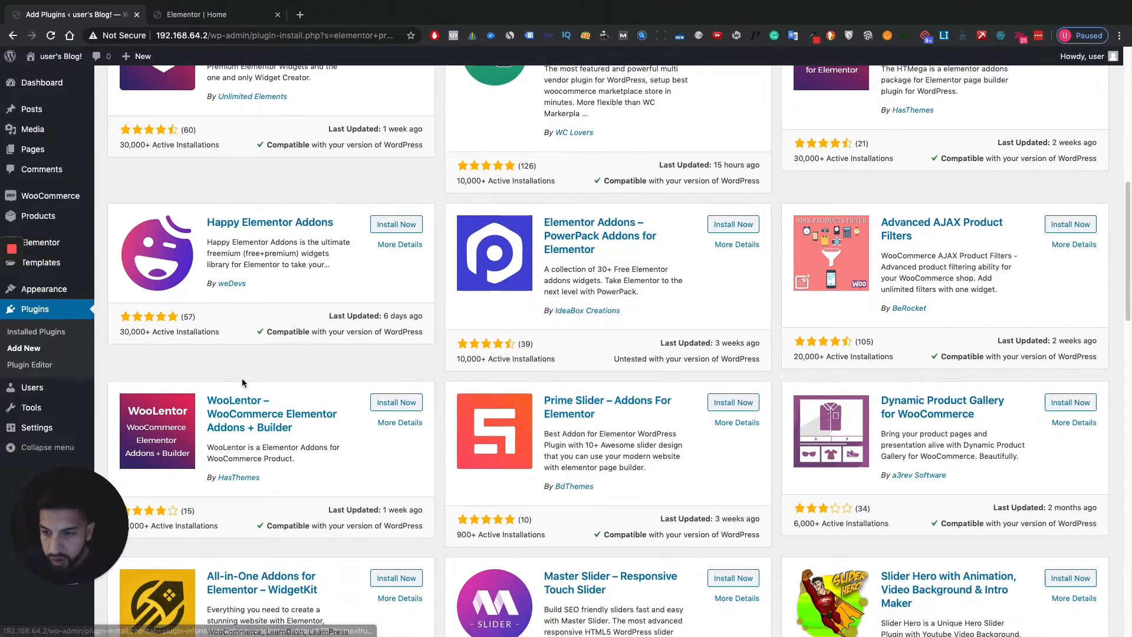
pyautogui.scroll(-1, 261, 383)
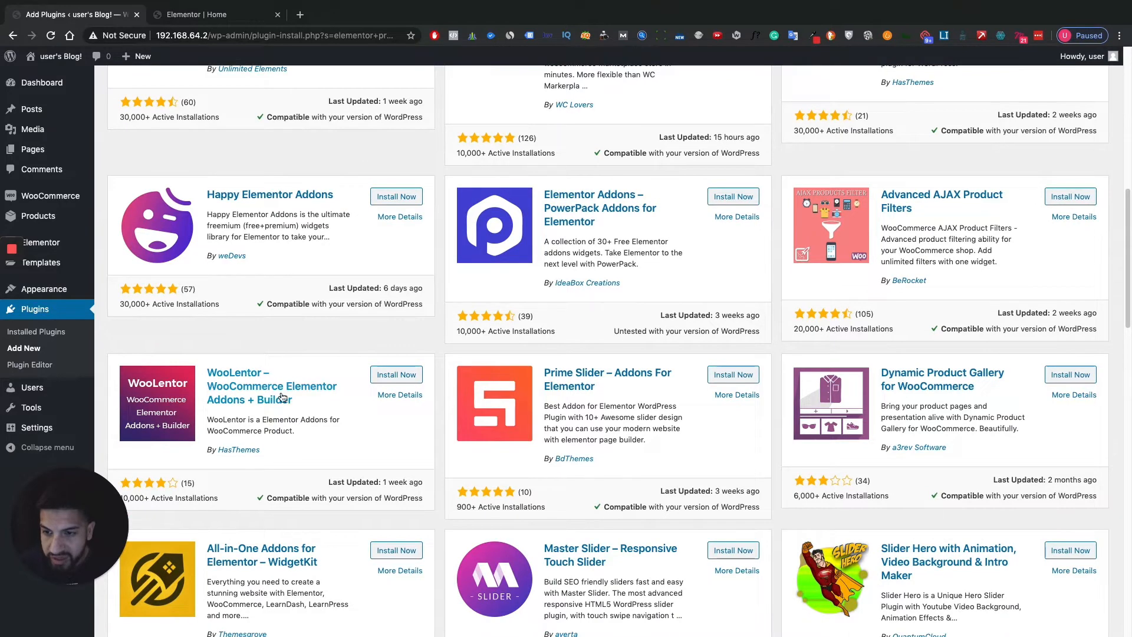
pyautogui.click(395, 381)
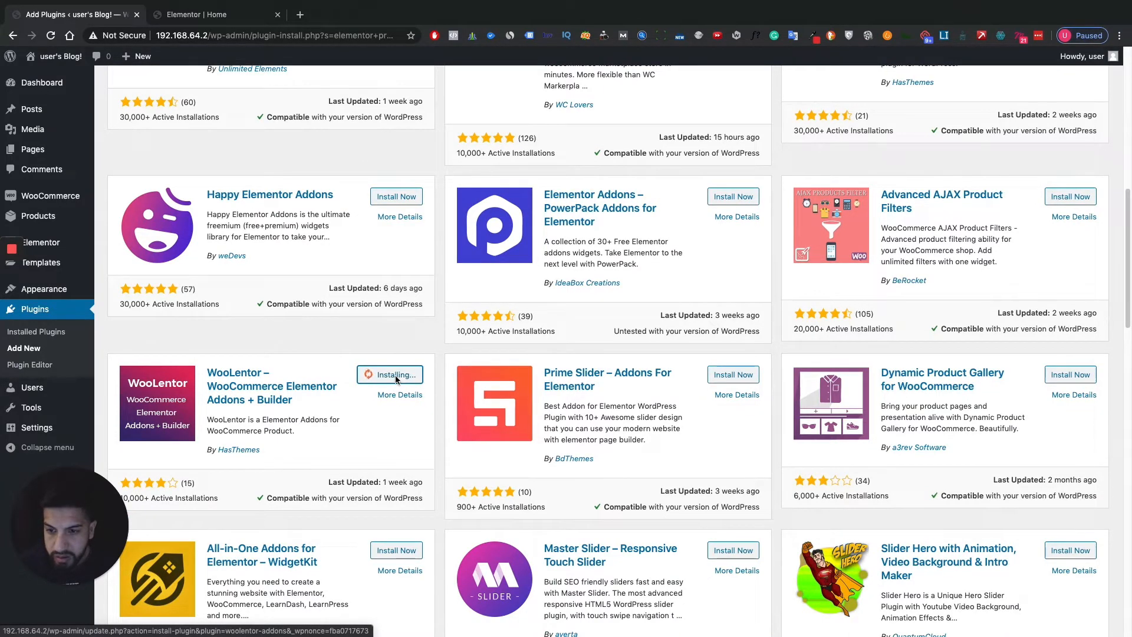
pyautogui.click(397, 377)
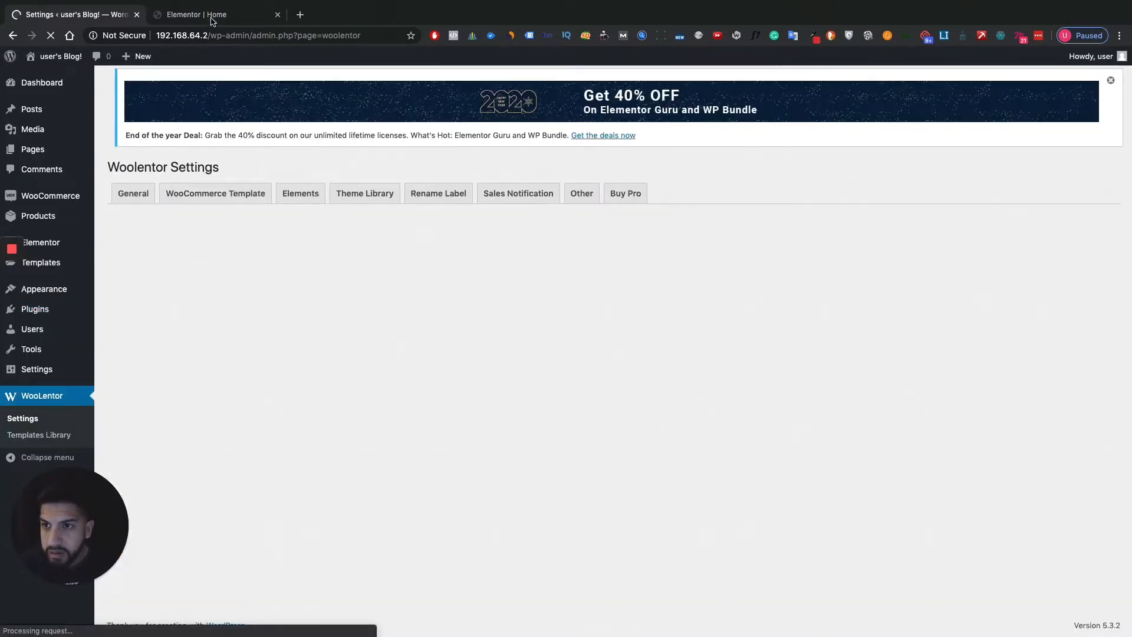
# Save the home page in the Elementor editor and reload the editor
pyautogui.click(200, 14)
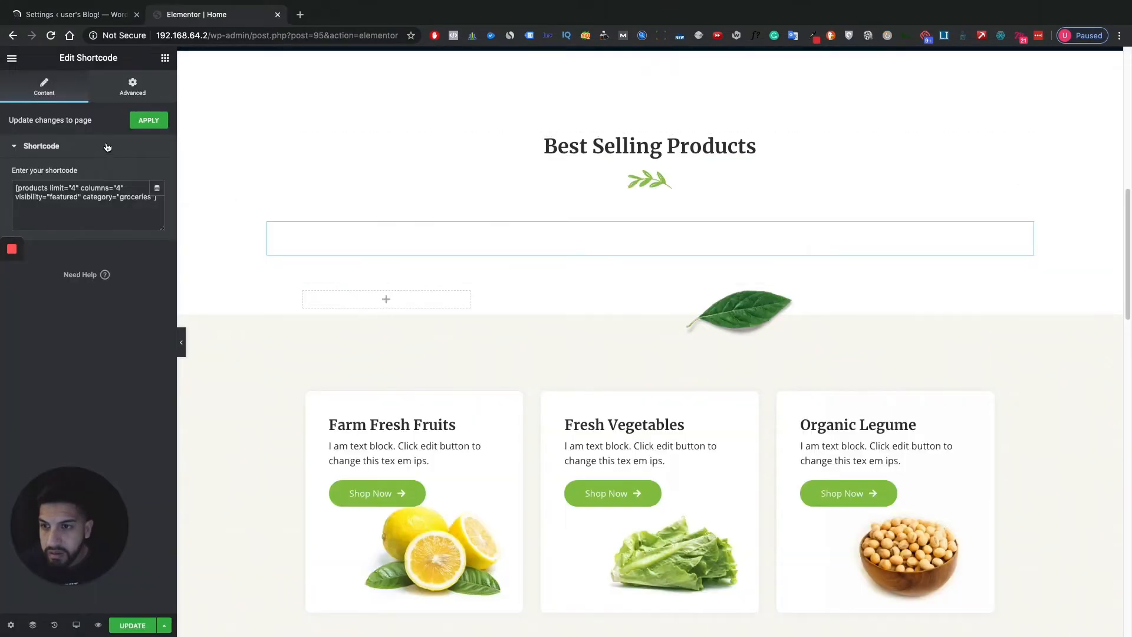
pyautogui.click(133, 626)
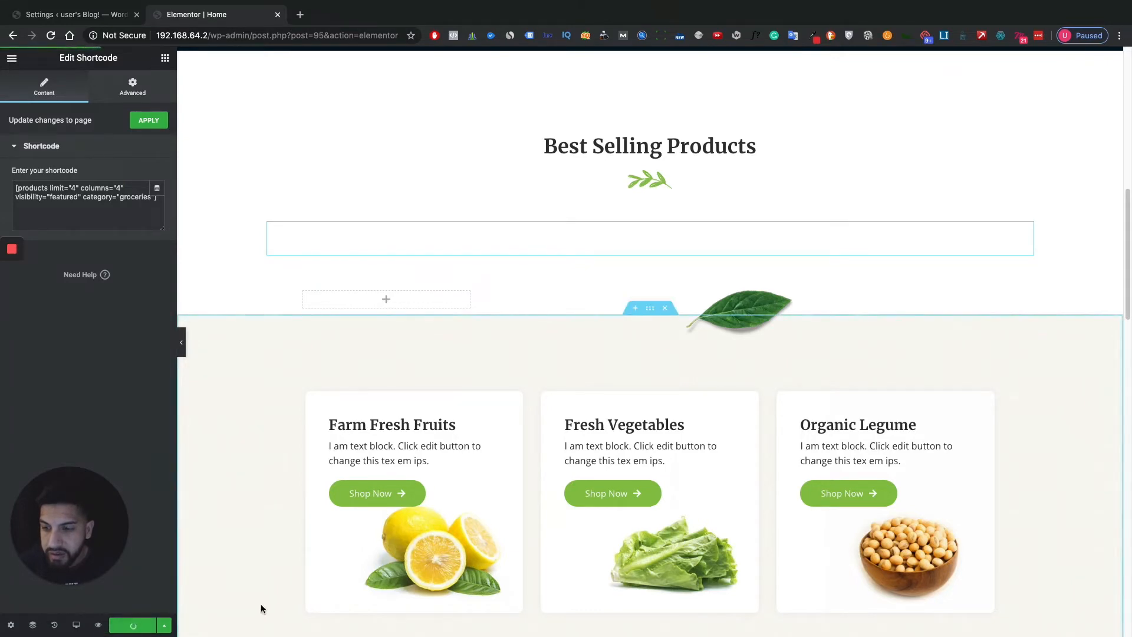
pyautogui.click(51, 36)
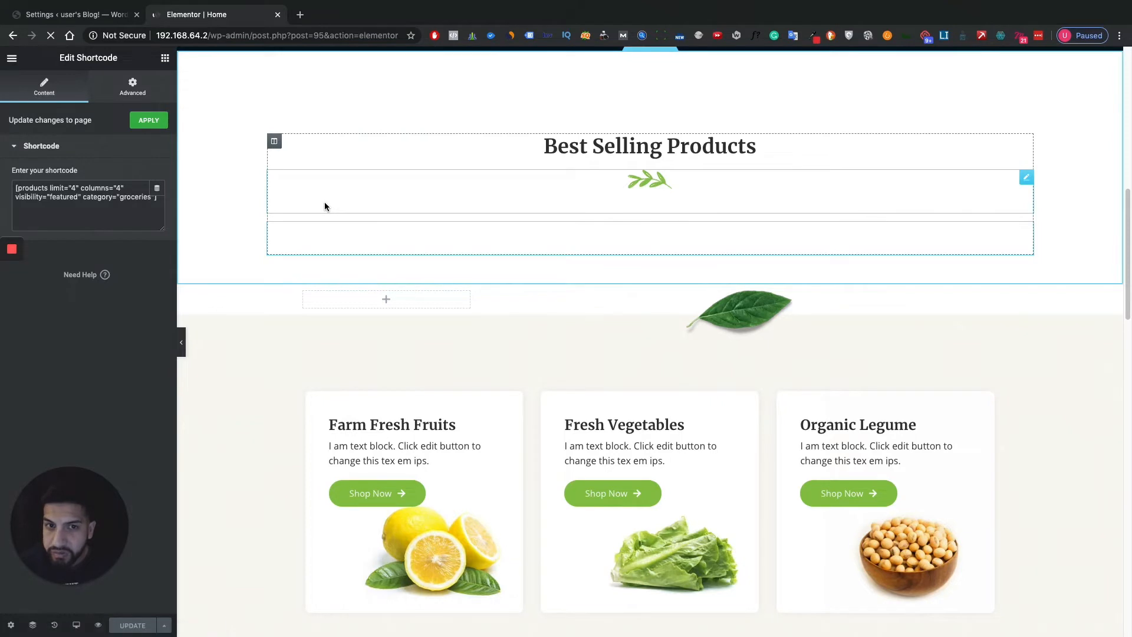
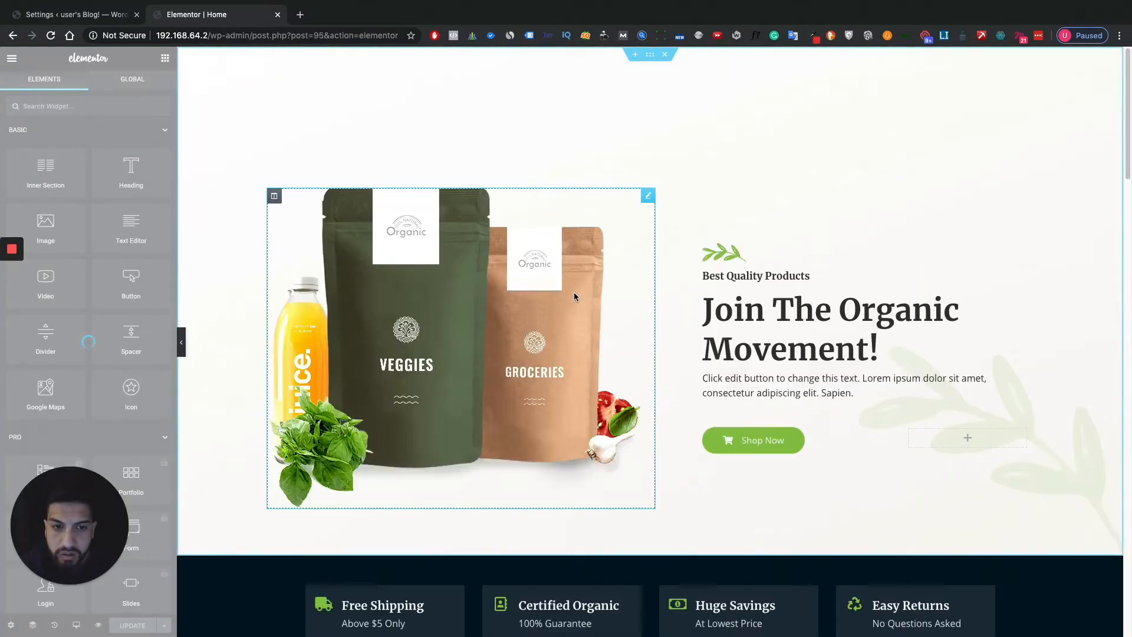
# Delete the shortcode widget beneath the Best Selling Products heading
pyautogui.scroll(-9, 572, 295)
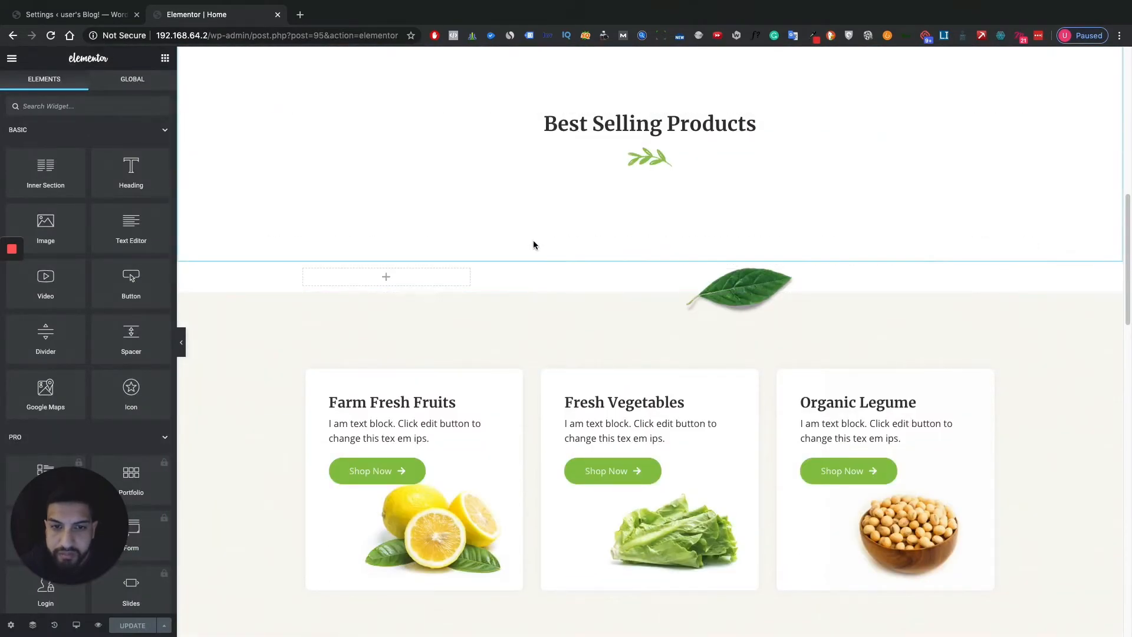
pyautogui.rightClick(560, 215)
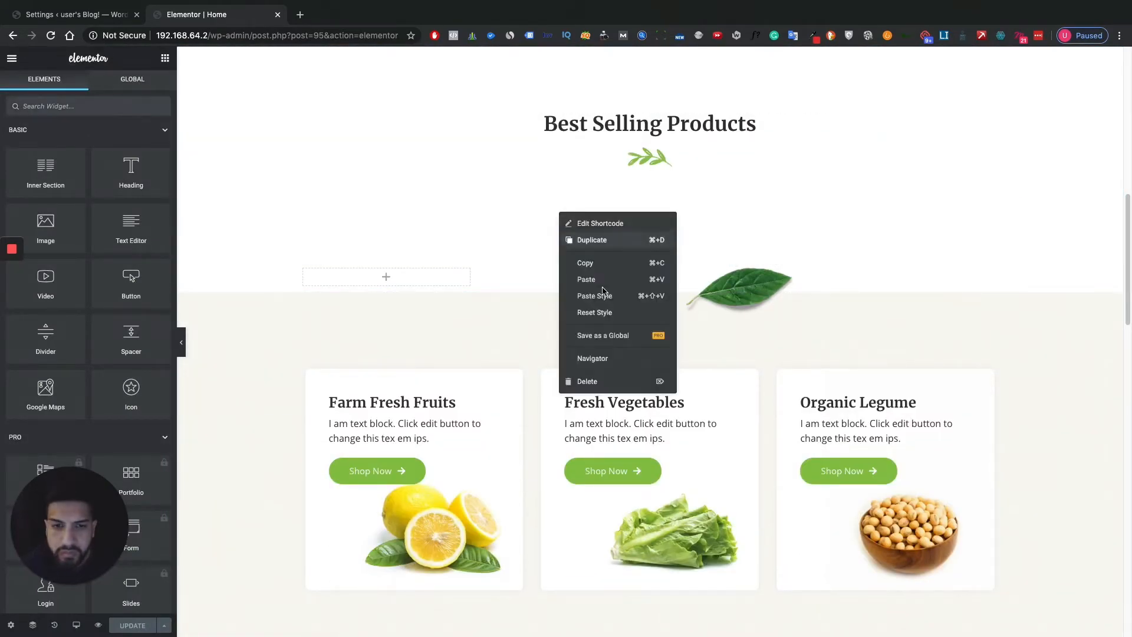
pyautogui.click(592, 382)
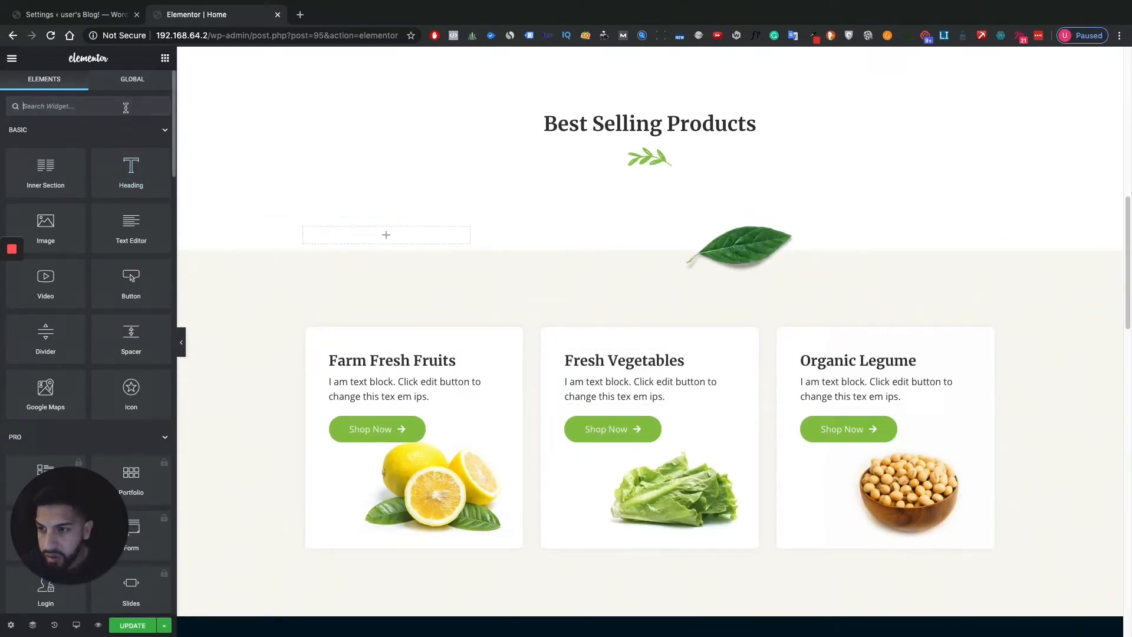
# Search the widgets for "product" and place WL: Product Archive Layout (Default) beneath the Best Selling Products heading
pyautogui.write('product')
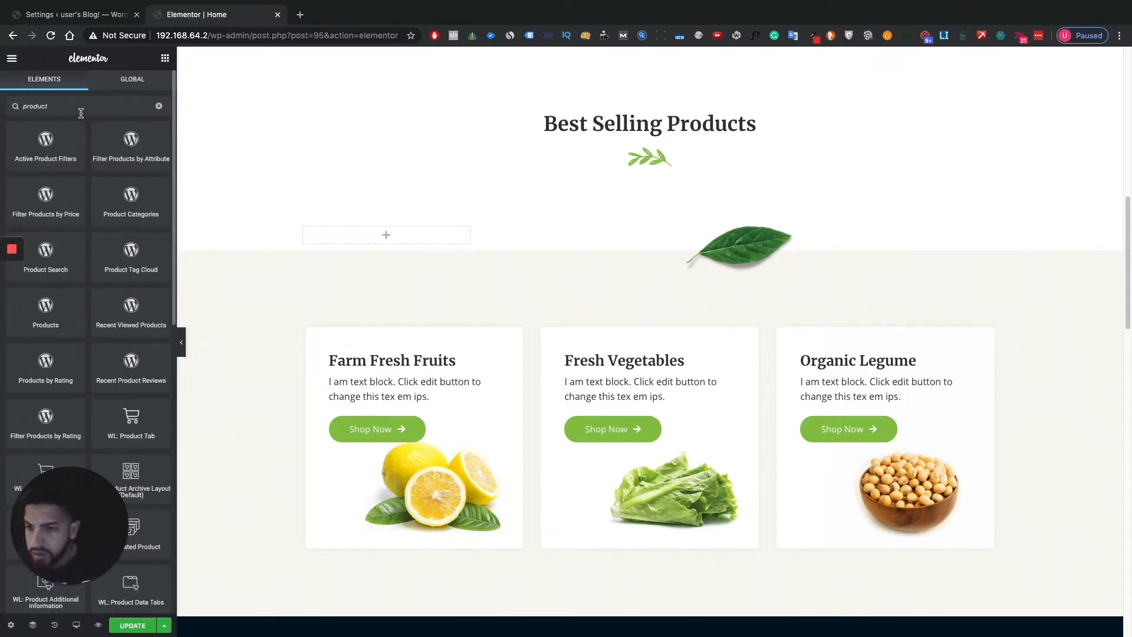
pyautogui.scroll(-2, 146, 314)
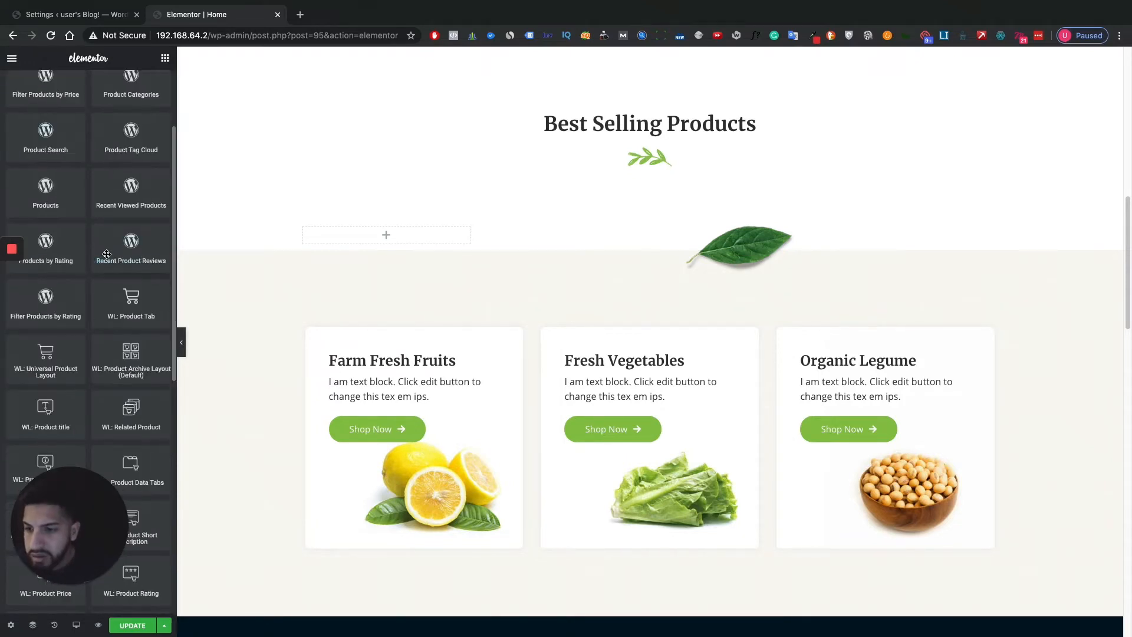
pyautogui.scroll(-1, 131, 369)
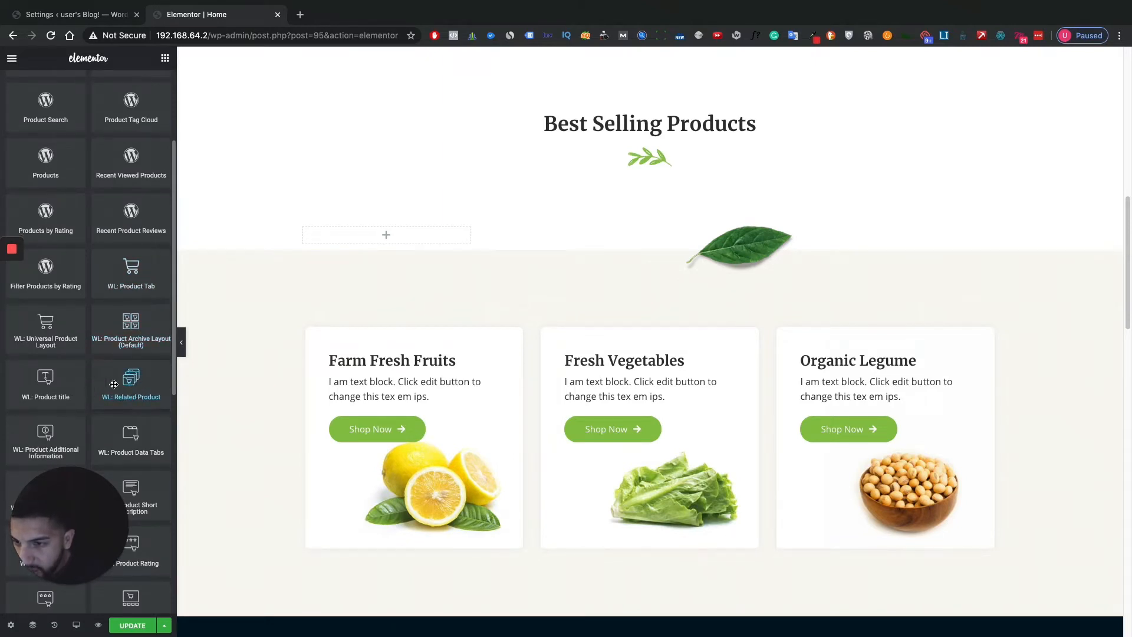
pyautogui.moveTo(127, 336); pyautogui.dragTo(421, 202)
pyautogui.moveTo(629, 195)
pyautogui.mouseDown()
pyautogui.moveTo(649, 151)
pyautogui.moveTo(646, 189)
pyautogui.mouseUp()
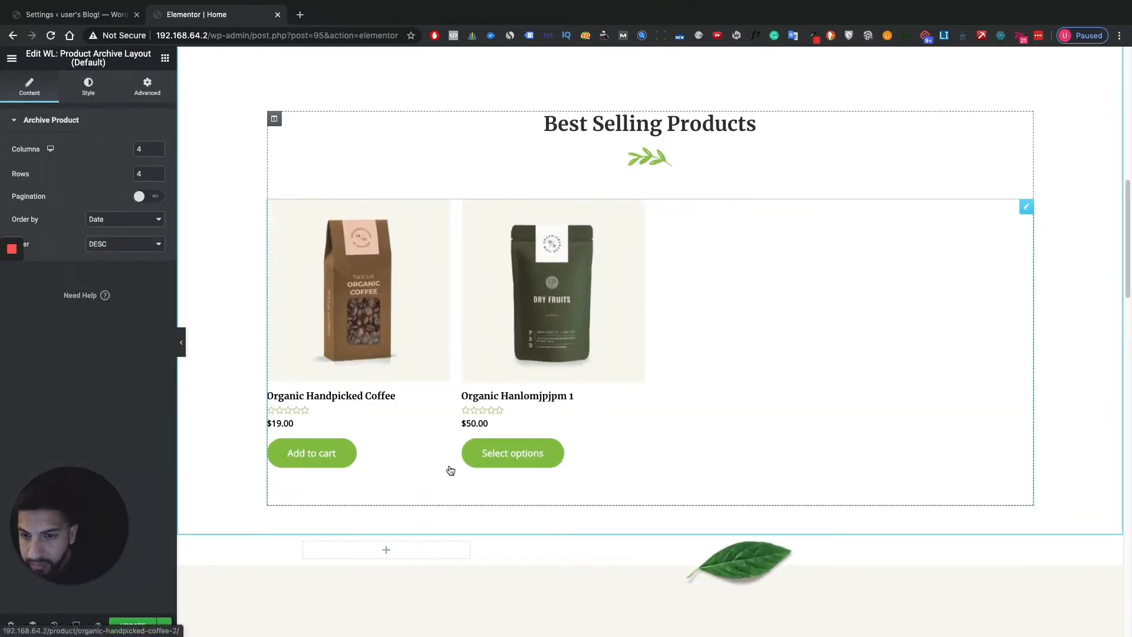
# Update the home page and check its product sections in the preview before returning to the Elementor editor
pyautogui.click(142, 630)
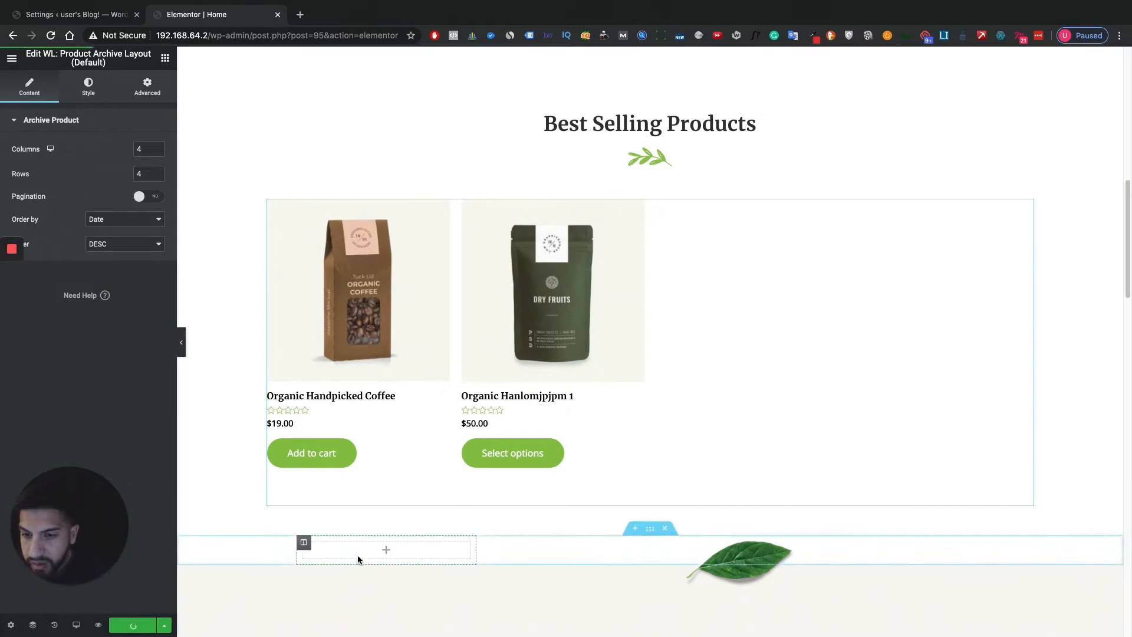
pyautogui.click(99, 626)
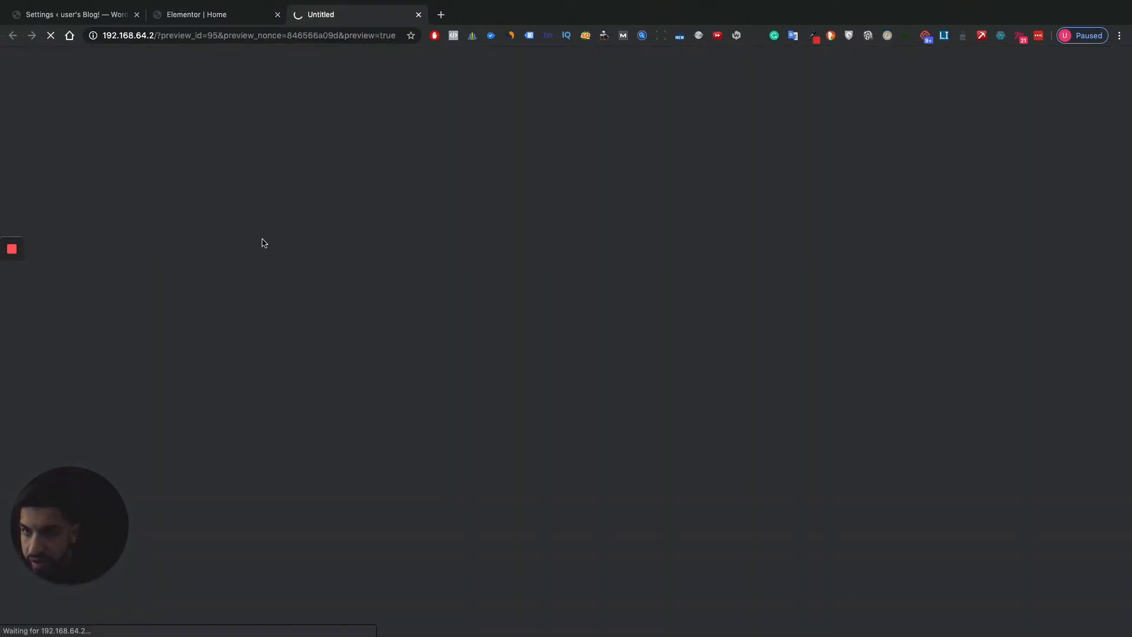
pyautogui.scroll(-10, 485, 362)
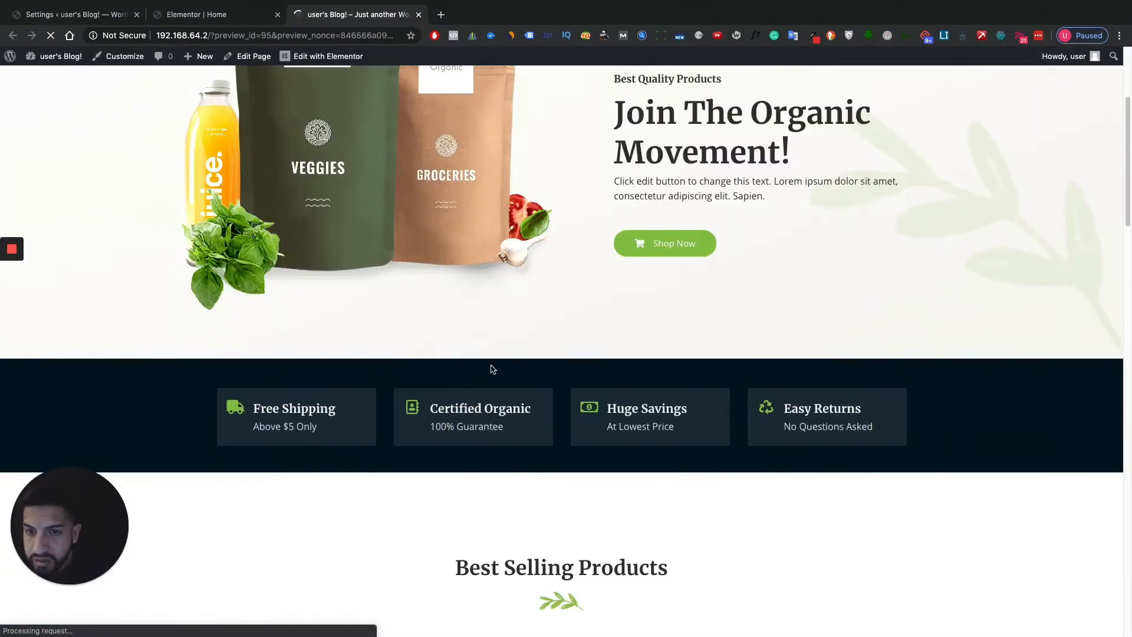
pyautogui.scroll(-10, 484, 362)
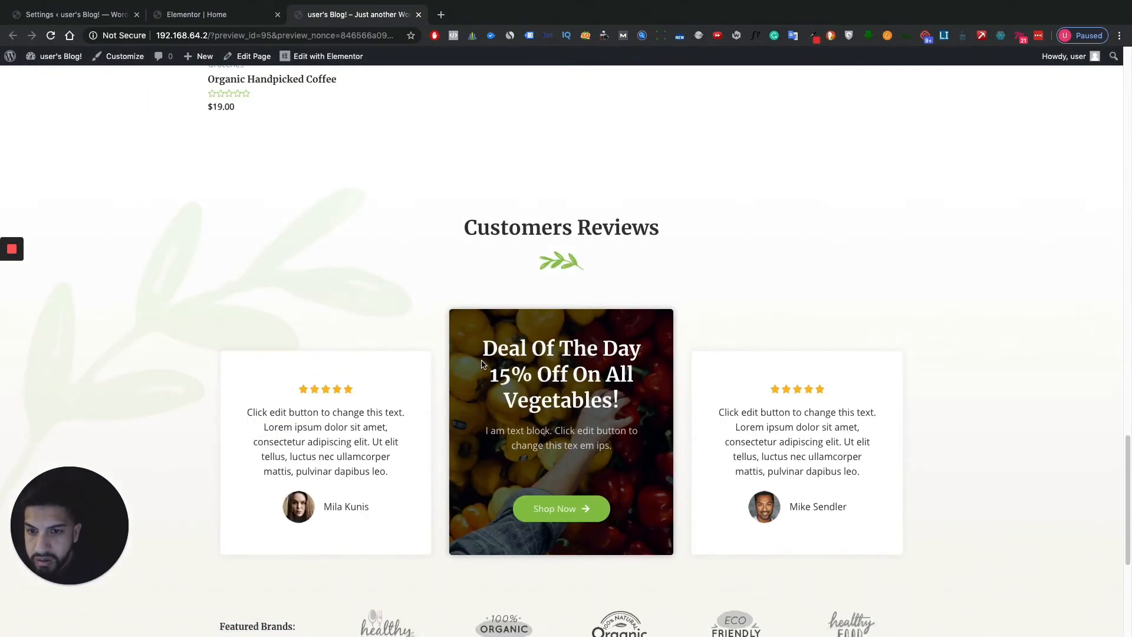
pyautogui.scroll(10, 481, 359)
pyautogui.scroll(2, 284, 75)
pyautogui.click(196, 16)
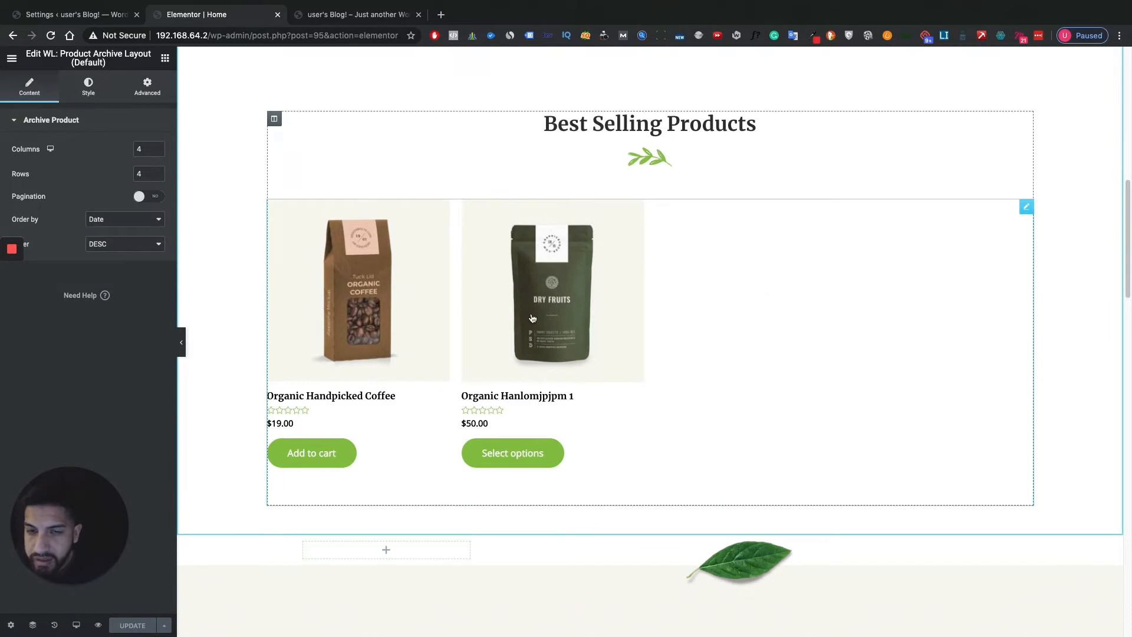
# Look through the available widgets and delete the WL: Product Archive Layout widget from the Best Selling Products section
pyautogui.scroll(2, 470, 239)
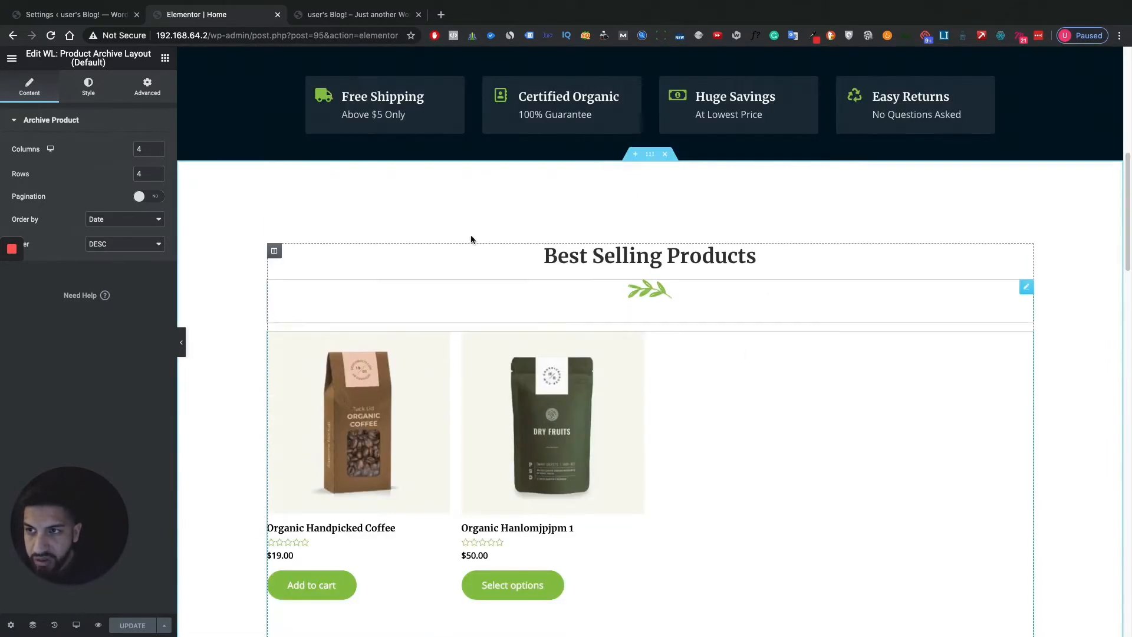
pyautogui.scroll(-1, 531, 354)
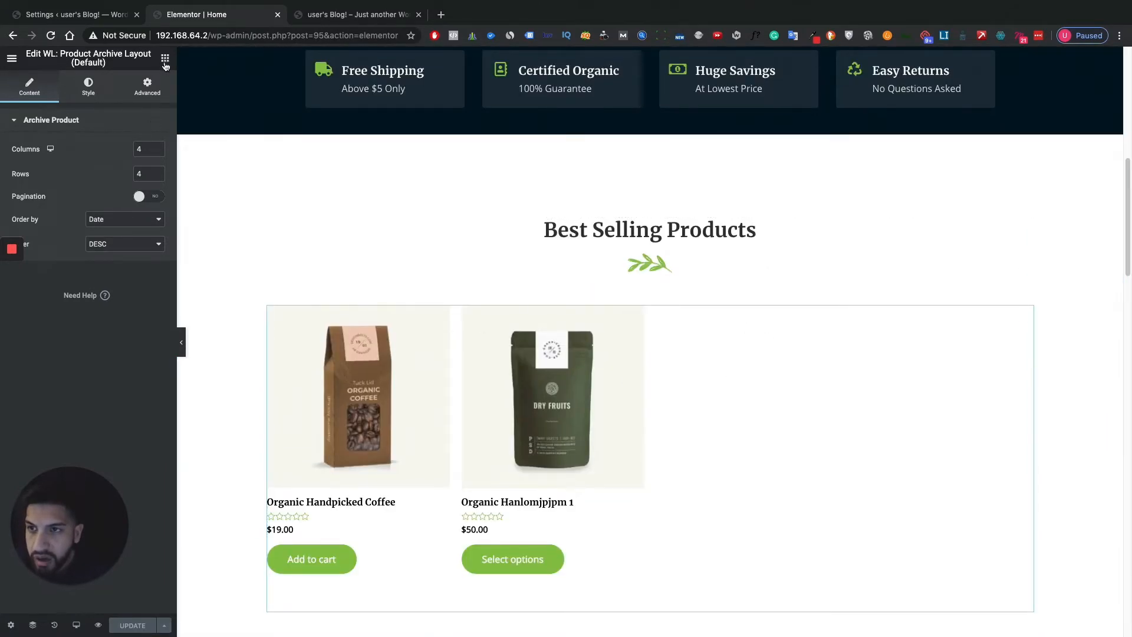
pyautogui.click(165, 58)
pyautogui.scroll(-2, 192, 356)
pyautogui.scroll(-1, 85, 260)
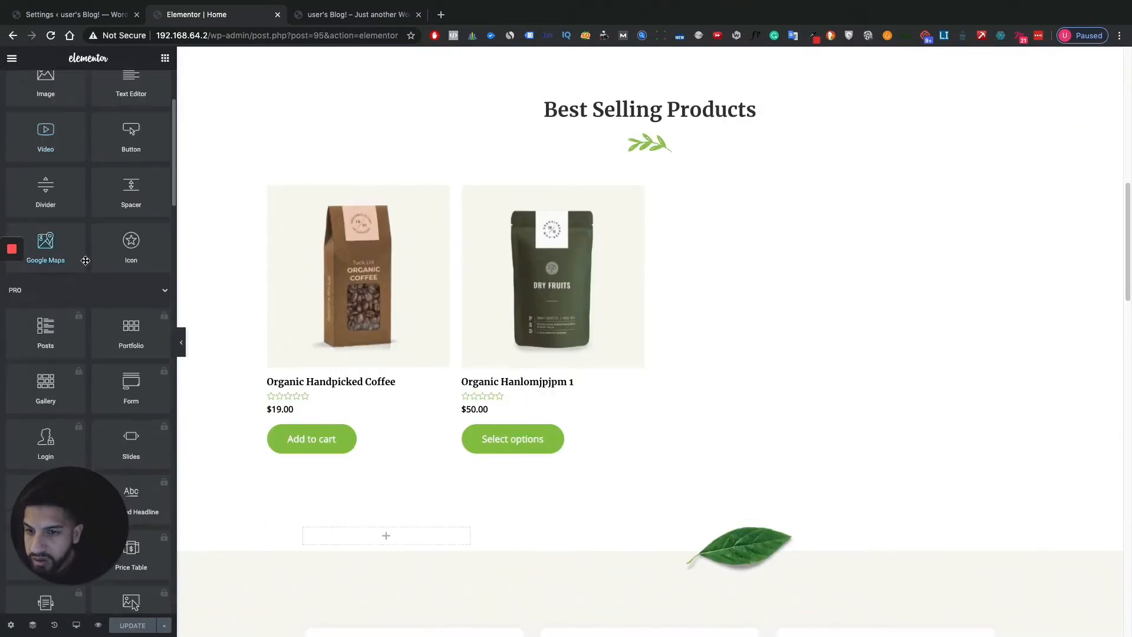
pyautogui.scroll(-7, 88, 264)
pyautogui.scroll(-10, 95, 270)
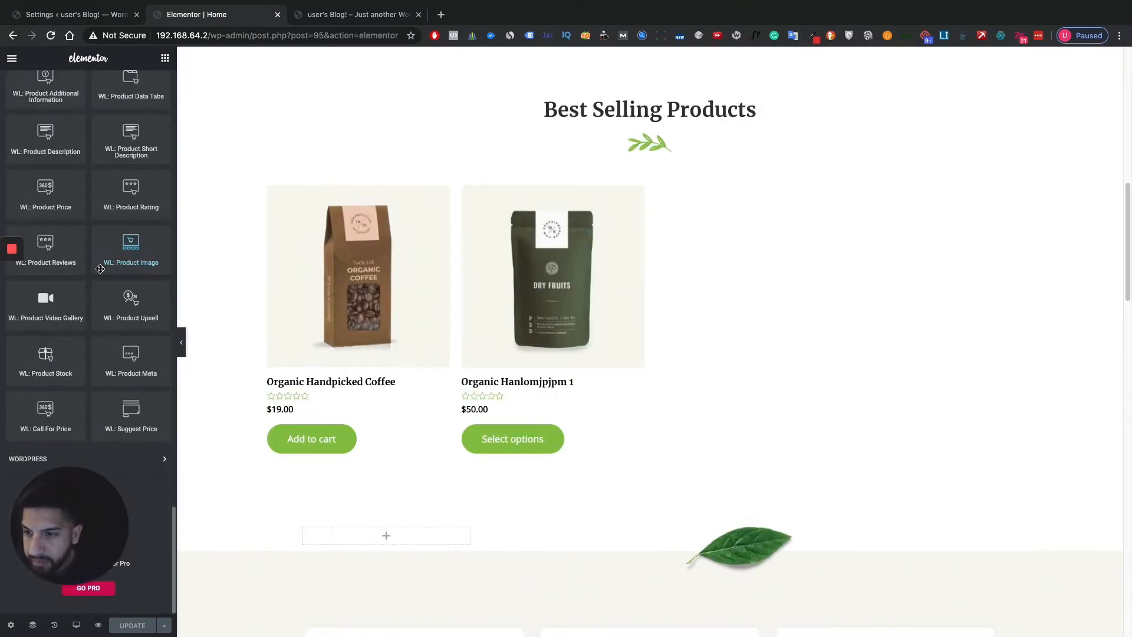
pyautogui.scroll(1, 100, 269)
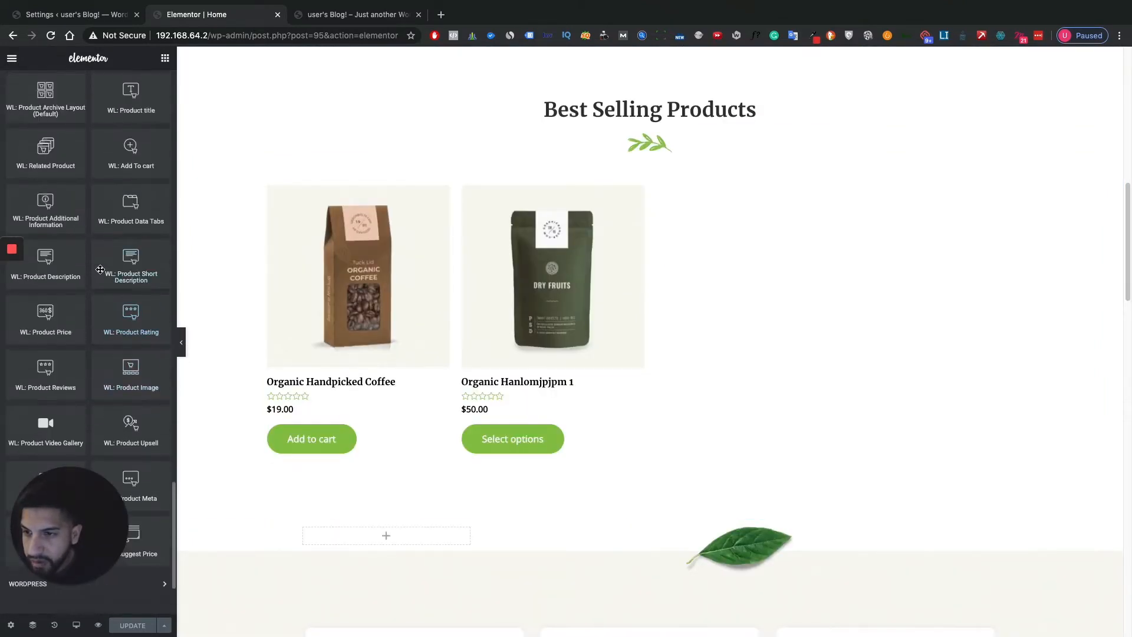
pyautogui.rightClick(636, 303)
pyautogui.press('Delete')
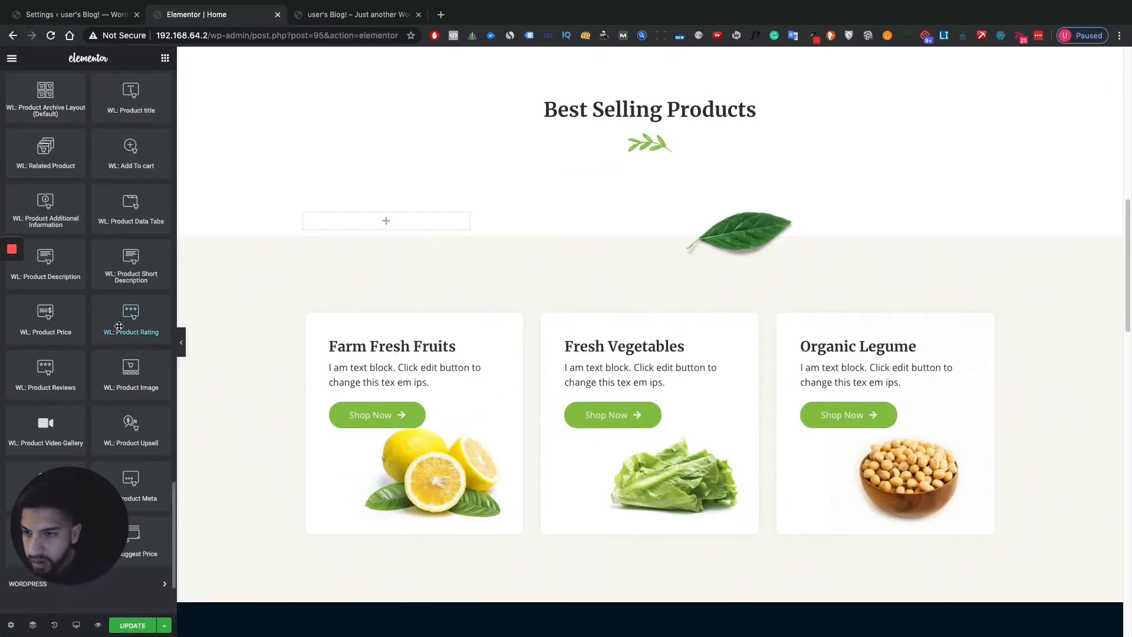
# Add the WL: Universal Product Layout widget from the WooLentor addons beneath the Best Selling Products heading and update the page
pyautogui.scroll(1, 125, 315)
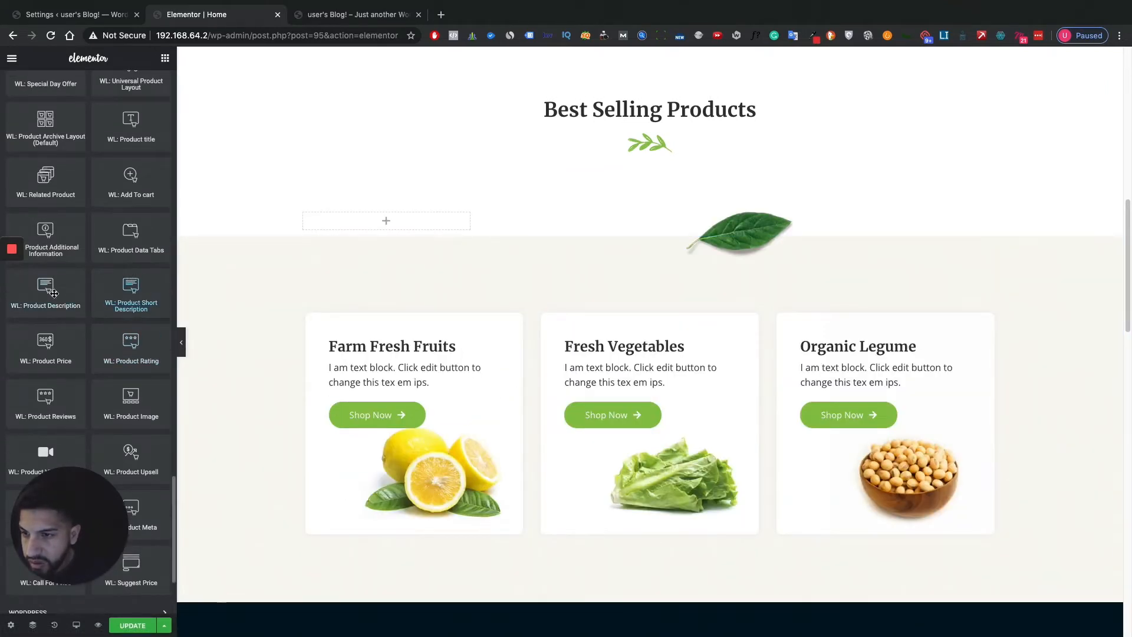
pyautogui.scroll(-5, 71, 318)
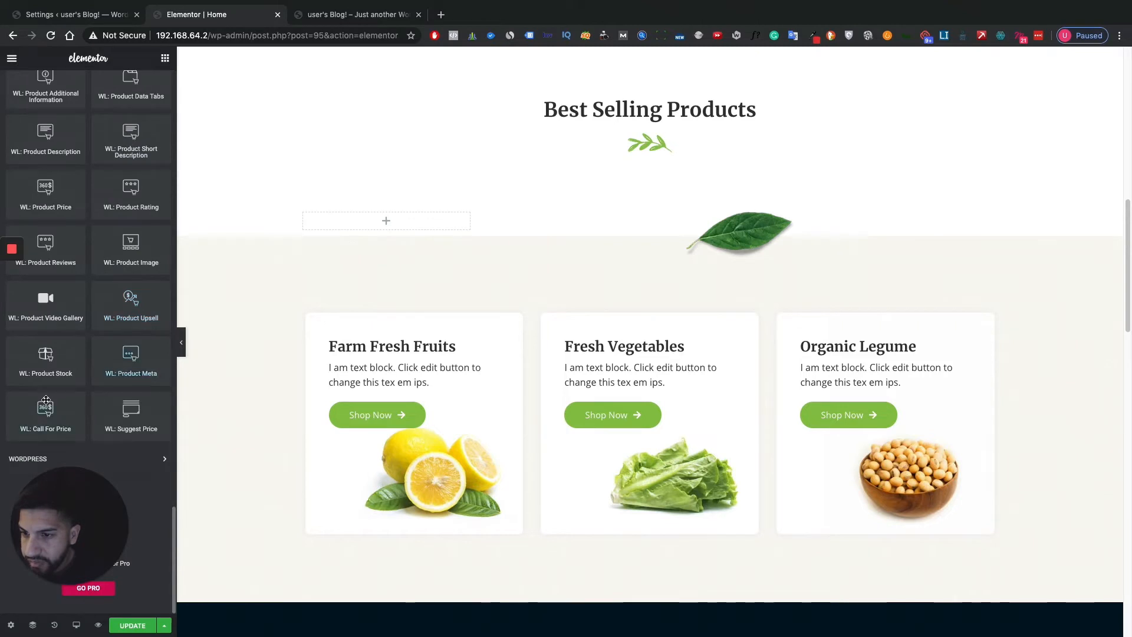
pyautogui.scroll(1, 79, 347)
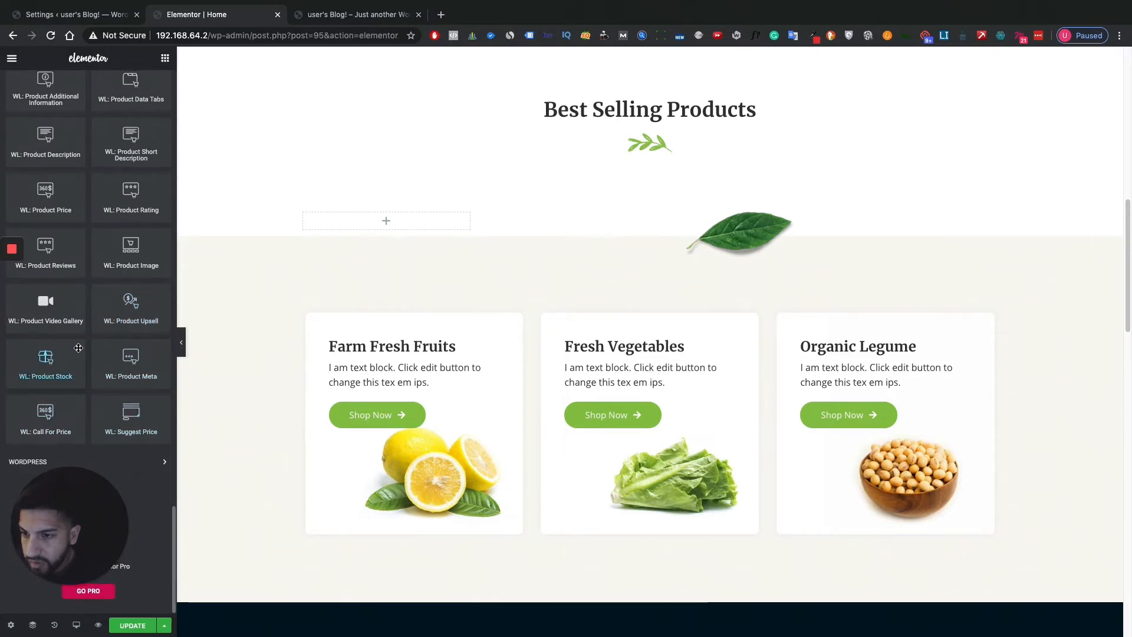
pyautogui.scroll(3, 94, 341)
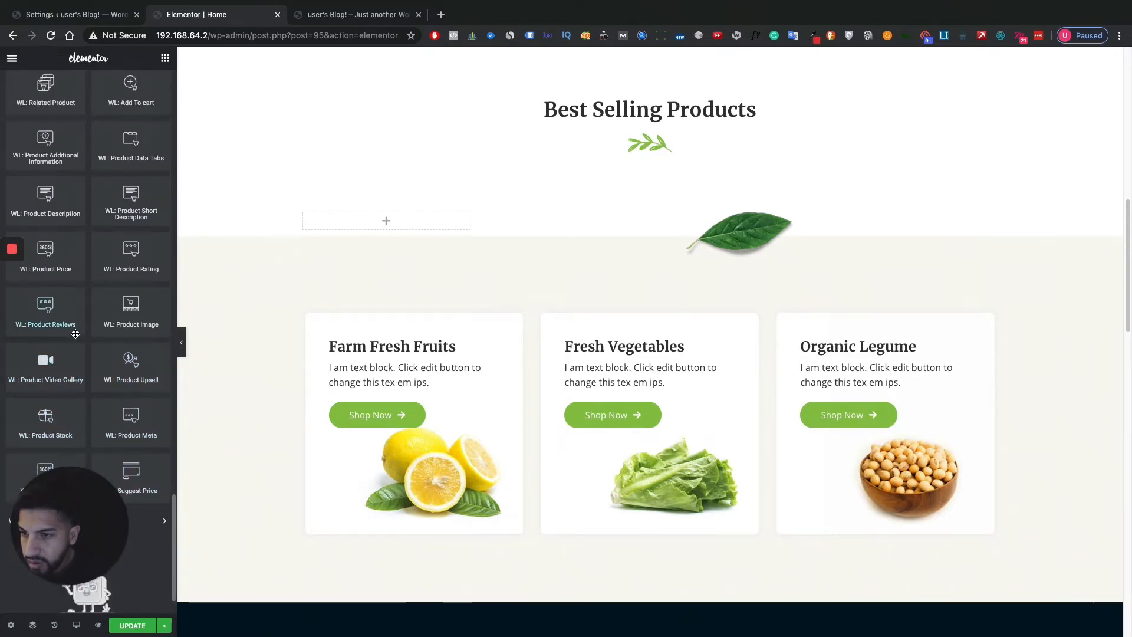
pyautogui.scroll(2, 105, 342)
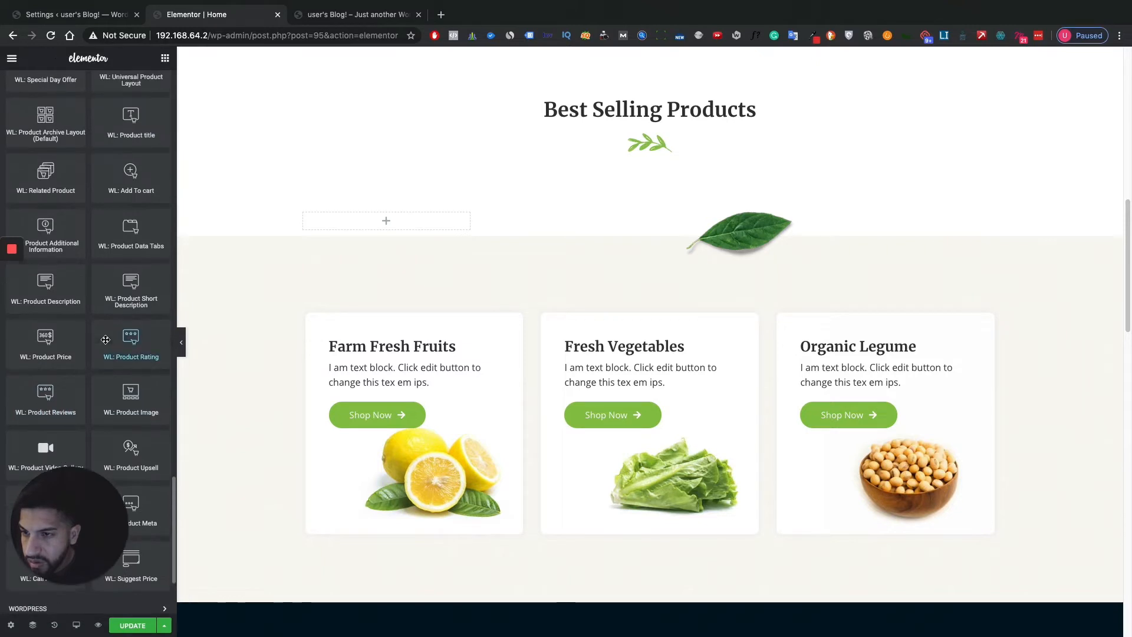
pyautogui.scroll(2, 100, 339)
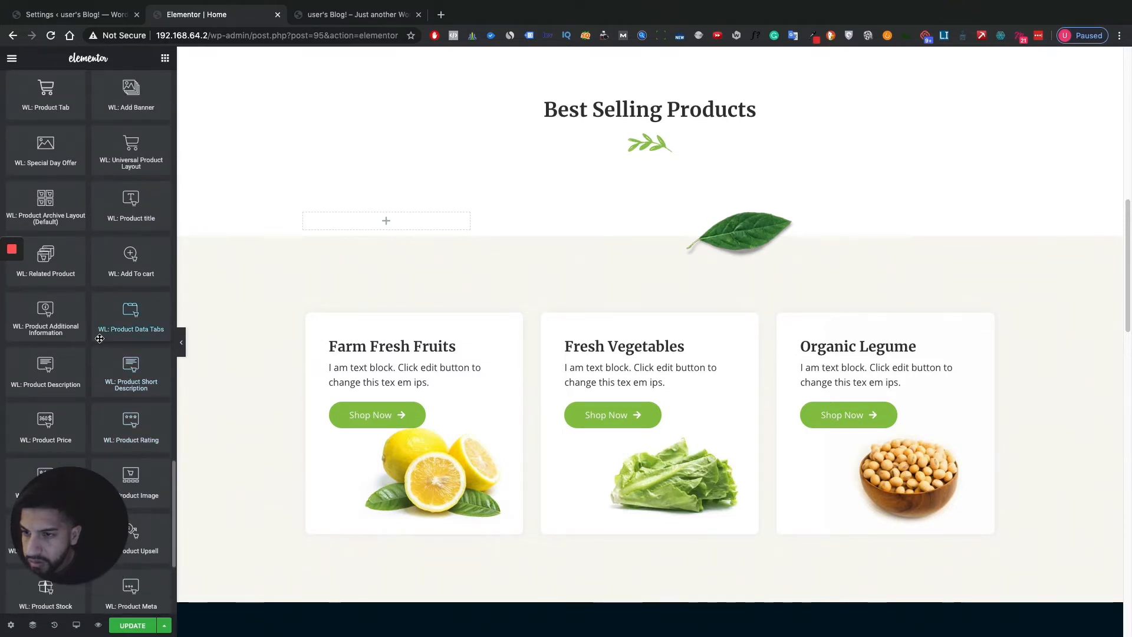
pyautogui.scroll(3, 100, 338)
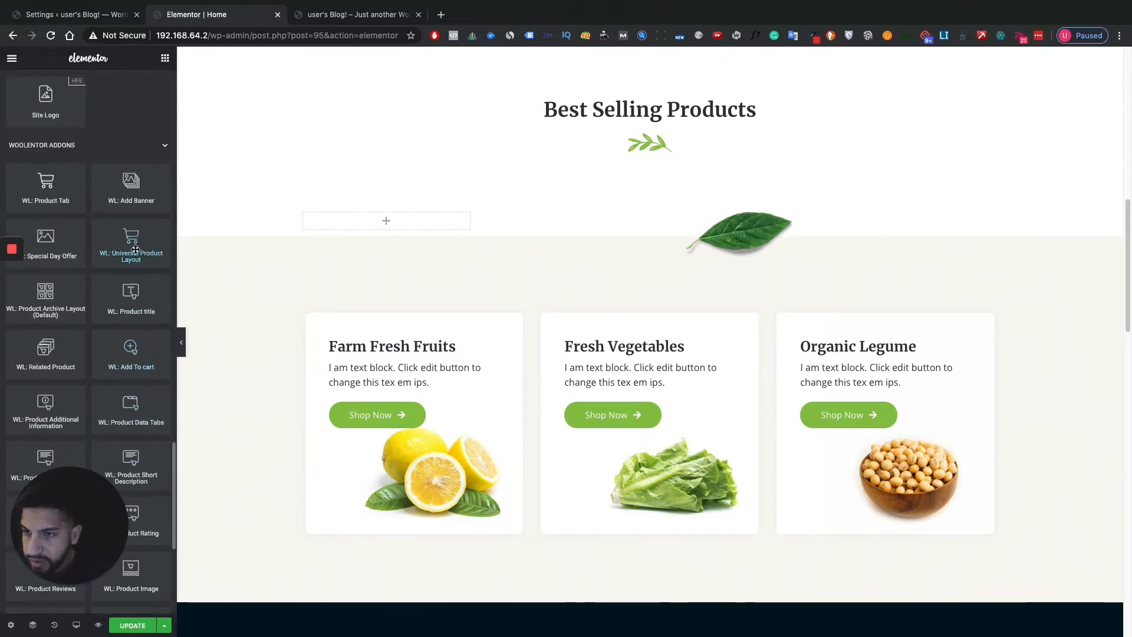
pyautogui.moveTo(135, 249); pyautogui.dragTo(642, 205)
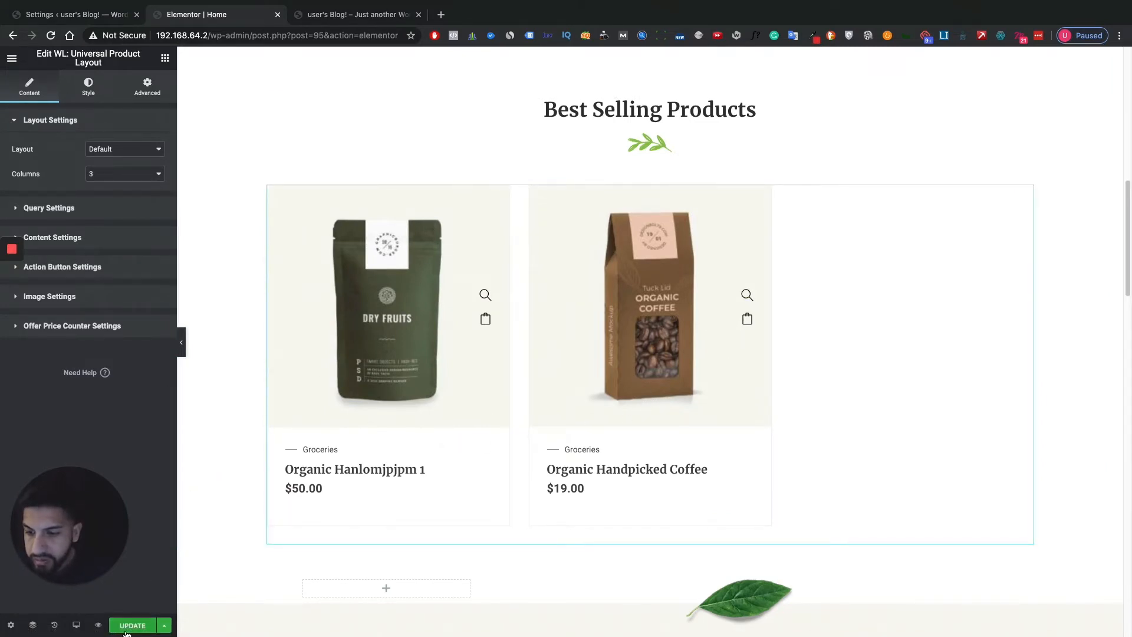
pyautogui.click(125, 625)
# Copy the WL: Universal Product Layout widget from the Best Selling Products section
pyautogui.scroll(-7, 512, 468)
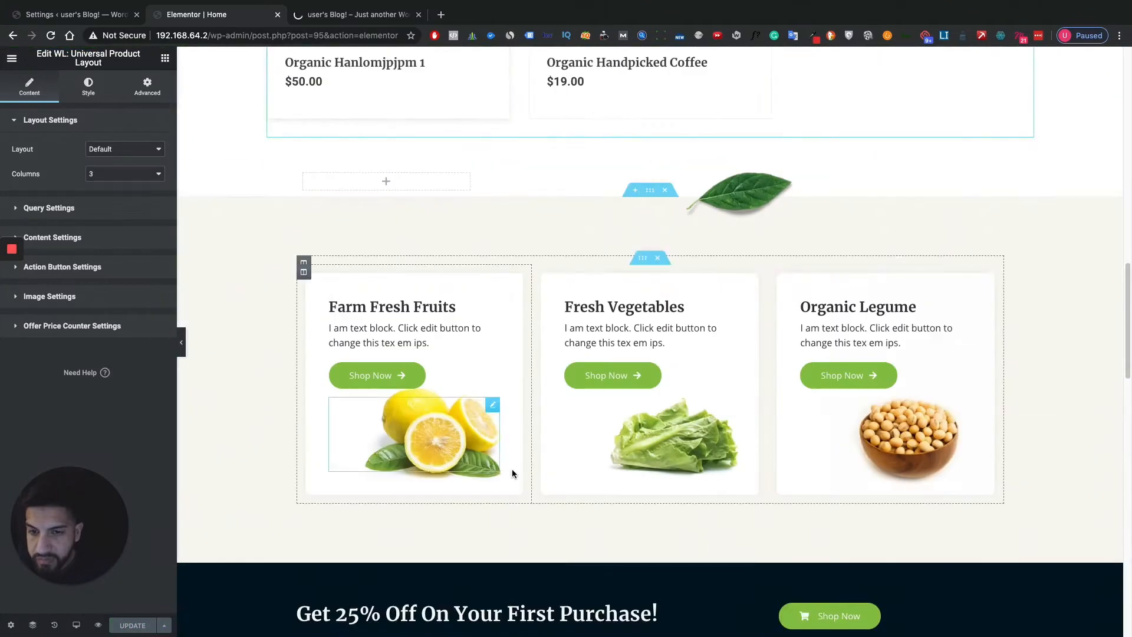
pyautogui.scroll(-10, 512, 469)
pyautogui.scroll(9, 592, 420)
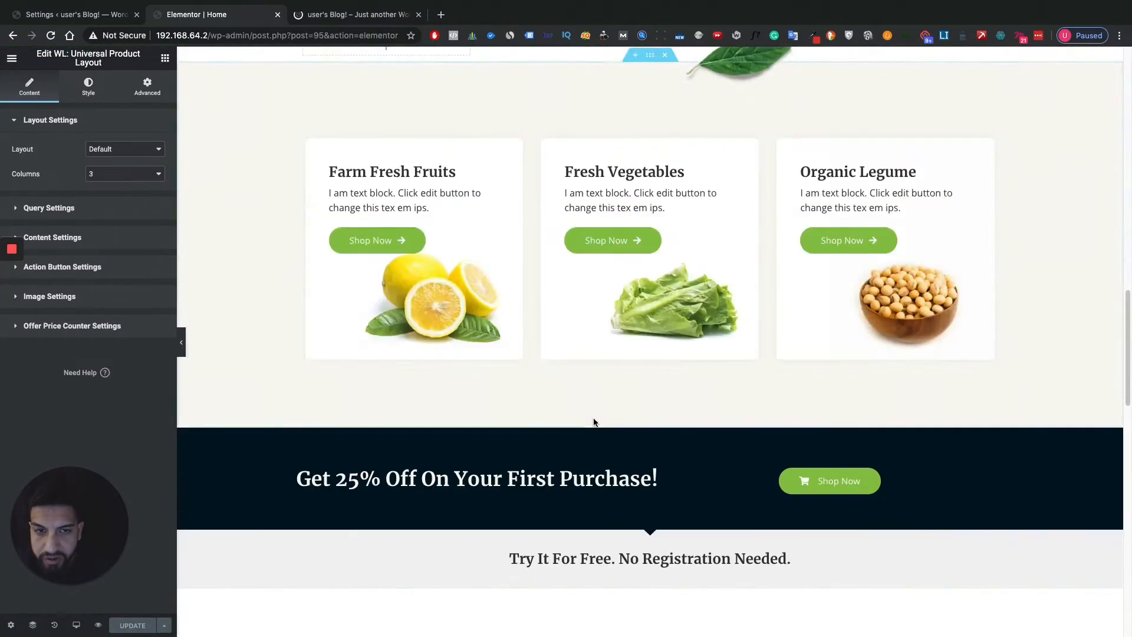
pyautogui.scroll(9, 594, 423)
pyautogui.rightClick(593, 423)
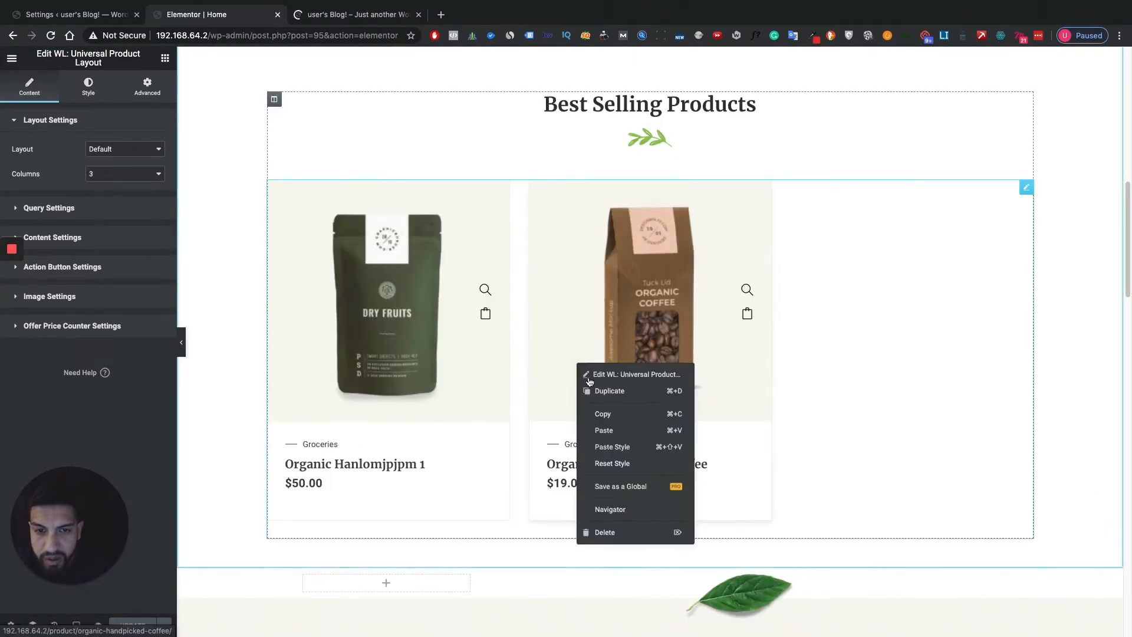
pyautogui.click(600, 417)
# Replace the empty widget beneath the Trending Products heading with the copied WL: Universal Product Layout widget
pyautogui.scroll(-18, 581, 466)
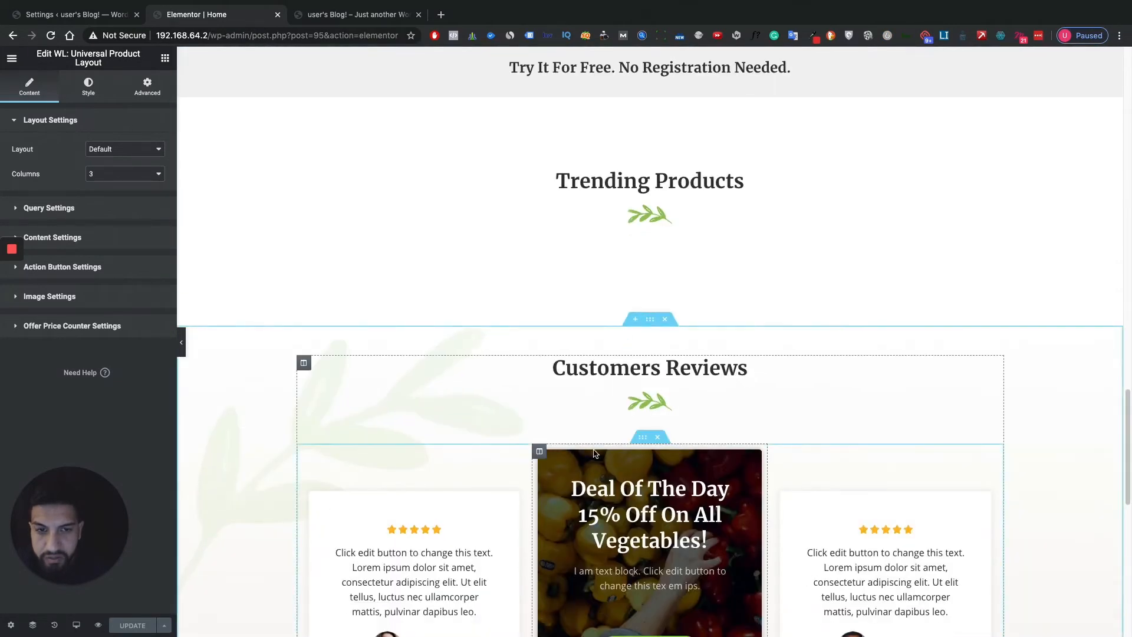
pyautogui.scroll(1, 594, 453)
pyautogui.rightClick(642, 295)
pyautogui.click(672, 467)
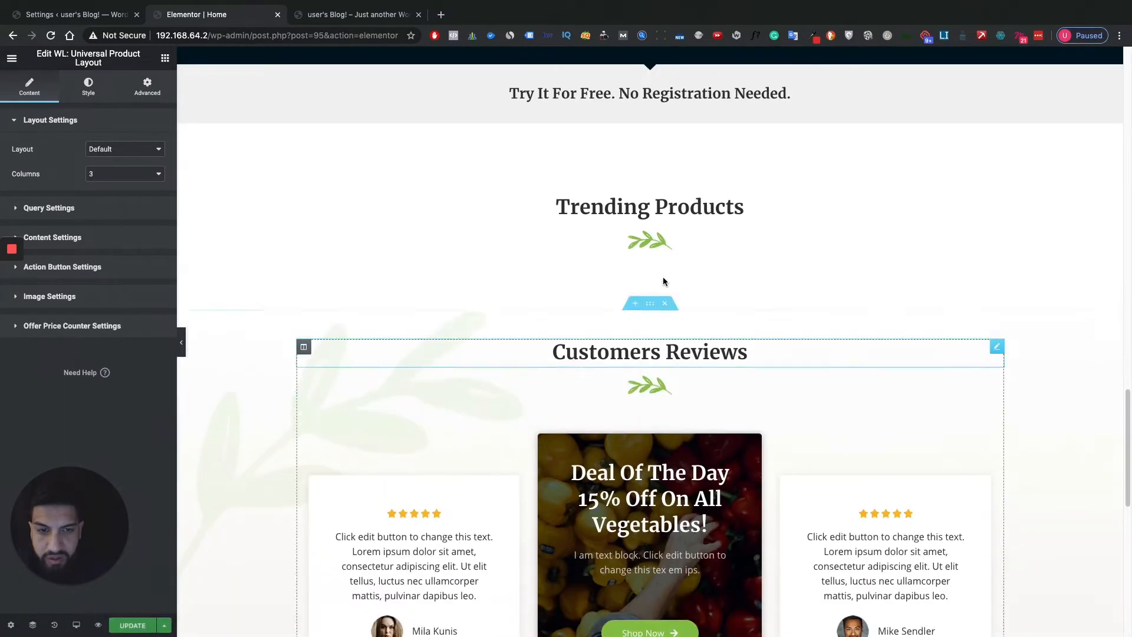
pyautogui.rightClick(650, 238)
pyautogui.click(677, 308)
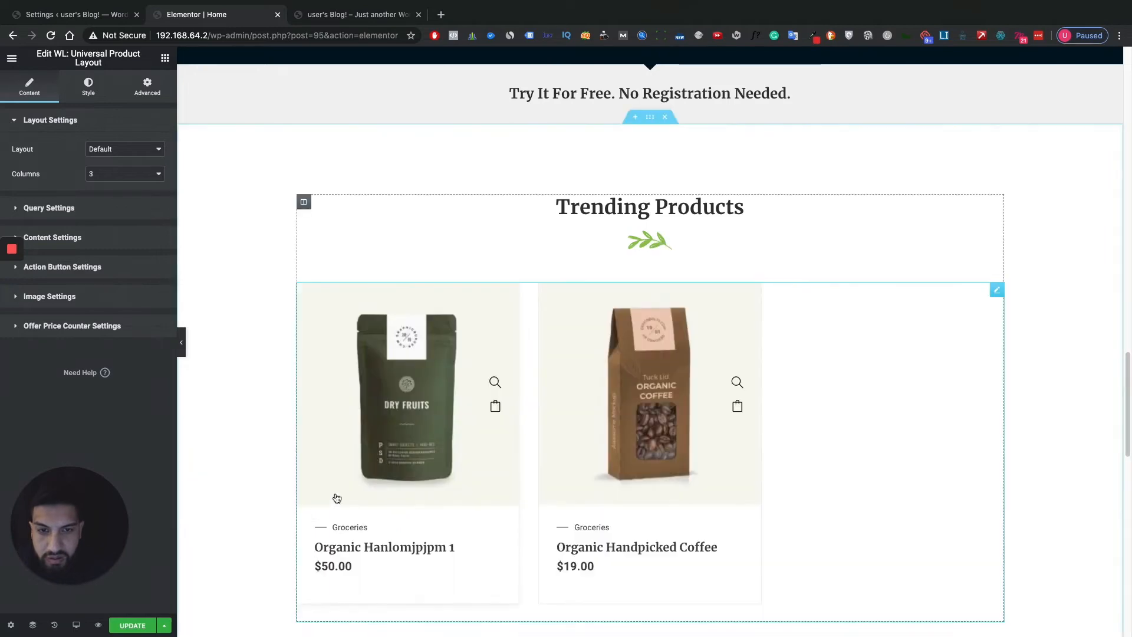
# Update the home page and switch to its preview
pyautogui.click(133, 624)
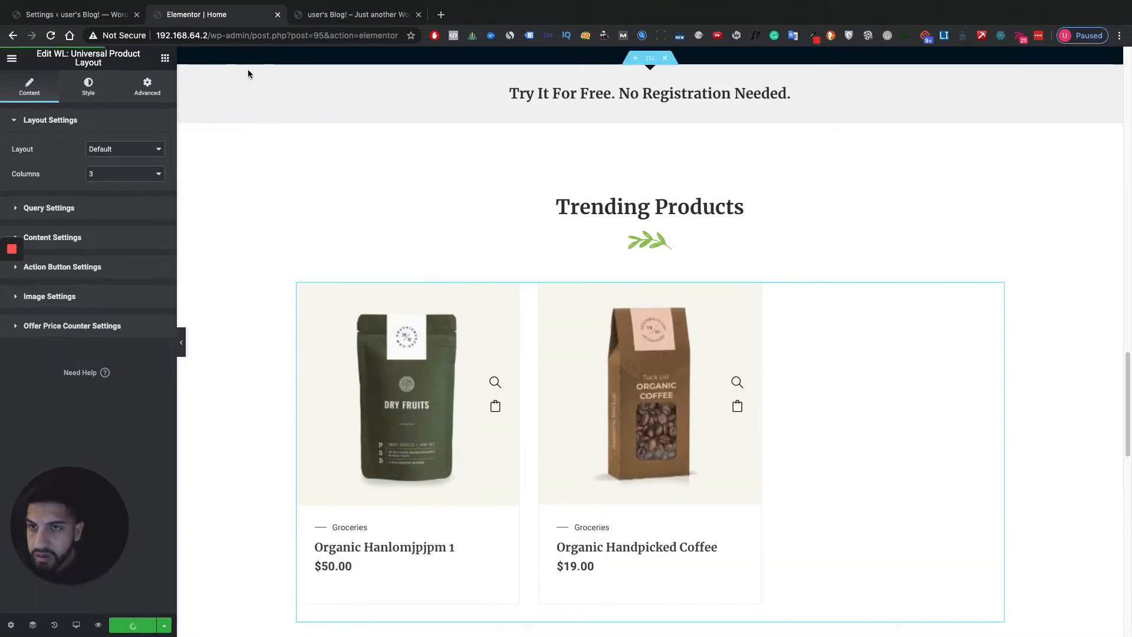
pyautogui.click(332, 17)
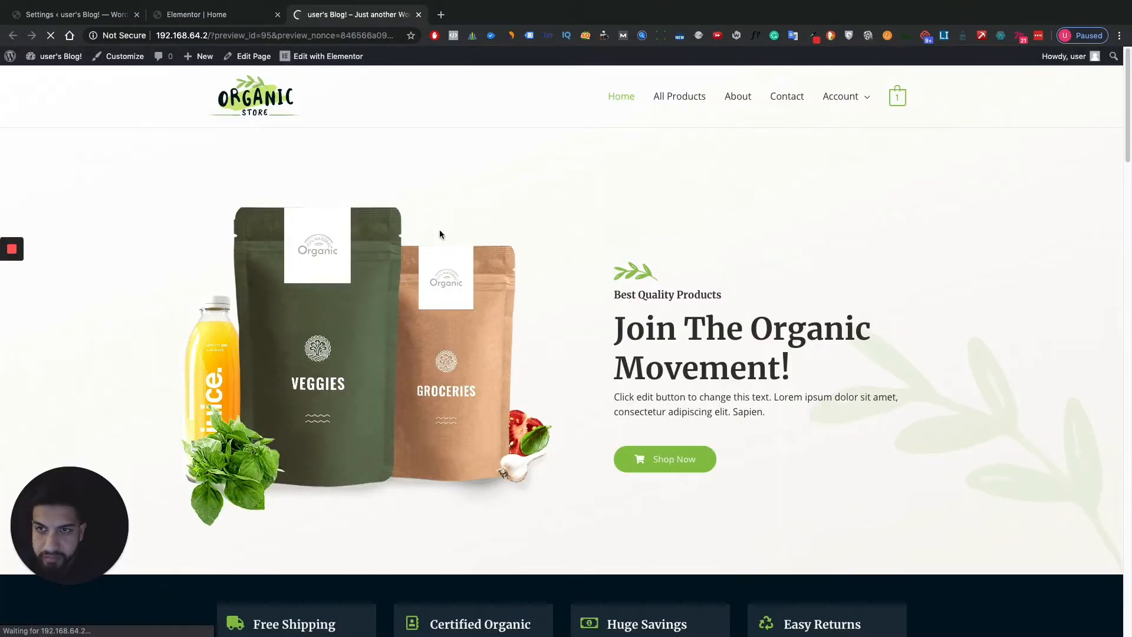
# Inspect the Best Selling Products and Trending Products sections in the home page preview
pyautogui.scroll(-10, 412, 260)
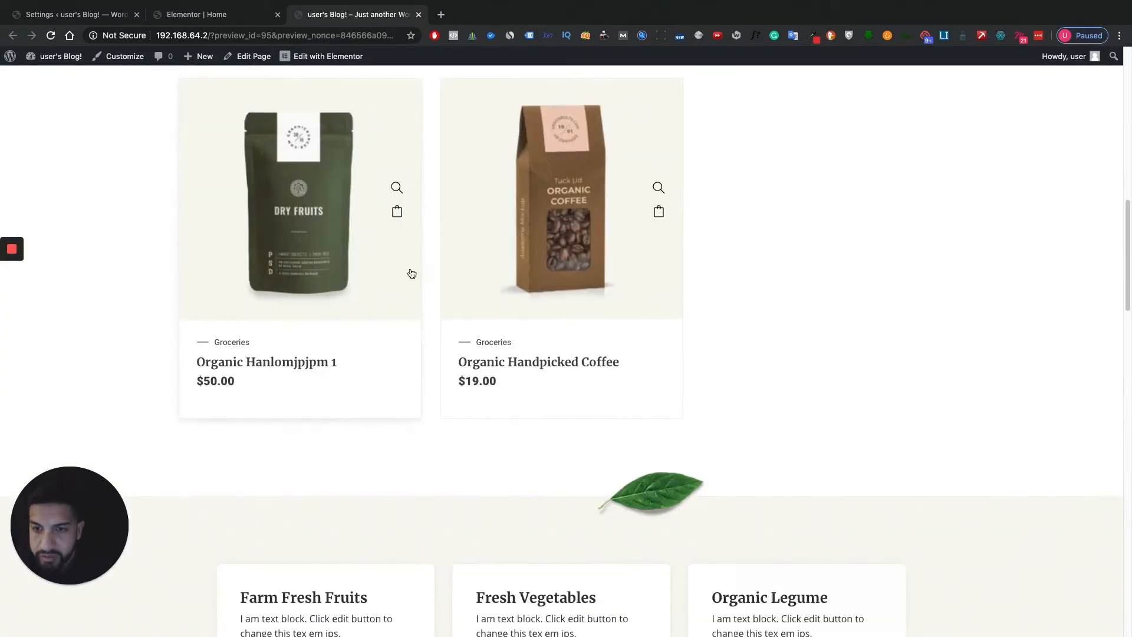
pyautogui.scroll(-5, 333, 331)
pyautogui.scroll(7, 497, 350)
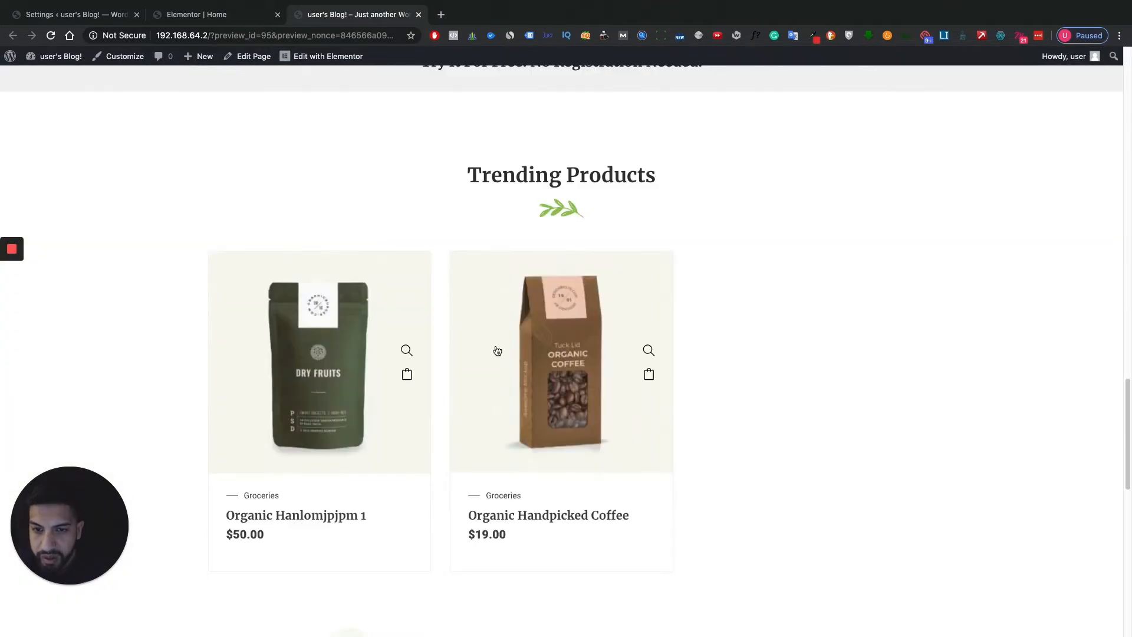
pyautogui.scroll(-3, 473, 346)
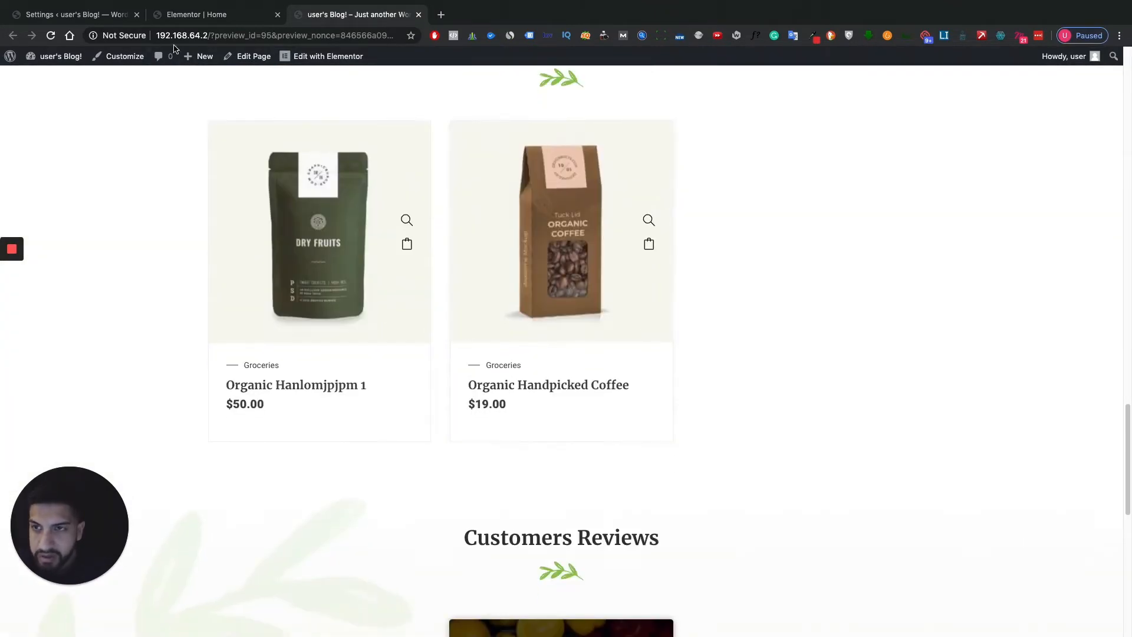
# Check the Trending Products section in the Elementor editor's mobile preview and return to the desktop view
pyautogui.click(248, 14)
pyautogui.moveTo(77, 625)
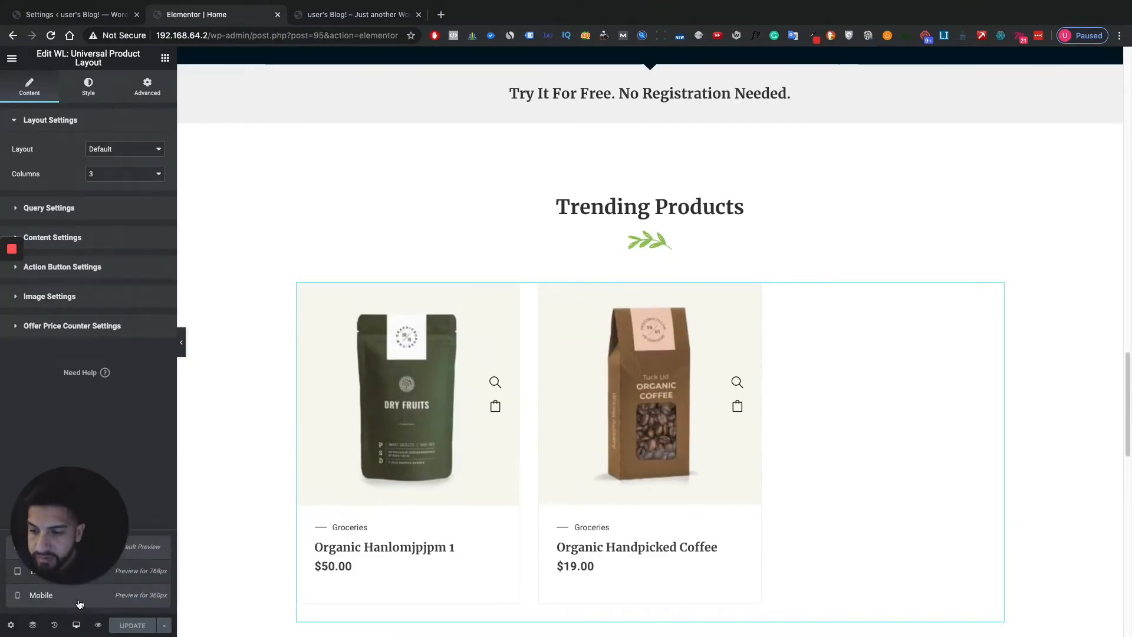
pyautogui.click(79, 596)
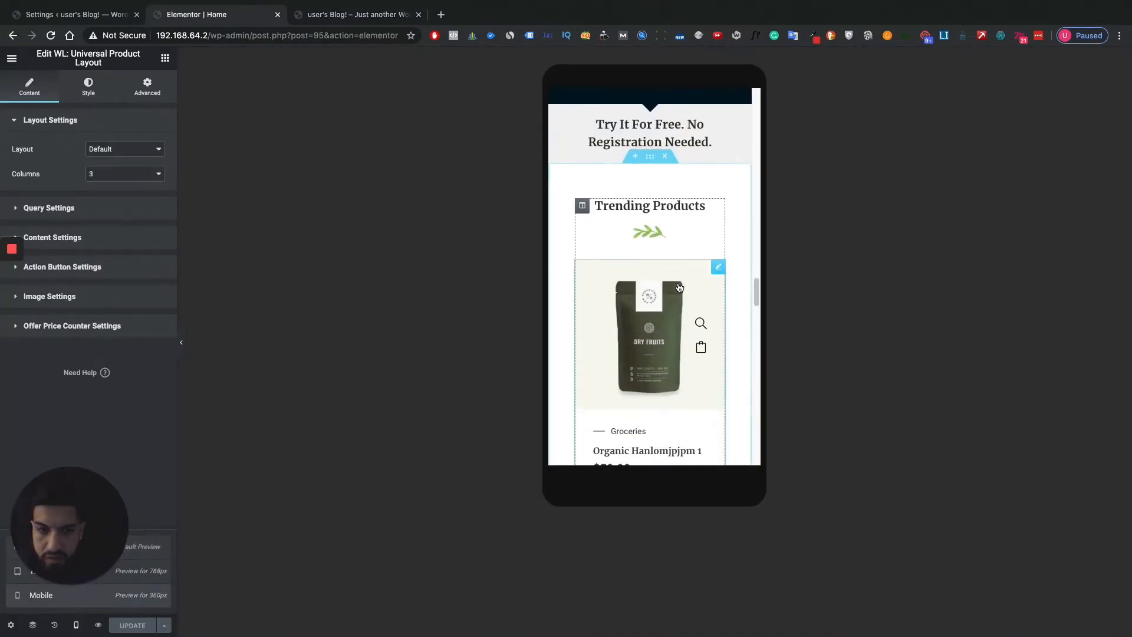
pyautogui.scroll(-2, 672, 298)
pyautogui.scroll(-5, 611, 340)
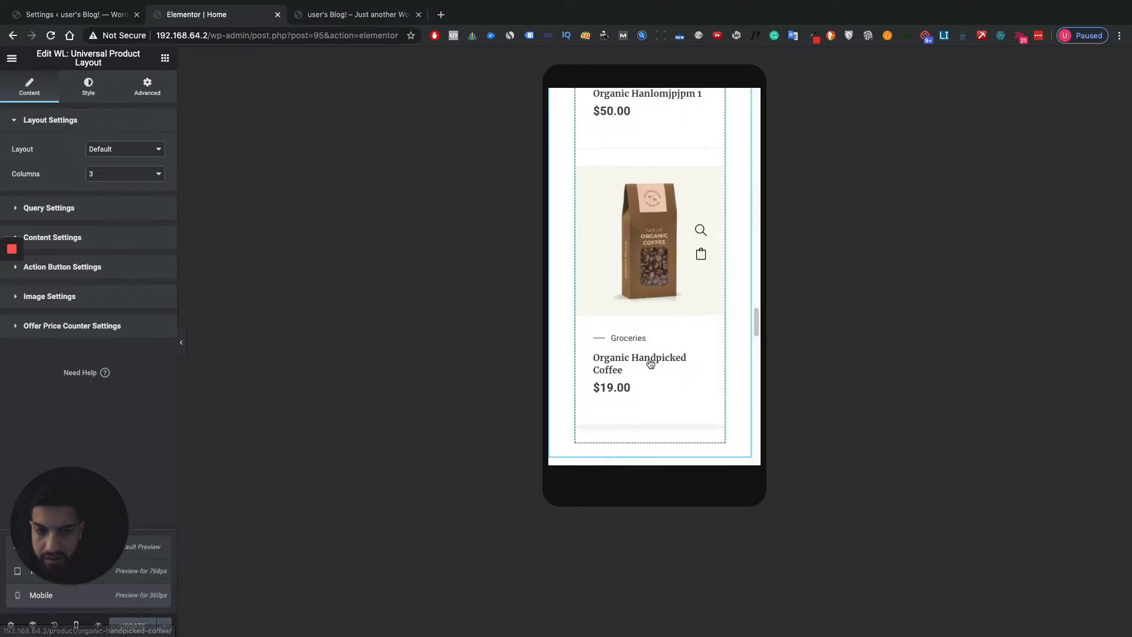
pyautogui.moveTo(78, 522); pyautogui.dragTo(1071, 524)
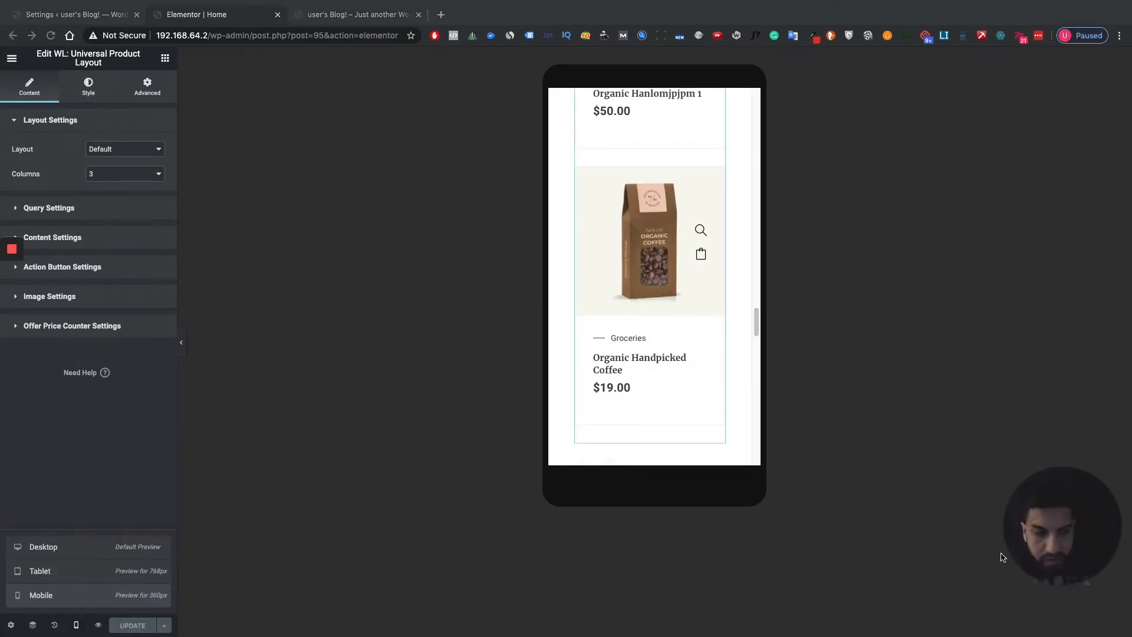
pyautogui.click(78, 551)
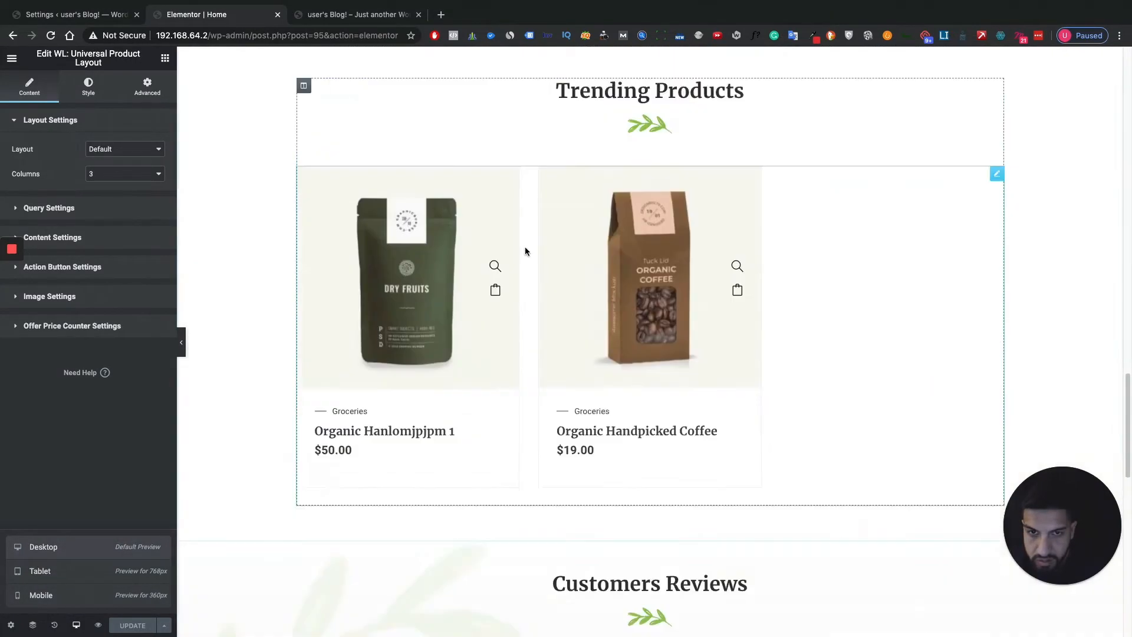
pyautogui.scroll(4, 537, 253)
# Return to the site preview, go to the All Products page and open the Organic Hanlomjpjpm 1 product
pyautogui.click(341, 18)
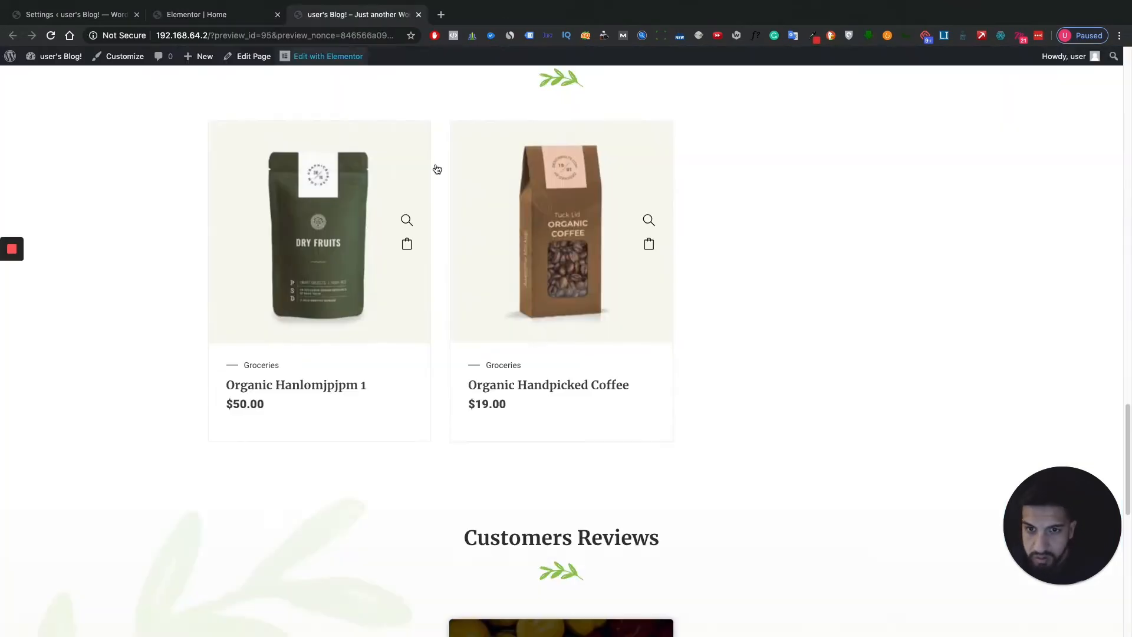
pyautogui.scroll(-1, 501, 240)
pyautogui.scroll(15, 508, 248)
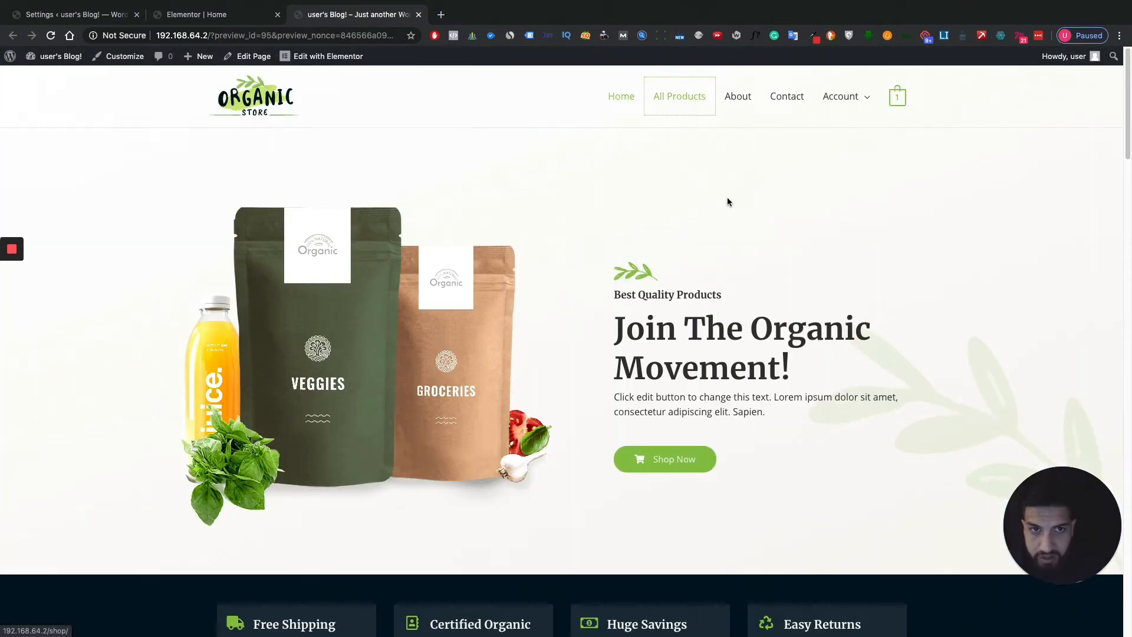
pyautogui.click(687, 102)
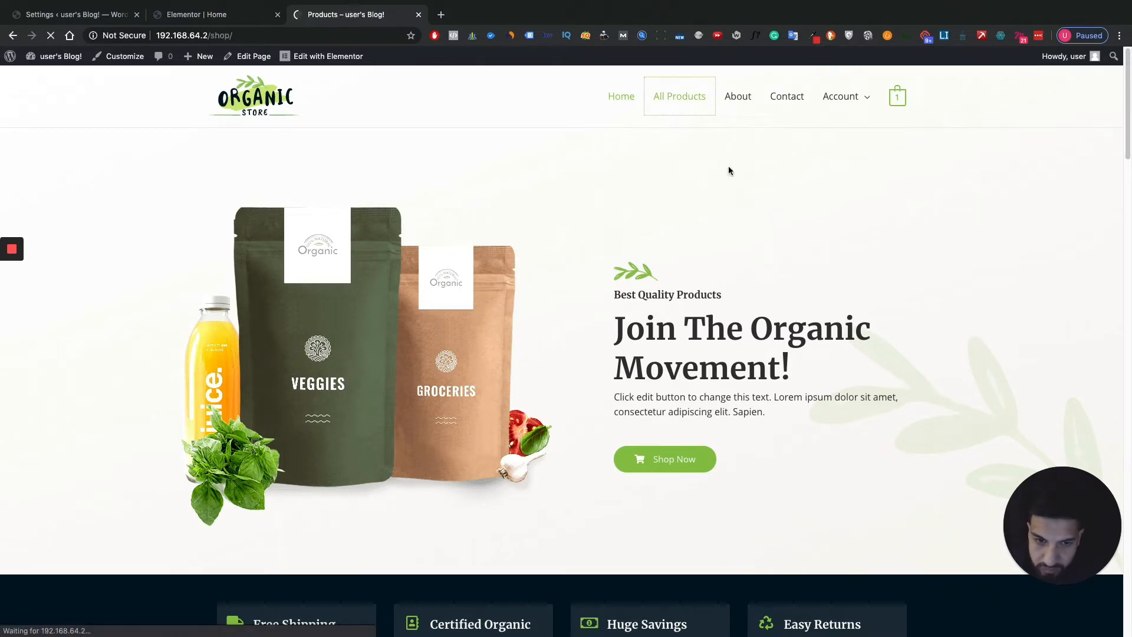
pyautogui.scroll(-1, 512, 224)
pyautogui.scroll(-3, 758, 313)
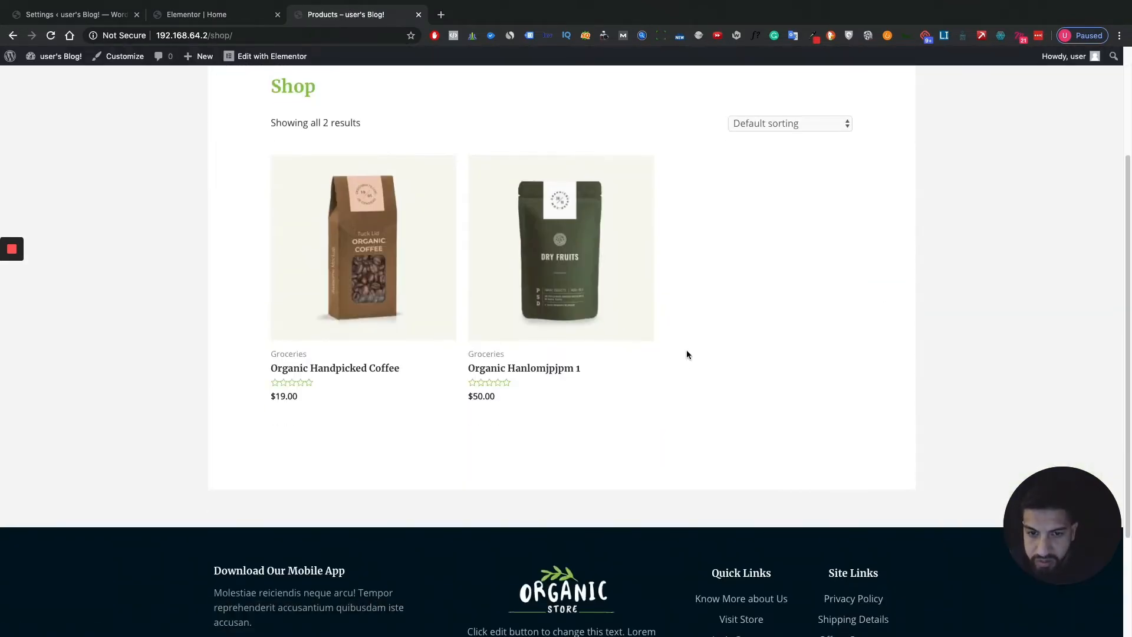
pyautogui.scroll(1, 701, 336)
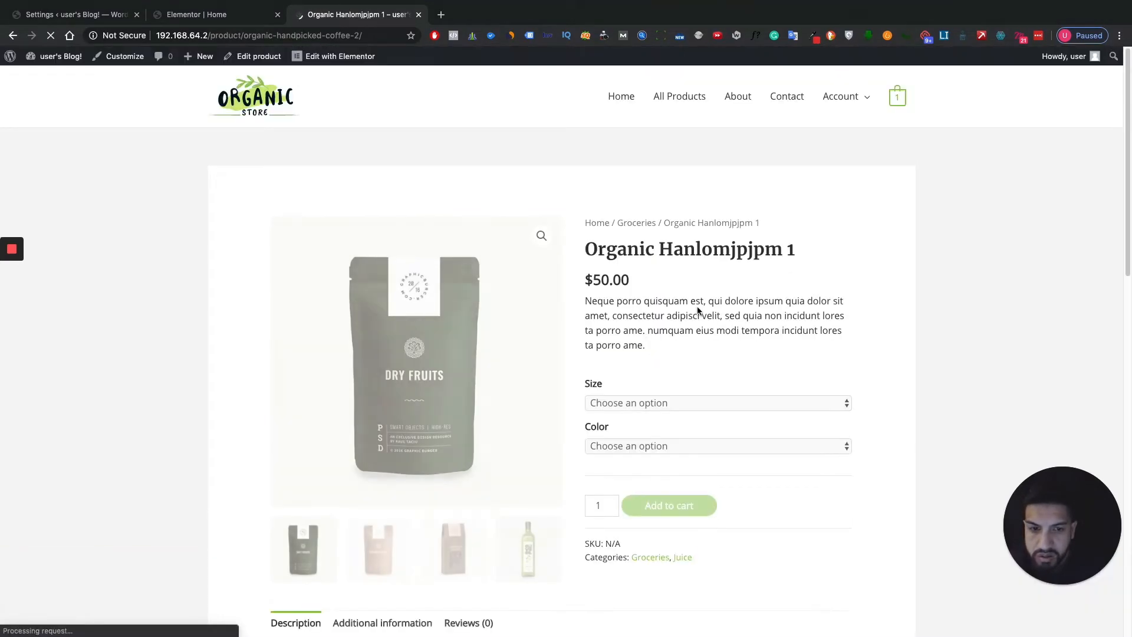
# Choose size S and color Red on the Organic Hanlomjpjpm 1 product page
pyautogui.click(614, 399)
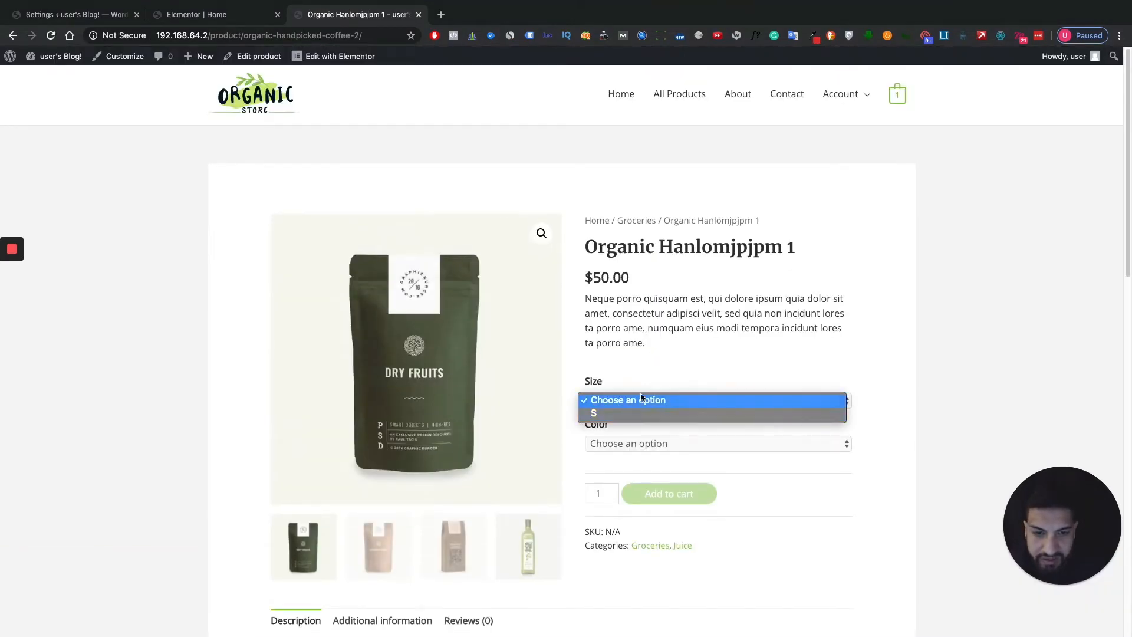
pyautogui.click(637, 397)
pyautogui.scroll(-2, 636, 377)
pyautogui.click(637, 285)
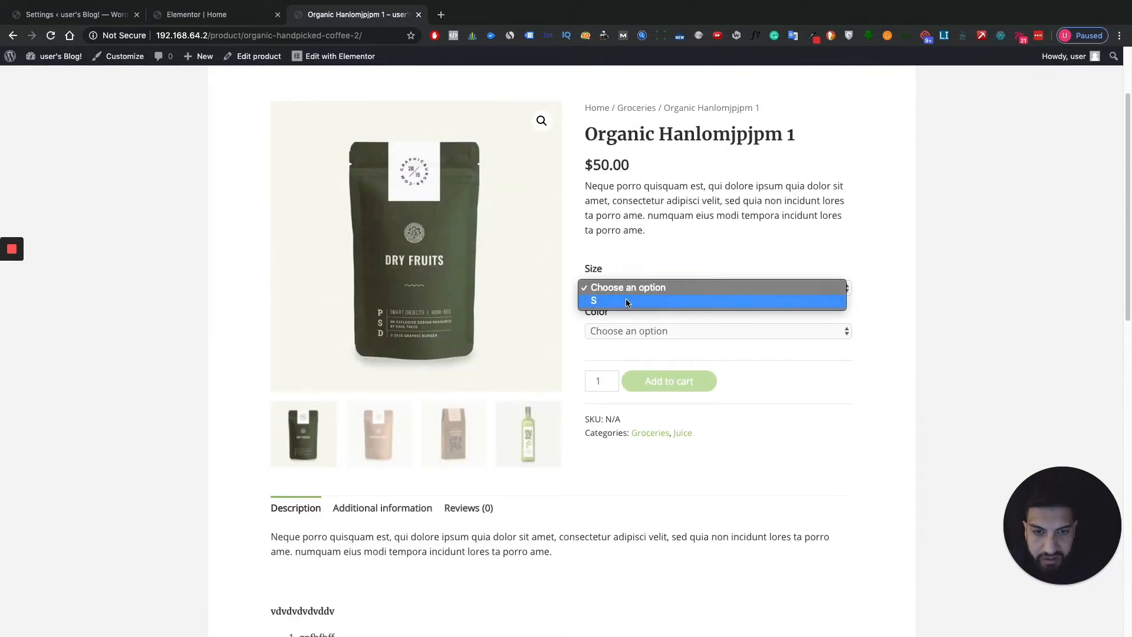
pyautogui.click(627, 301)
pyautogui.click(630, 331)
pyautogui.click(620, 349)
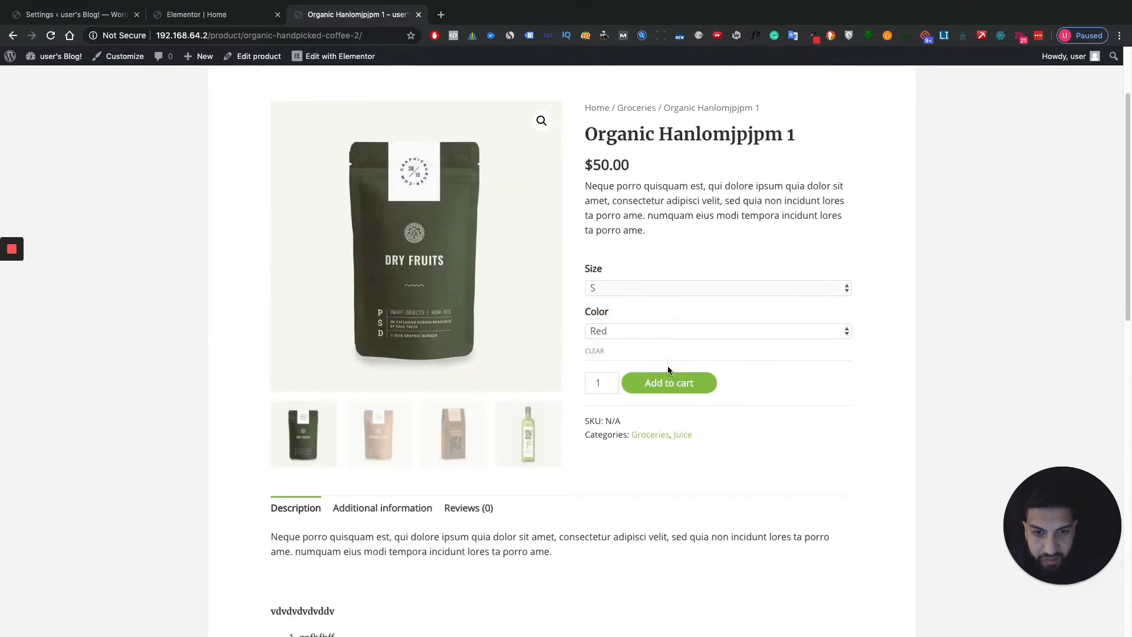
pyautogui.scroll(-1, 617, 321)
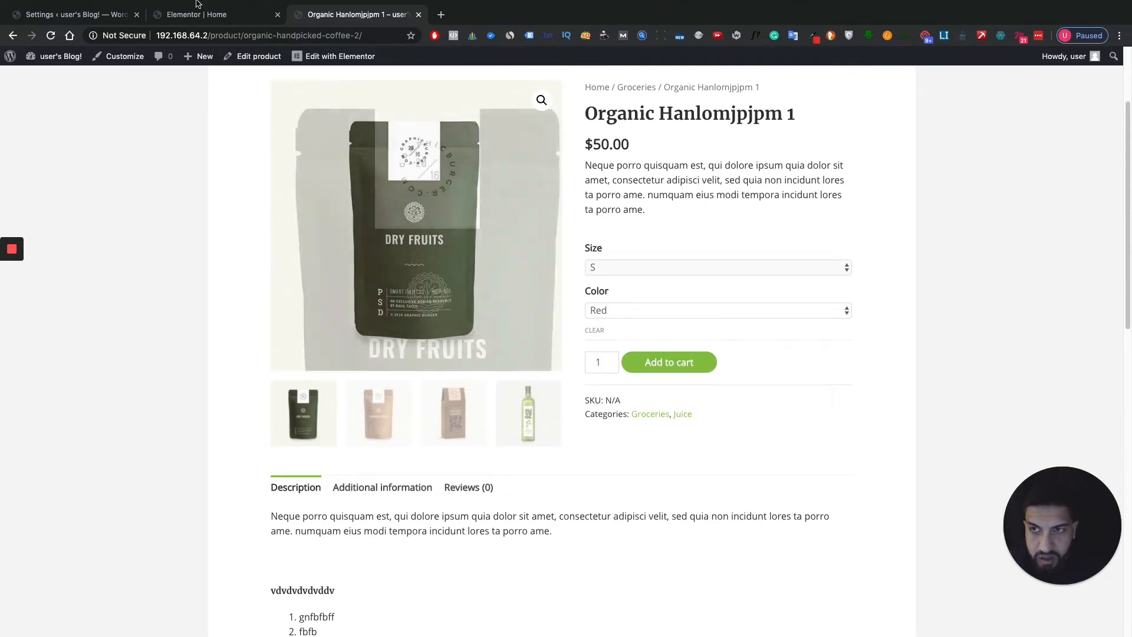
# Return to the WordPress admin and open the Organic Hanlomjpjpm 1 product for editing from the product list
pyautogui.click(196, 14)
pyautogui.click(77, 14)
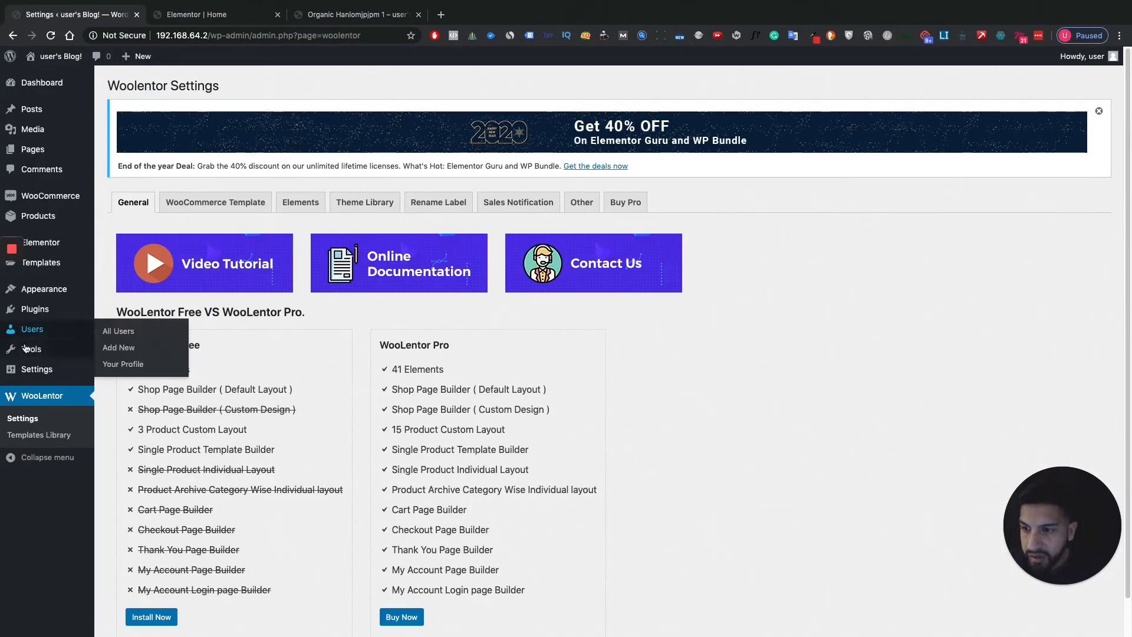
pyautogui.click(64, 217)
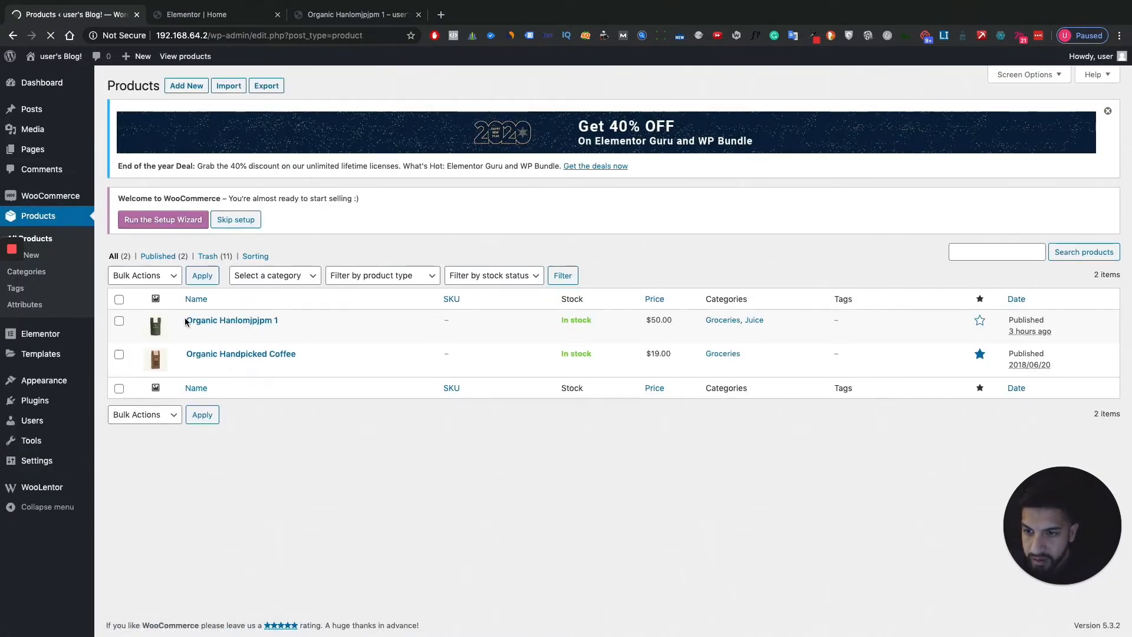
pyautogui.click(230, 333)
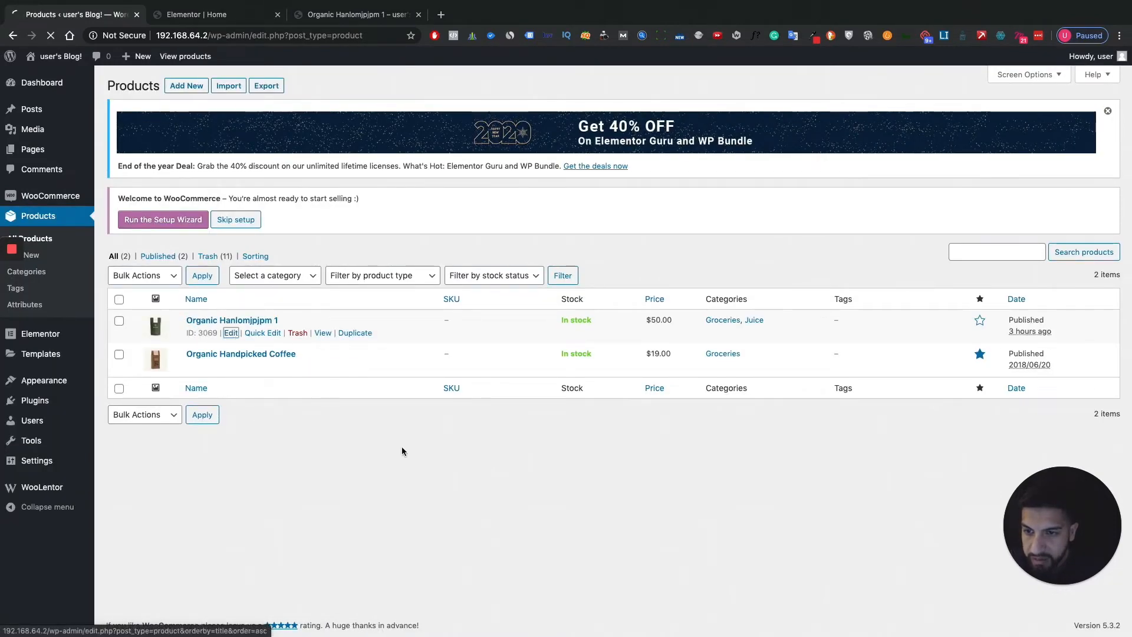
# Review the product's short description, Advanced and Product Badge settings, and display its variations
pyautogui.scroll(-5, 471, 420)
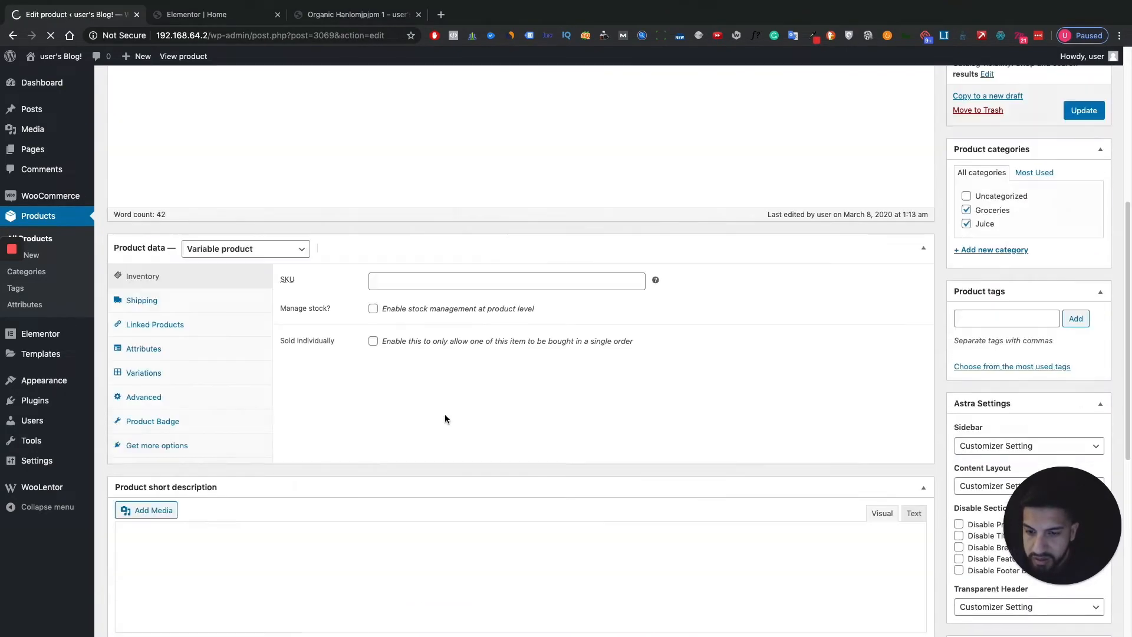
pyautogui.scroll(-4, 271, 393)
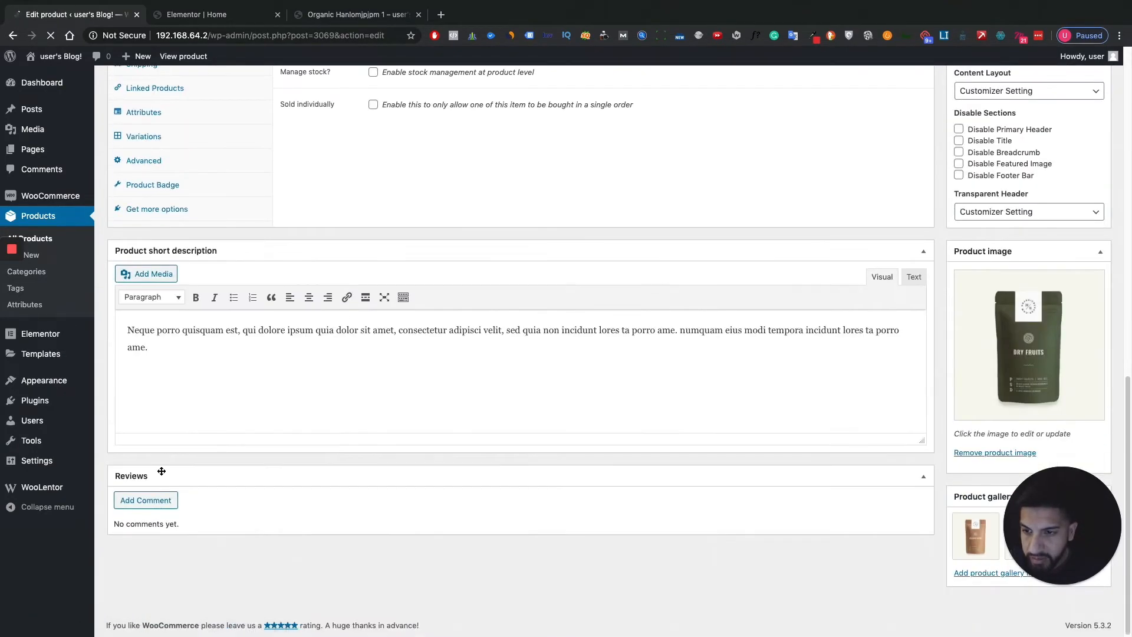
pyautogui.scroll(1, 177, 295)
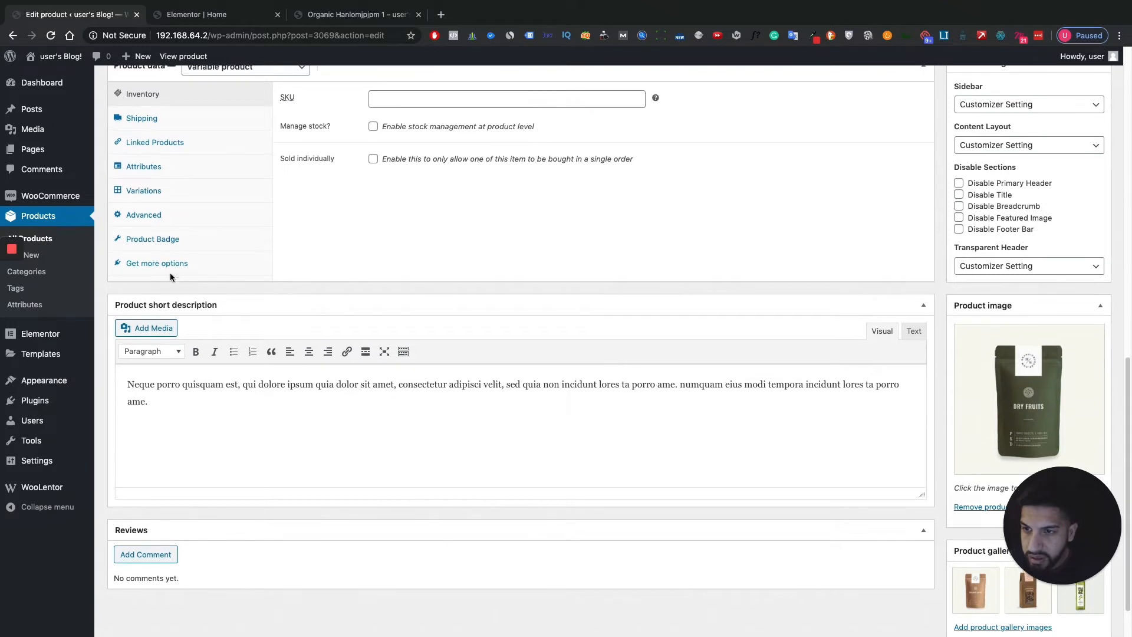
pyautogui.click(154, 222)
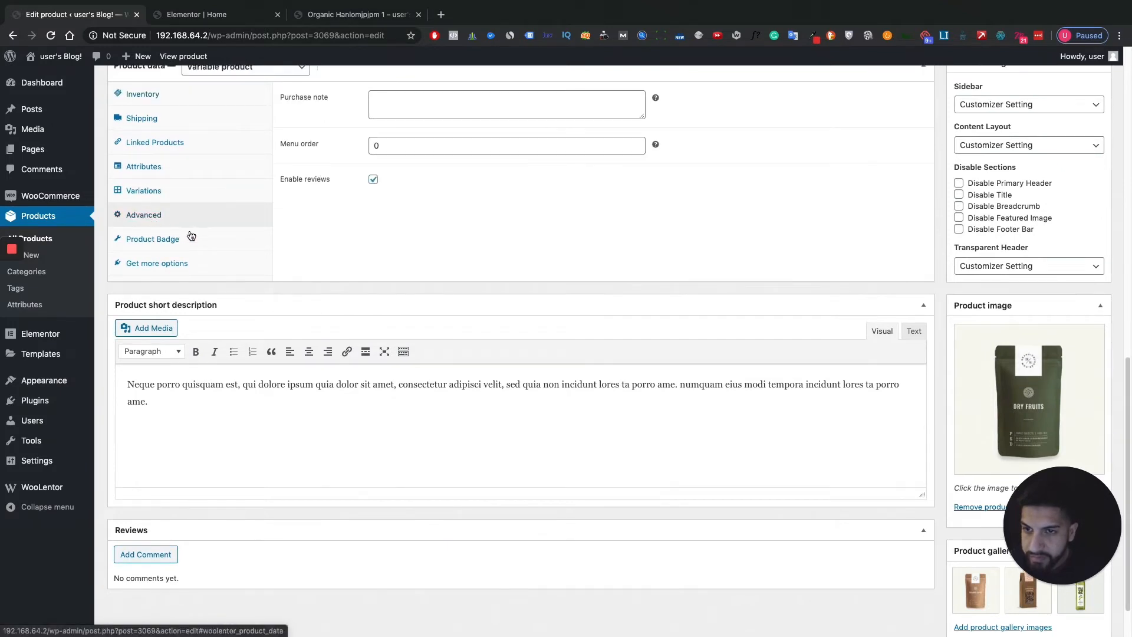
pyautogui.click(176, 241)
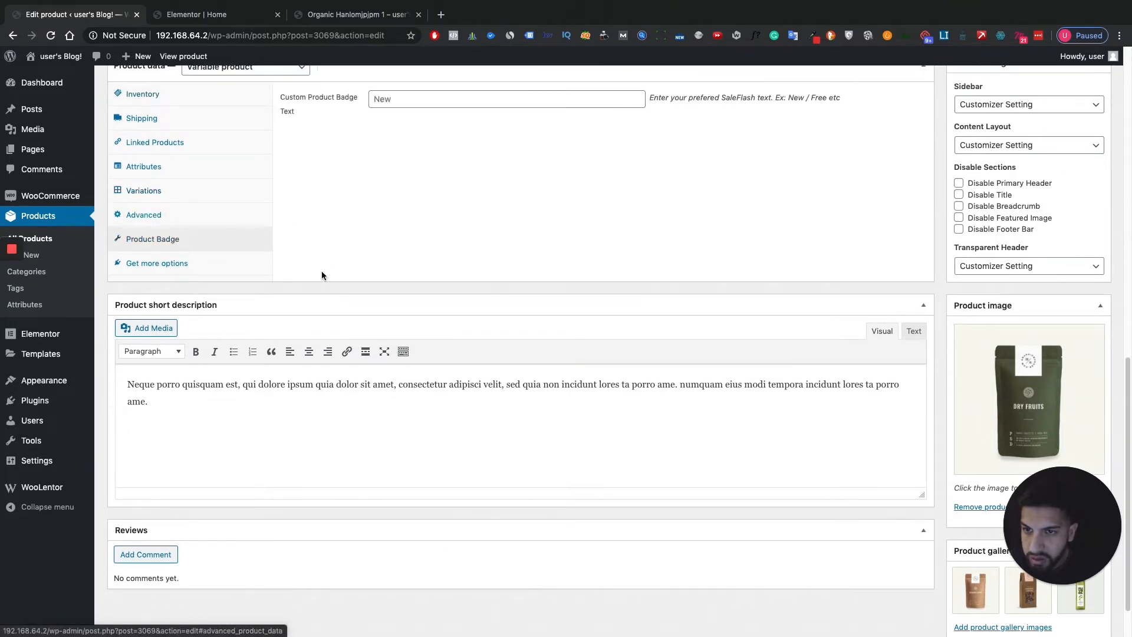
pyautogui.click(172, 191)
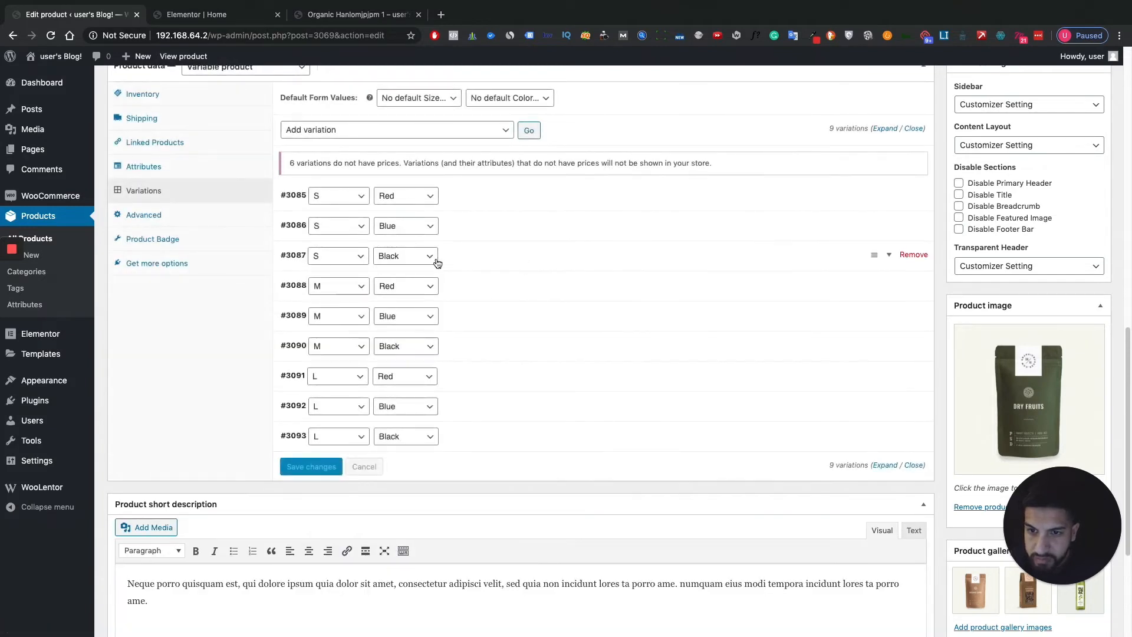
# Examine the image and price of the S Blue and S Black variations and collapse them again
pyautogui.click(472, 227)
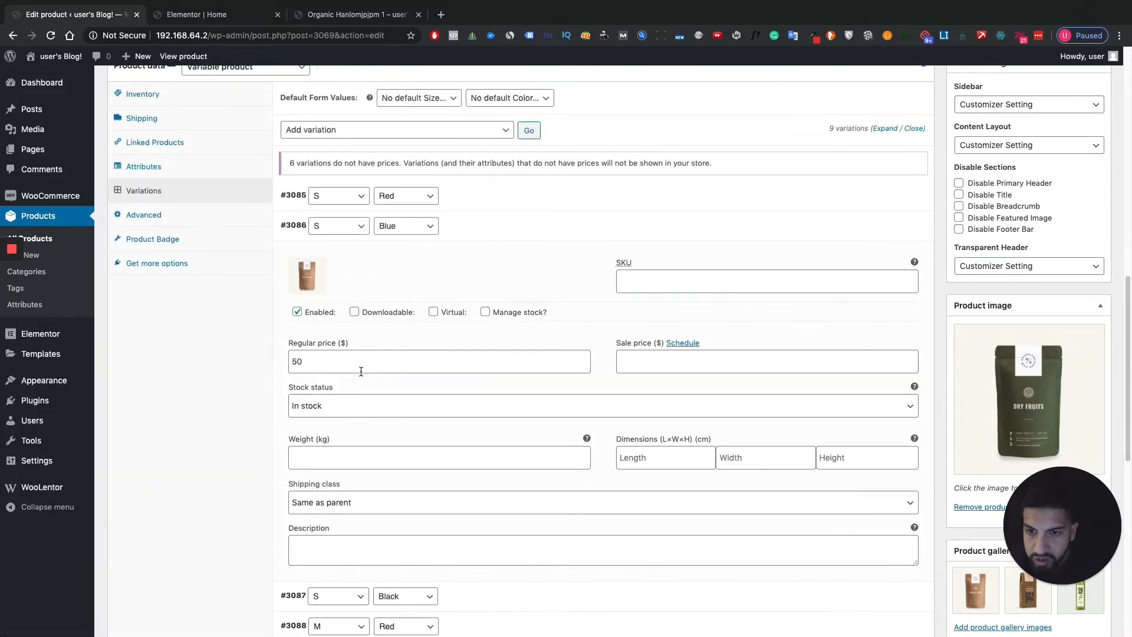
pyautogui.click(461, 226)
pyautogui.click(473, 262)
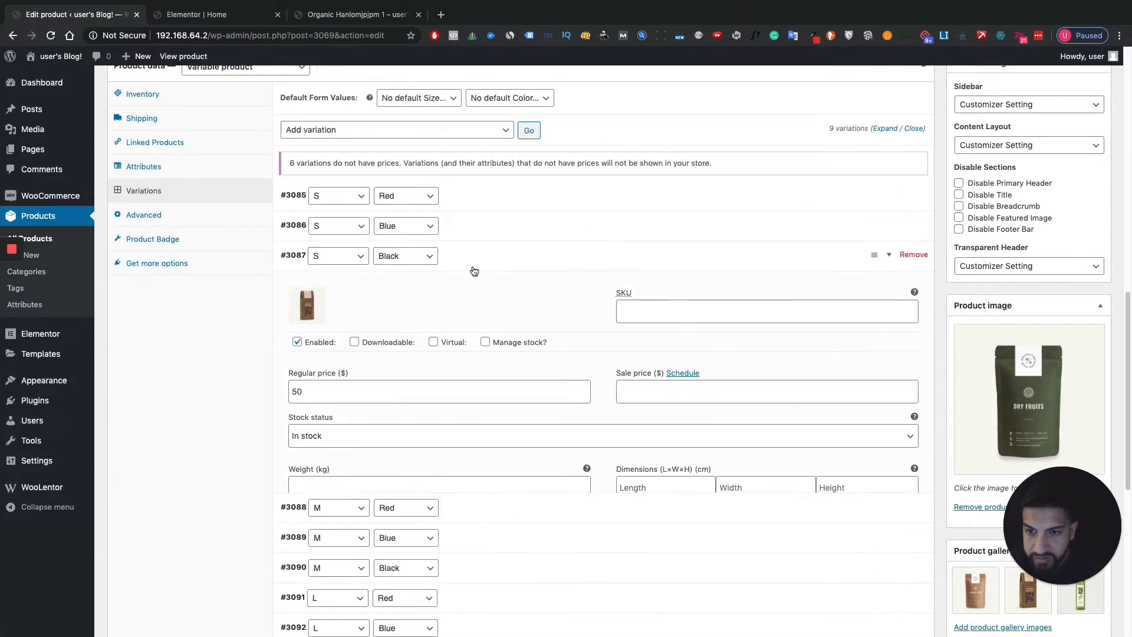
pyautogui.click(473, 253)
pyautogui.click(472, 235)
pyautogui.click(476, 233)
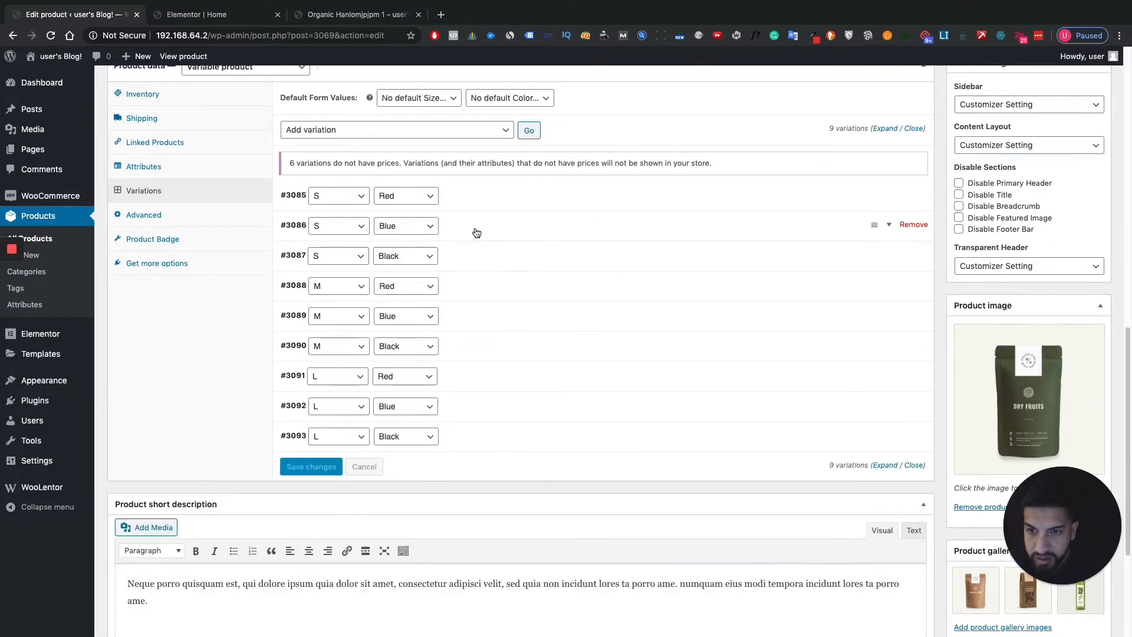
pyautogui.click(478, 264)
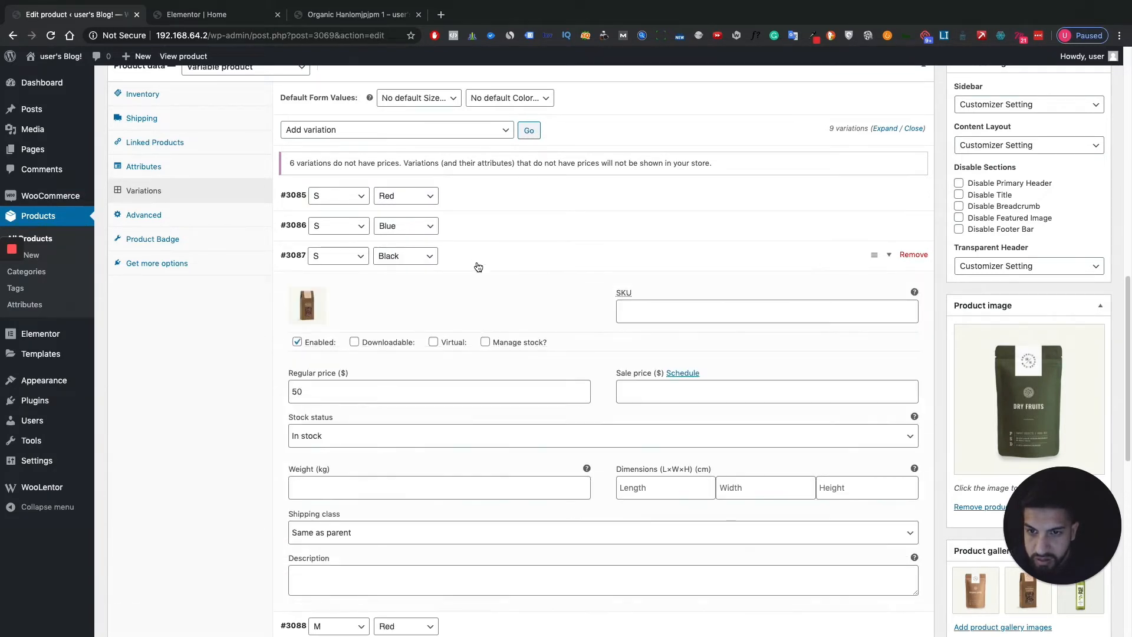
pyautogui.click(475, 260)
# Return to the store's product page and try the Blue and Black colors to compare the variation images
pyautogui.click(348, 13)
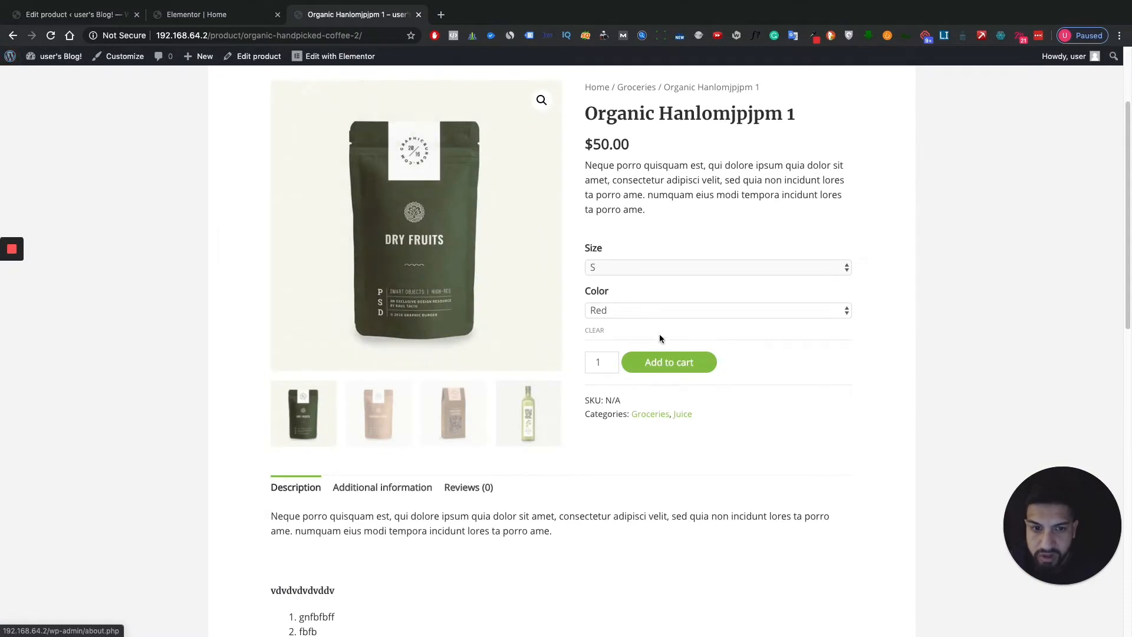
pyautogui.click(637, 313)
pyautogui.click(635, 320)
pyautogui.click(633, 312)
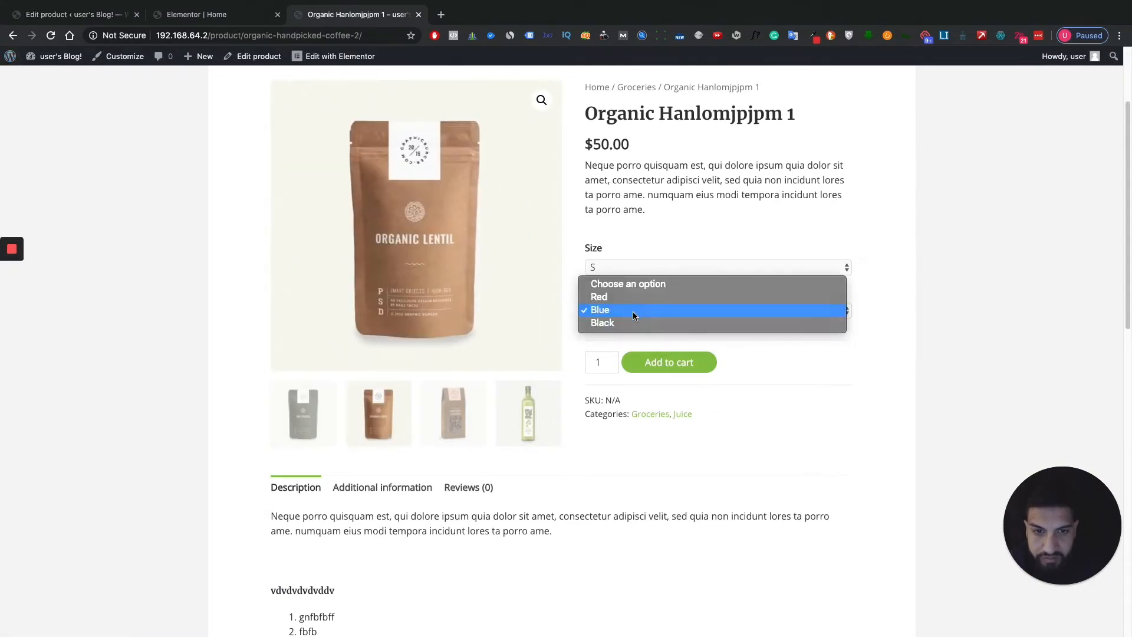
pyautogui.click(628, 320)
pyautogui.click(630, 312)
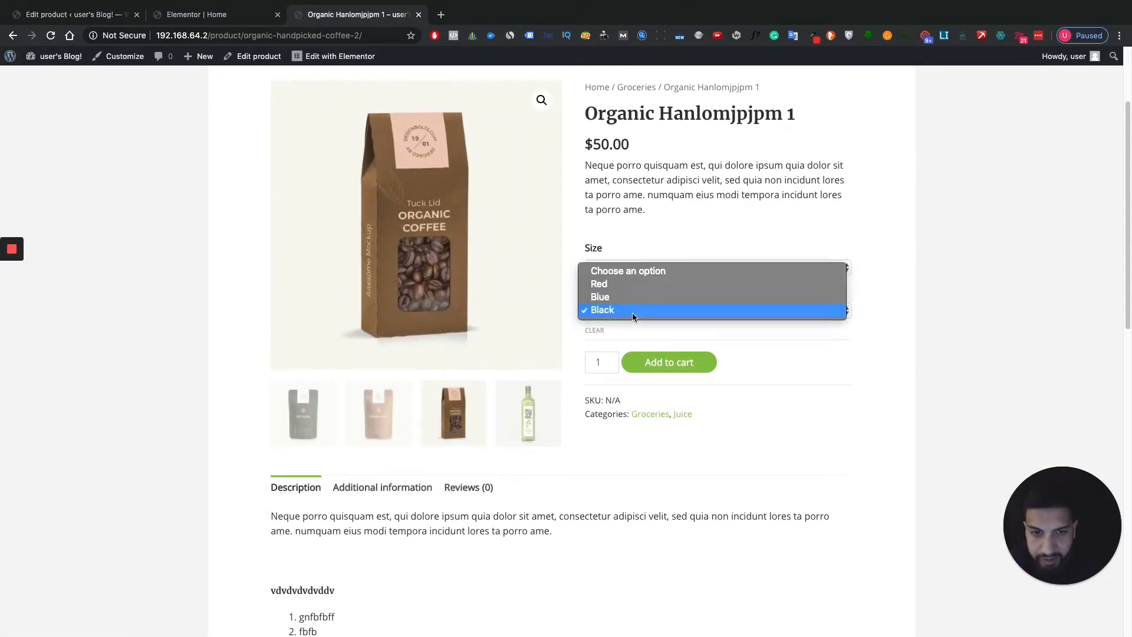
# Preview the product's variation images by choosing Red, Blue and Black in turn as the color with size S
pyautogui.click(617, 285)
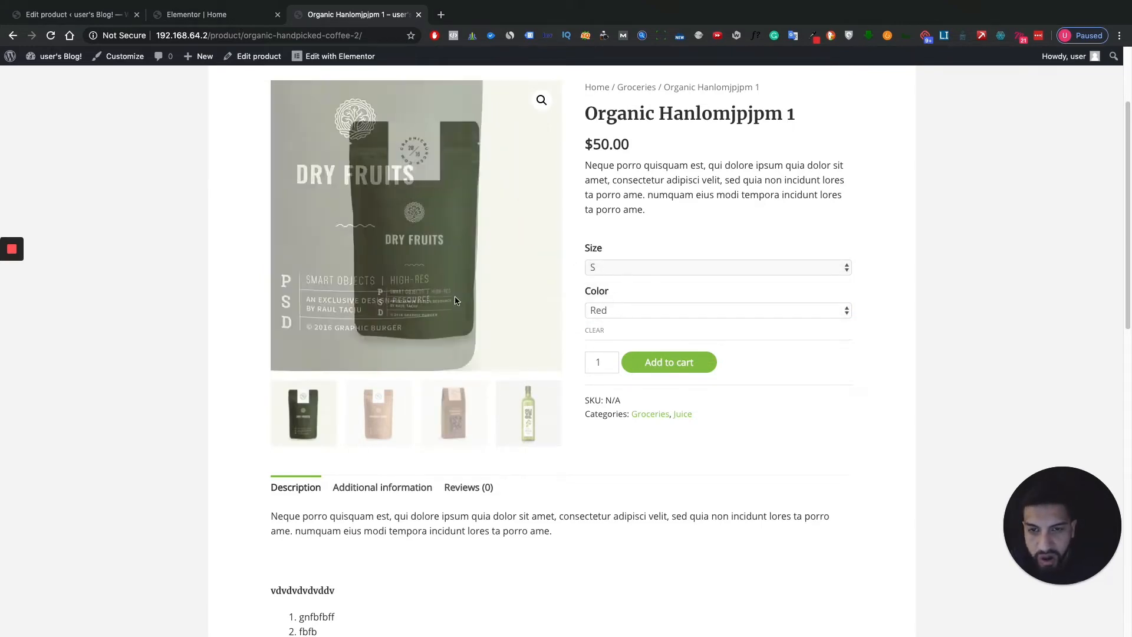
pyautogui.click(622, 313)
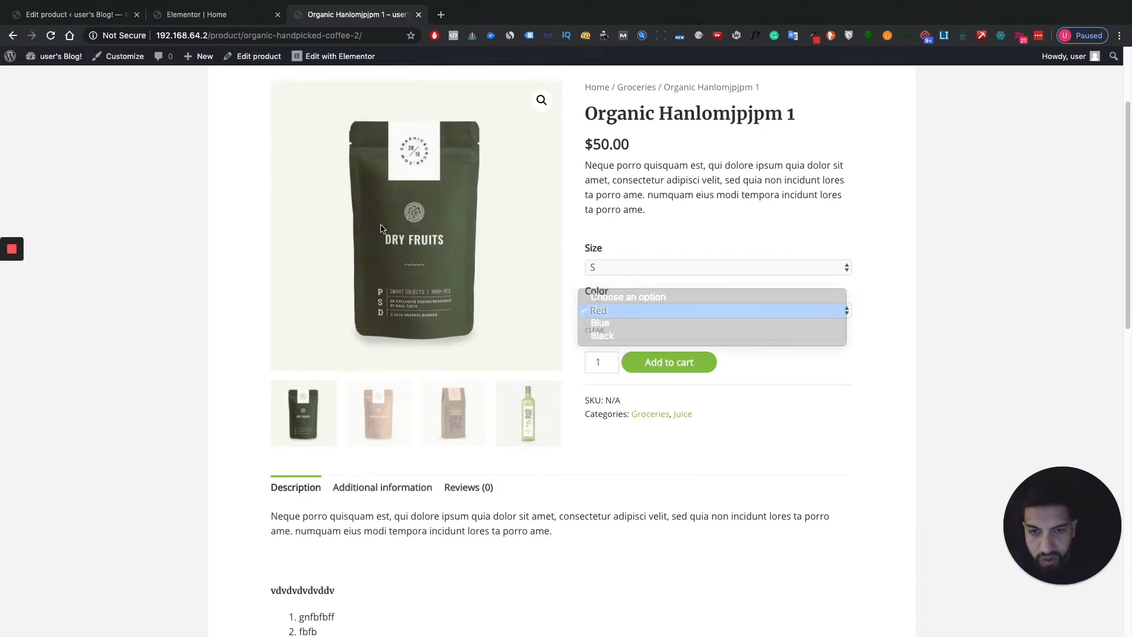
pyautogui.click(615, 317)
pyautogui.click(603, 315)
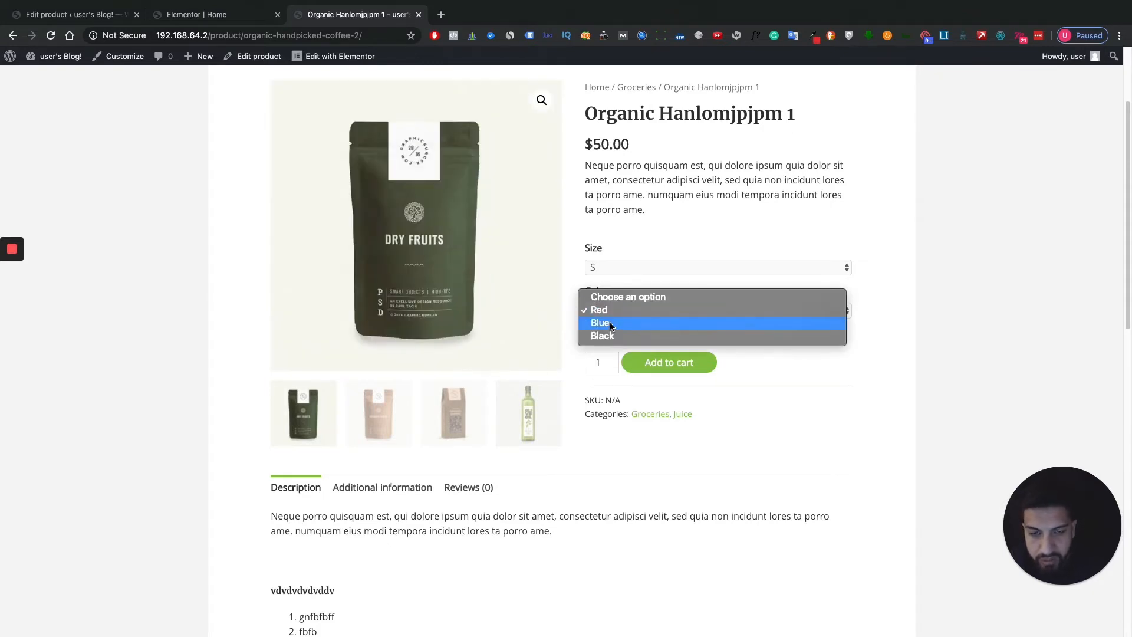
pyautogui.click(610, 322)
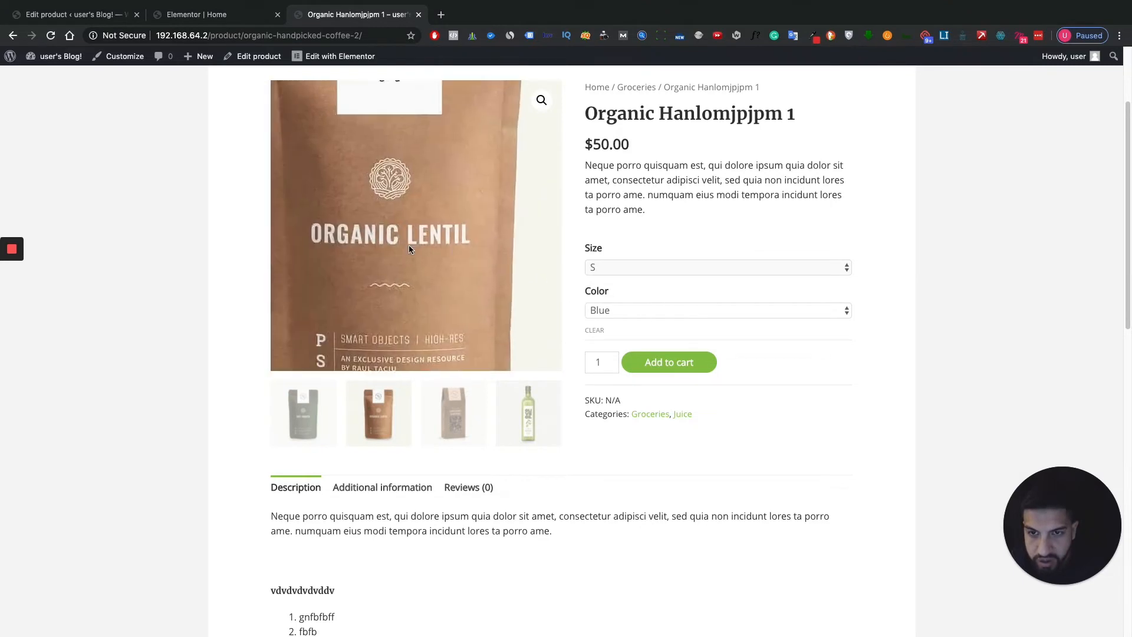
pyautogui.click(705, 313)
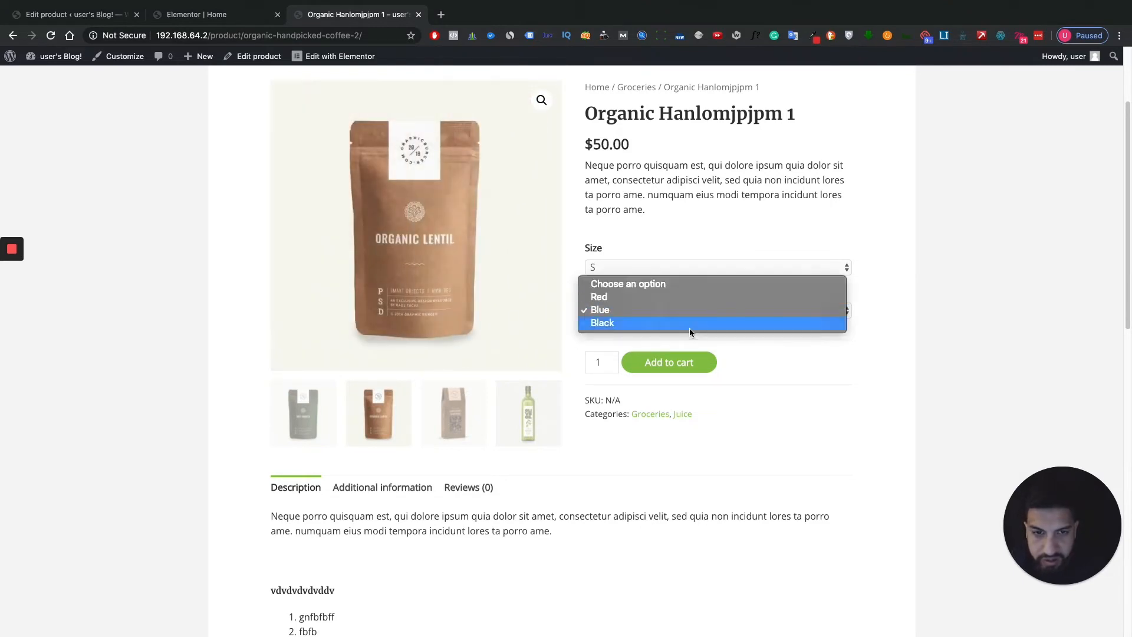
pyautogui.click(688, 326)
# Return to the product editor and examine the settings of the S Black variation
pyautogui.click(236, 13)
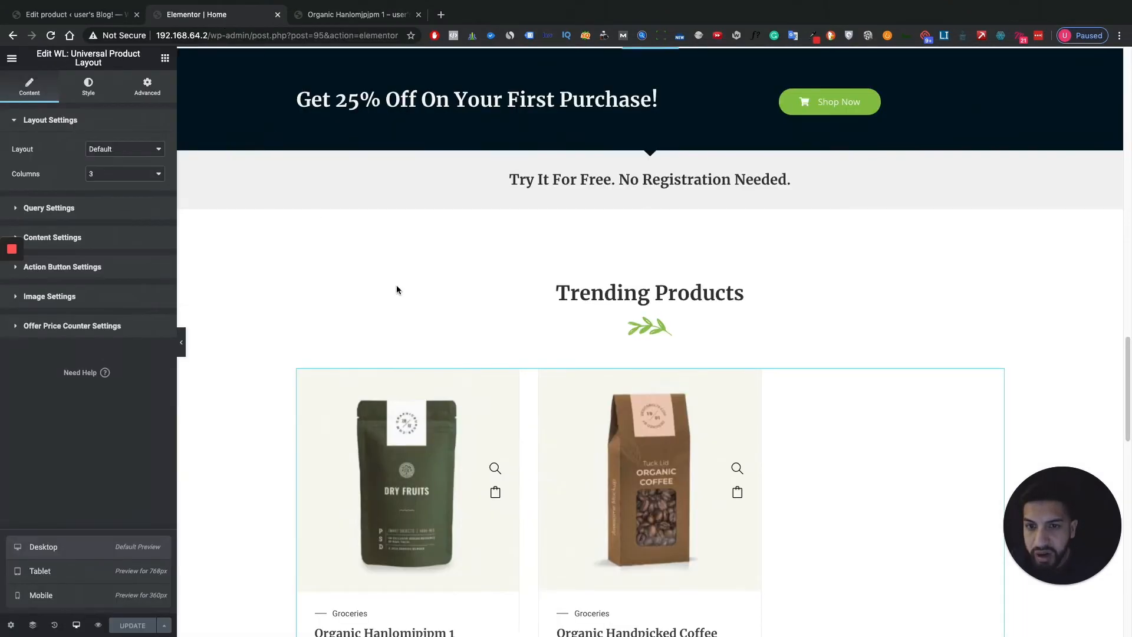
pyautogui.click(71, 15)
pyautogui.click(442, 260)
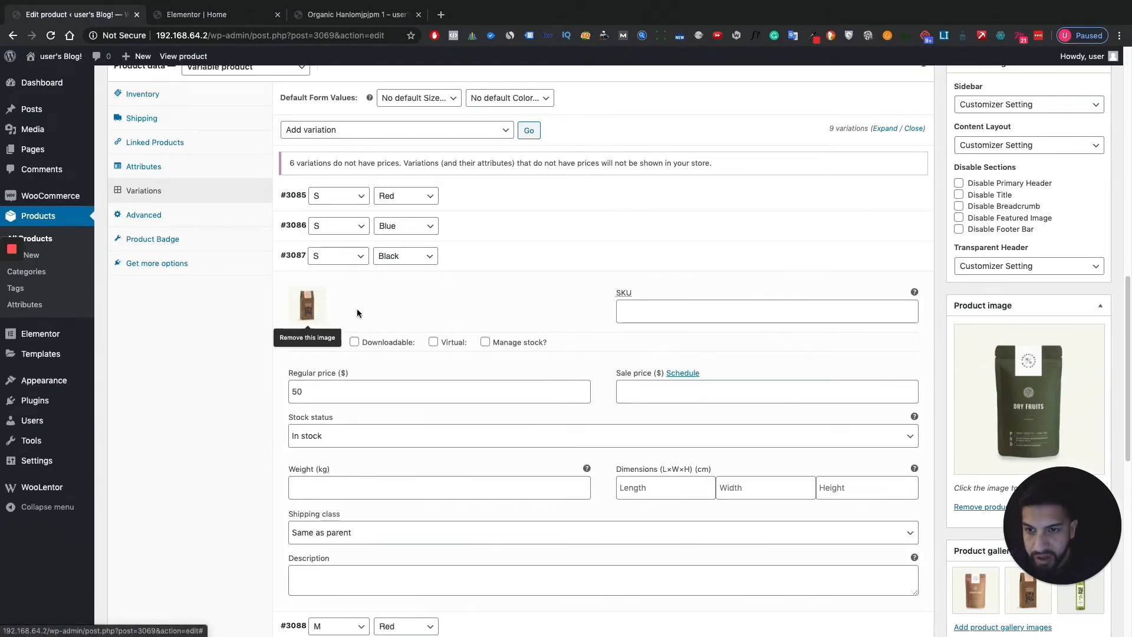
pyautogui.click(490, 256)
# Go back to the live product page and review its description, related products and overall layout
pyautogui.click(237, 19)
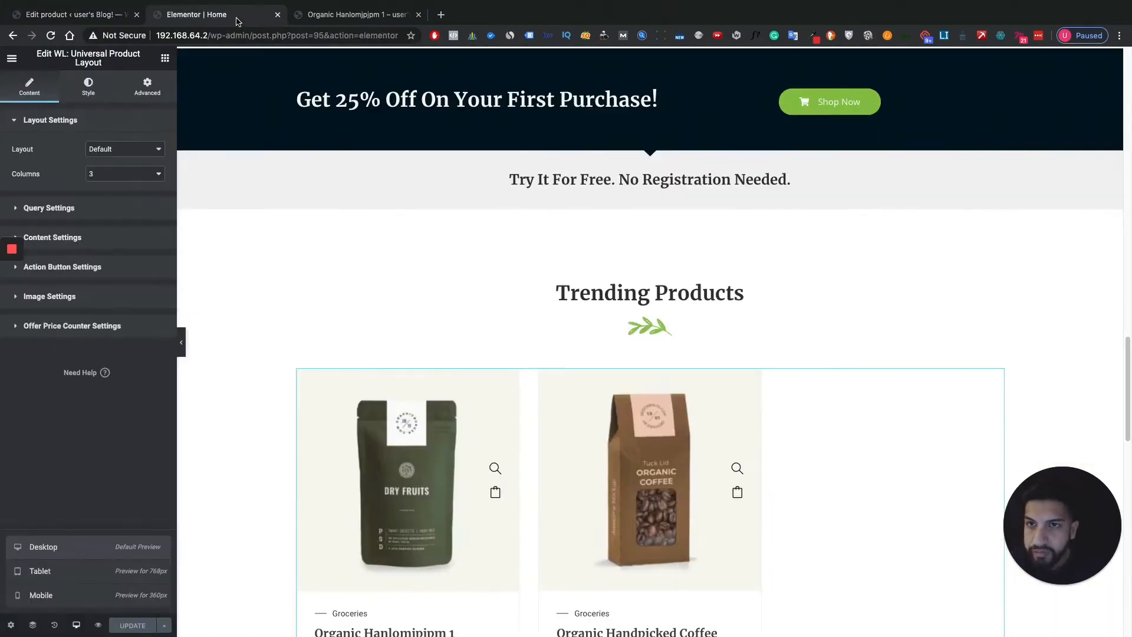
pyautogui.click(351, 18)
pyautogui.scroll(-10, 616, 247)
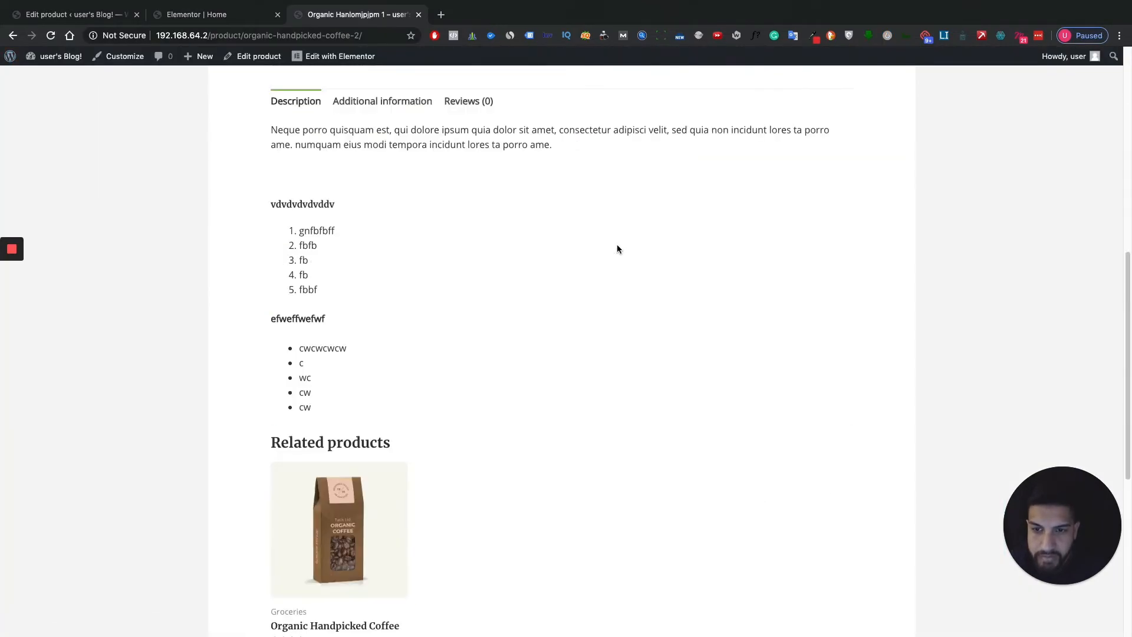
pyautogui.scroll(5, 616, 248)
pyautogui.scroll(10, 496, 393)
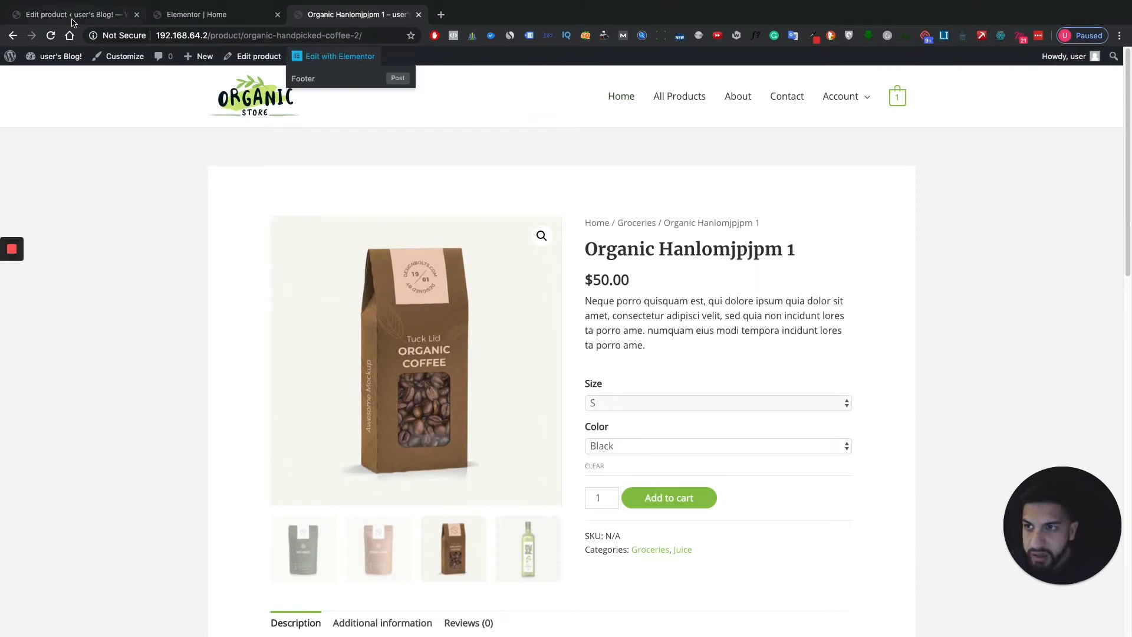
# Switch to the home page in Elementor, select the hero product image and check its choice in the media library
pyautogui.click(243, 16)
pyautogui.scroll(15, 493, 302)
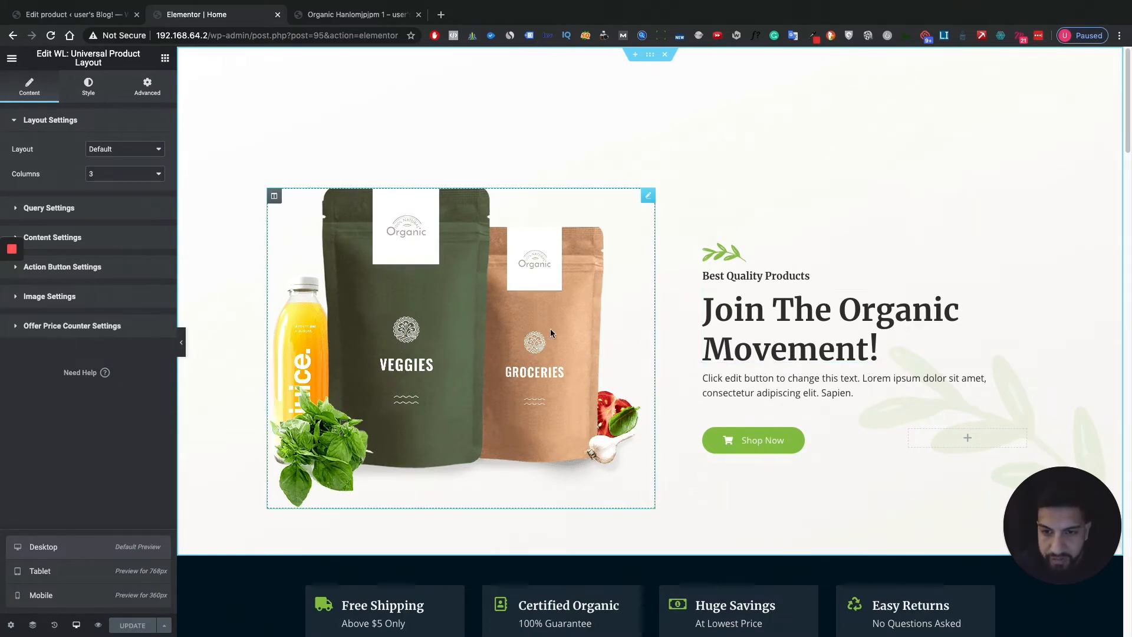
pyautogui.click(472, 318)
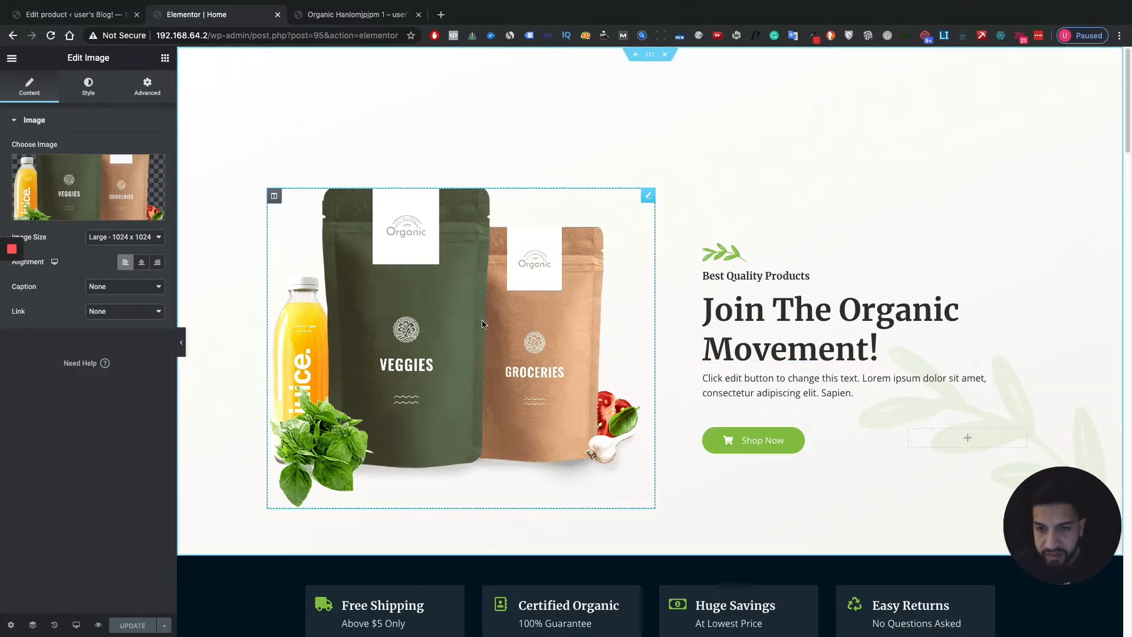
pyautogui.click(138, 198)
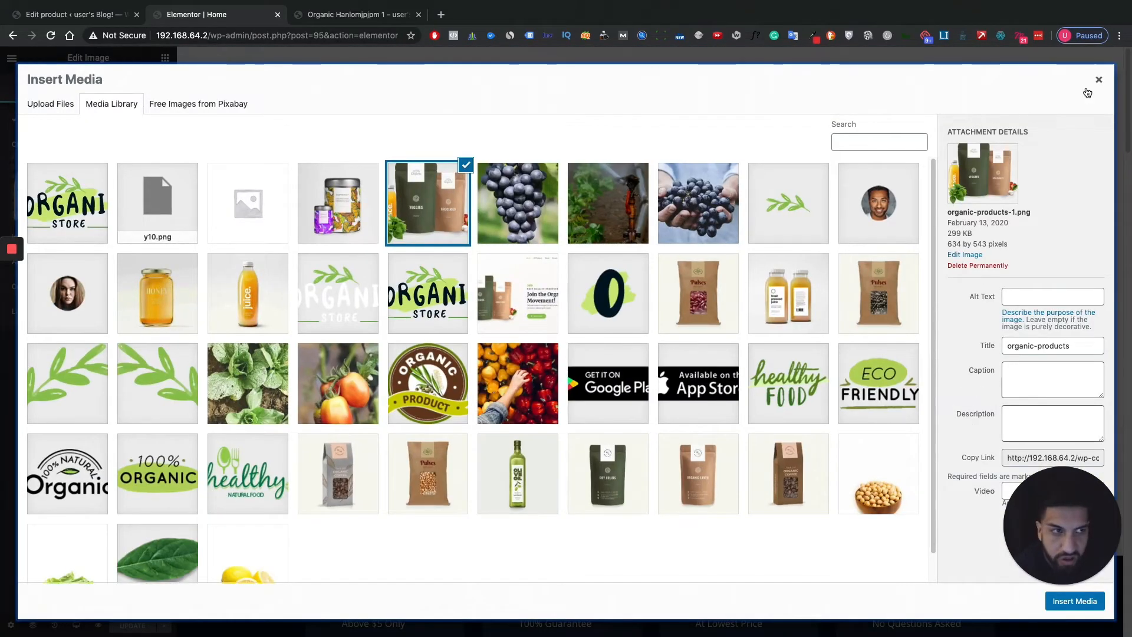
pyautogui.click(1074, 601)
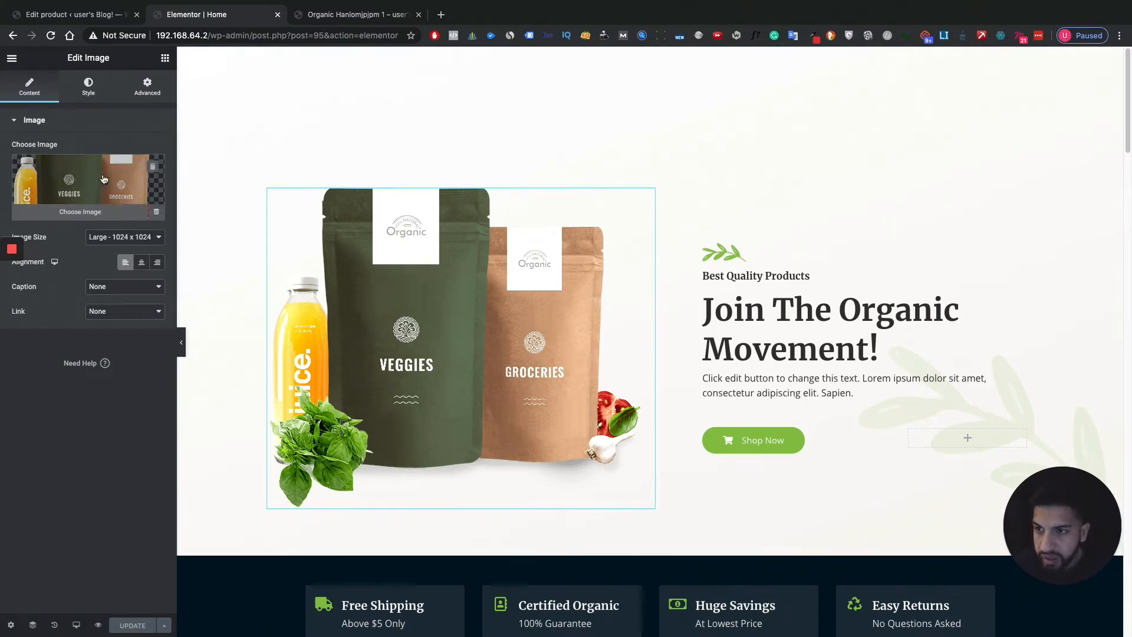
# Replace the hero image with the media library photo of a hand reaching for yellow and red peppers
pyautogui.click(71, 194)
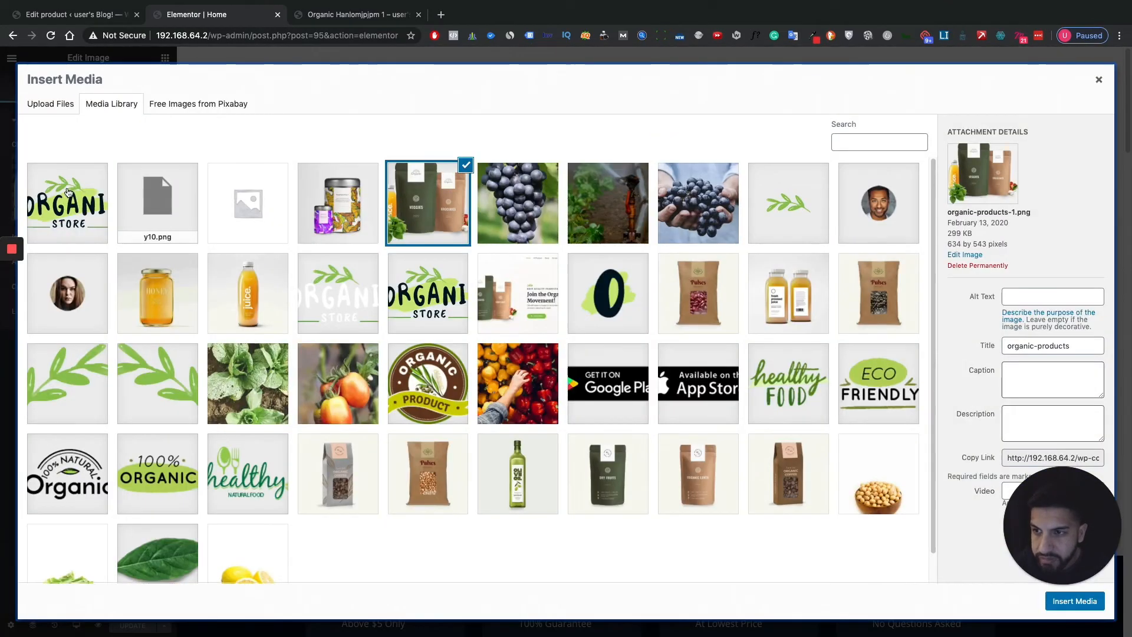
pyautogui.click(518, 202)
pyautogui.click(698, 203)
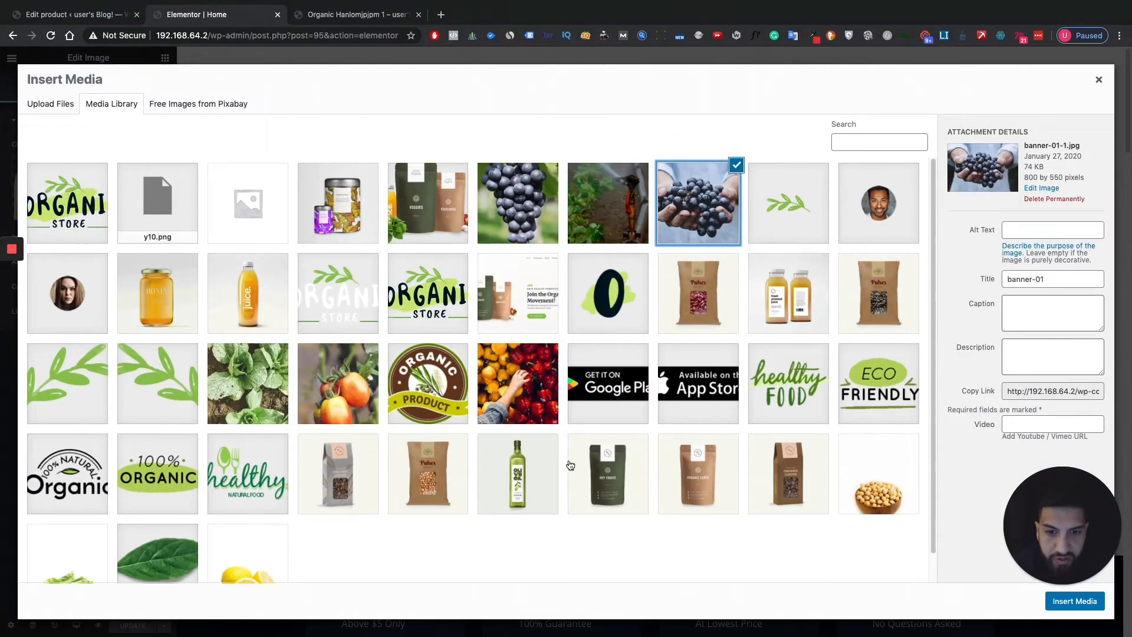
pyautogui.click(354, 487)
pyautogui.click(408, 379)
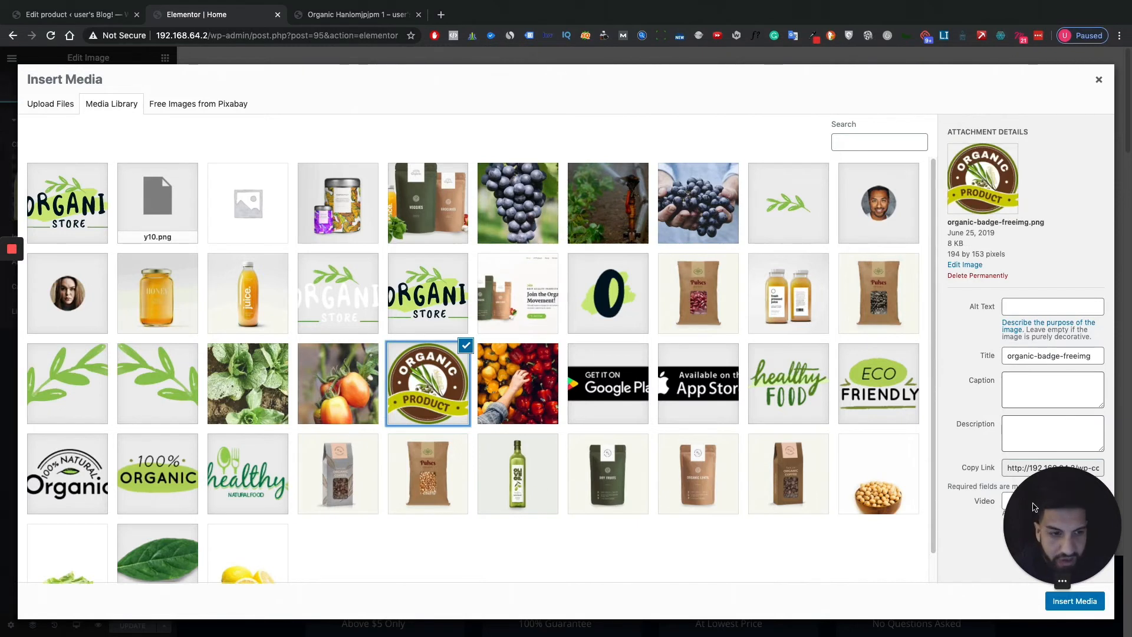
pyautogui.scroll(-1, 281, 359)
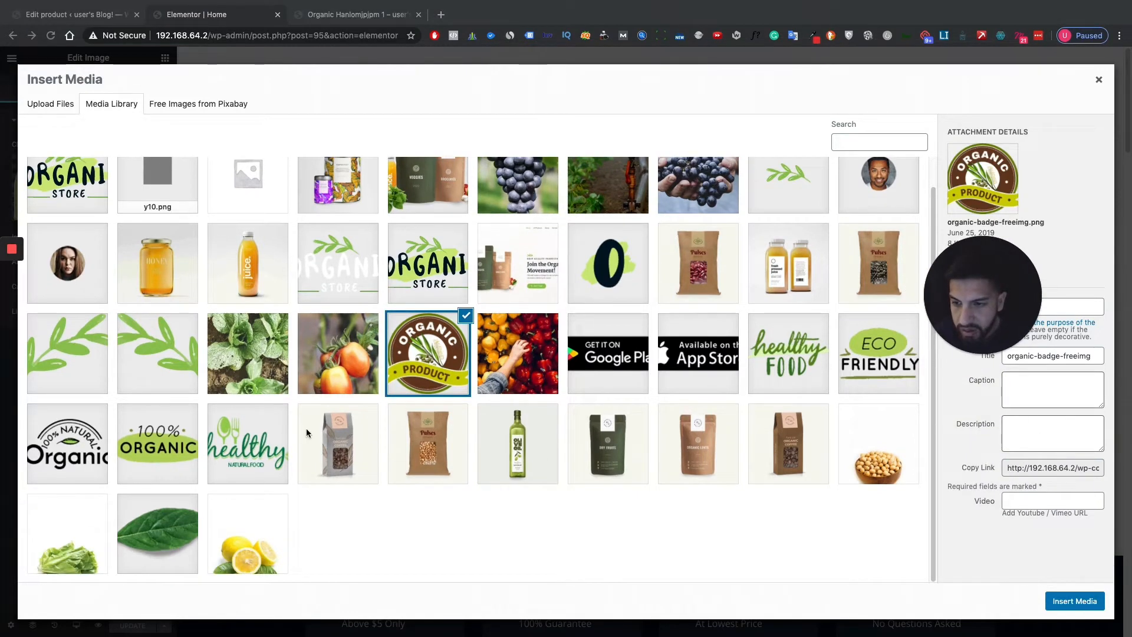
pyautogui.scroll(1, 268, 414)
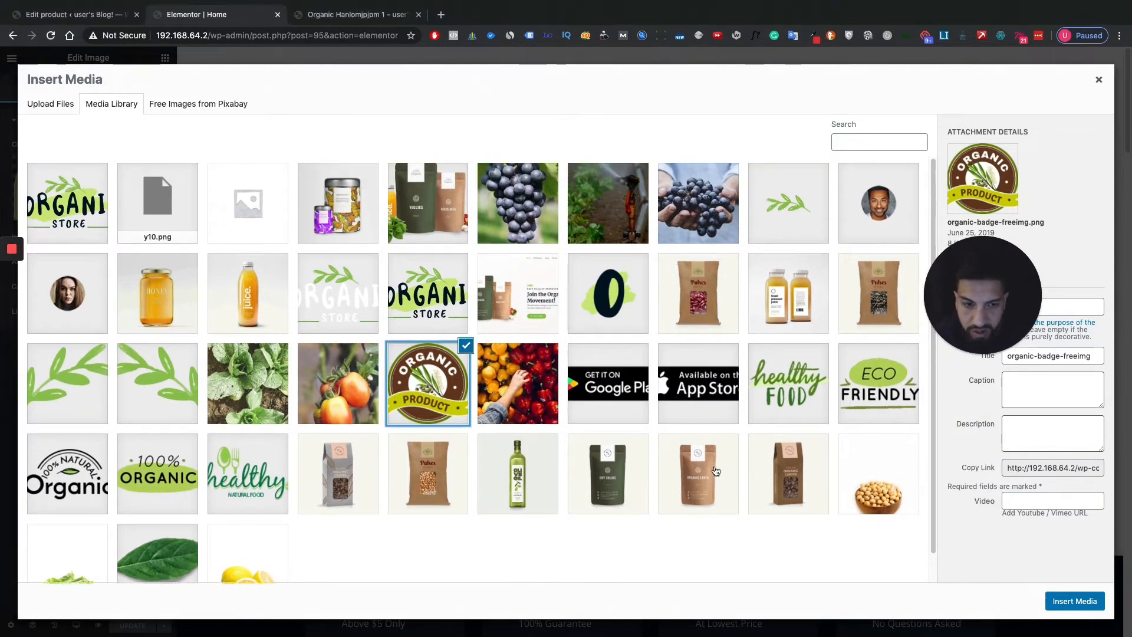
pyautogui.press('Right')
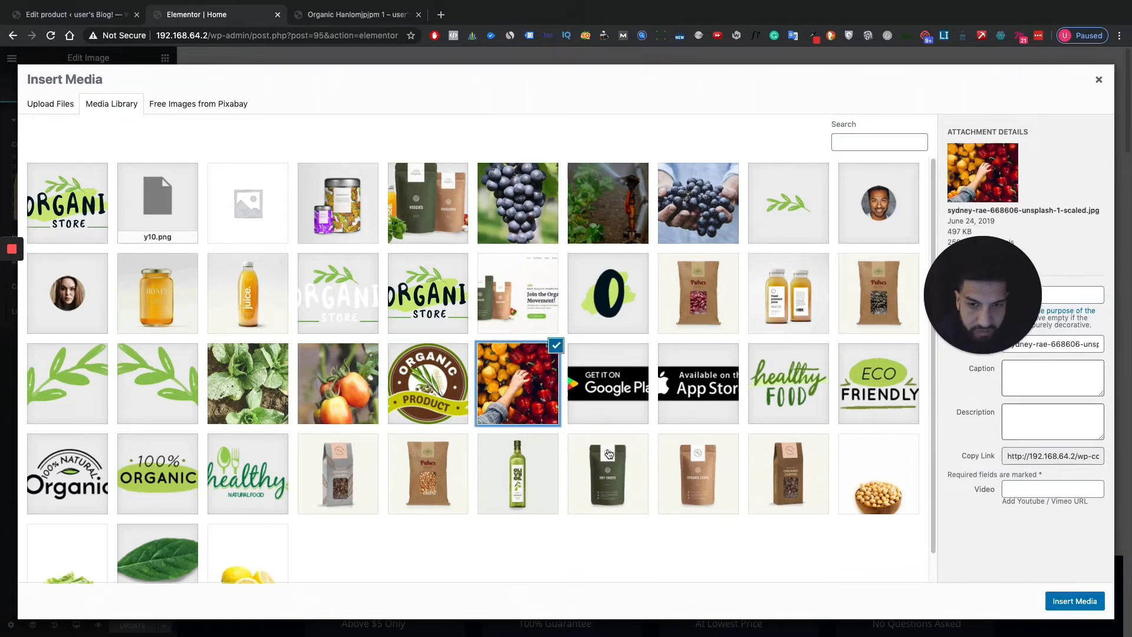
pyautogui.click(1074, 600)
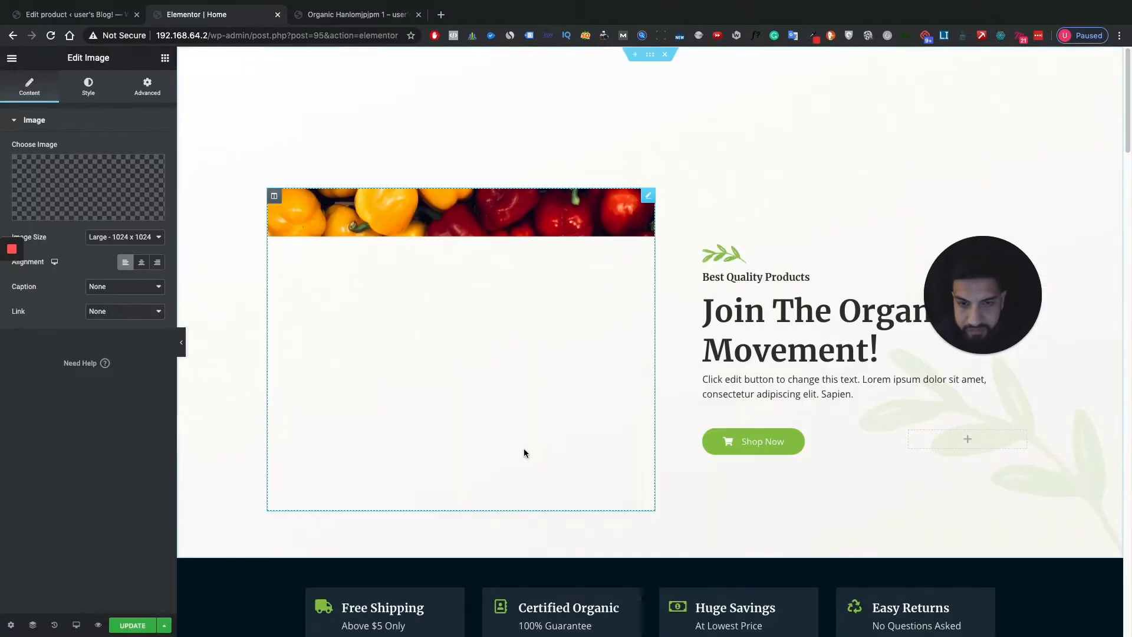
# Change the hero section's main heading to "This is my website"
pyautogui.click(734, 333)
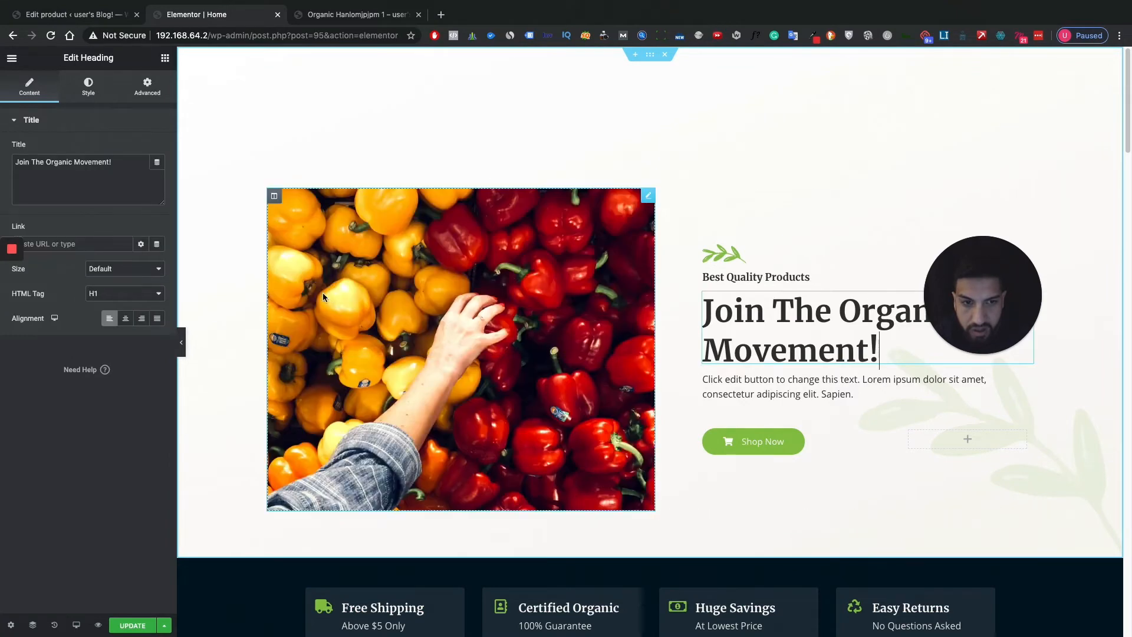
pyautogui.click(816, 323)
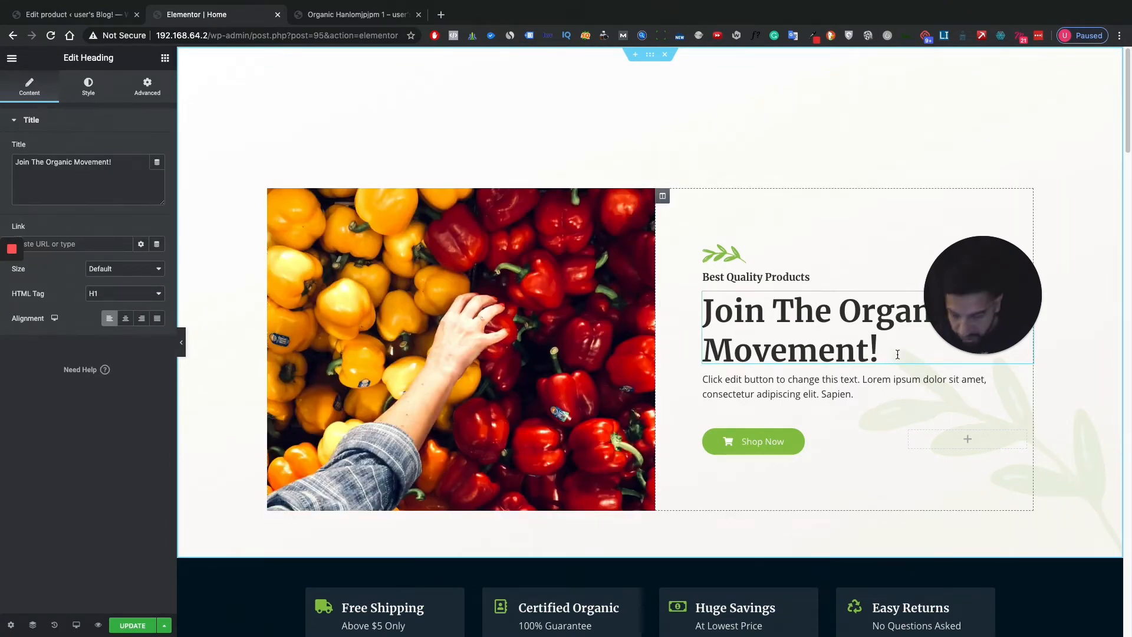
pyautogui.press('BackSpace')
pyautogui.press('BackSpace')
pyautogui.press('BackSpace')
pyautogui.press('BackSpace')
pyautogui.press('BackSpace')
pyautogui.press('BackSpace')
pyautogui.press('BackSpace')
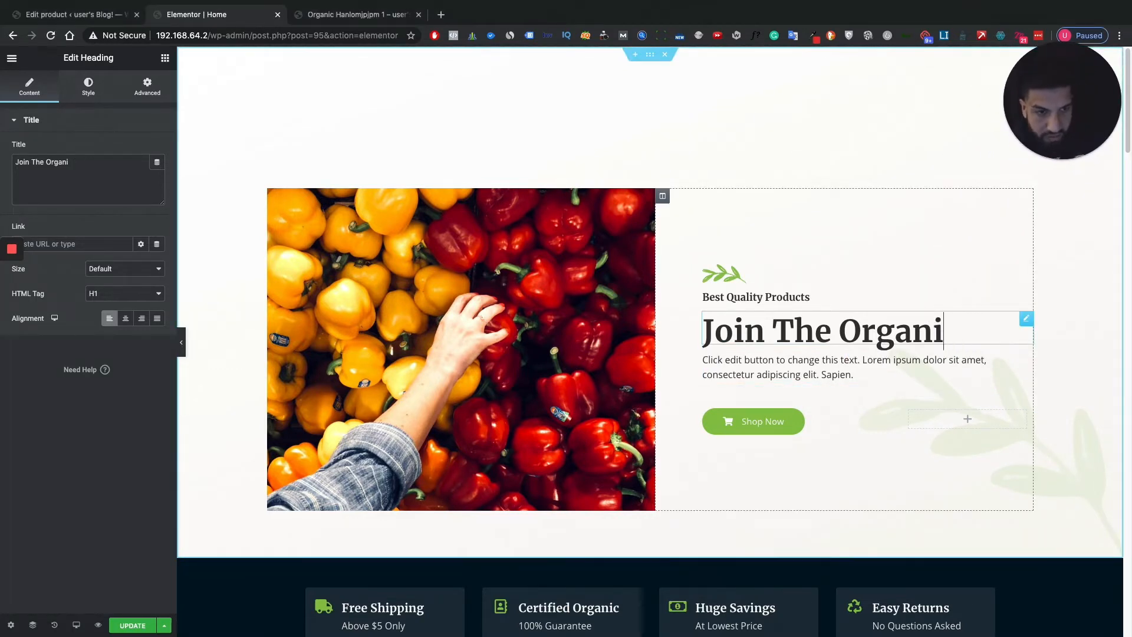
pyautogui.press('BackSpace')
pyautogui.press('BackSpace')
pyautogui.press('BackSpace')
pyautogui.press('BackSpace')
pyautogui.press('BackSpace')
pyautogui.press('BackSpace')
pyautogui.press('BackSpace')
pyautogui.press('BackSpace')
pyautogui.press('BackSpace')
pyautogui.press('BackSpace')
pyautogui.press('BackSpace')
pyautogui.press('BackSpace')
pyautogui.press('BackSpace')
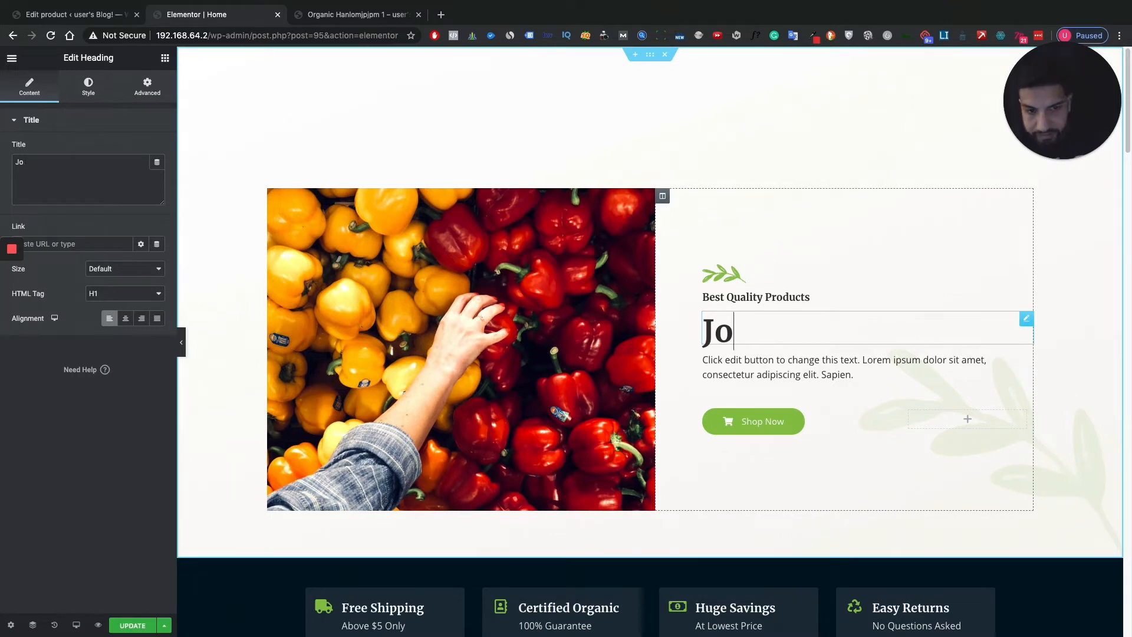
pyautogui.write('This ')
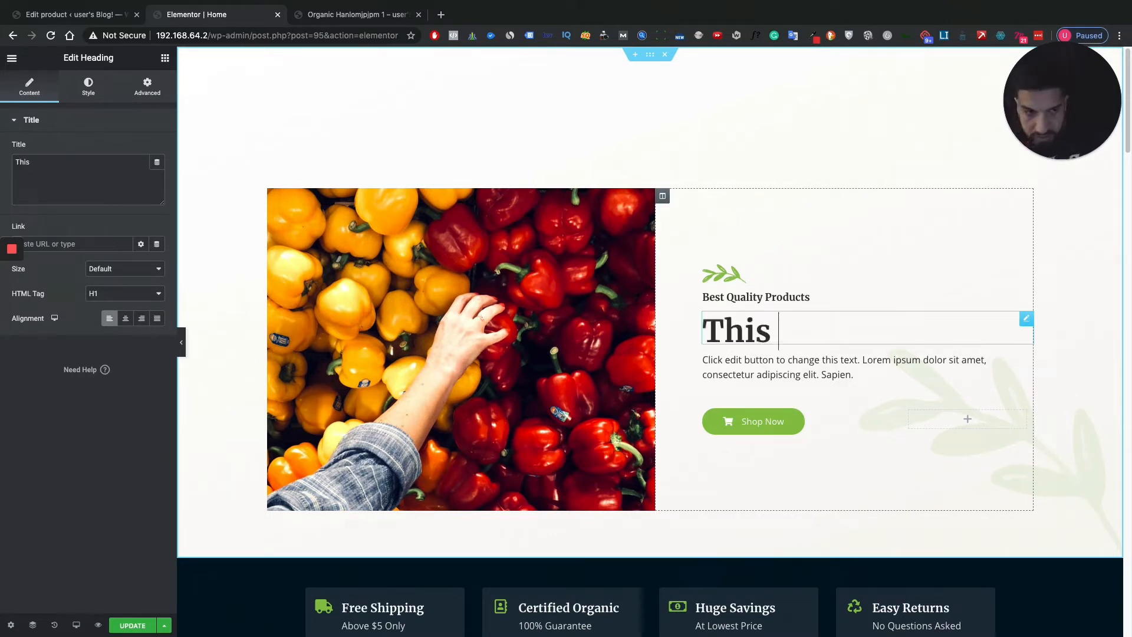
pyautogui.write('is my website')
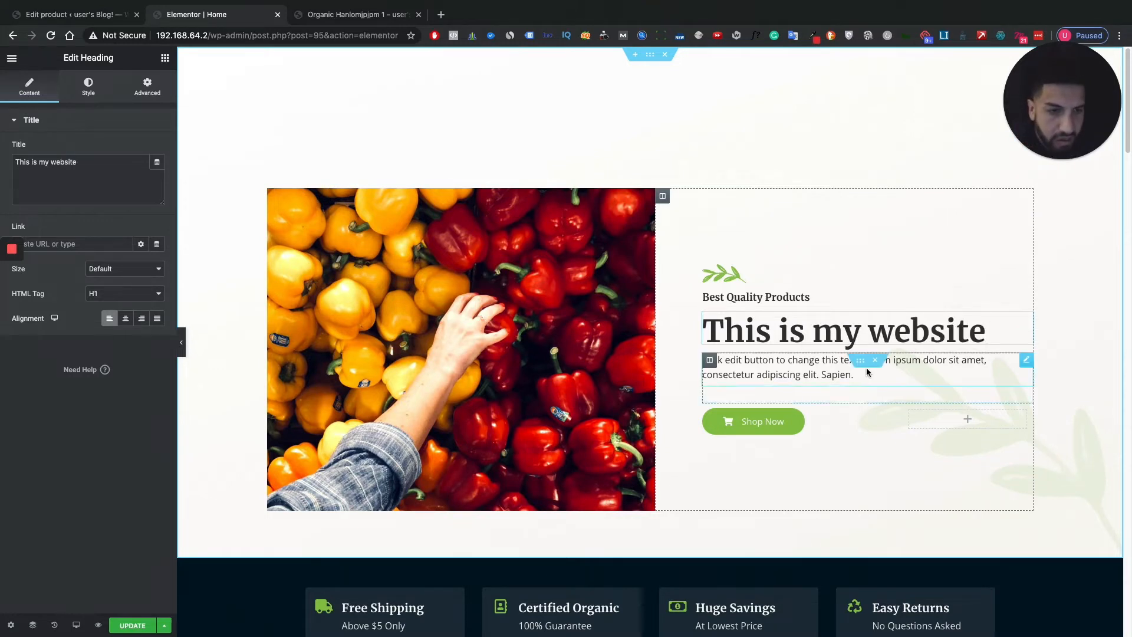
# Shorten the paragraph under the main heading so that it ends with "consectetur ad"
pyautogui.click(869, 361)
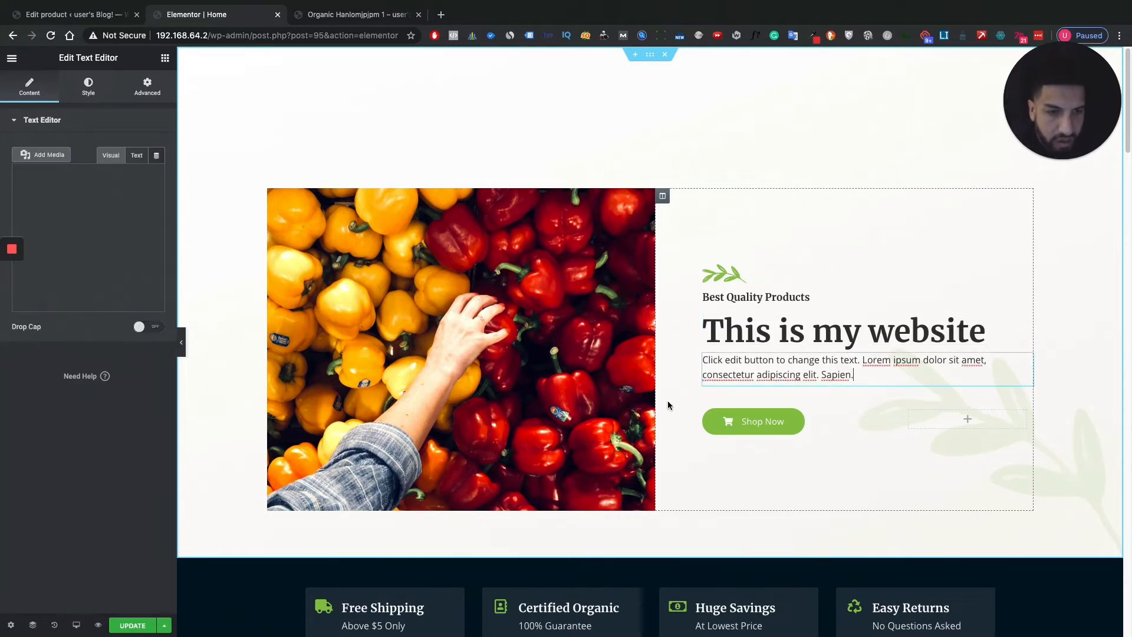
pyautogui.moveTo(144, 300); pyautogui.dragTo(24, 222)
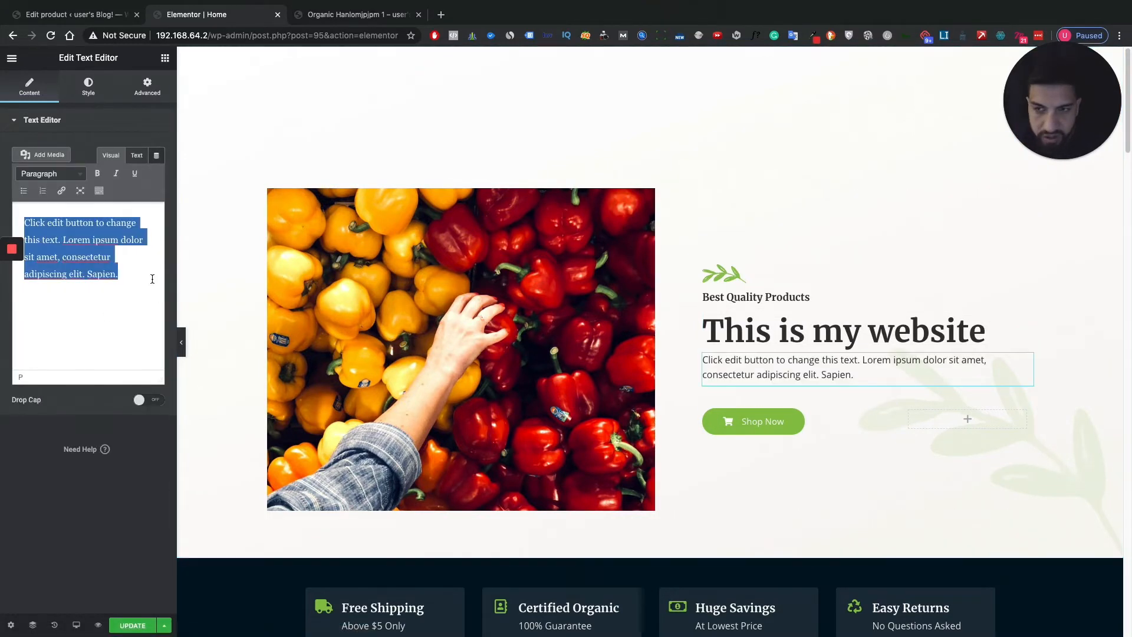
pyautogui.click(106, 272)
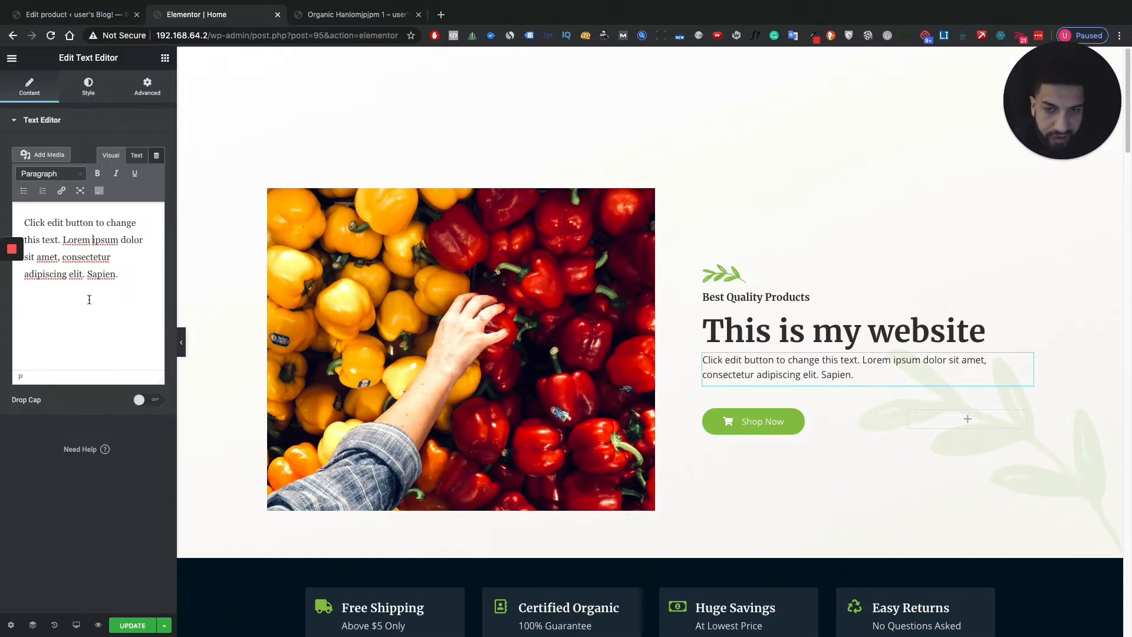
pyautogui.click(868, 381)
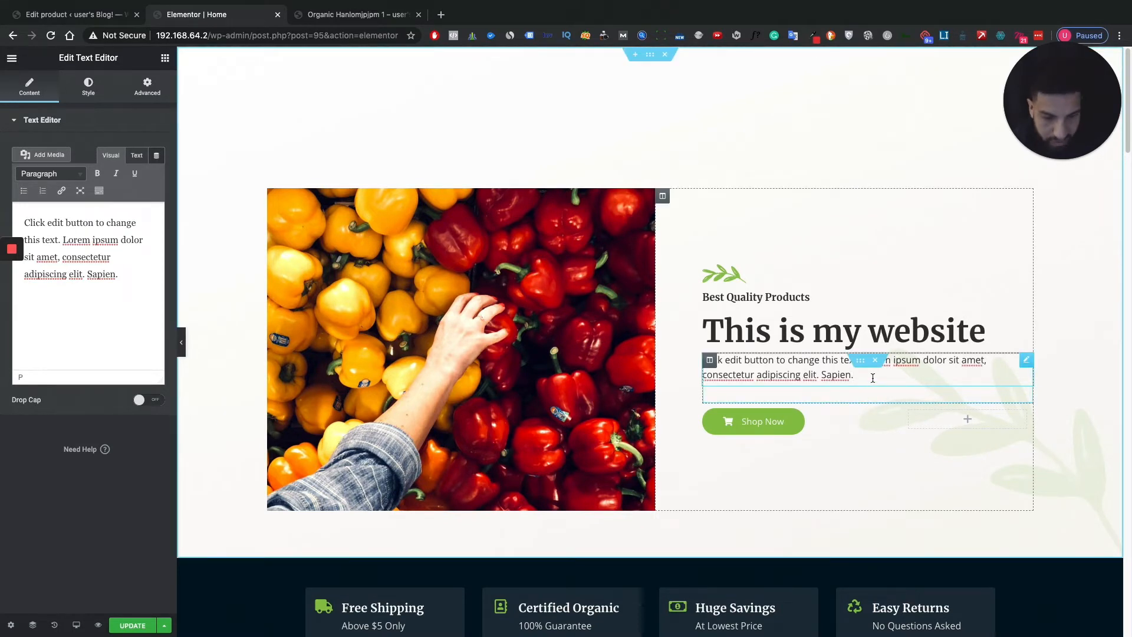
pyautogui.press('BackSpace')
pyautogui.press('BackSpace')
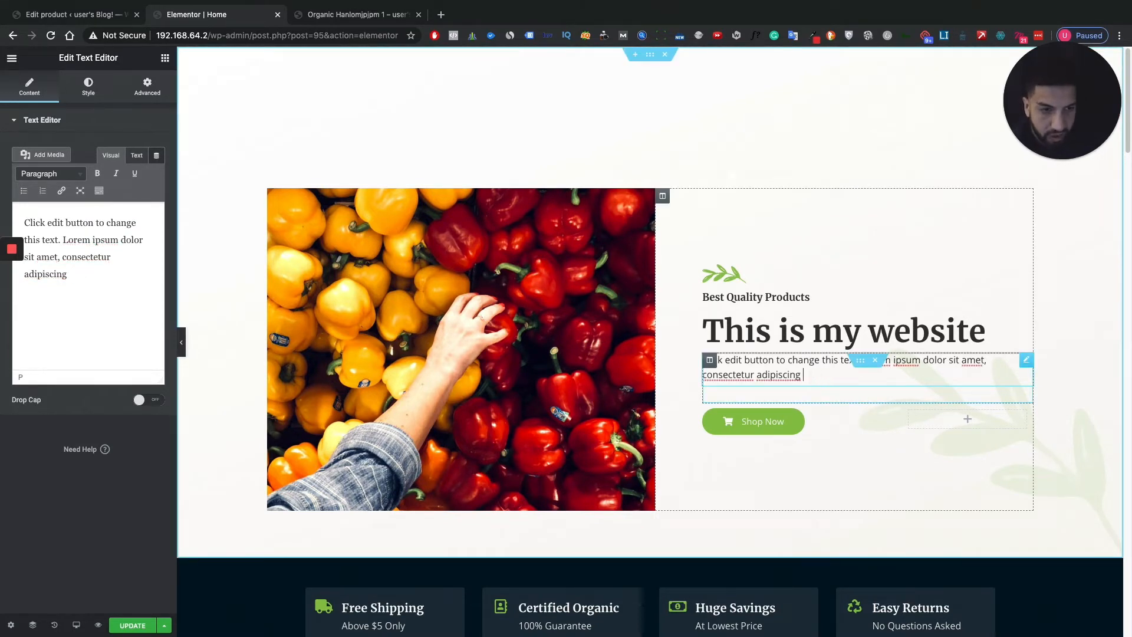
pyautogui.press('BackSpace')
pyautogui.press('BackSpace')
pyautogui.press('BackSpace')
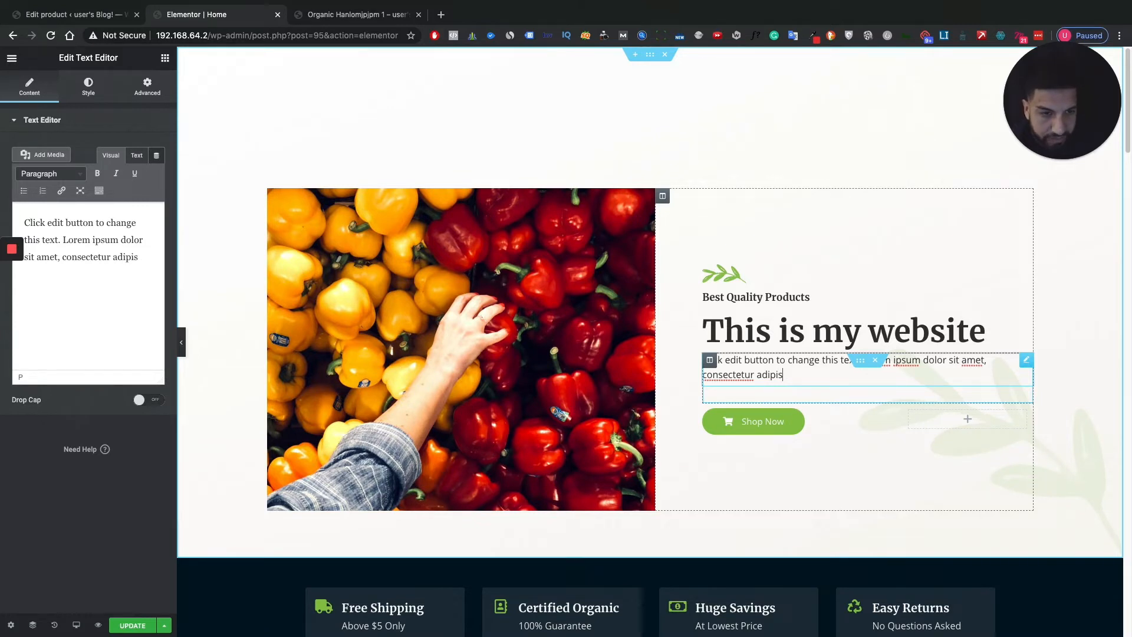
# Open the settings of the "Best Quality Products" heading and of the leaf image above it
pyautogui.click(767, 295)
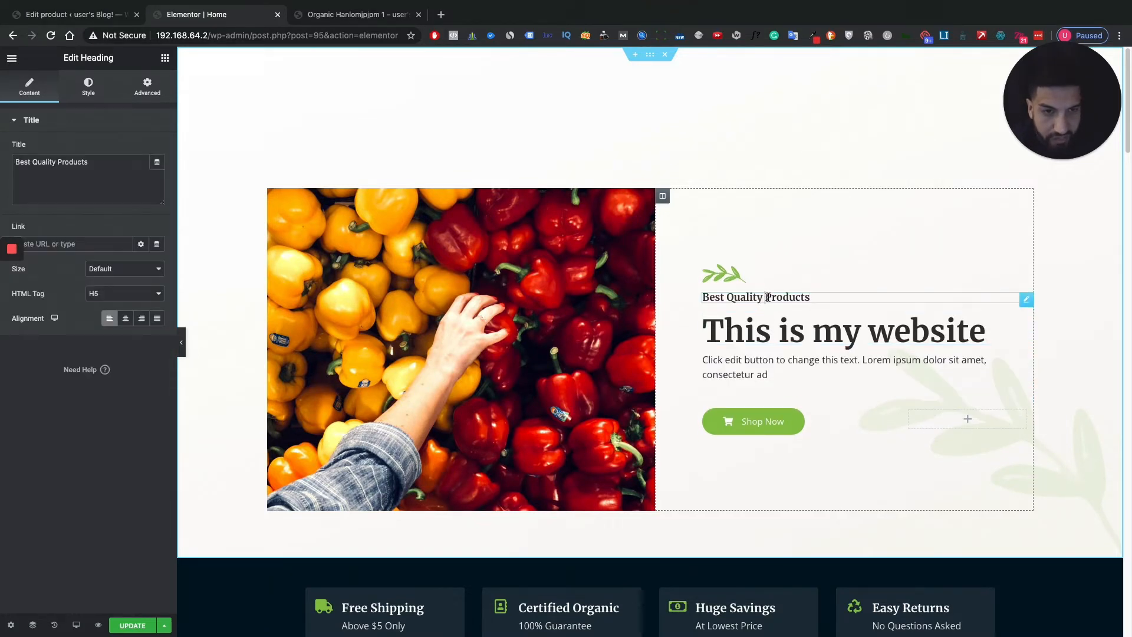
pyautogui.click(744, 276)
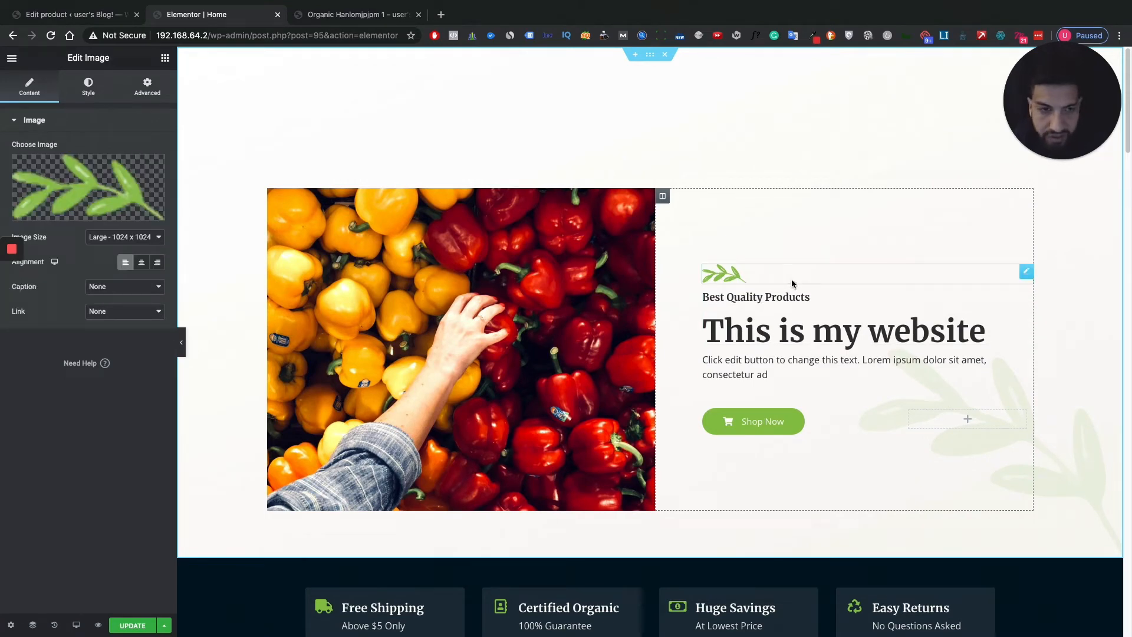
# Open the media library for the leaf image and close it without choosing another picture
pyautogui.click(84, 199)
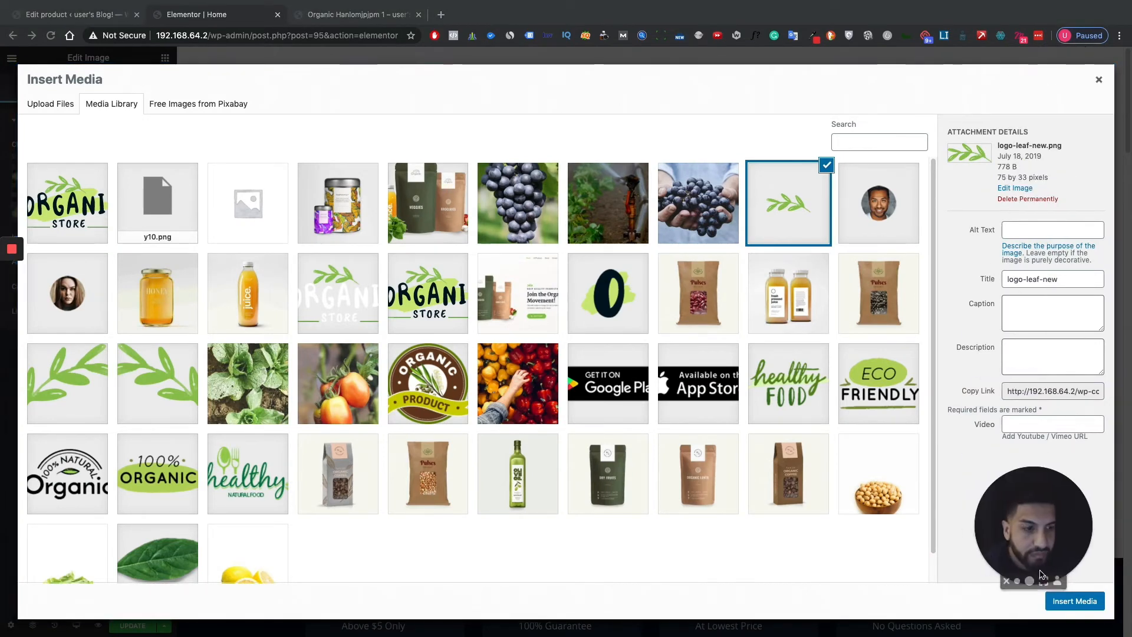
pyautogui.click(1098, 79)
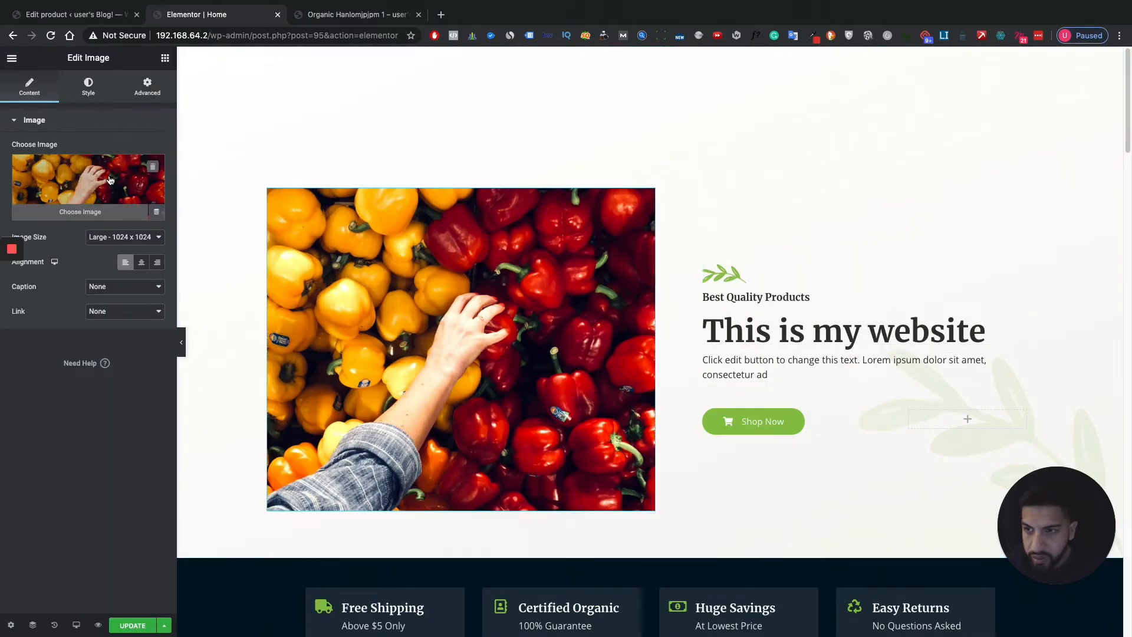
# Reduce the width of the hero section's pepper image to 87%
pyautogui.click(87, 89)
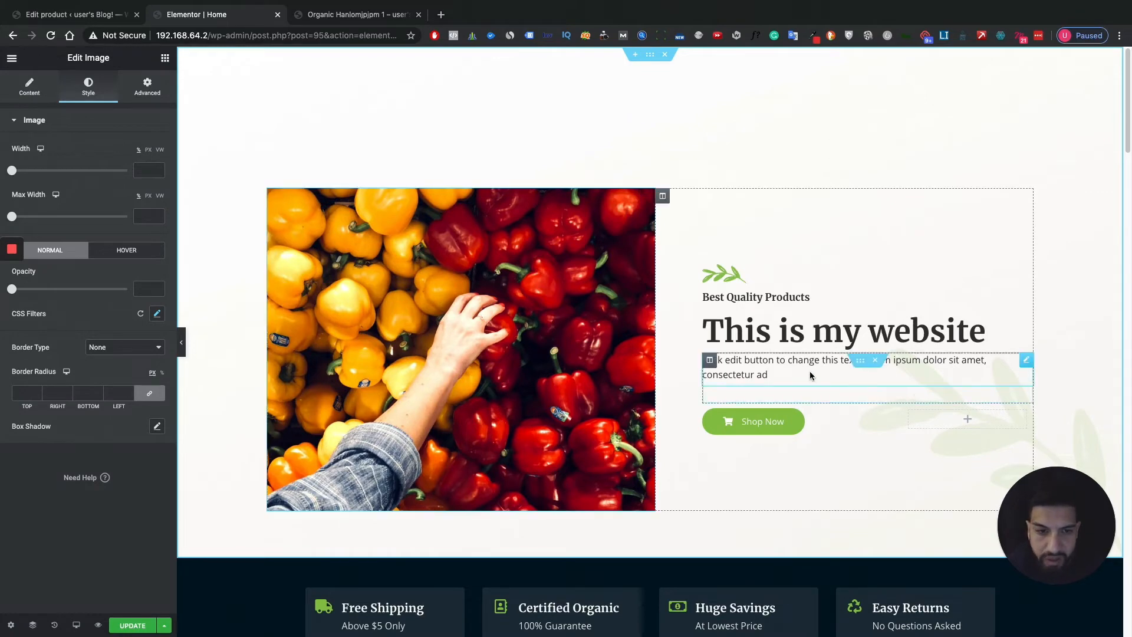
pyautogui.moveTo(11, 171); pyautogui.dragTo(111, 184)
# Try a Solid border type on the pepper image and set it back to None
pyautogui.click(107, 357)
pyautogui.click(105, 361)
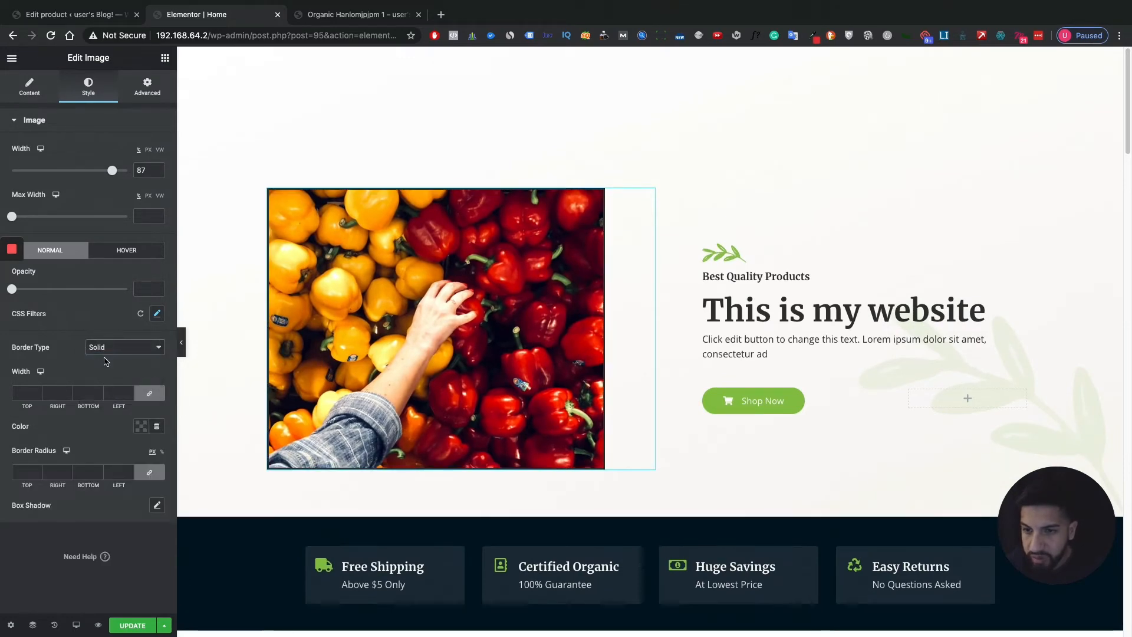
pyautogui.click(105, 349)
pyautogui.click(103, 336)
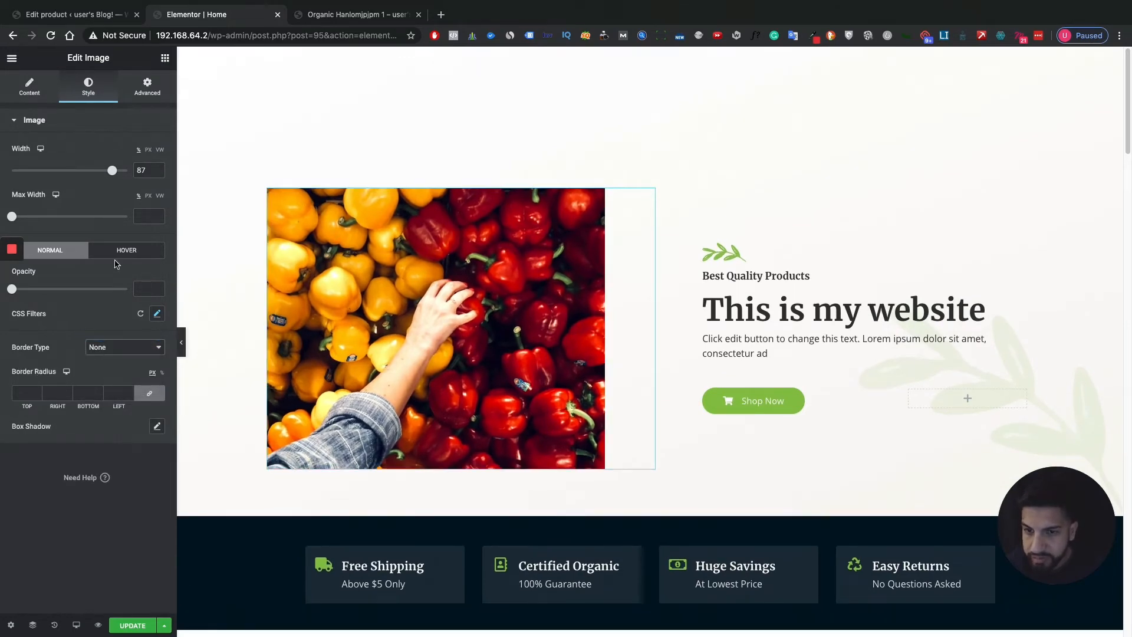
pyautogui.scroll(-2, 664, 338)
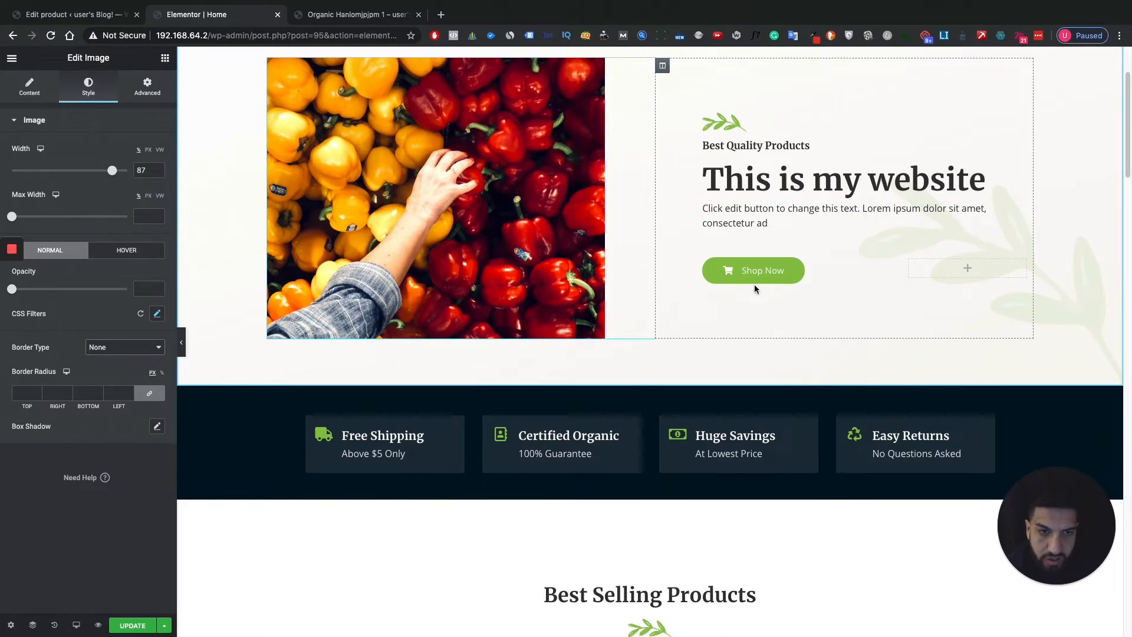
pyautogui.click(718, 278)
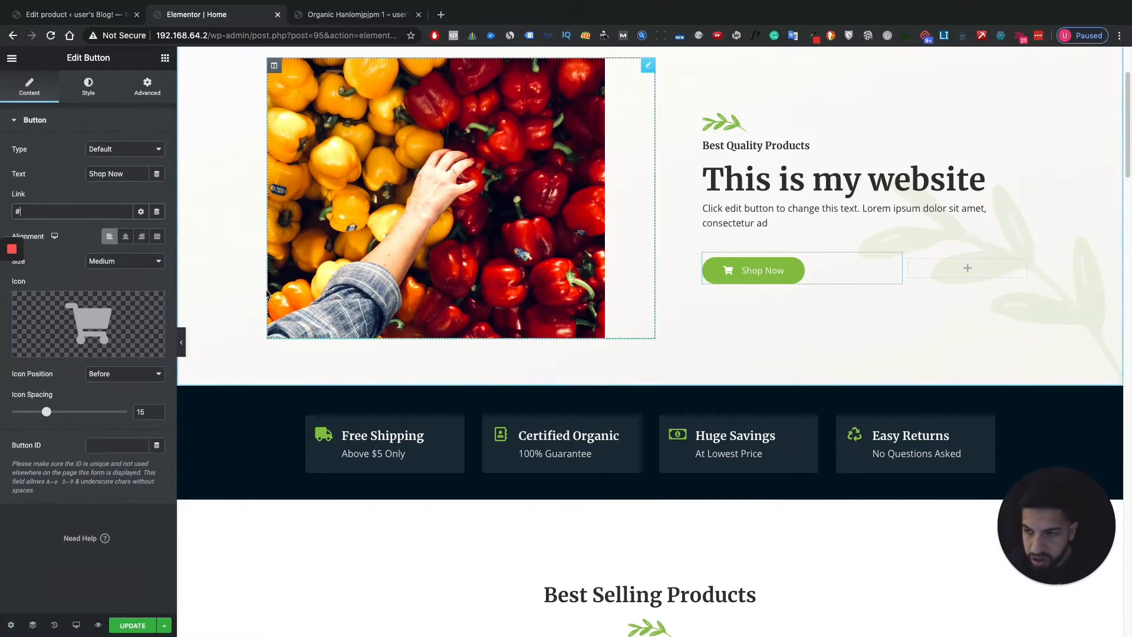
pyautogui.press('BackSpace')
pyautogui.write('sh')
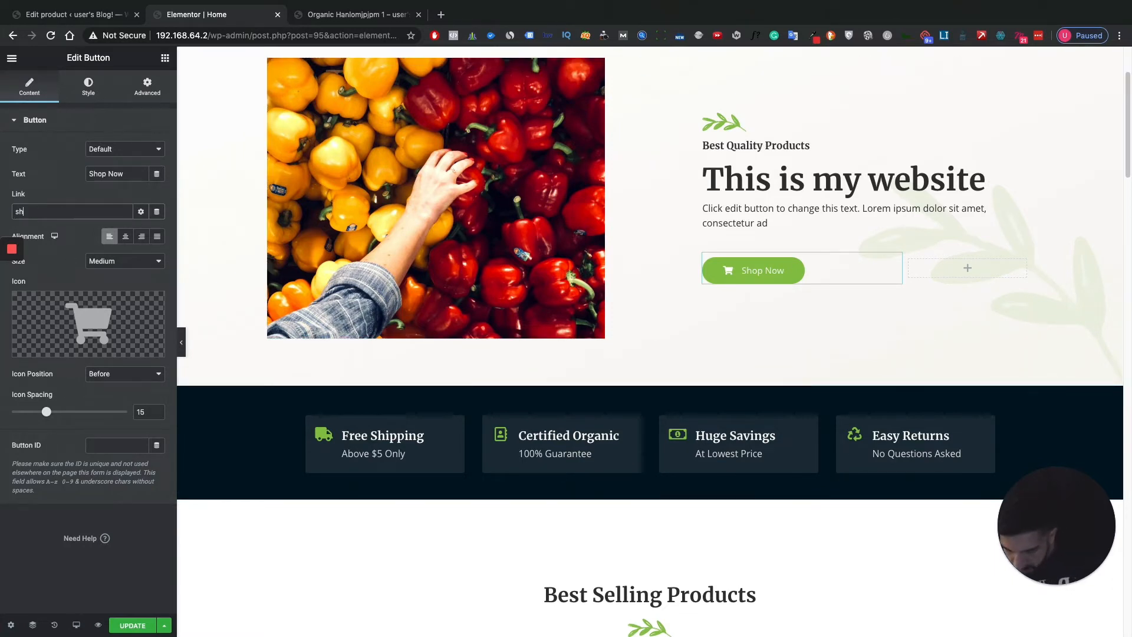
pyautogui.write('op')
pyautogui.click(30, 236)
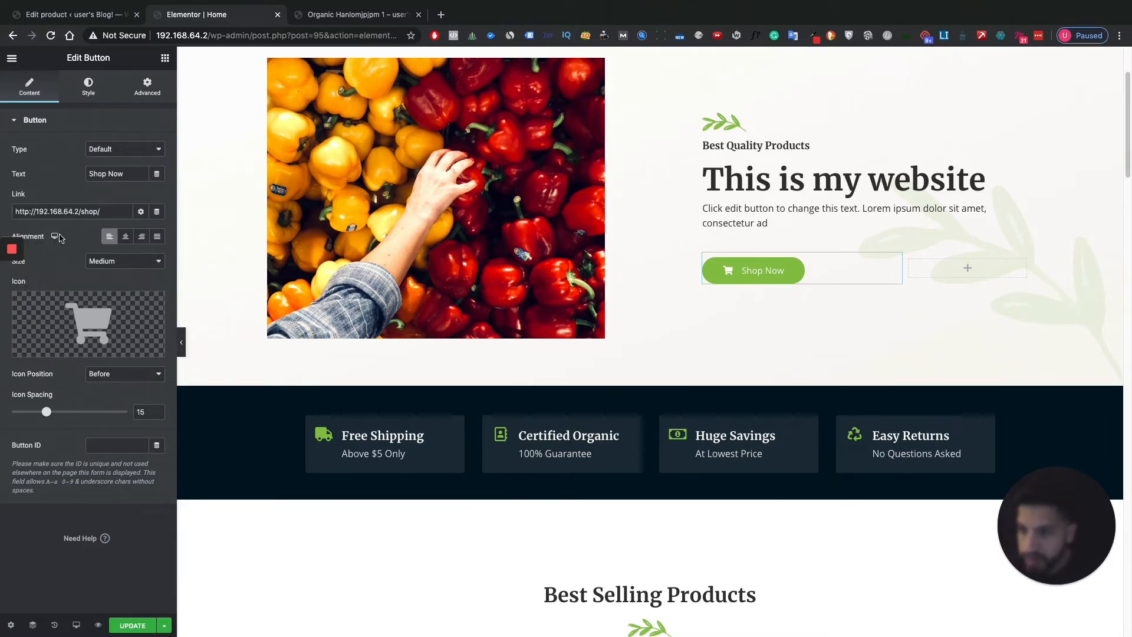
pyautogui.moveTo(80, 308)
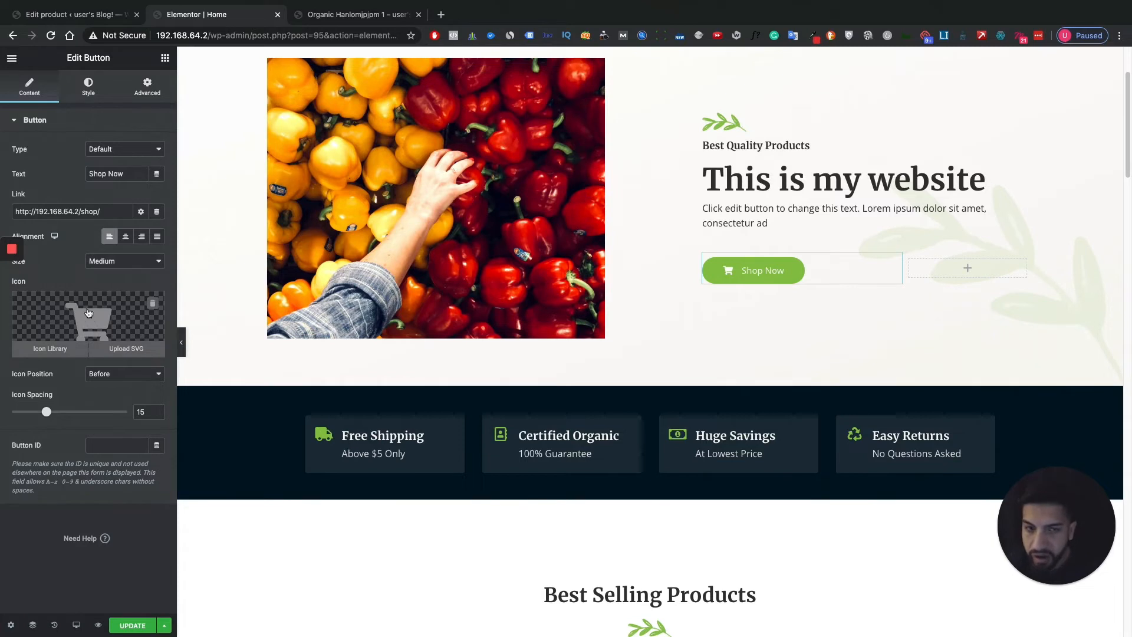
# Set the Shop Now button's background color to red, #E70909
pyautogui.click(88, 87)
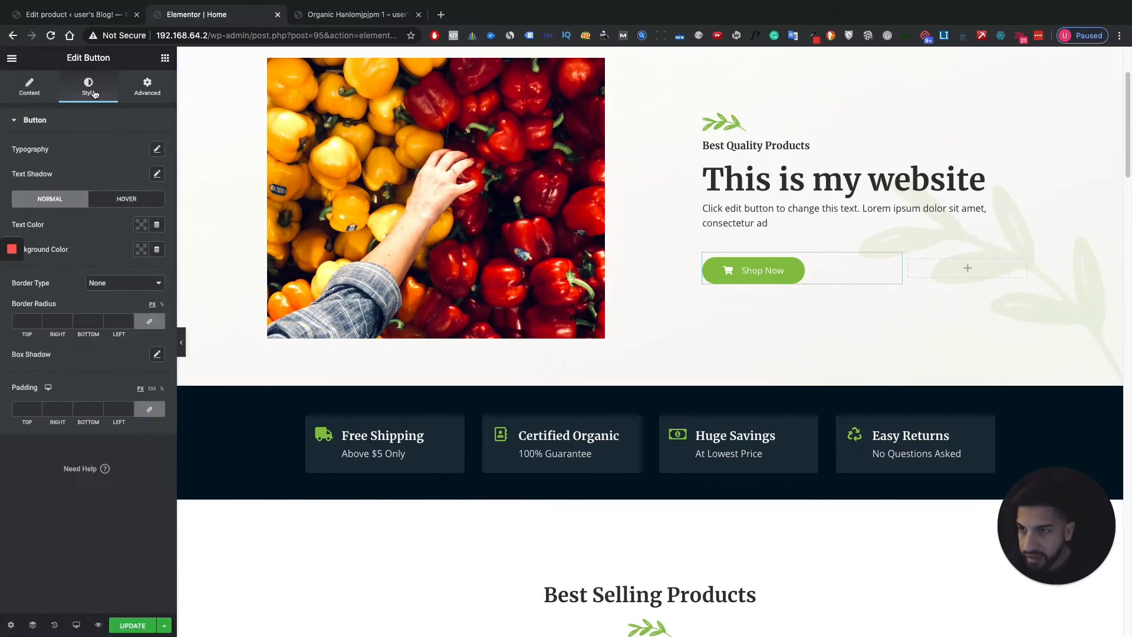
pyautogui.click(140, 249)
pyautogui.moveTo(202, 330); pyautogui.dragTo(216, 305)
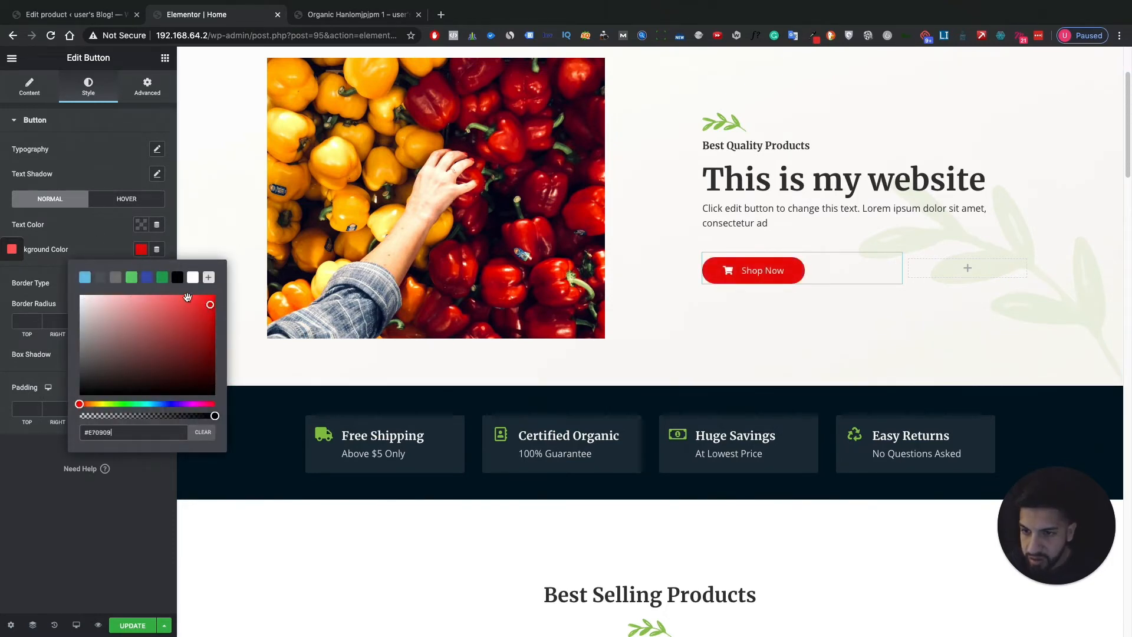
pyautogui.click(113, 231)
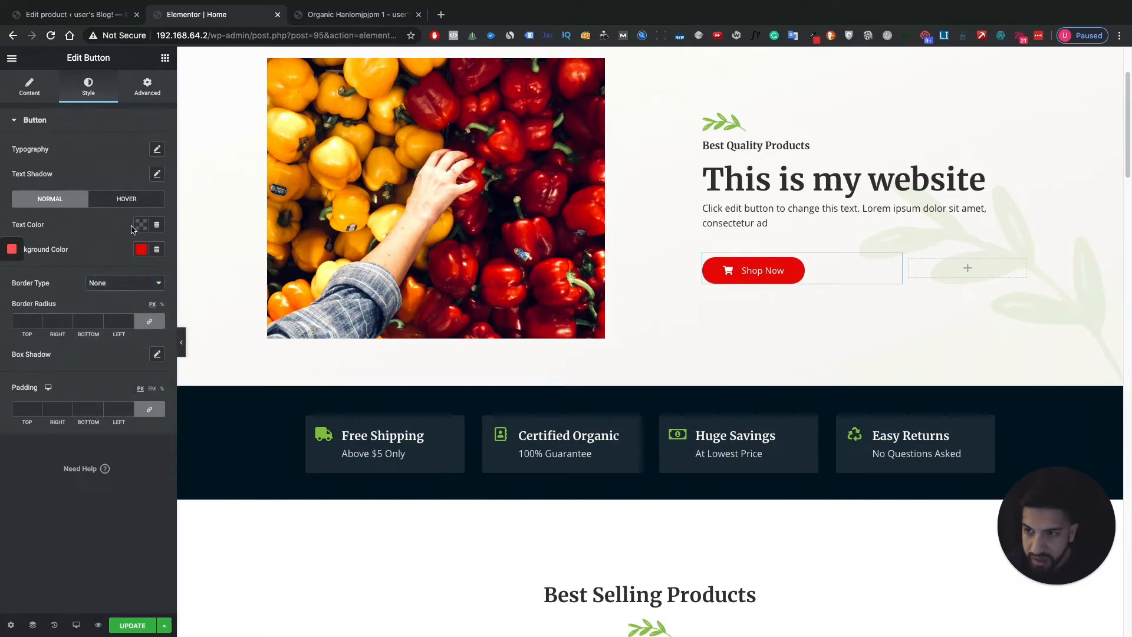
# Set the Shop Now button's text color to white
pyautogui.click(141, 224)
pyautogui.click(131, 306)
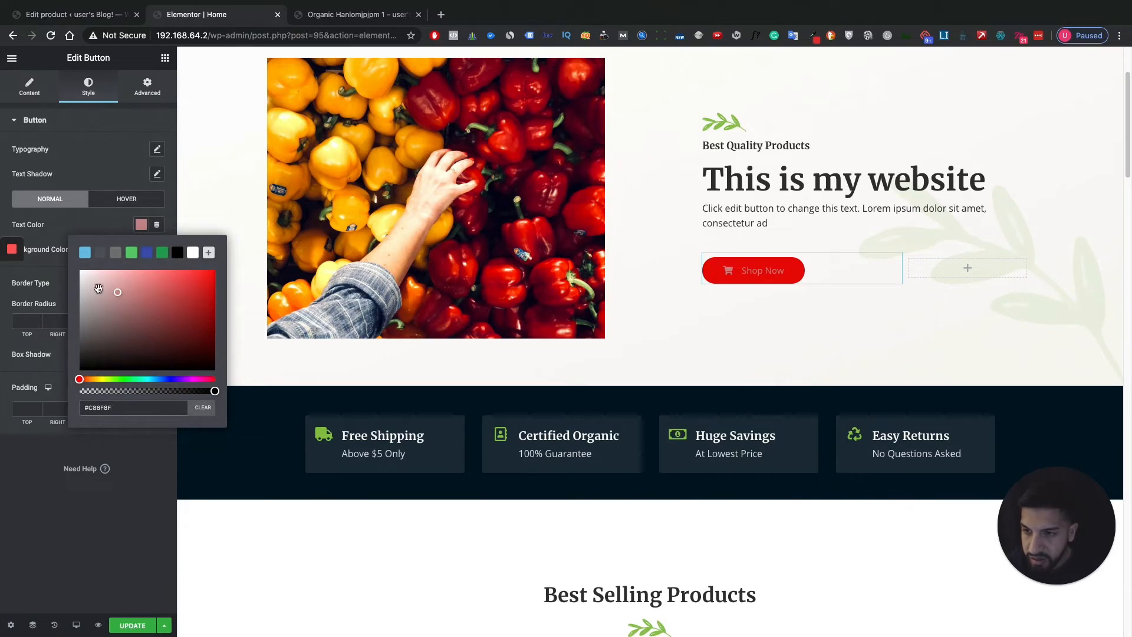
pyautogui.moveTo(51, 269); pyautogui.dragTo(3, 236)
pyautogui.click(97, 224)
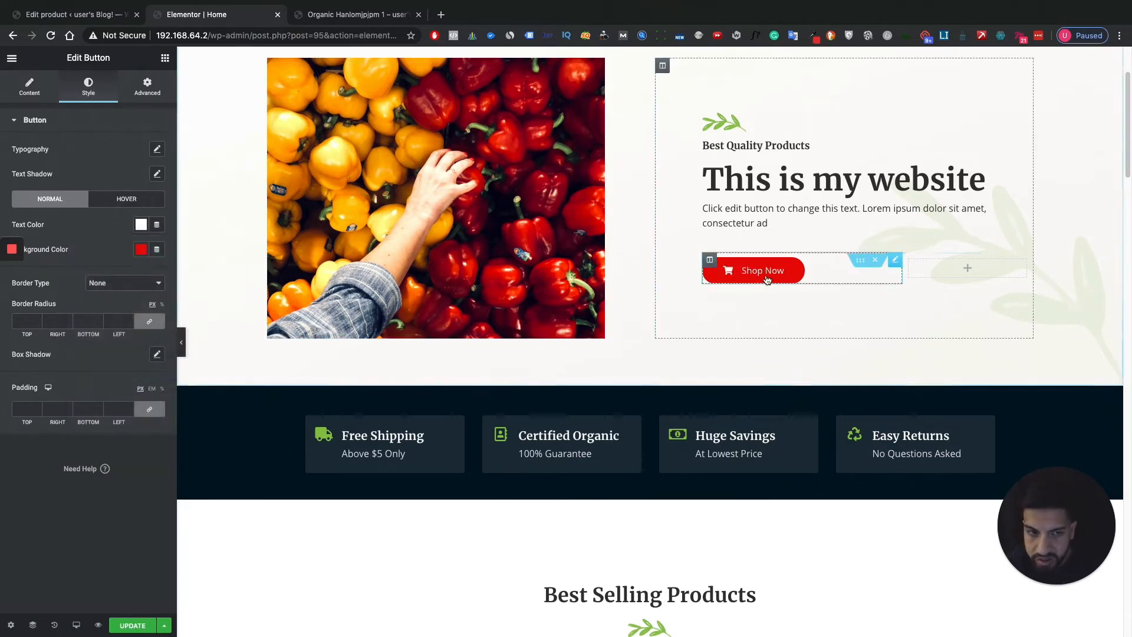
# Undo the text and background color changes on the Shop Now button
pyautogui.scroll(-4, 699, 370)
pyautogui.scroll(4, 690, 331)
pyautogui.press('super+z')
pyautogui.press('super+z')
pyautogui.press('super+z')
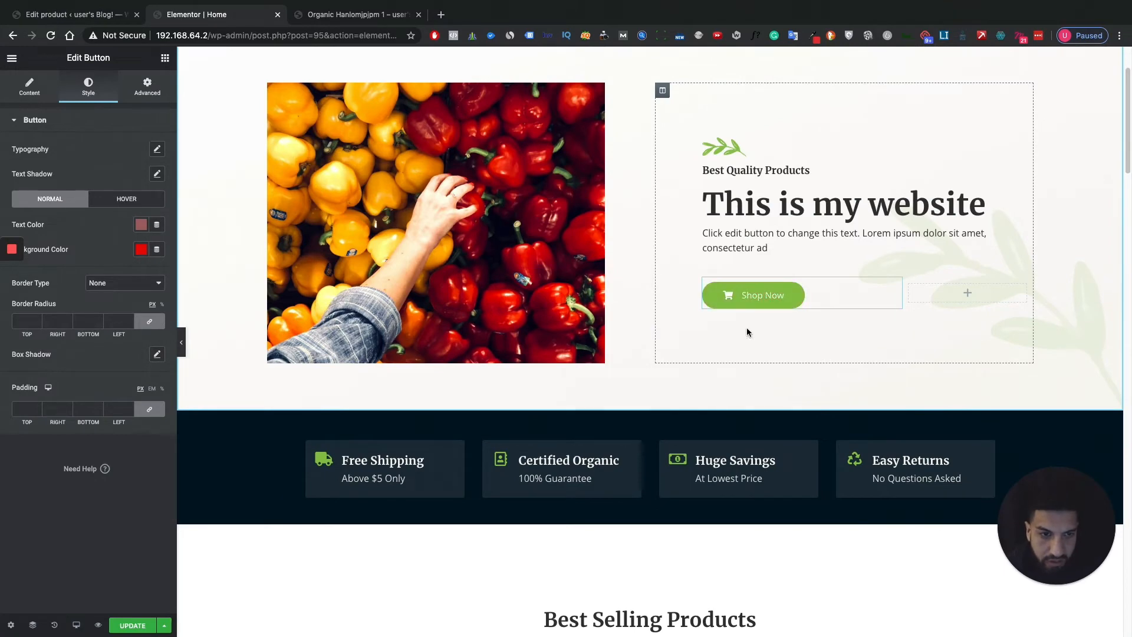
# Look through the settings of the Free Shipping, Certified Organic and Huge Savings icon boxes below the hero section
pyautogui.scroll(-3, 747, 328)
pyautogui.click(393, 326)
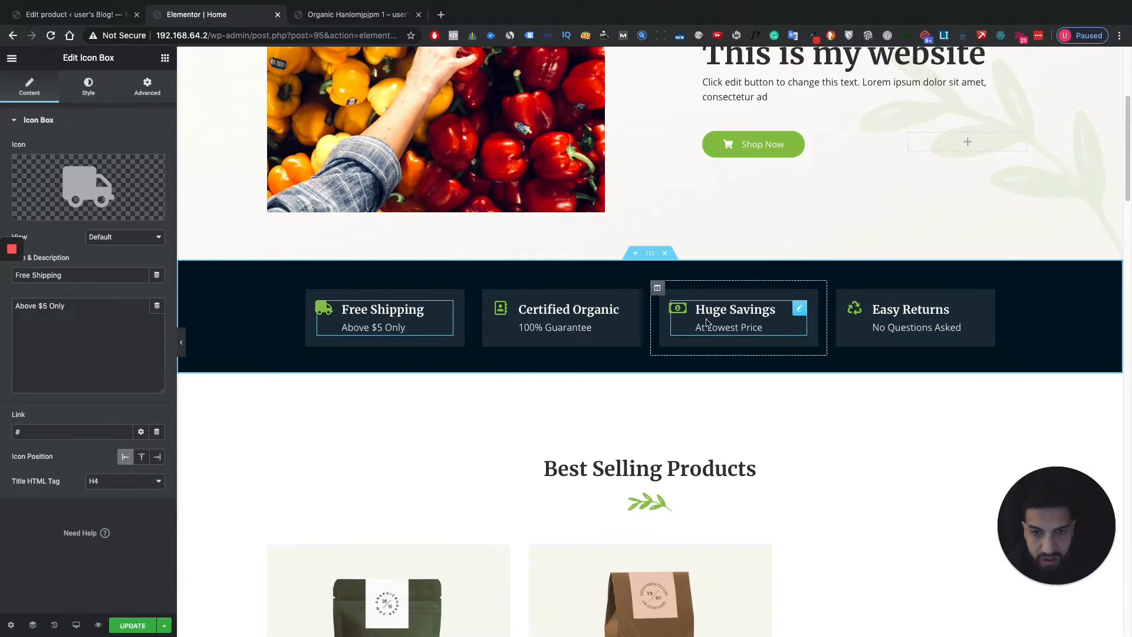
pyautogui.click(636, 335)
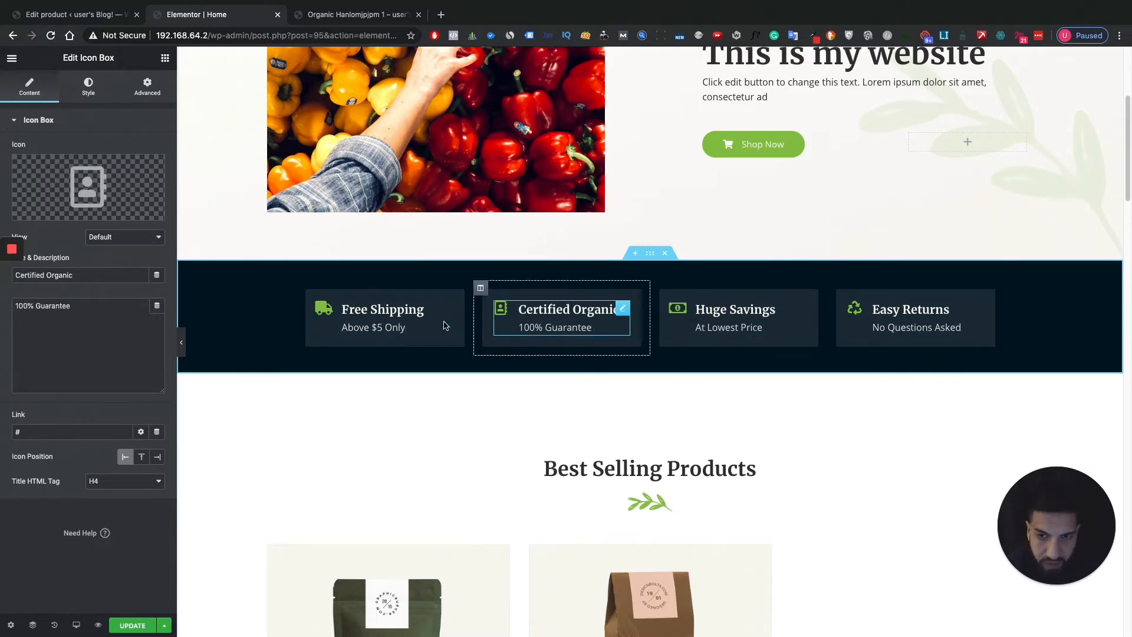
pyautogui.click(421, 327)
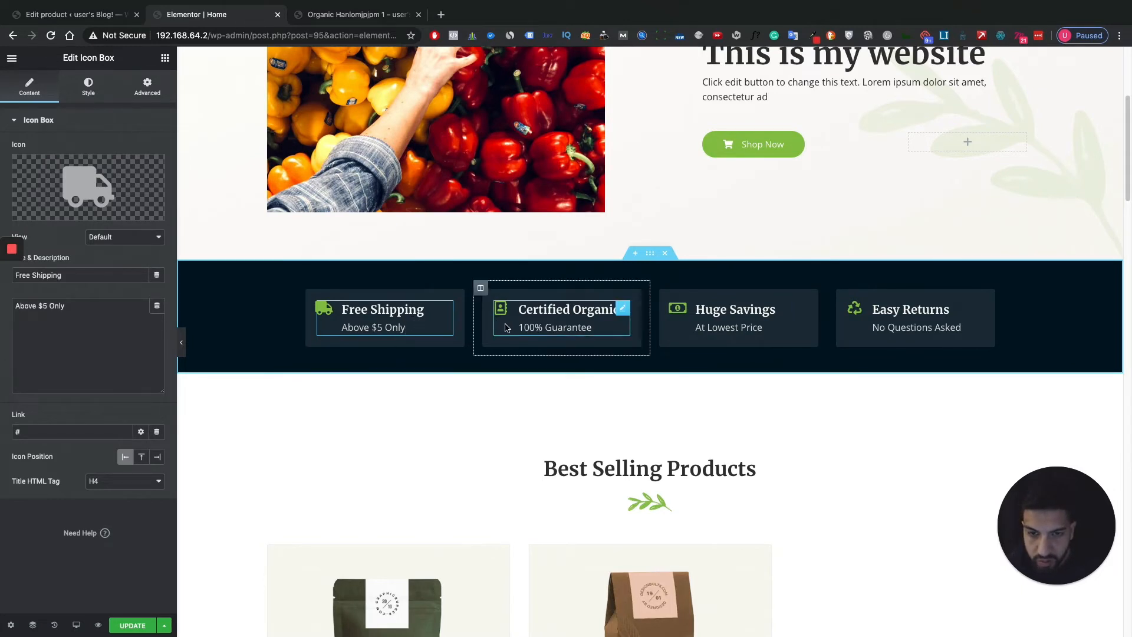
pyautogui.click(754, 330)
# Replace the Free Shipping box's icon with the long box truck, two places after the forklift-style truck in the icon library
pyautogui.click(385, 330)
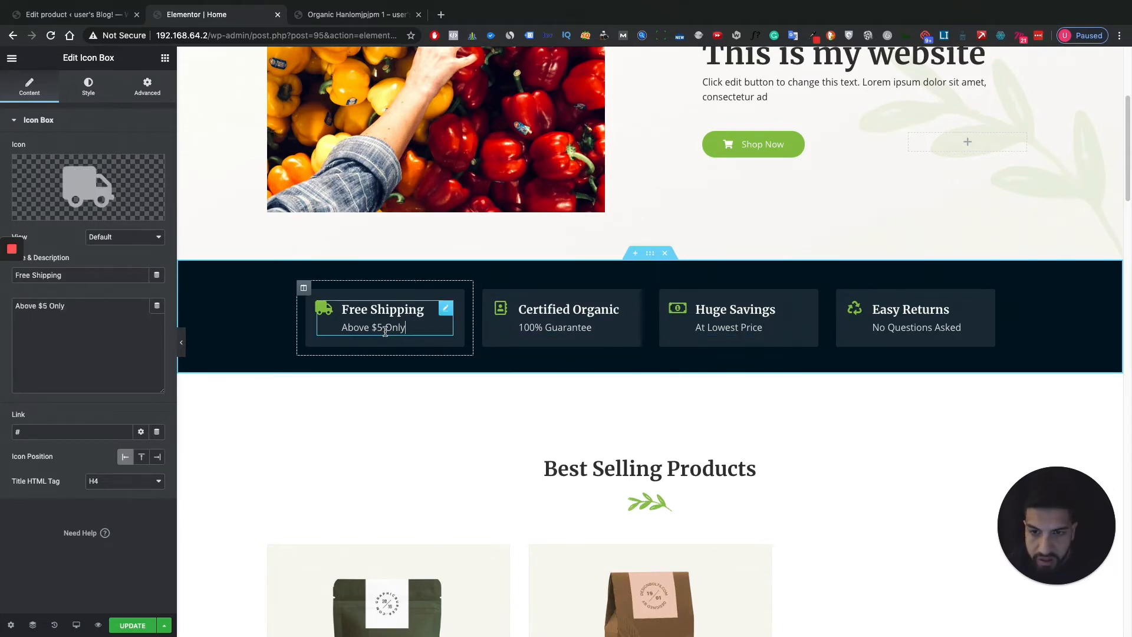
pyautogui.moveTo(16, 270)
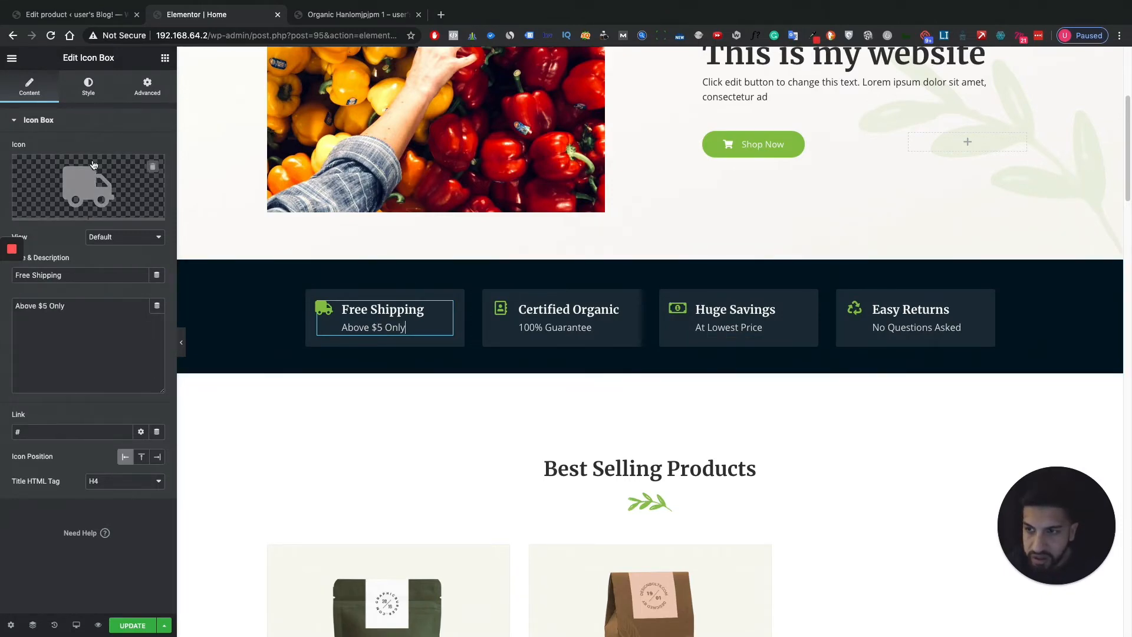
pyautogui.click(85, 183)
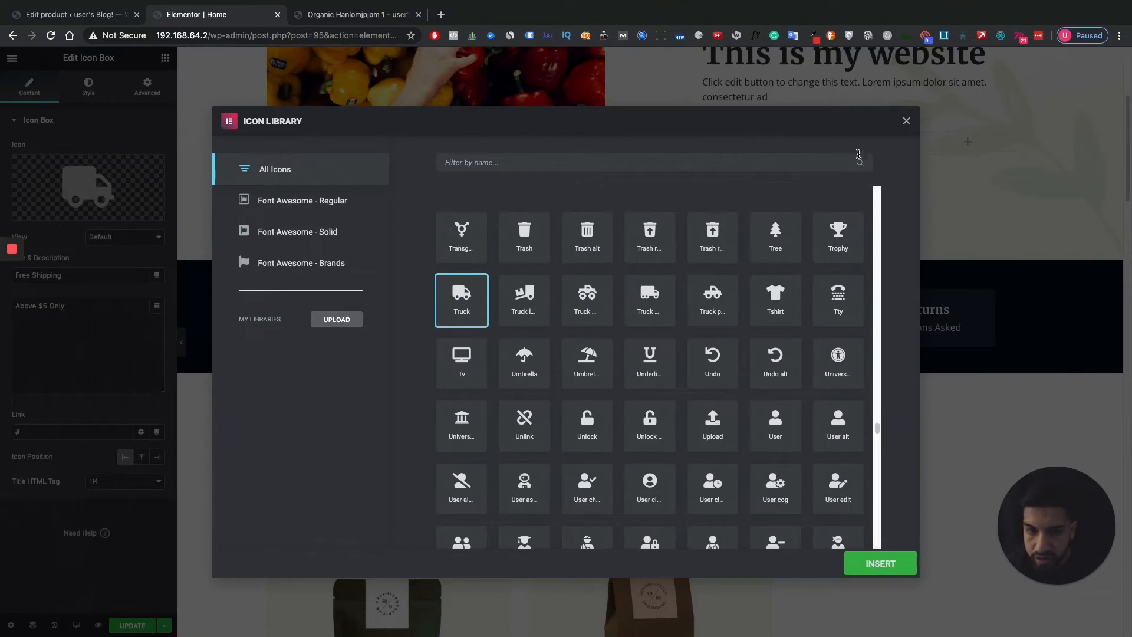
pyautogui.click(521, 315)
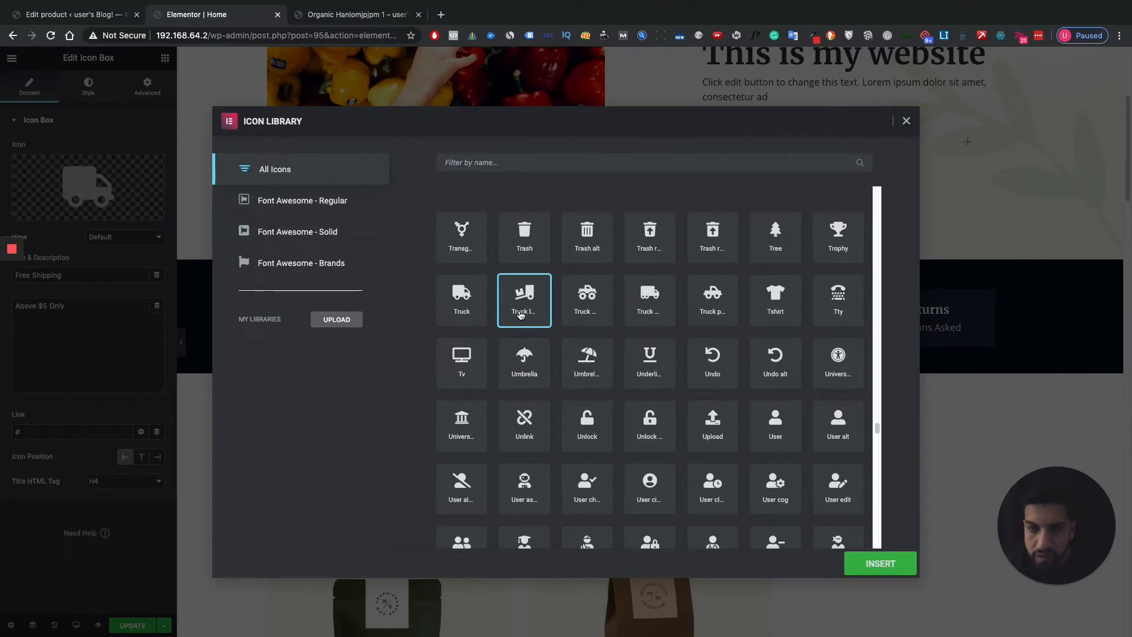
pyautogui.click(571, 314)
pyautogui.click(655, 317)
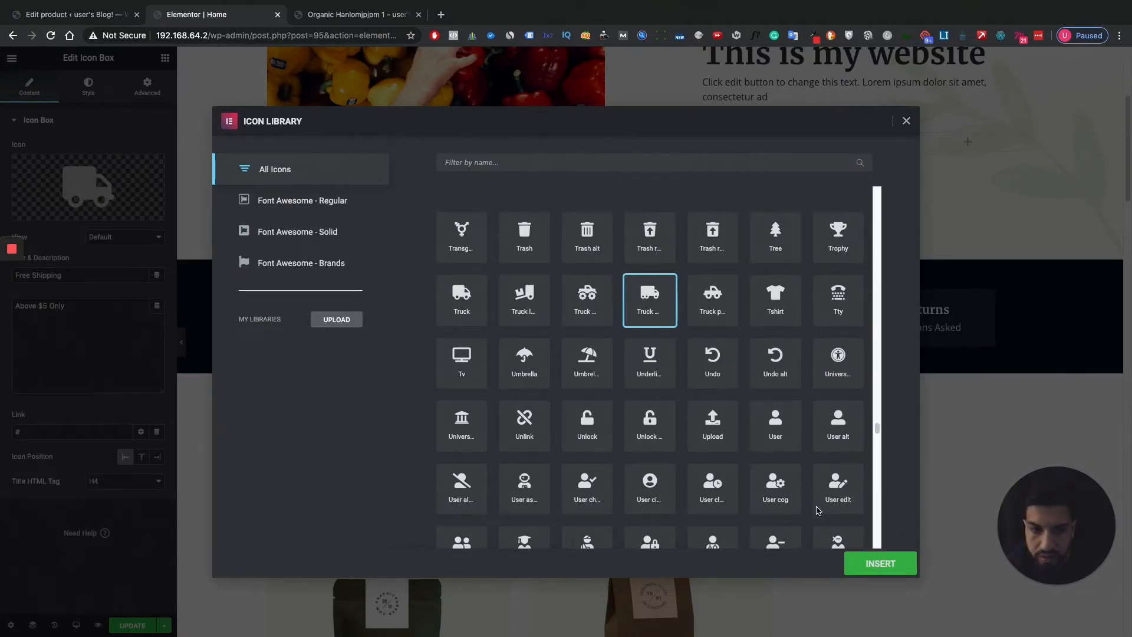
pyautogui.click(887, 561)
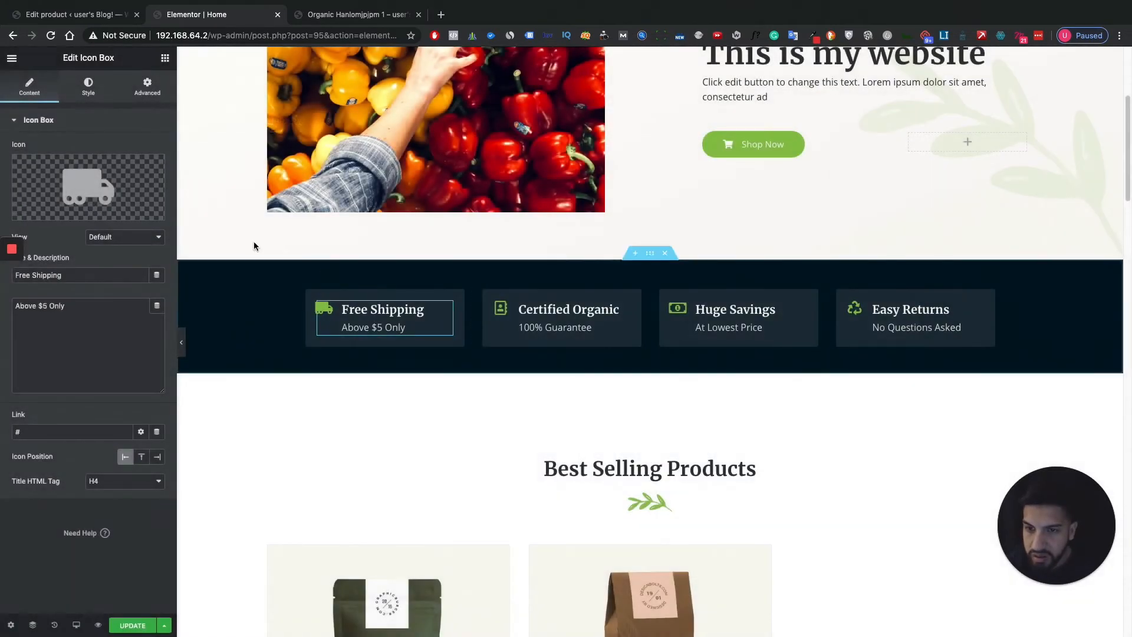
# Examine the title, description and link settings of the Certified Organic icon box
pyautogui.click(507, 315)
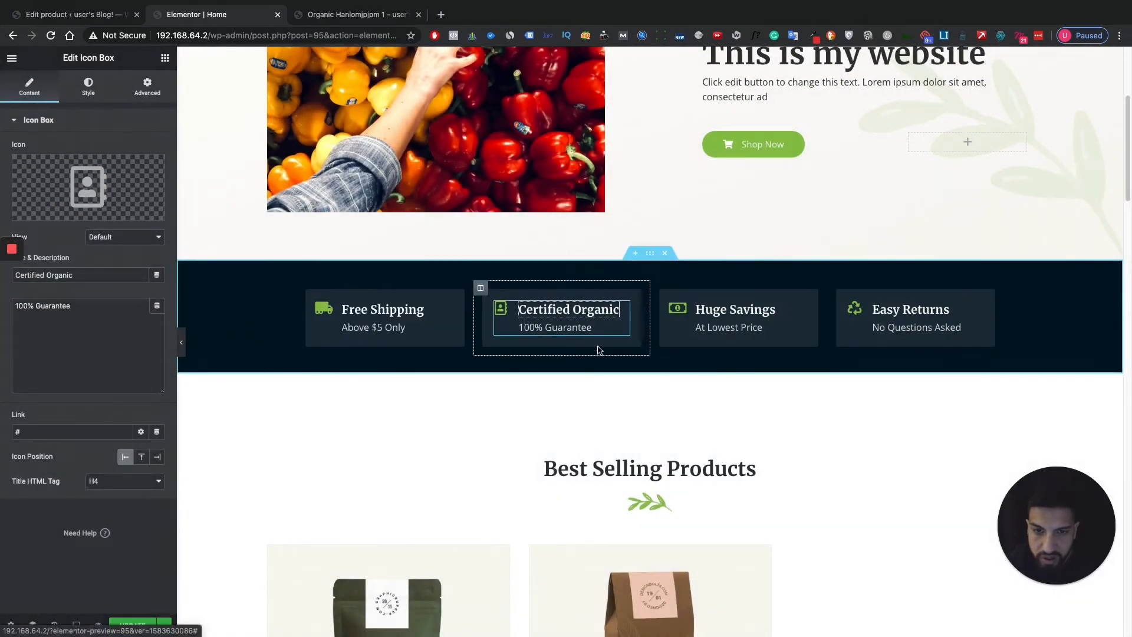
pyautogui.click(547, 310)
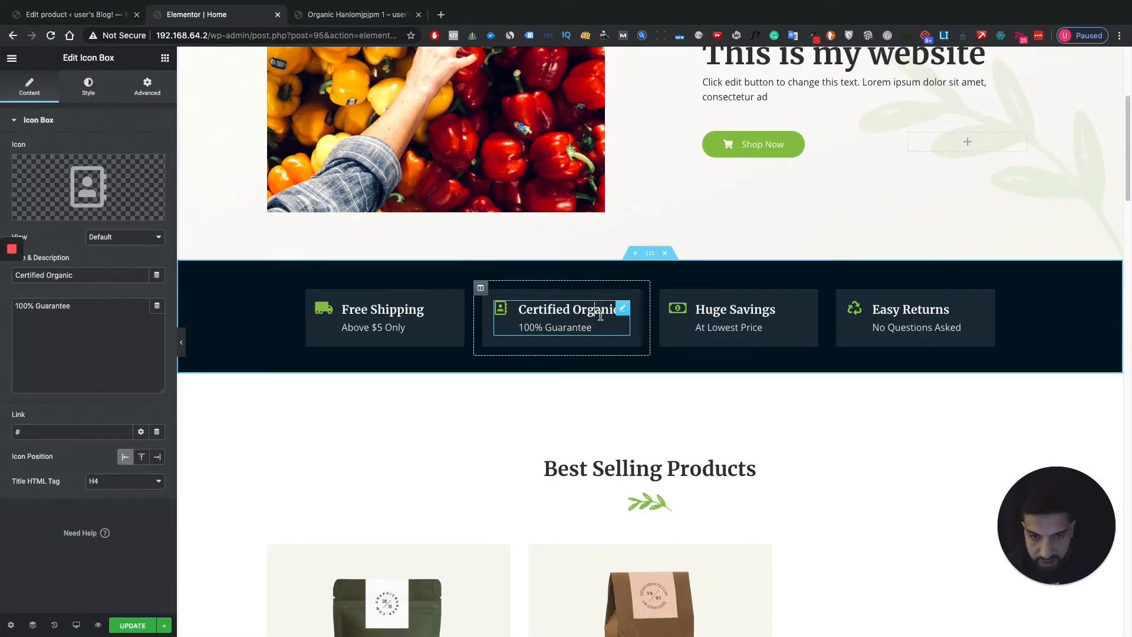
pyautogui.click(593, 327)
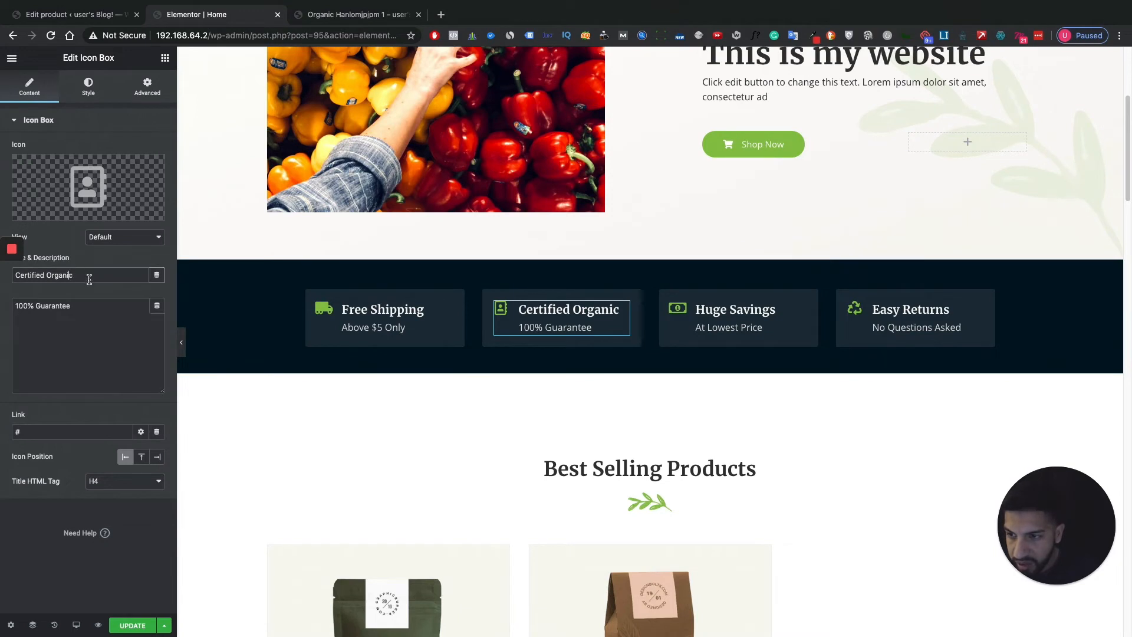
pyautogui.click(79, 309)
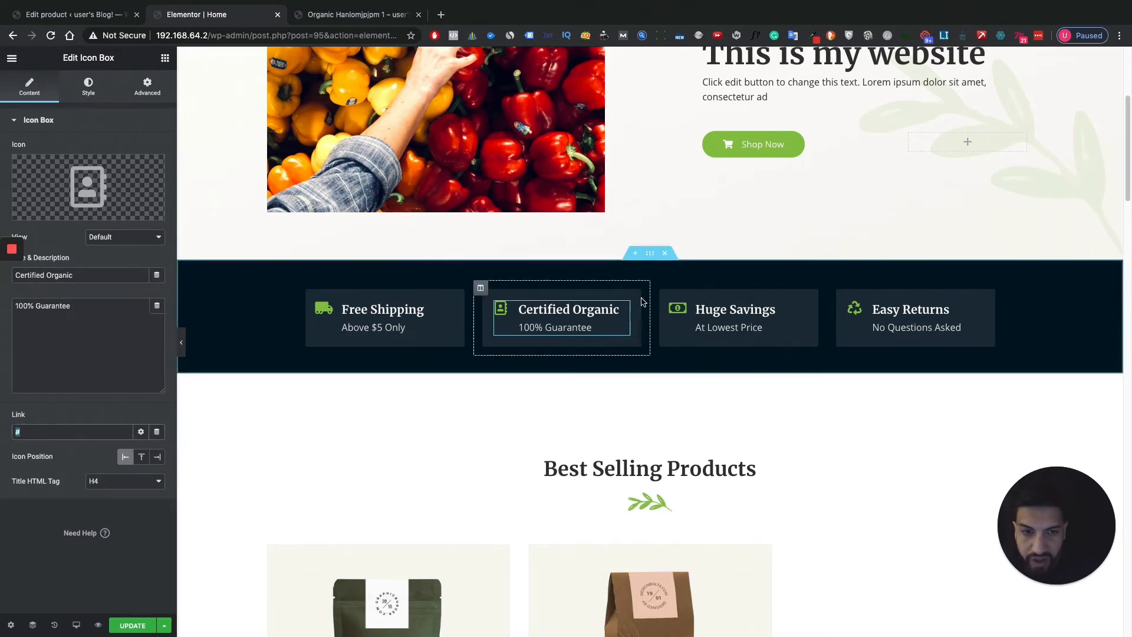
# Look through the layout and style settings of the dark section that holds the icon boxes
pyautogui.click(649, 254)
pyautogui.click(253, 325)
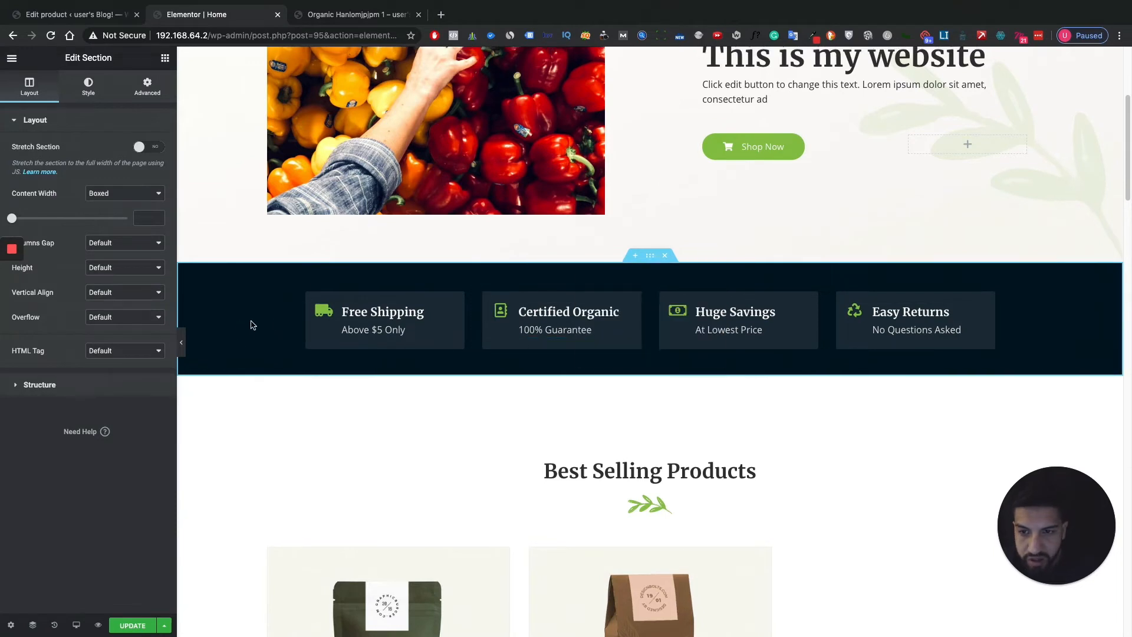
pyautogui.click(89, 87)
pyautogui.click(650, 259)
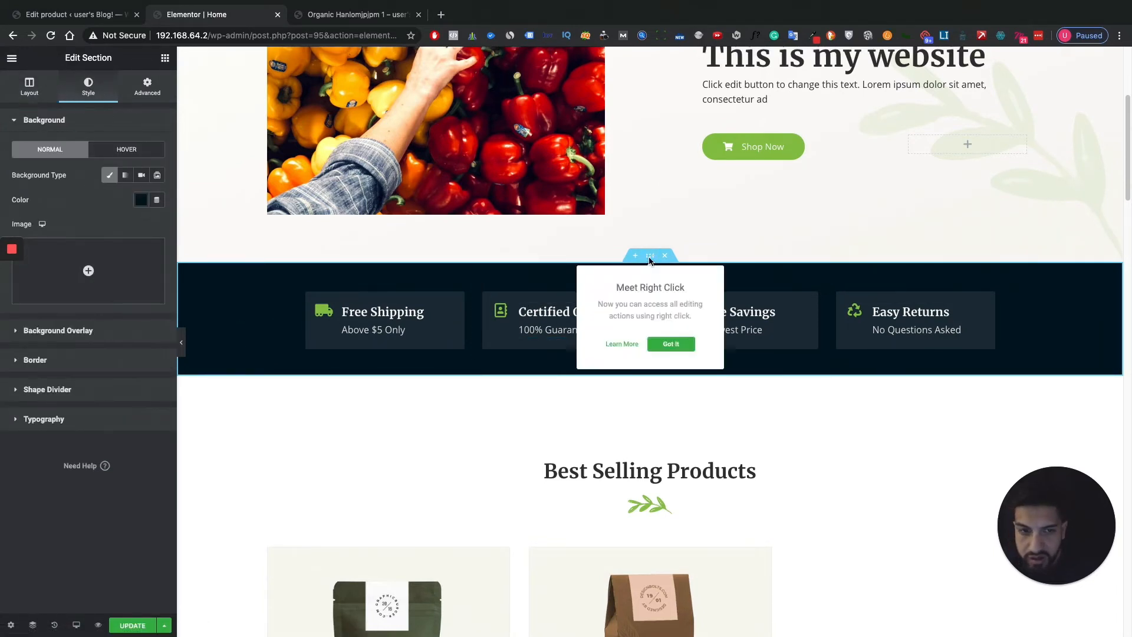
pyautogui.click(655, 259)
pyautogui.click(650, 260)
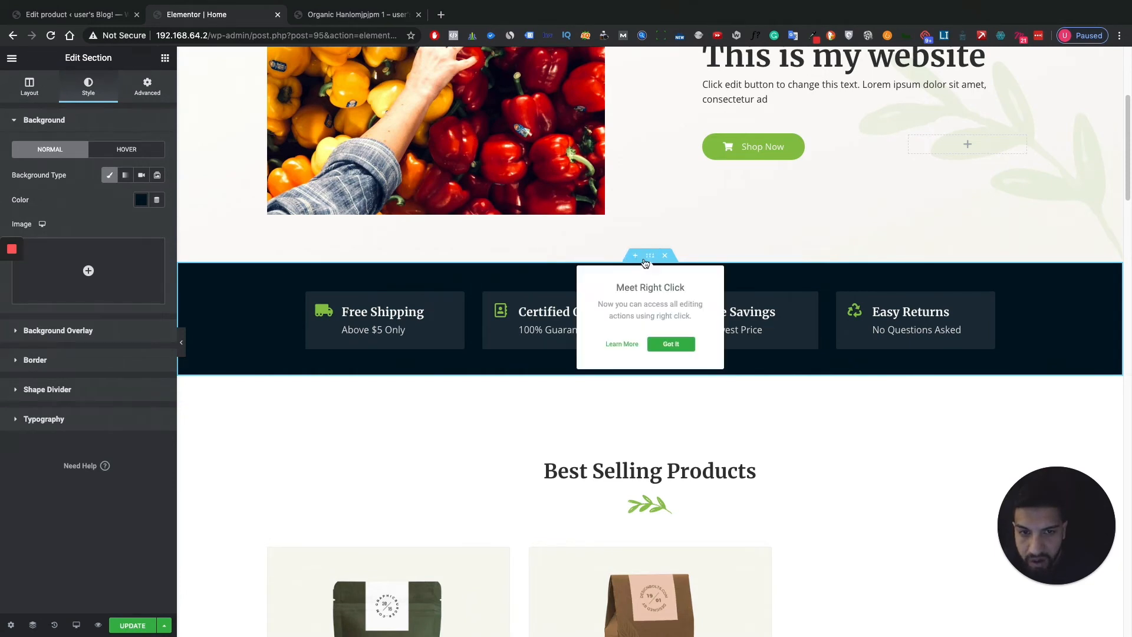
pyautogui.click(30, 88)
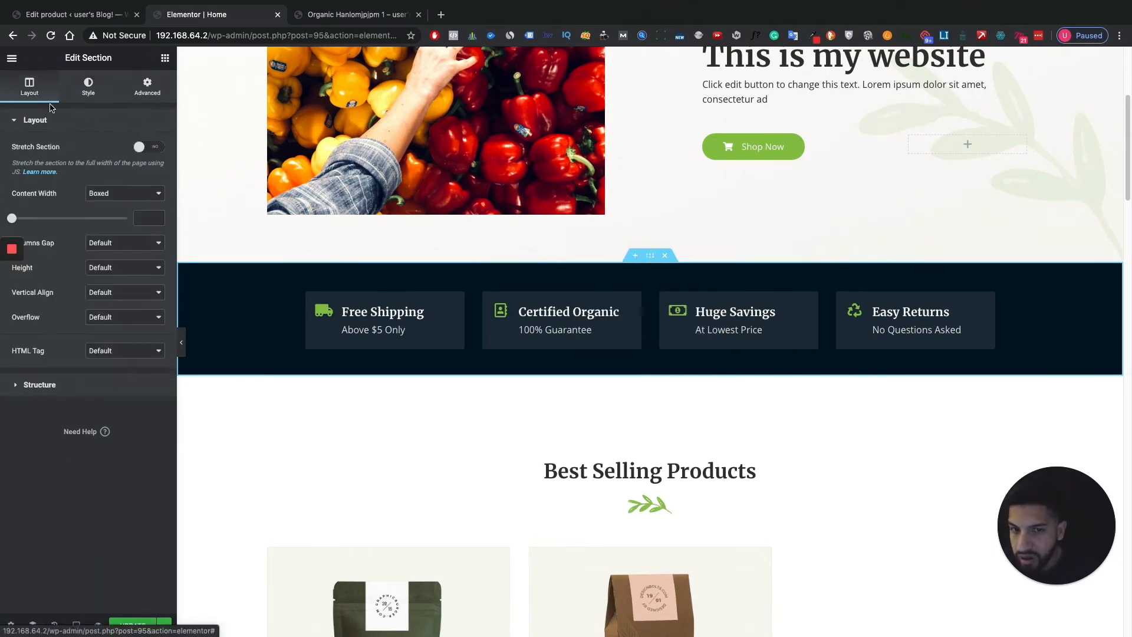
pyautogui.click(88, 88)
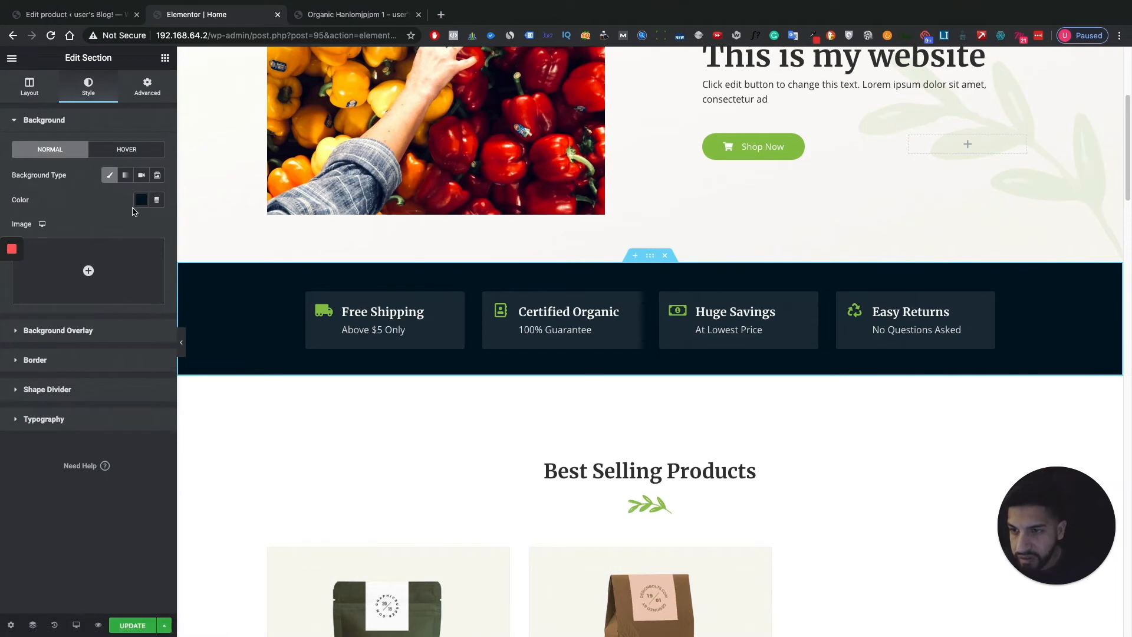
# Change the icon box section's background color to a dark grey
pyautogui.click(141, 202)
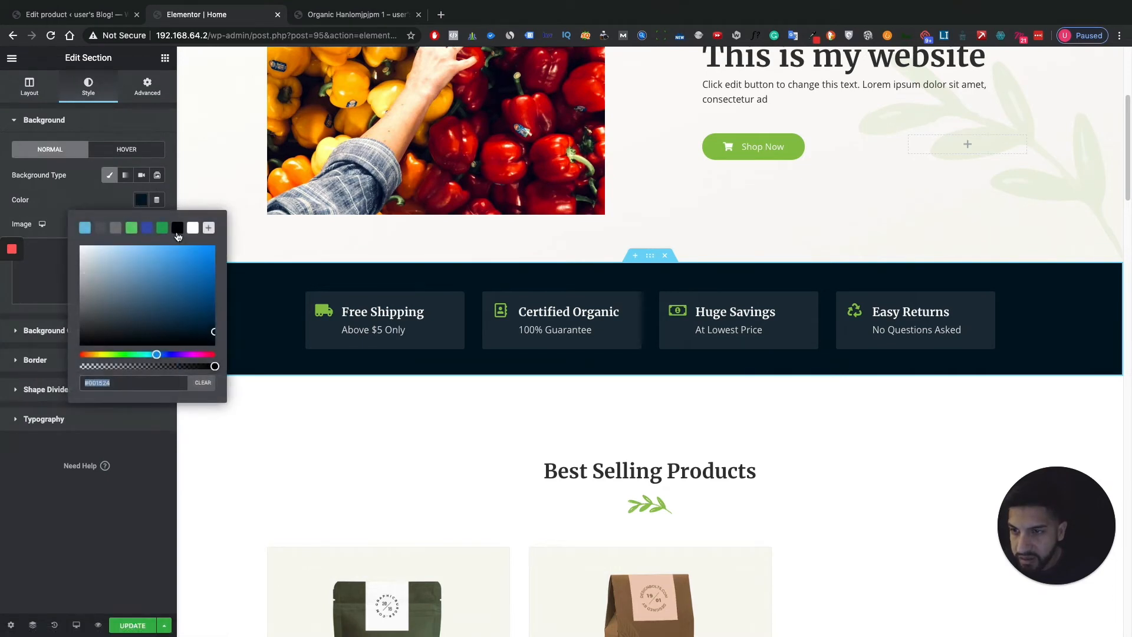
pyautogui.click(202, 262)
pyautogui.moveTo(205, 253)
pyautogui.mouseDown()
pyautogui.moveTo(133, 263)
pyautogui.moveTo(102, 302)
pyautogui.mouseUp()
pyautogui.click(103, 322)
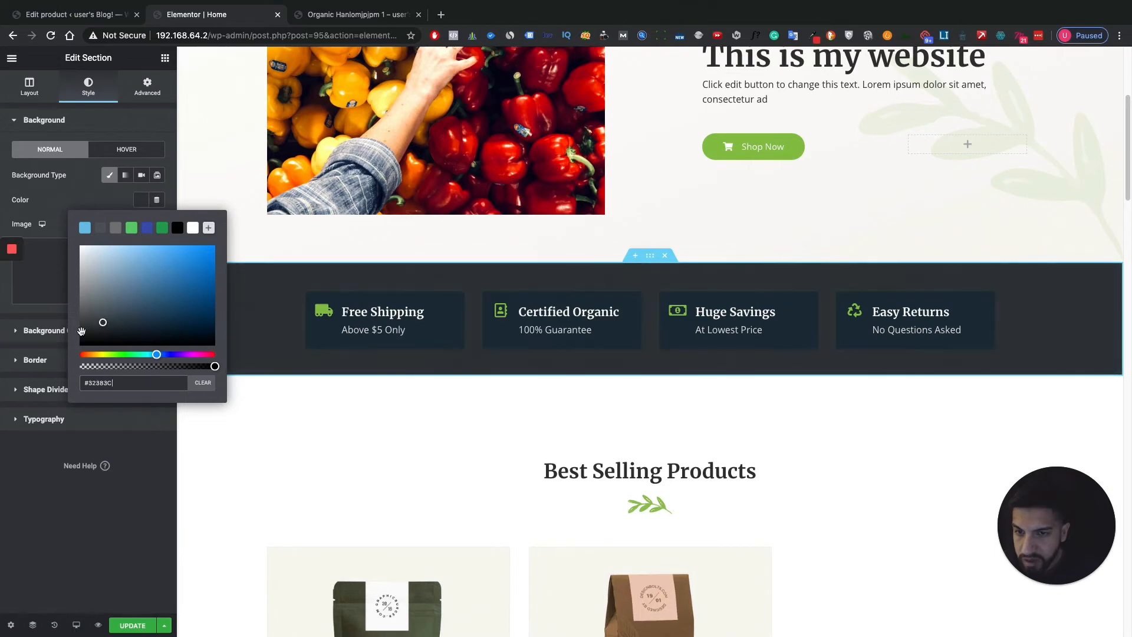
# Undo the background color changes on the icon box section
pyautogui.click(138, 497)
pyautogui.press('super+z')
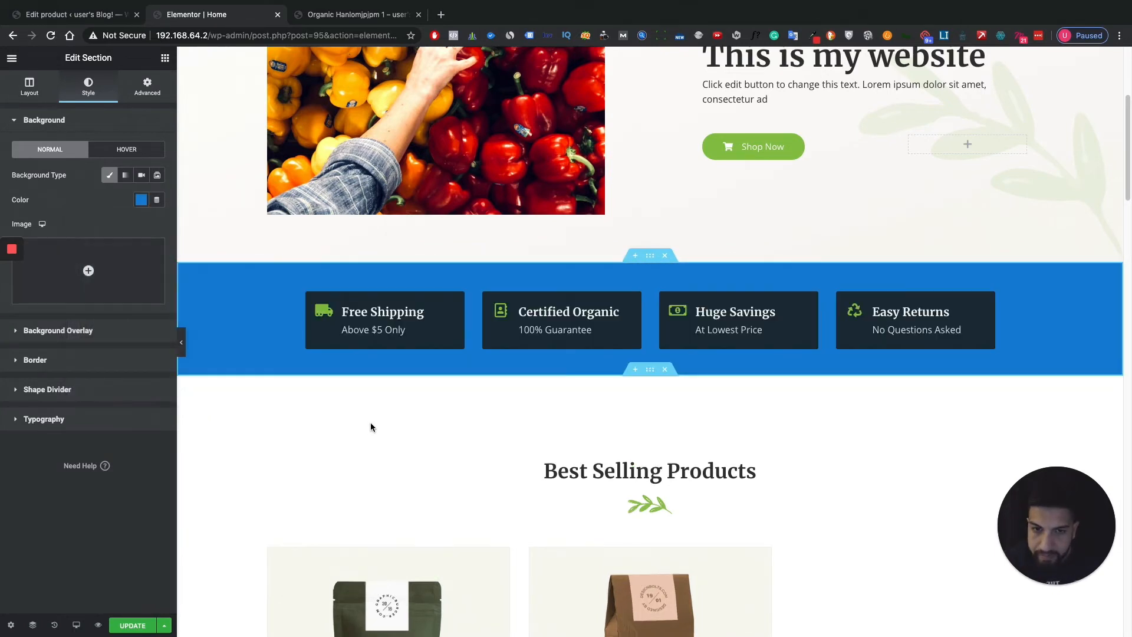
pyautogui.press('super+z')
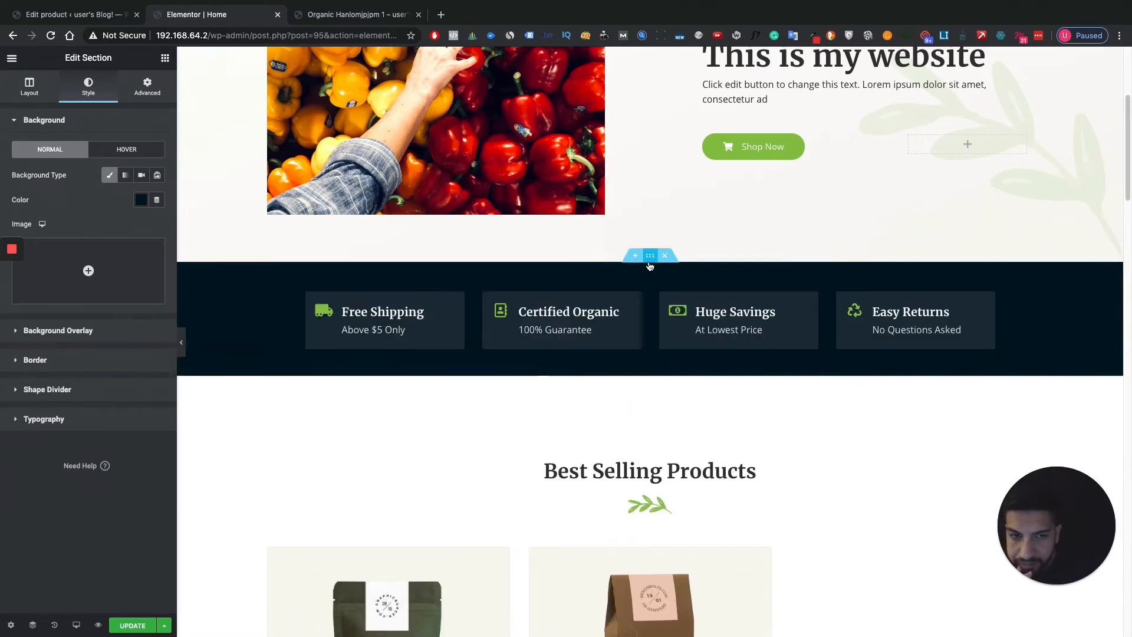
pyautogui.click(10, 282)
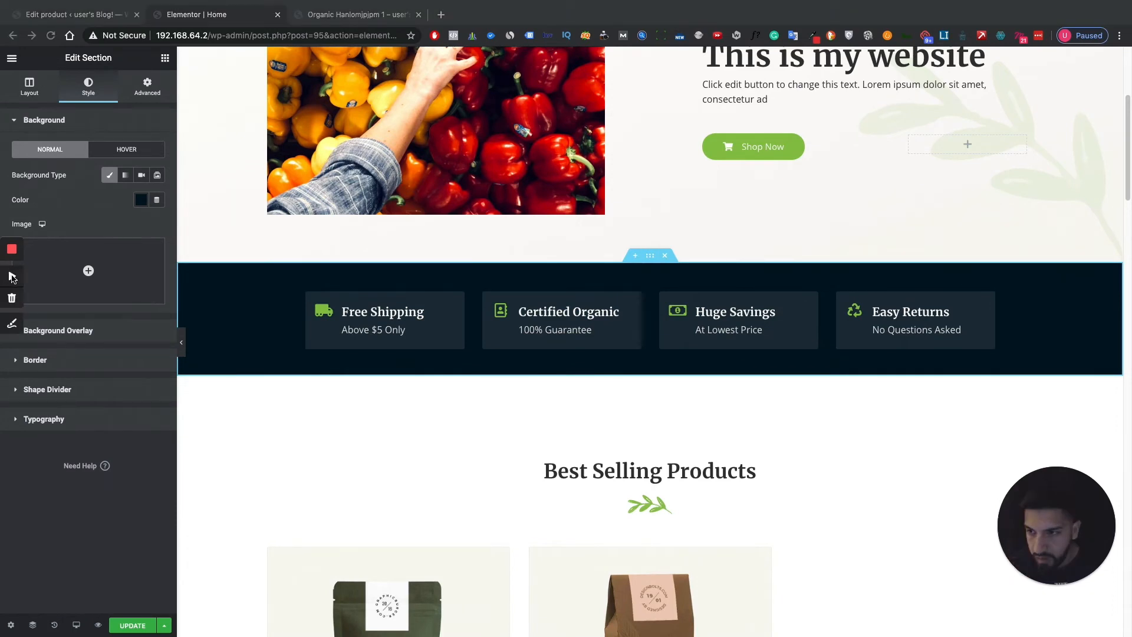
pyautogui.click(649, 265)
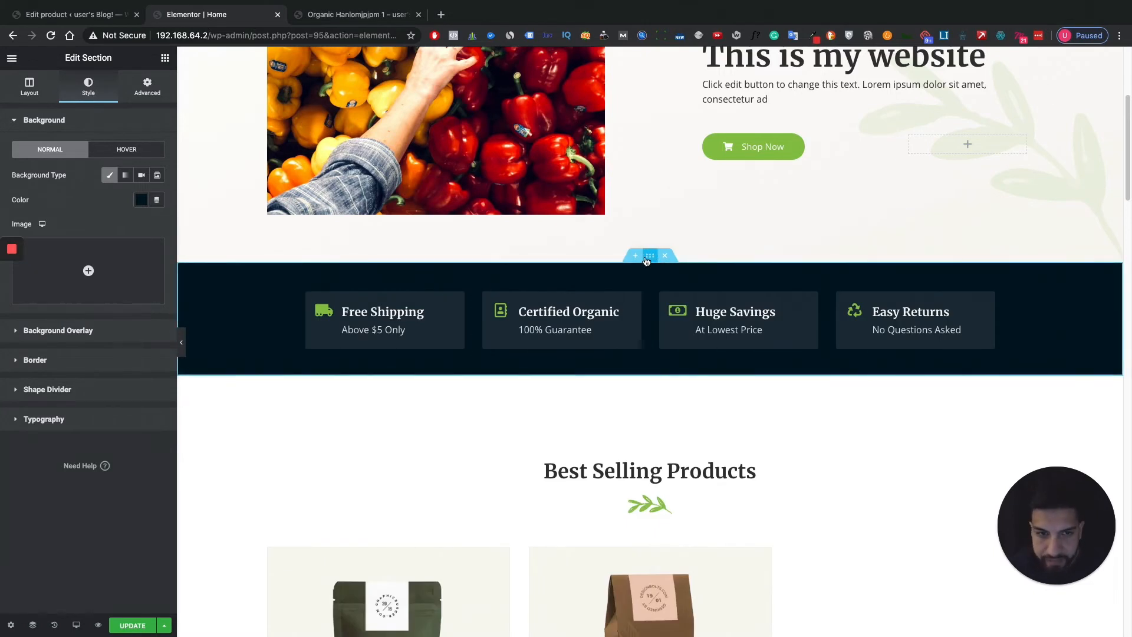
pyautogui.click(648, 262)
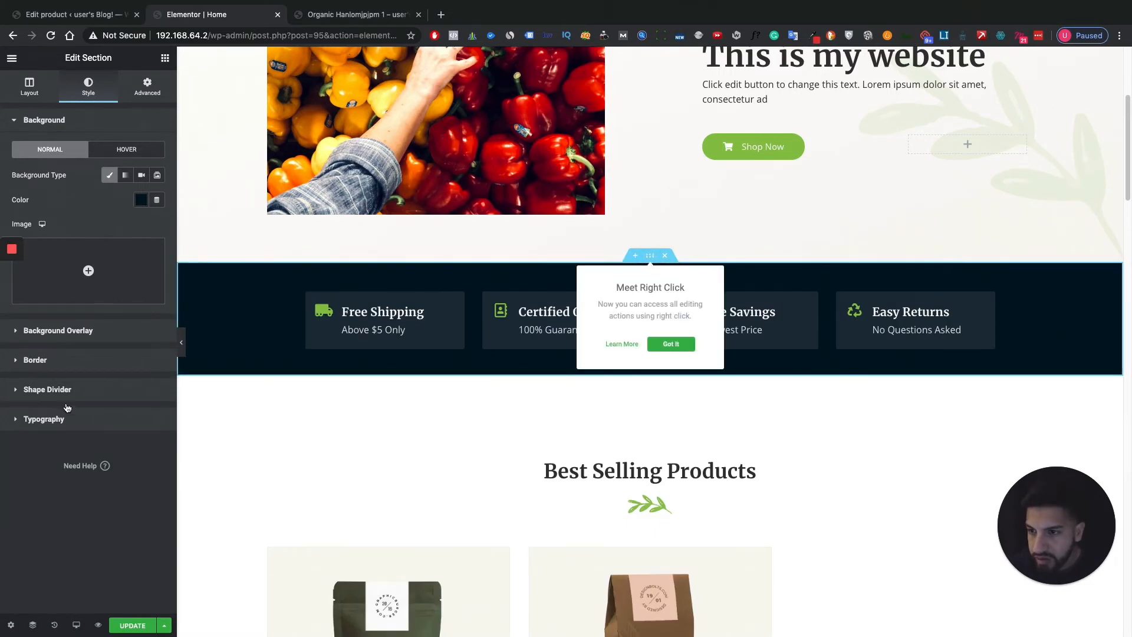
# Set the icon box section's top padding to 44 px
pyautogui.click(145, 89)
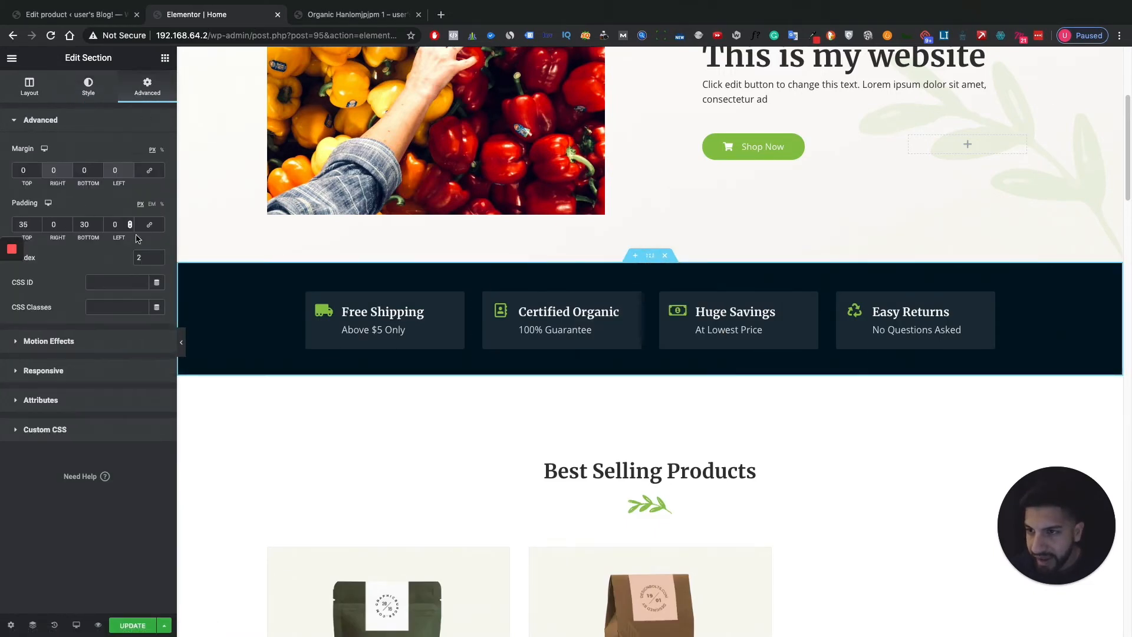
pyautogui.click(36, 222)
pyautogui.click(36, 222)
pyautogui.click(37, 222)
pyautogui.click(37, 221)
pyautogui.click(37, 222)
pyautogui.click(37, 222)
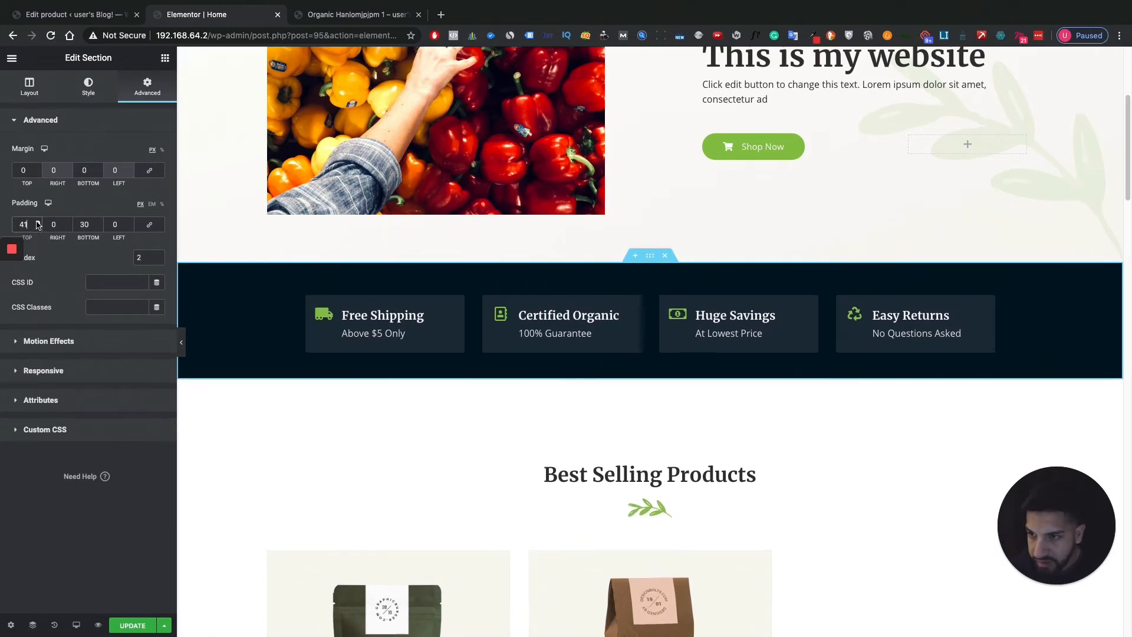
pyautogui.click(37, 221)
pyautogui.click(36, 221)
pyautogui.click(36, 222)
# Set the icon box section's bottom padding to 44 px and dismiss the right-click tip
pyautogui.click(99, 223)
pyautogui.click(99, 222)
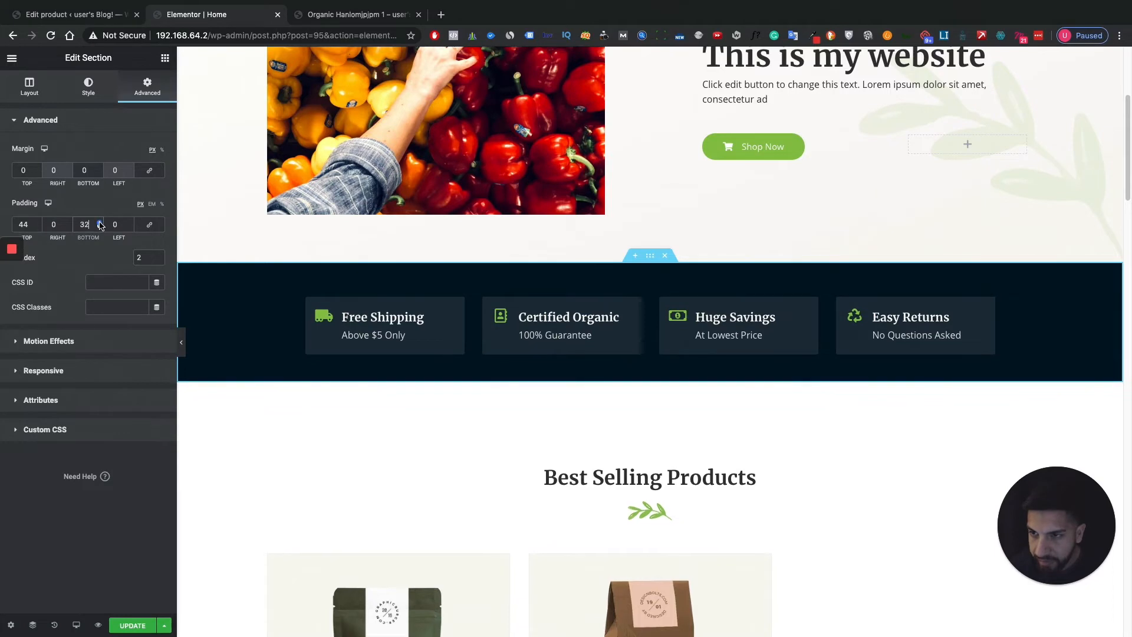
pyautogui.click(99, 222)
pyautogui.click(99, 222)
pyautogui.click(99, 222)
pyautogui.click(99, 222)
pyautogui.click(99, 222)
pyautogui.click(99, 222)
pyautogui.click(99, 222)
pyautogui.click(99, 223)
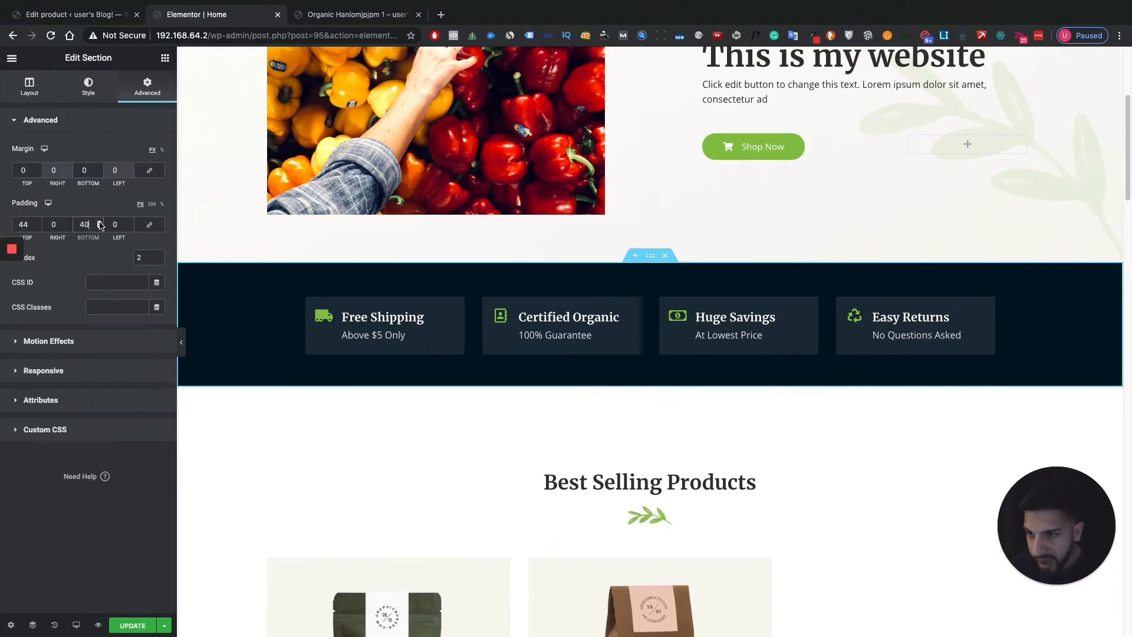
pyautogui.click(99, 223)
pyautogui.click(99, 222)
pyautogui.click(99, 223)
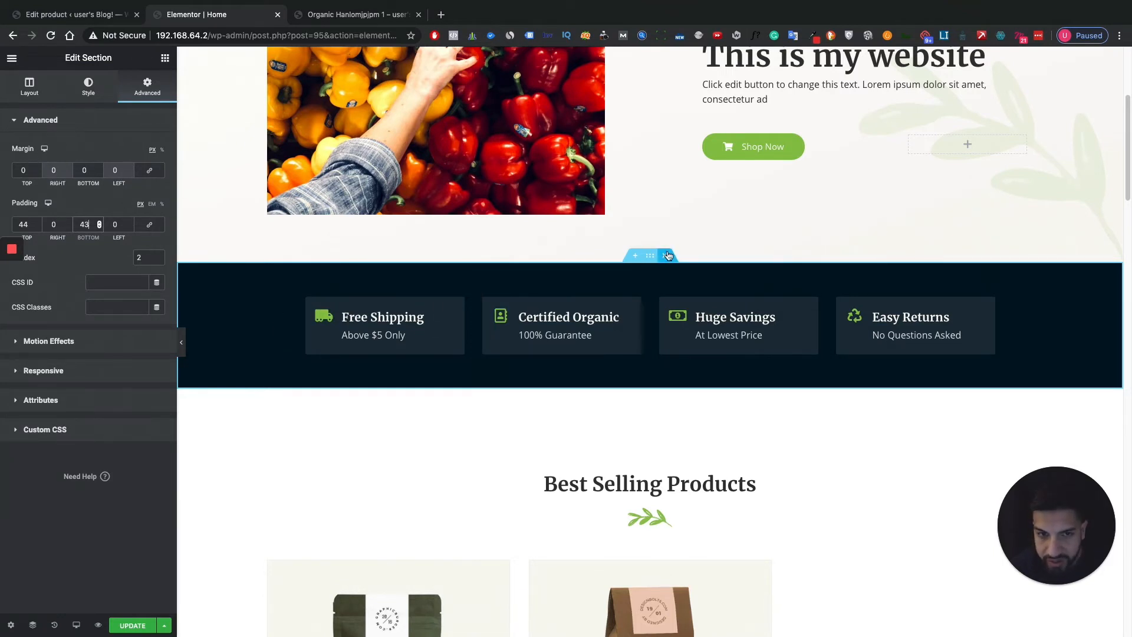
pyautogui.click(650, 260)
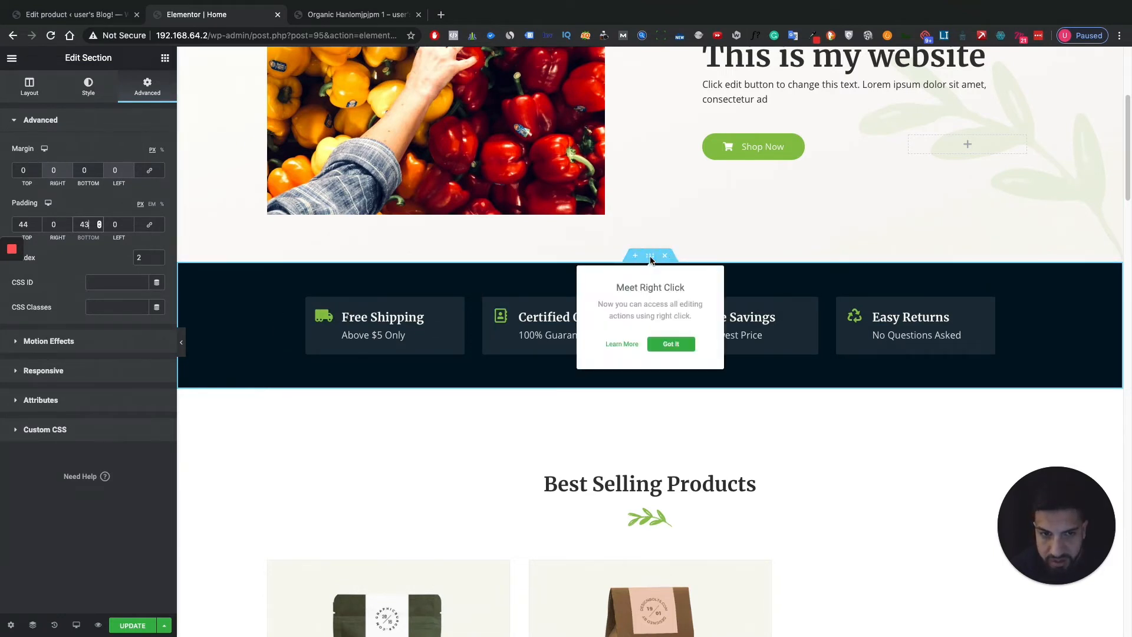
pyautogui.click(671, 347)
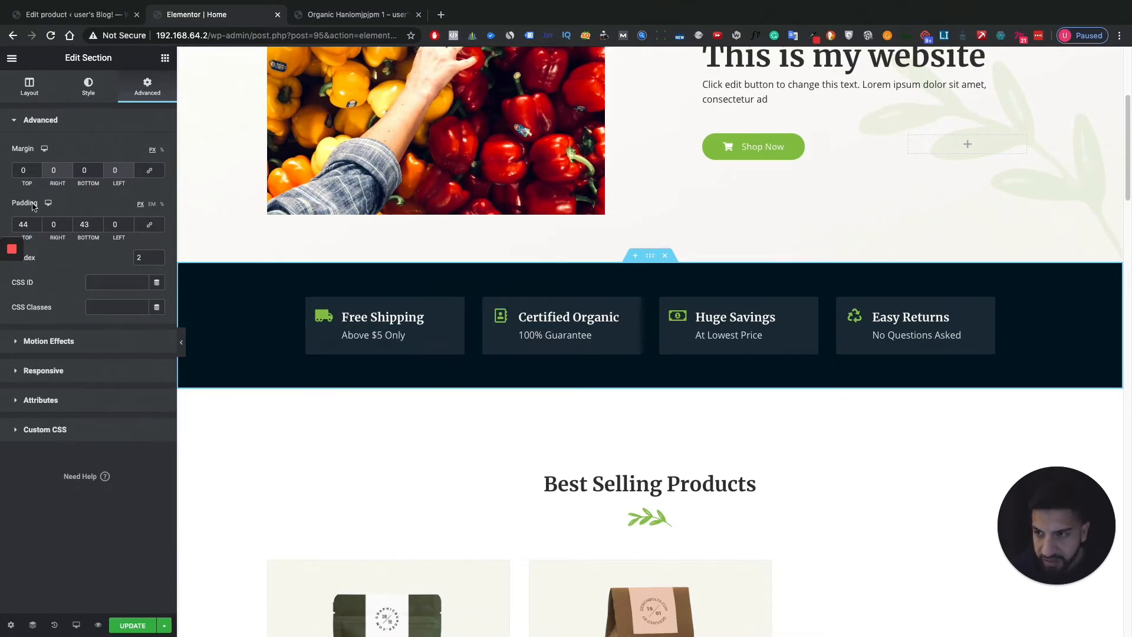
pyautogui.click(99, 223)
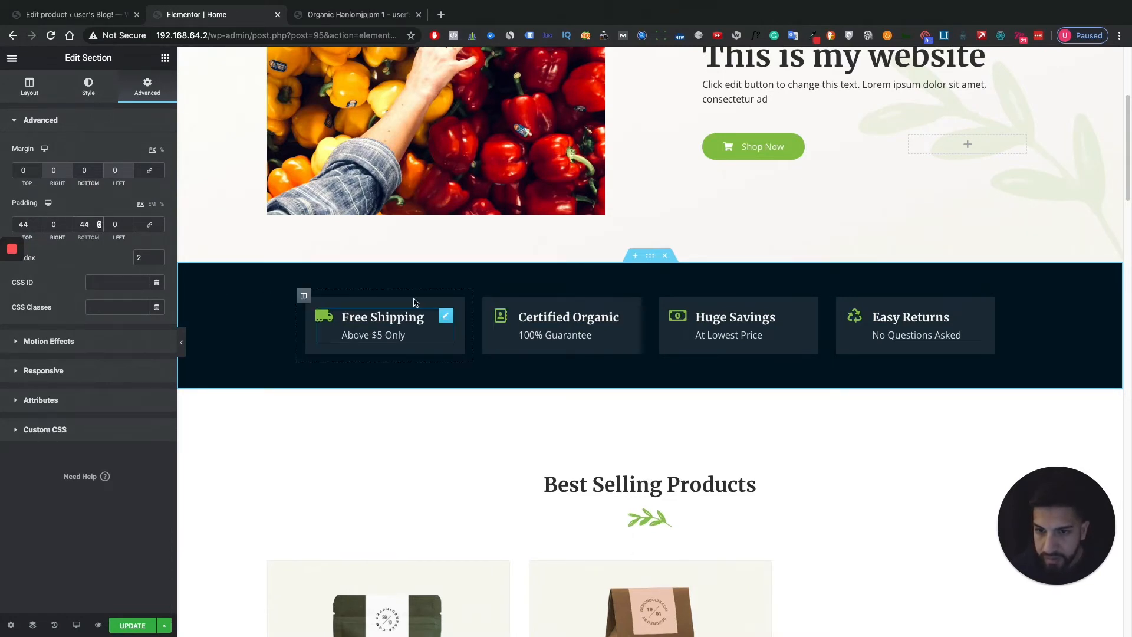
# Try a top margin of 48 px on the icon box section and reset it to 0
pyautogui.click(38, 169)
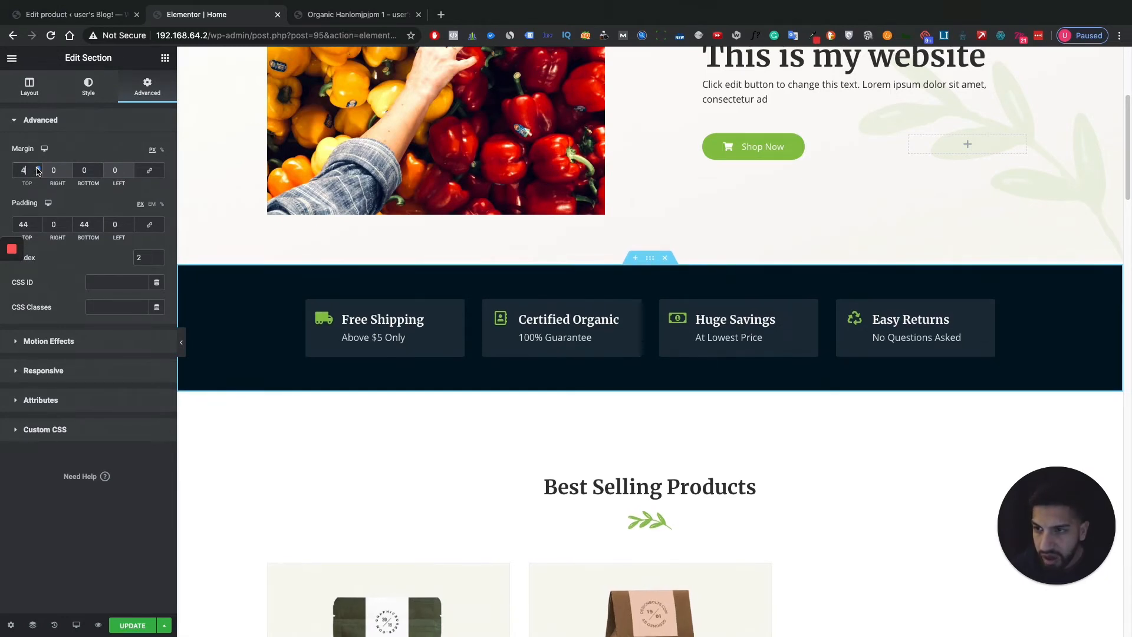
pyautogui.moveTo(38, 170); pyautogui.dragTo(37, 170)
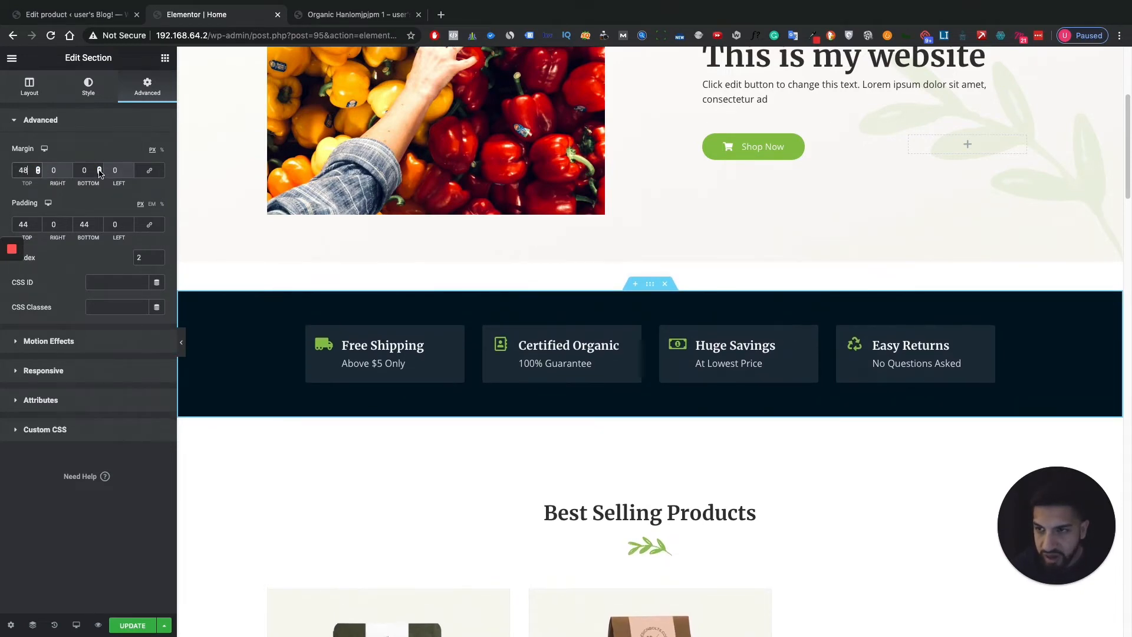
pyautogui.write('0')
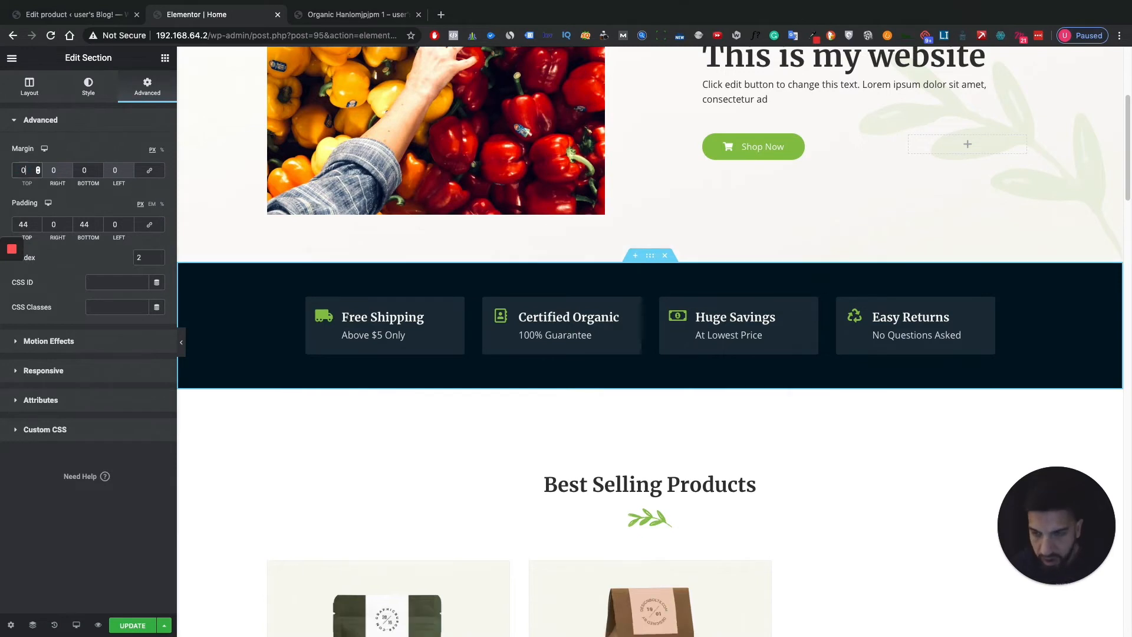
# Try bottom margins of 14 and 36 px on the icon box section and reset the margin to 0
pyautogui.moveTo(99, 169); pyautogui.dragTo(99, 168)
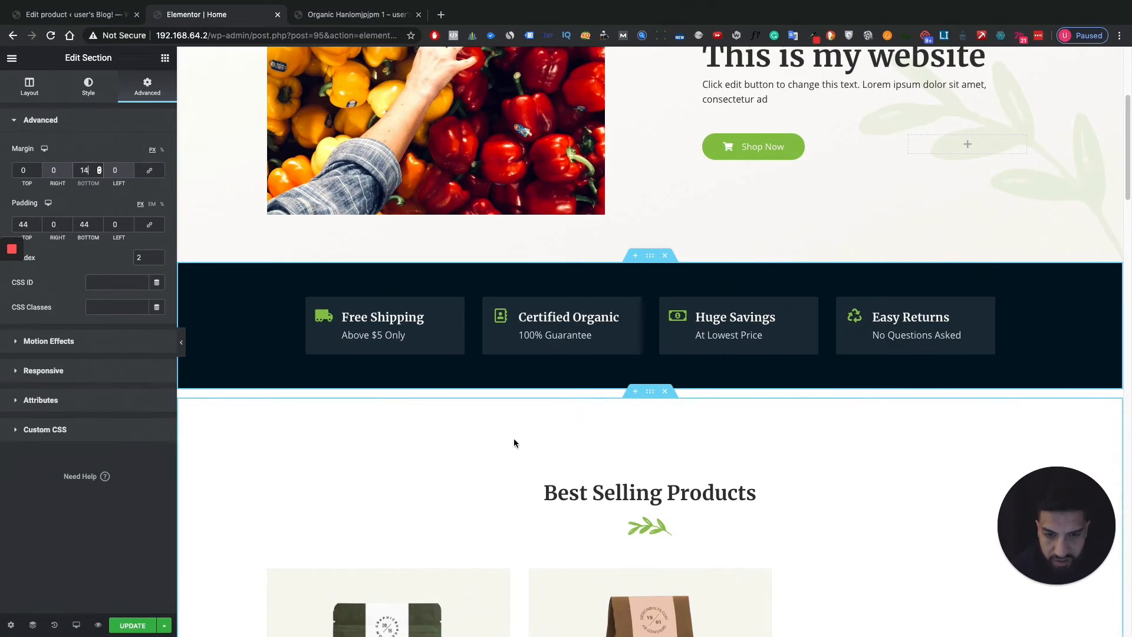
pyautogui.scroll(-1, 576, 439)
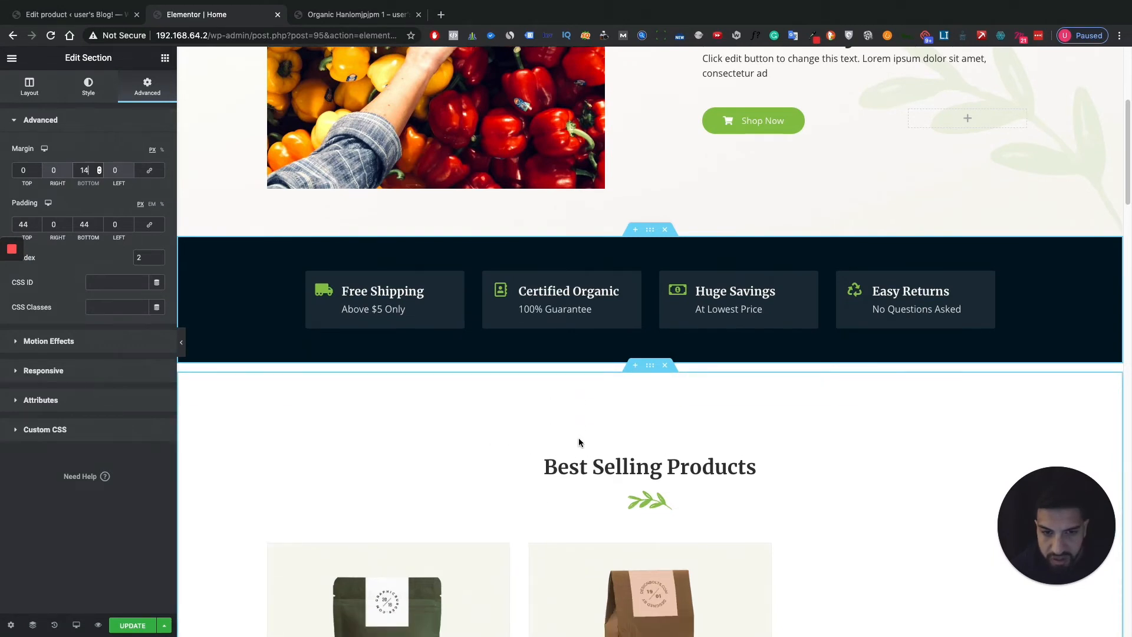
pyautogui.click(99, 168)
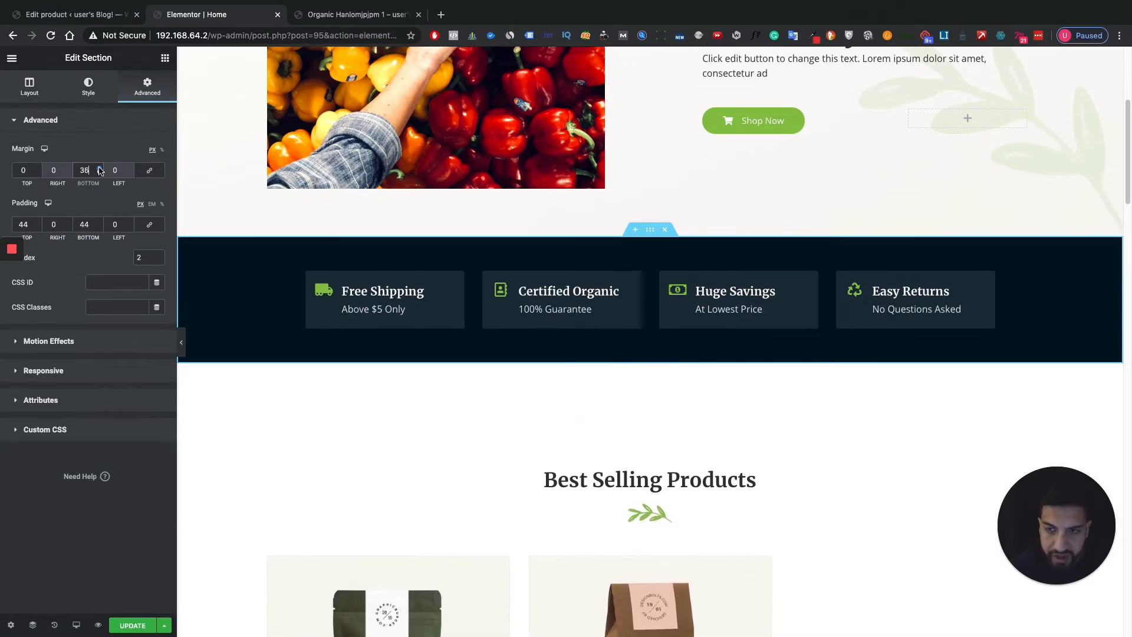
pyautogui.moveTo(90, 171); pyautogui.dragTo(55, 172)
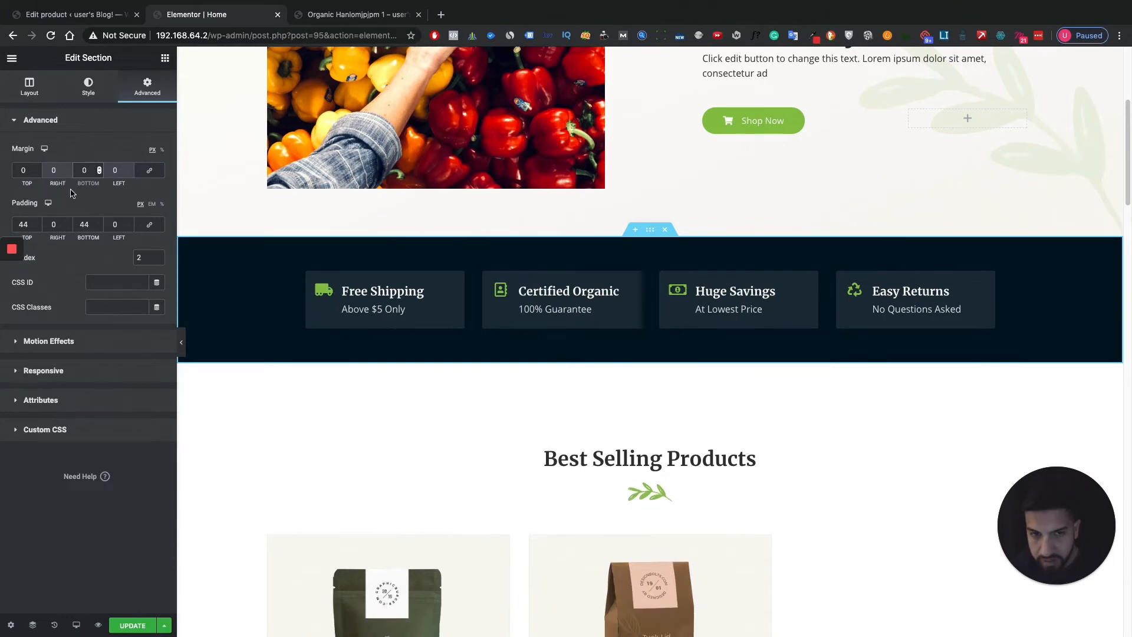
pyautogui.write('0')
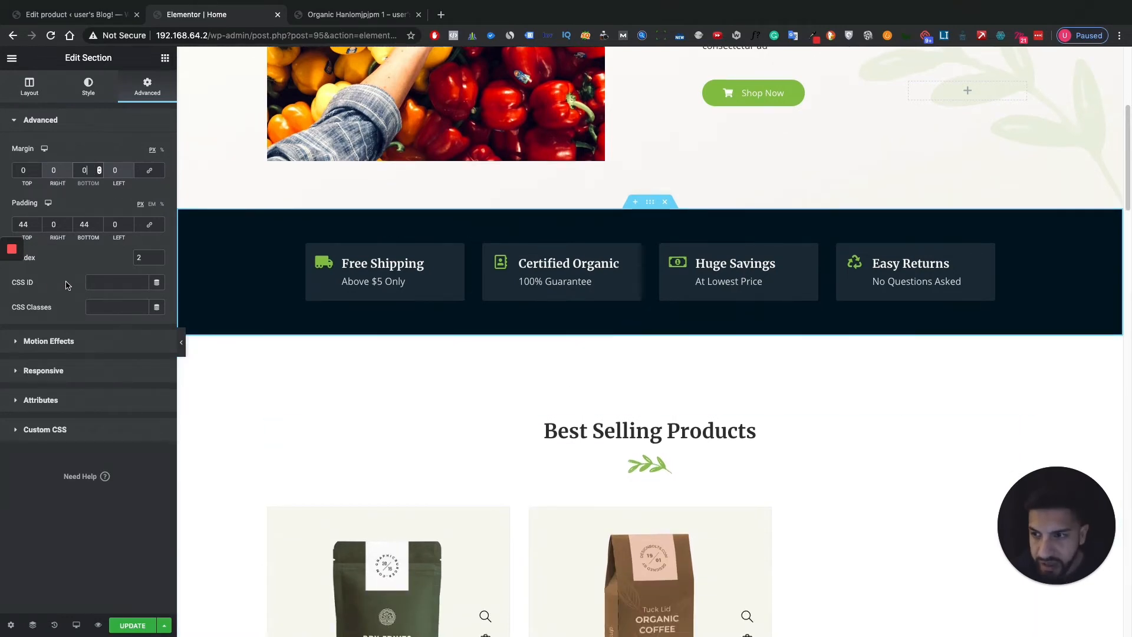
# Try hiding the icon box section on desktop and tablet in its responsive settings, and switch both back to Show
pyautogui.click(91, 343)
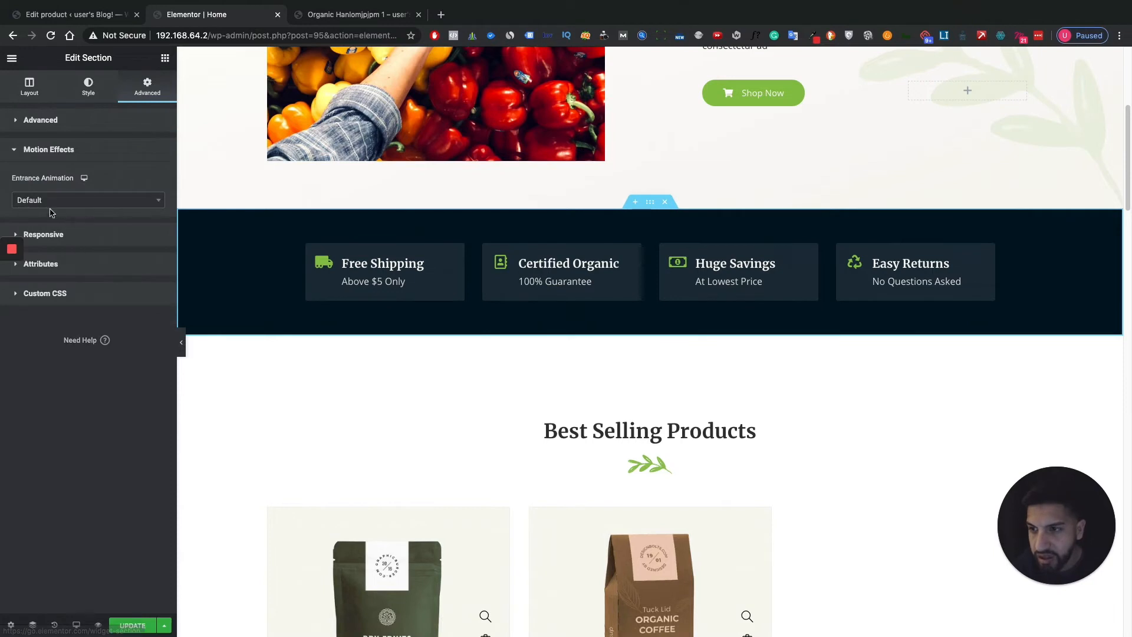
pyautogui.click(81, 235)
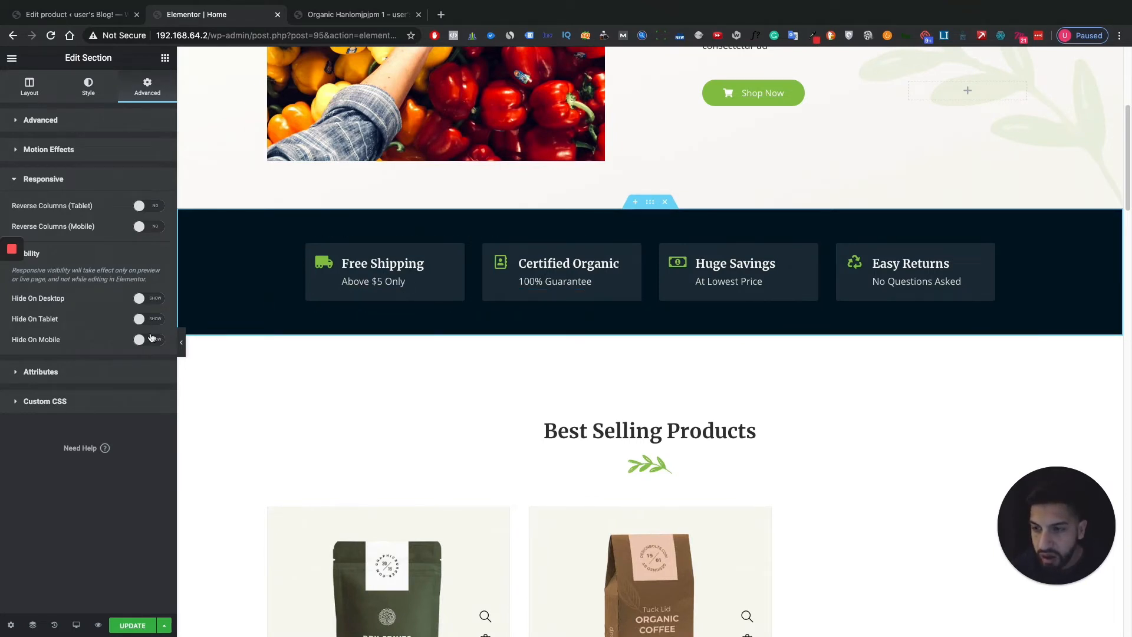
pyautogui.click(149, 299)
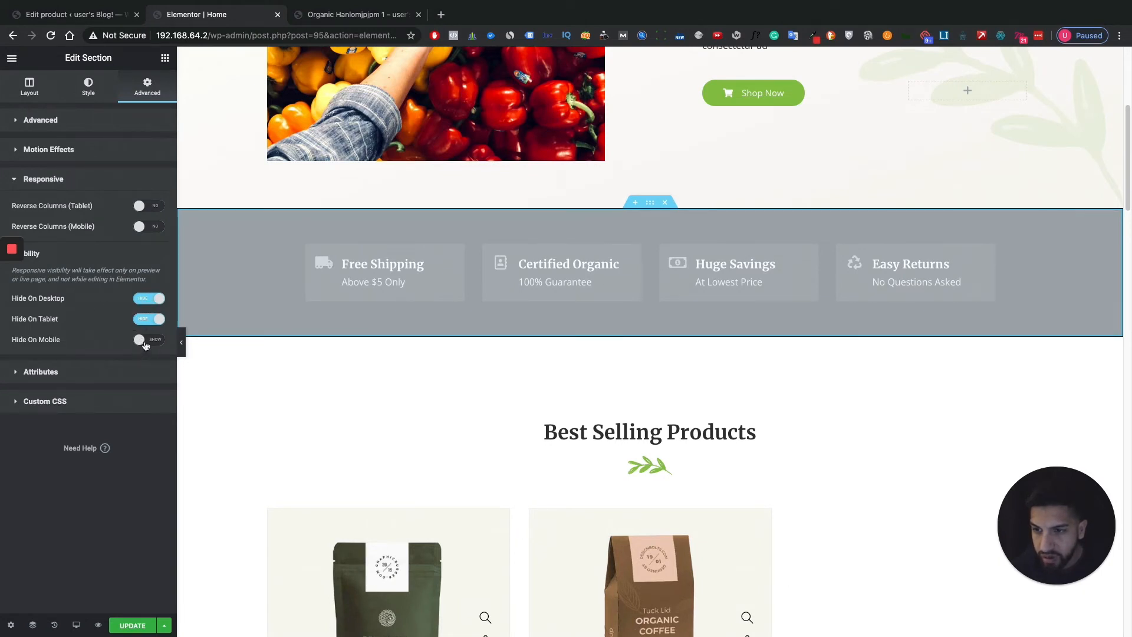
pyautogui.click(155, 319)
pyautogui.click(151, 300)
# Open the settings of the Best Selling Products heading and of the leaf image below it
pyautogui.scroll(-3, 706, 363)
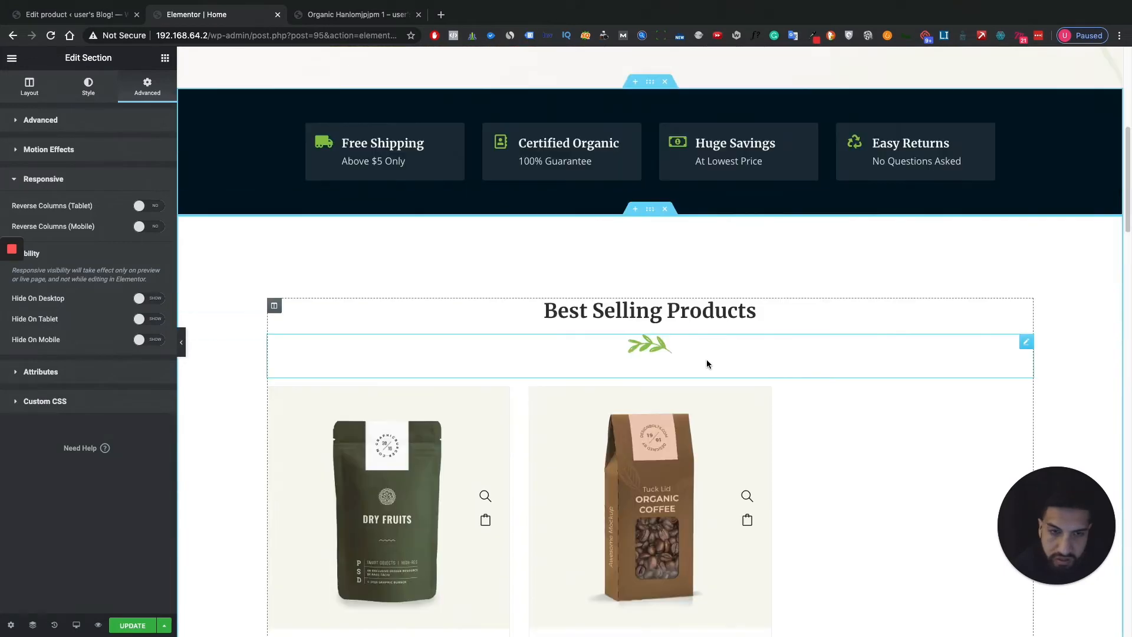
pyautogui.scroll(3, 585, 293)
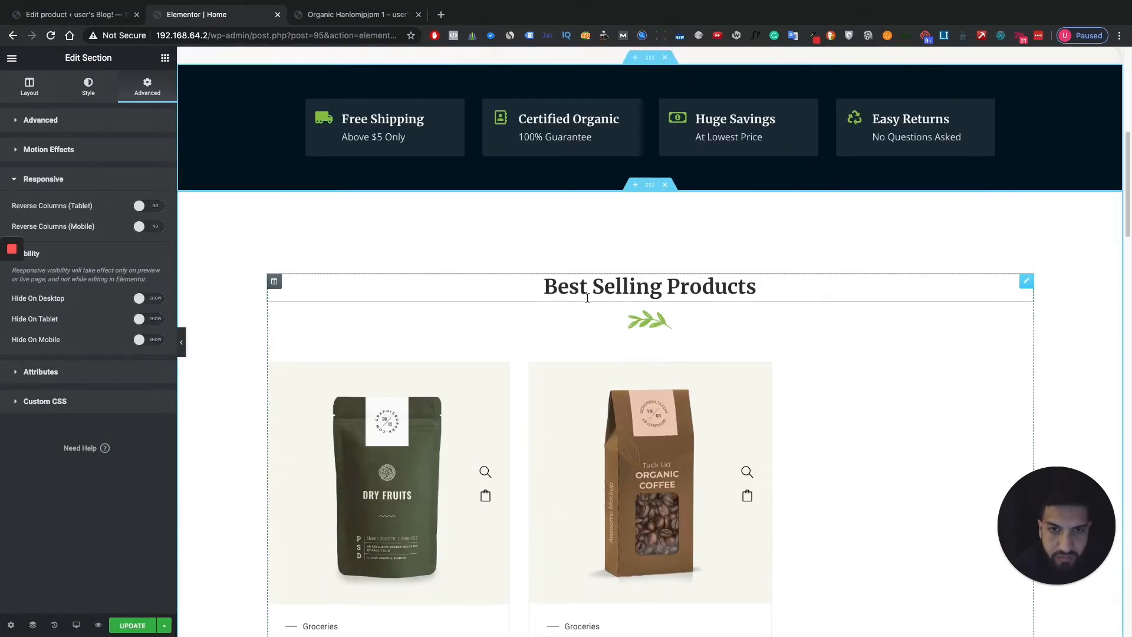
pyautogui.scroll(-5, 648, 317)
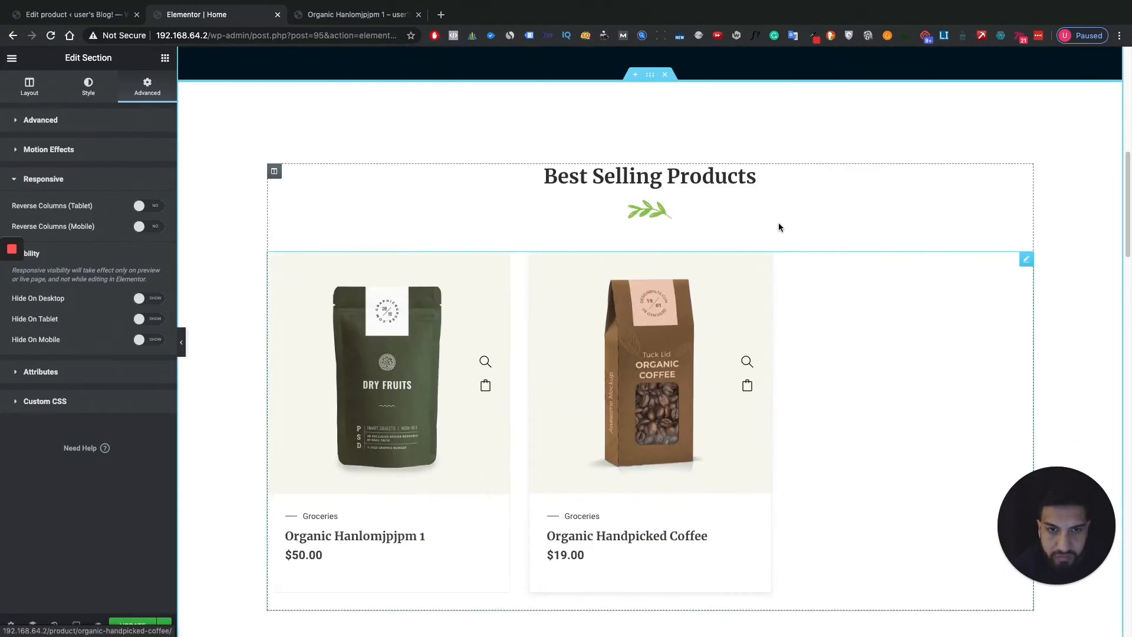
pyautogui.click(685, 172)
pyautogui.click(648, 210)
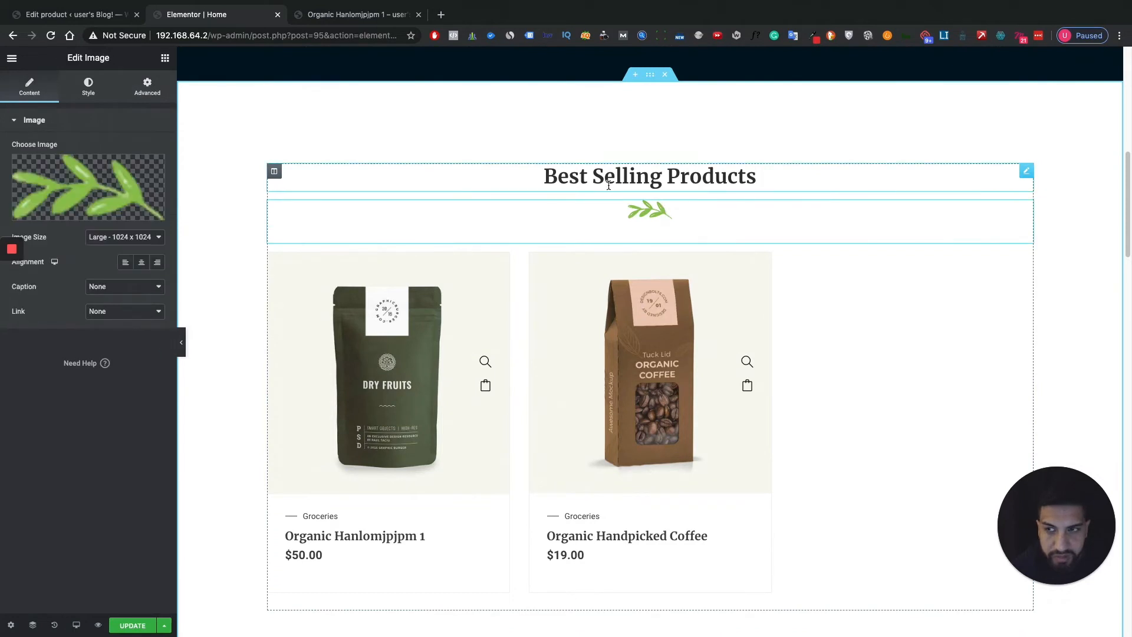
# Try bottom margins of 0 and -28 px on the leaf image above the category cards, and set it to -42 px
pyautogui.click(690, 179)
pyautogui.scroll(-8, 742, 276)
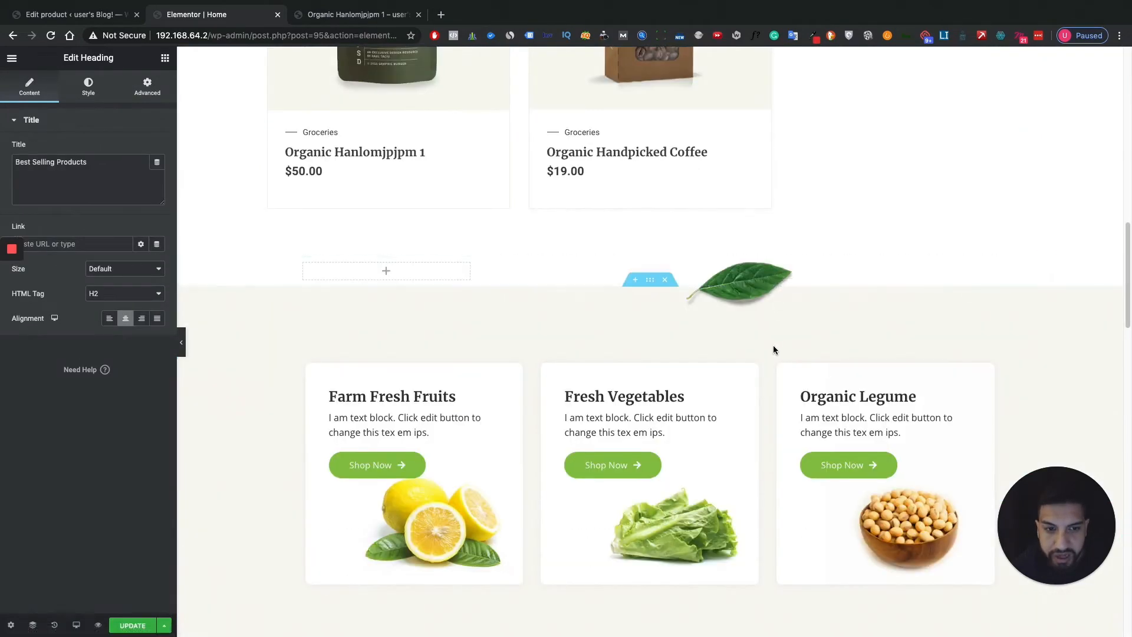
pyautogui.click(735, 292)
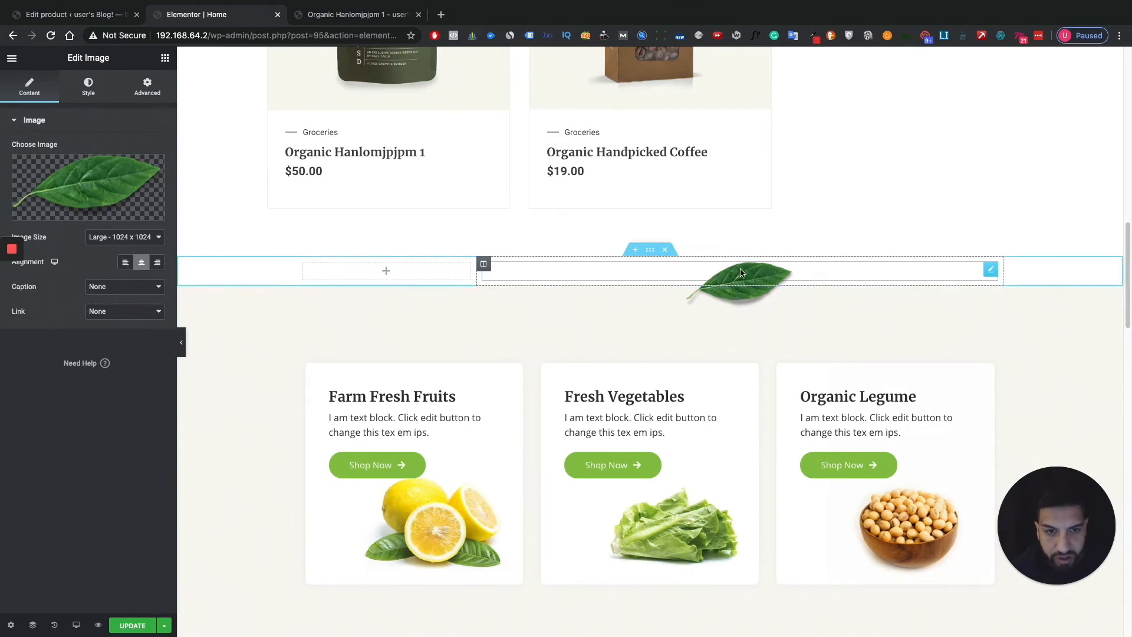
pyautogui.click(148, 88)
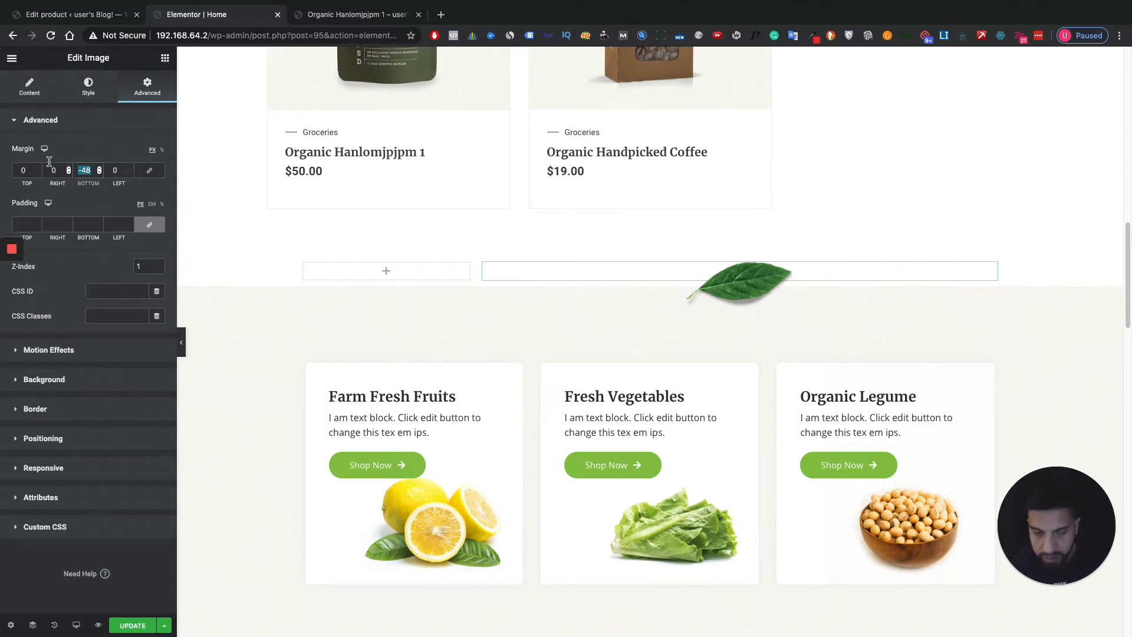
pyautogui.write('0')
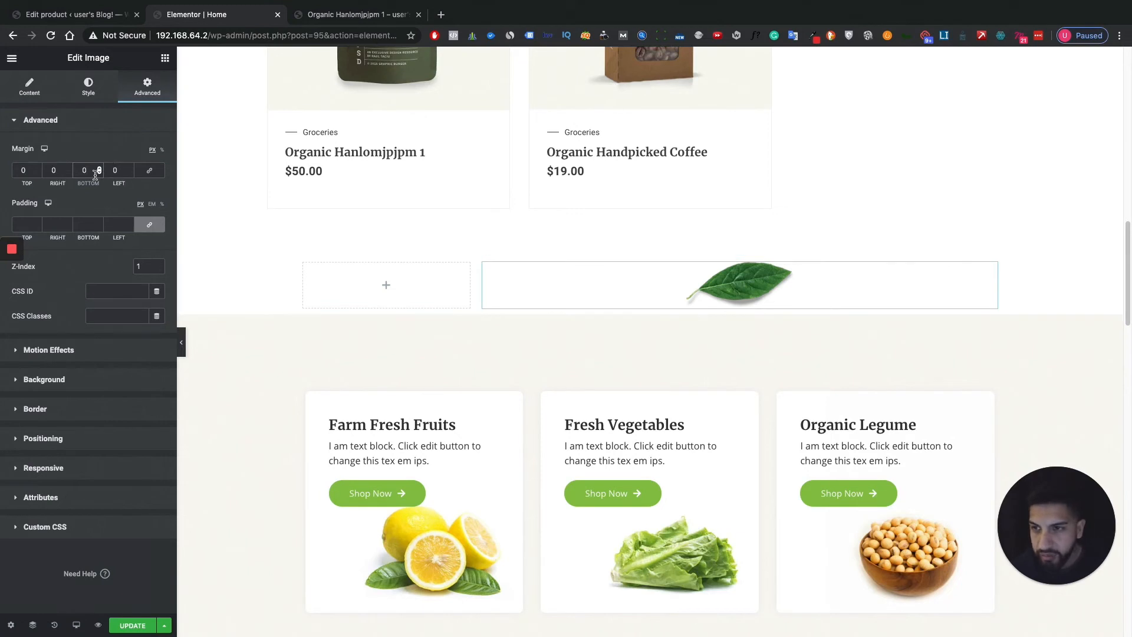
pyautogui.click(100, 173)
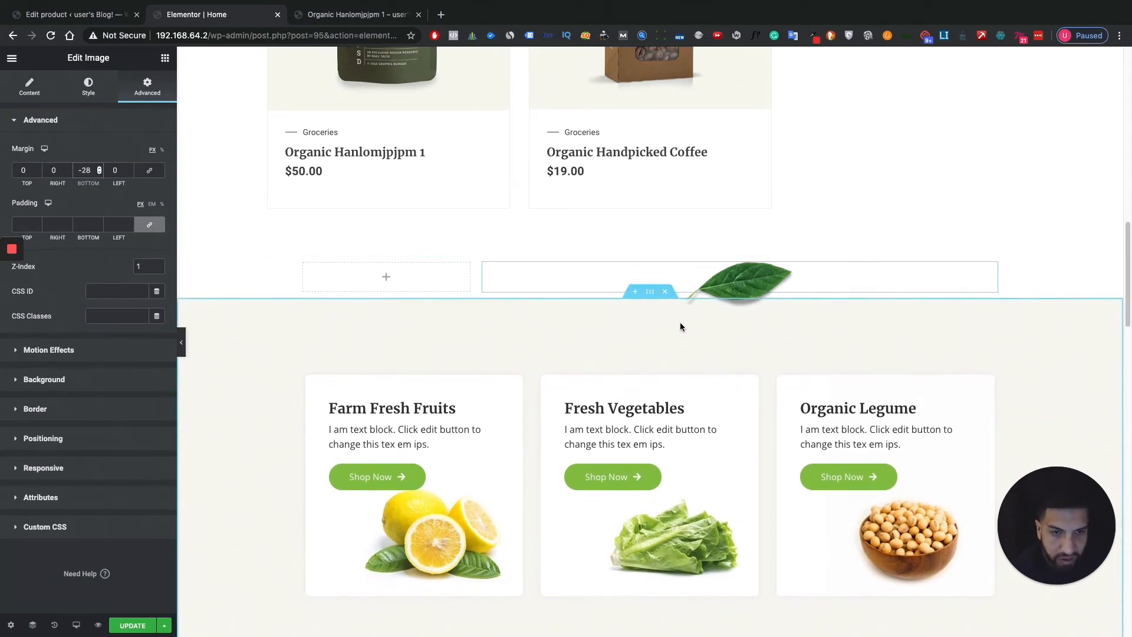
pyautogui.click(99, 174)
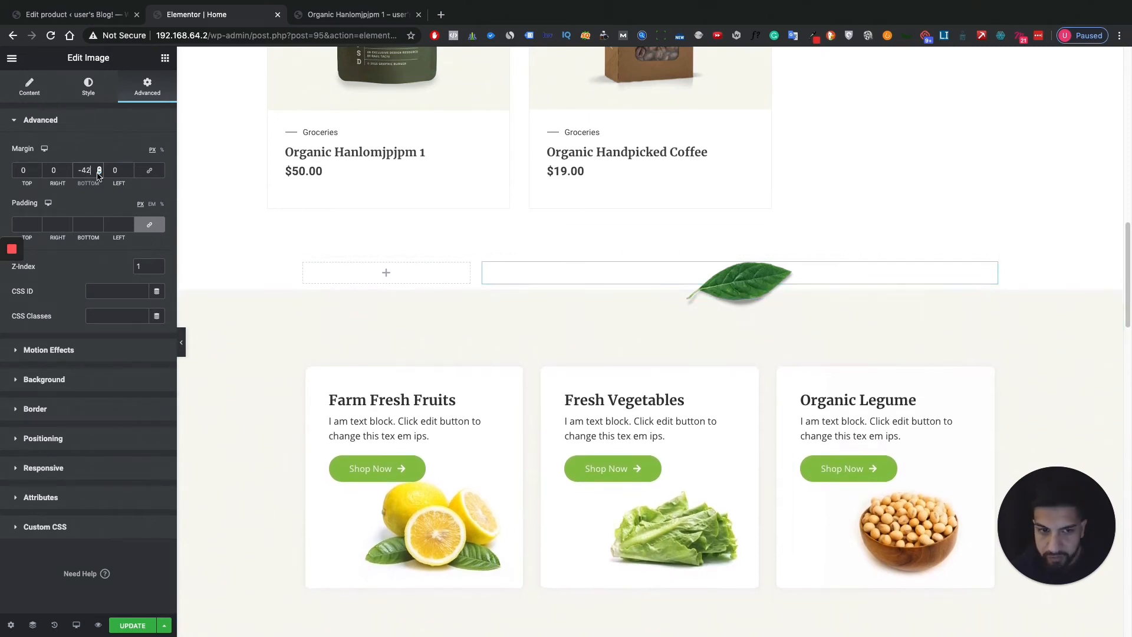
# Open the settings of the Farm Fresh Fruits image box and of the Shop Now buttons in the category cards
pyautogui.scroll(-2, 876, 324)
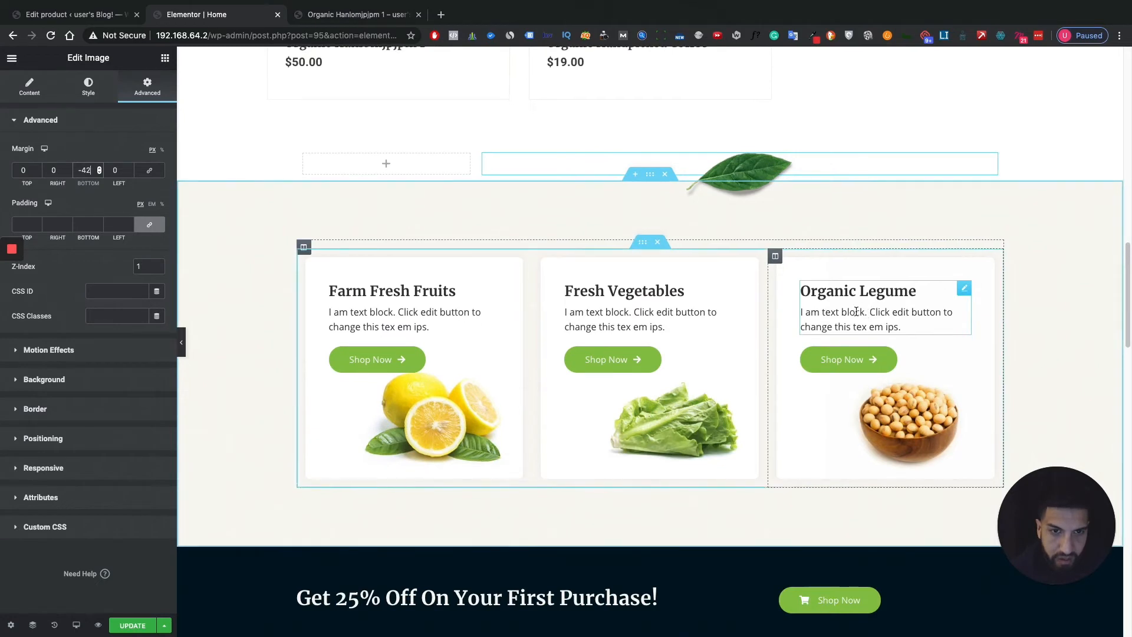
pyautogui.scroll(-1, 825, 304)
pyautogui.scroll(-1, 727, 290)
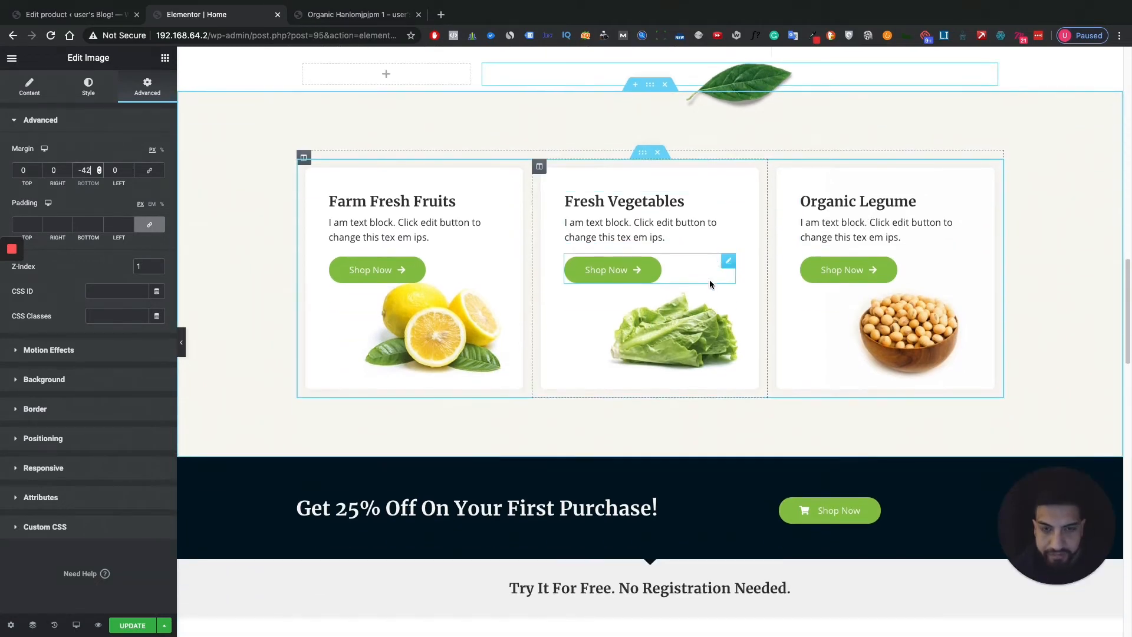
pyautogui.scroll(-1, 590, 265)
pyautogui.click(431, 223)
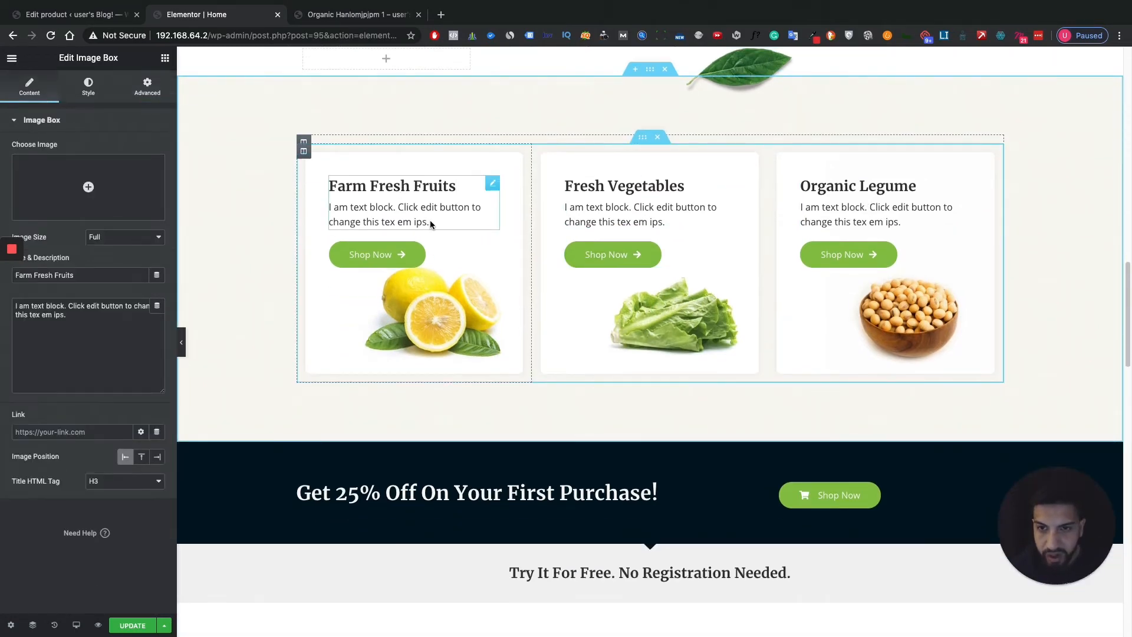
pyautogui.click(463, 257)
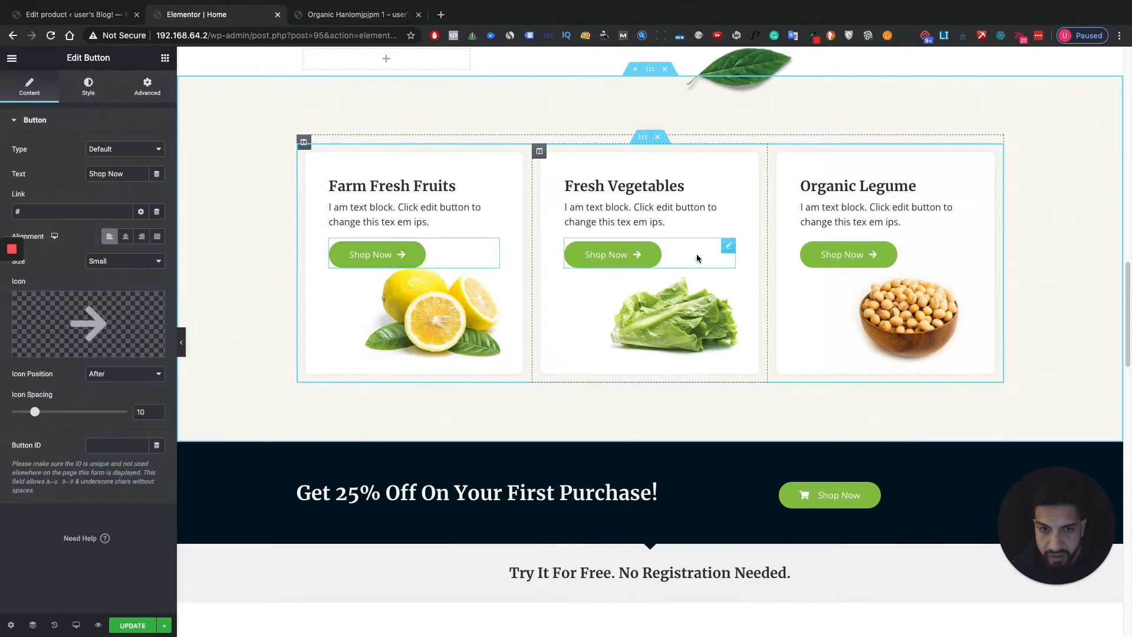
pyautogui.click(872, 255)
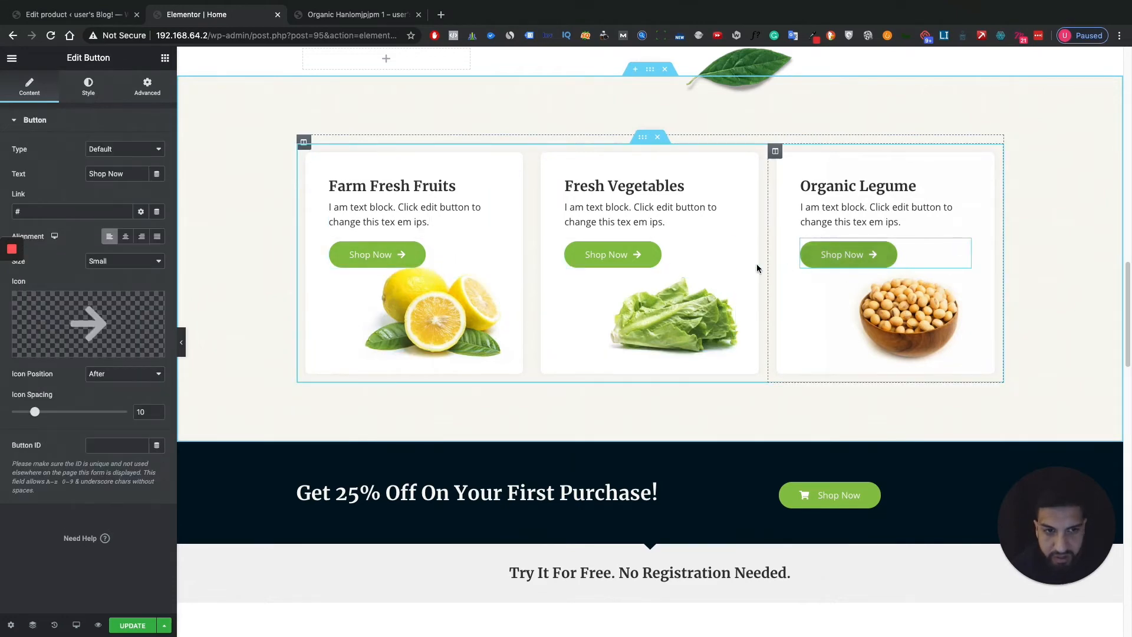
pyautogui.click(451, 260)
# Set the background color of the hero section's Shop Now button to red, #FF1212
pyautogui.scroll(15, 714, 233)
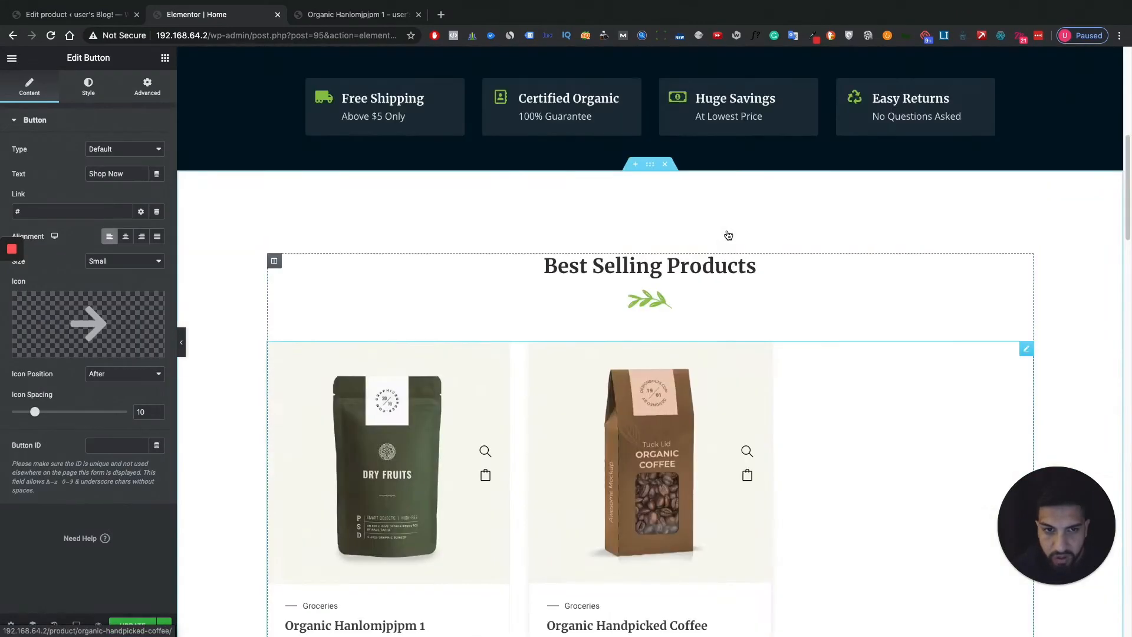
pyautogui.scroll(-1, 743, 265)
pyautogui.click(831, 344)
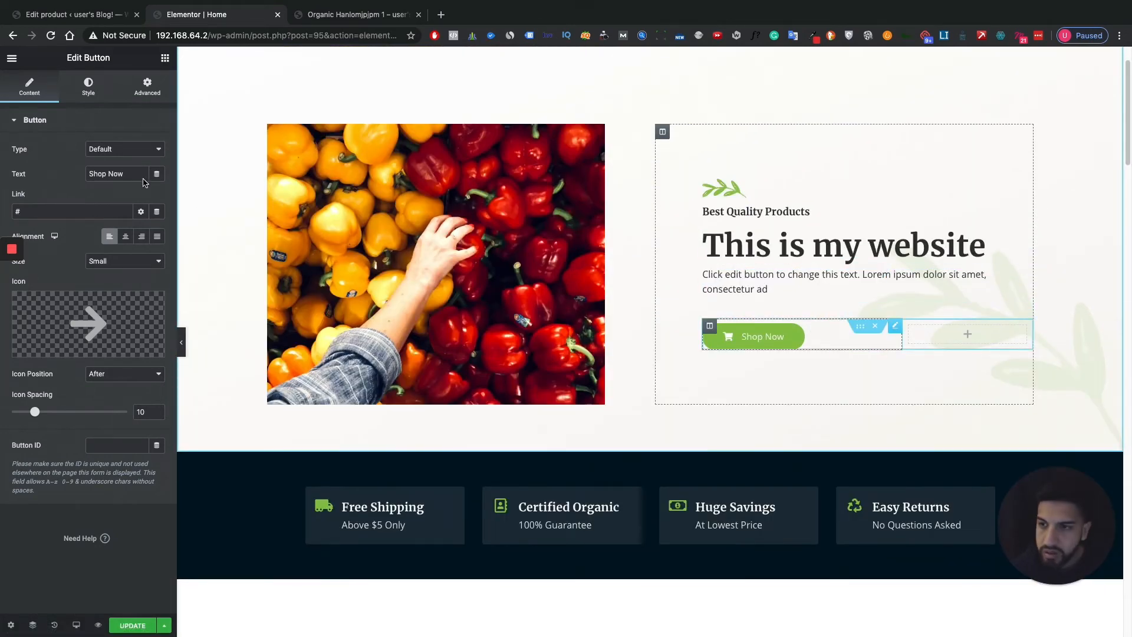
pyautogui.click(88, 87)
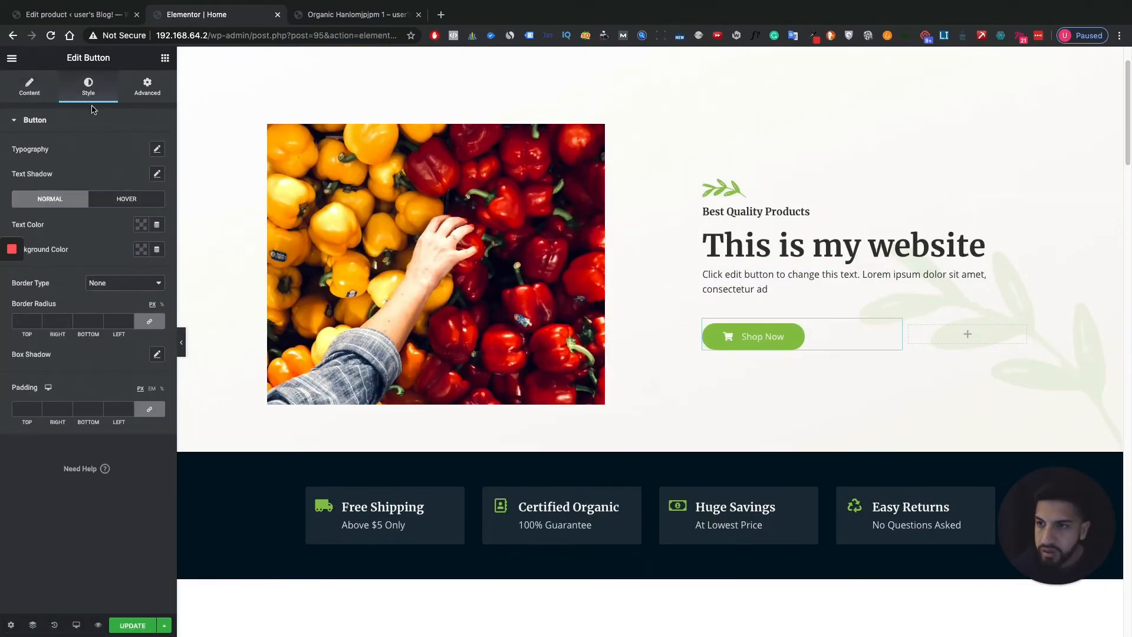
pyautogui.click(141, 228)
pyautogui.click(137, 235)
pyautogui.click(141, 249)
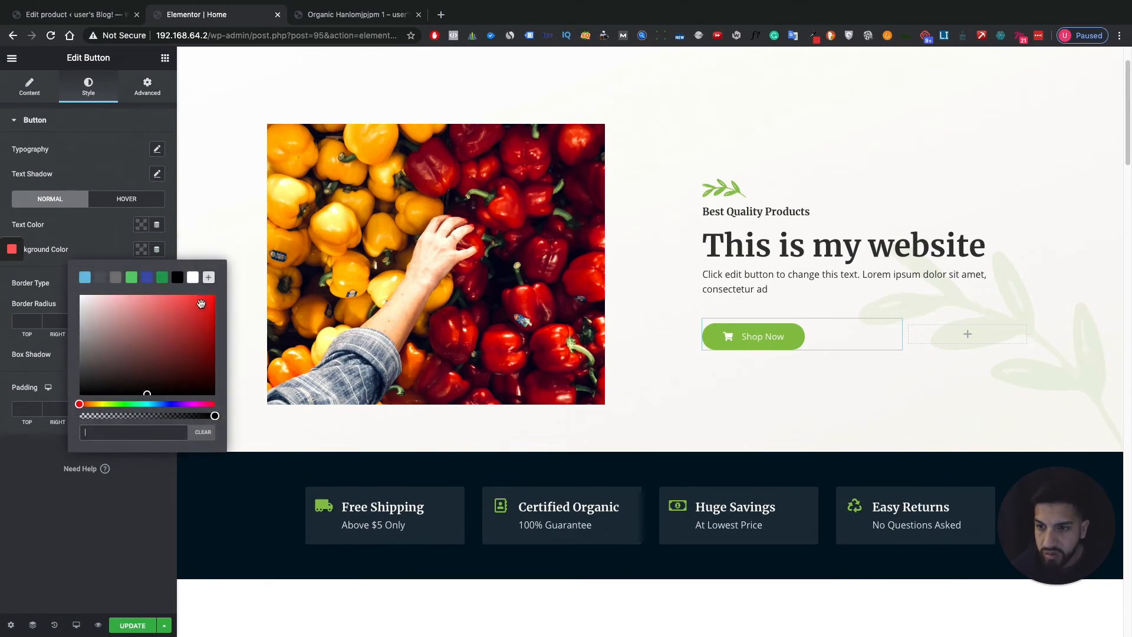
pyautogui.moveTo(208, 299); pyautogui.dragTo(95, 254)
pyautogui.click(112, 239)
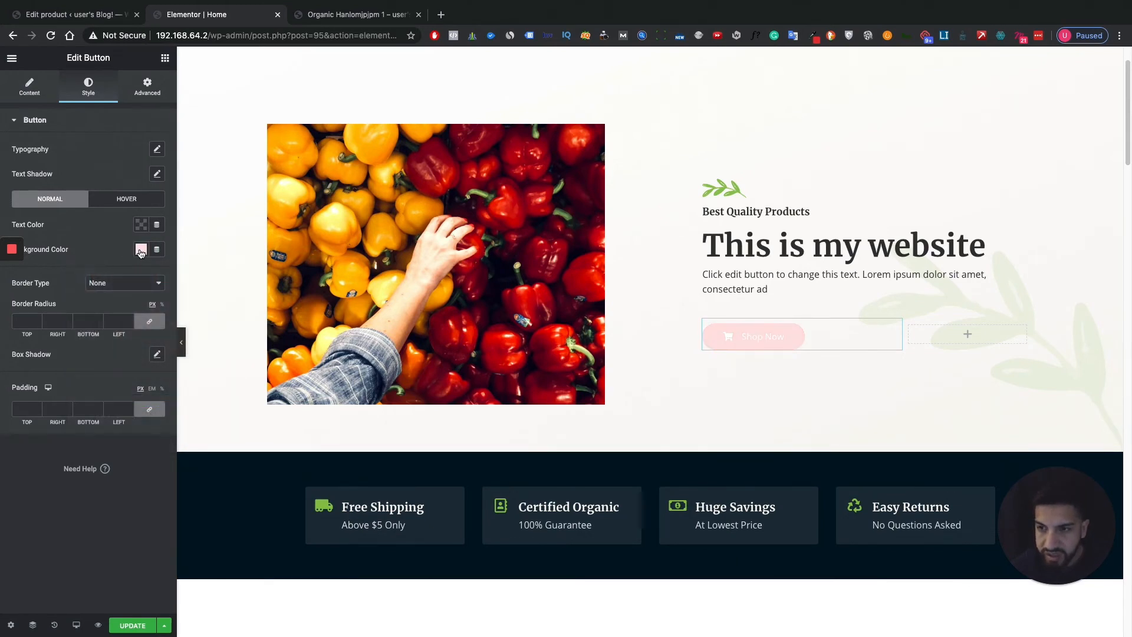
pyautogui.click(141, 250)
pyautogui.moveTo(207, 298)
pyautogui.mouseDown()
pyautogui.moveTo(231, 293)
pyautogui.moveTo(207, 295)
pyautogui.mouseUp()
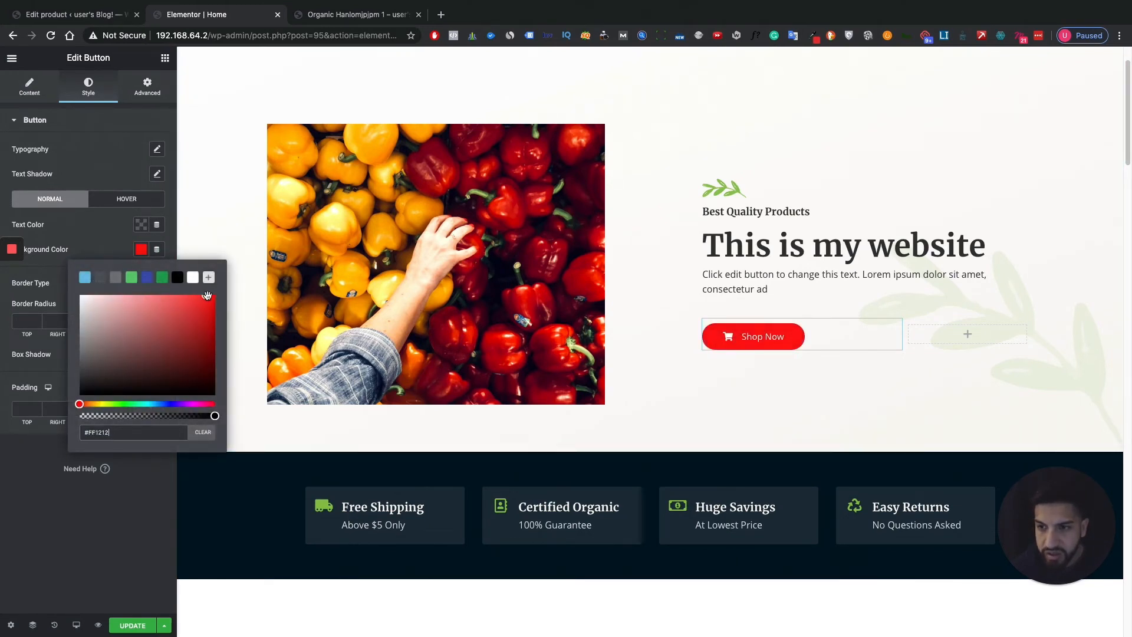
pyautogui.click(234, 302)
# Copy the hero section's Shop Now button and paste its style onto the Farm Fresh Fruits card's Shop Now button
pyautogui.scroll(-4, 750, 324)
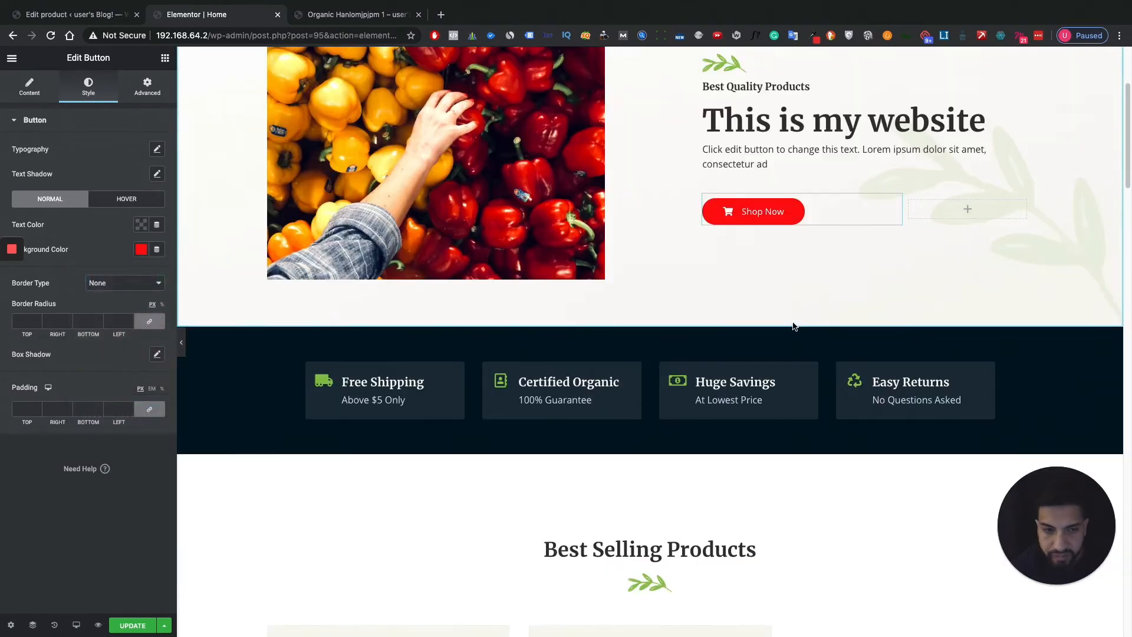
pyautogui.scroll(-10, 751, 325)
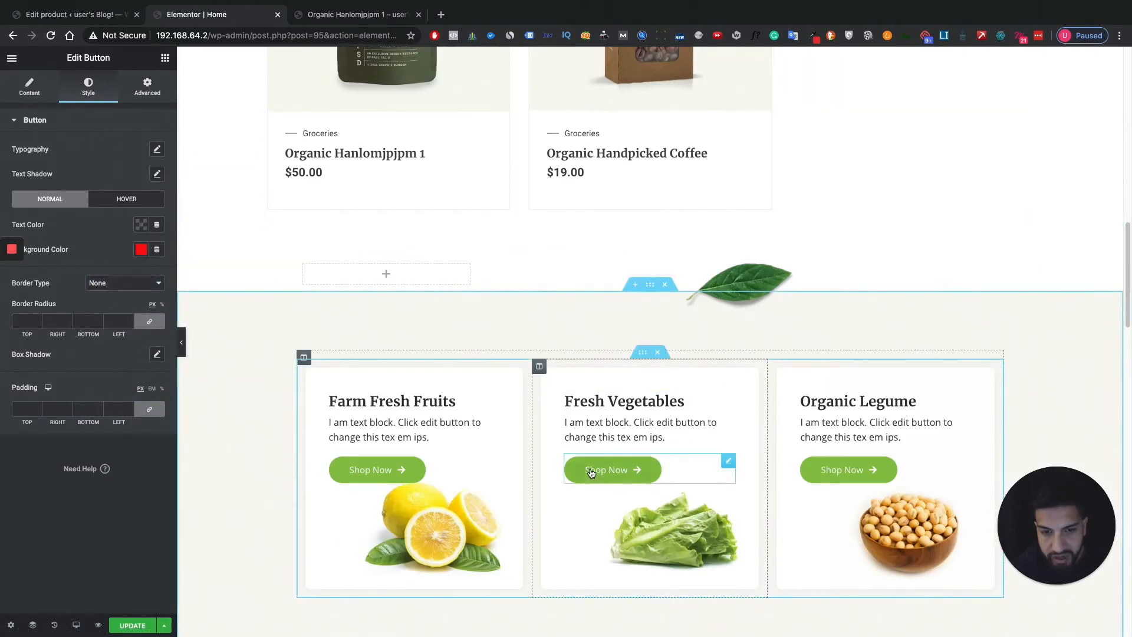
pyautogui.scroll(15, 920, 304)
pyautogui.rightClick(787, 293)
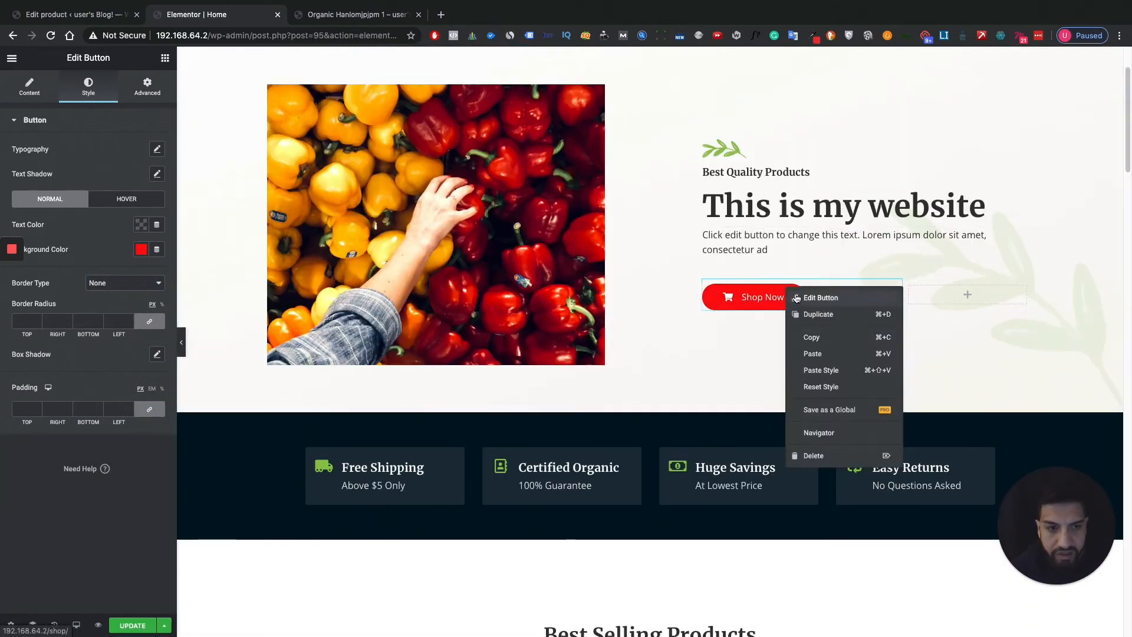
pyautogui.click(810, 337)
pyautogui.scroll(-15, 570, 310)
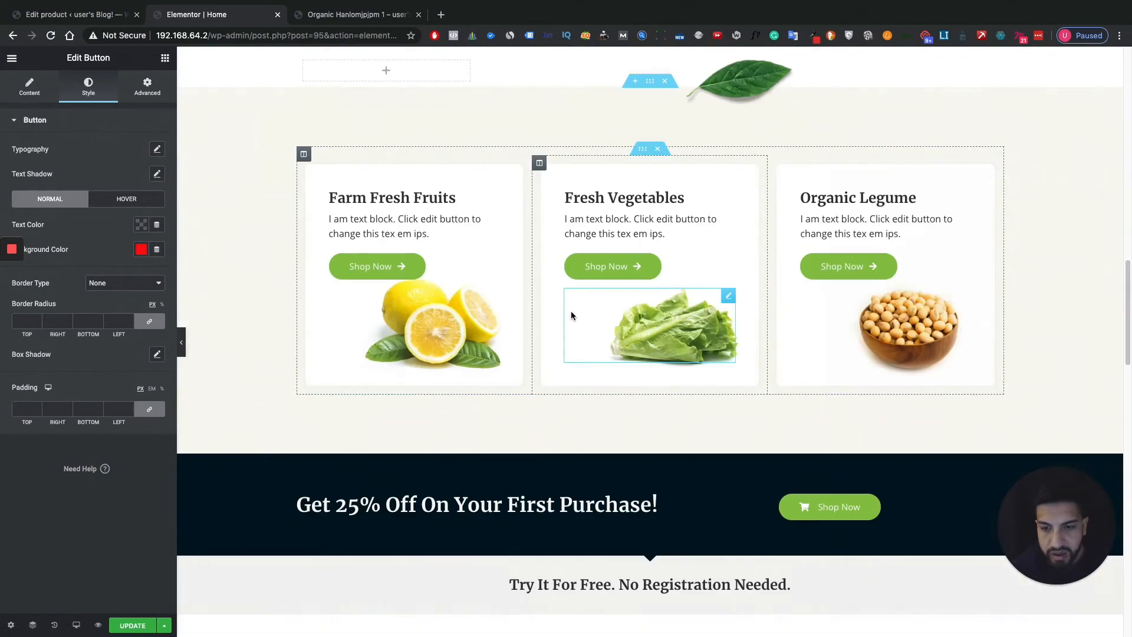
pyautogui.rightClick(395, 276)
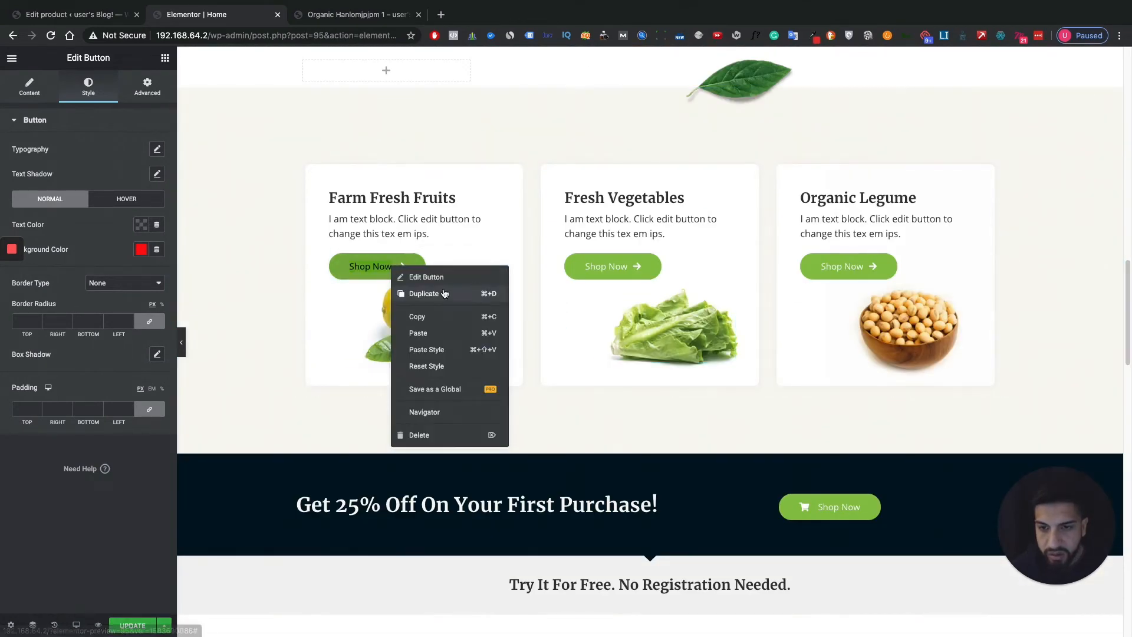
pyautogui.rightClick(355, 264)
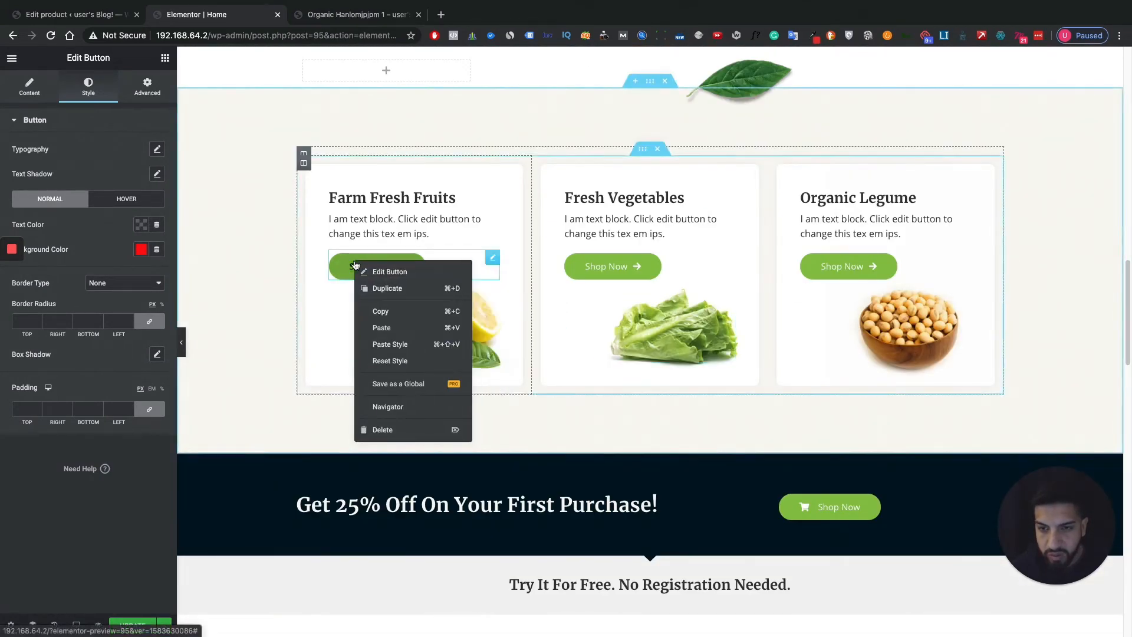
pyautogui.click(401, 346)
# Paste the copied button style onto the Shop Now buttons of the Fresh Vegetables and Organic Legume cards
pyautogui.rightClick(576, 273)
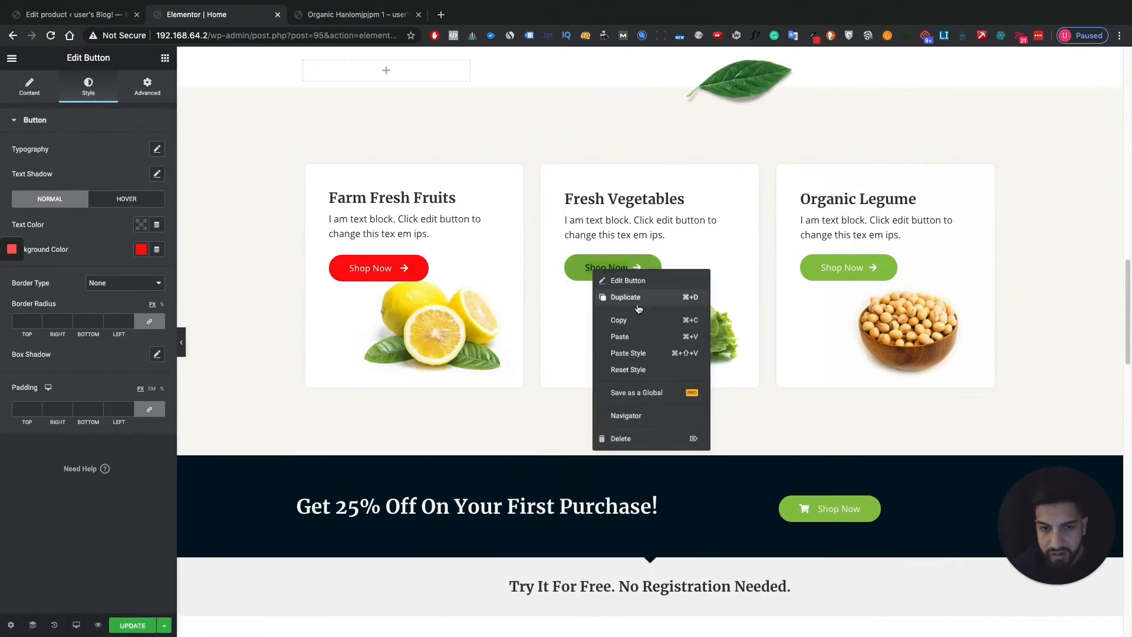
pyautogui.click(648, 356)
pyautogui.rightClick(846, 270)
pyautogui.click(881, 352)
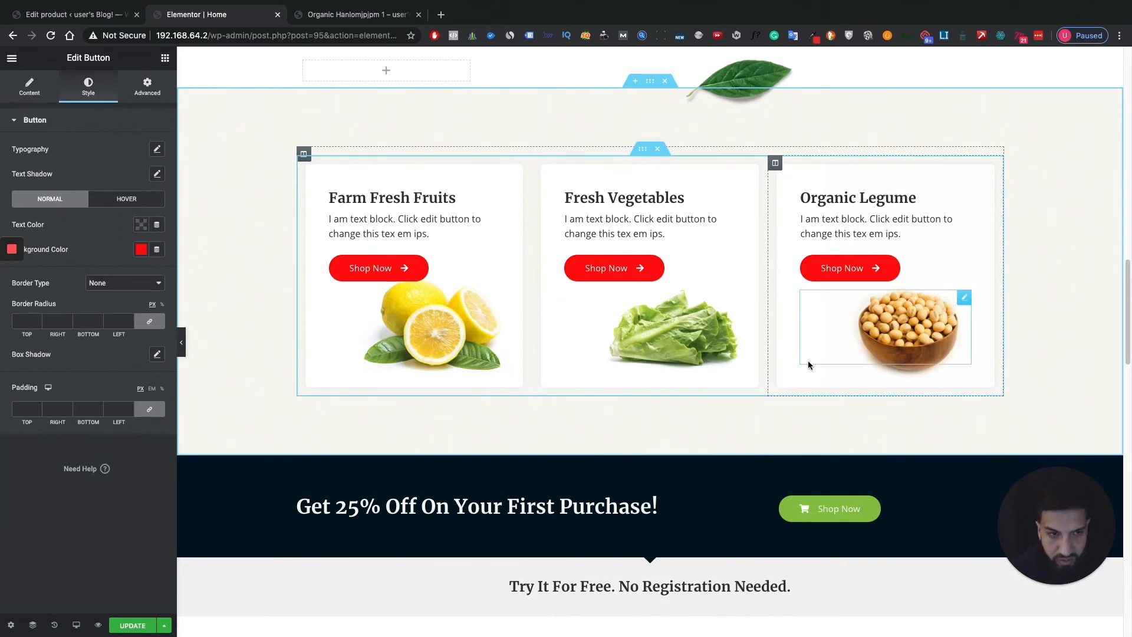
# Set the spacer in the Farm Fresh Fruits card to 113 px
pyautogui.click(419, 330)
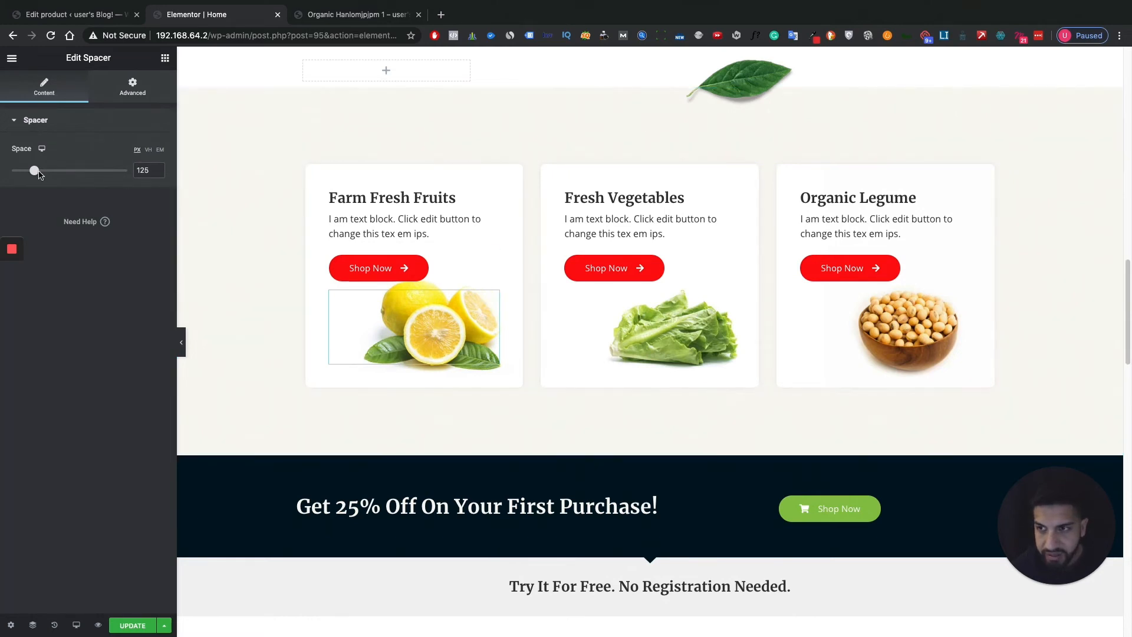
pyautogui.moveTo(38, 174); pyautogui.dragTo(33, 175)
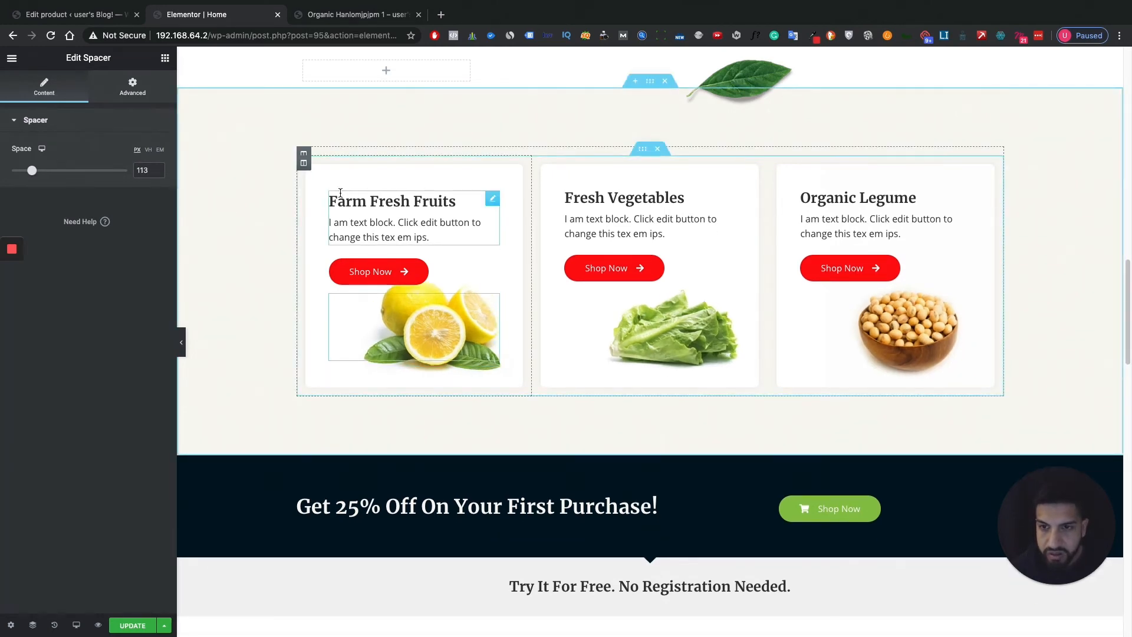
# Open the media library for the Farm Fresh Fruits column's background overlay image, and close it without choosing another image
pyautogui.click(303, 162)
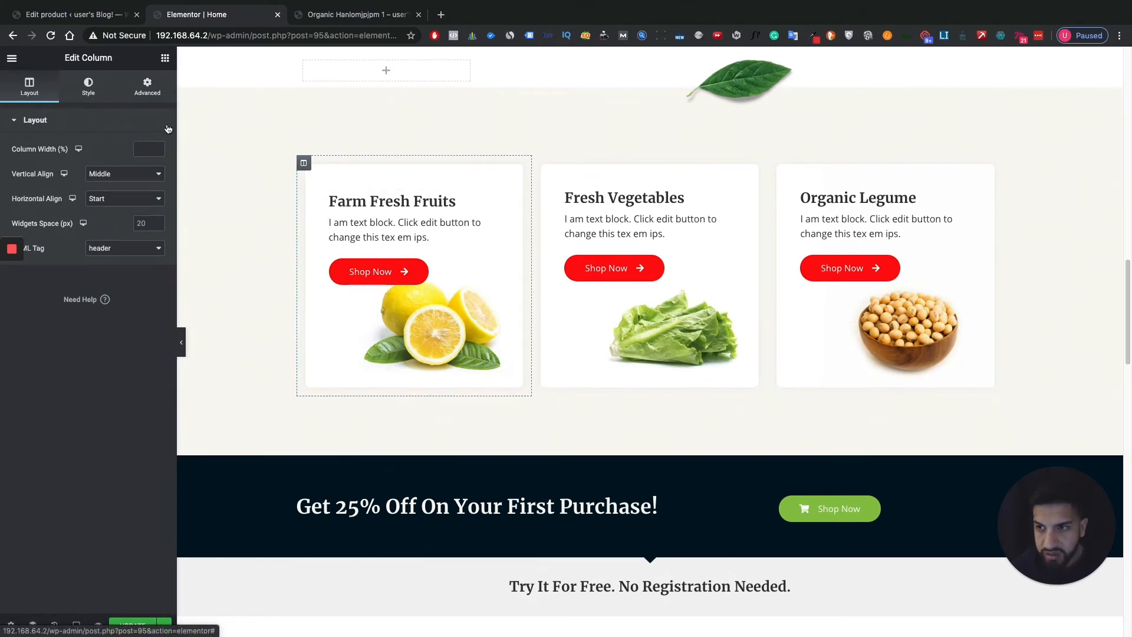
pyautogui.click(93, 94)
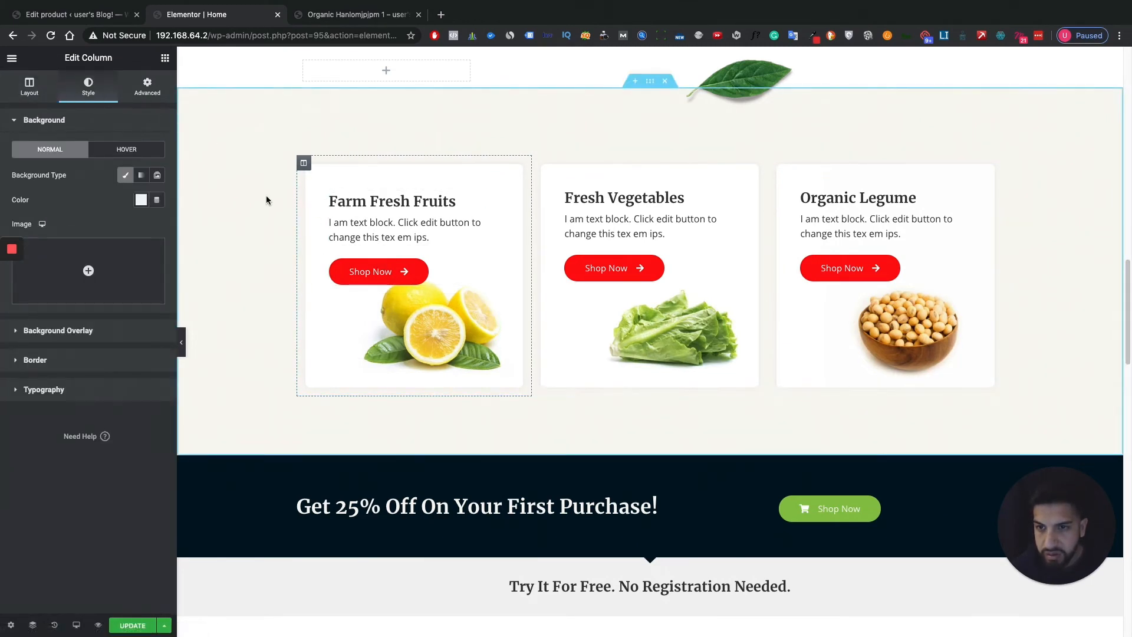
pyautogui.click(51, 332)
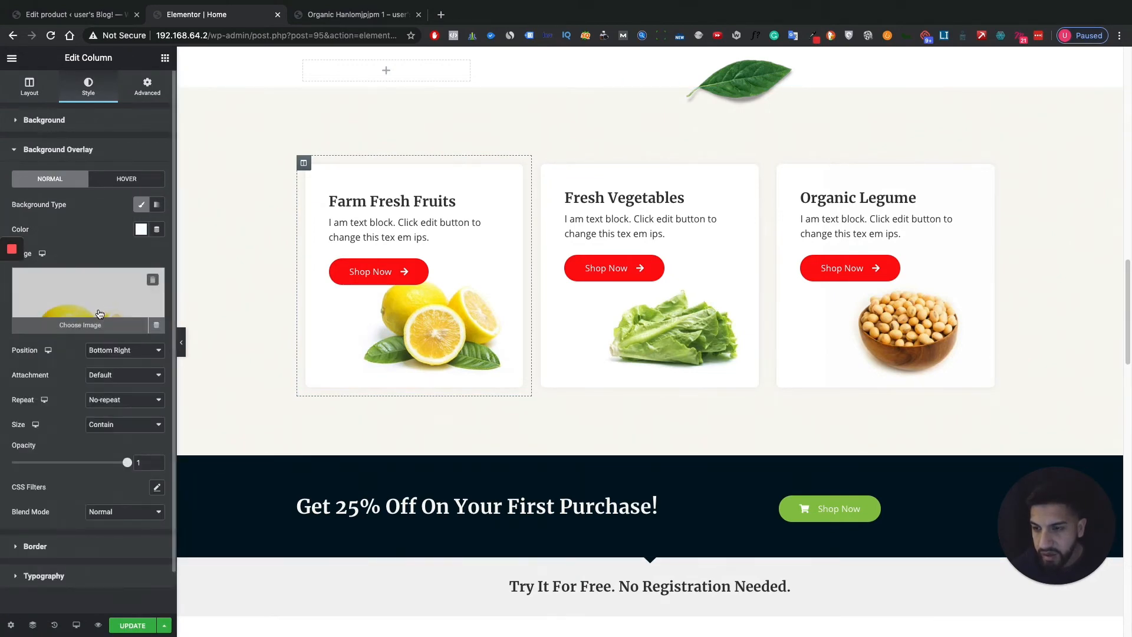
pyautogui.click(98, 309)
pyautogui.scroll(-1, 263, 524)
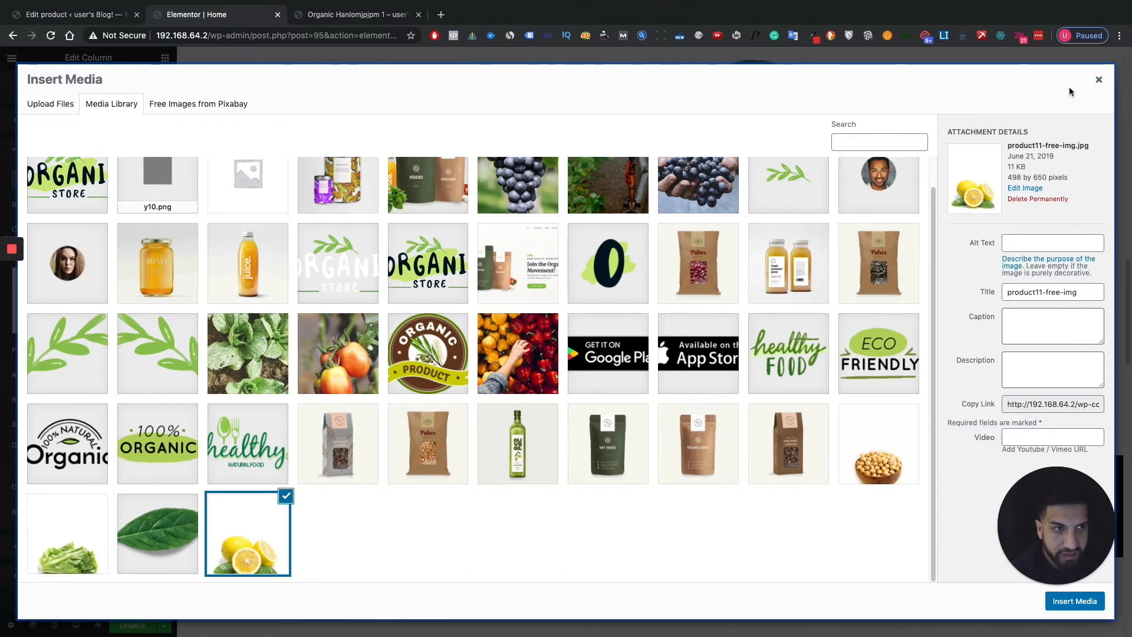
pyautogui.click(1100, 82)
# Open the layout settings of the "Get 25% Off On Your First Purchase!" section and look back over the category cards
pyautogui.scroll(-1, 733, 273)
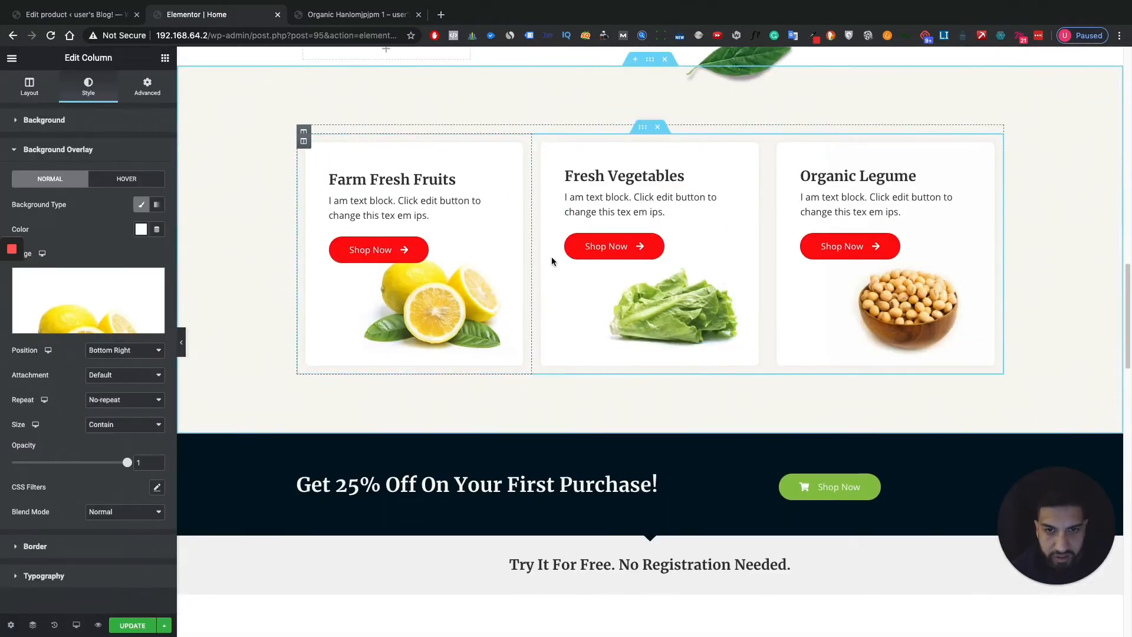
pyautogui.scroll(-2, 715, 303)
pyautogui.scroll(-2, 715, 303)
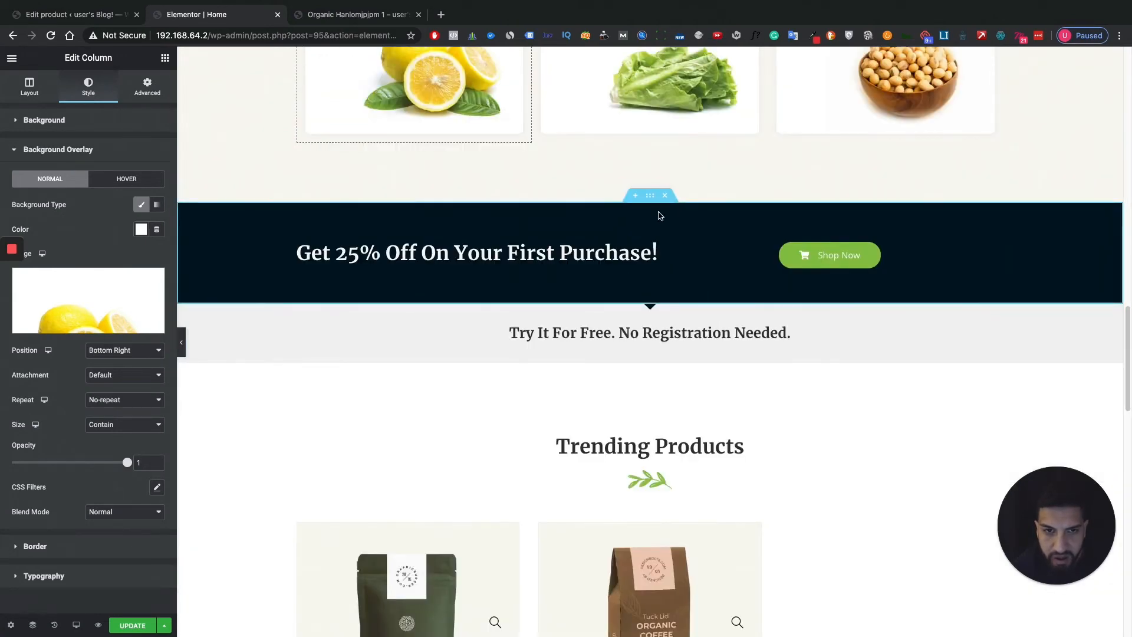
pyautogui.click(650, 195)
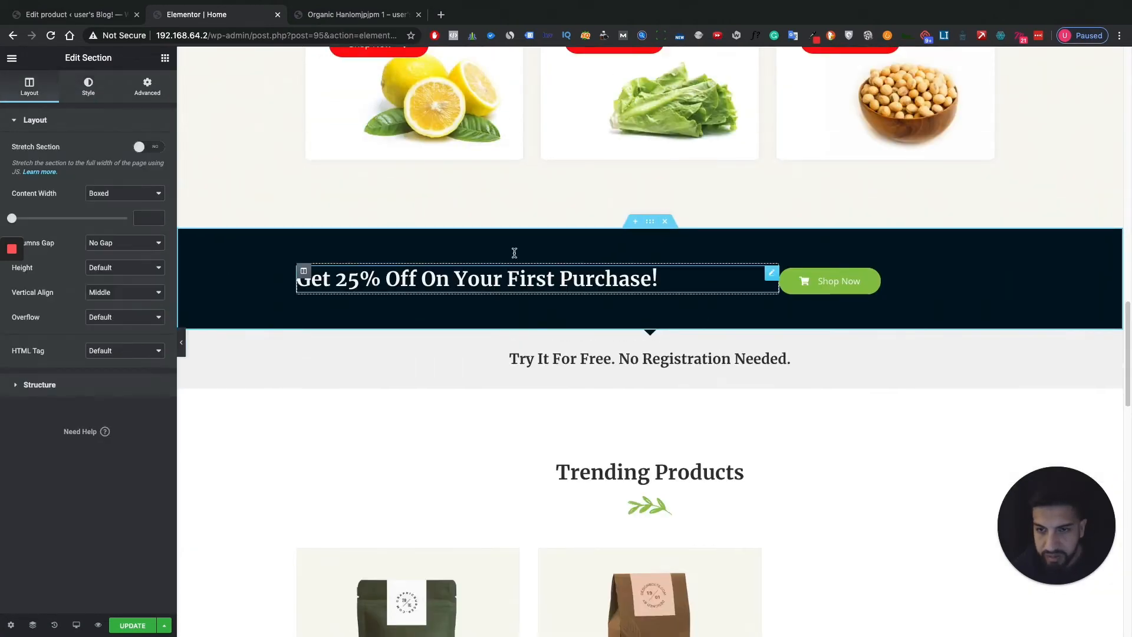
pyautogui.scroll(1, 649, 251)
pyautogui.scroll(6, 760, 244)
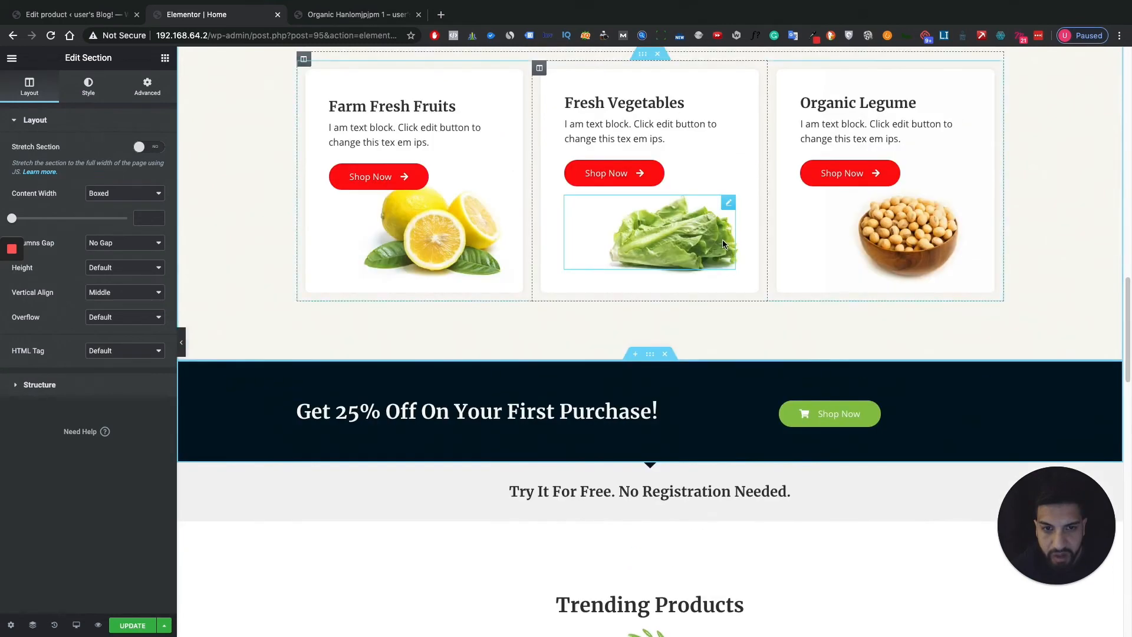
# Look over the discount banner's Shop Now button settings, the "Try It For Free. No Registration Needed." heading settings, and the sections down to Customers Reviews
pyautogui.scroll(-7, 729, 250)
pyautogui.scroll(-2, 729, 250)
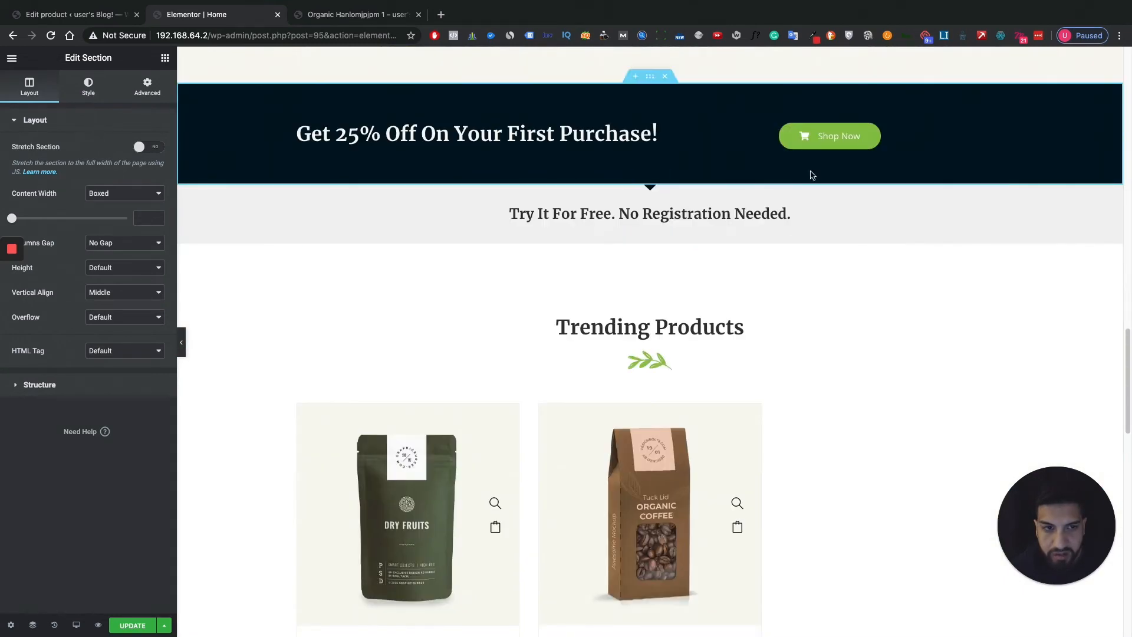
pyautogui.click(724, 143)
pyautogui.click(812, 142)
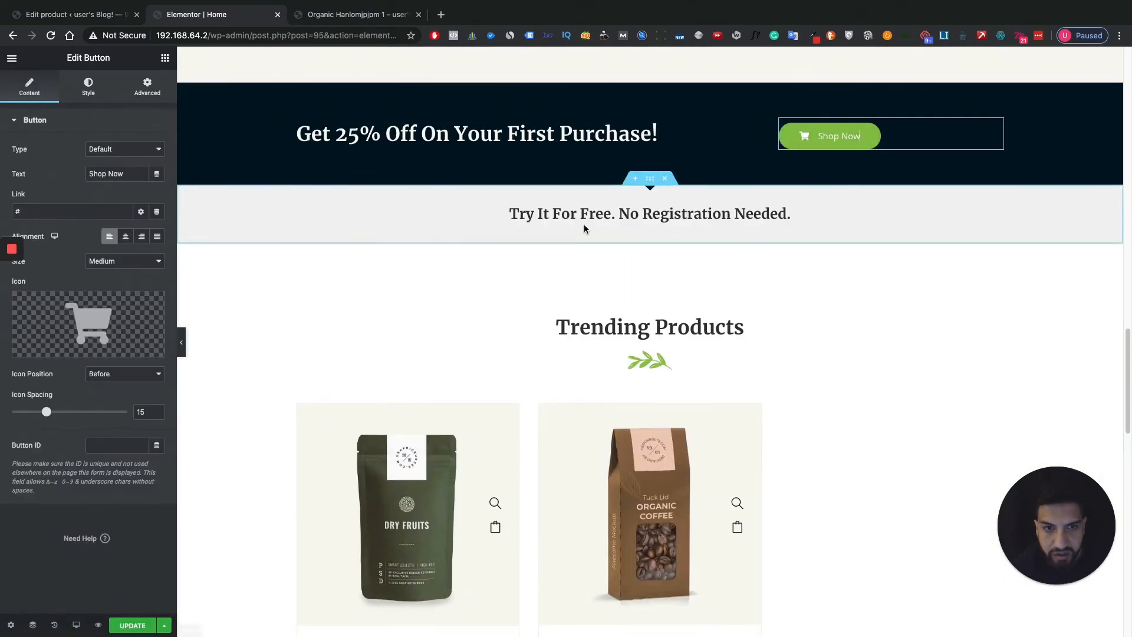
pyautogui.scroll(-1, 584, 224)
pyautogui.click(568, 180)
pyautogui.scroll(-1, 655, 223)
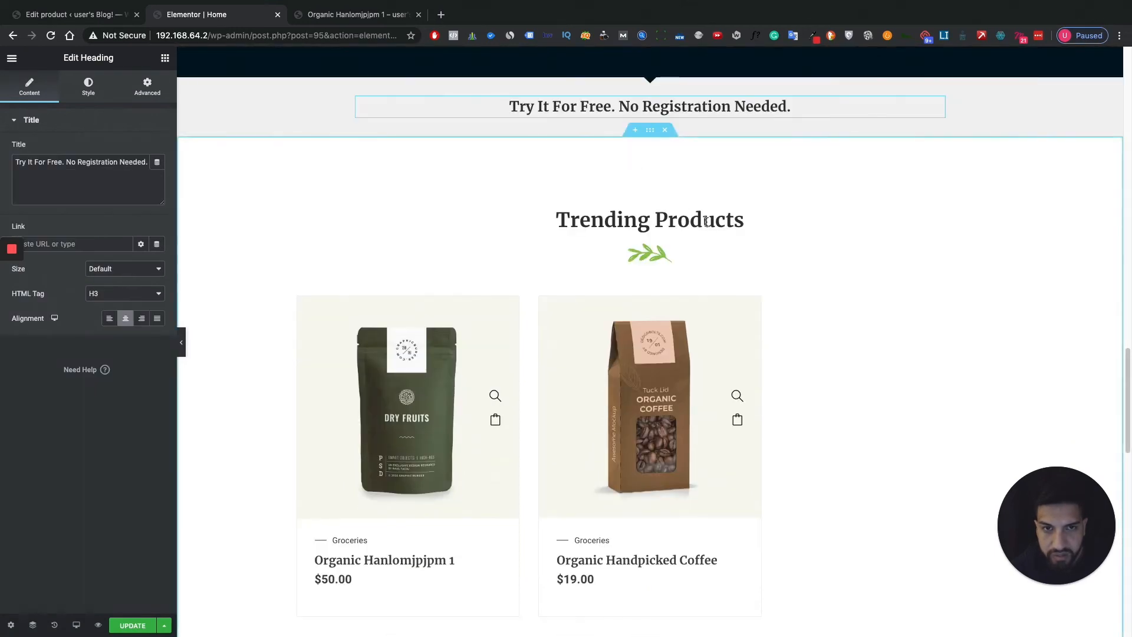
pyautogui.scroll(2, 656, 223)
pyautogui.scroll(-10, 712, 301)
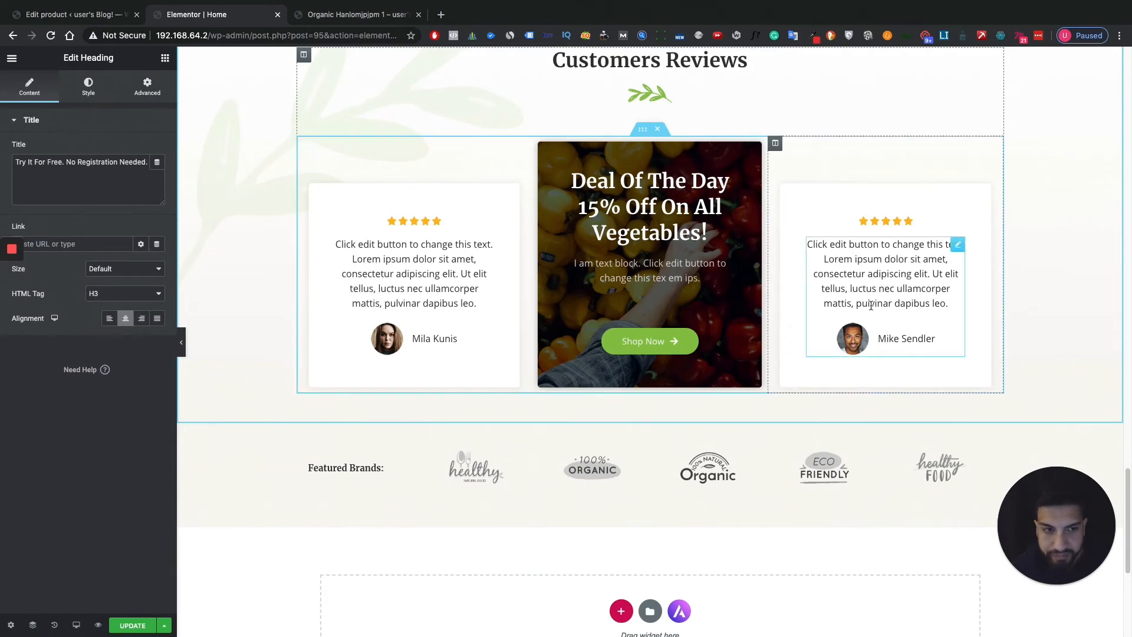
# Open the first customer review's testimonial settings, and try a 0-10 rating scale on its stars before returning it to 0-5
pyautogui.click(468, 301)
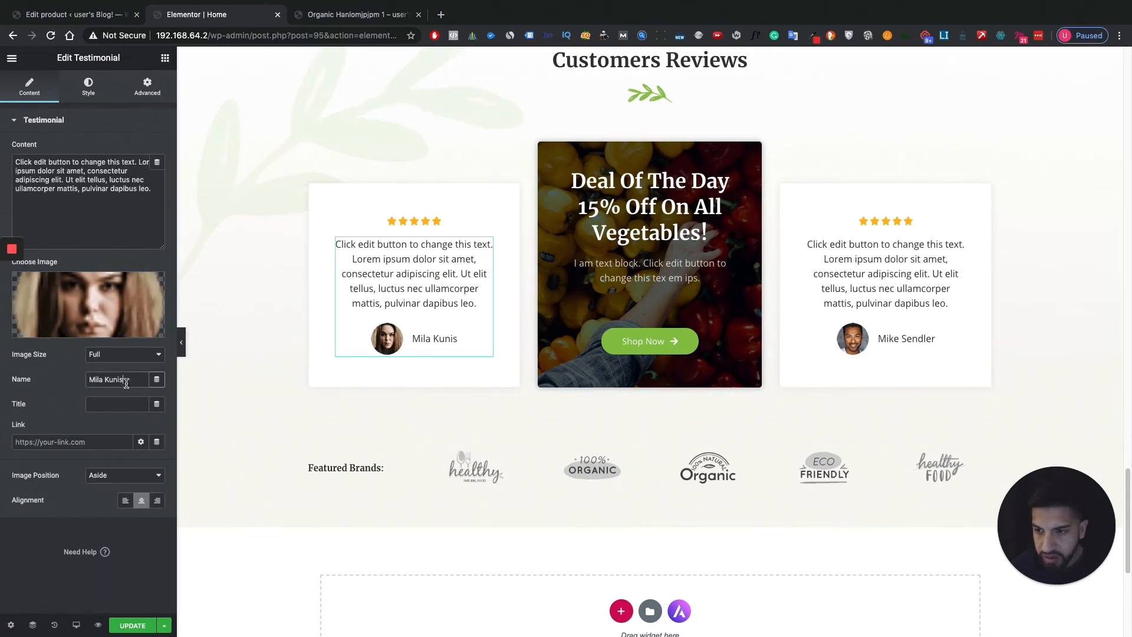
pyautogui.moveTo(124, 379); pyautogui.dragTo(62, 380)
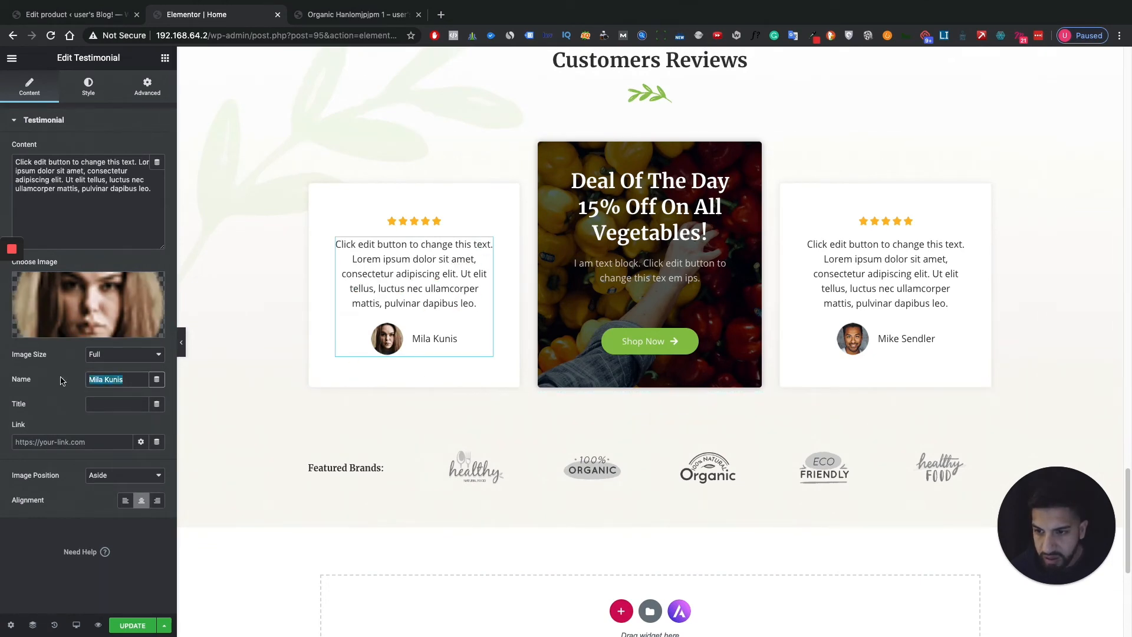
pyautogui.click(413, 222)
pyautogui.click(118, 151)
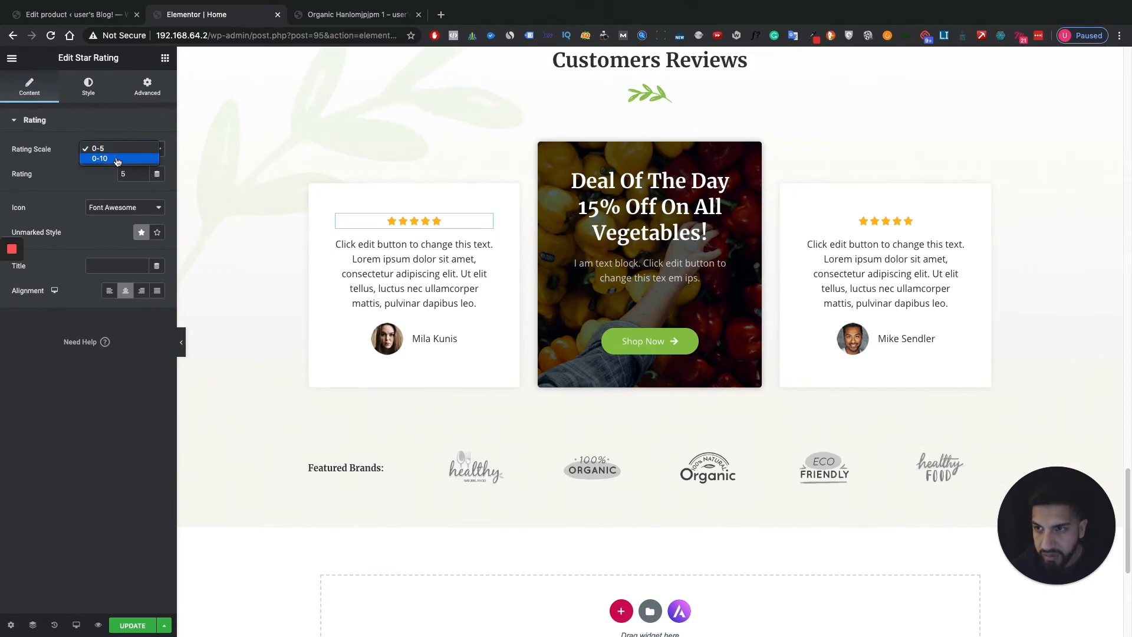
pyautogui.click(117, 159)
pyautogui.click(120, 151)
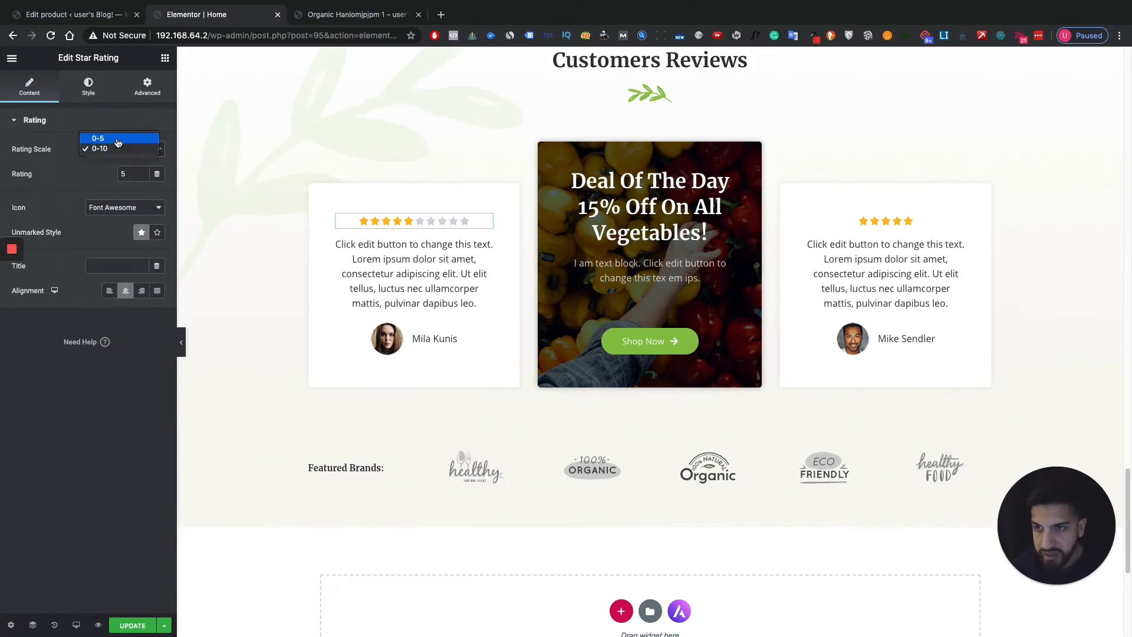
pyautogui.click(118, 139)
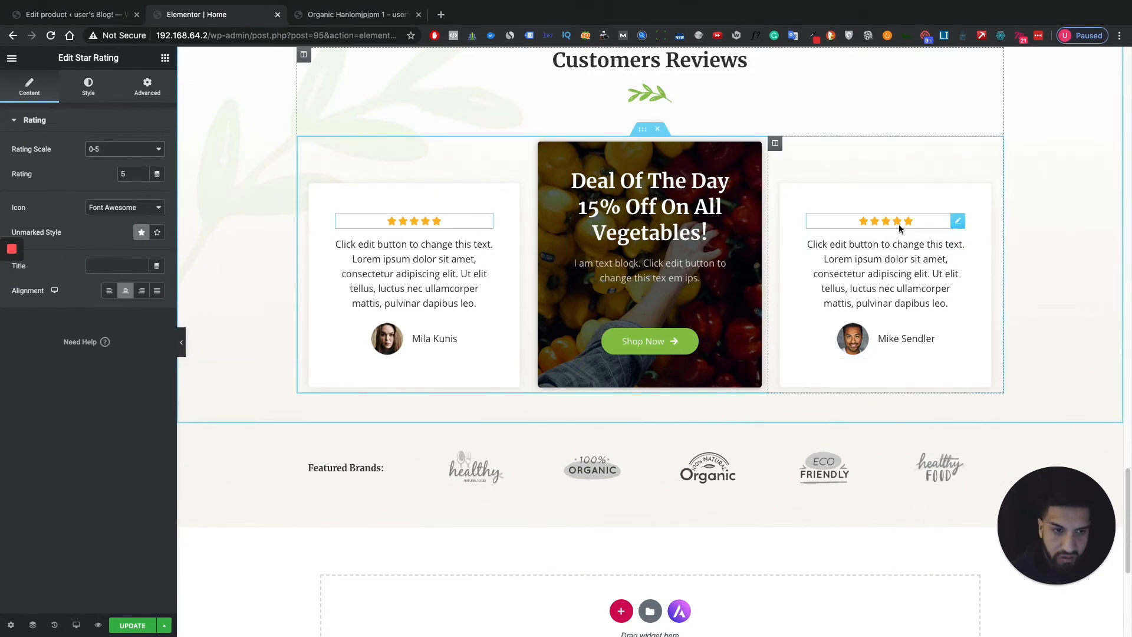
# Open the background image selection and file upload for the "Deal Of The Day" column, and close them without choosing another image
pyautogui.click(640, 269)
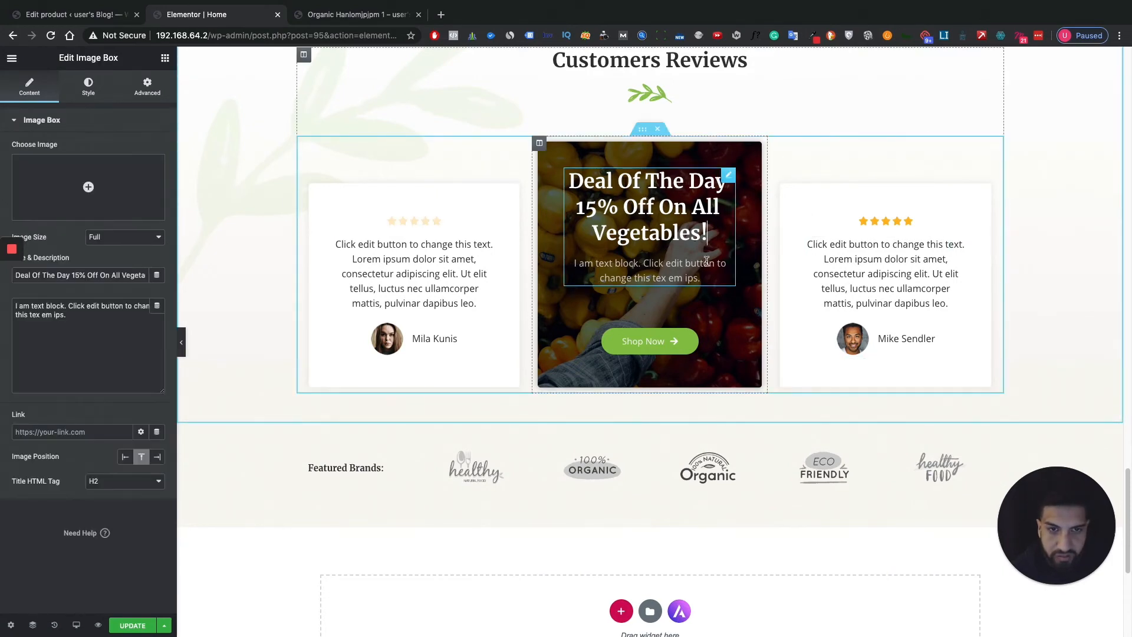
pyautogui.click(539, 142)
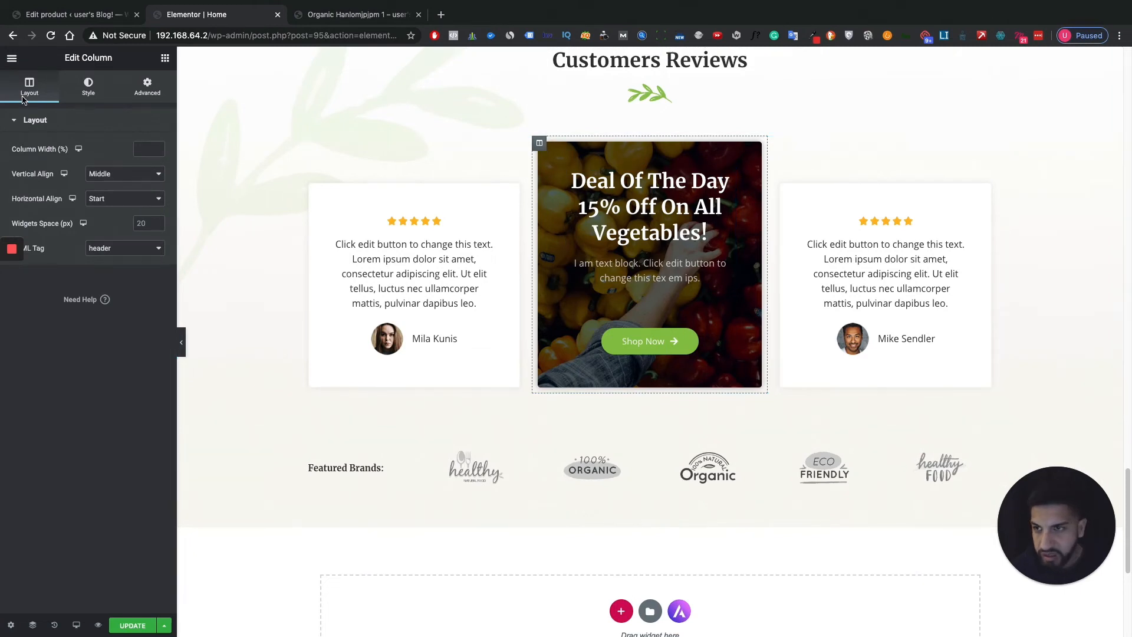
pyautogui.click(88, 86)
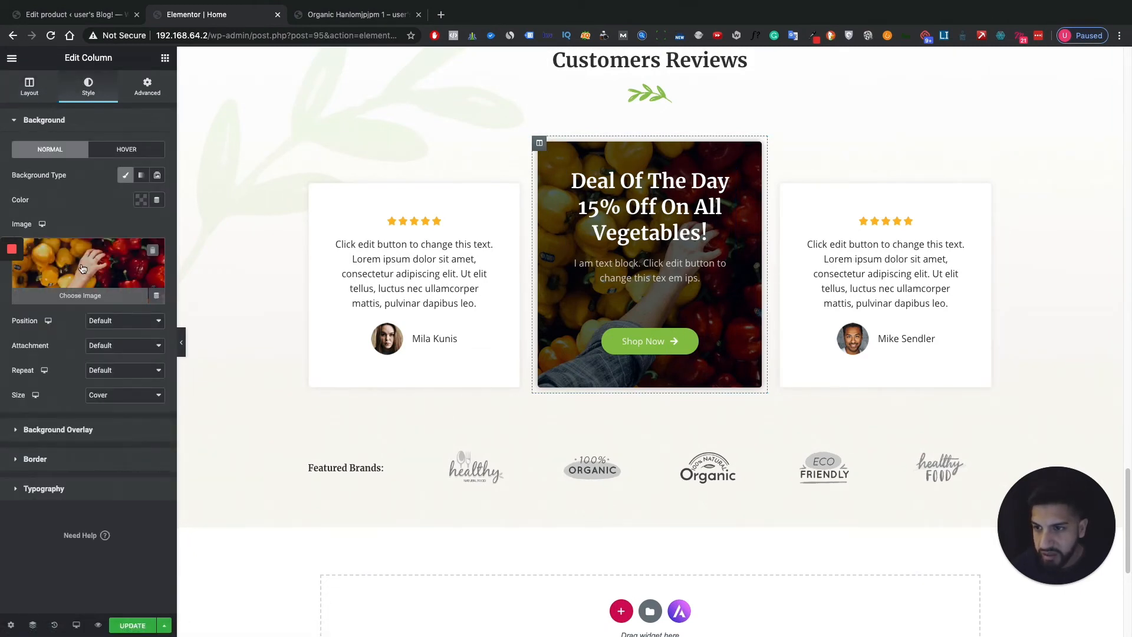
pyautogui.click(148, 281)
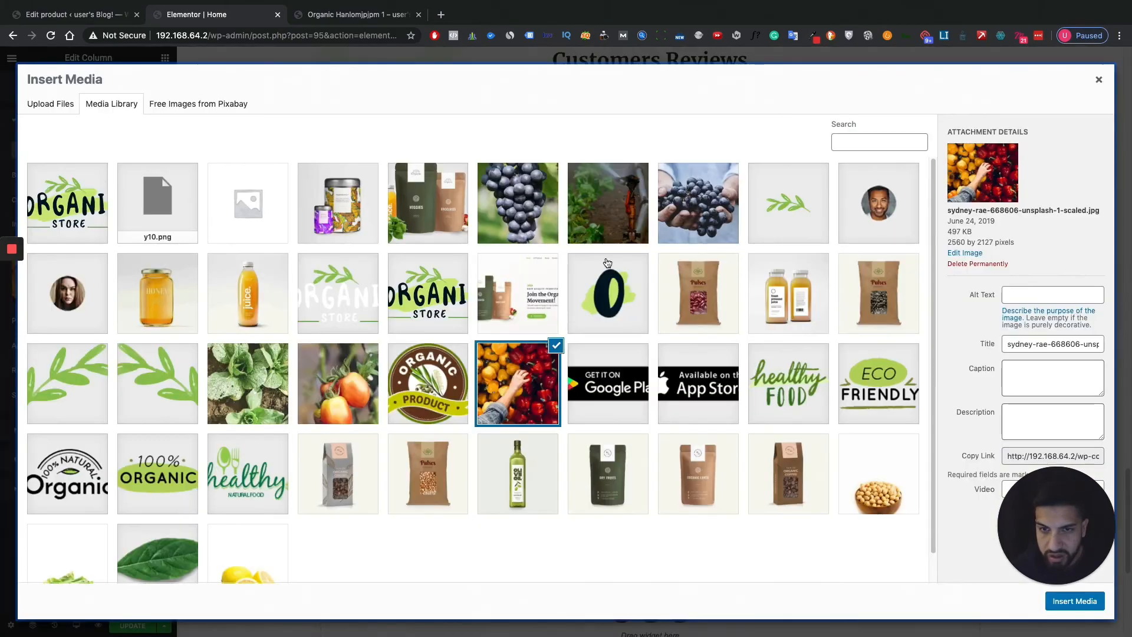
pyautogui.click(68, 113)
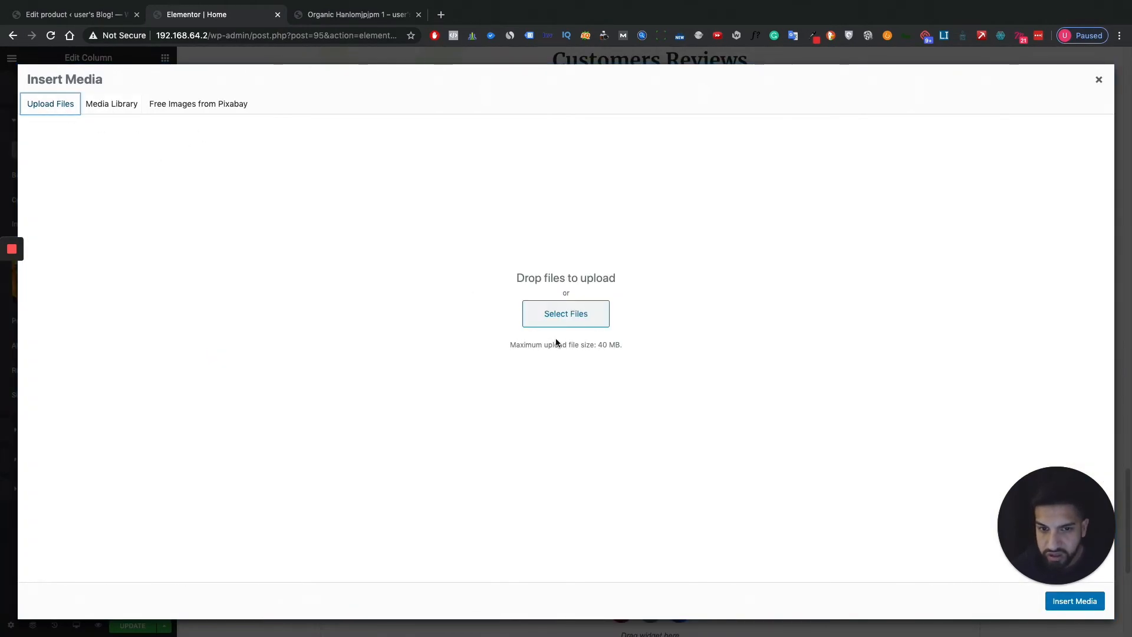
pyautogui.click(549, 312)
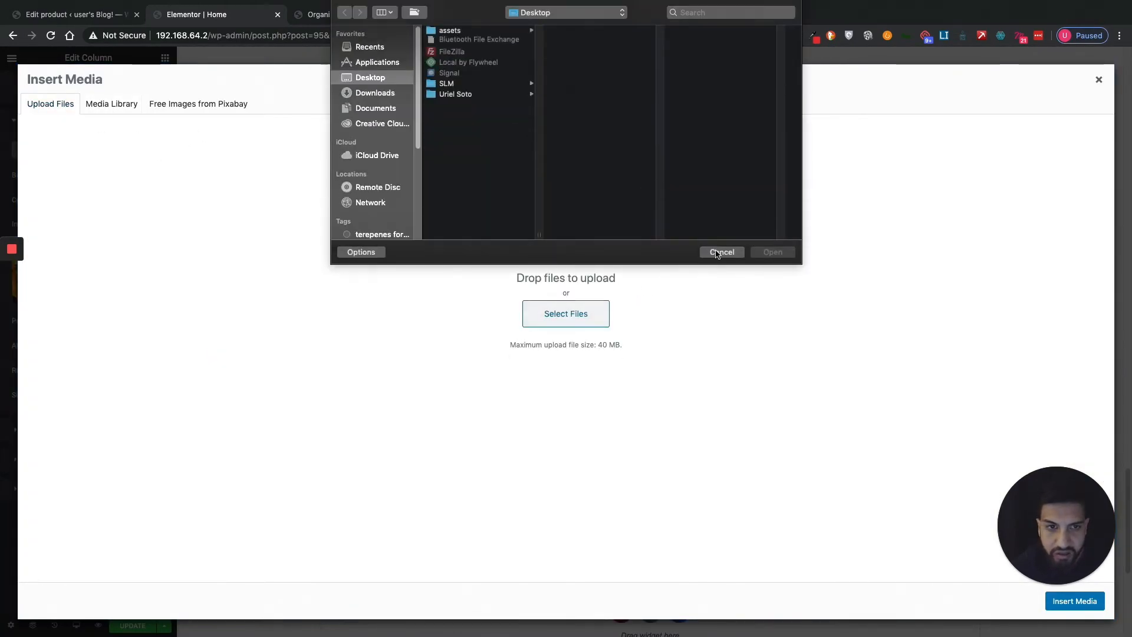
pyautogui.click(721, 252)
pyautogui.click(1098, 79)
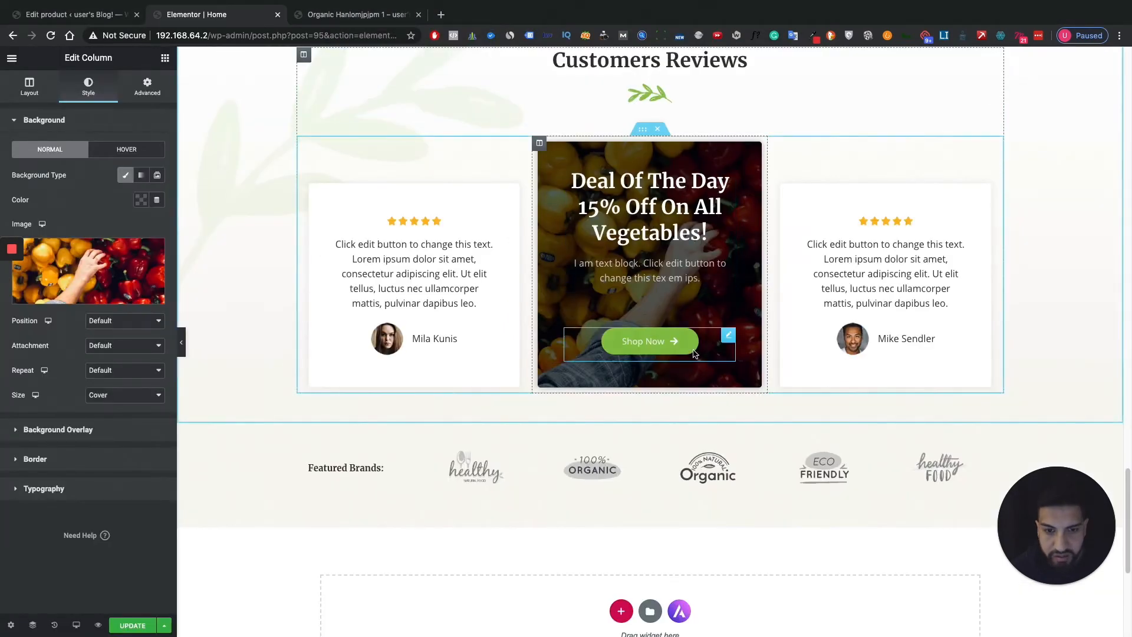
# Try linked 80 px margins on all sides of the first review column, and switch the margin unit to percent
pyautogui.scroll(-3, 701, 353)
pyautogui.scroll(4, 352, 243)
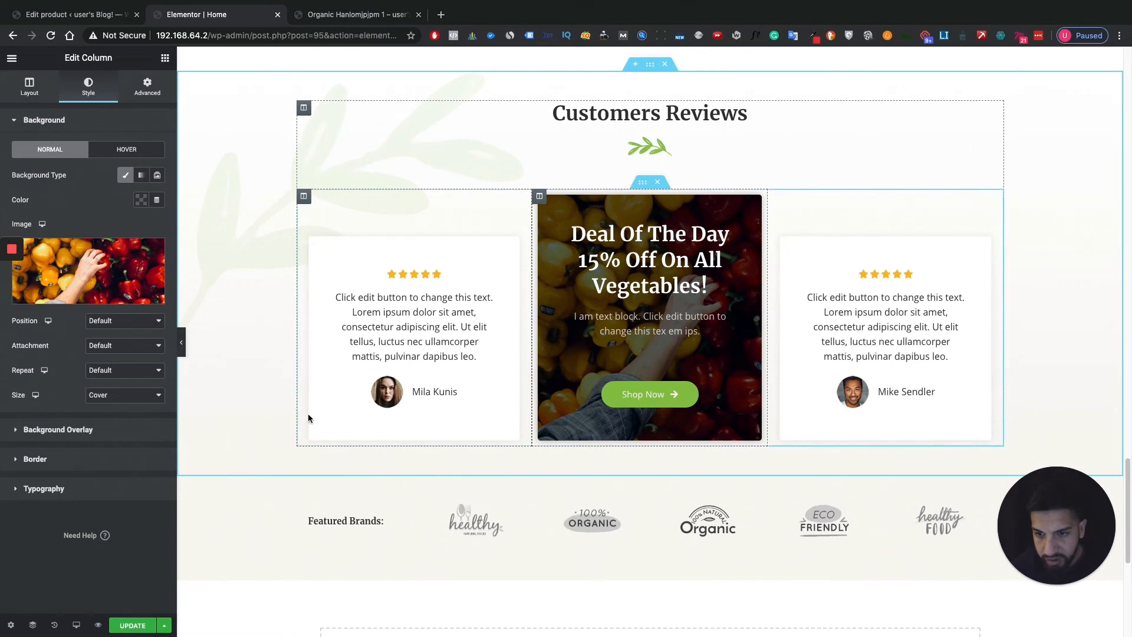
pyautogui.click(303, 196)
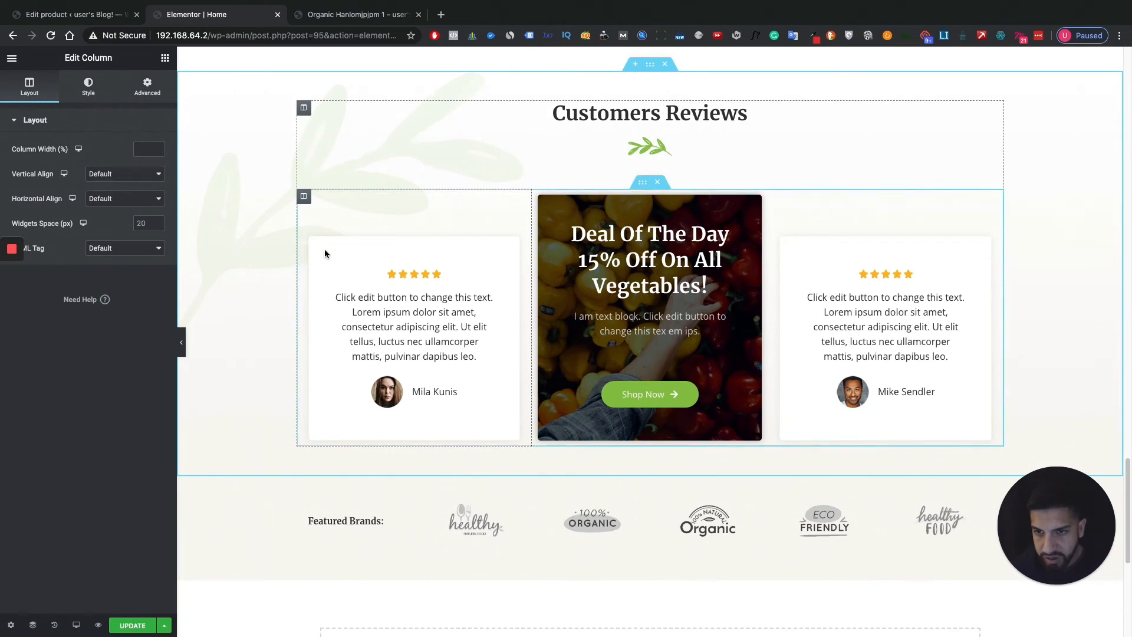
pyautogui.click(148, 94)
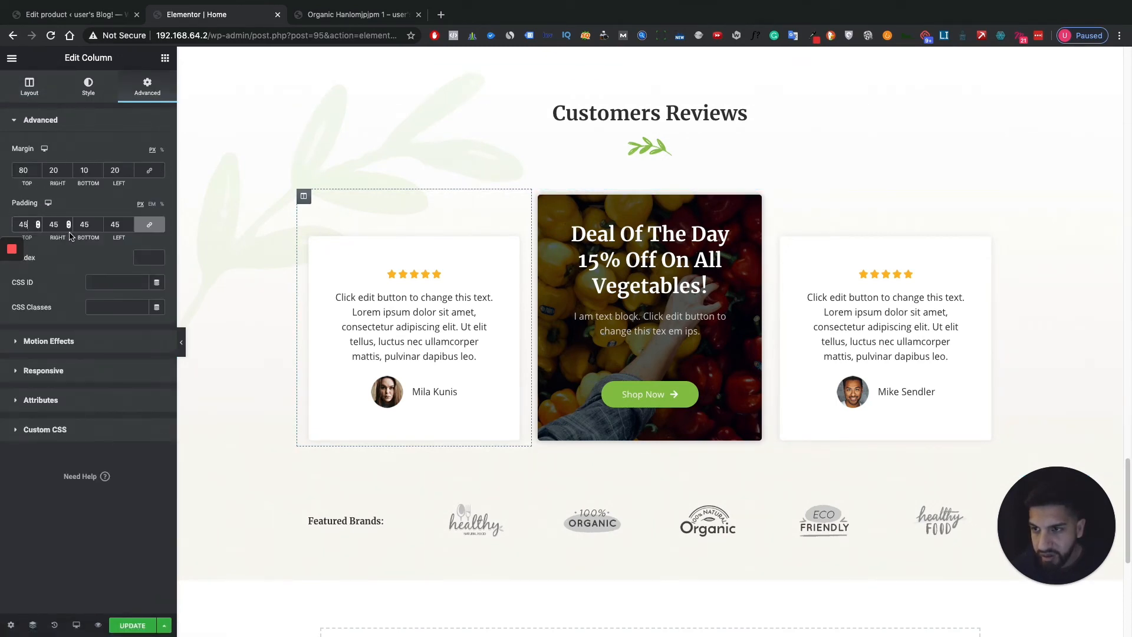
pyautogui.click(69, 230)
pyautogui.click(110, 224)
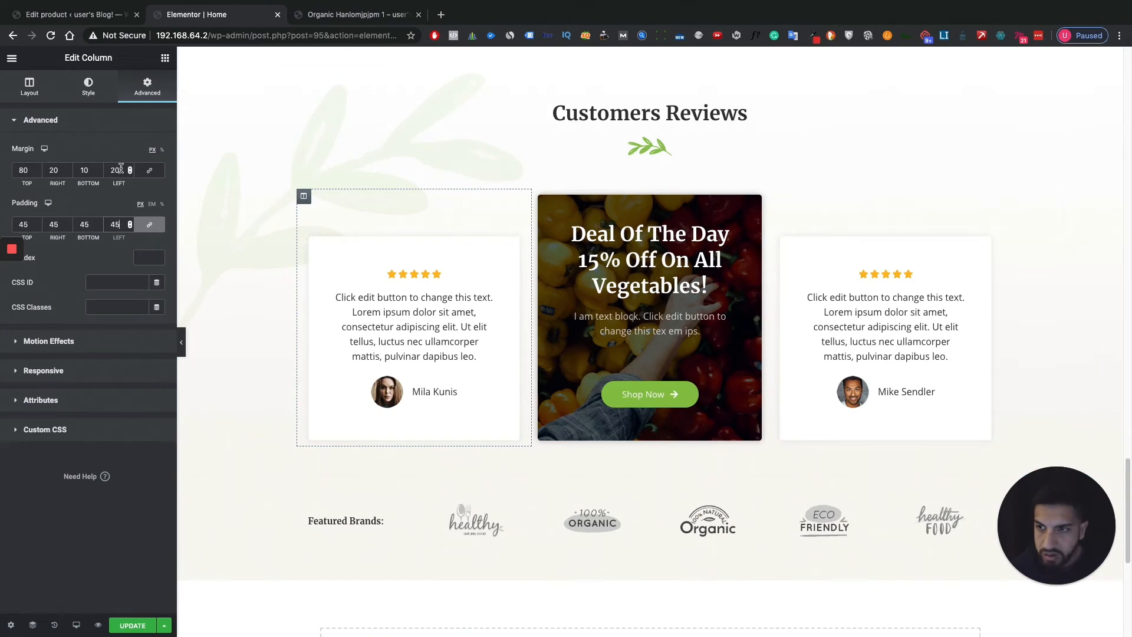
pyautogui.click(148, 171)
pyautogui.click(143, 174)
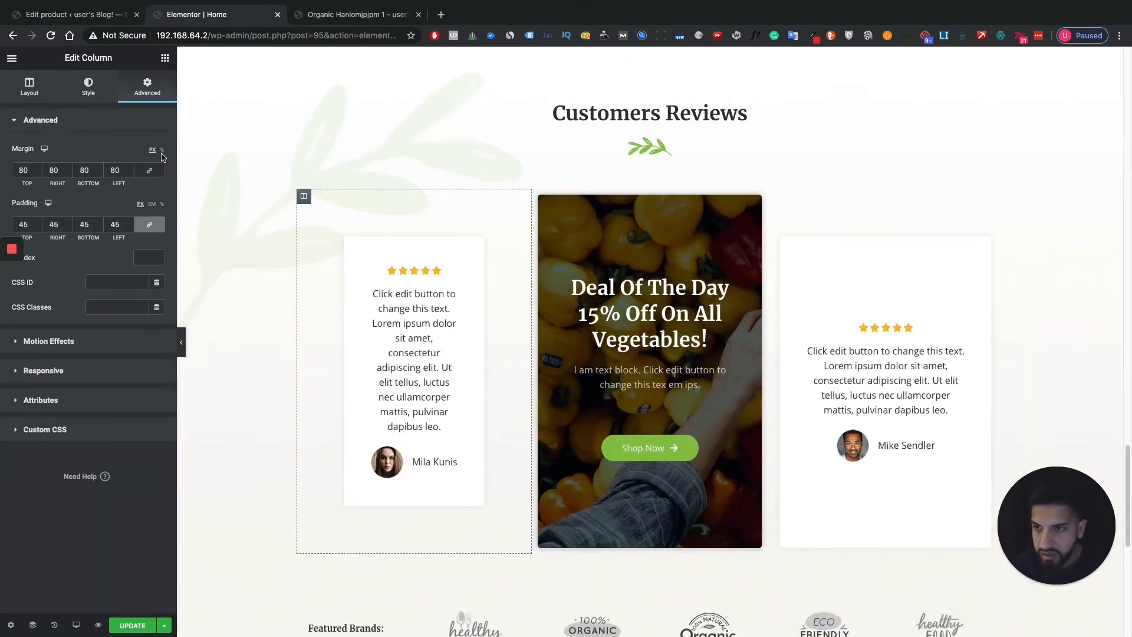
pyautogui.click(162, 151)
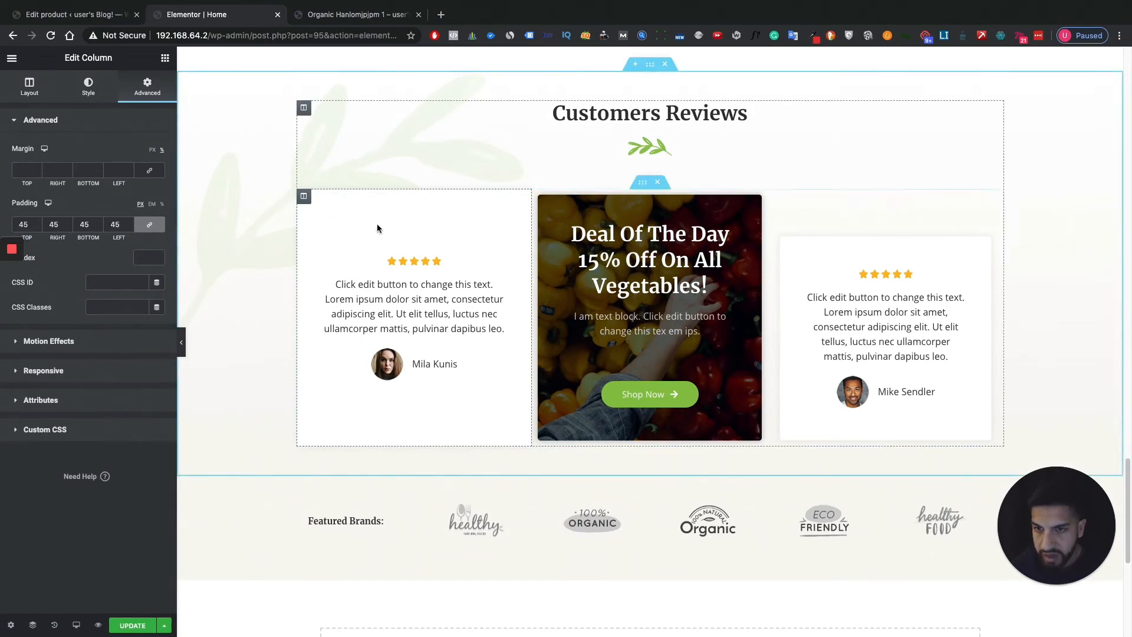
# Undo the review column's margin changes by restoring the page history to the latest Star Rating Rating Scale edit
pyautogui.hotkey('ctrl', 'z')
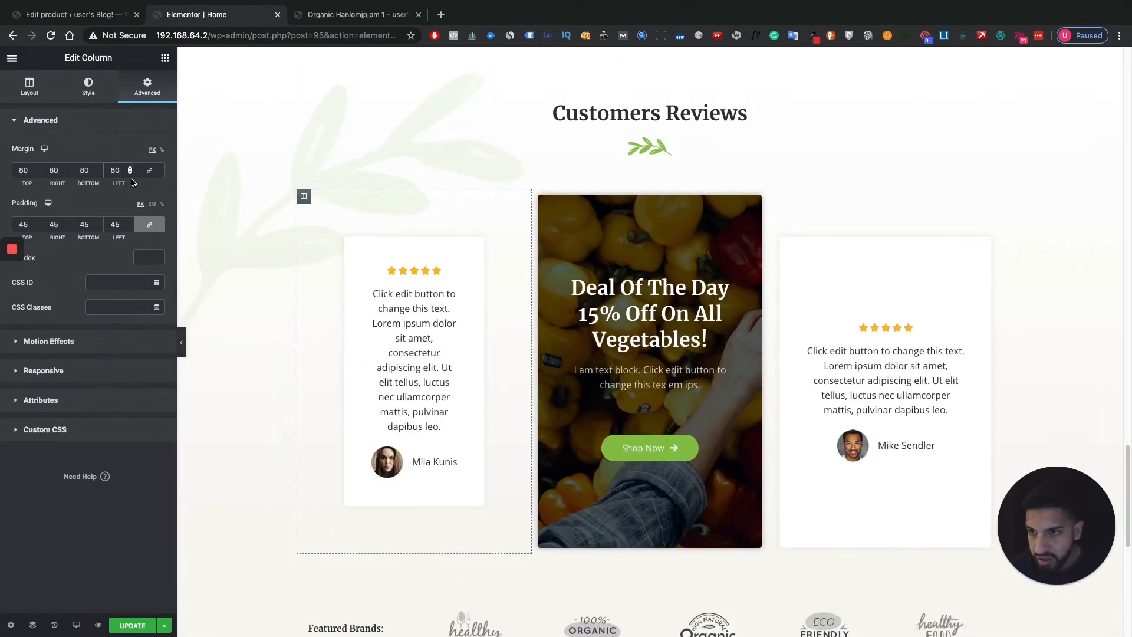
pyautogui.click(54, 624)
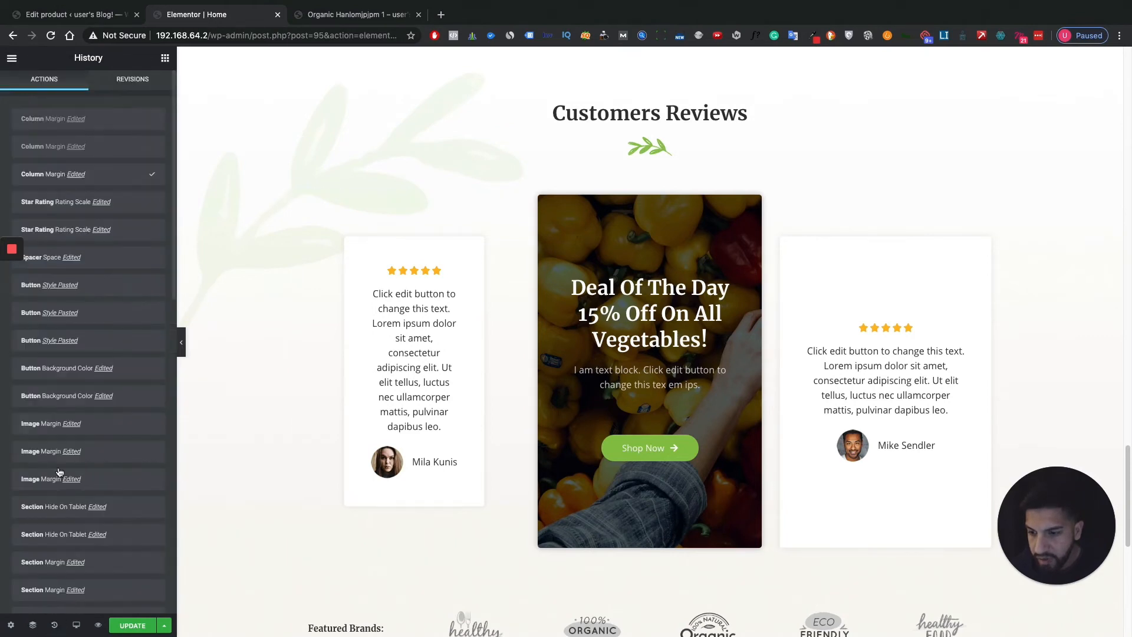
pyautogui.click(130, 207)
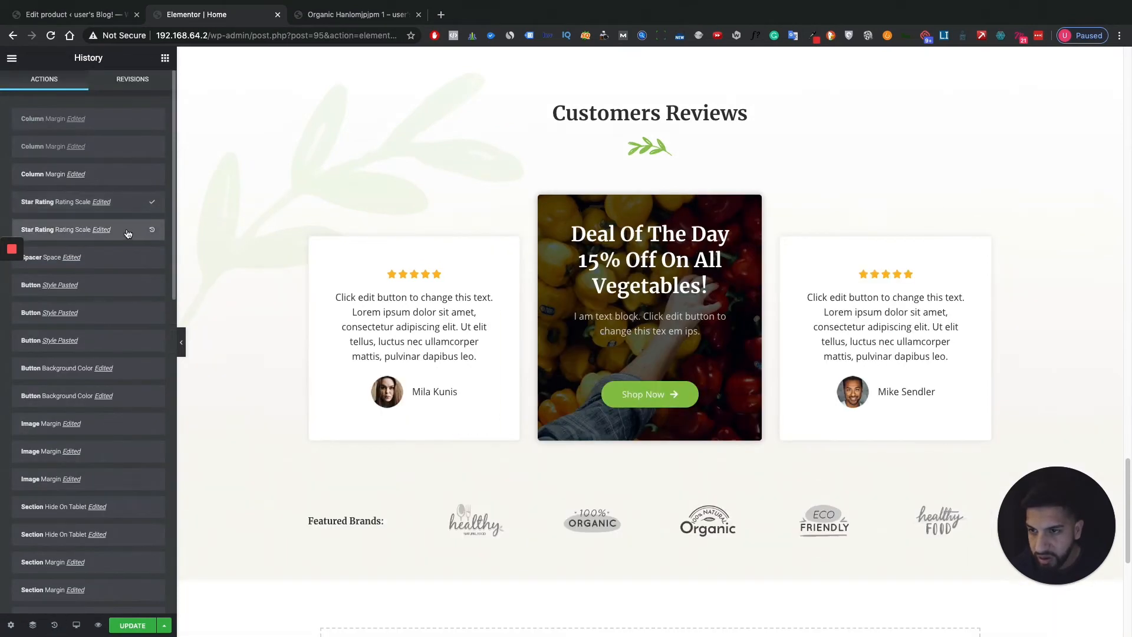
pyautogui.click(129, 230)
pyautogui.click(129, 210)
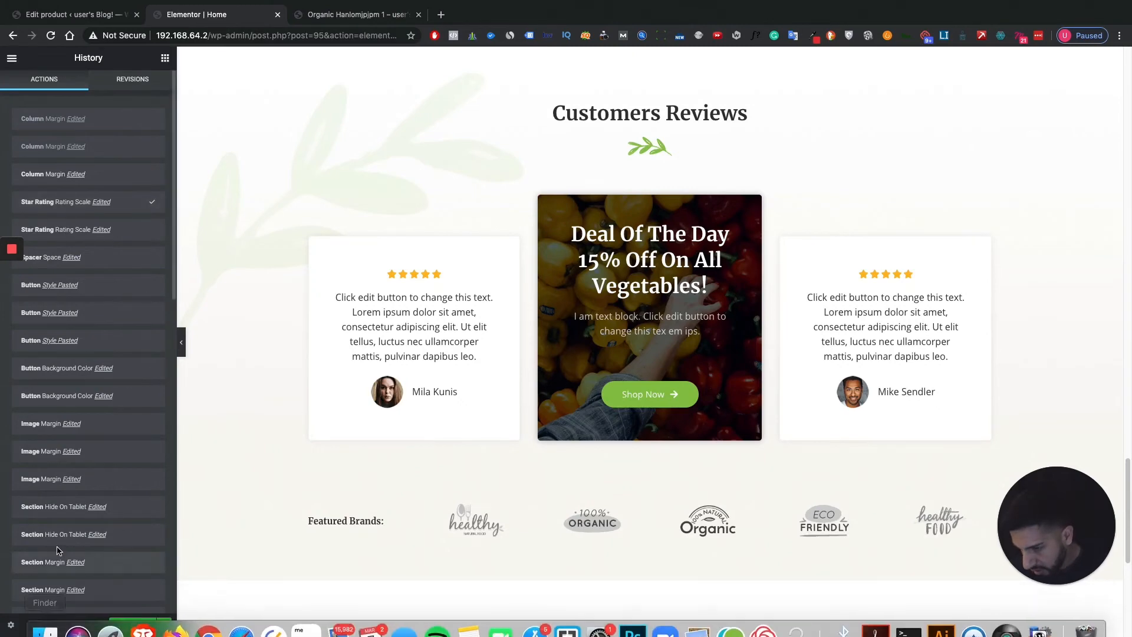
pyautogui.click(128, 229)
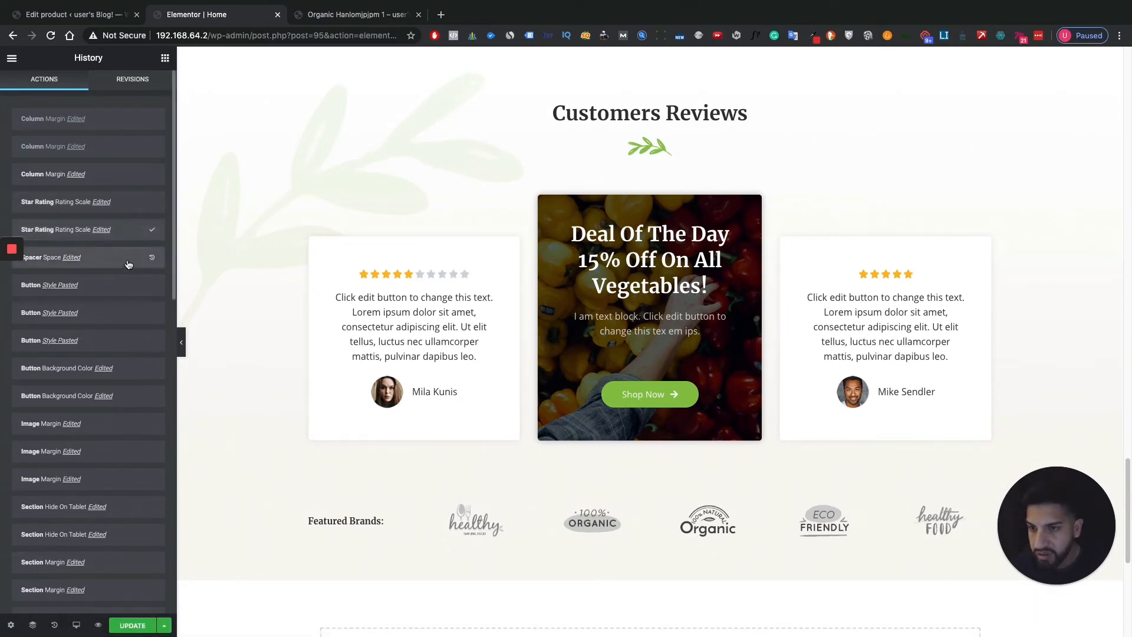
pyautogui.click(129, 263)
pyautogui.click(125, 281)
pyautogui.click(126, 262)
pyautogui.click(128, 234)
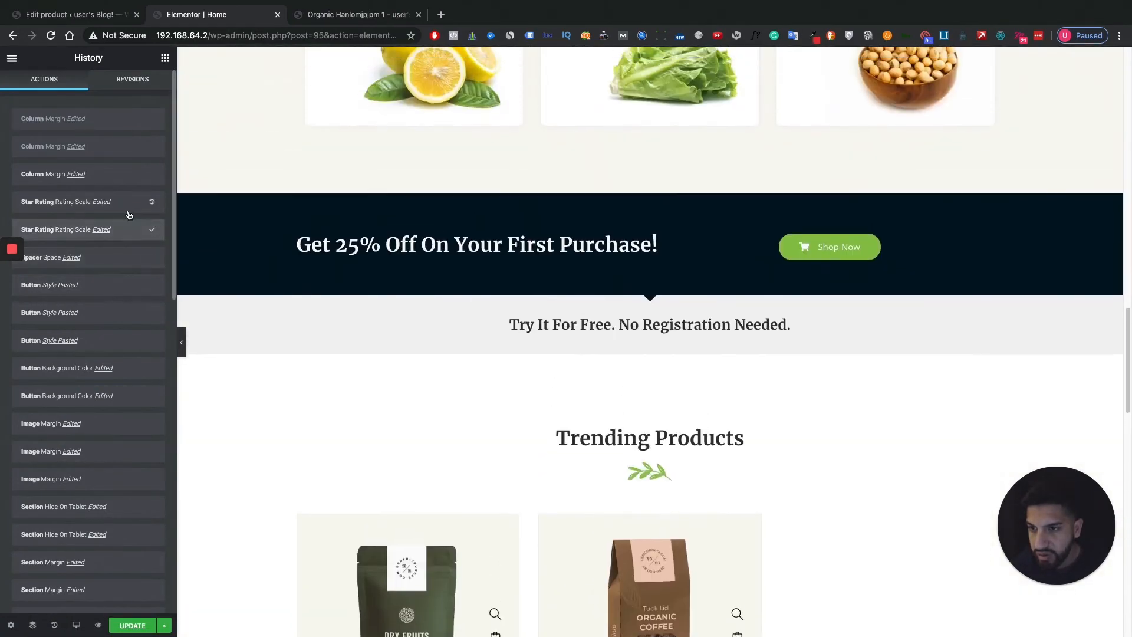
pyautogui.click(129, 215)
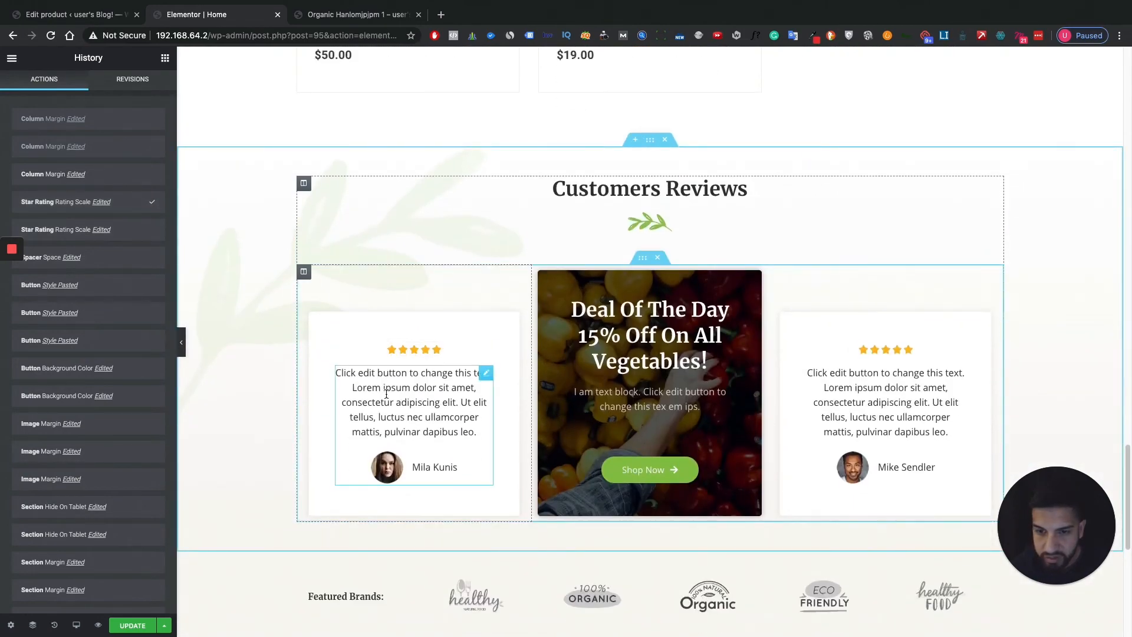
# Try a border width of 2 px on the first review column with the Solid border type, and set it back to 1 px
pyautogui.click(303, 272)
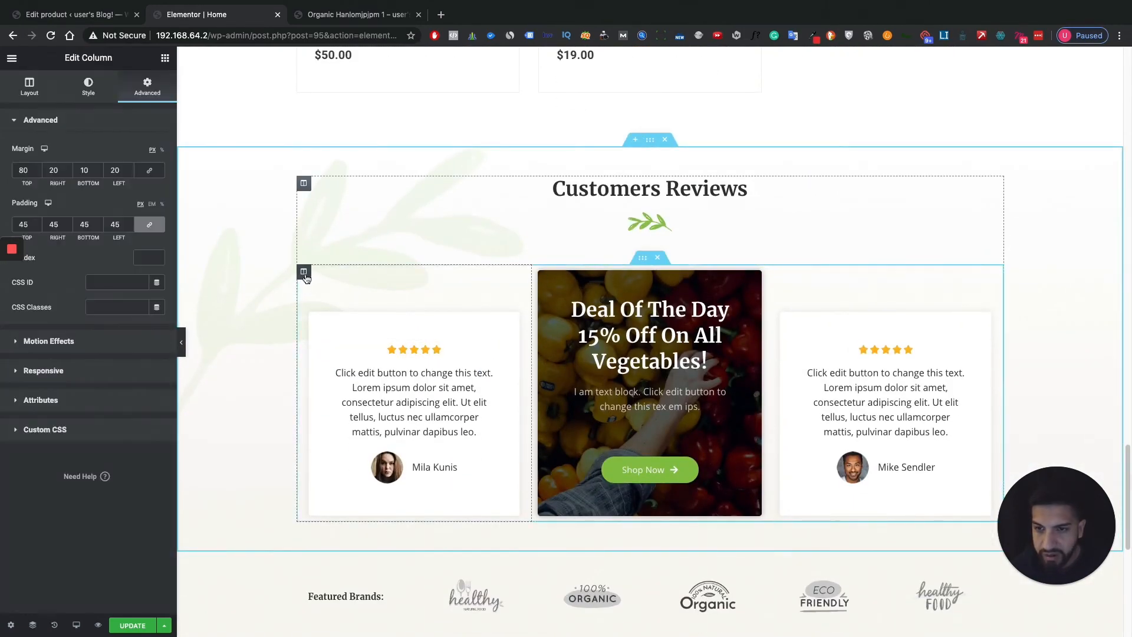
pyautogui.click(88, 94)
pyautogui.click(47, 356)
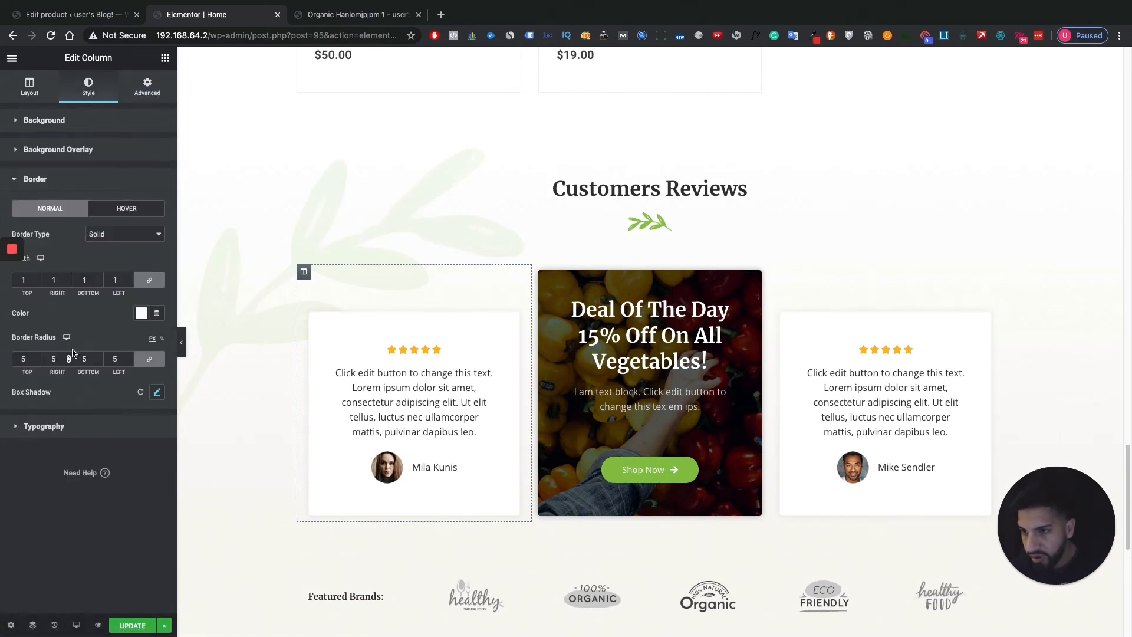
pyautogui.click(120, 234)
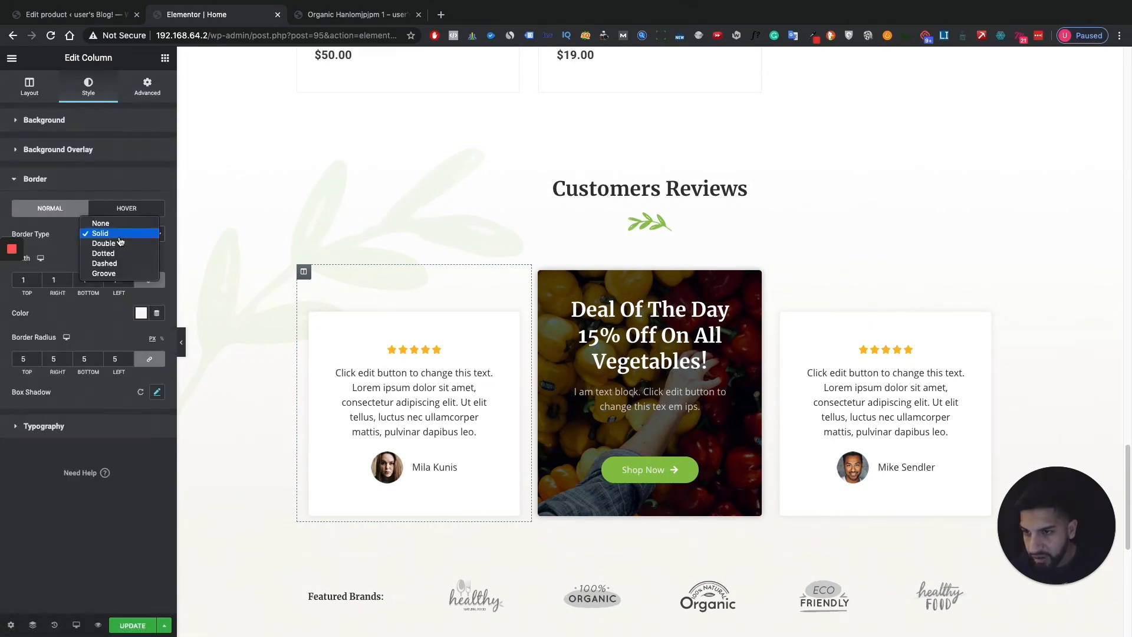
pyautogui.click(119, 238)
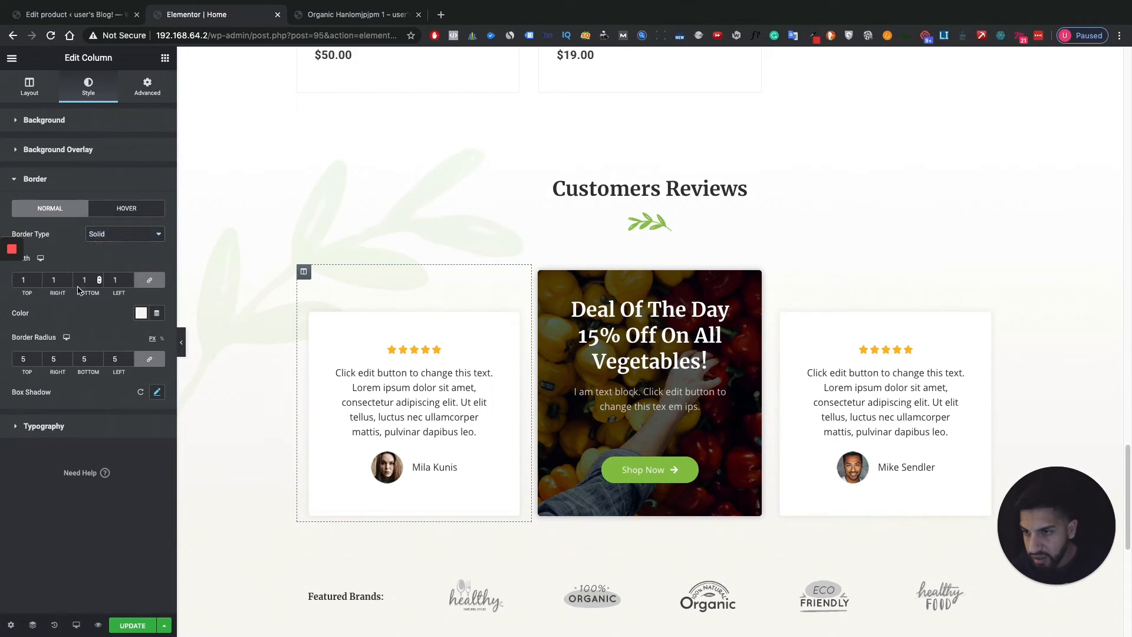
pyautogui.click(131, 280)
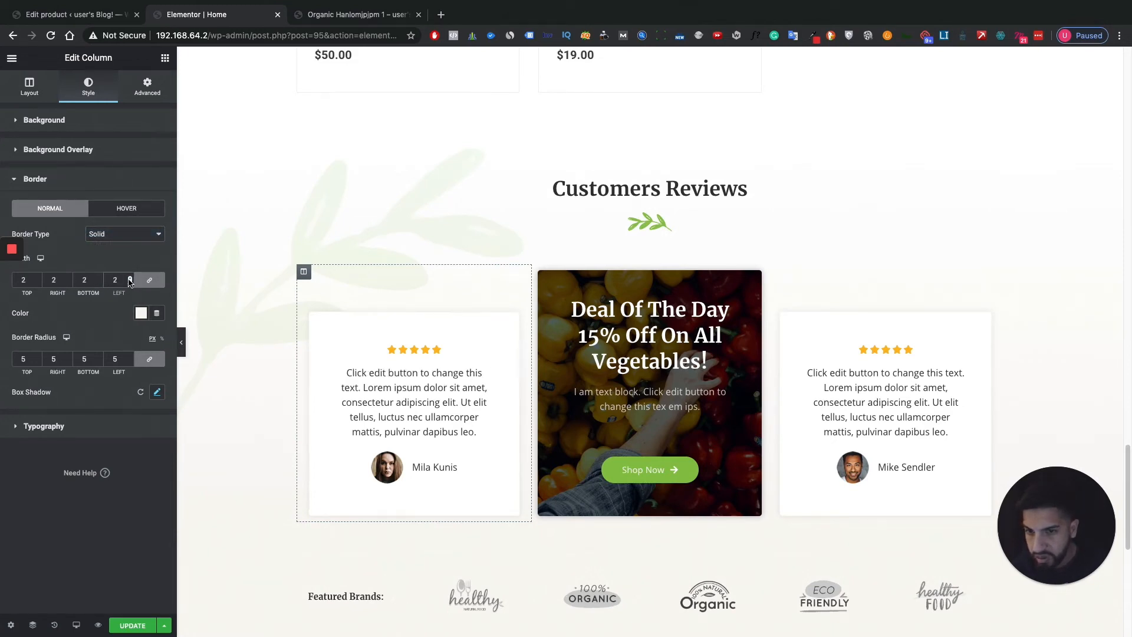
pyautogui.click(130, 284)
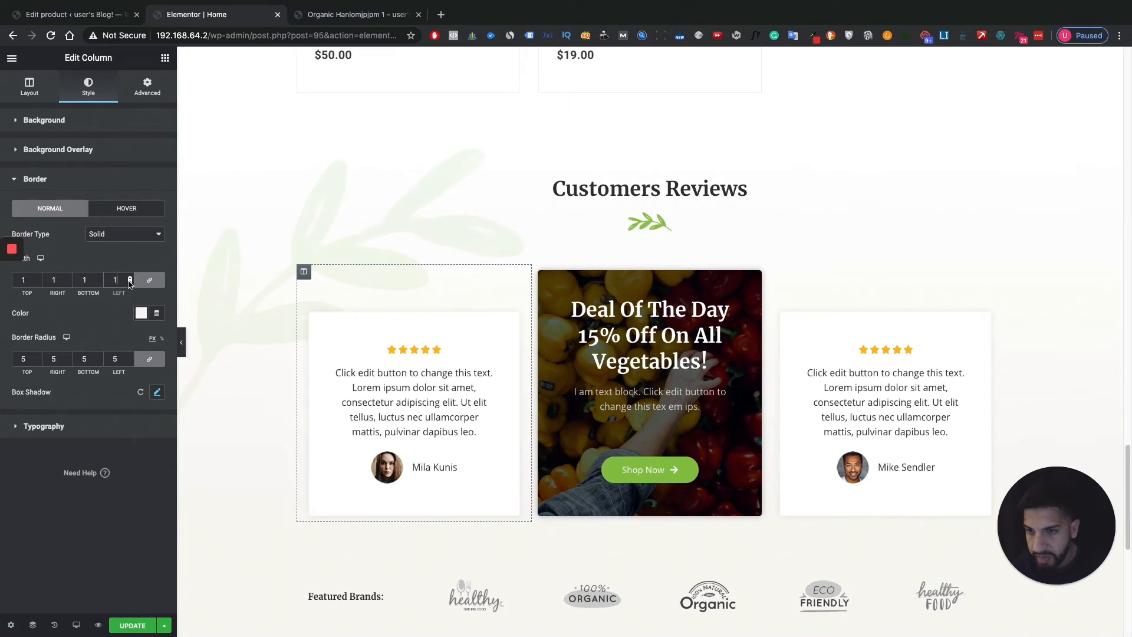
# Try an orange border colour on the first review column, and set the colour to white #FFFFFF
pyautogui.click(142, 319)
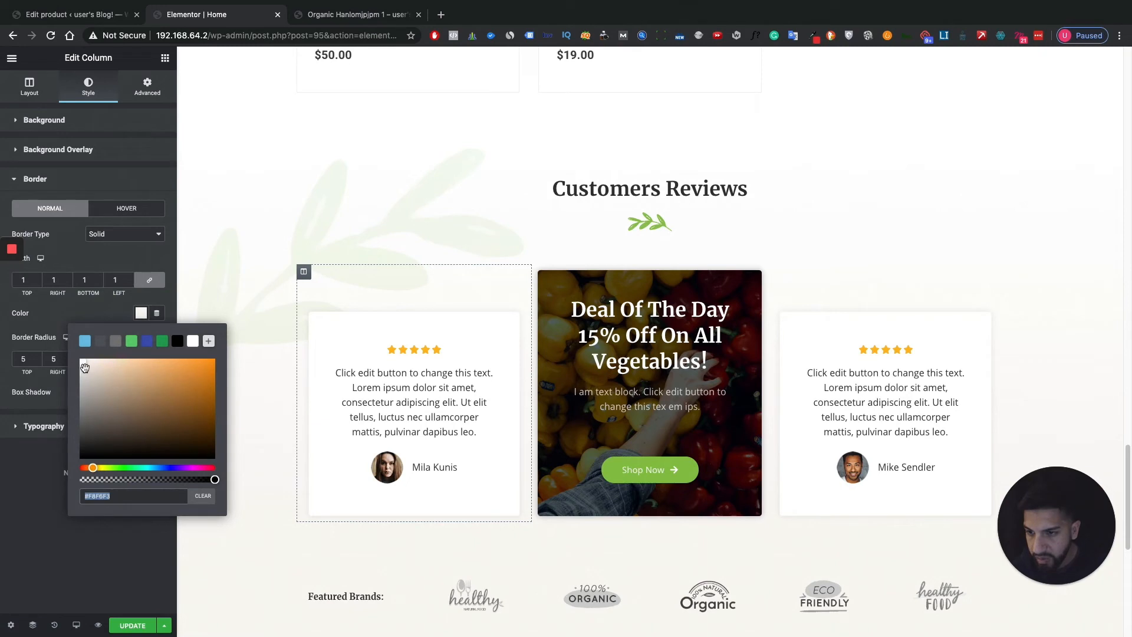
pyautogui.moveTo(85, 368); pyautogui.dragTo(200, 373)
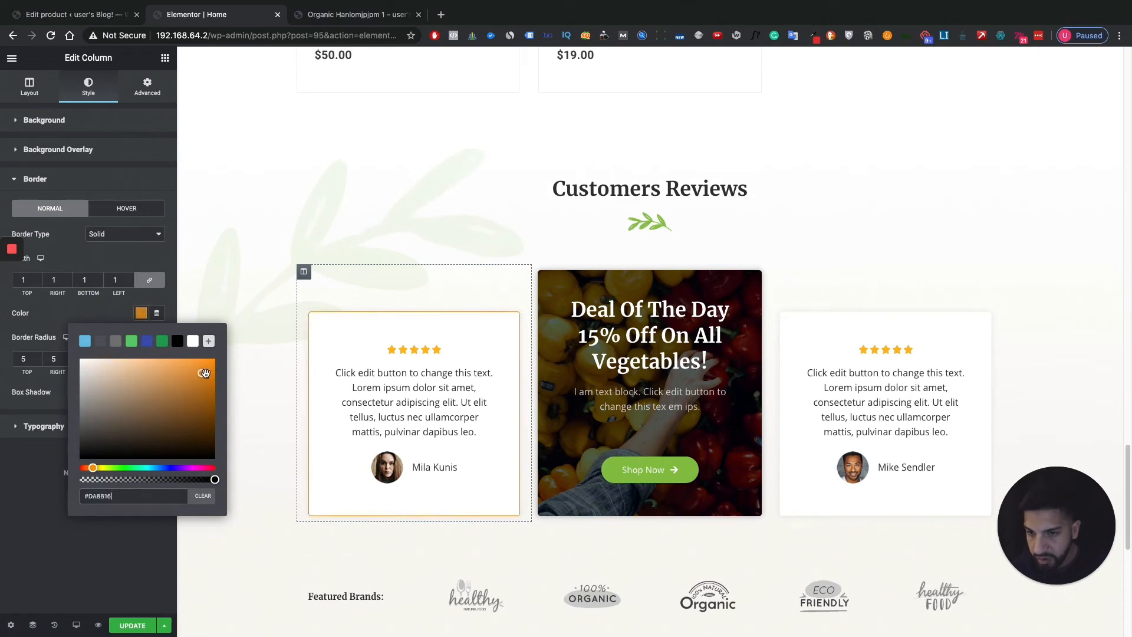
pyautogui.click(193, 340)
pyautogui.click(68, 311)
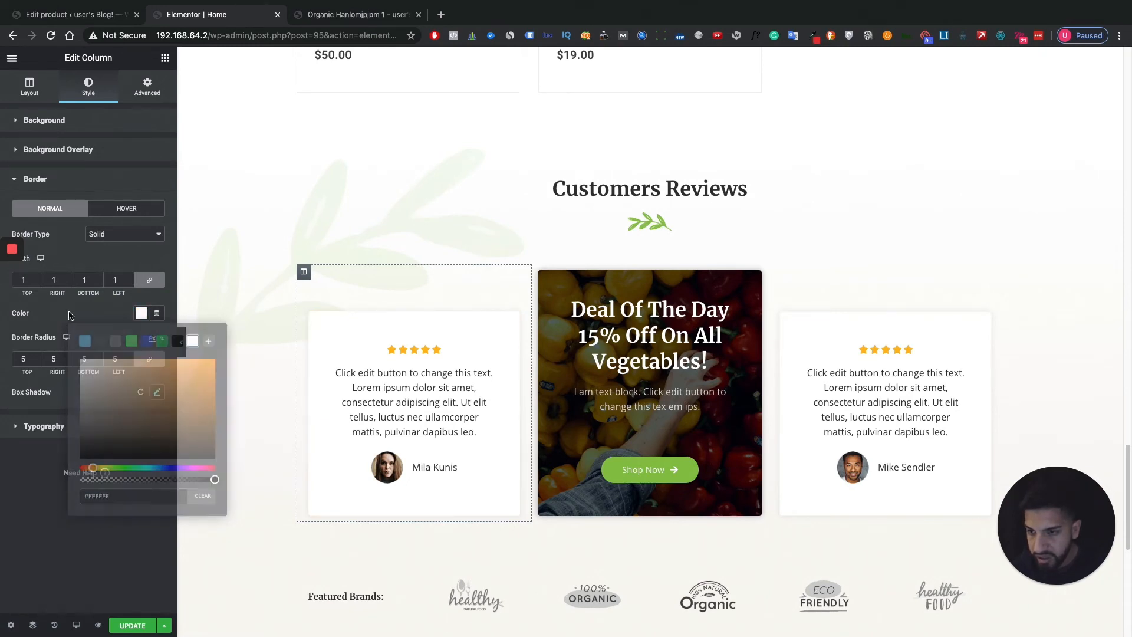
# Raise the opacity of the first review column's box shadow colour slightly
pyautogui.click(157, 392)
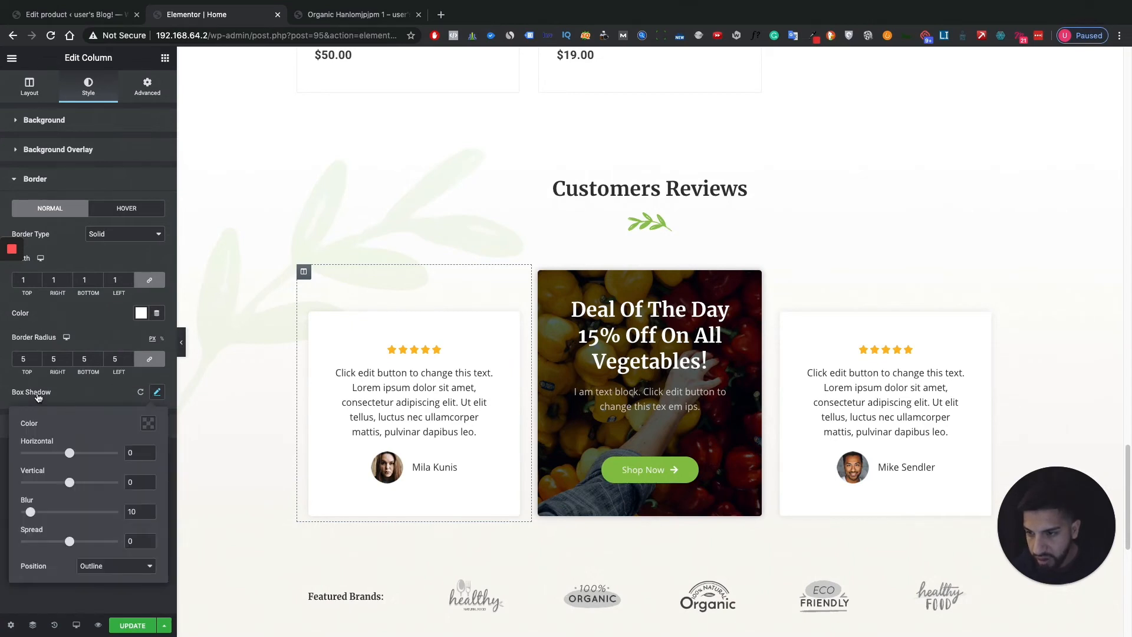
pyautogui.click(148, 422)
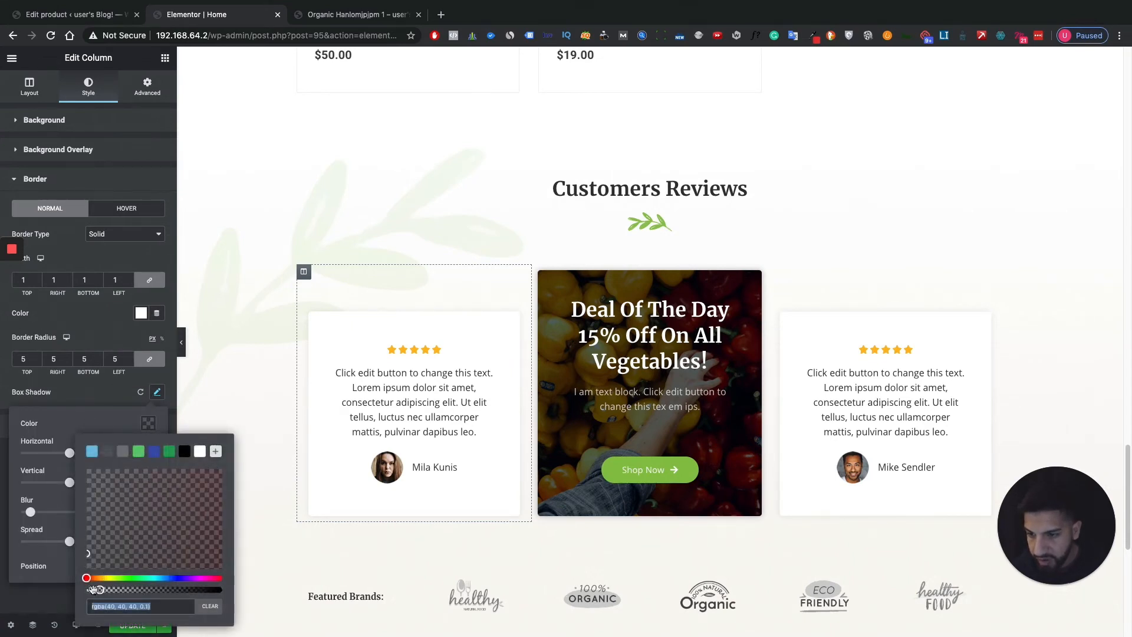
pyautogui.moveTo(99, 590)
pyautogui.mouseDown()
pyautogui.moveTo(65, 591)
pyautogui.moveTo(177, 599)
pyautogui.moveTo(109, 588)
pyautogui.mouseUp()
pyautogui.click(76, 400)
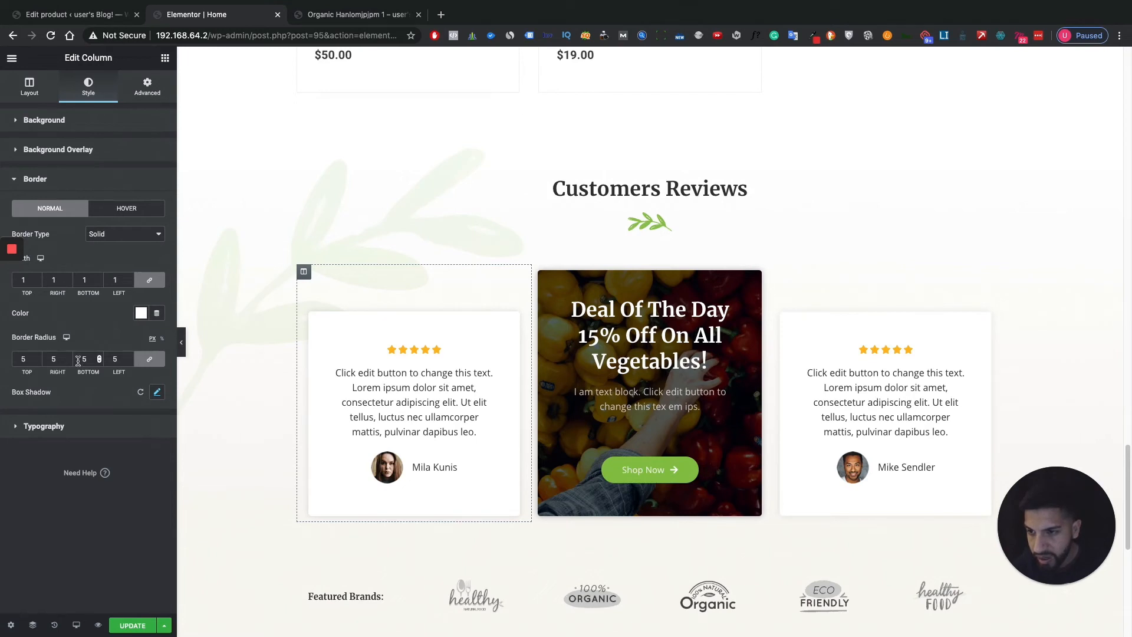
# Try a linked border radius of 24 px on the first review column, and set it back to 5 px
pyautogui.press('BackSpace')
pyautogui.write('0')
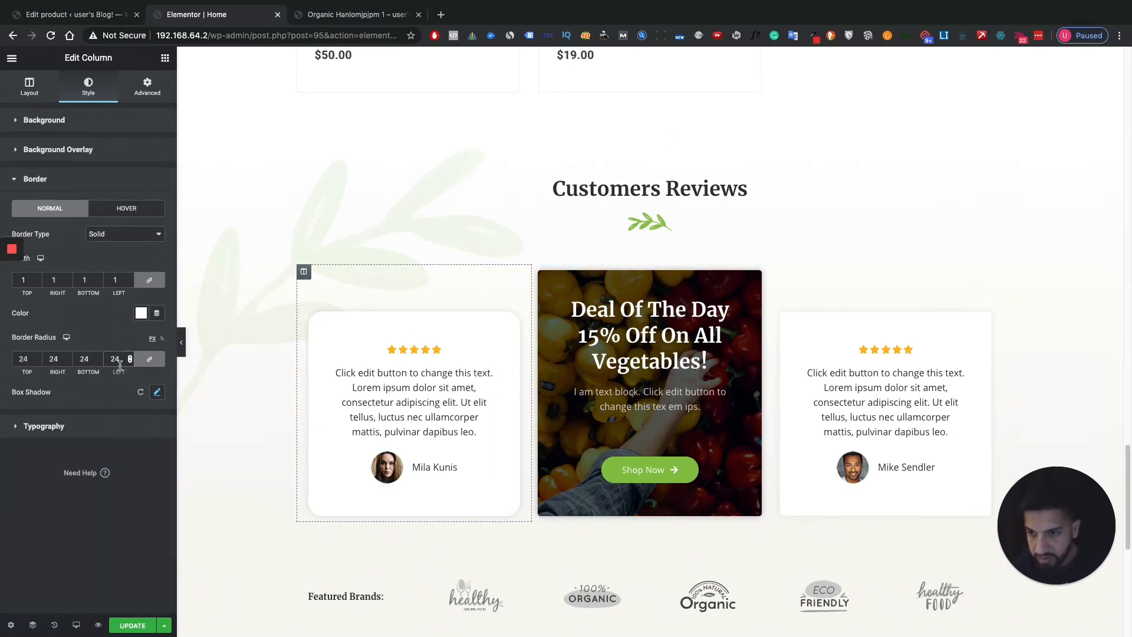
pyautogui.moveTo(119, 363); pyautogui.dragTo(83, 359)
pyautogui.write('5')
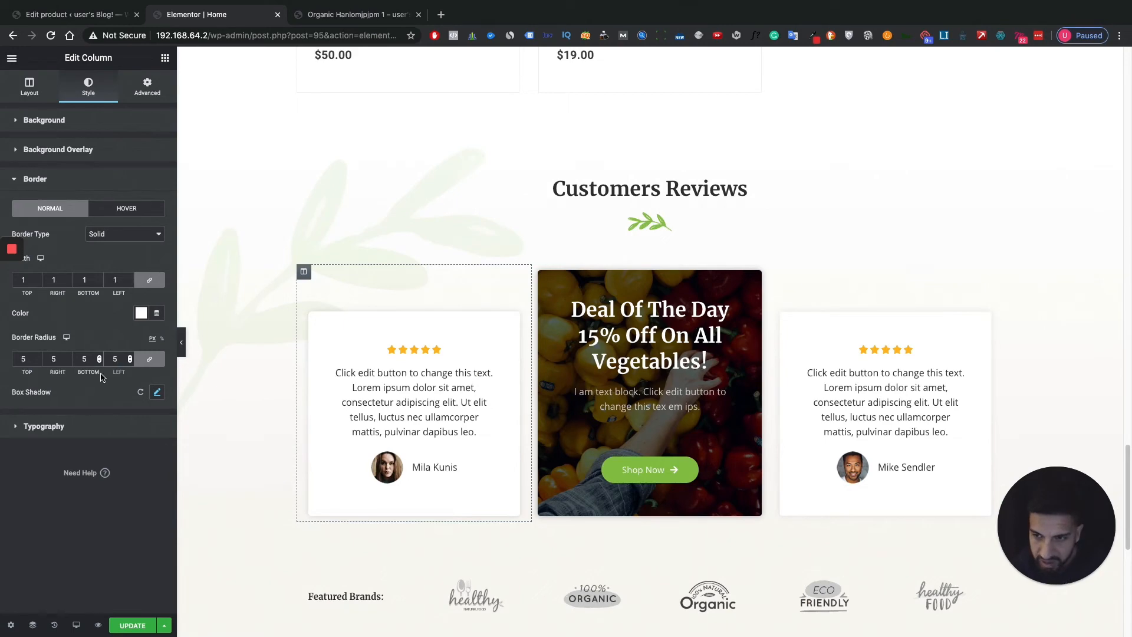
# Examine the content settings of the Featured Brands heading and the brand logo images beside it
pyautogui.scroll(-5, 590, 395)
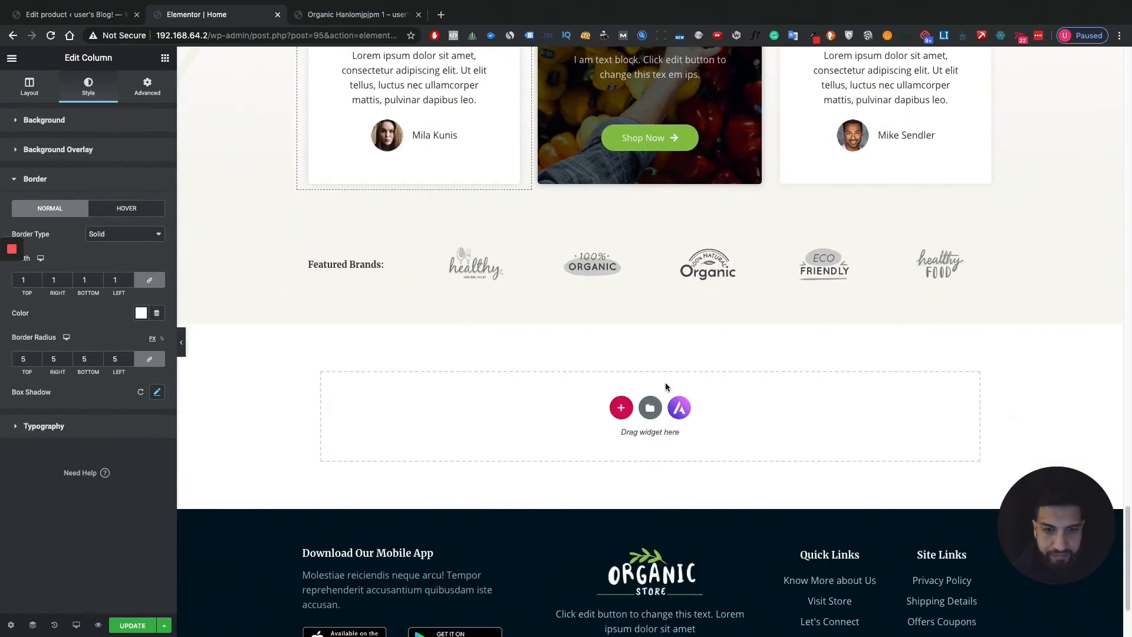
pyautogui.click(592, 265)
pyautogui.click(476, 264)
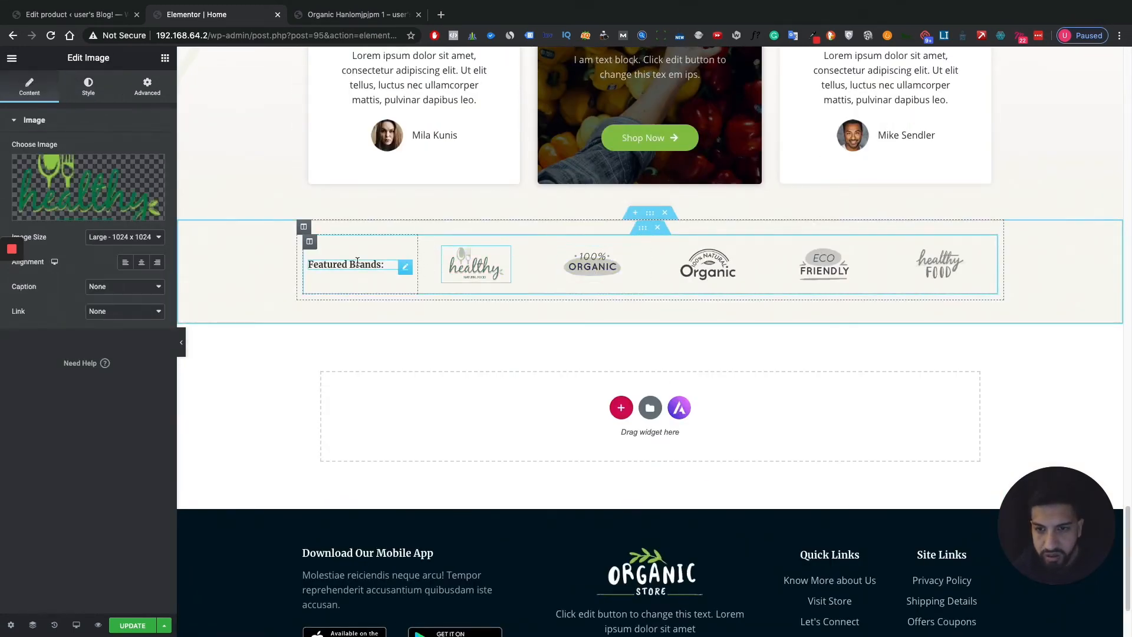
pyautogui.click(357, 262)
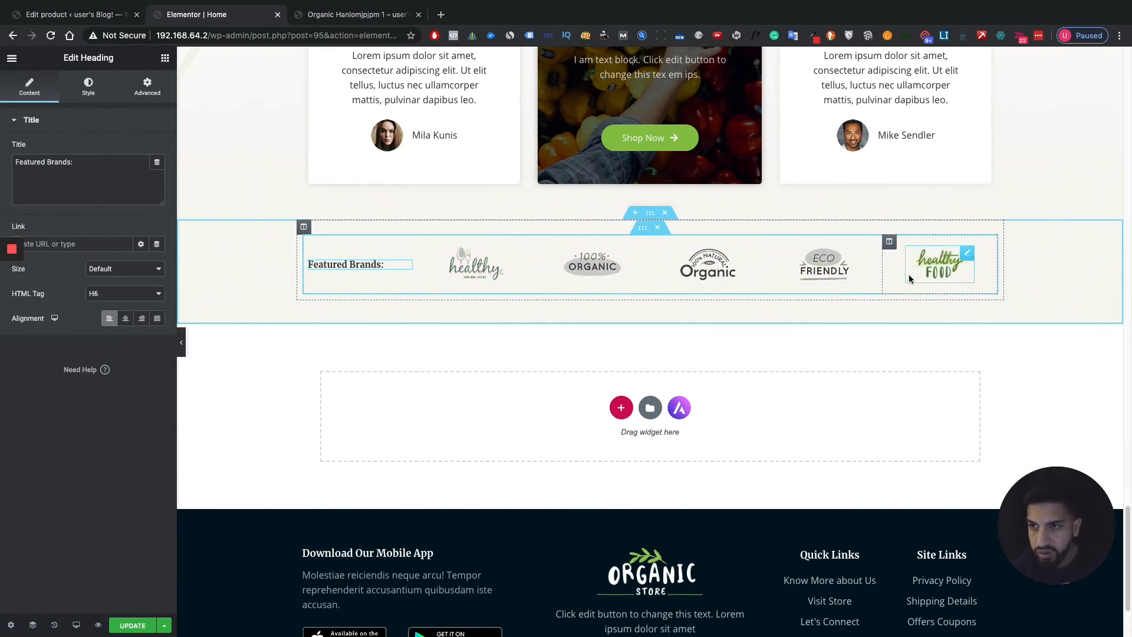
pyautogui.click(943, 267)
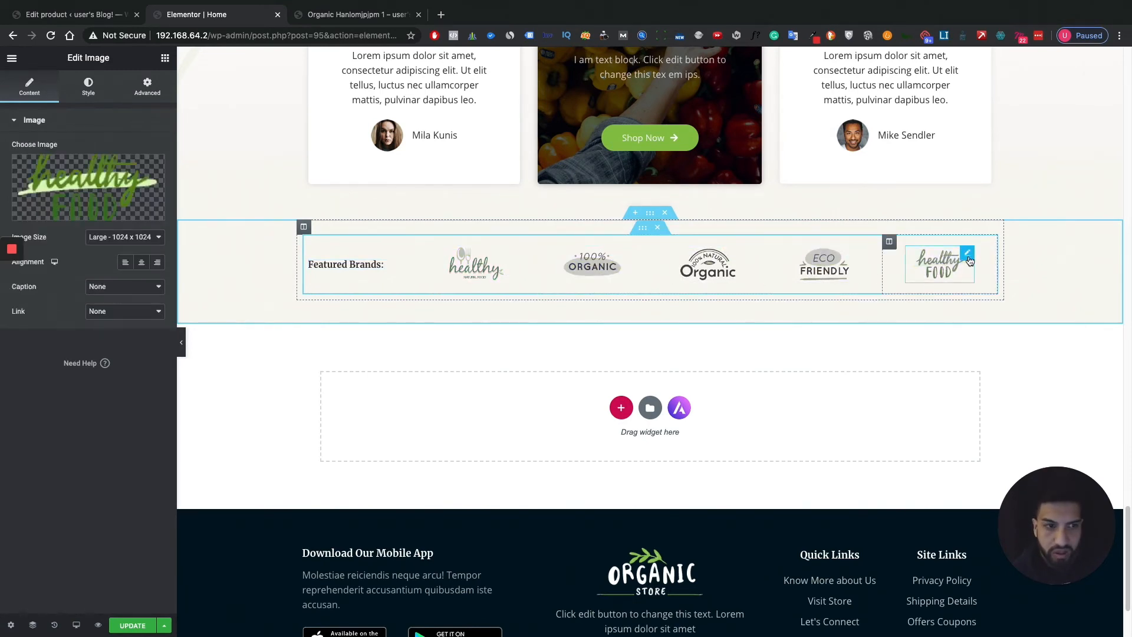
# Examine the Healthy Food logo's style settings, including its CSS filters and opacity for the normal and hover states
pyautogui.click(81, 88)
pyautogui.click(28, 90)
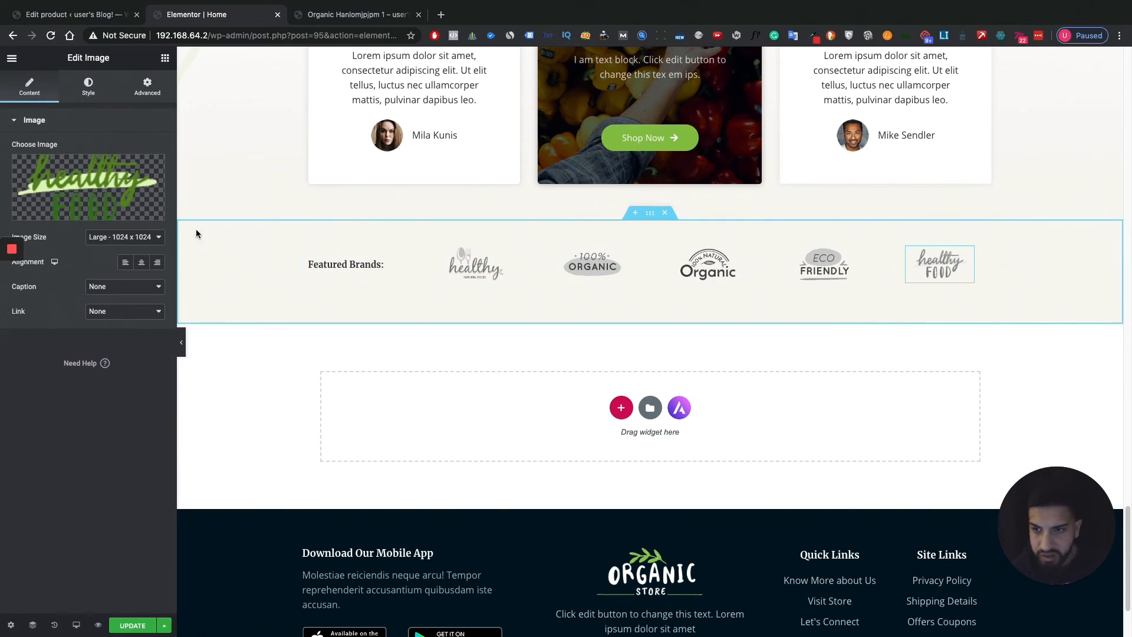
pyautogui.click(89, 89)
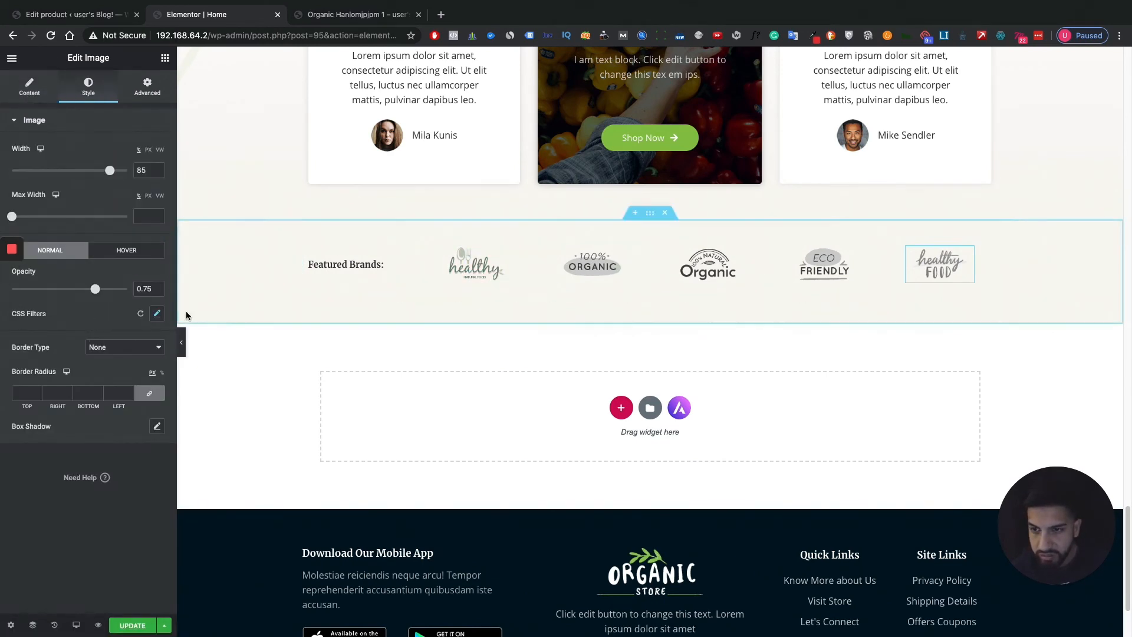
pyautogui.click(157, 314)
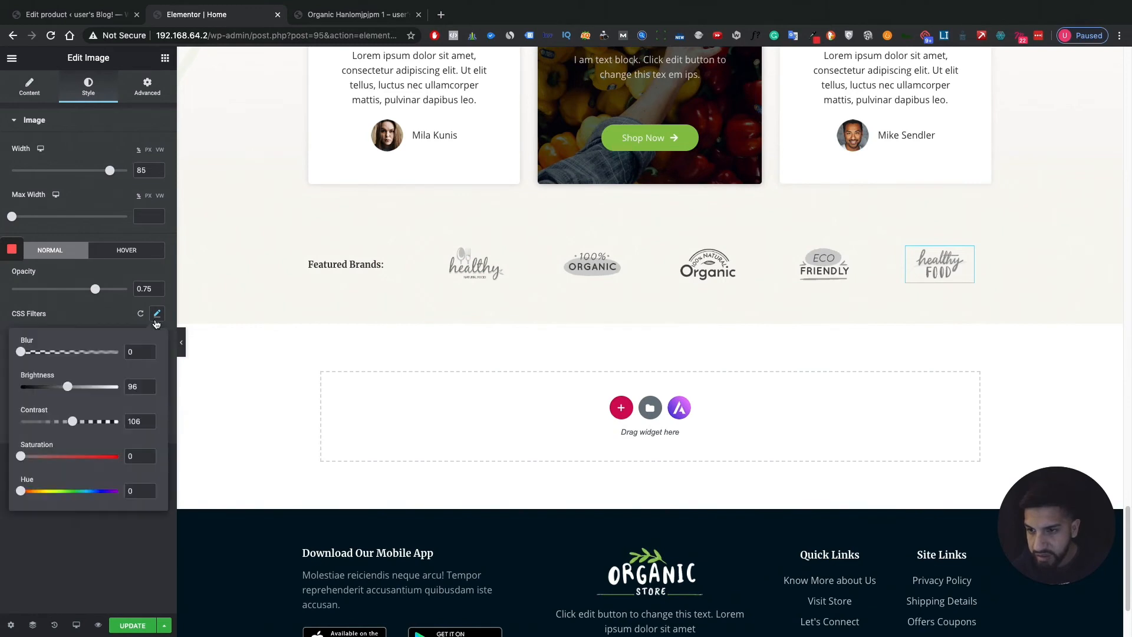
pyautogui.click(66, 319)
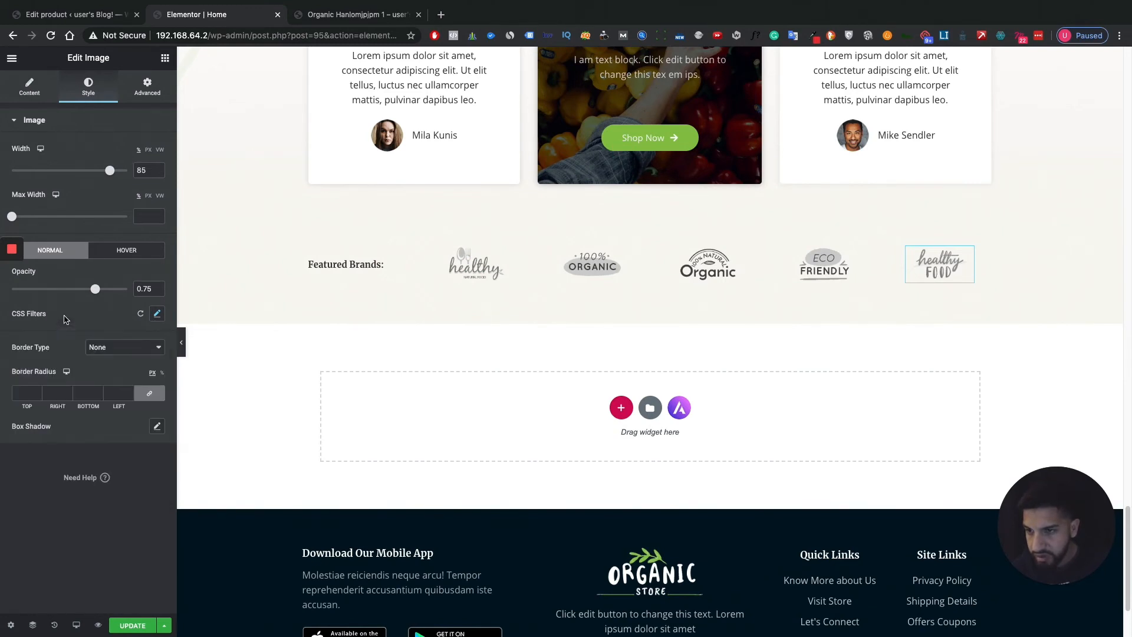
pyautogui.click(137, 252)
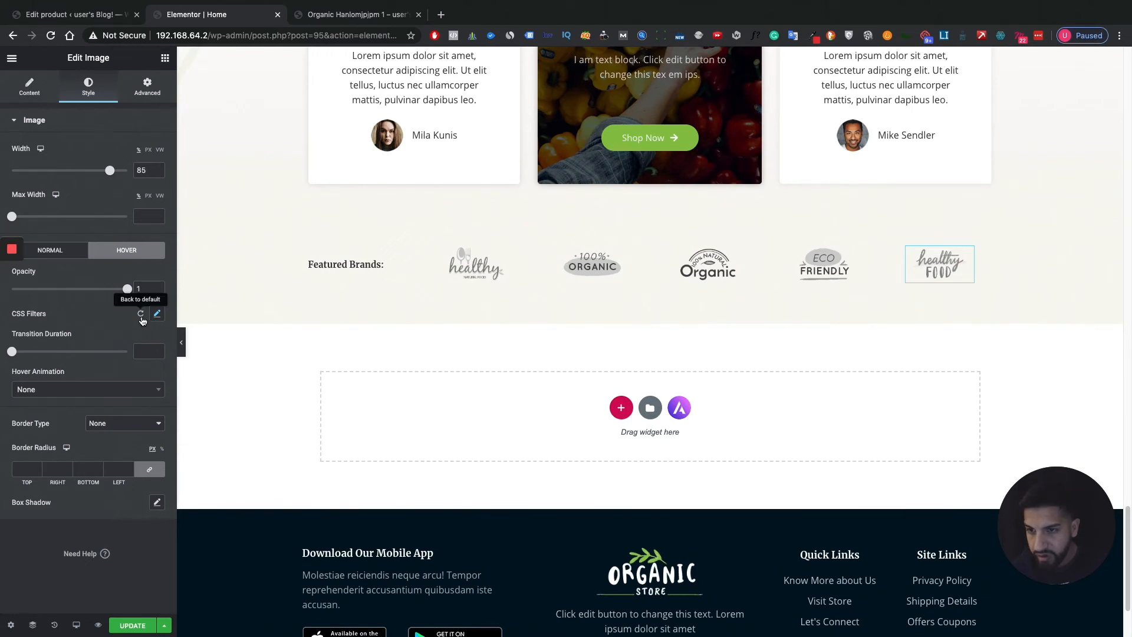
pyautogui.click(55, 256)
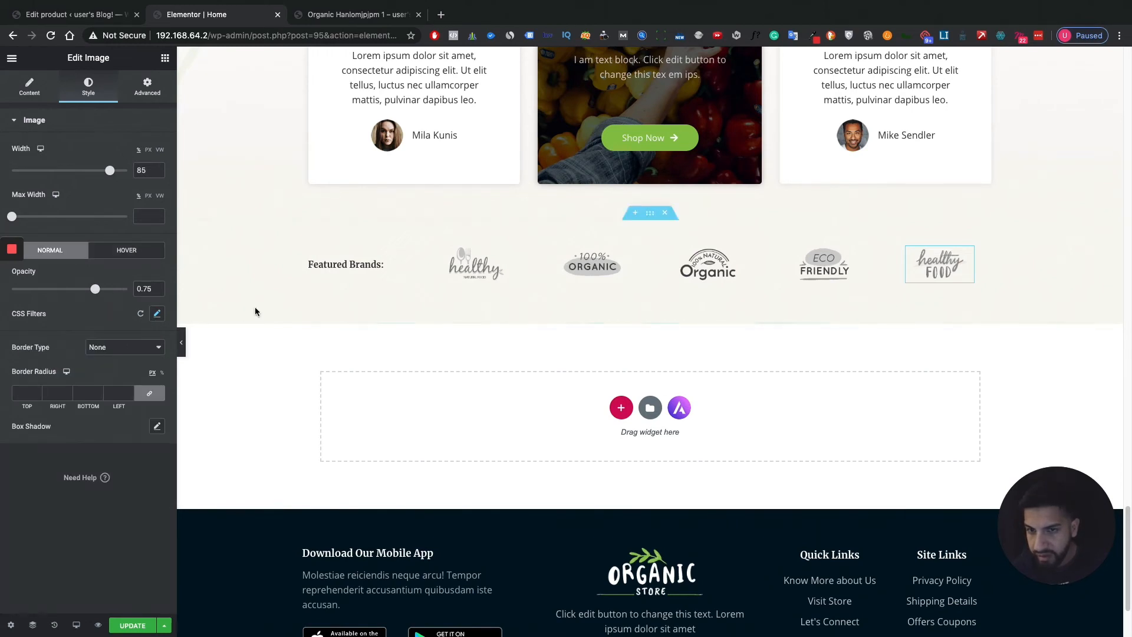
# Try resetting the Healthy Food logo's CSS filters to default, and turn them back on for the normal and hover states
pyautogui.click(157, 317)
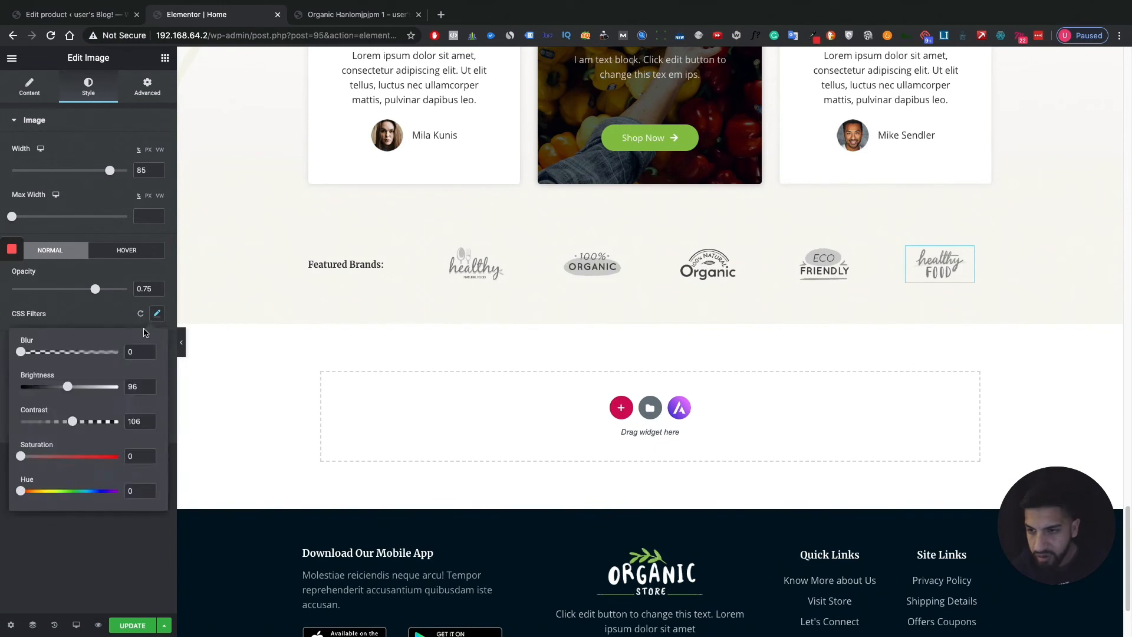
pyautogui.click(108, 328)
pyautogui.click(141, 313)
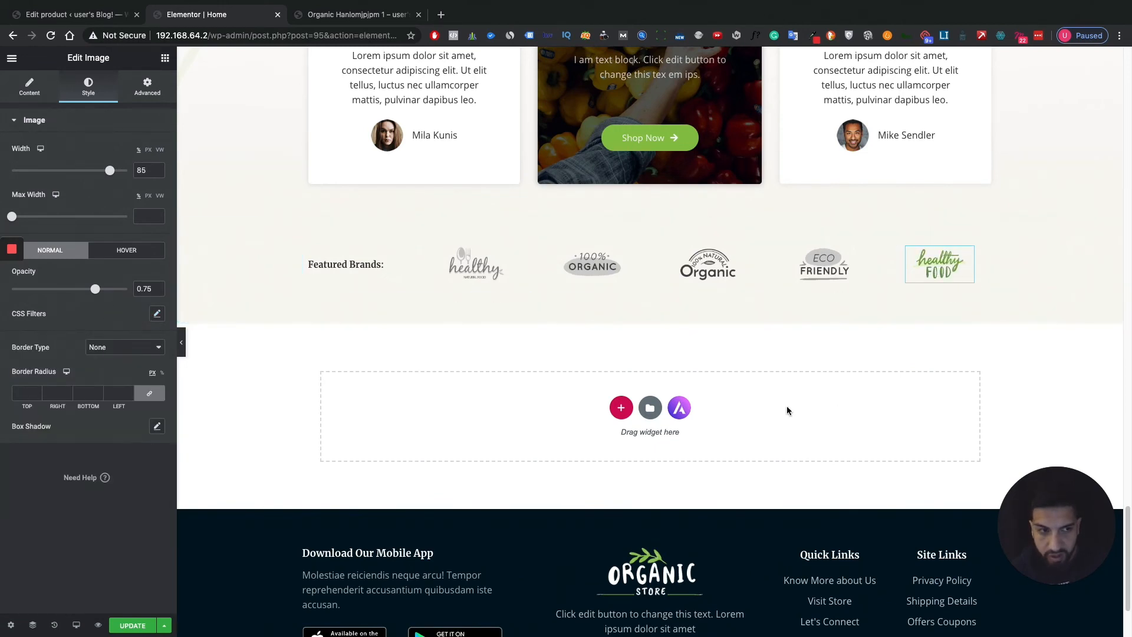
pyautogui.click(157, 317)
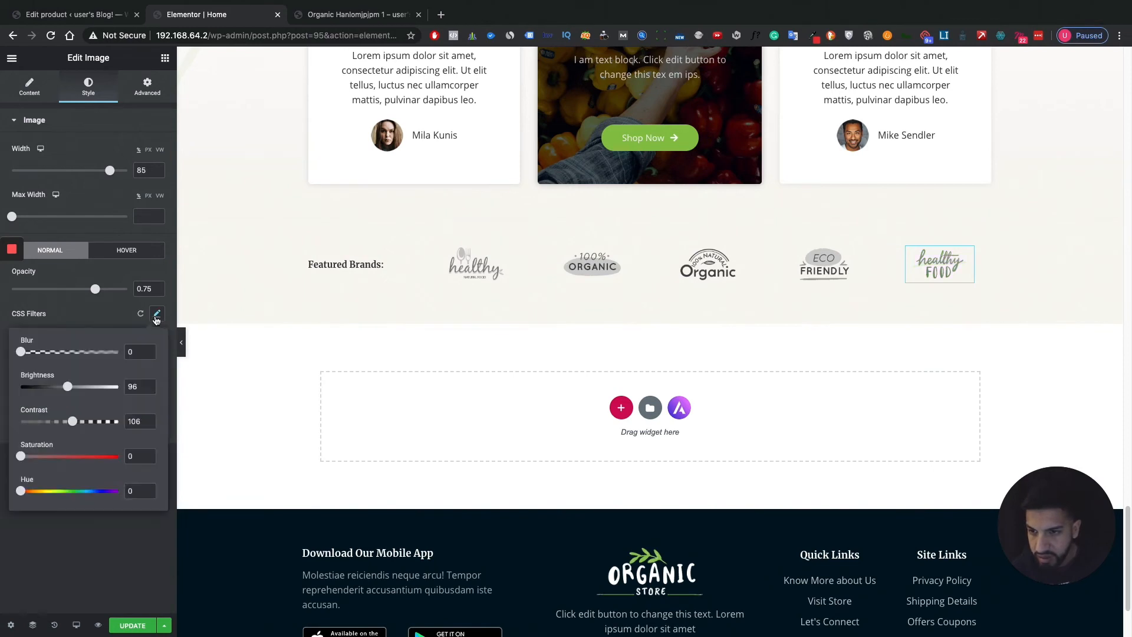
pyautogui.click(106, 308)
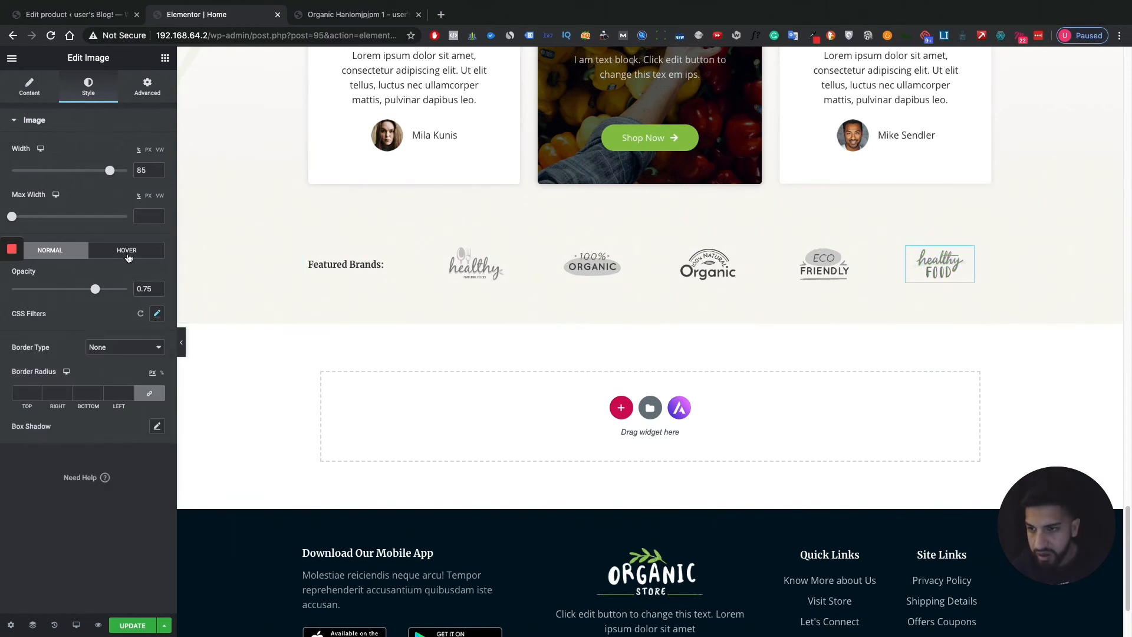
pyautogui.click(126, 252)
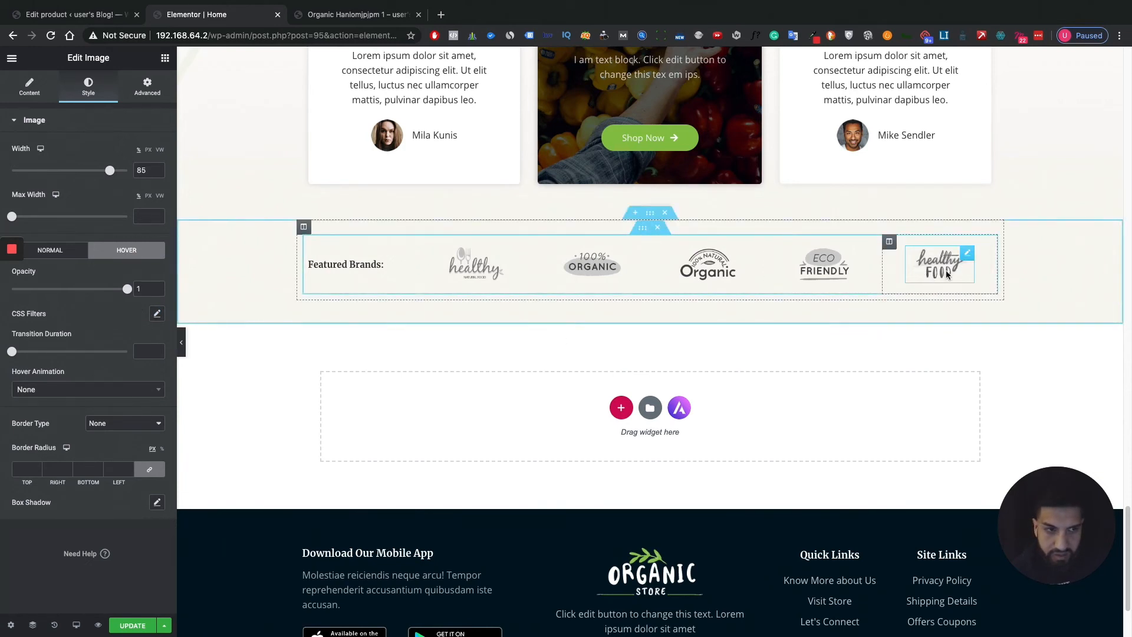
pyautogui.click(156, 314)
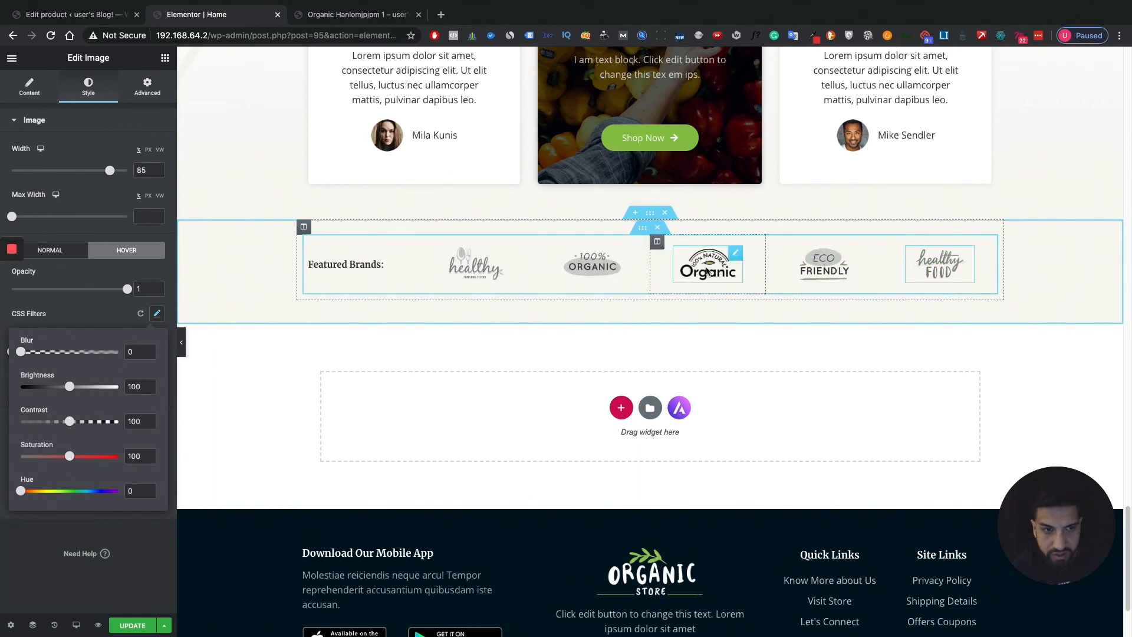
# Preview the edited home page in a browser tab and close the extra store tab
pyautogui.scroll(15, 904, 340)
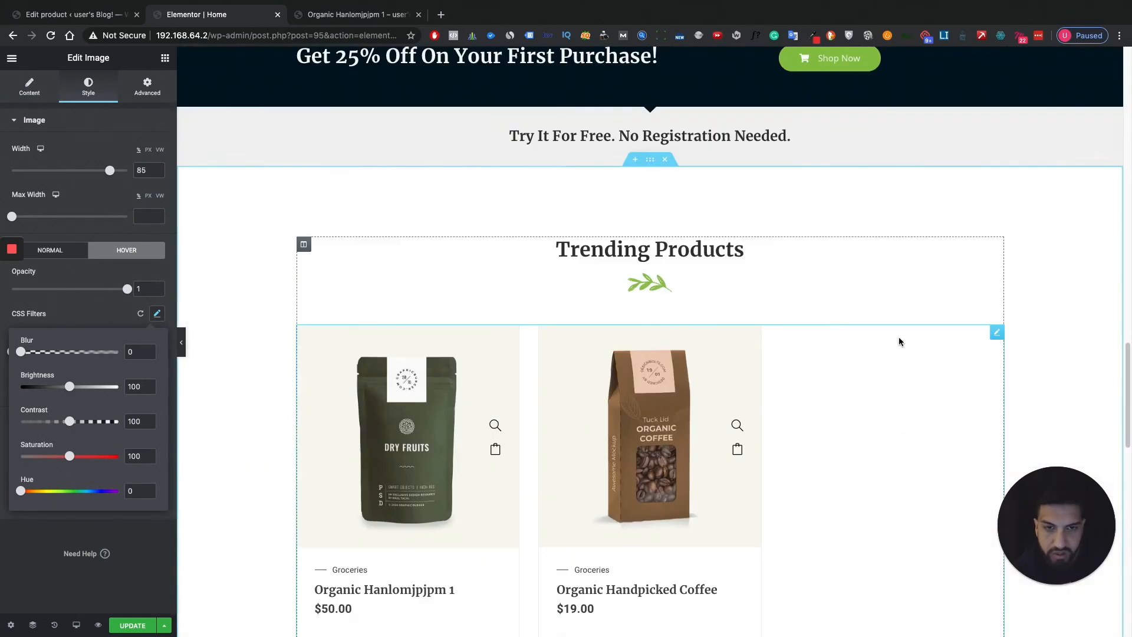
pyautogui.scroll(15, 893, 335)
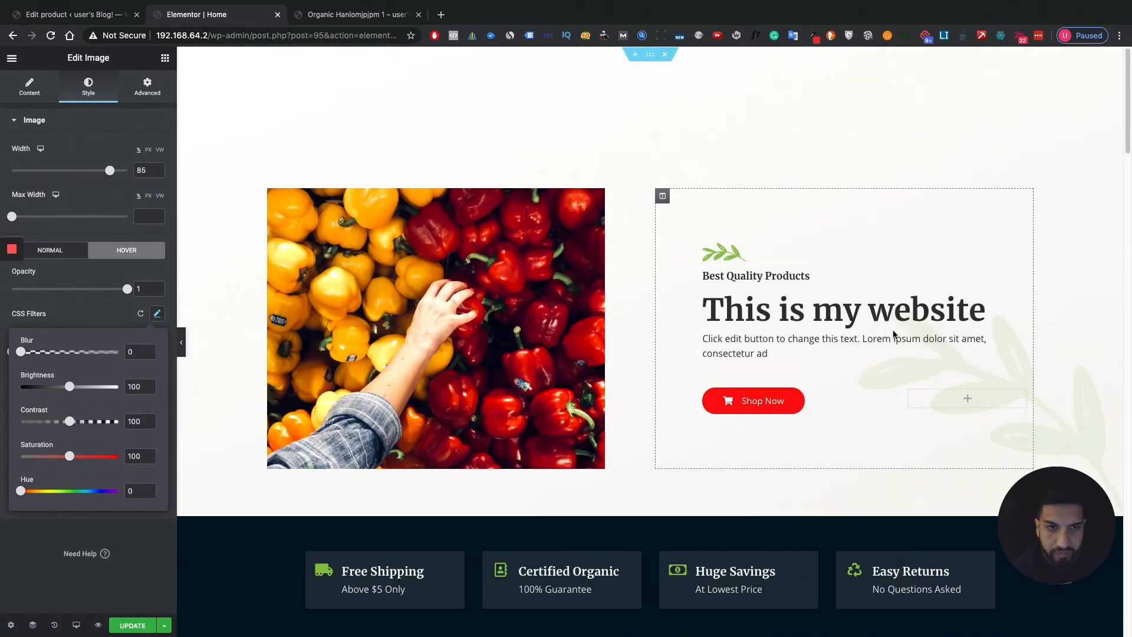
pyautogui.click(99, 625)
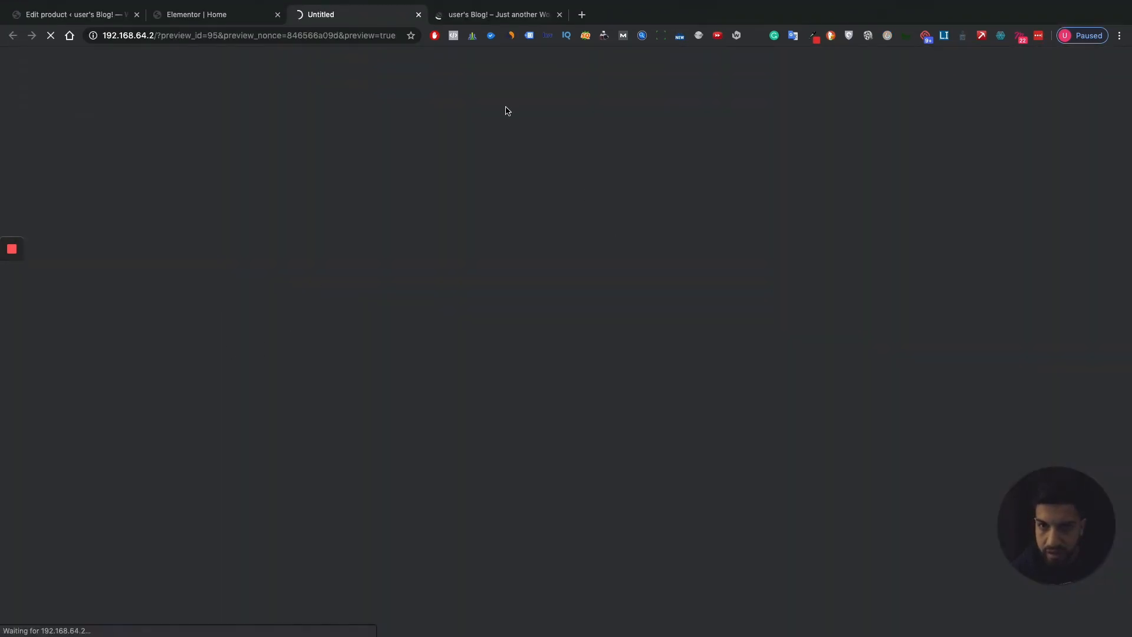
pyautogui.click(560, 14)
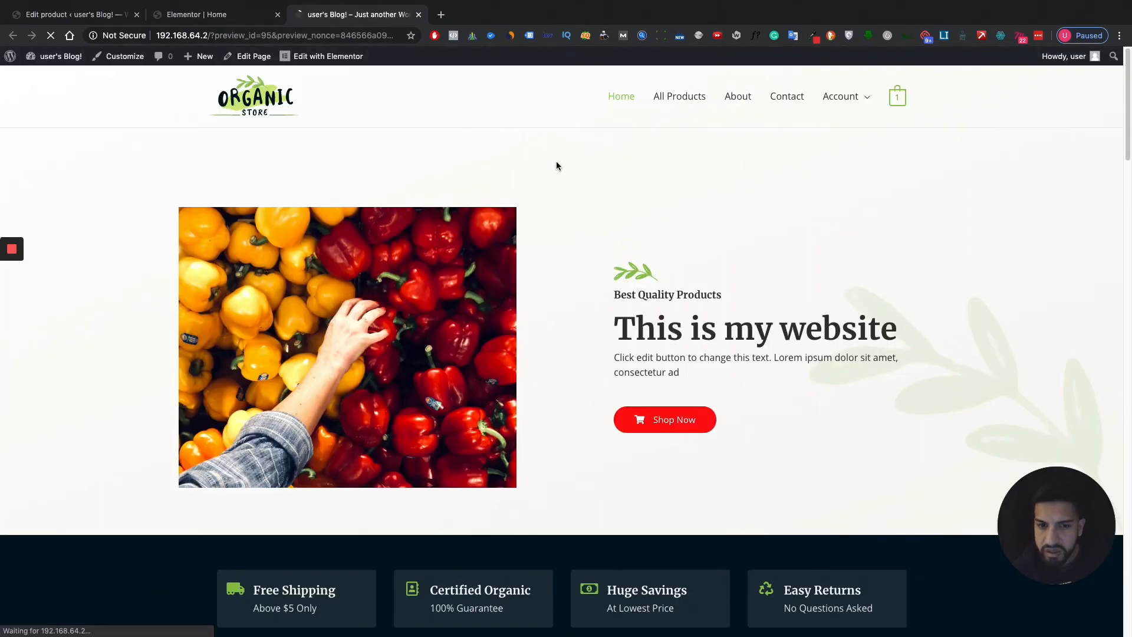
# Open the store's live Home page and look through its sections for comparison with the preview
pyautogui.click(238, 56)
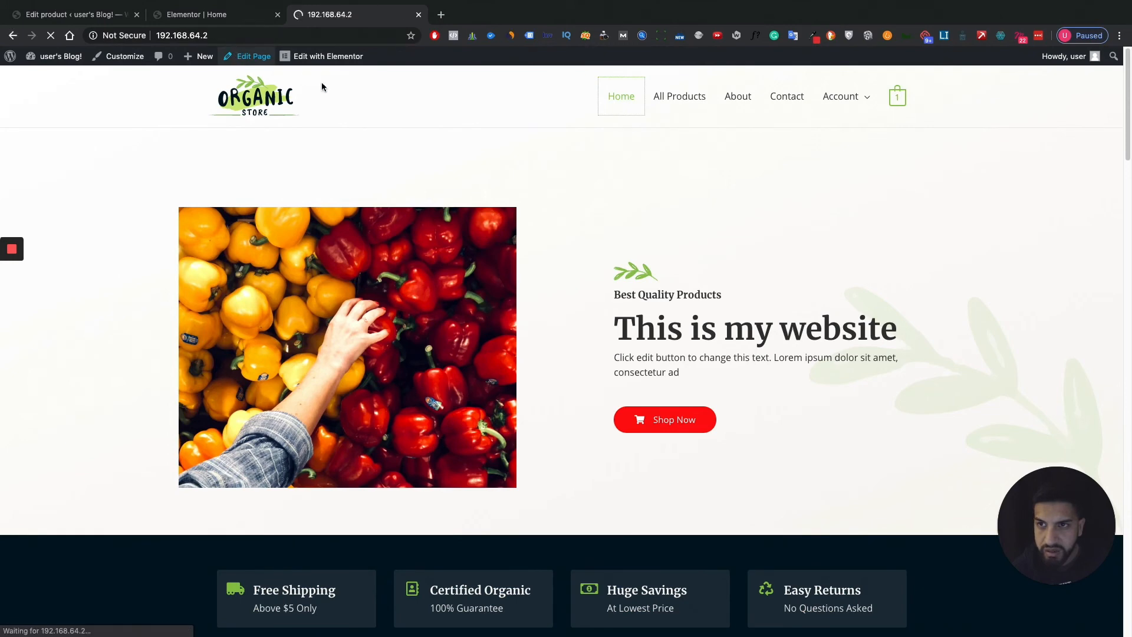
pyautogui.scroll(-6, 755, 257)
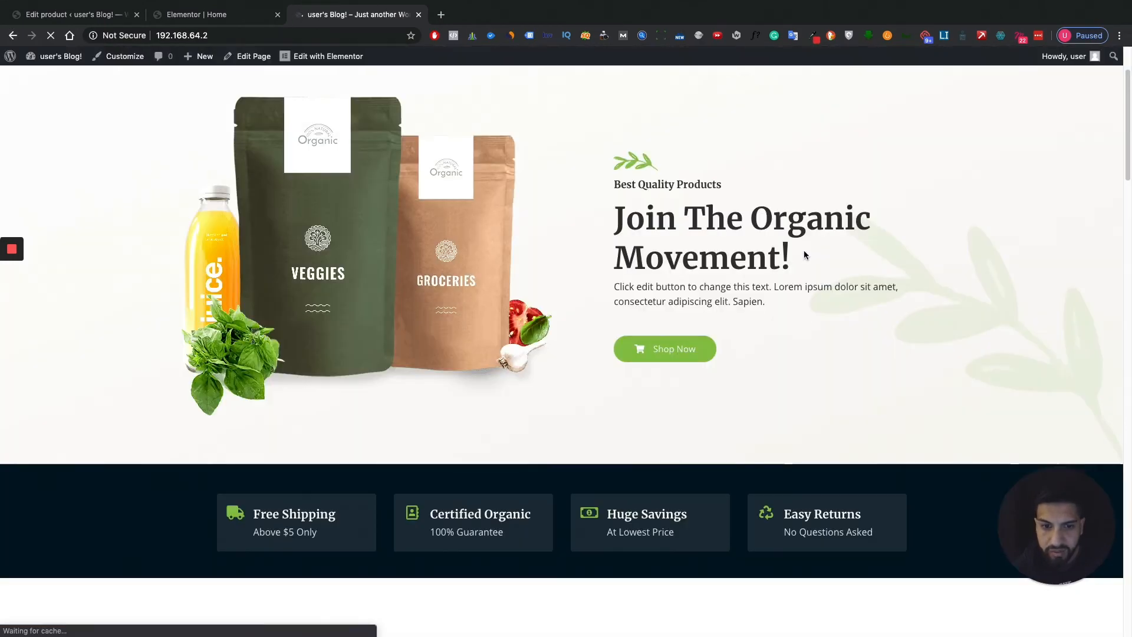
pyautogui.scroll(-15, 810, 244)
pyautogui.scroll(16, 808, 241)
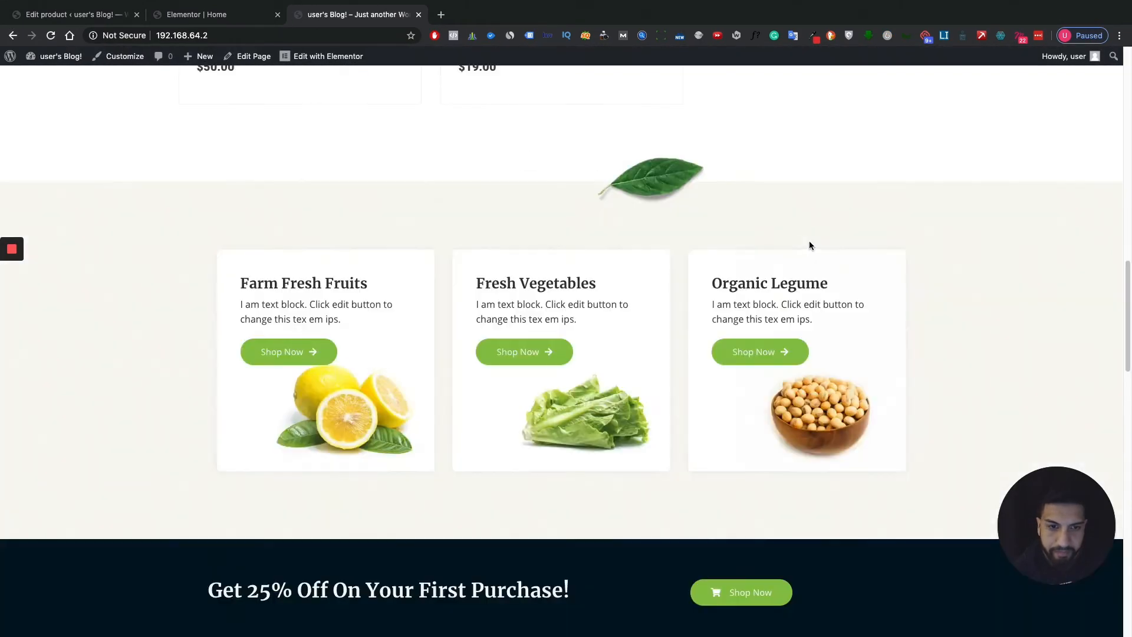
pyautogui.scroll(5, 809, 240)
# Open the All Products page, look over the shop listings, and show the cart summary
pyautogui.click(679, 96)
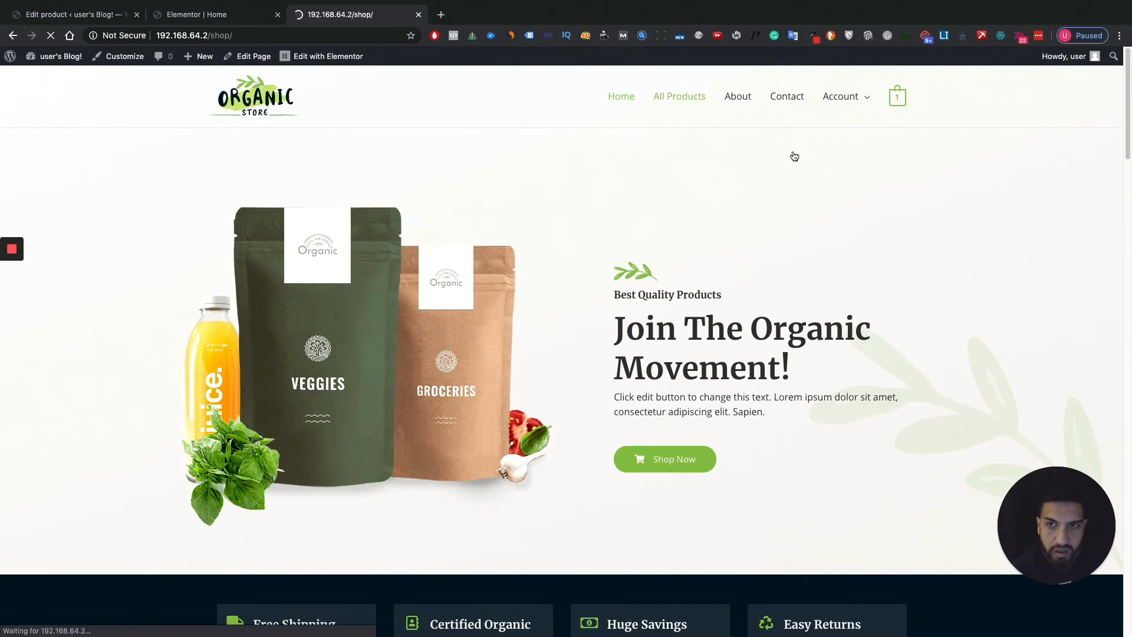
pyautogui.scroll(-5, 666, 254)
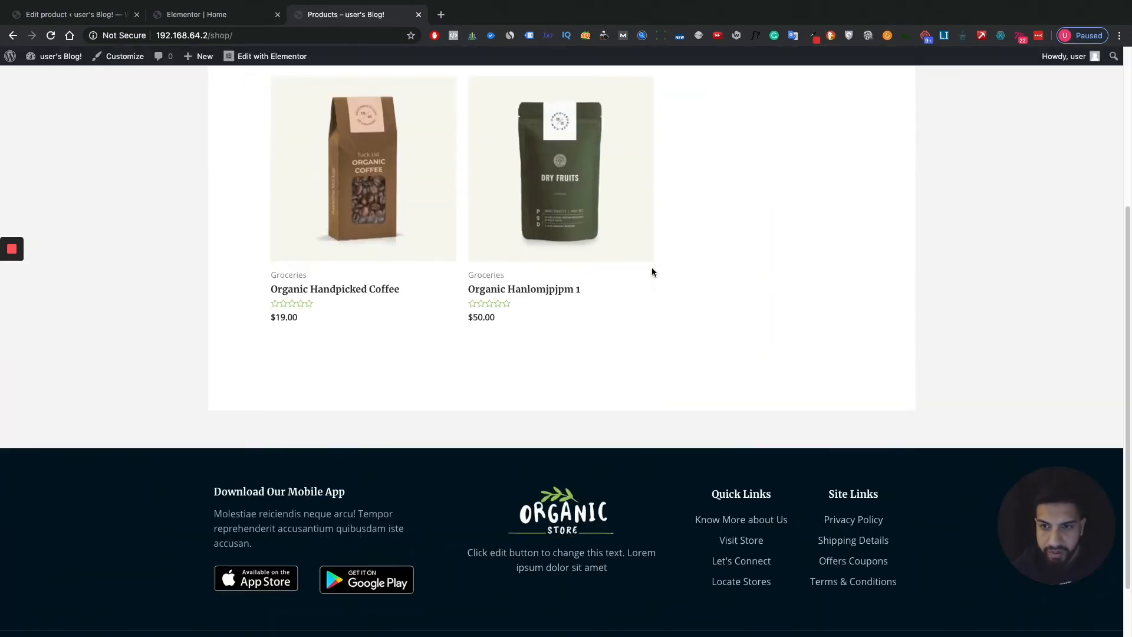
pyautogui.scroll(5, 679, 274)
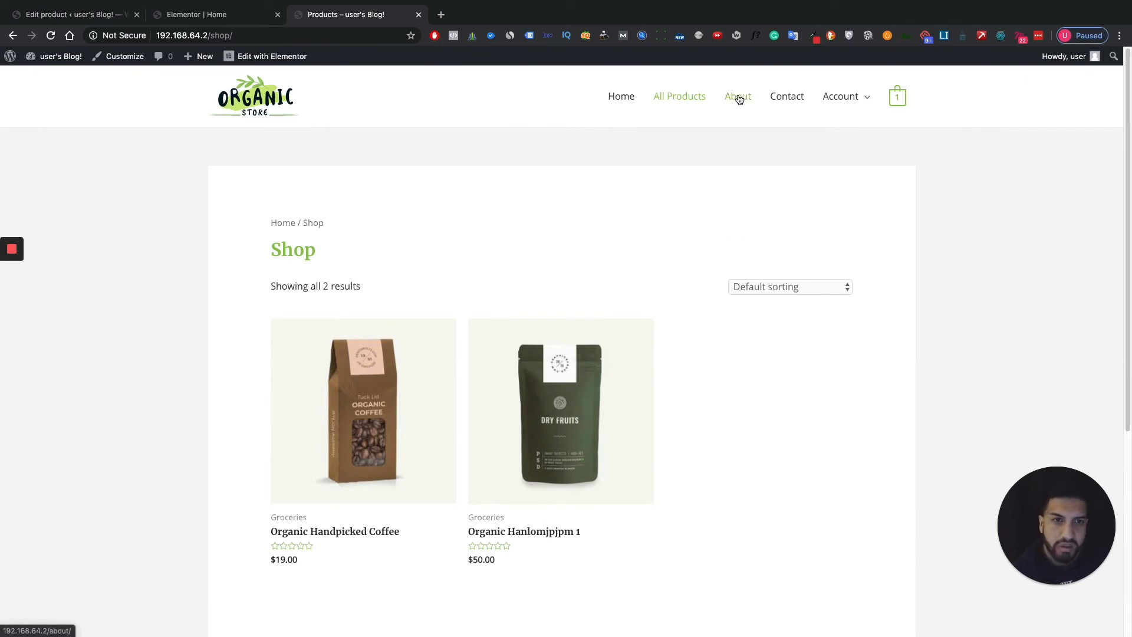
pyautogui.moveTo(897, 97)
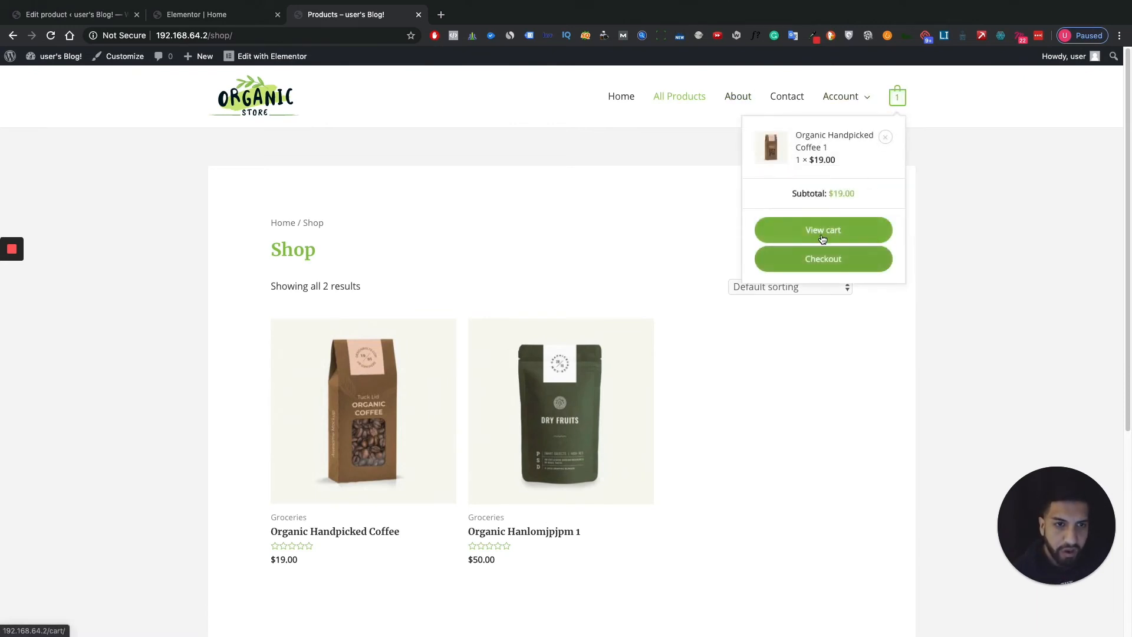
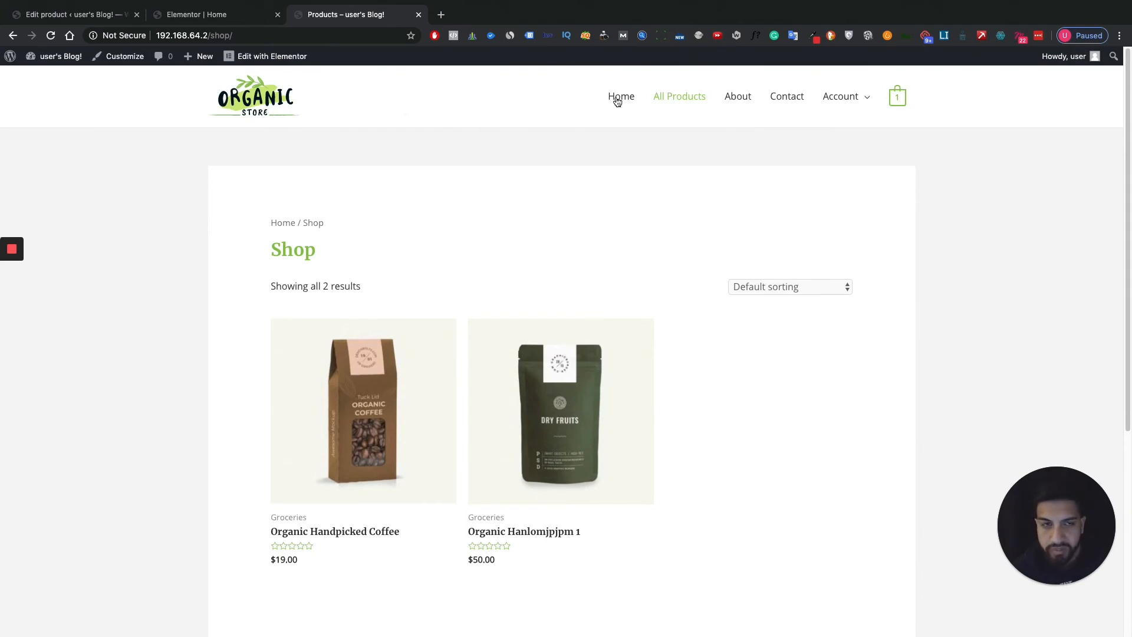
# Open the store's About page and look through its sections down to the footer
pyautogui.click(753, 105)
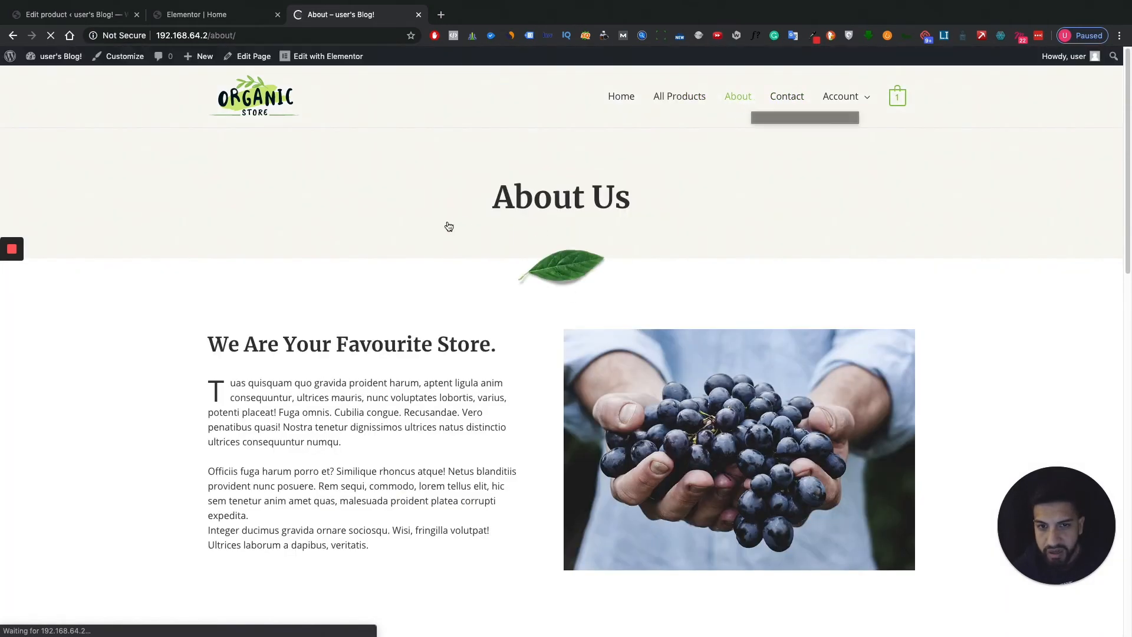
pyautogui.scroll(-8, 626, 271)
pyautogui.scroll(8, 621, 265)
pyautogui.scroll(-15, 405, 193)
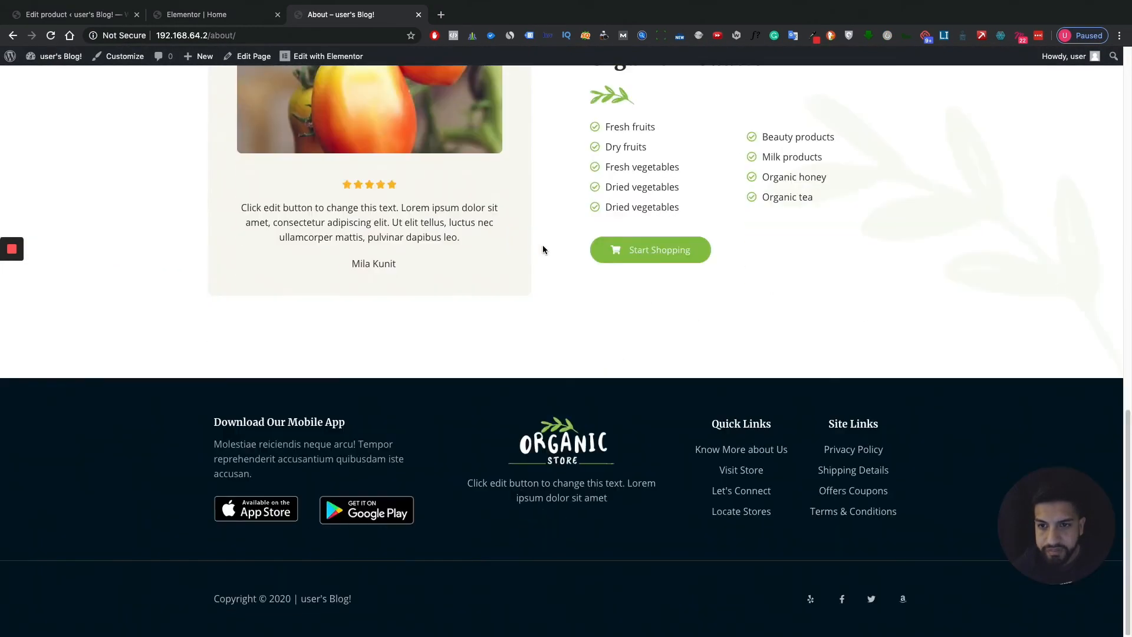
pyautogui.scroll(15, 543, 249)
# Look over the home page preview once more and open the About page for editing in Elementor
pyautogui.moveTo(321, 59)
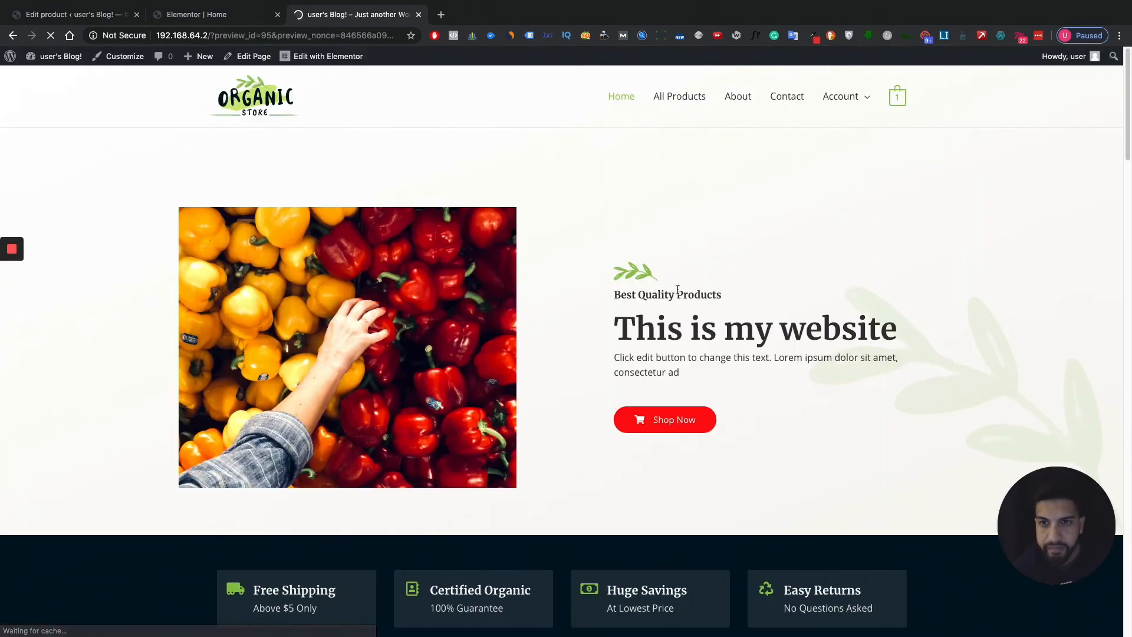
pyautogui.scroll(-12, 745, 255)
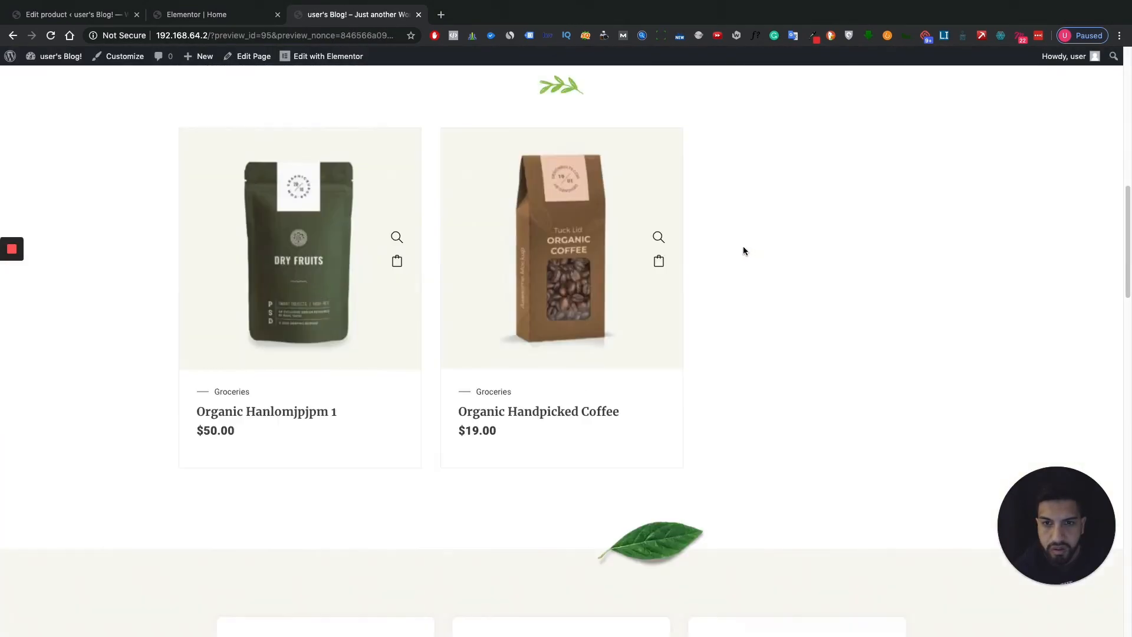
pyautogui.scroll(10, 743, 247)
pyautogui.click(12, 36)
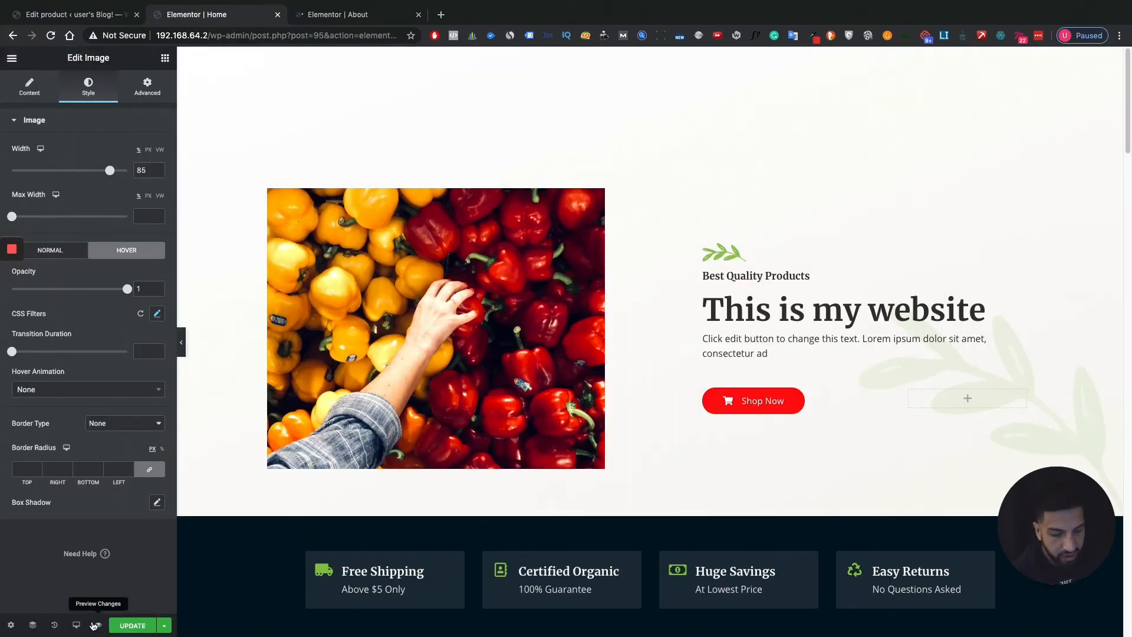
pyautogui.click(362, 12)
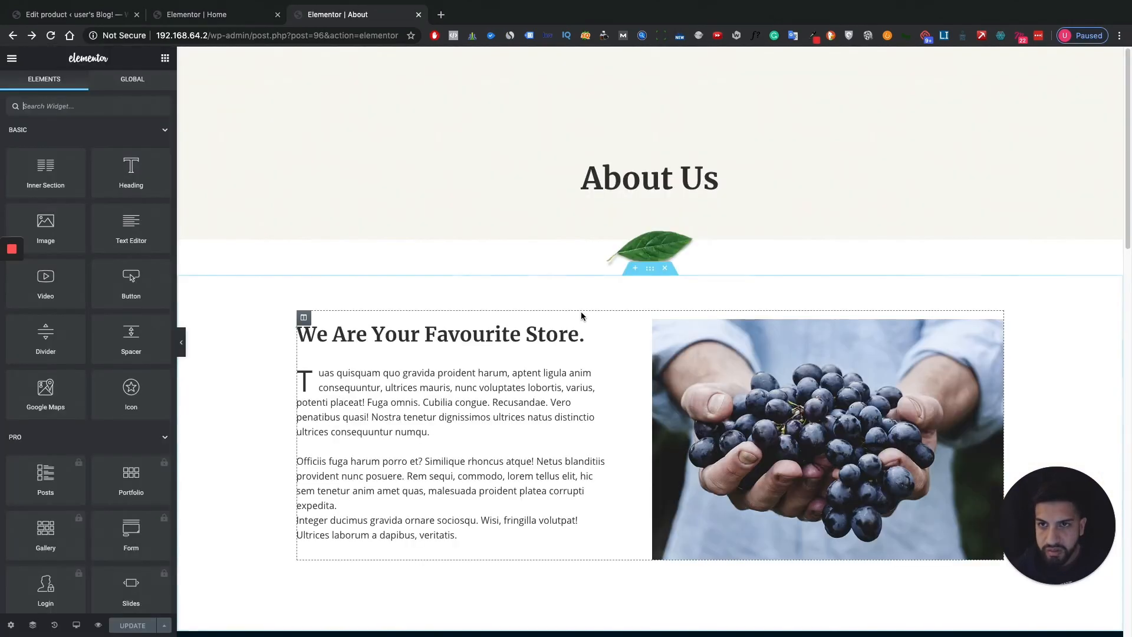
# Examine the About page's sections in the editor, from the About Us banner to the Certified Products area
pyautogui.scroll(-2, 596, 314)
pyautogui.scroll(-10, 603, 314)
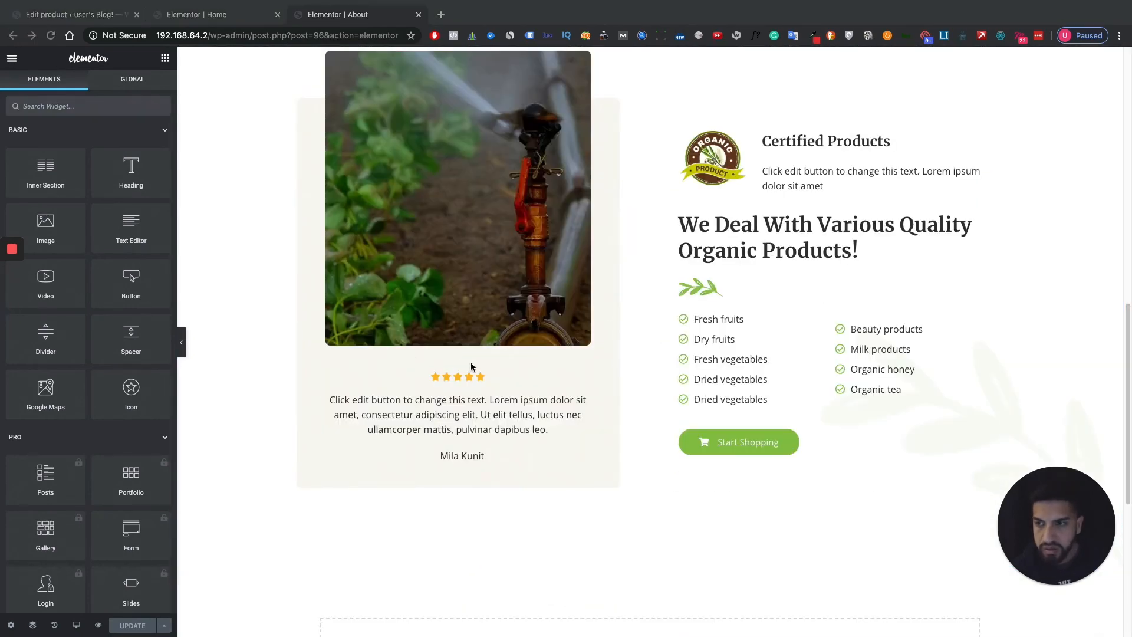
pyautogui.scroll(7, 579, 380)
pyautogui.scroll(5, 579, 379)
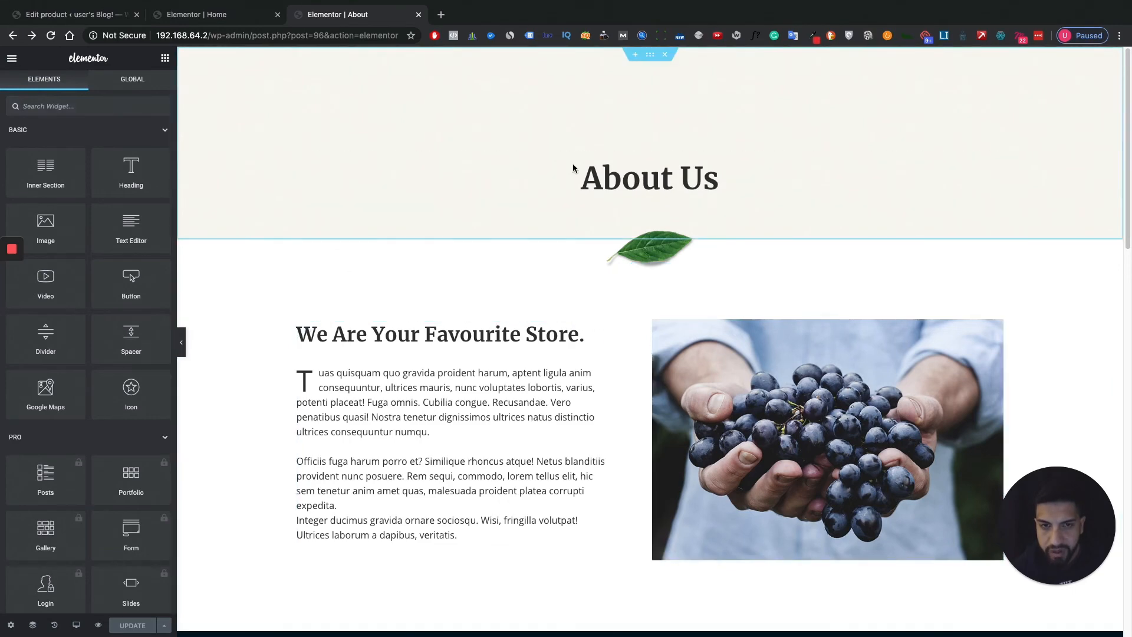
pyautogui.scroll(-2, 611, 371)
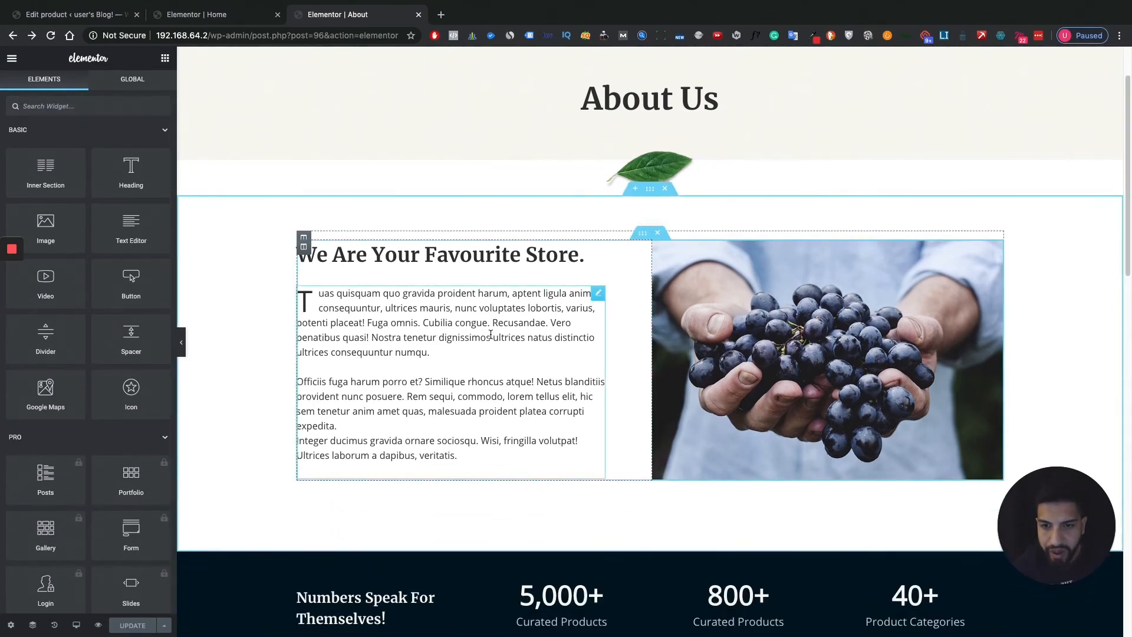
pyautogui.scroll(2, 610, 371)
pyautogui.scroll(-1, 692, 366)
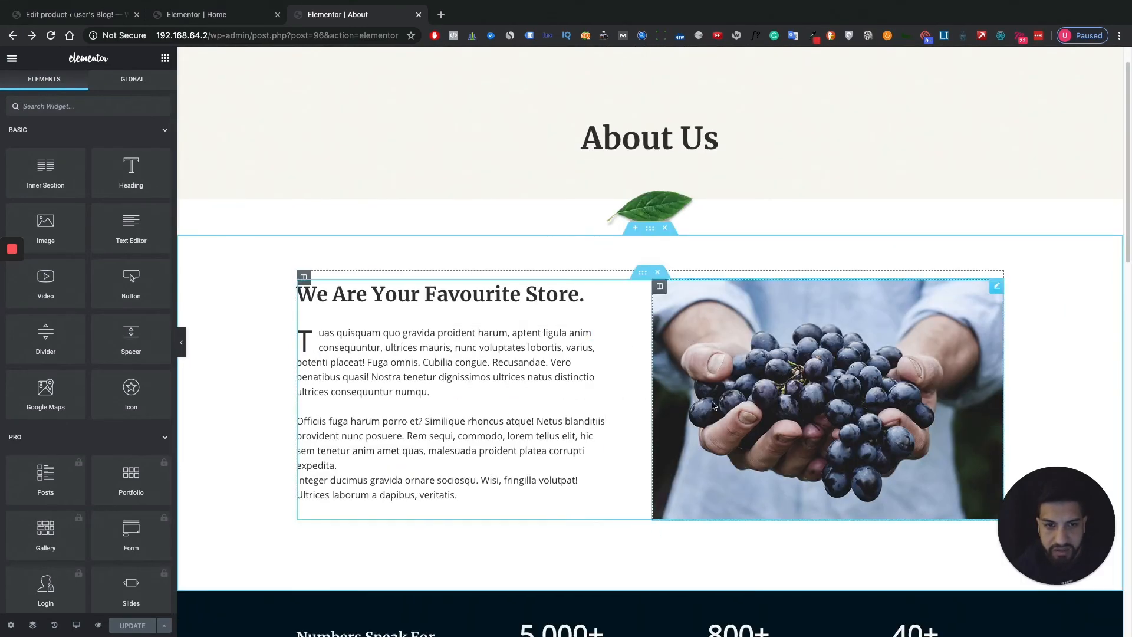
pyautogui.scroll(-2, 691, 366)
# Check the grape photo's image settings and try adding "vv" at the end of the intro paragraph beside it
pyautogui.click(520, 293)
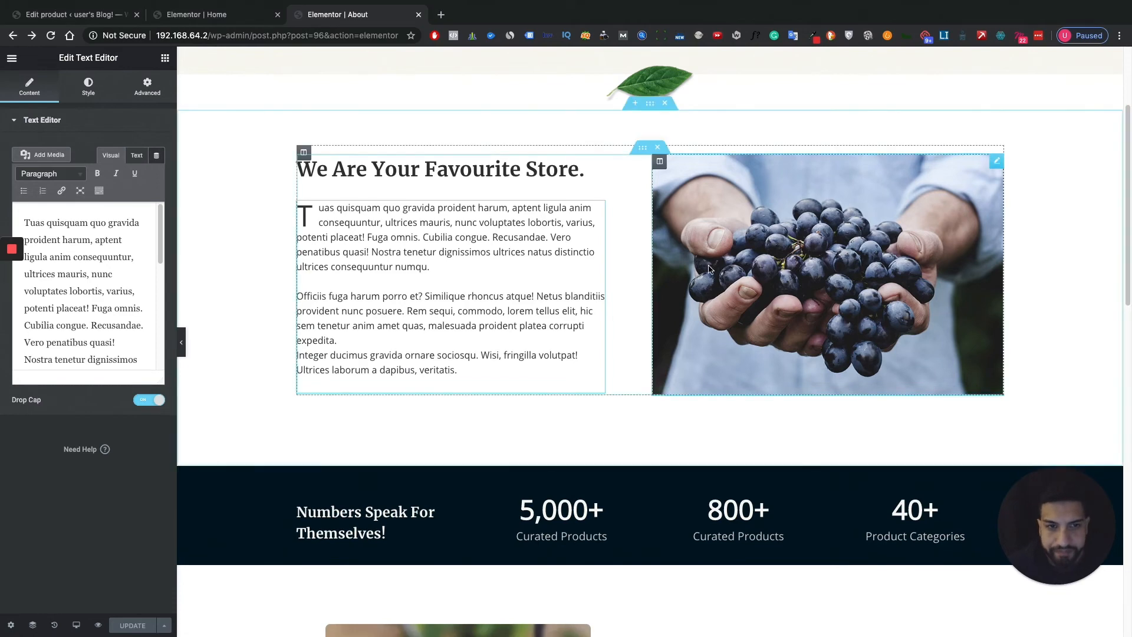
pyautogui.click(808, 254)
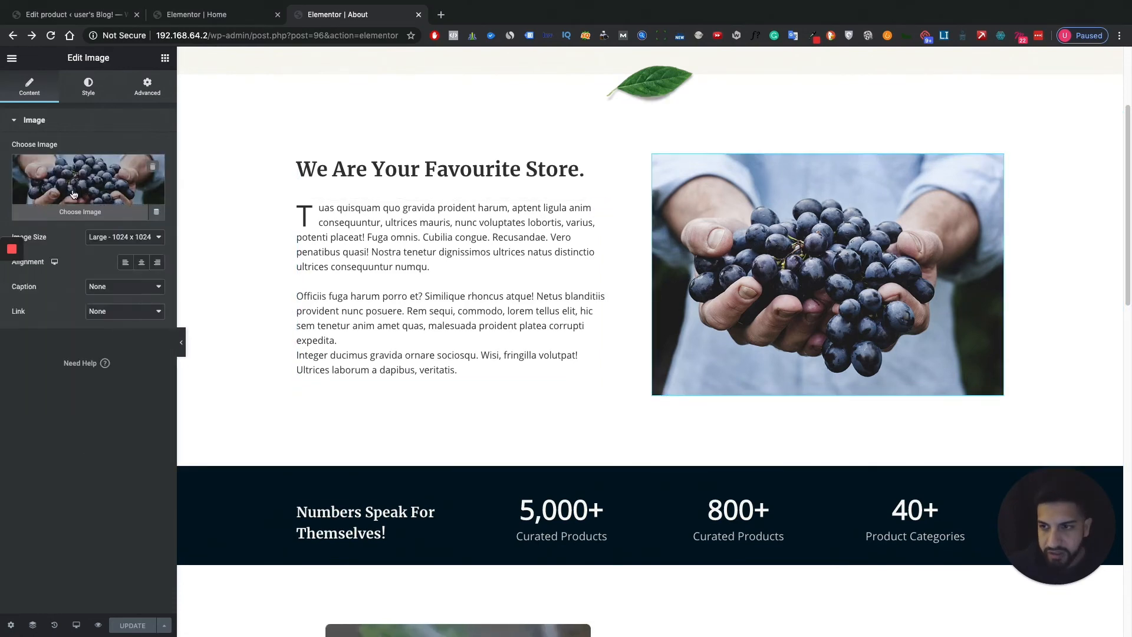
pyautogui.click(461, 353)
pyautogui.click(464, 372)
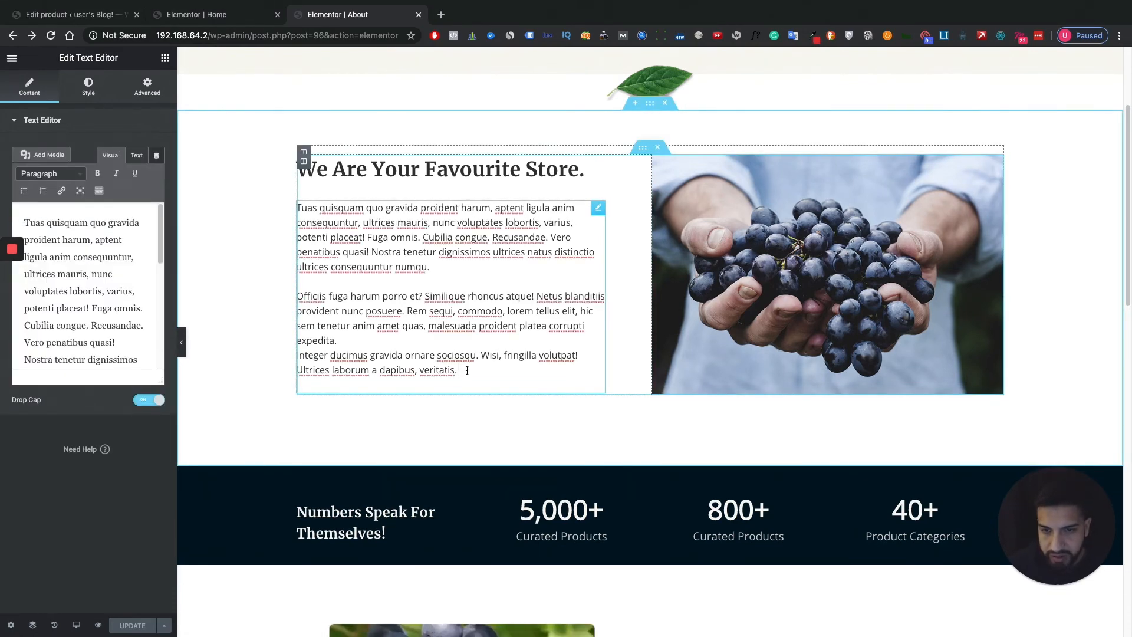
pyautogui.write('vv')
# Select the "We Are Your Favourite Store." heading and set its typography size to 30 px
pyautogui.click(492, 177)
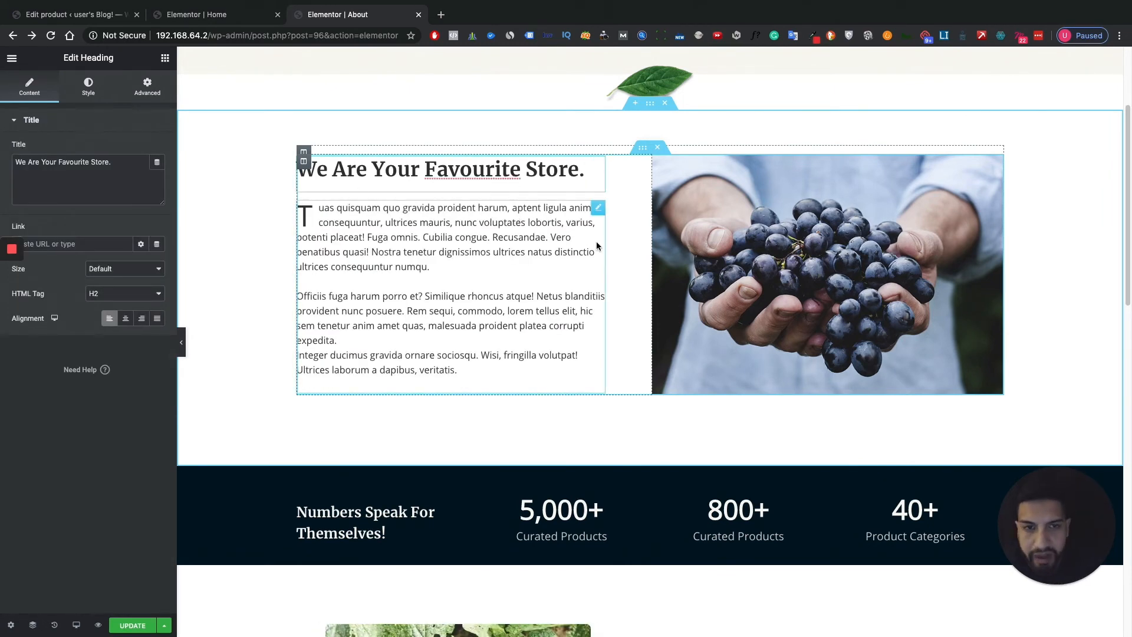
pyautogui.scroll(2, 518, 214)
pyautogui.scroll(-2, 623, 254)
pyautogui.scroll(-2, 625, 259)
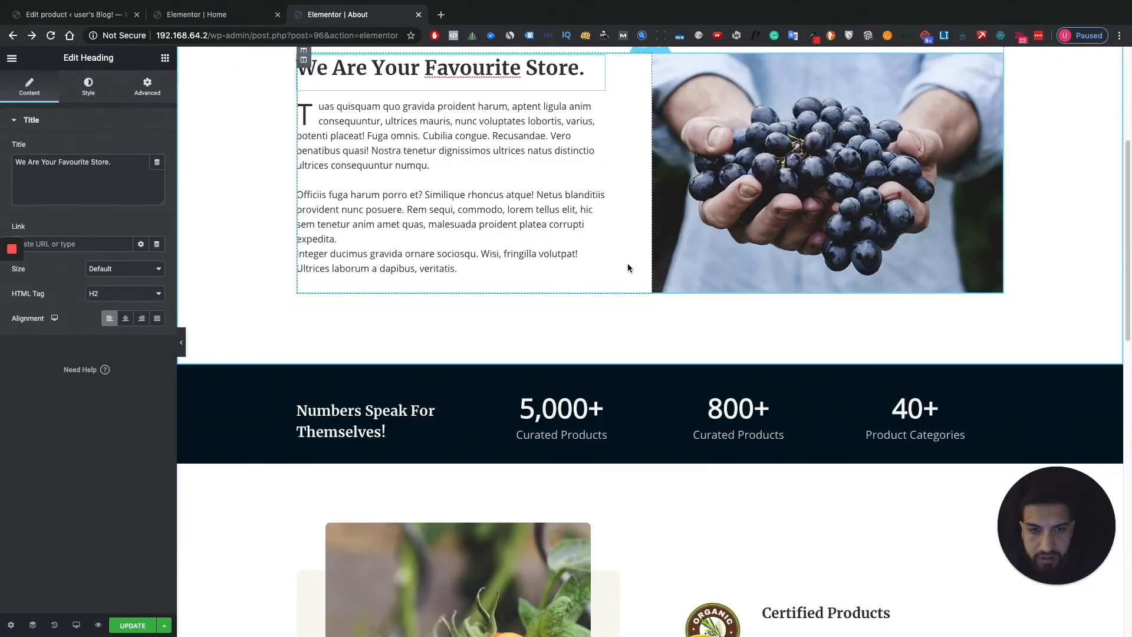
pyautogui.scroll(4, 612, 256)
pyautogui.scroll(-1, 577, 279)
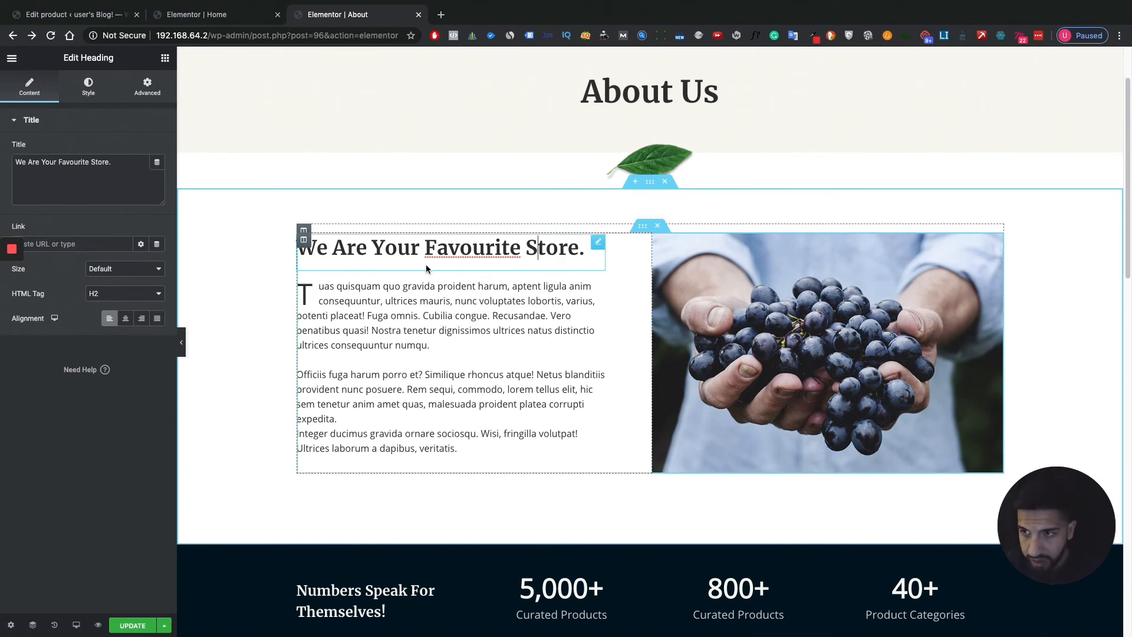
pyautogui.click(88, 87)
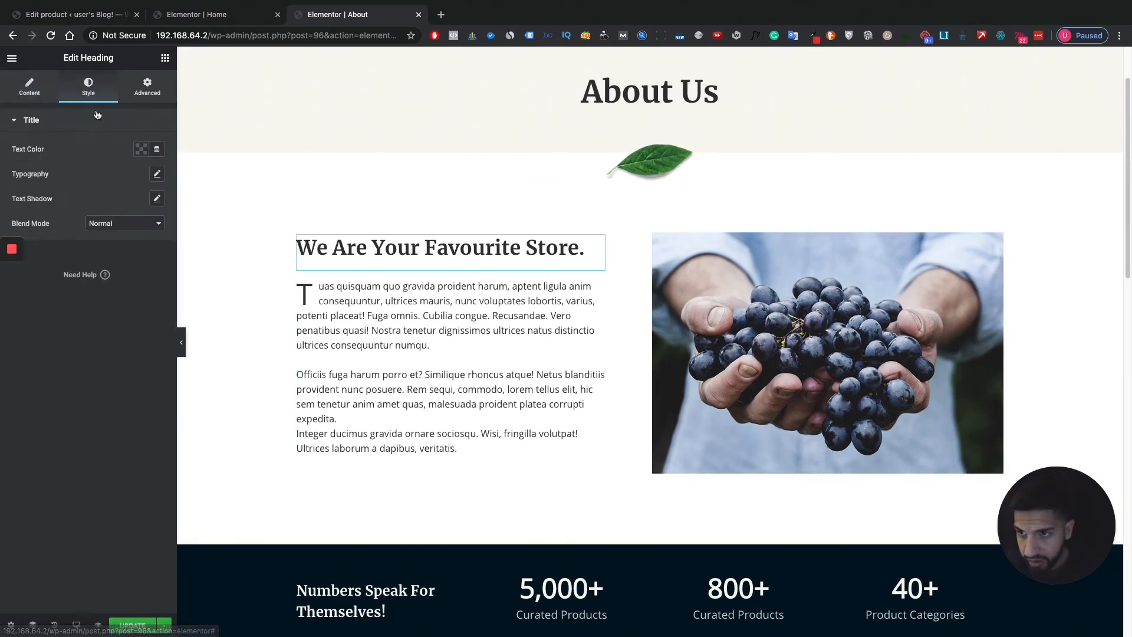
pyautogui.click(158, 174)
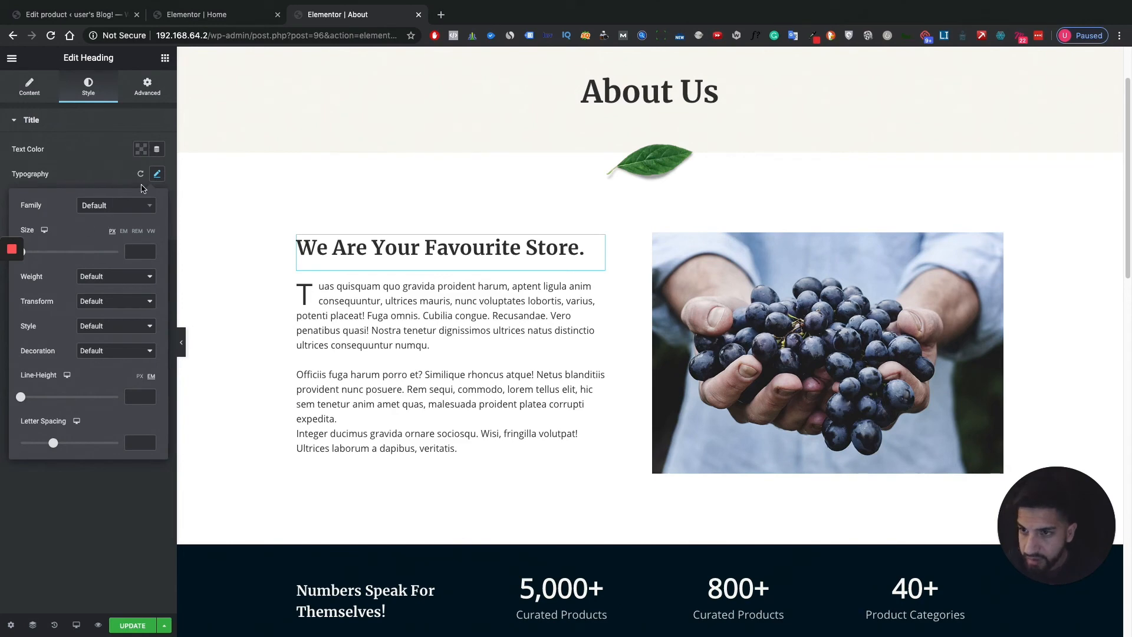
pyautogui.click(31, 253)
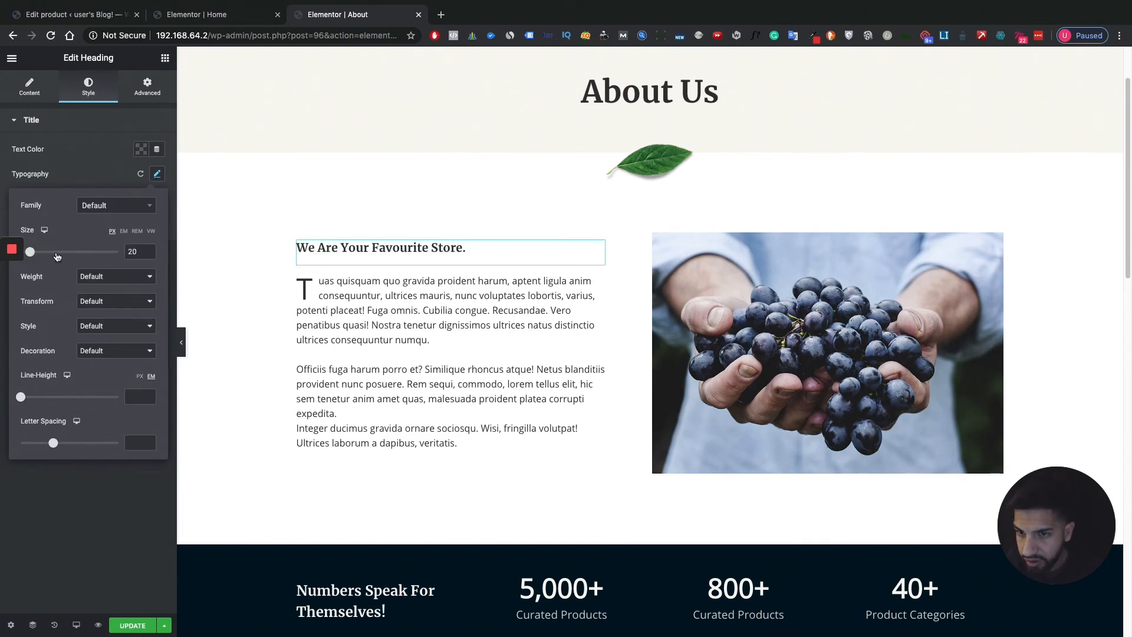
pyautogui.moveTo(31, 252)
pyautogui.mouseDown()
pyautogui.moveTo(58, 252)
pyautogui.moveTo(35, 252)
pyautogui.mouseUp()
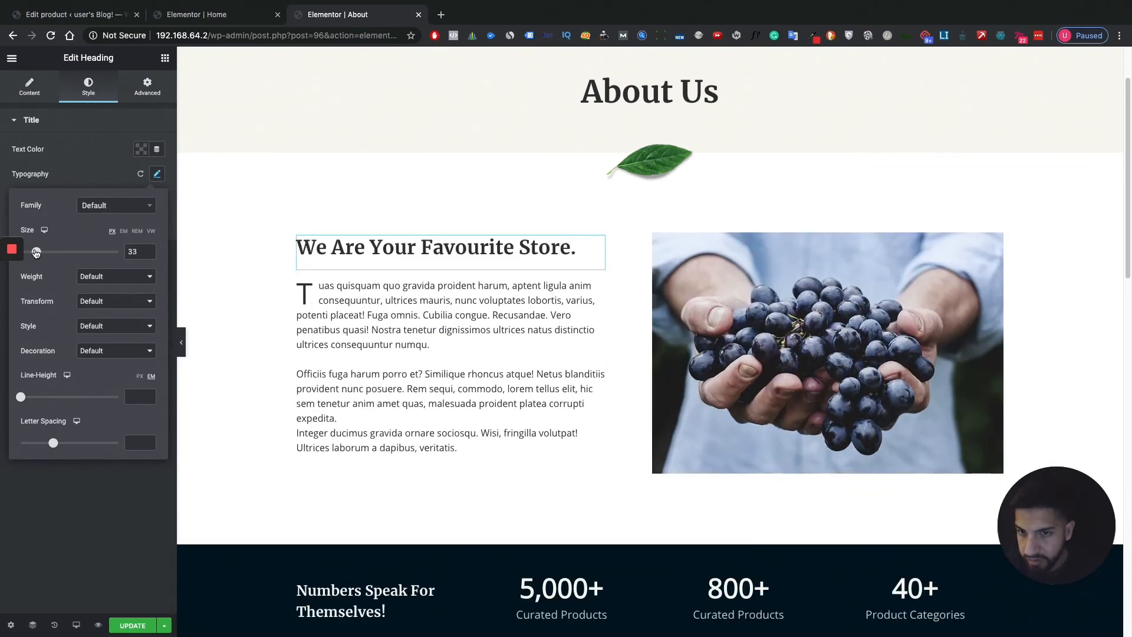
# Try font weight 800 on the heading, change it to 200, and set the font size to 31 px
pyautogui.click(105, 277)
pyautogui.click(102, 256)
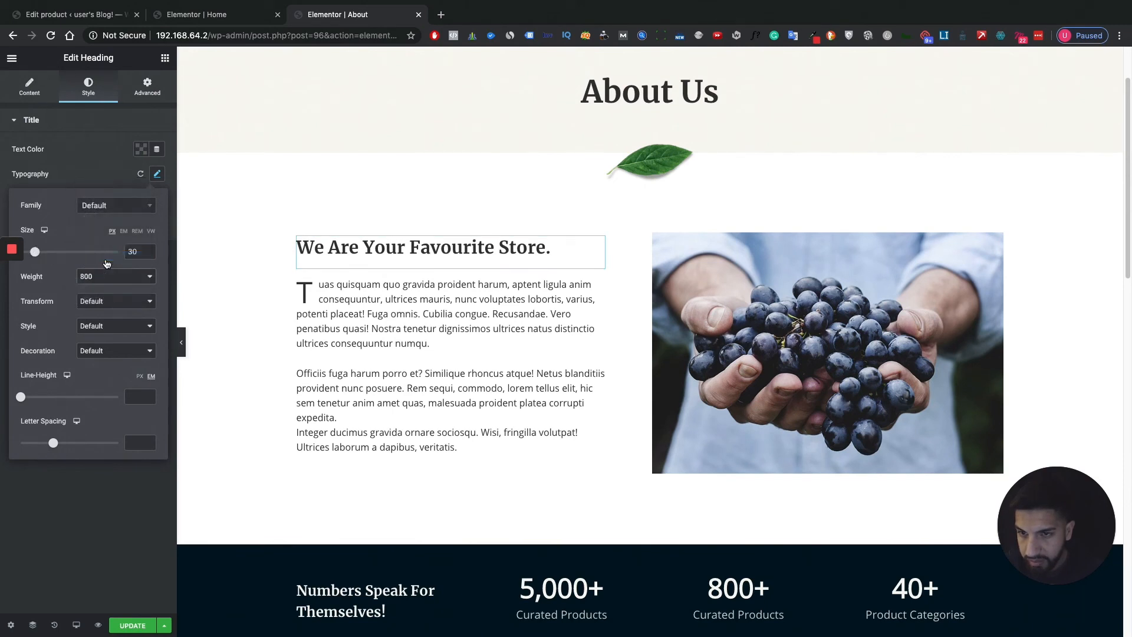
pyautogui.click(85, 275)
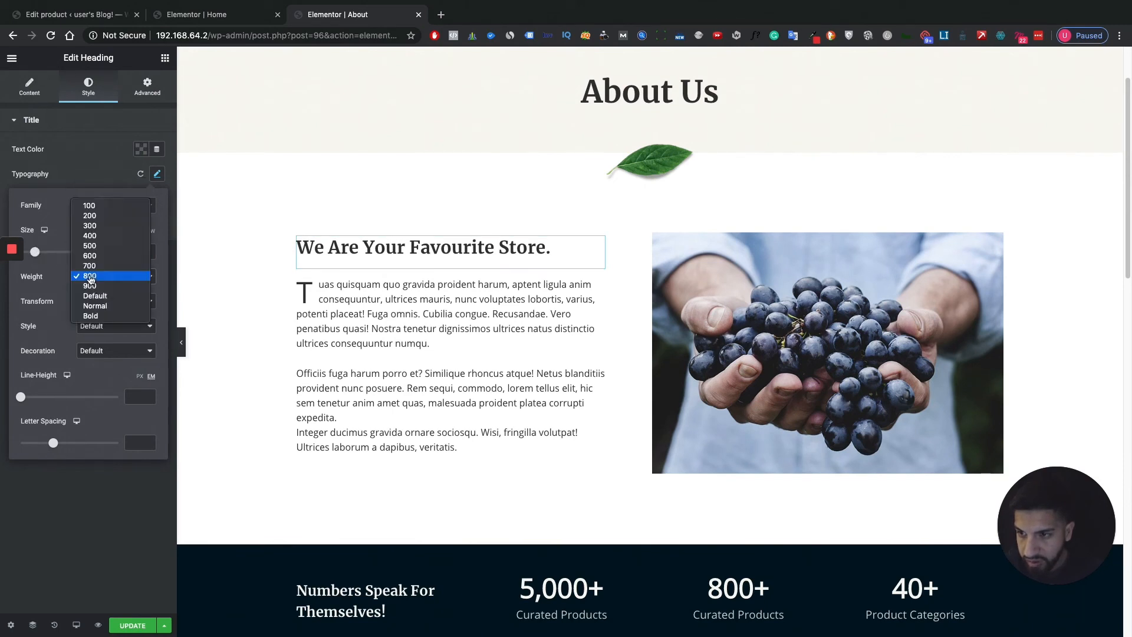
pyautogui.click(97, 217)
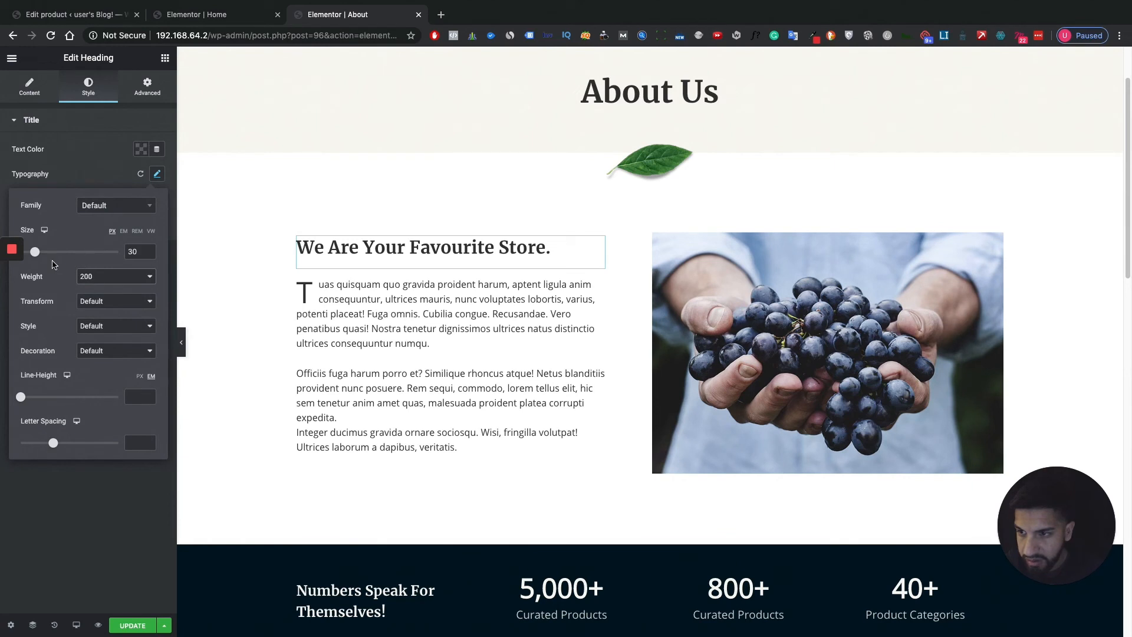
pyautogui.moveTo(36, 252); pyautogui.dragTo(36, 252)
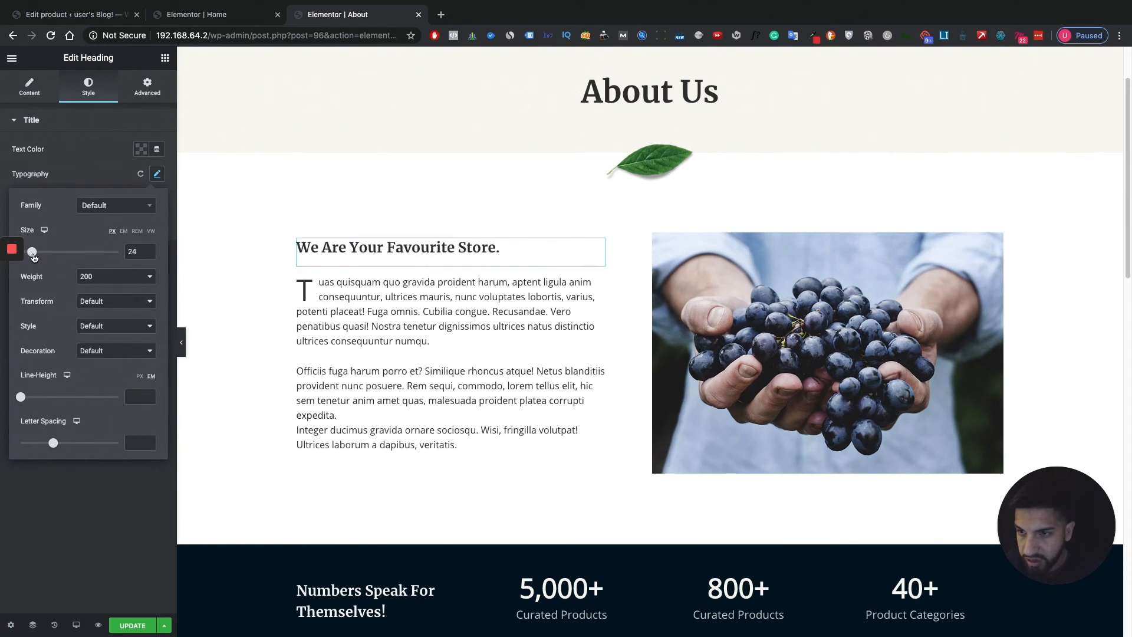
# Change the heading's font family to Arial, try weight 800, and set the weight back to 200
pyautogui.click(118, 210)
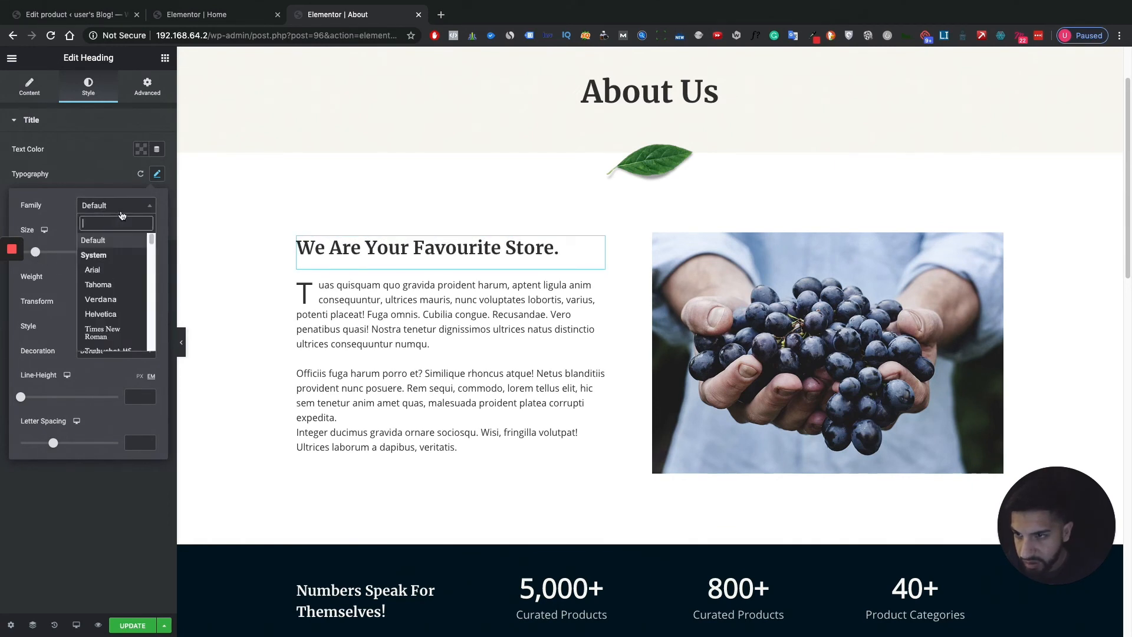
pyautogui.click(109, 270)
pyautogui.click(90, 276)
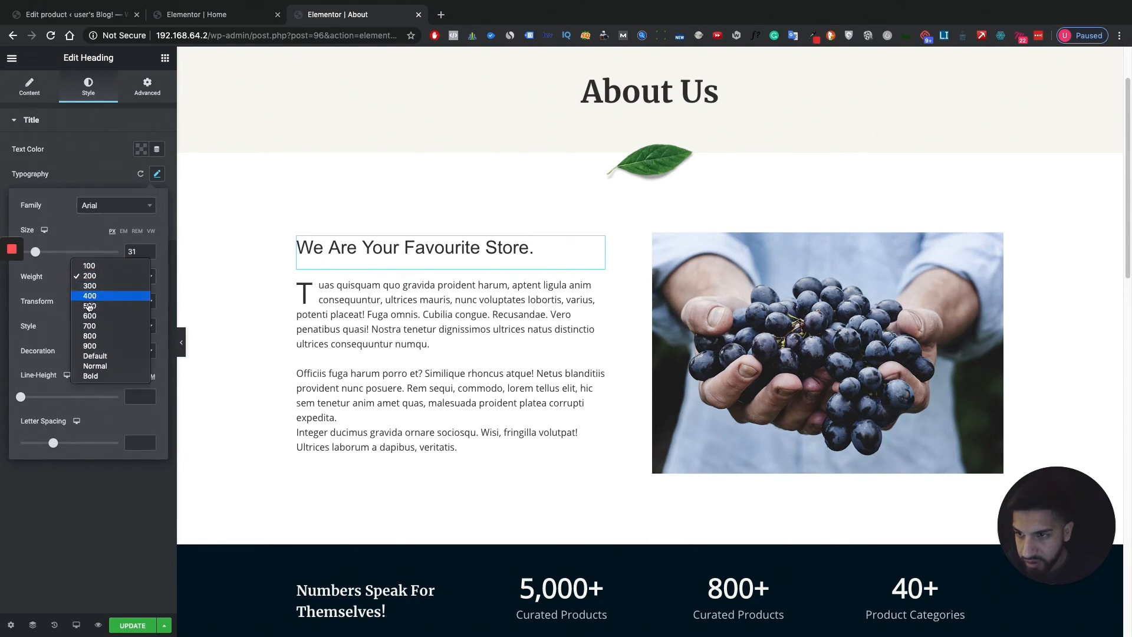
pyautogui.click(103, 337)
pyautogui.click(106, 281)
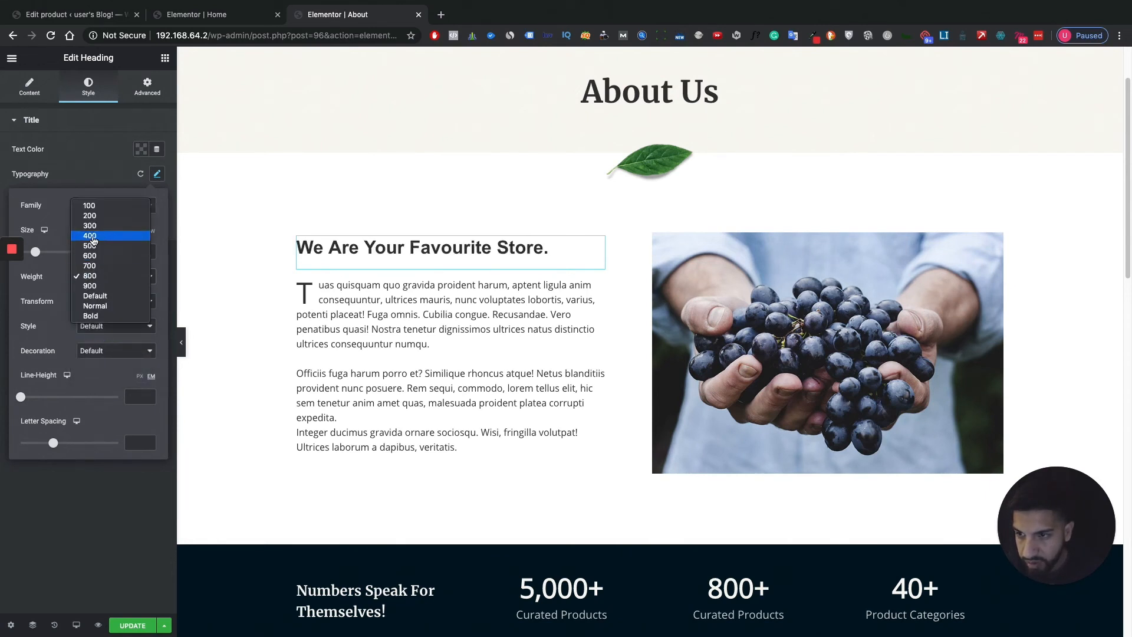
pyautogui.click(97, 221)
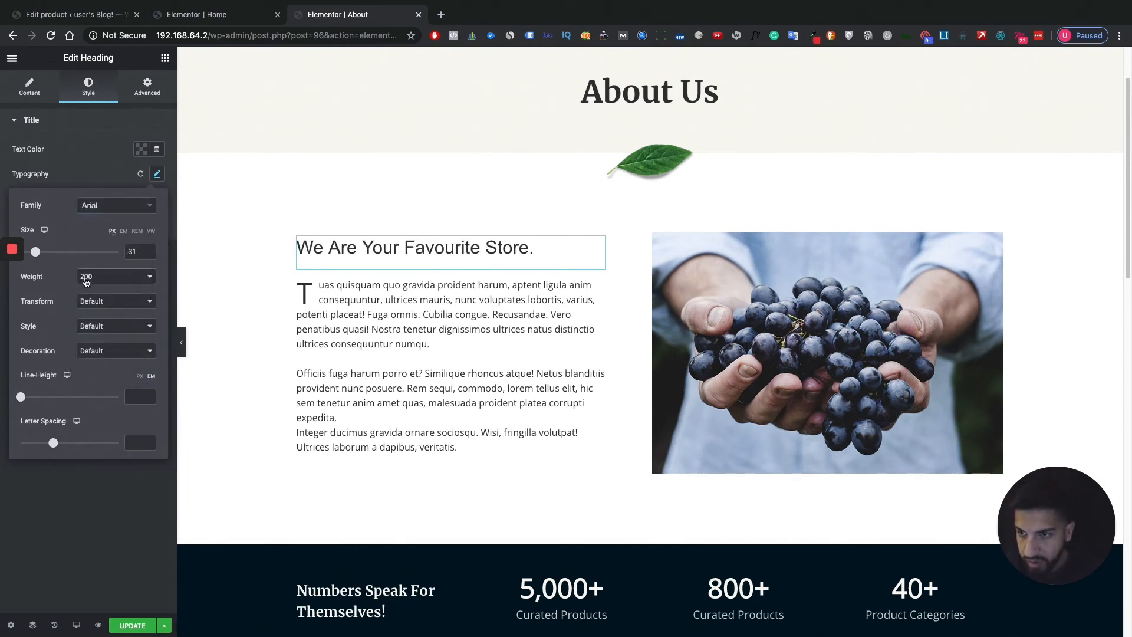
pyautogui.click(88, 211)
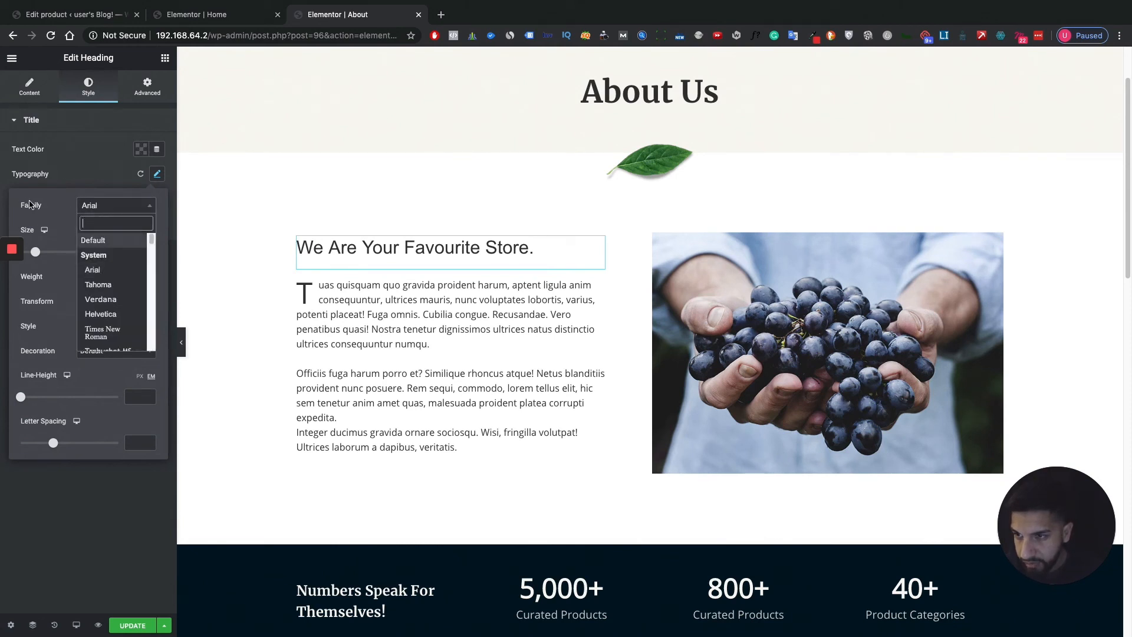
pyautogui.scroll(-10, 103, 257)
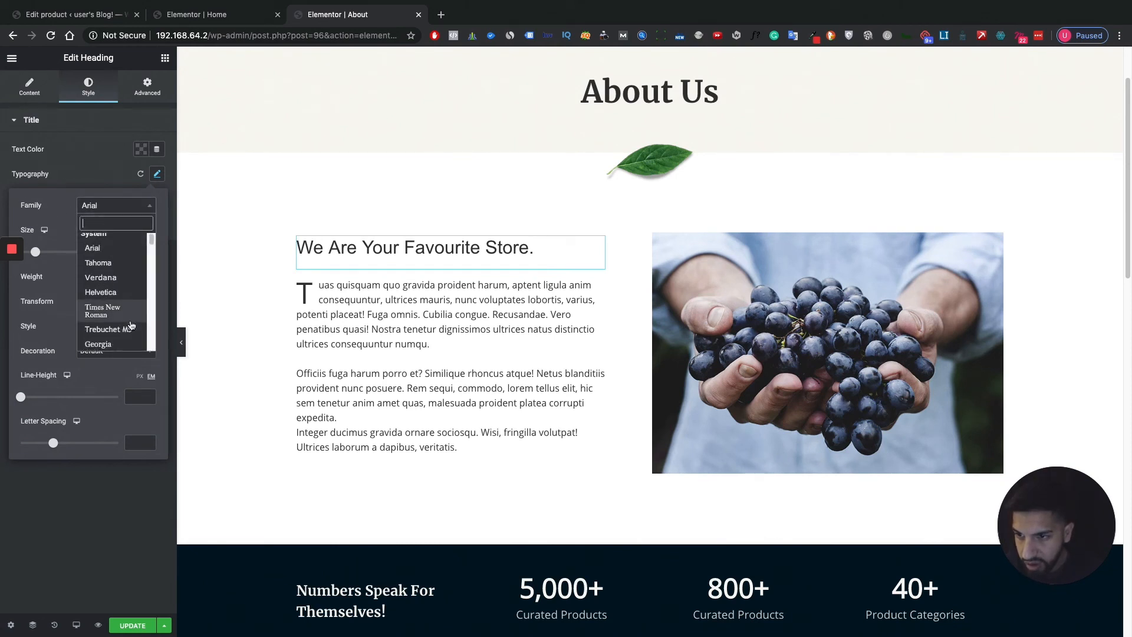
pyautogui.click(67, 224)
# Try the Uppercase text transform on the heading and set it to Capitalize
pyautogui.click(104, 301)
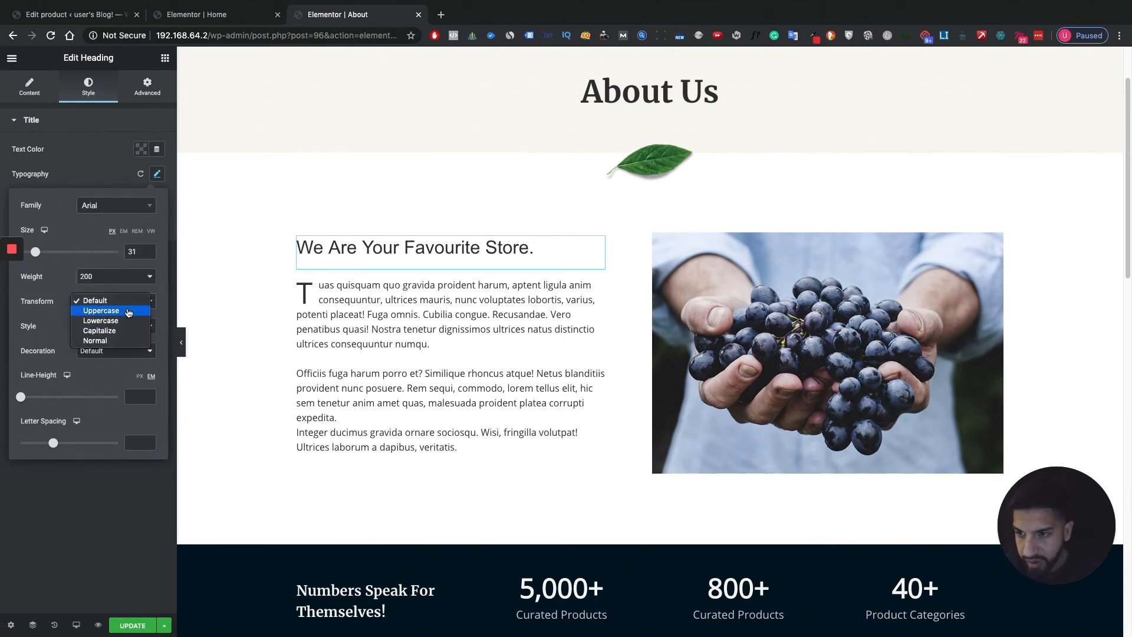
pyautogui.click(129, 311)
pyautogui.click(111, 302)
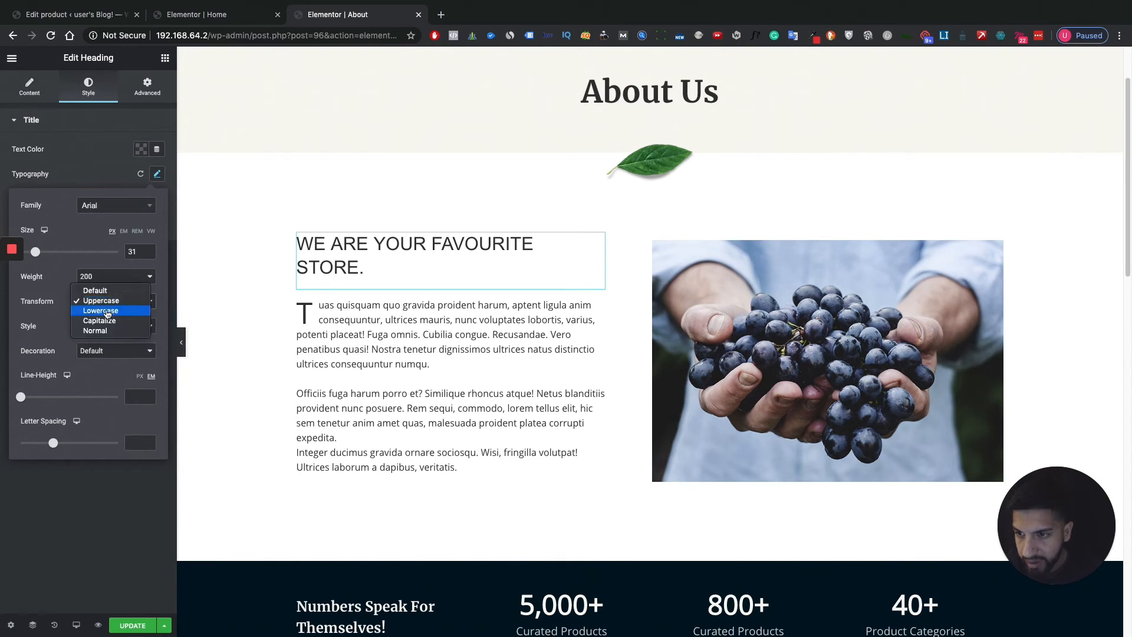
pyautogui.click(109, 321)
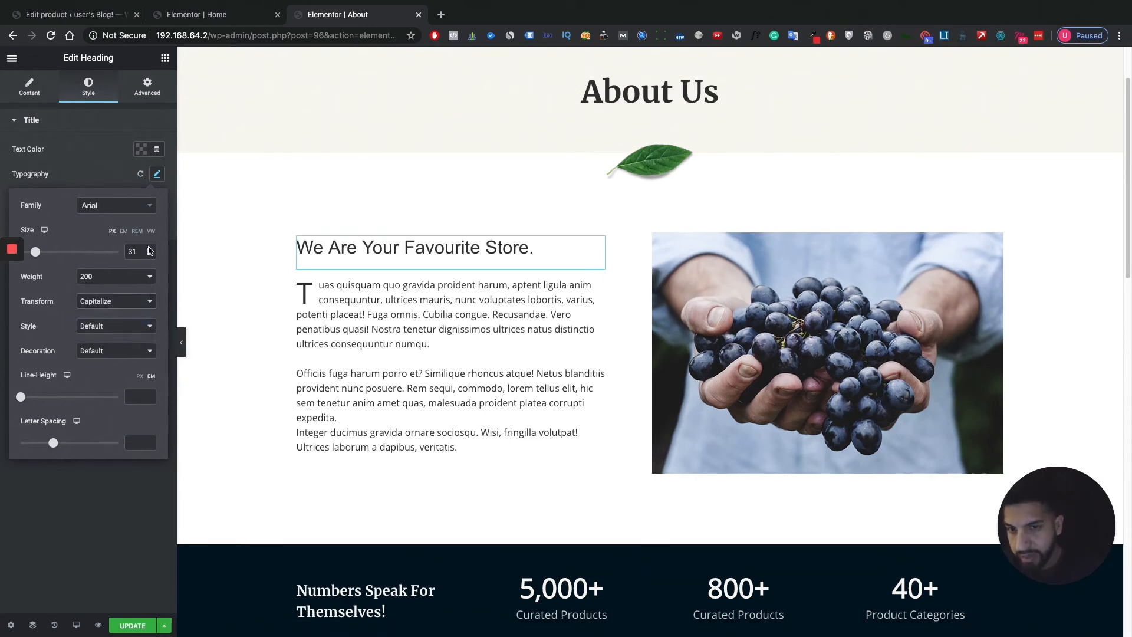
# Set the "We Are Your Favourite Store." heading's font weight to 700
pyautogui.click(104, 281)
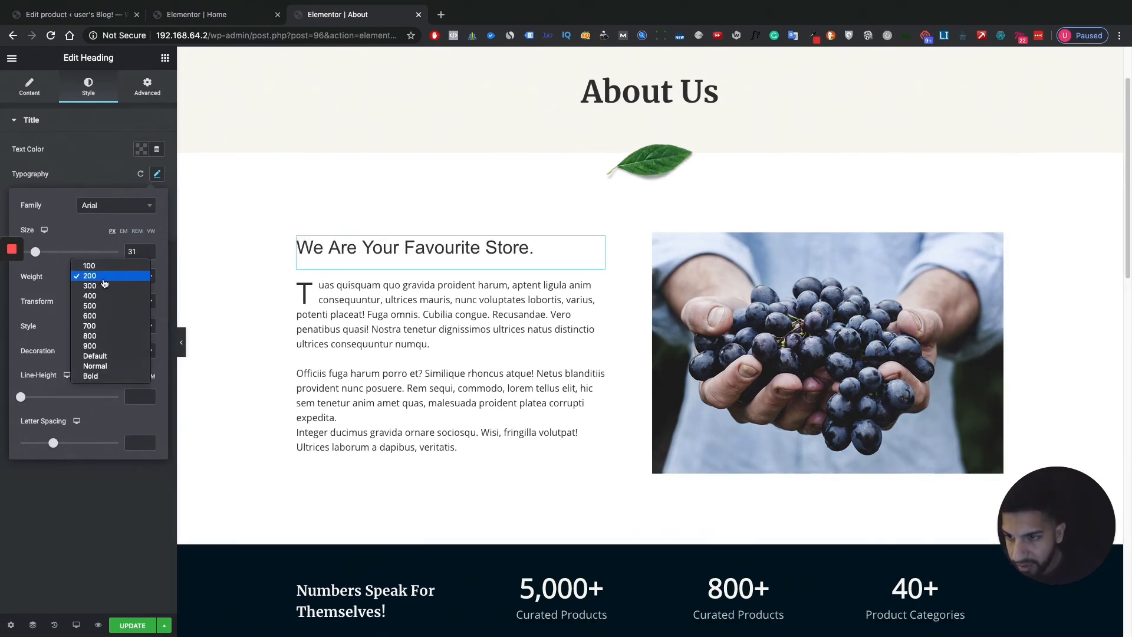
pyautogui.click(100, 326)
pyautogui.scroll(-1, 455, 291)
pyautogui.scroll(-2, 456, 291)
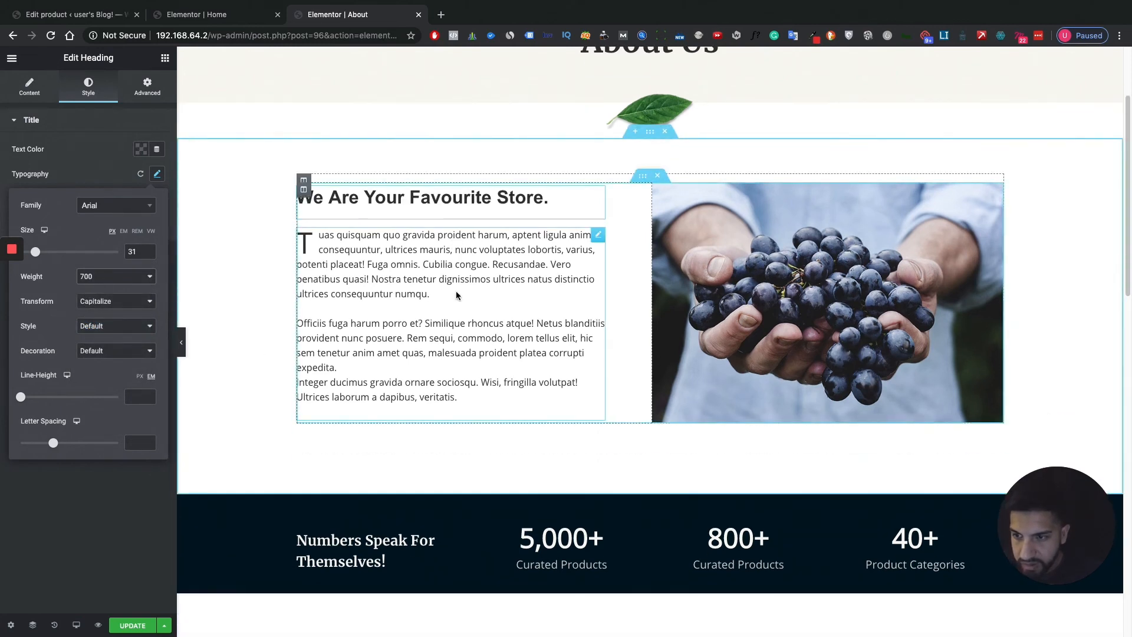
pyautogui.scroll(1, 411, 375)
pyautogui.scroll(1, 411, 375)
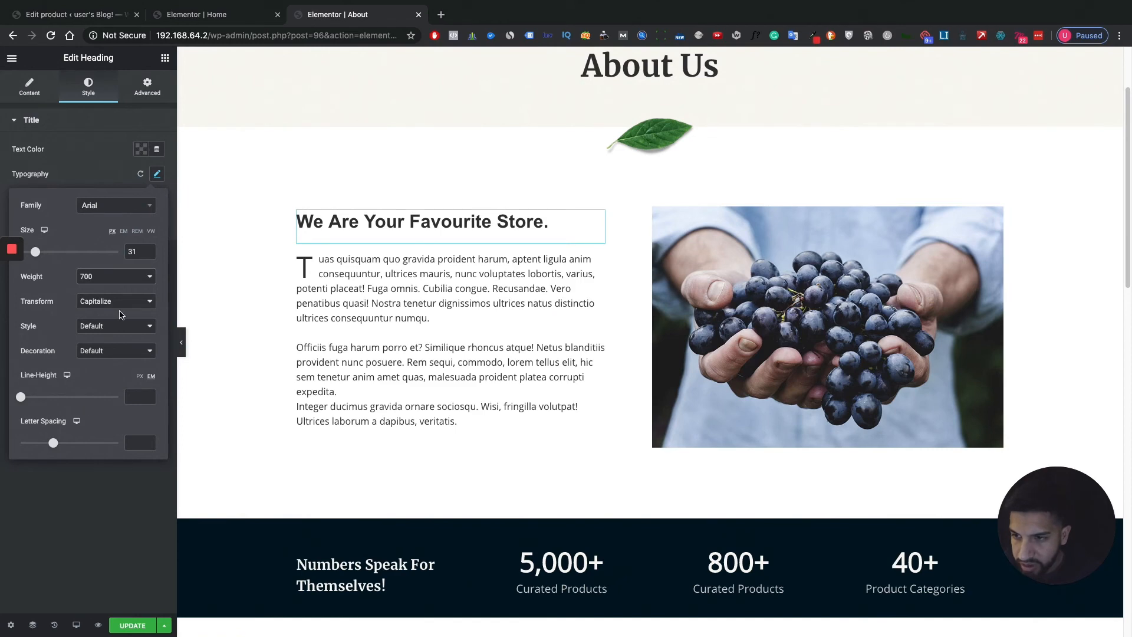
# Open the 5,000+ counter's content settings and its title for inline editing
pyautogui.scroll(-5, 604, 364)
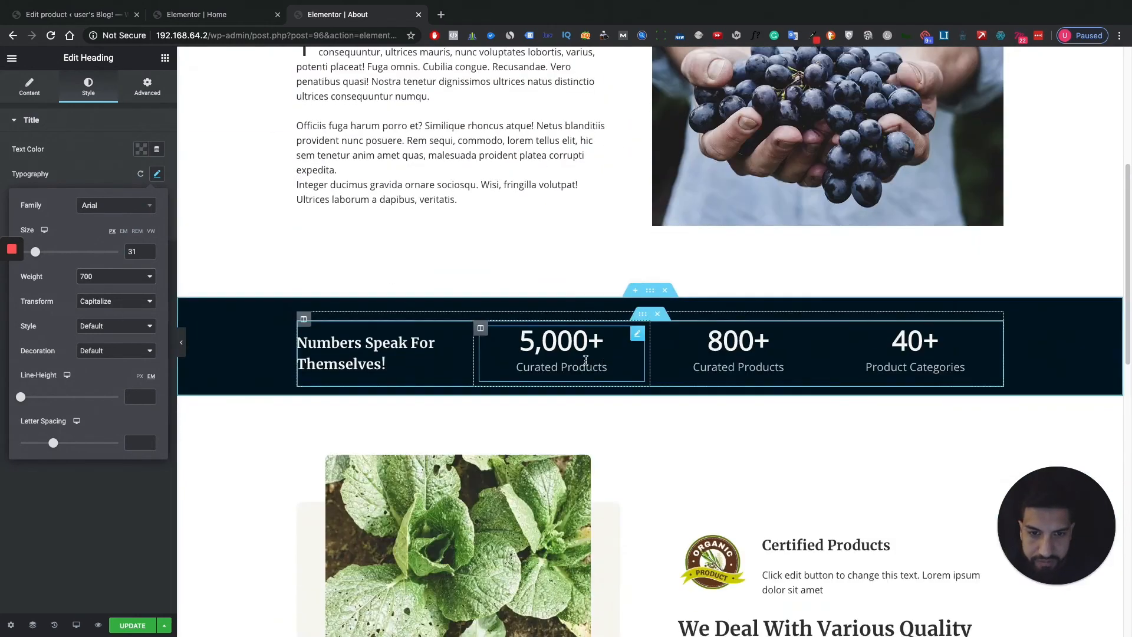
pyautogui.click(522, 340)
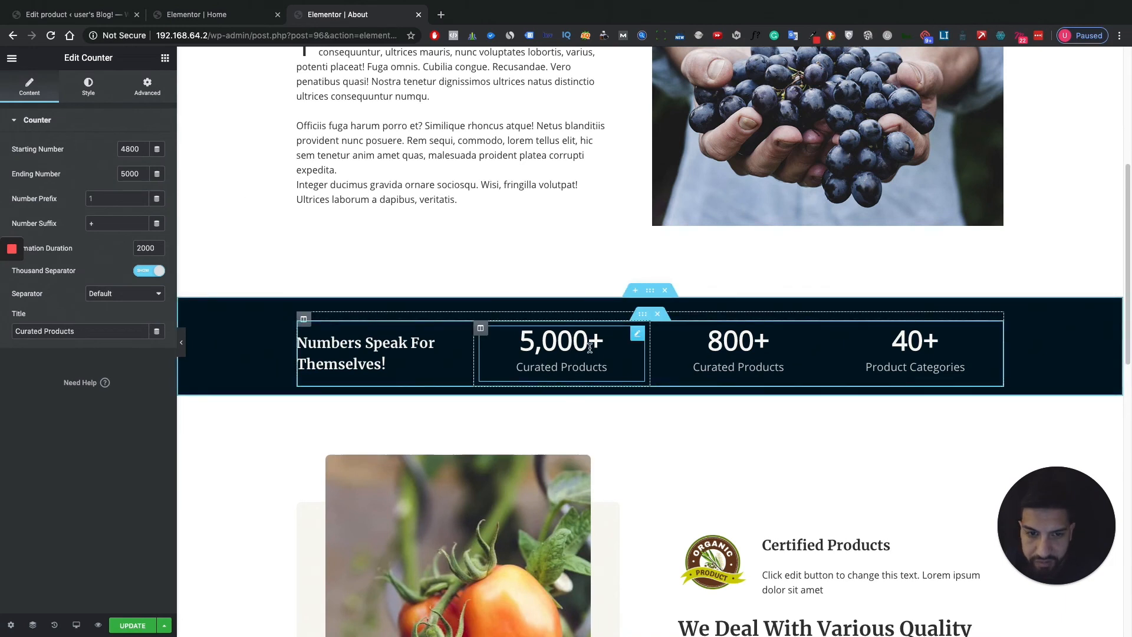
pyautogui.click(571, 362)
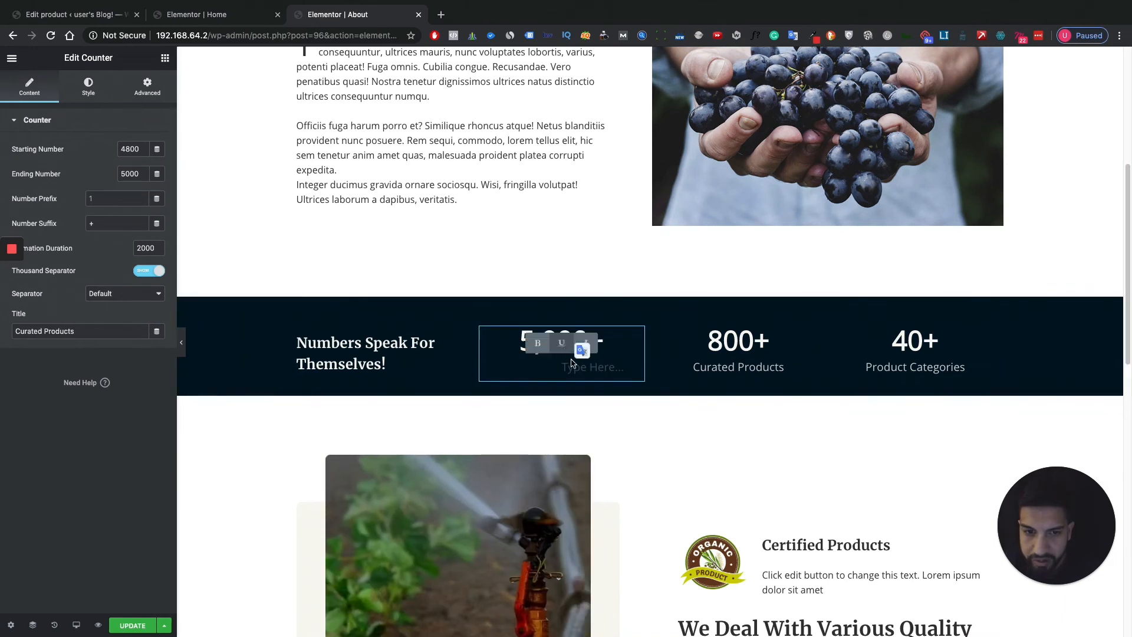
pyautogui.click(641, 421)
pyautogui.click(568, 362)
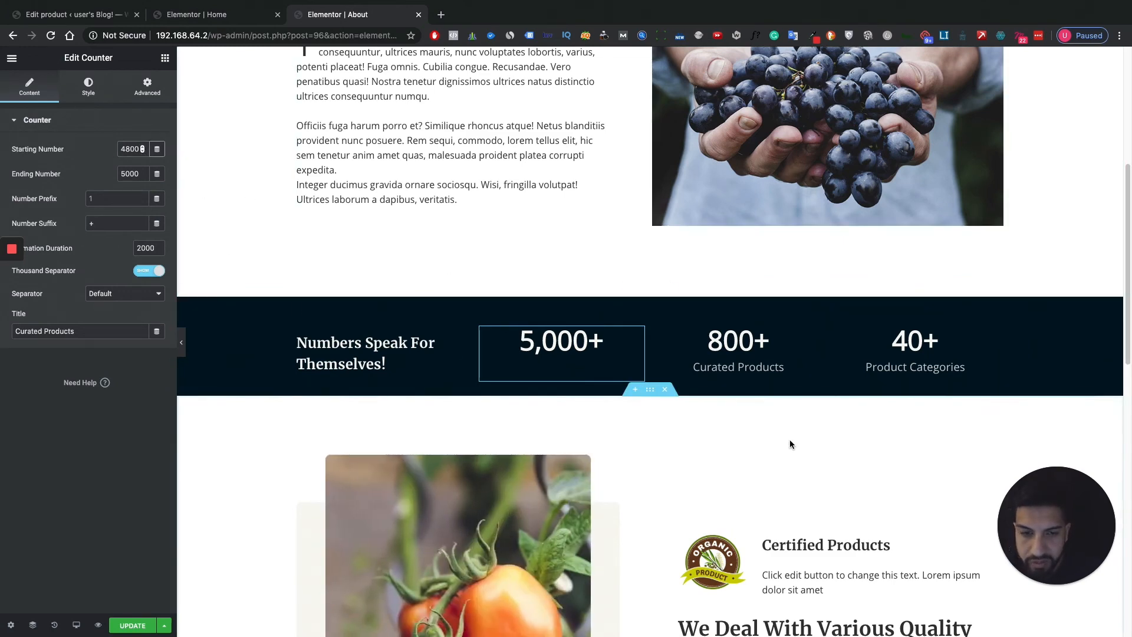
# Set the ending number of the 800+ Curated Products counter to 803
pyautogui.scroll(-3, 787, 439)
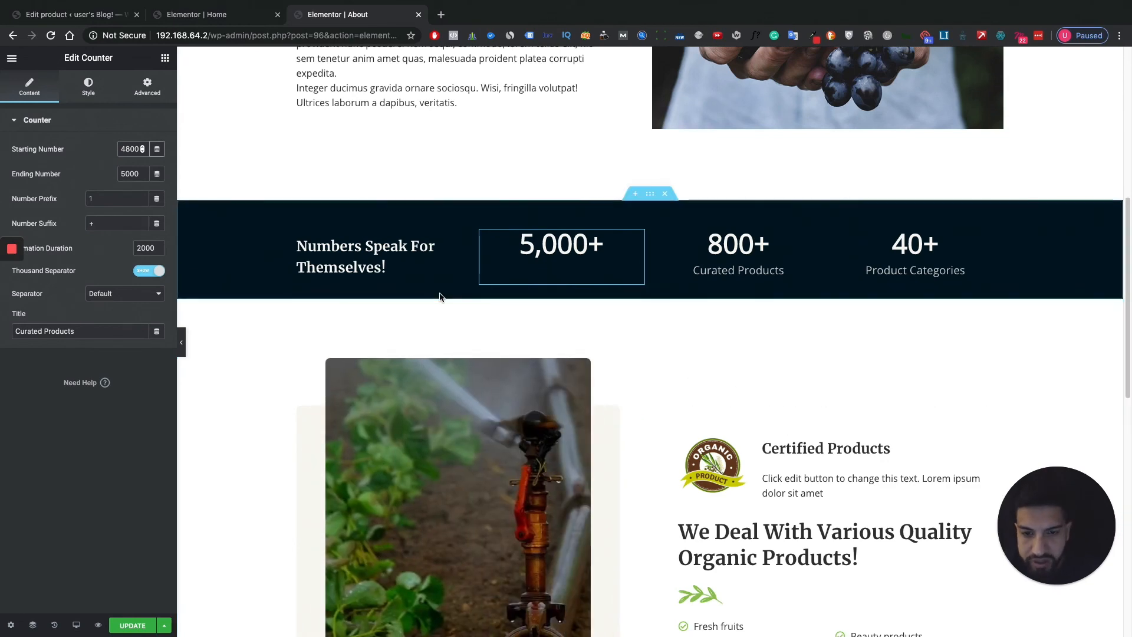
pyautogui.scroll(-3, 643, 352)
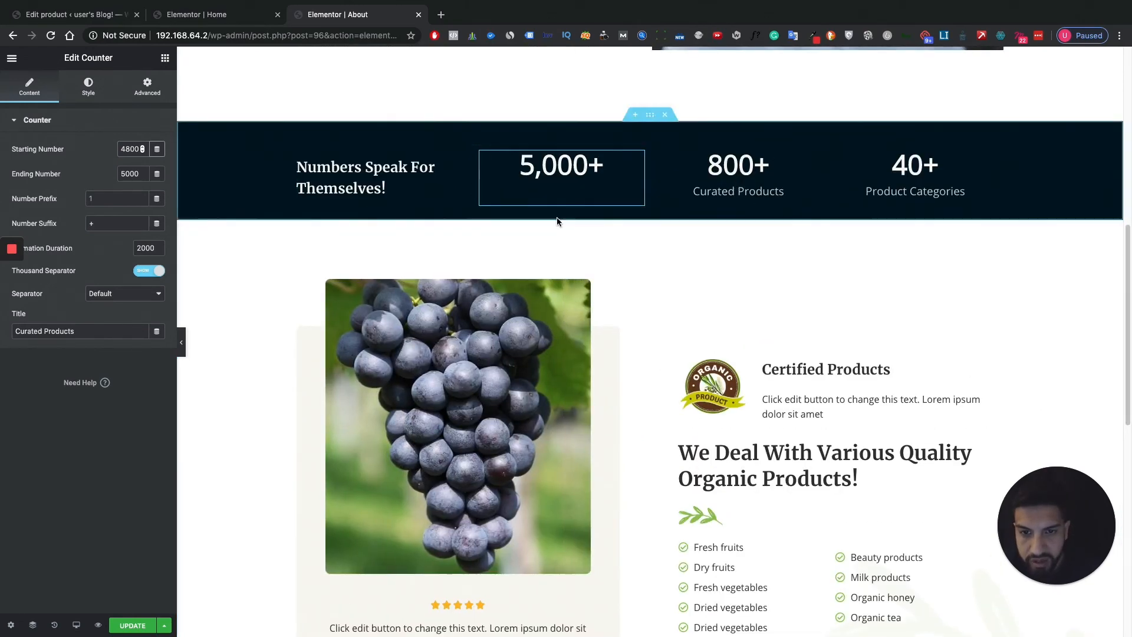
pyautogui.click(737, 174)
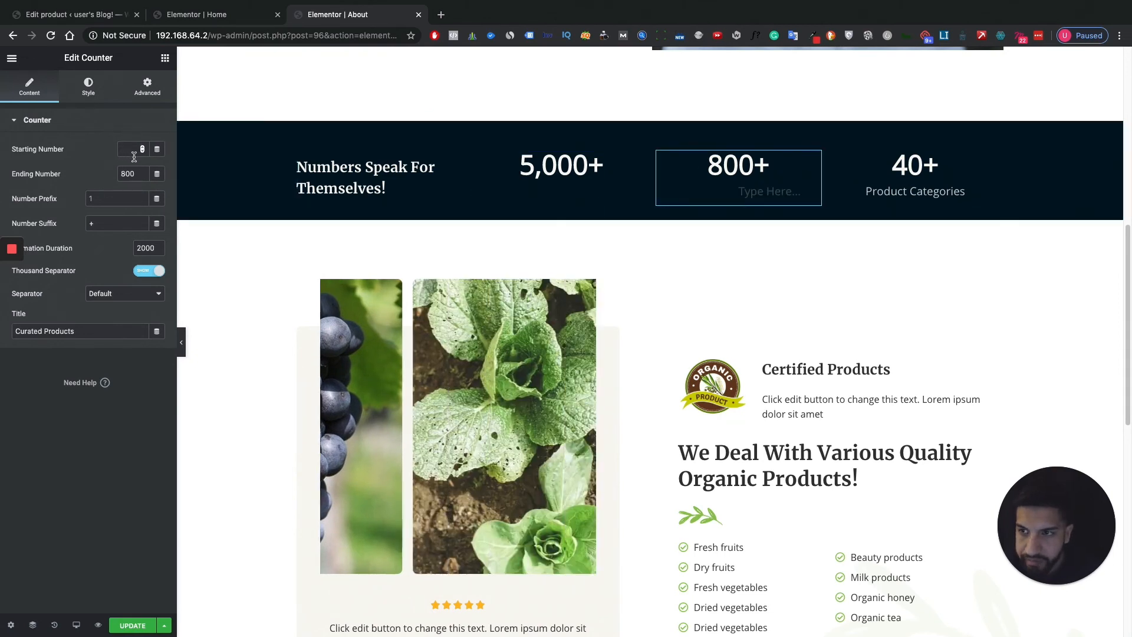
pyautogui.click(142, 171)
pyautogui.click(142, 172)
pyautogui.click(142, 171)
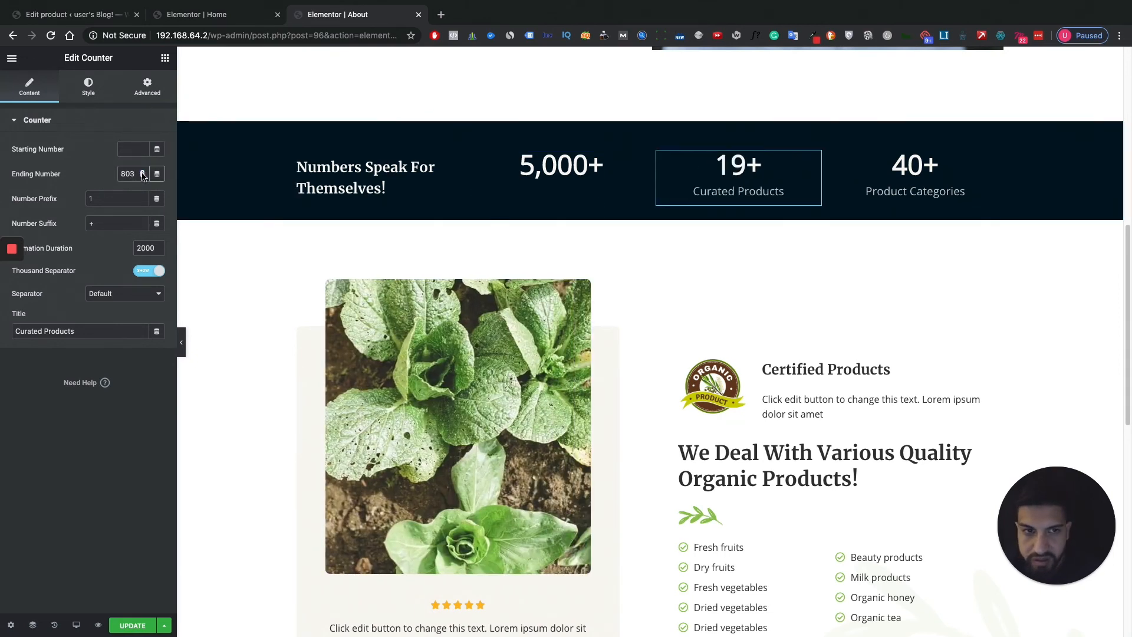
pyautogui.click(395, 186)
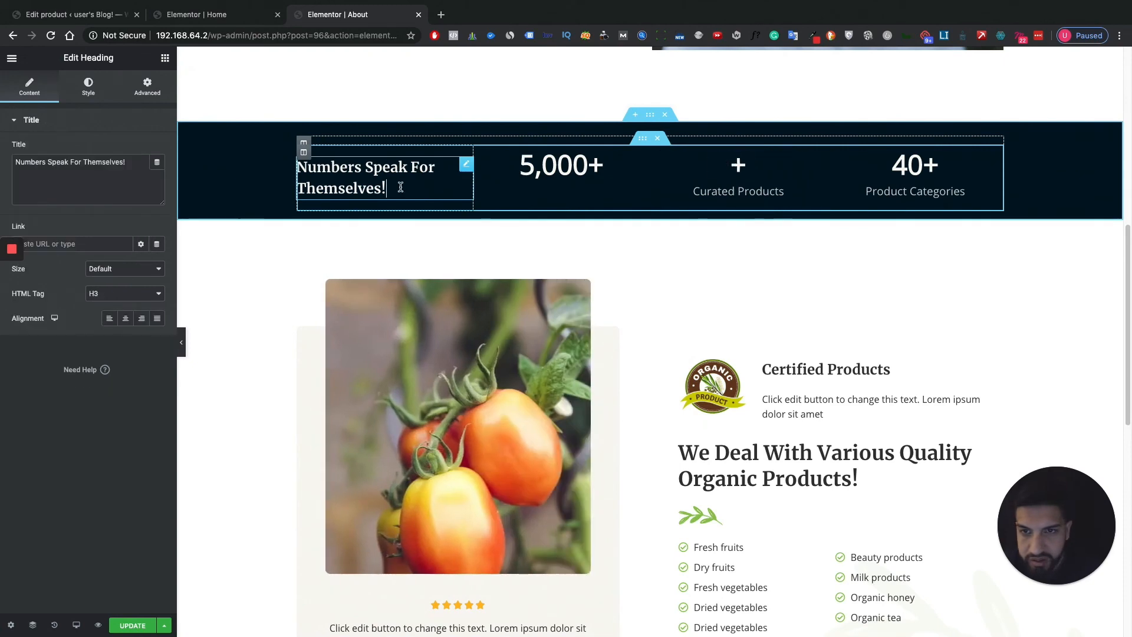
# Add the pumpkin-pulp-tin image from the media library to the image carousel's gallery and insert the updated gallery
pyautogui.scroll(-2, 620, 329)
pyautogui.click(582, 372)
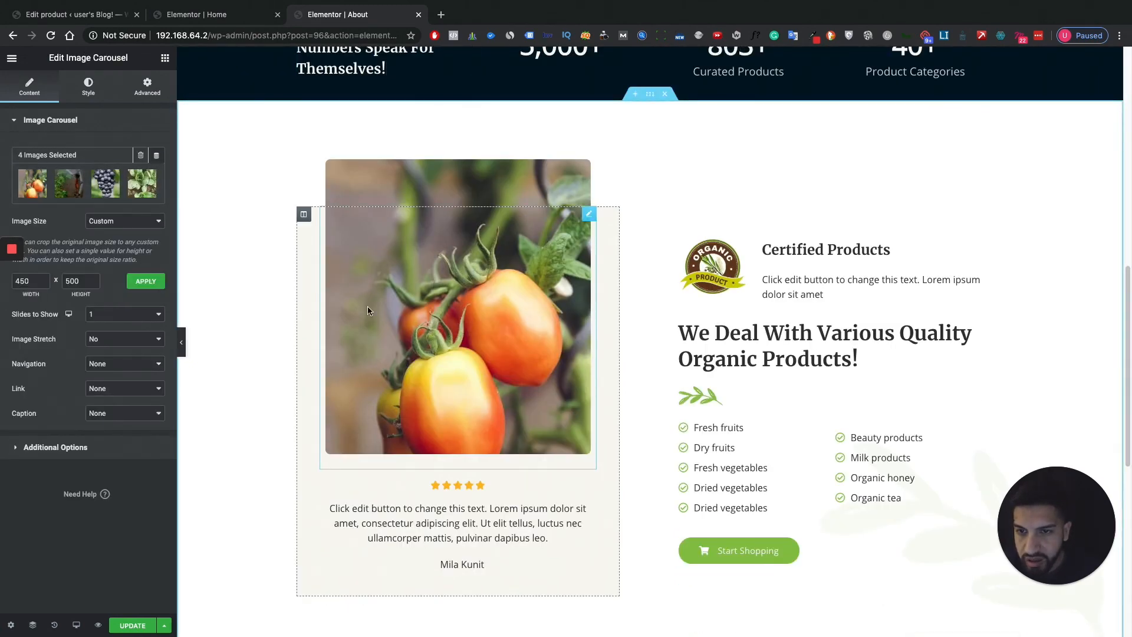
pyautogui.click(38, 182)
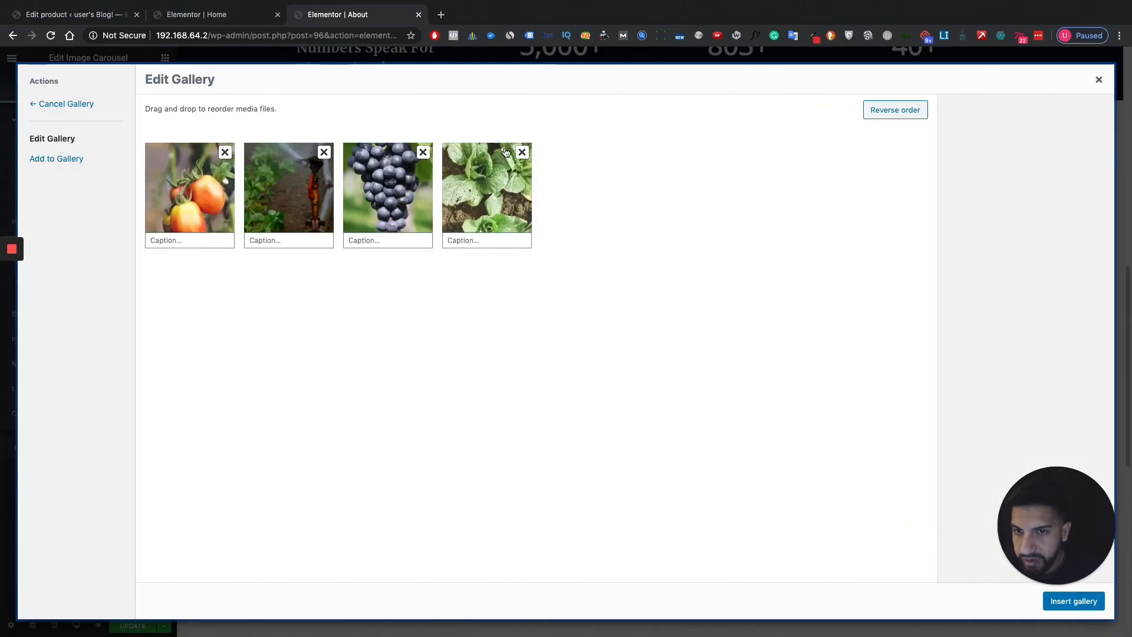
pyautogui.click(63, 159)
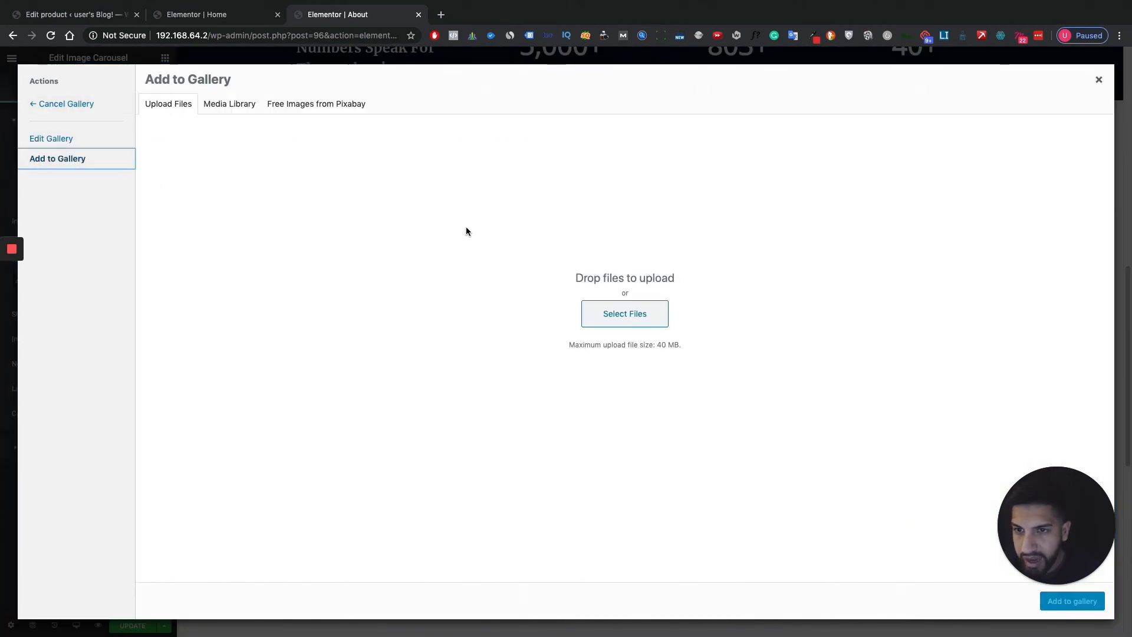
pyautogui.click(230, 109)
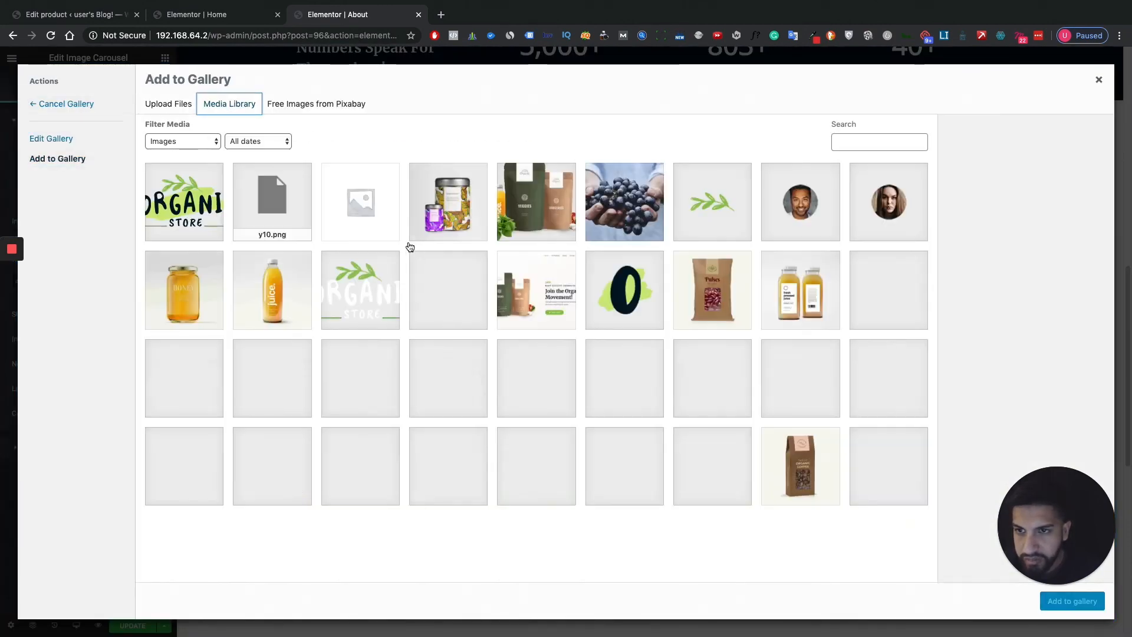
pyautogui.click(443, 203)
pyautogui.moveTo(1067, 570); pyautogui.dragTo(1076, 459)
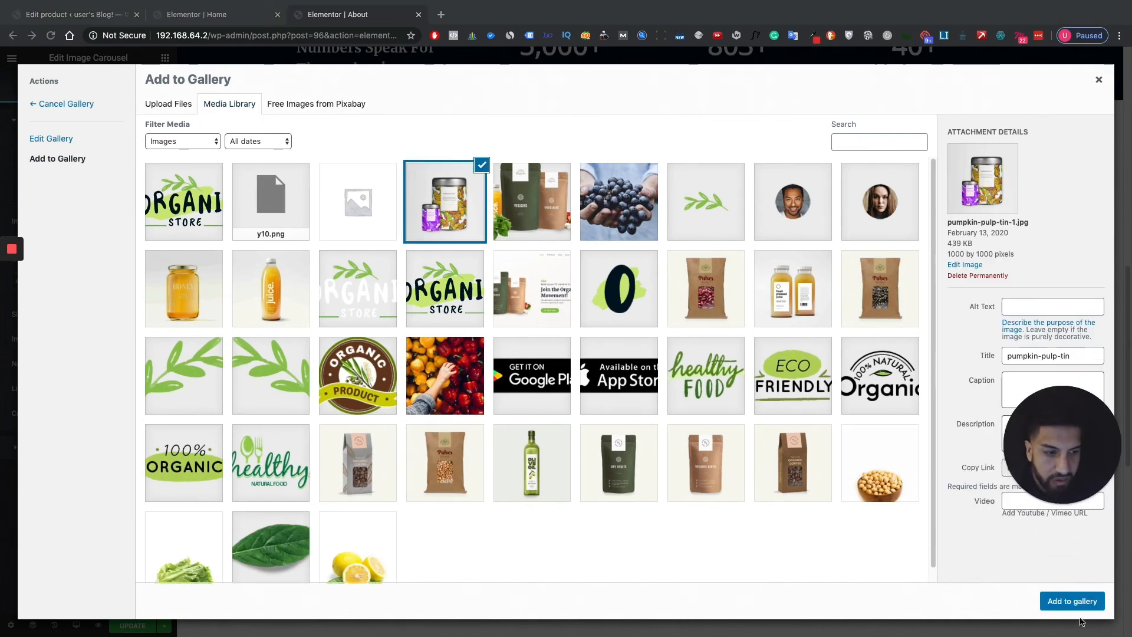
pyautogui.click(1061, 601)
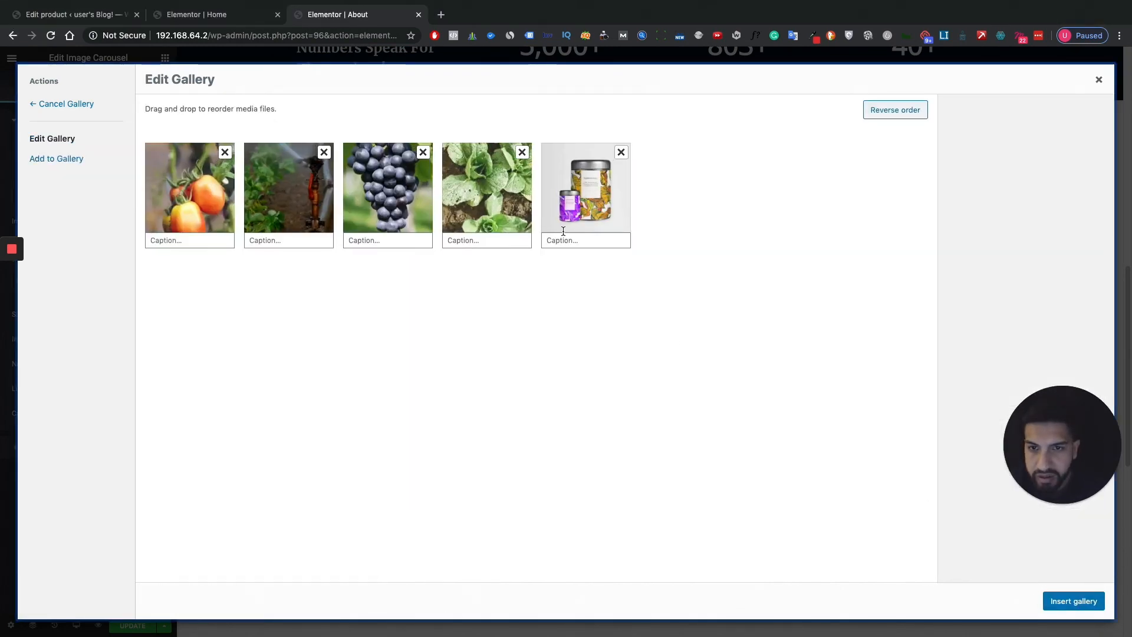
pyautogui.click(1073, 600)
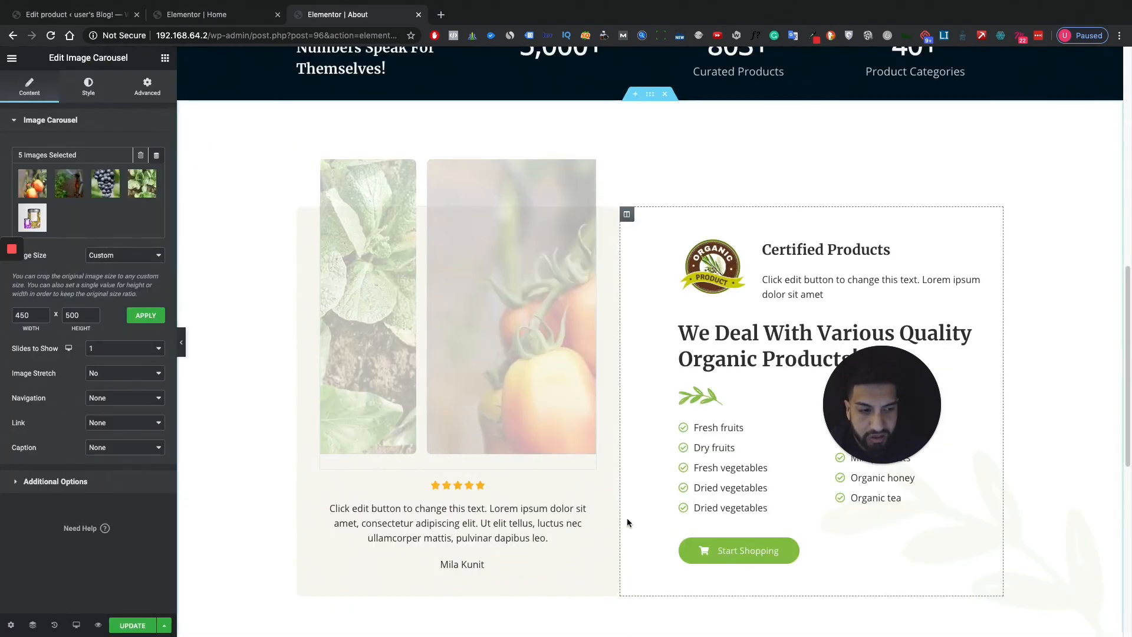
# Examine the star rating's settings and the icon list's "Fresh fruits" and "Dry fruits" item options
pyautogui.scroll(-2, 454, 392)
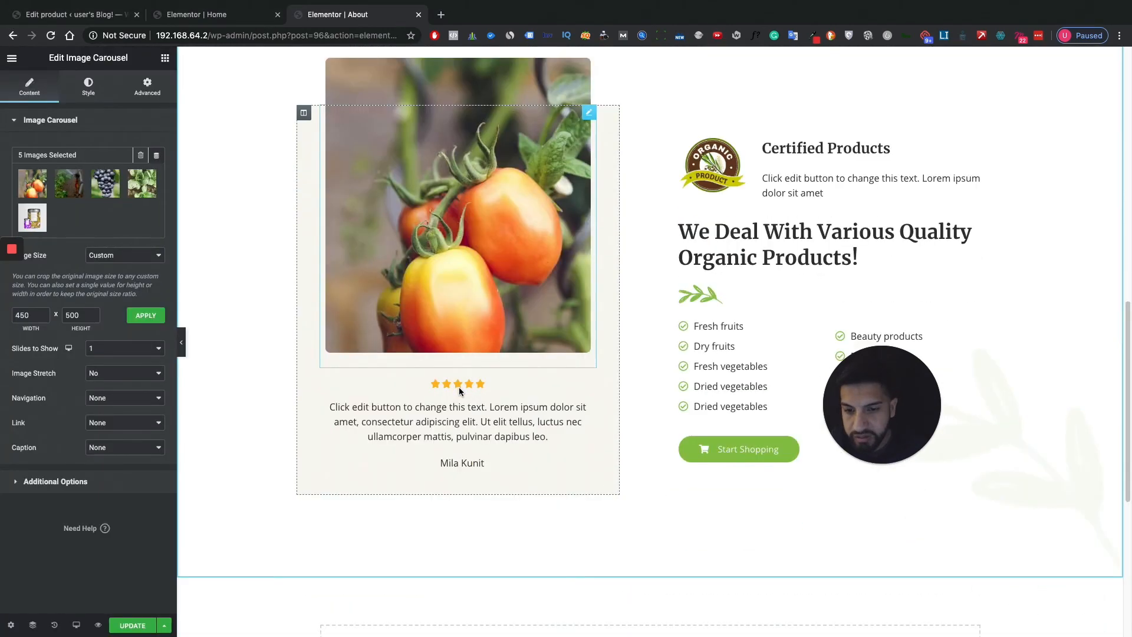
pyautogui.click(425, 423)
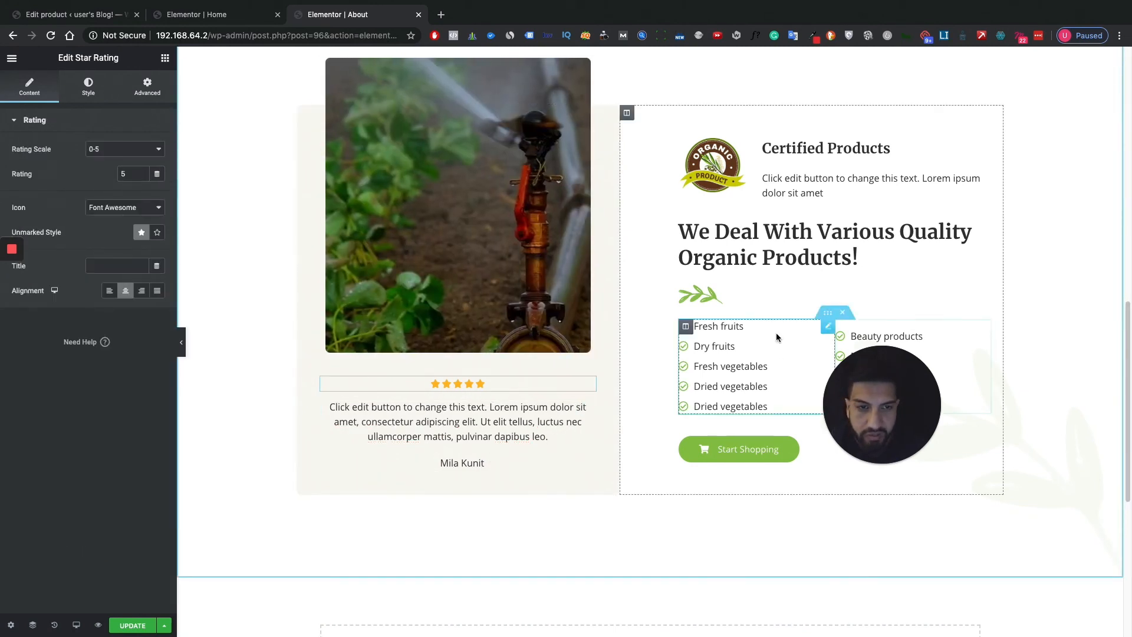
pyautogui.click(770, 374)
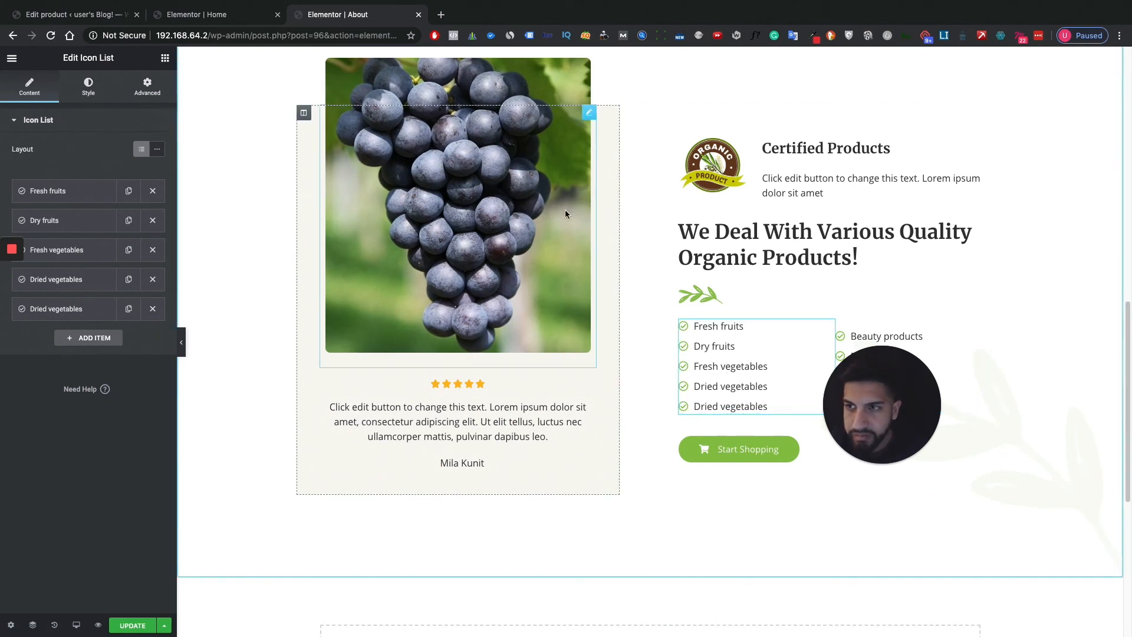
pyautogui.click(81, 189)
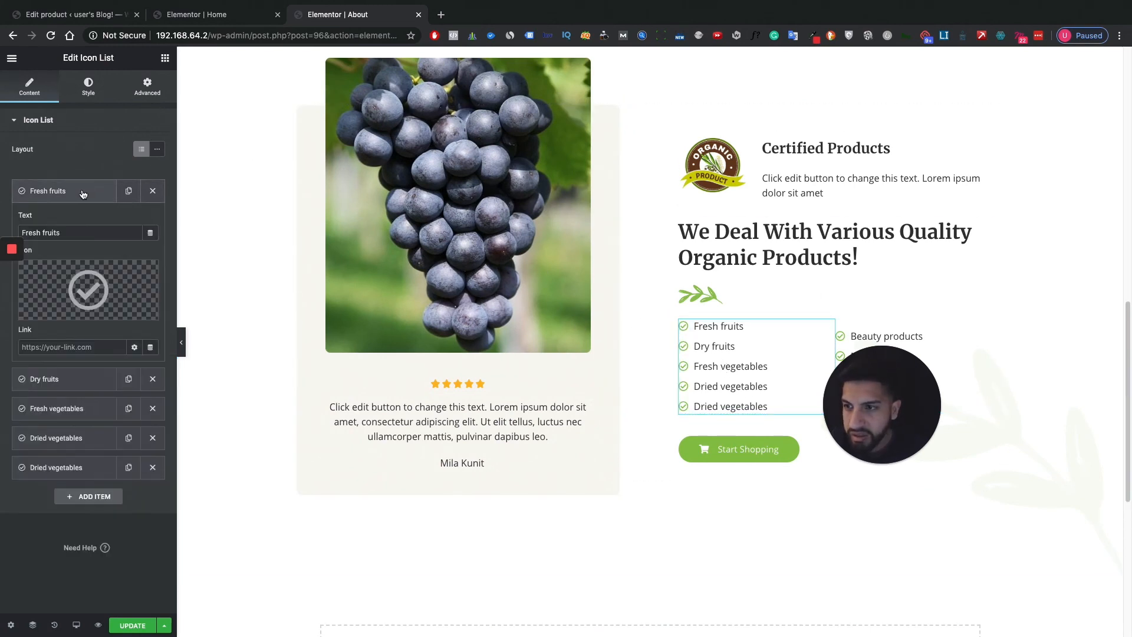
pyautogui.click(81, 189)
pyautogui.click(82, 189)
pyautogui.click(83, 377)
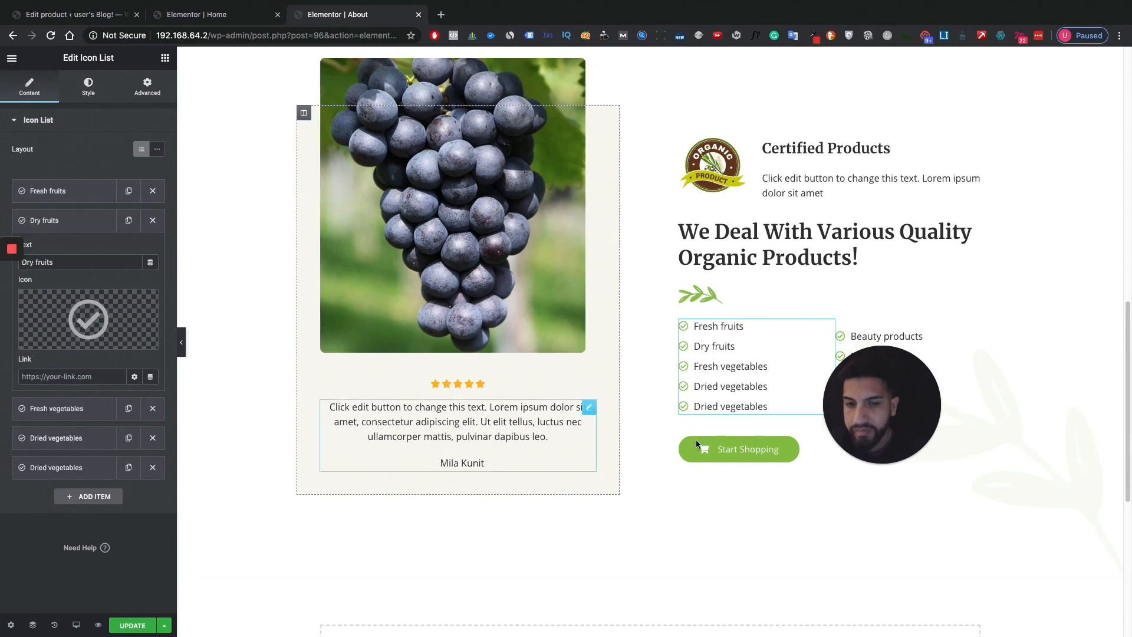
# Look into the icon options of the "Dry fruits" list item without choosing another icon
pyautogui.click(767, 387)
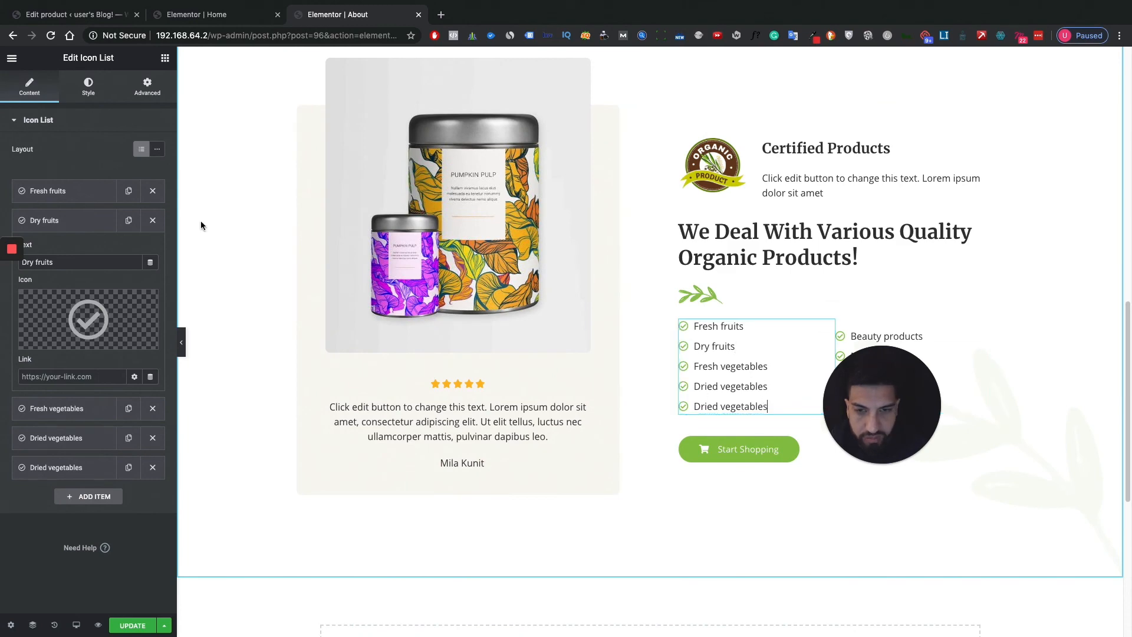
pyautogui.click(73, 221)
pyautogui.click(73, 221)
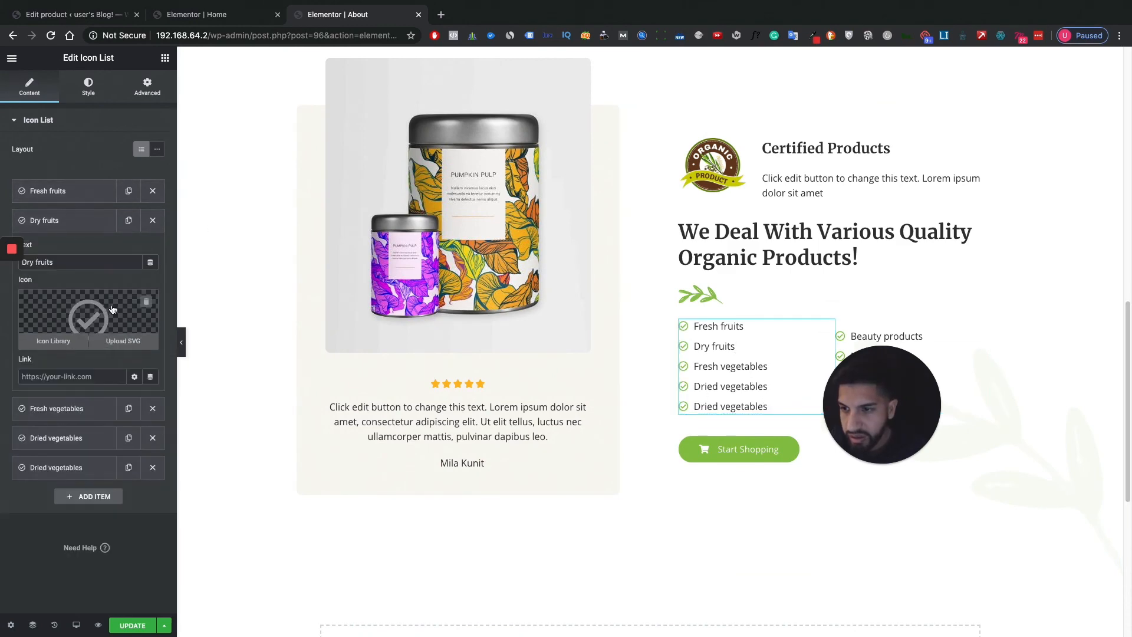
pyautogui.click(118, 315)
pyautogui.click(906, 121)
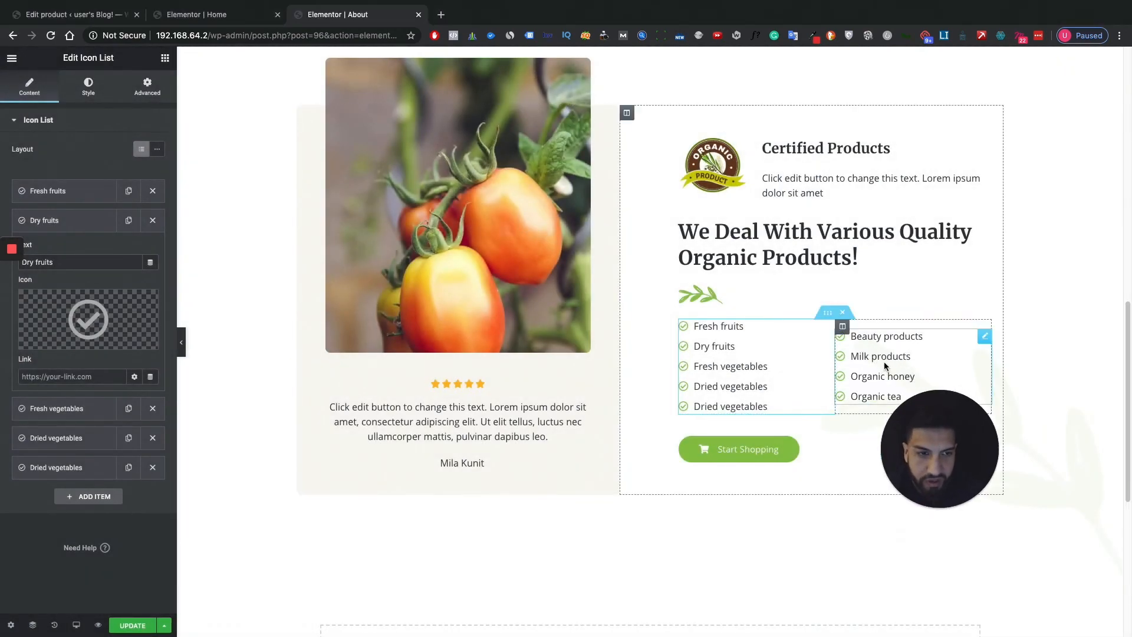
# Open the content settings of the "Certified Products" image box
pyautogui.click(799, 164)
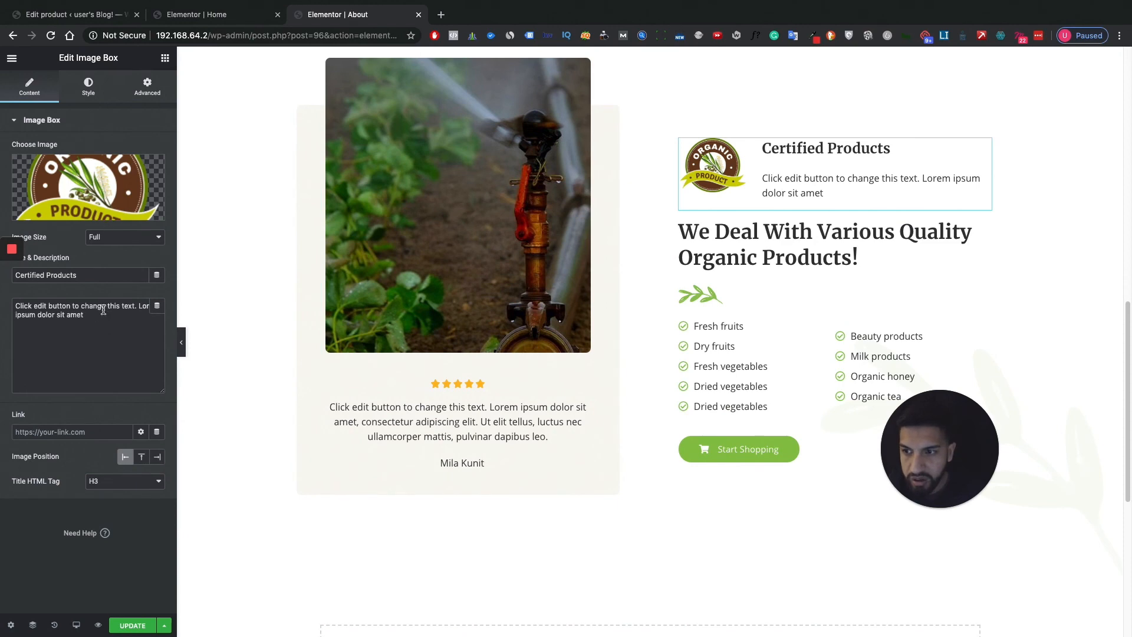
pyautogui.scroll(2, 670, 265)
pyautogui.scroll(4, 683, 255)
pyautogui.scroll(-4, 680, 250)
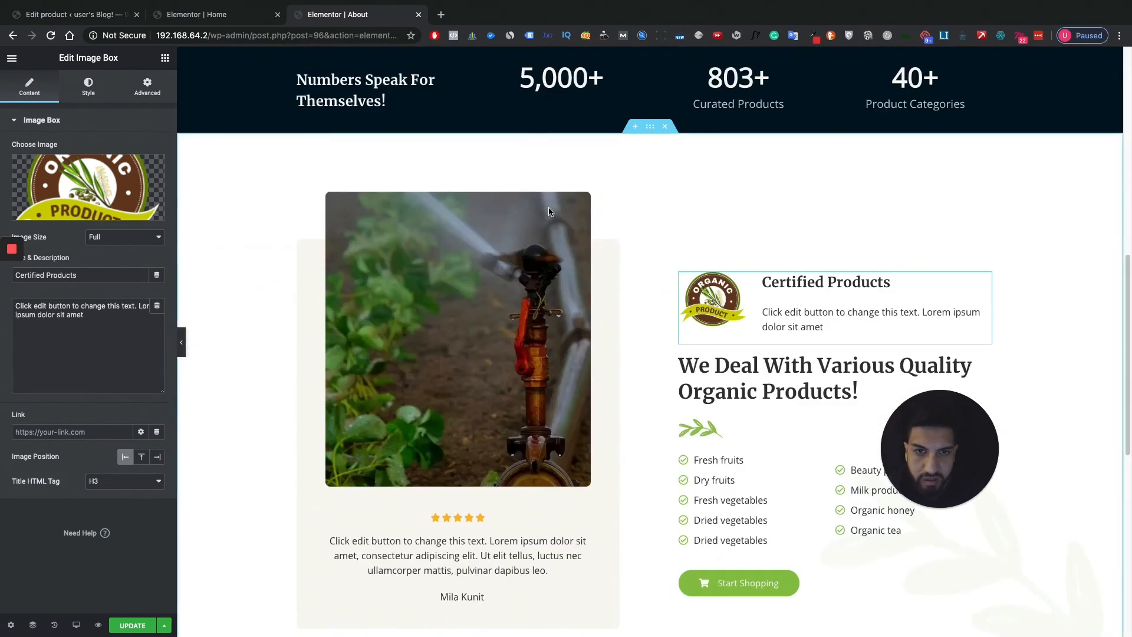
# Try adding a Heading widget and an Image widget above the "Certified Products" image box
pyautogui.click(165, 57)
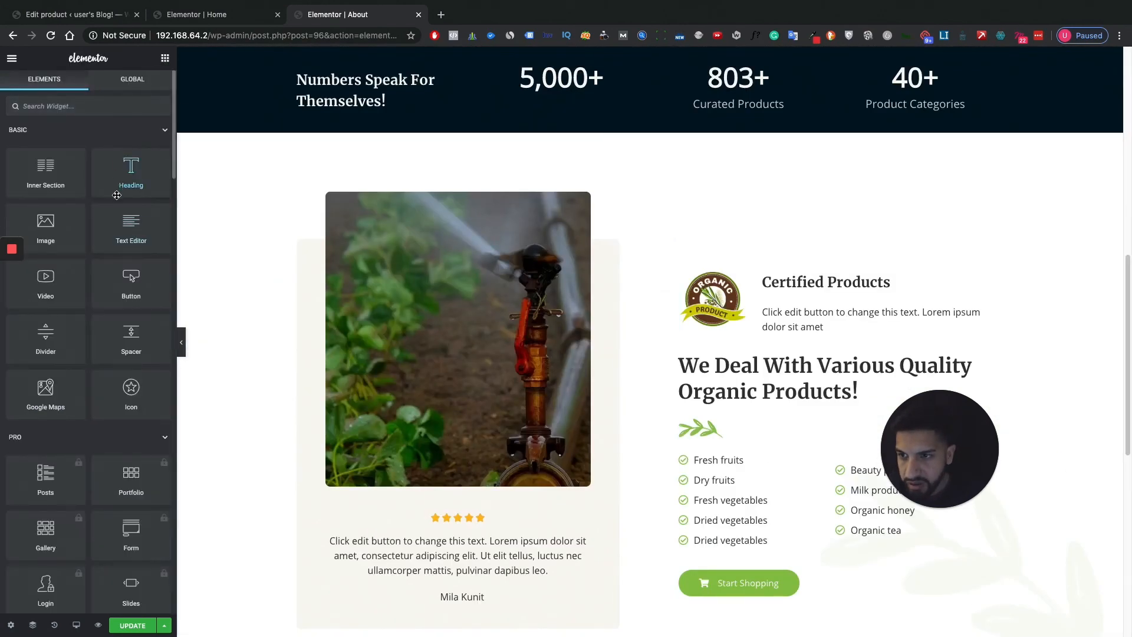
pyautogui.moveTo(130, 171); pyautogui.dragTo(761, 283)
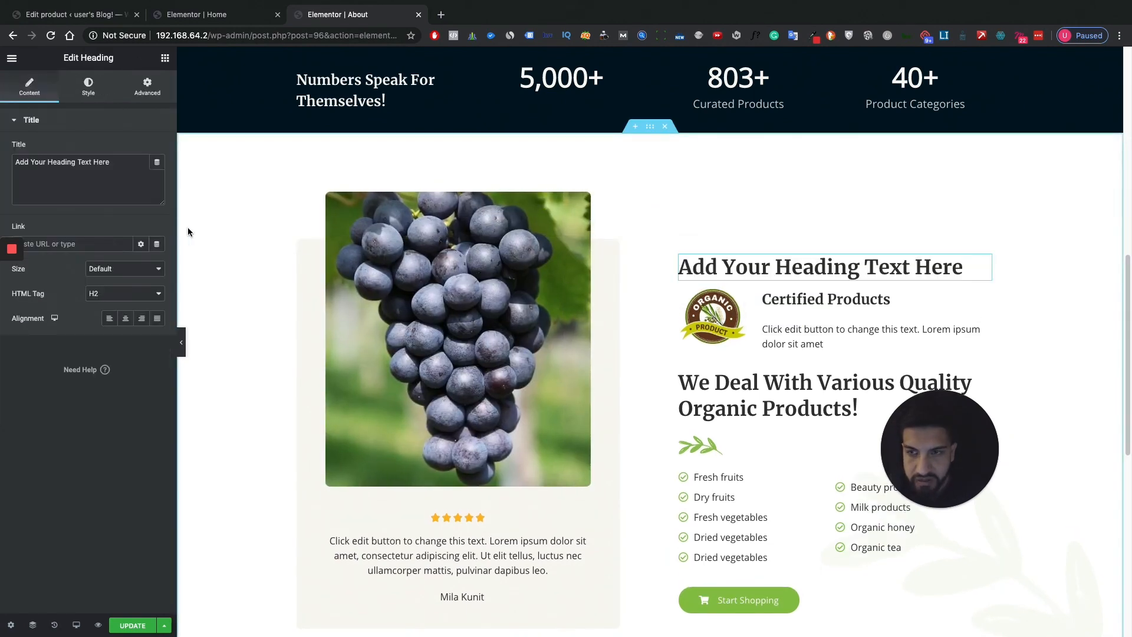
pyautogui.click(164, 59)
pyautogui.moveTo(49, 242); pyautogui.dragTo(834, 253)
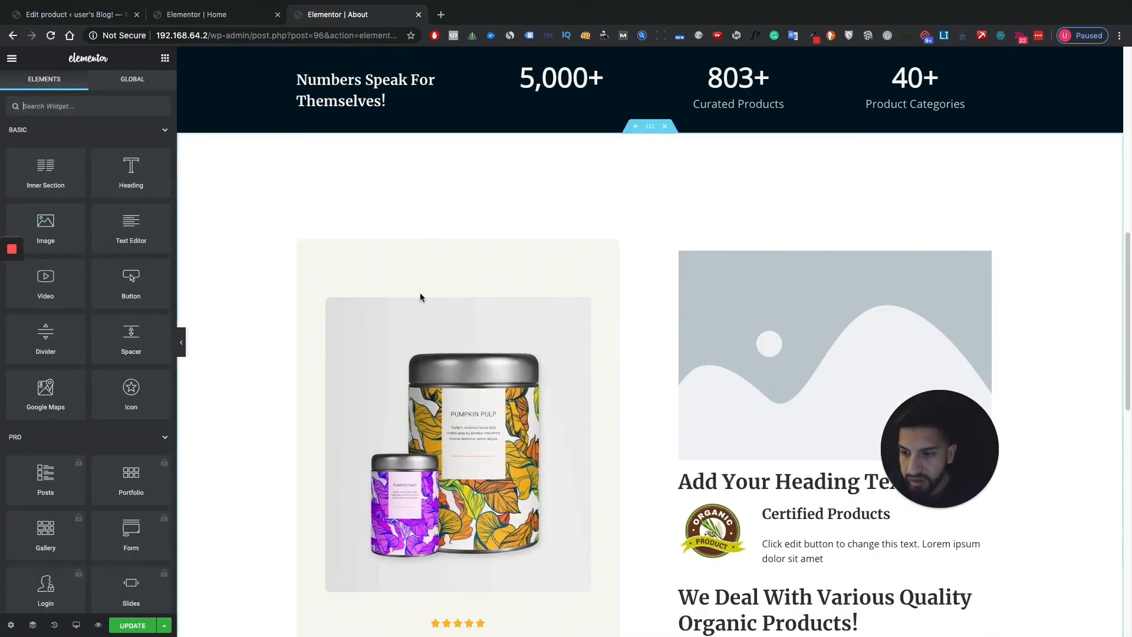
# Delete the placeholder image and the "Add Your Heading Text Here" heading above the "Certified Products" box
pyautogui.rightClick(791, 351)
pyautogui.click(820, 514)
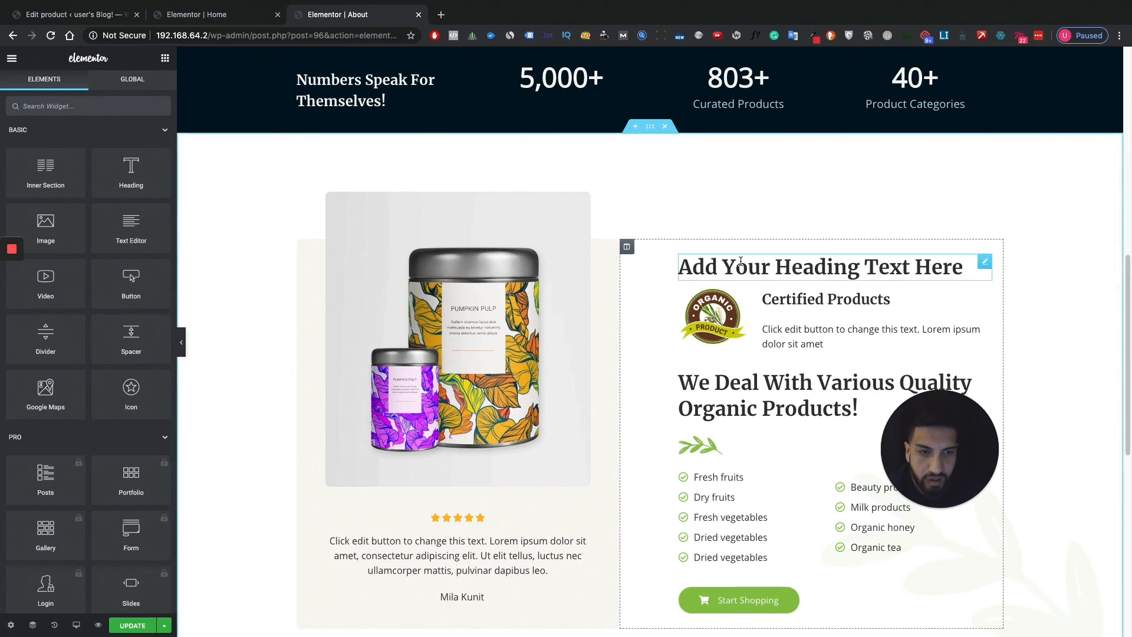
pyautogui.rightClick(741, 267)
pyautogui.click(772, 429)
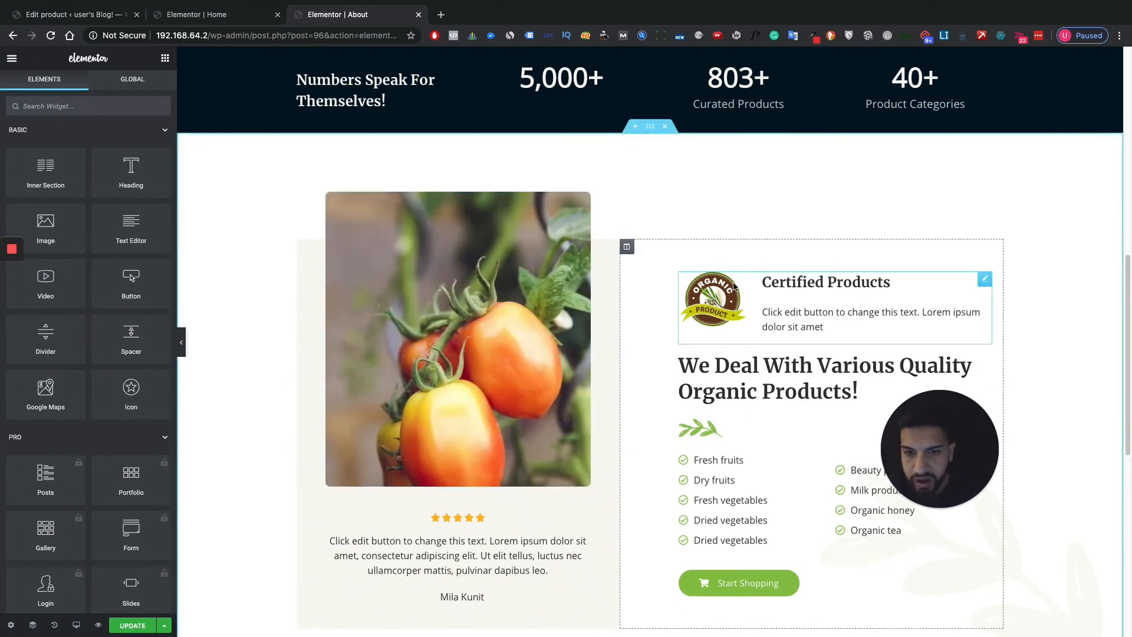
pyautogui.scroll(-1, 763, 341)
pyautogui.scroll(-8, 760, 341)
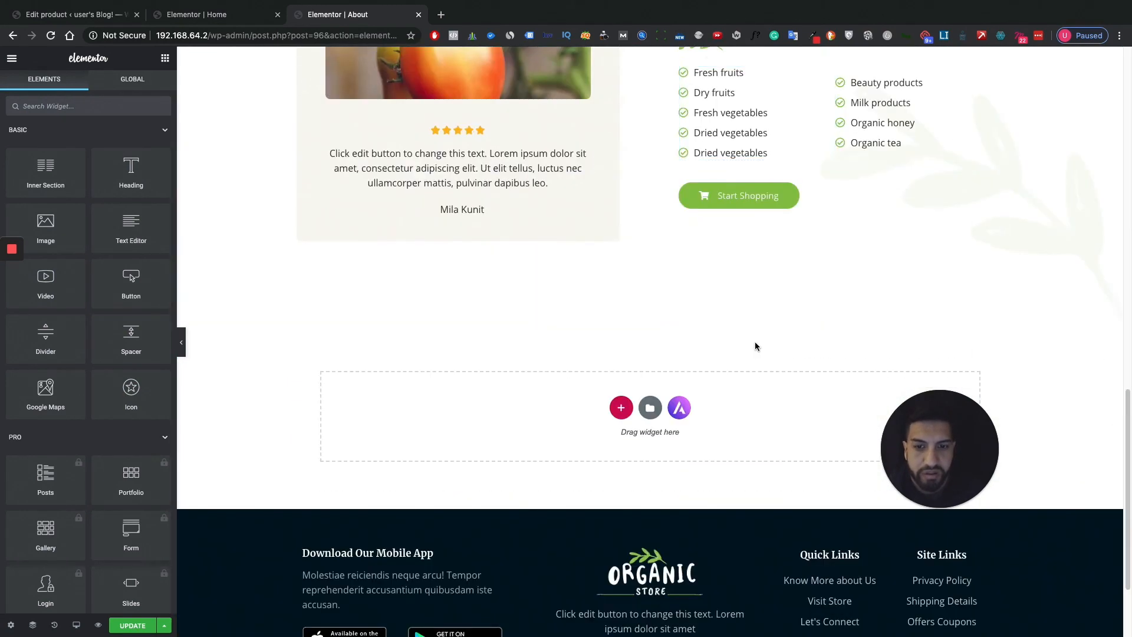
# Set the boxed content width of the section containing the "Certified Products" box to 1207
pyautogui.scroll(10, 748, 341)
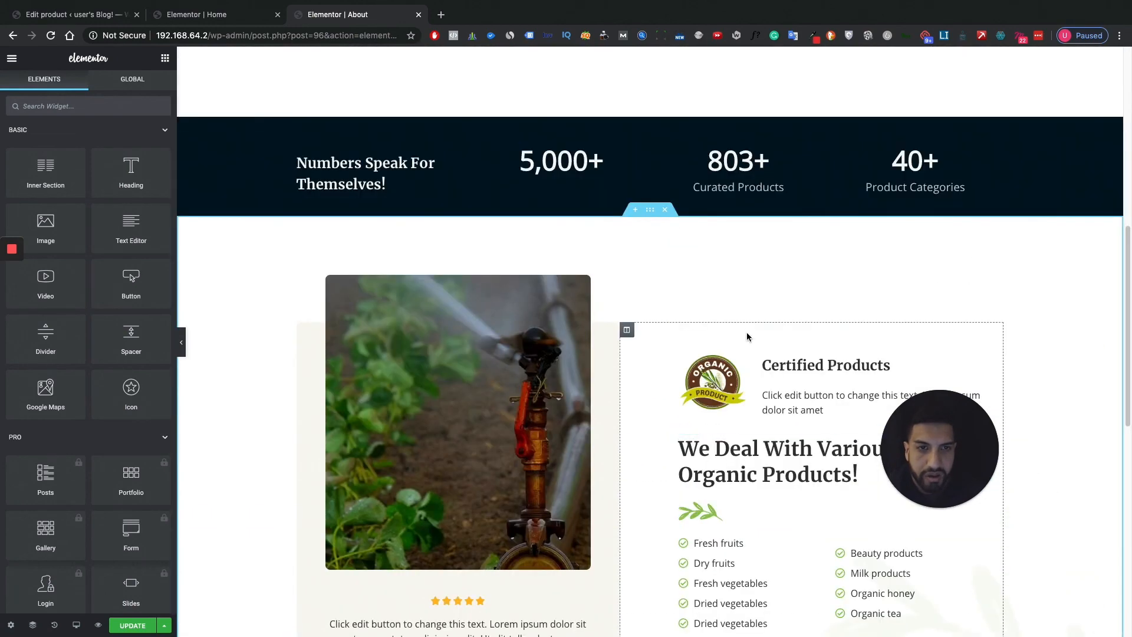
pyautogui.scroll(-1, 742, 336)
pyautogui.click(649, 217)
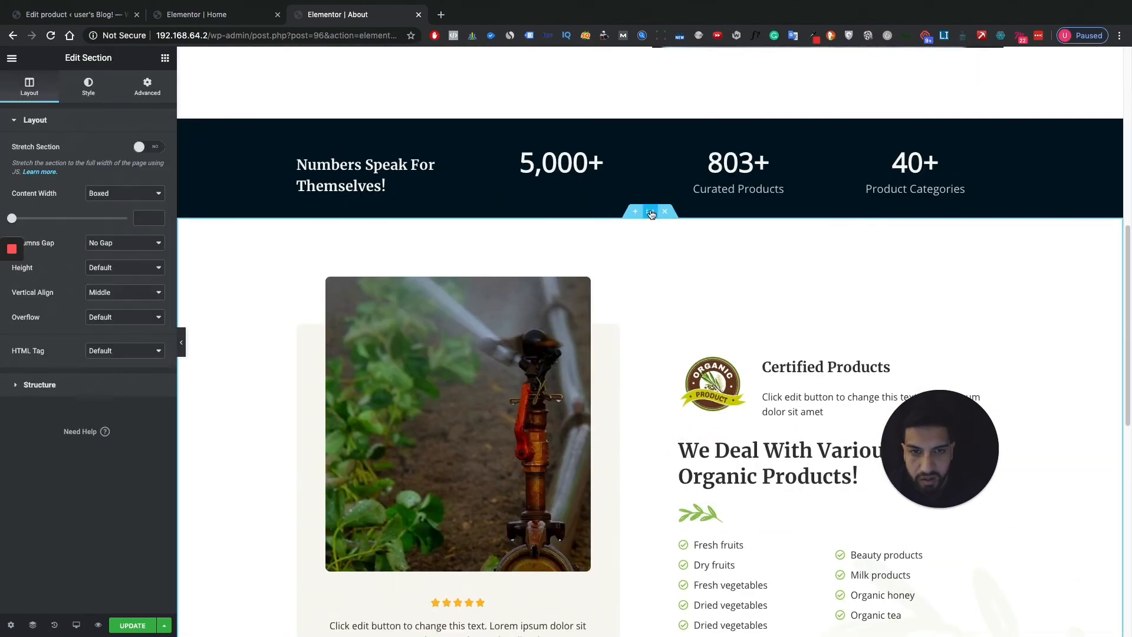
pyautogui.moveTo(11, 218); pyautogui.dragTo(103, 234)
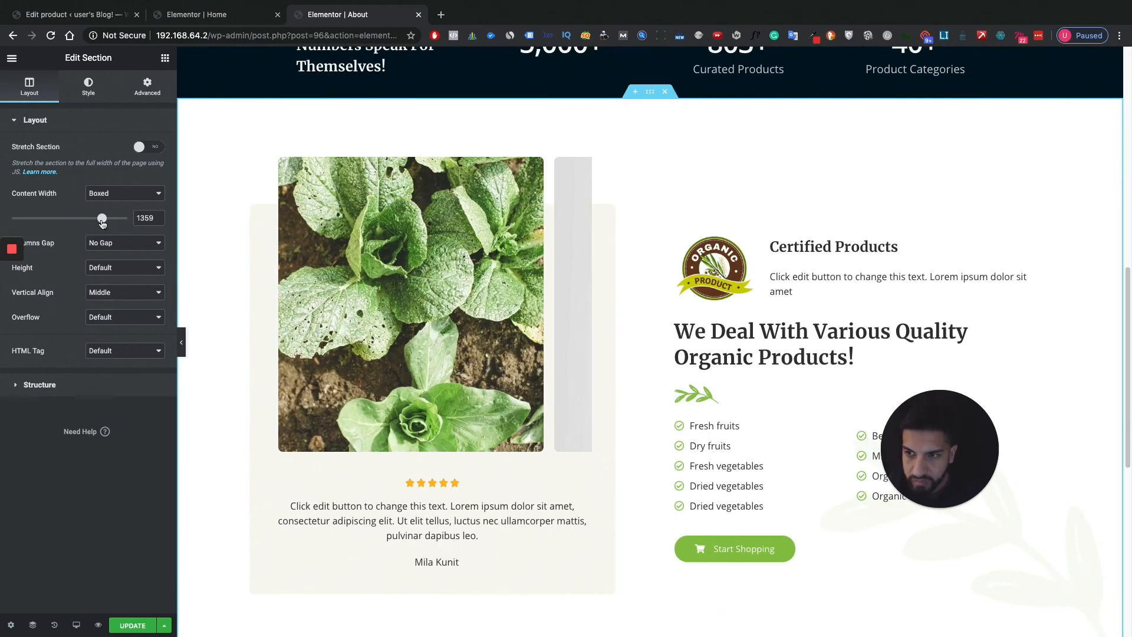
pyautogui.moveTo(102, 221); pyautogui.dragTo(86, 219)
pyautogui.scroll(-4, 658, 363)
pyautogui.scroll(-4, 685, 357)
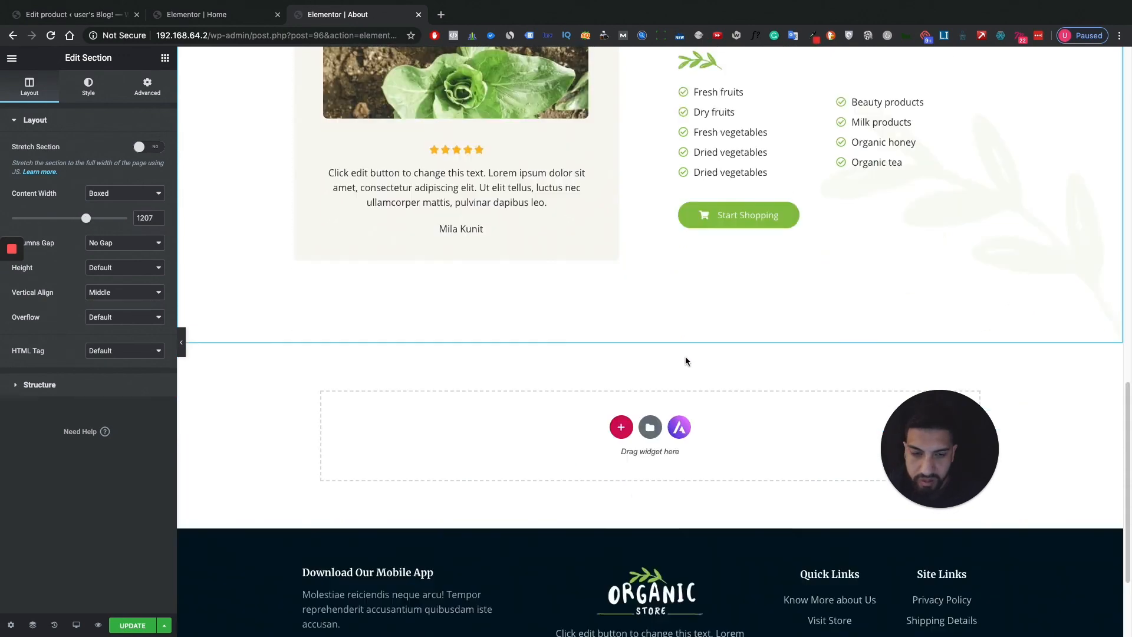
pyautogui.scroll(20, 677, 353)
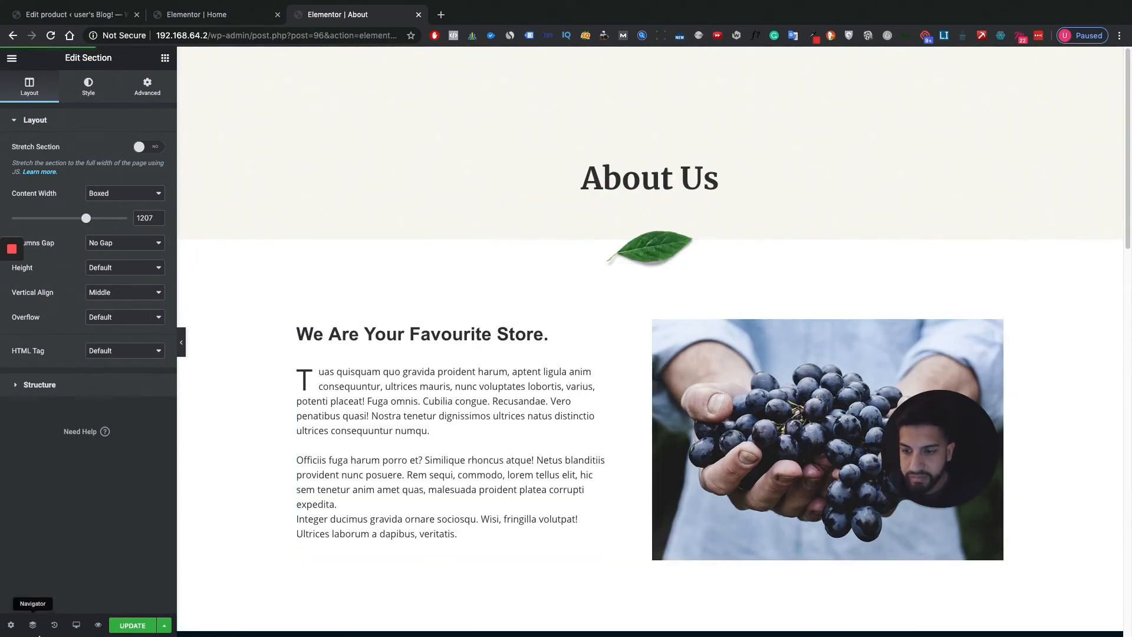
# Preview the About page in its own tab and close the About and Home editor tabs, leaving without saving
pyautogui.click(98, 625)
pyautogui.click(418, 16)
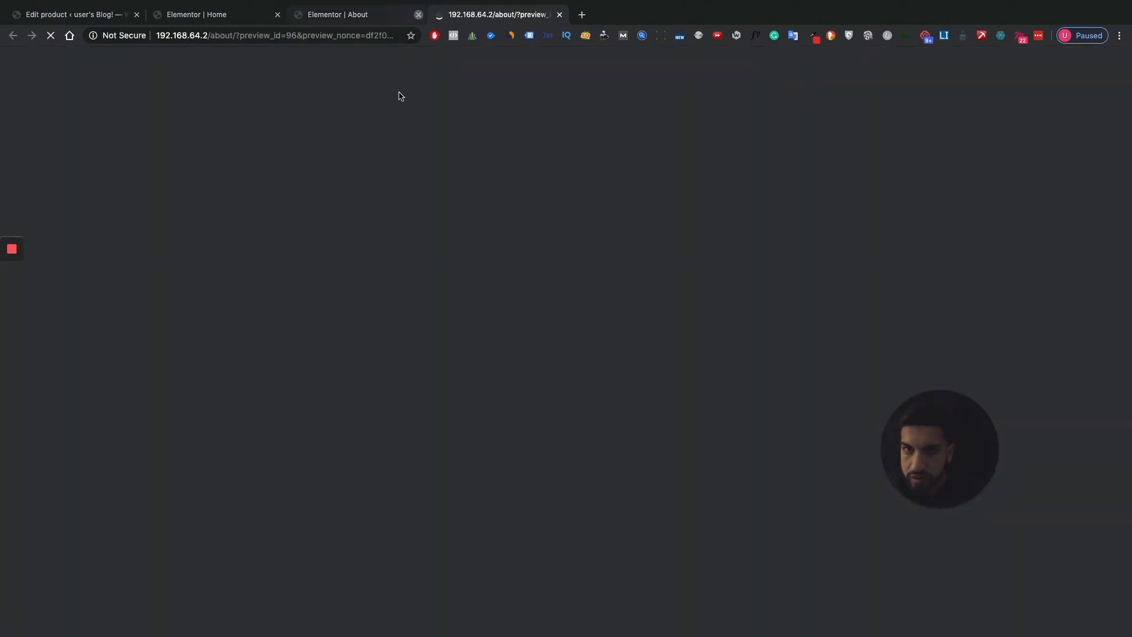
pyautogui.click(653, 209)
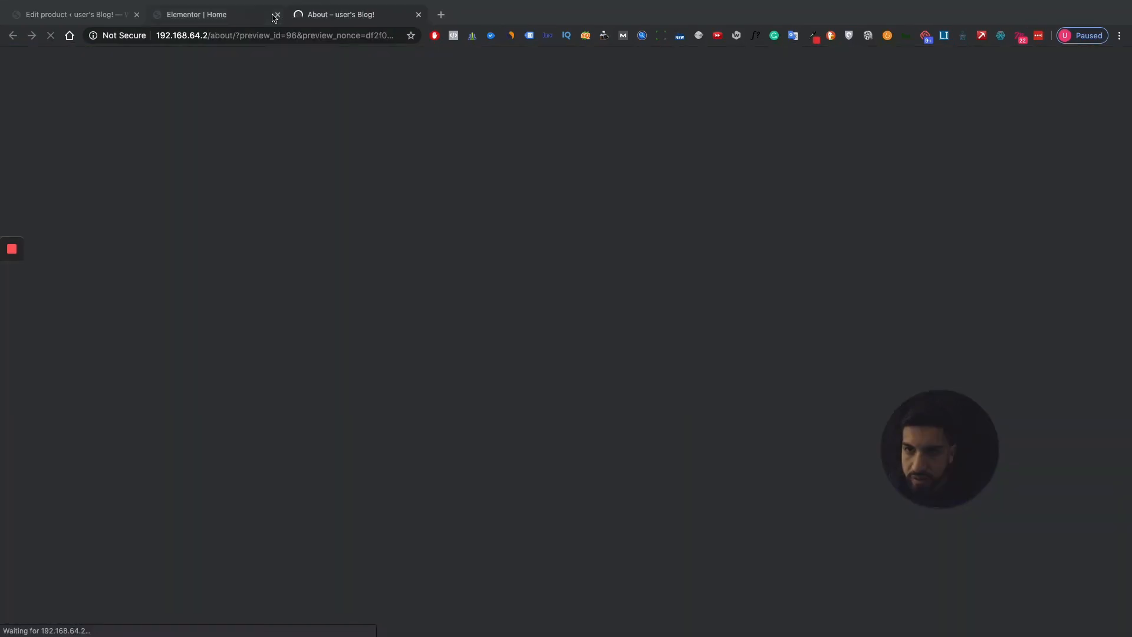
pyautogui.click(273, 15)
pyautogui.click(278, 15)
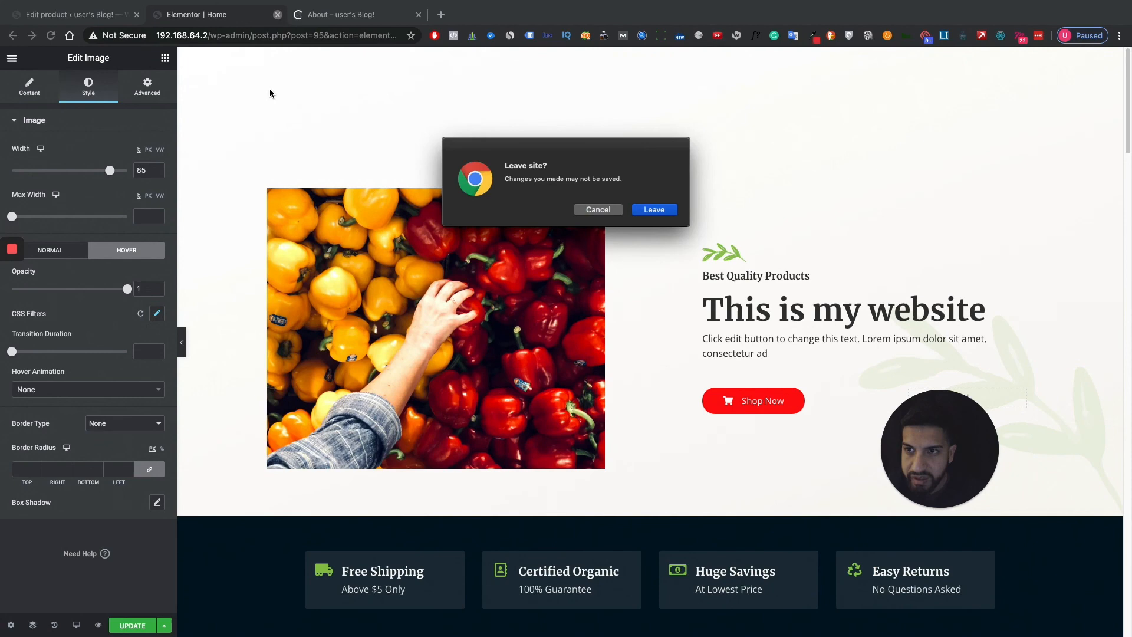
pyautogui.click(633, 211)
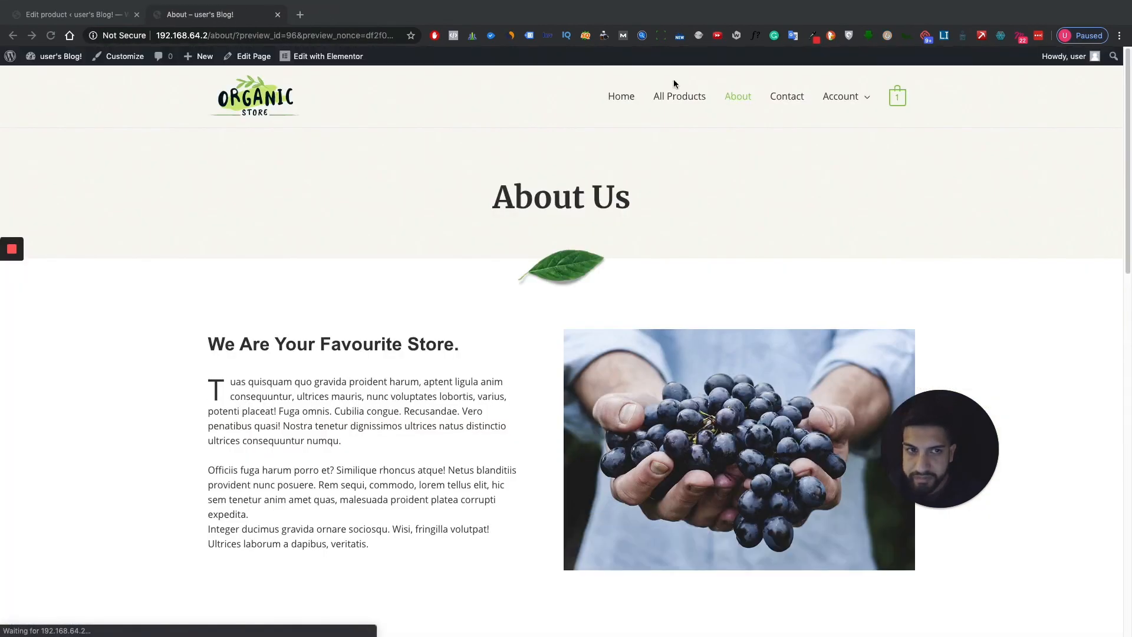
# Open the site's Contact page and examine its contact boxes and FAQ section, expanding and collapsing the first question
pyautogui.click(787, 101)
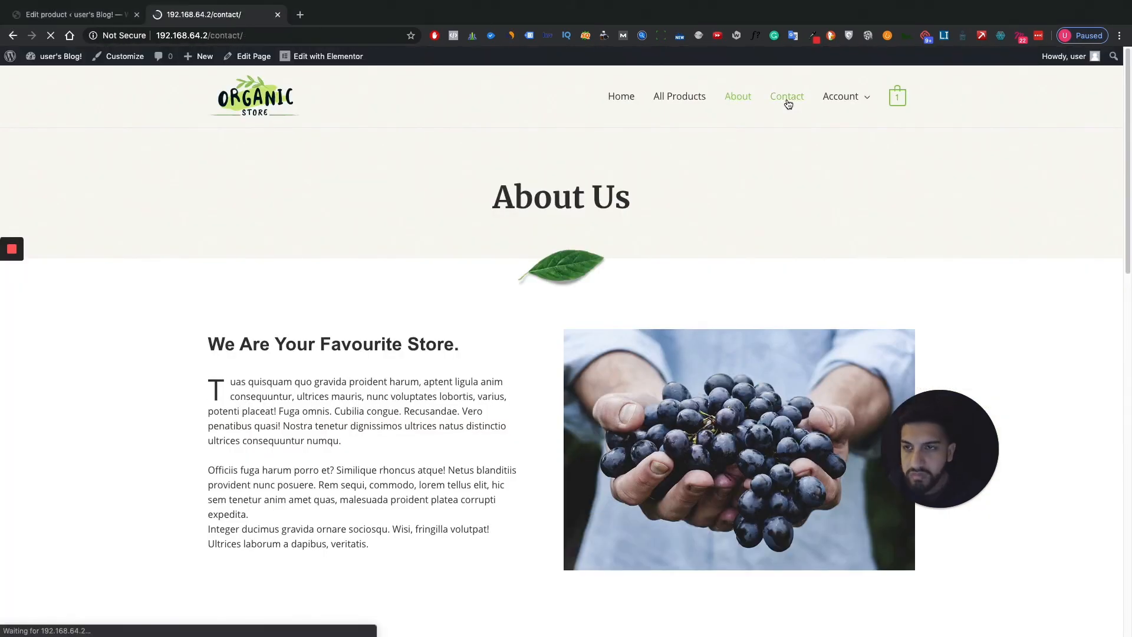
pyautogui.scroll(-8, 590, 349)
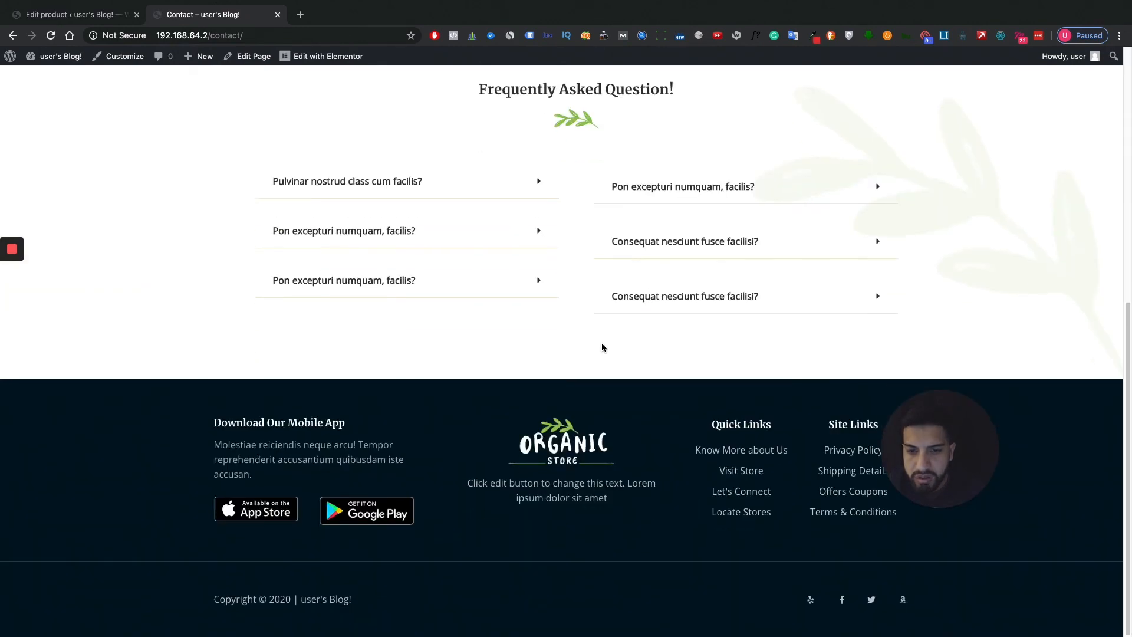
pyautogui.scroll(8, 602, 344)
pyautogui.scroll(-2, 612, 331)
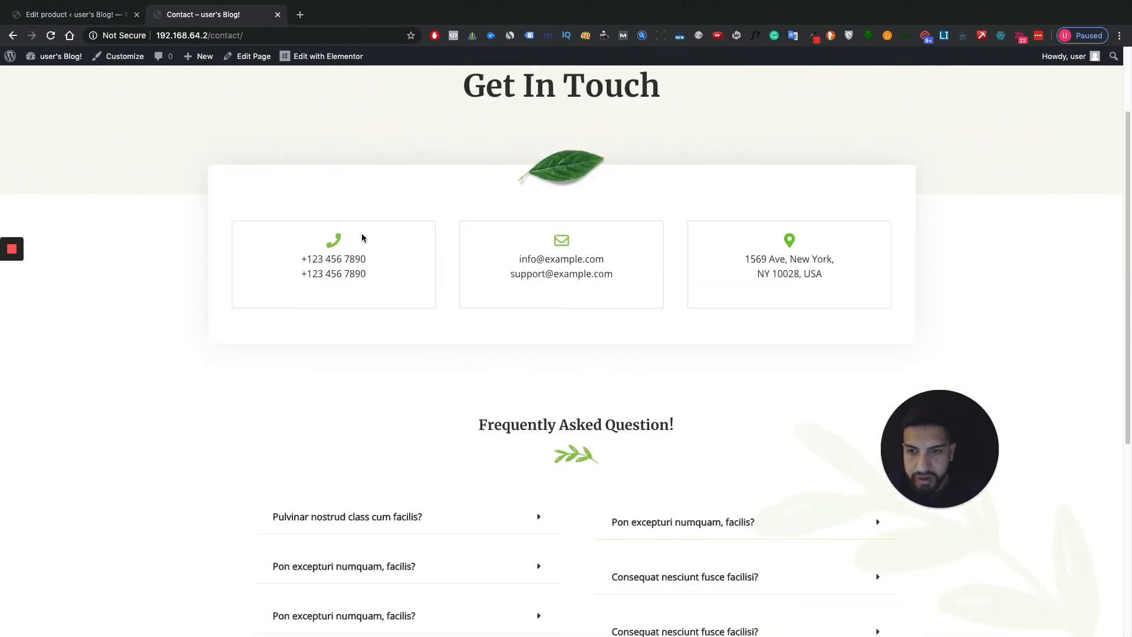
pyautogui.scroll(2, 435, 240)
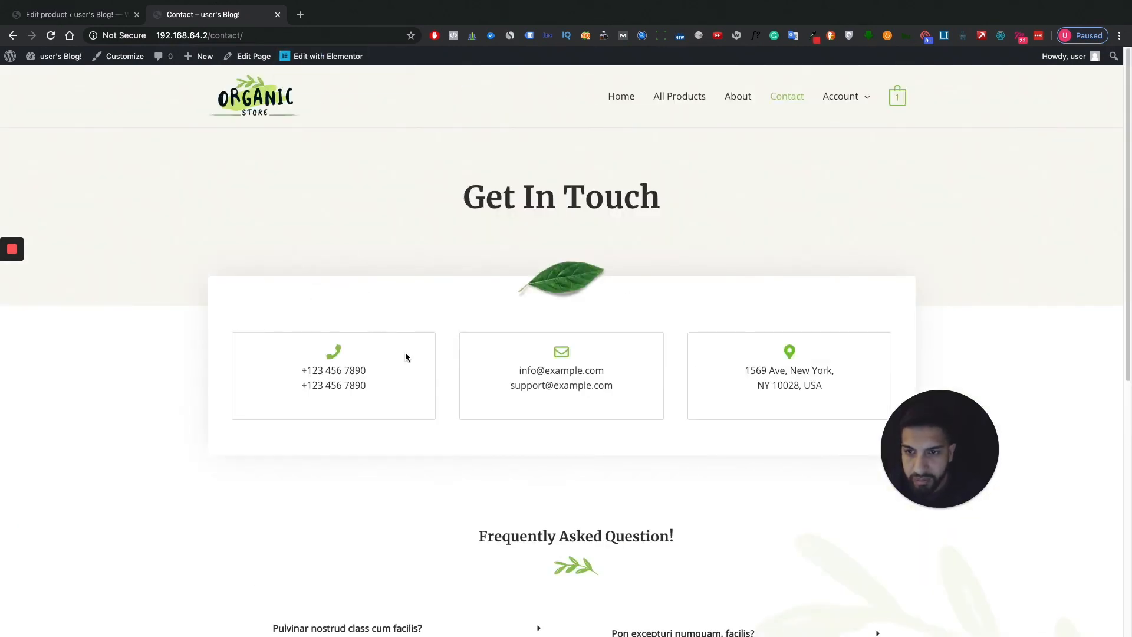
pyautogui.scroll(-4, 707, 368)
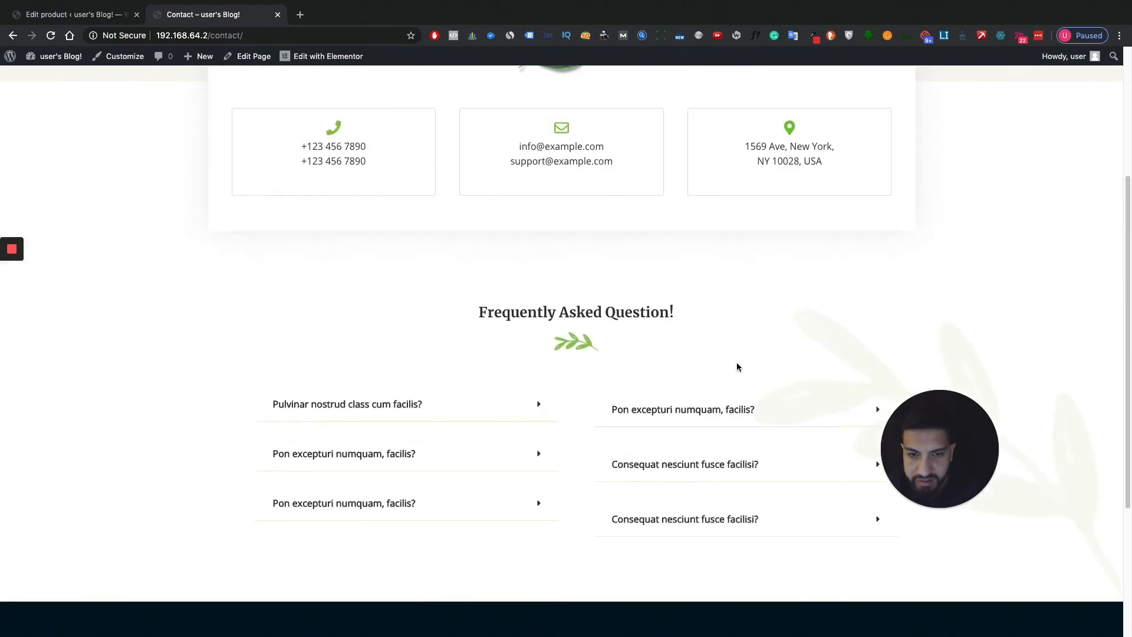
pyautogui.click(420, 406)
pyautogui.click(420, 406)
pyautogui.scroll(2, 404, 256)
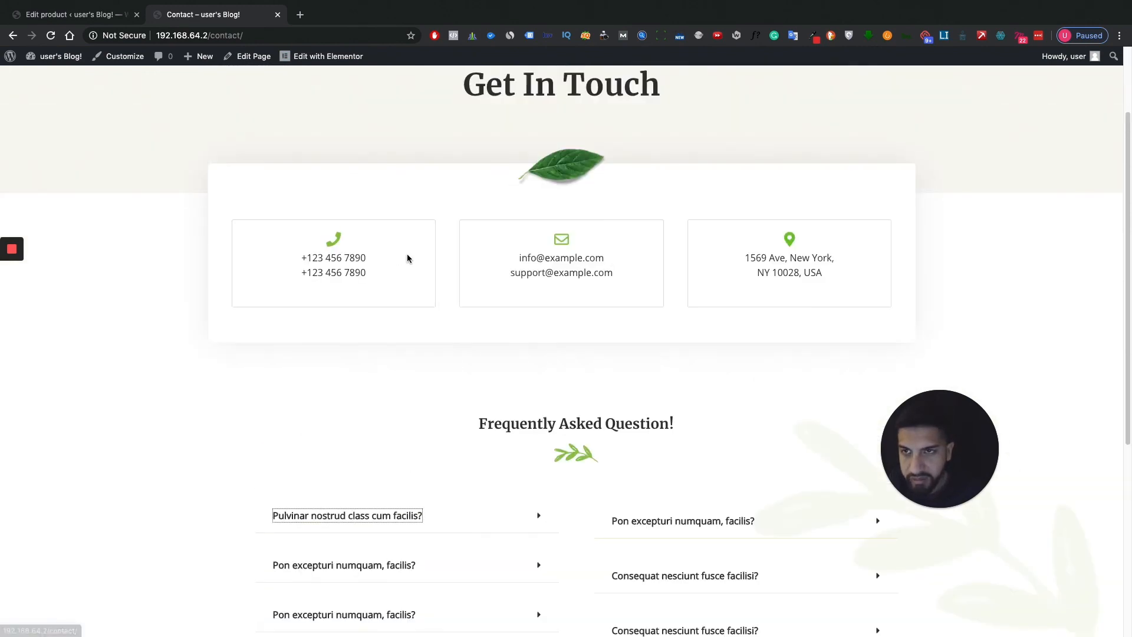
pyautogui.scroll(1, 606, 344)
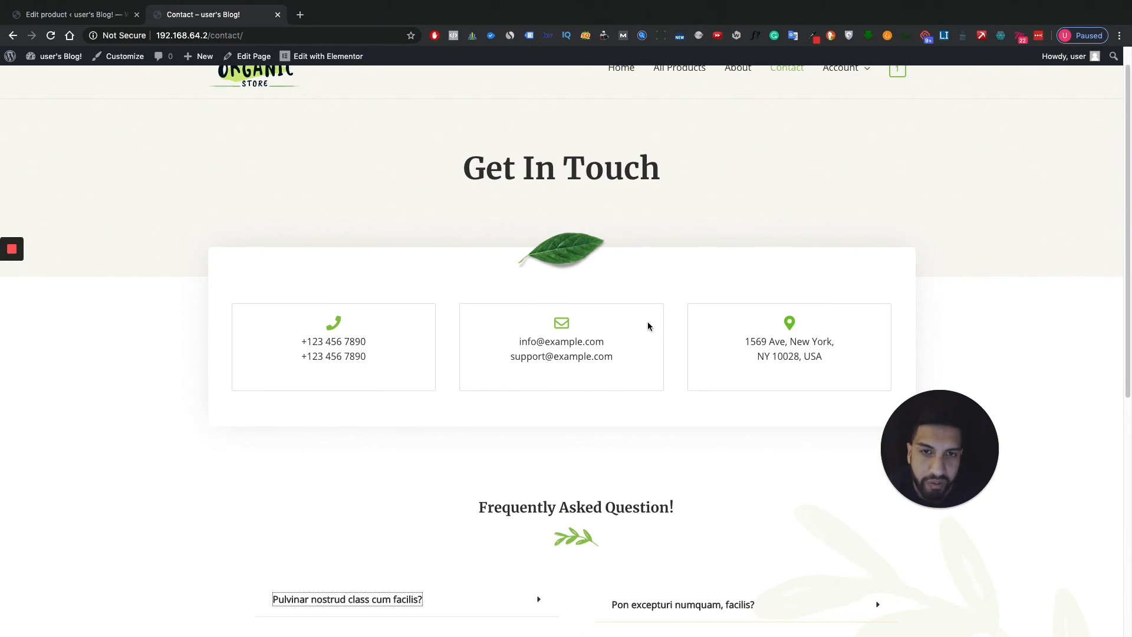
pyautogui.scroll(1, 647, 320)
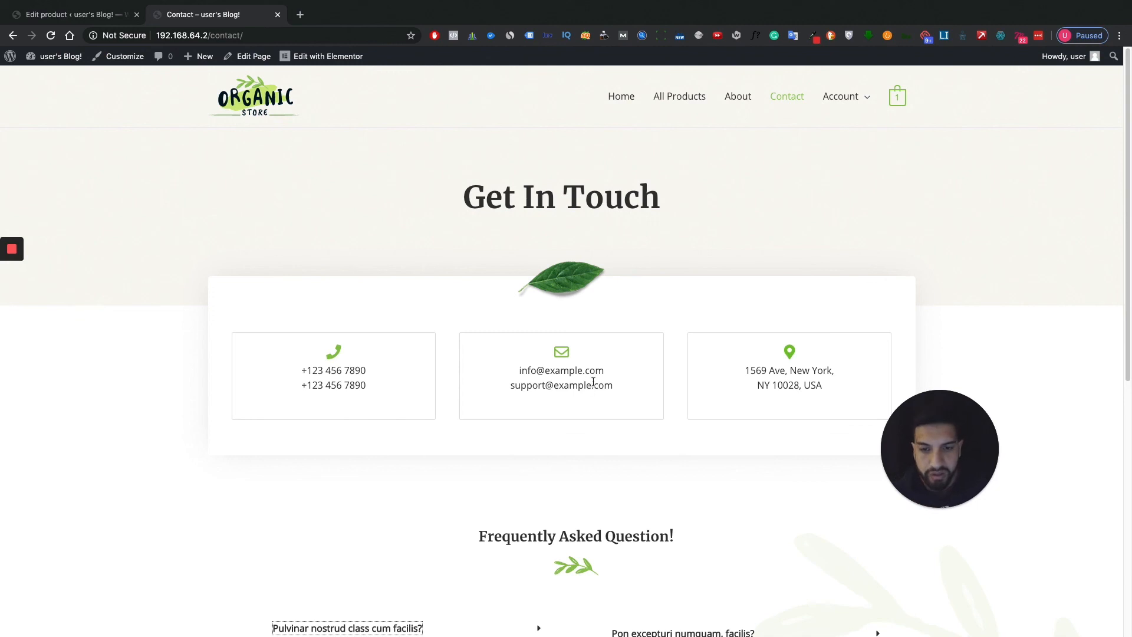
# Check the Account submenu, return to the store's home page and review its hero and Best Selling Products sections
pyautogui.moveTo(847, 96)
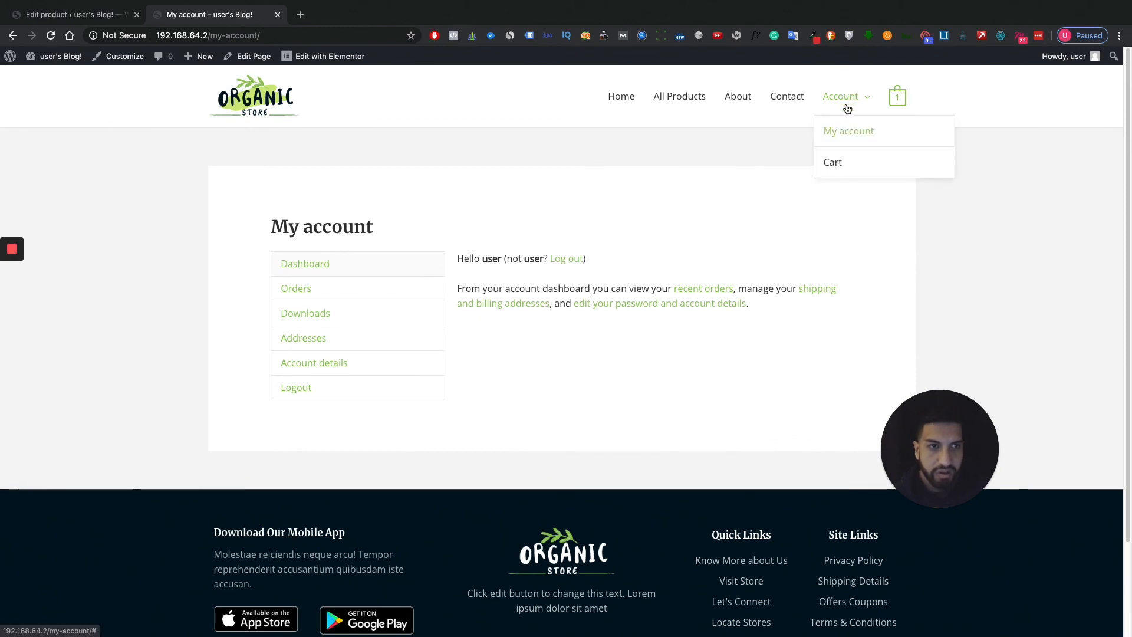
pyautogui.click(255, 115)
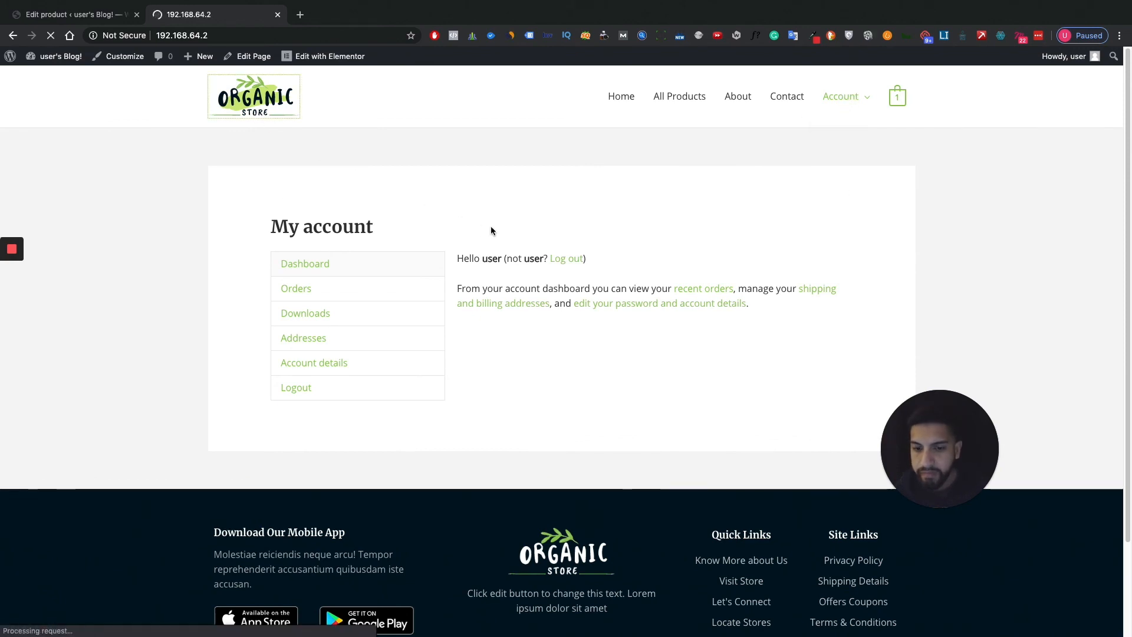
pyautogui.scroll(-1, 452, 219)
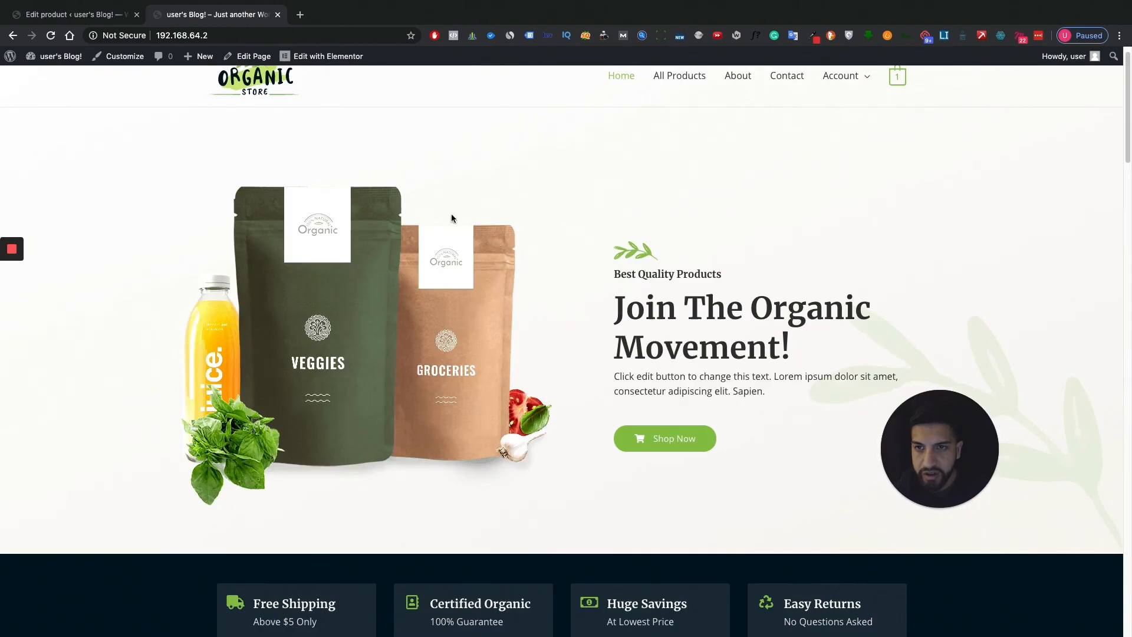
pyautogui.scroll(-4, 582, 280)
pyautogui.scroll(-4, 412, 401)
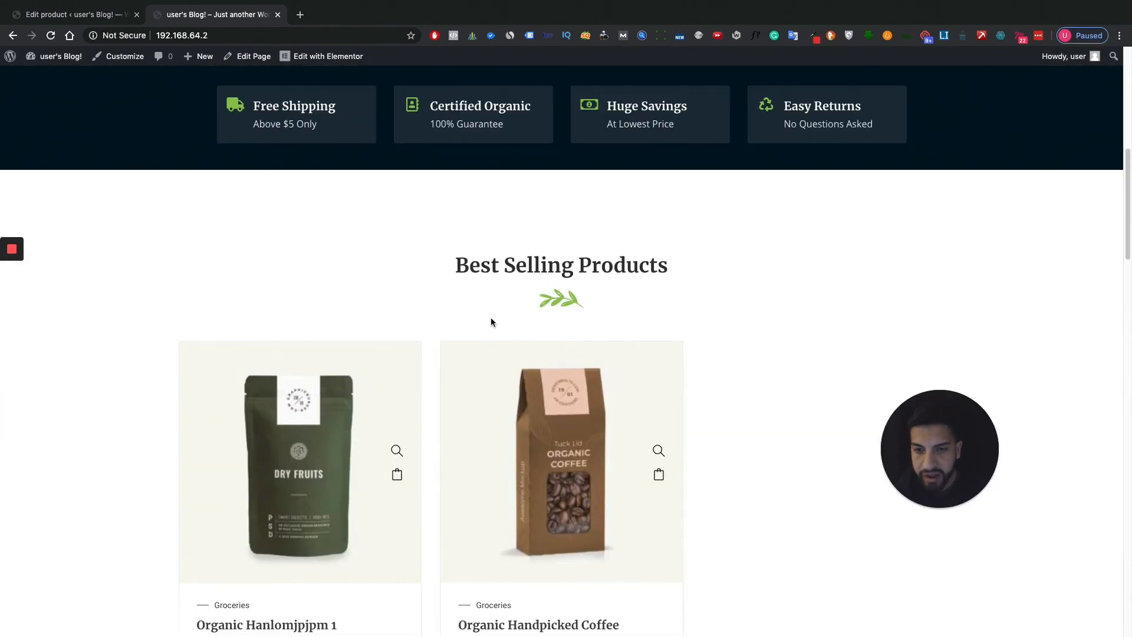
pyautogui.scroll(7, 493, 321)
# Open the site's Footer template for editing in Elementor from the home page
pyautogui.moveTo(322, 56)
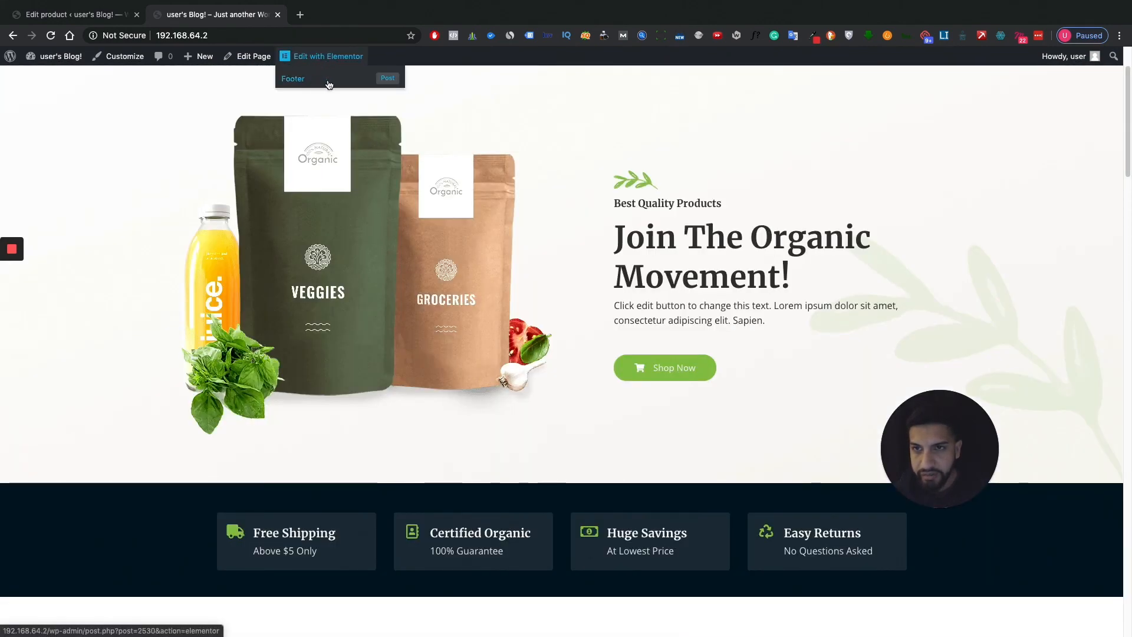
pyautogui.scroll(-20, 480, 339)
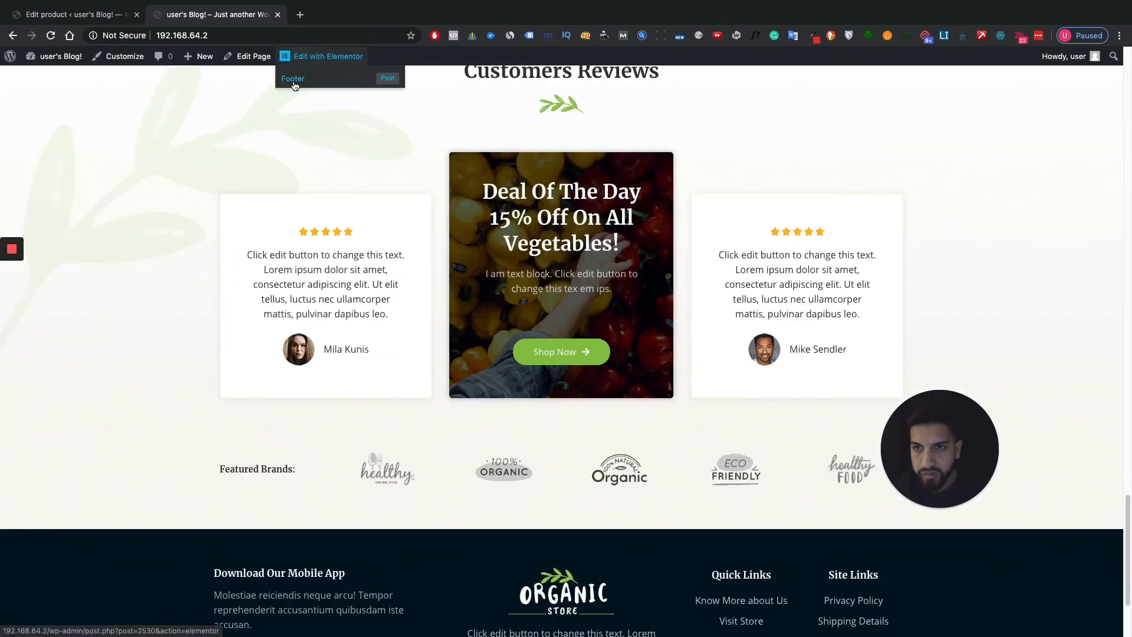
pyautogui.click(295, 85)
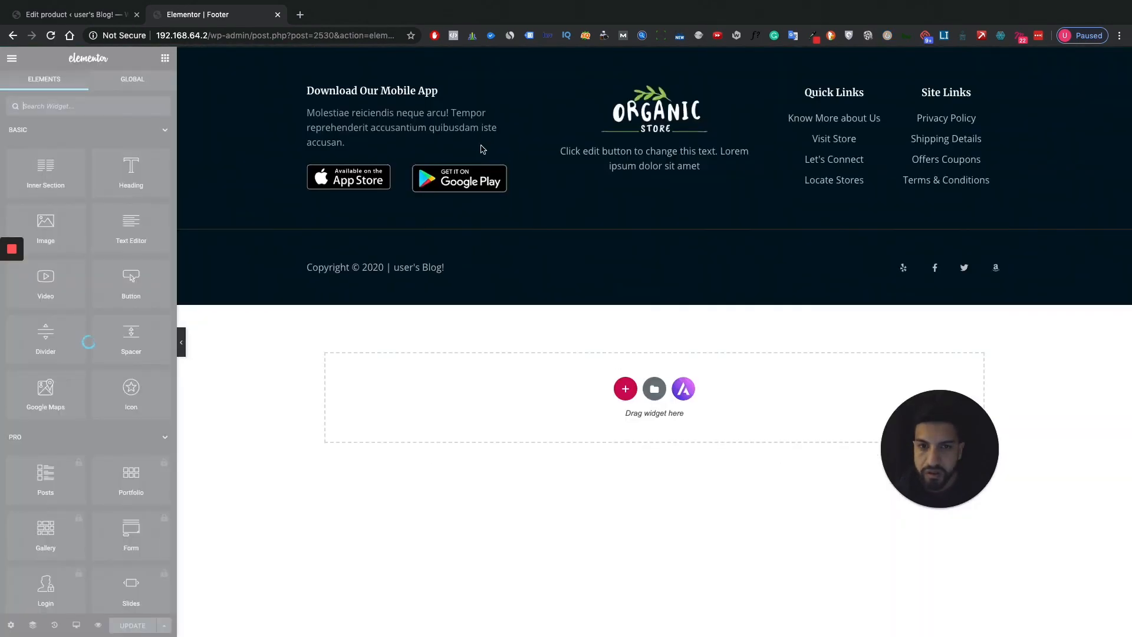
# Open the content settings of the text block beneath the footer's Organic Store logo
pyautogui.click(460, 139)
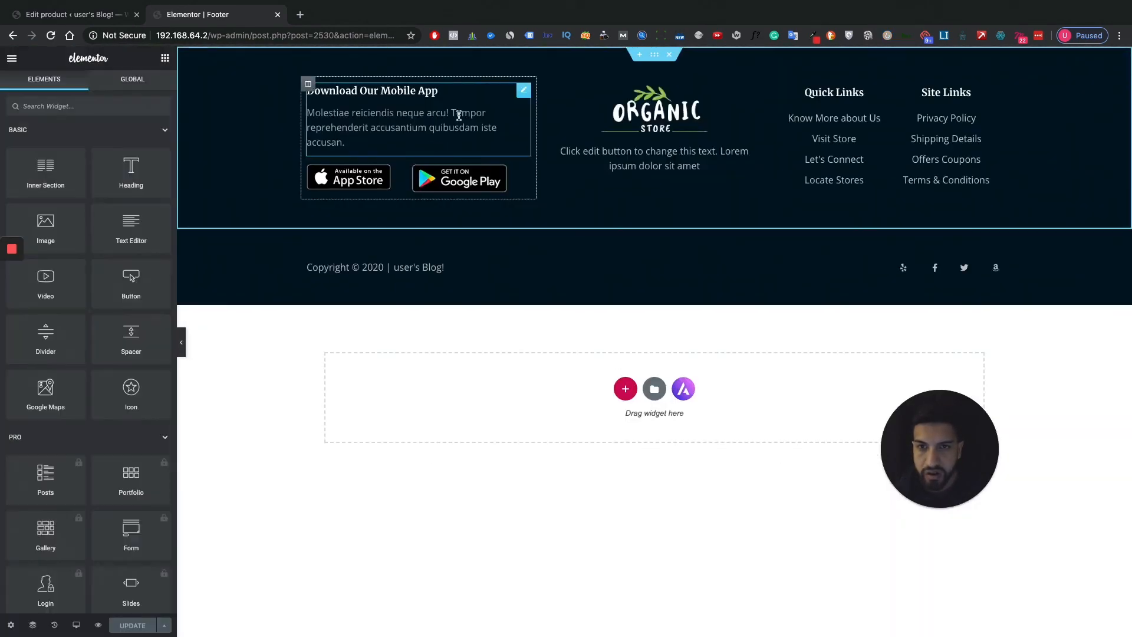
pyautogui.click(653, 131)
pyautogui.click(657, 154)
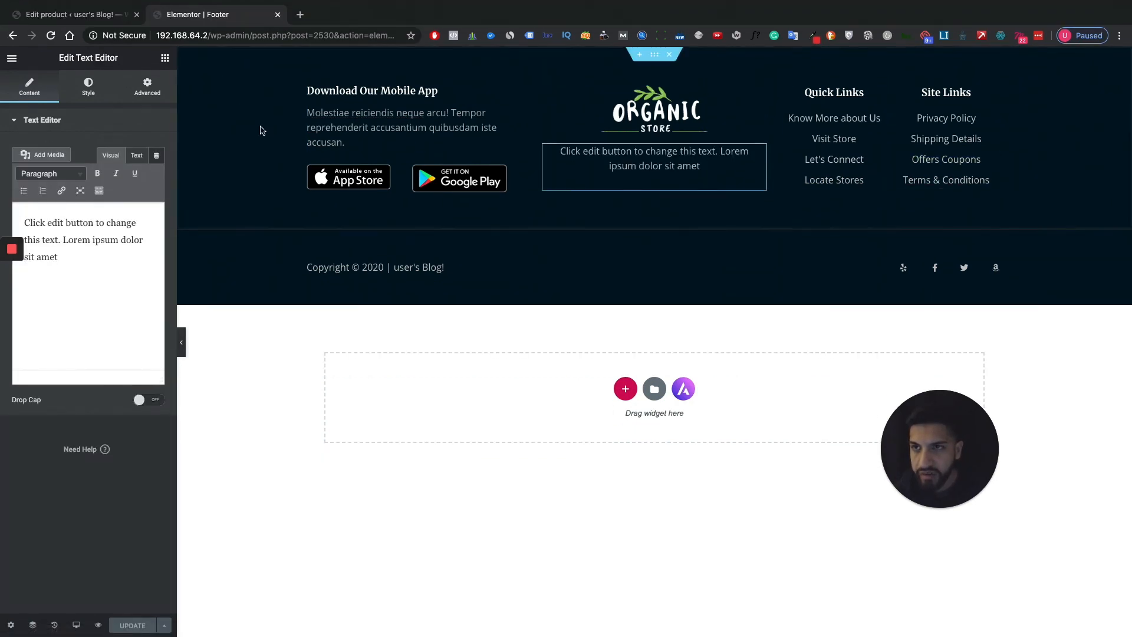
pyautogui.click(97, 19)
pyautogui.click(194, 18)
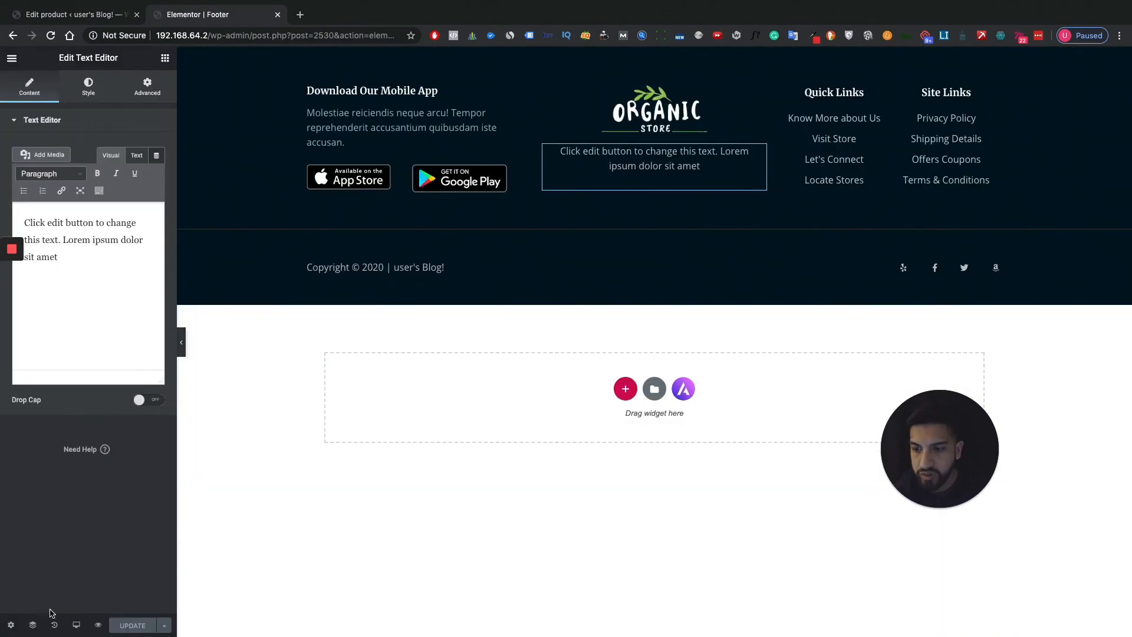
# Preview the footer in Tablet and Mobile layouts, then return to the Desktop layout
pyautogui.click(76, 625)
pyautogui.click(80, 573)
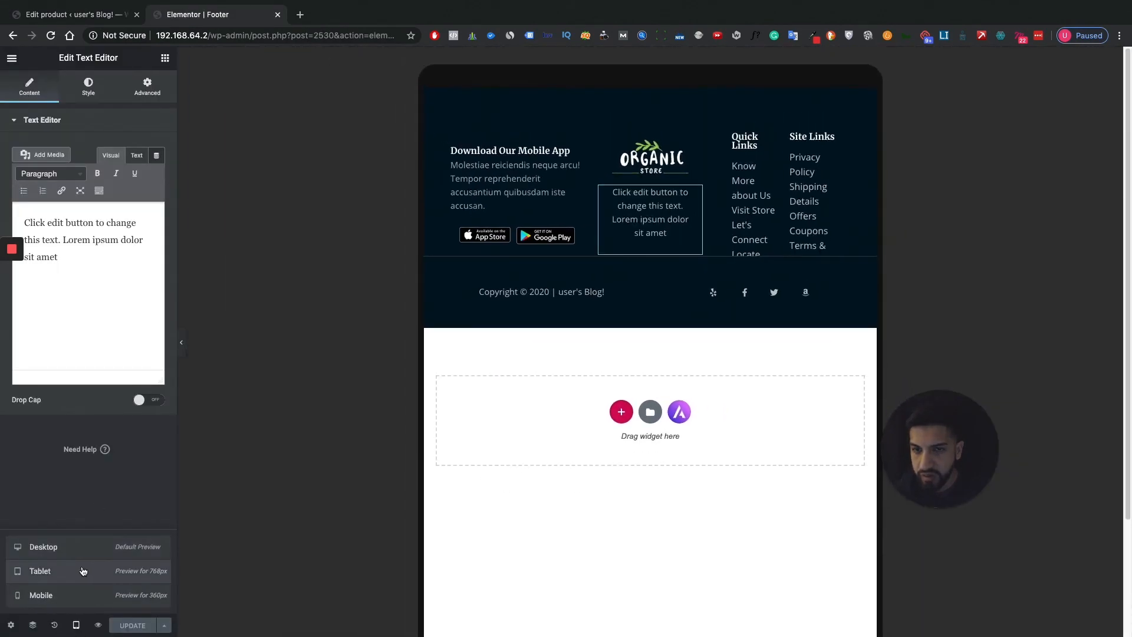
pyautogui.click(81, 589)
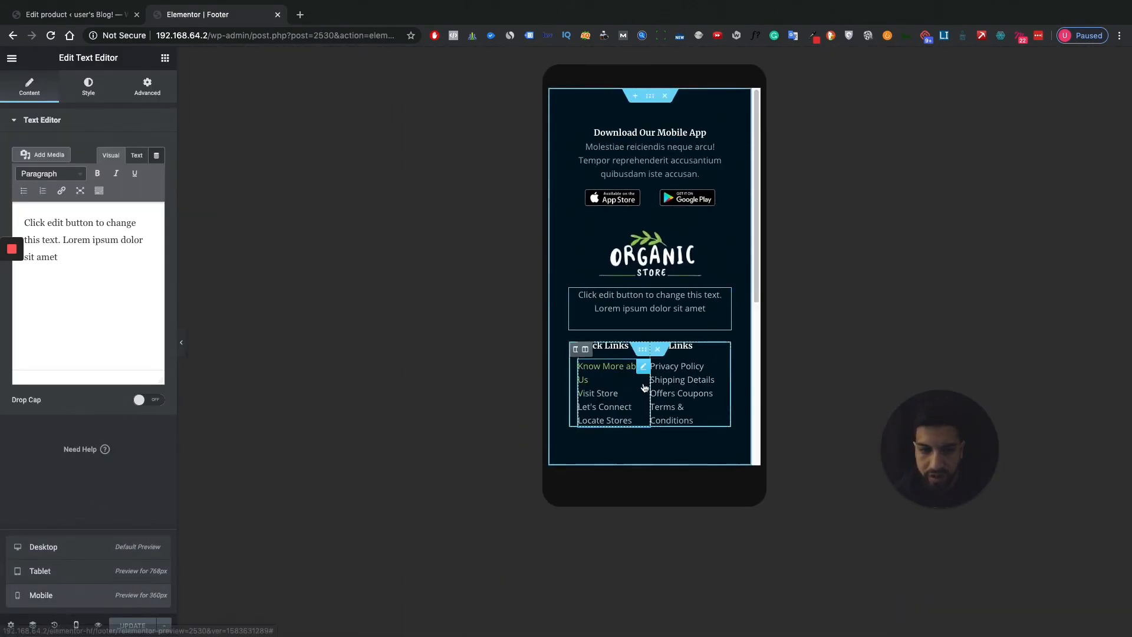
pyautogui.click(698, 403)
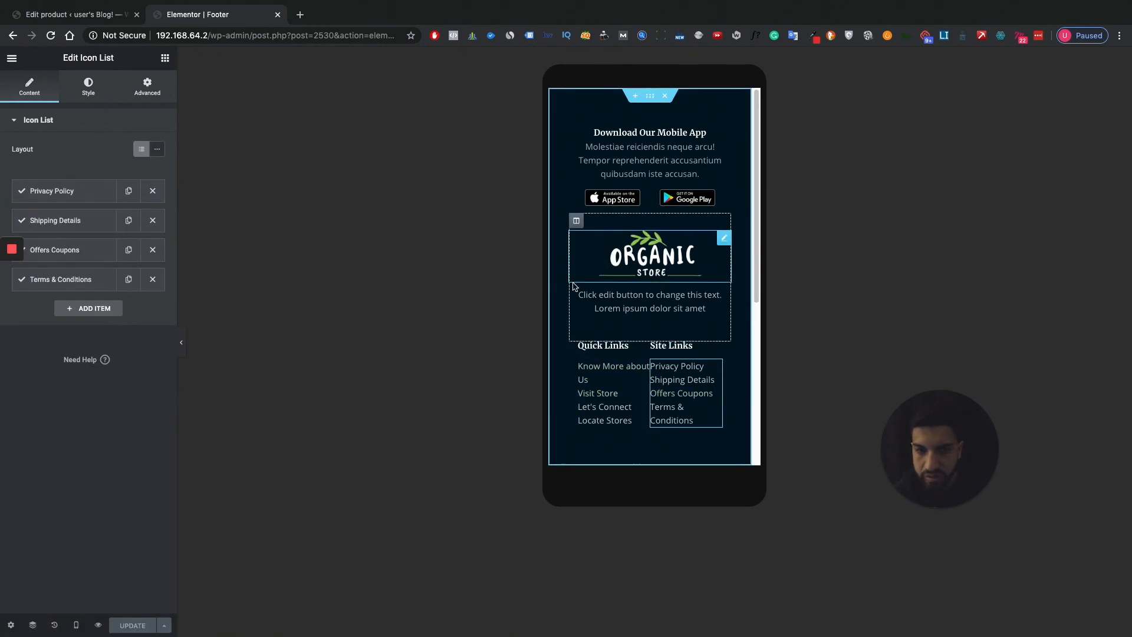
pyautogui.click(77, 625)
pyautogui.click(26, 546)
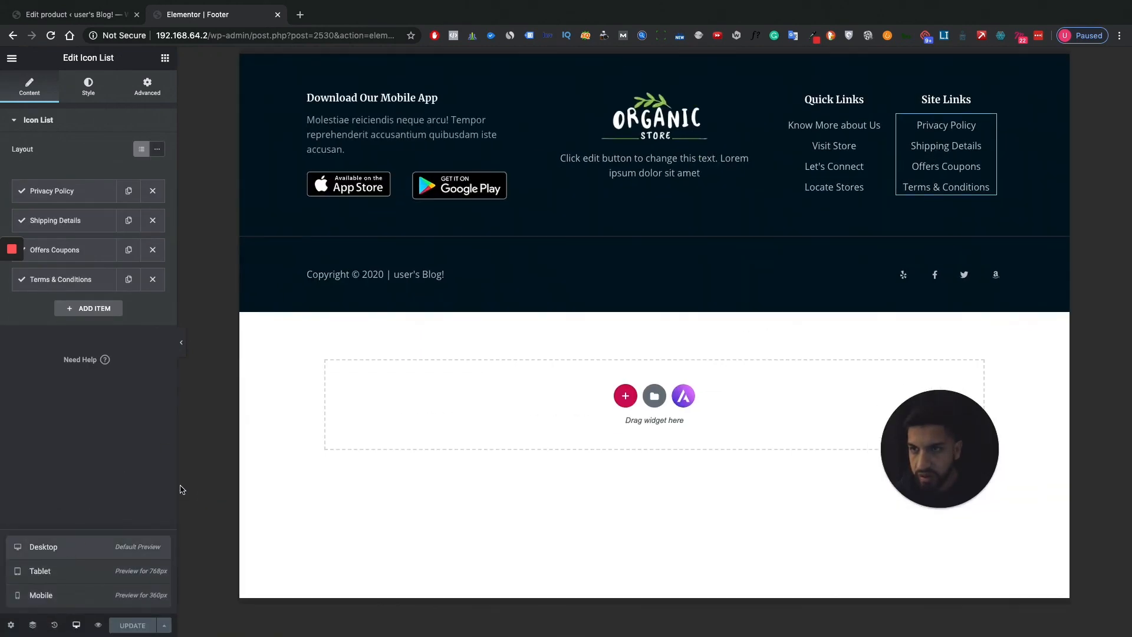
# Exit the footer editor to the WordPress dashboard and review the template's header and footer options
pyautogui.click(11, 58)
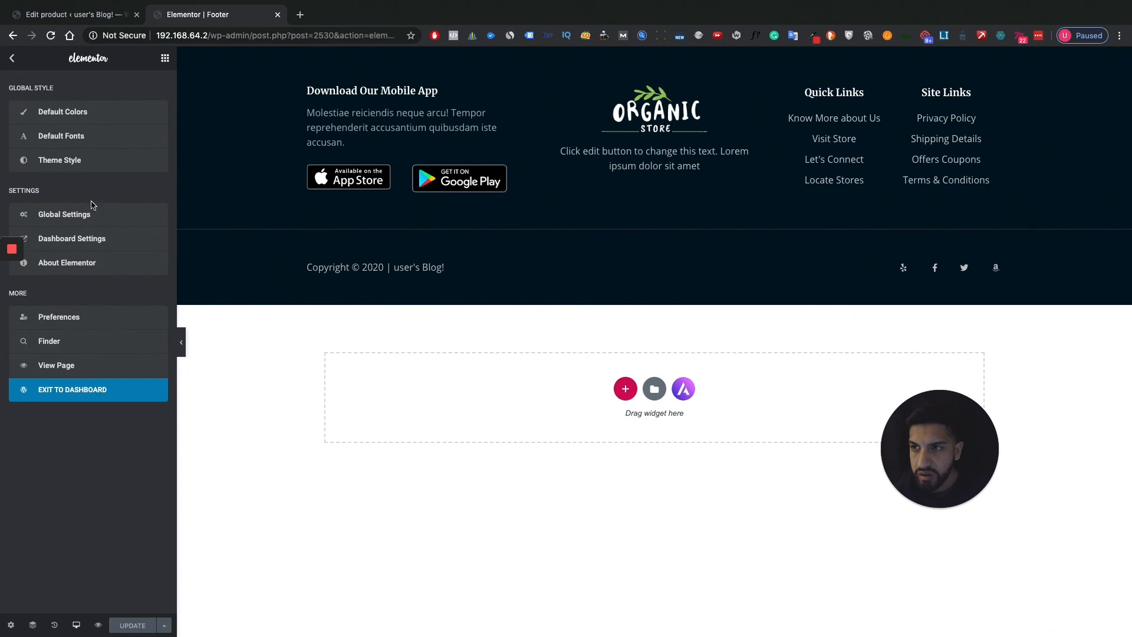
pyautogui.click(144, 389)
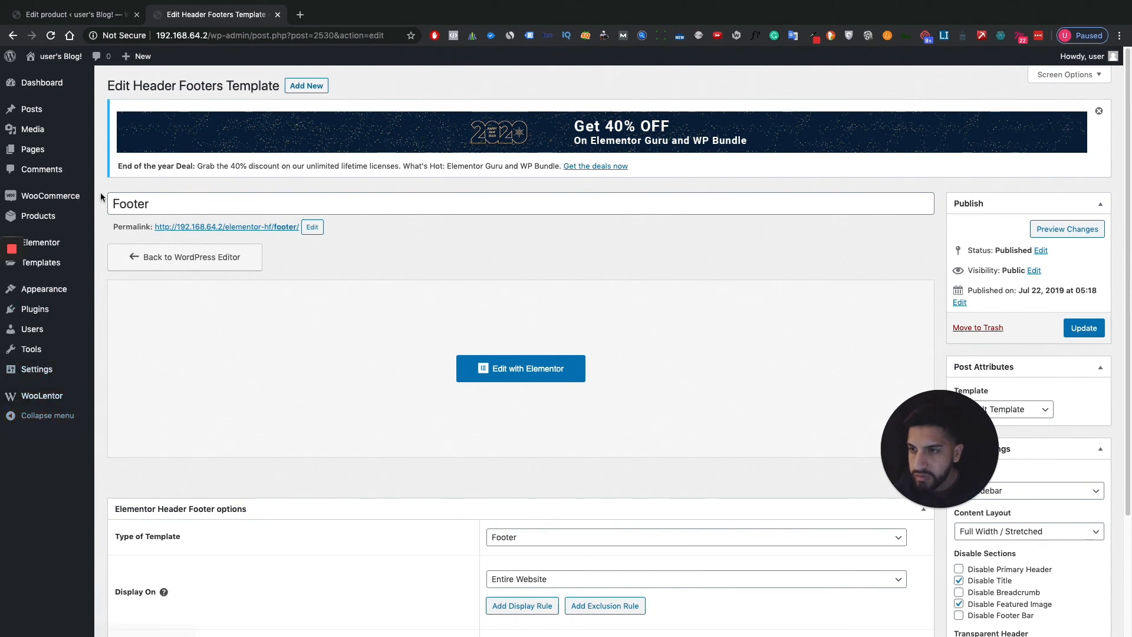
pyautogui.scroll(-1, 660, 319)
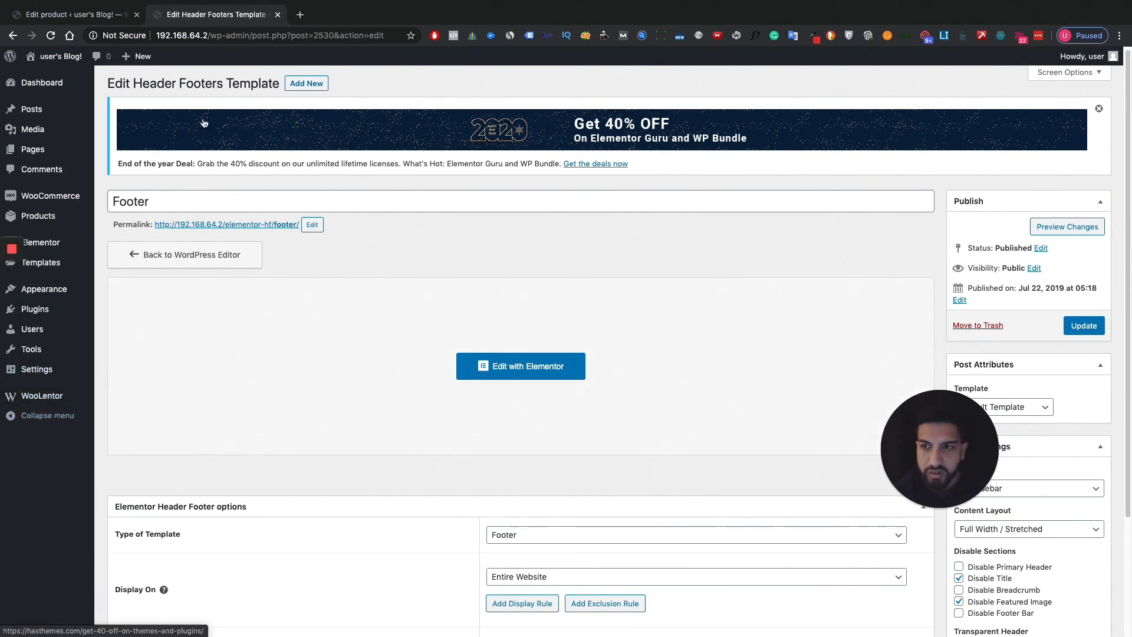
pyautogui.scroll(-5, 649, 295)
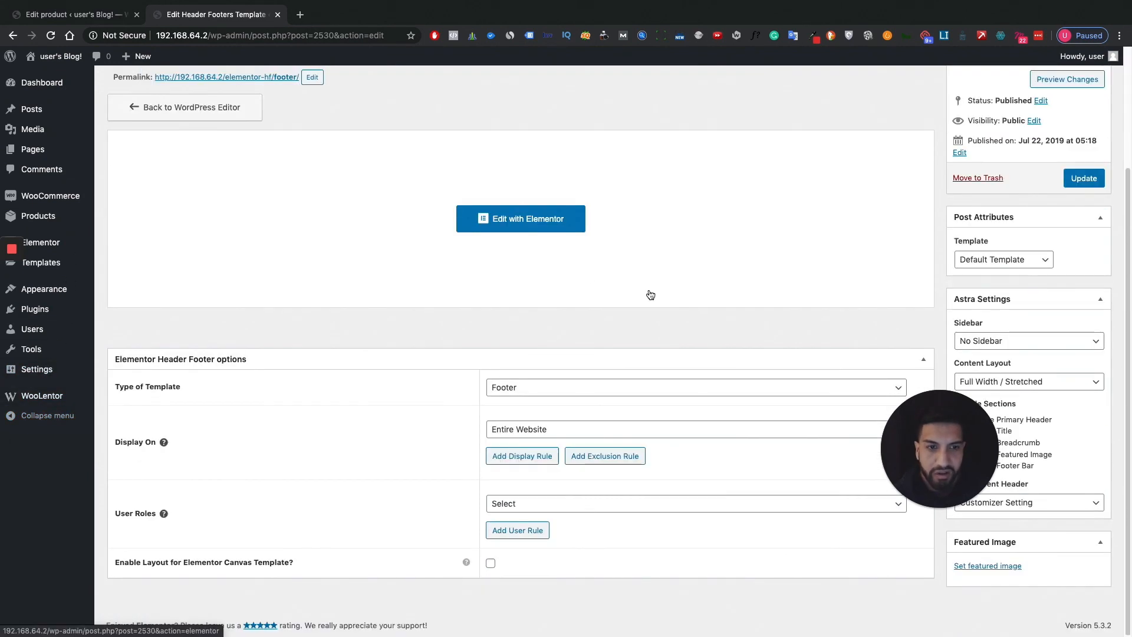
pyautogui.scroll(5, 639, 294)
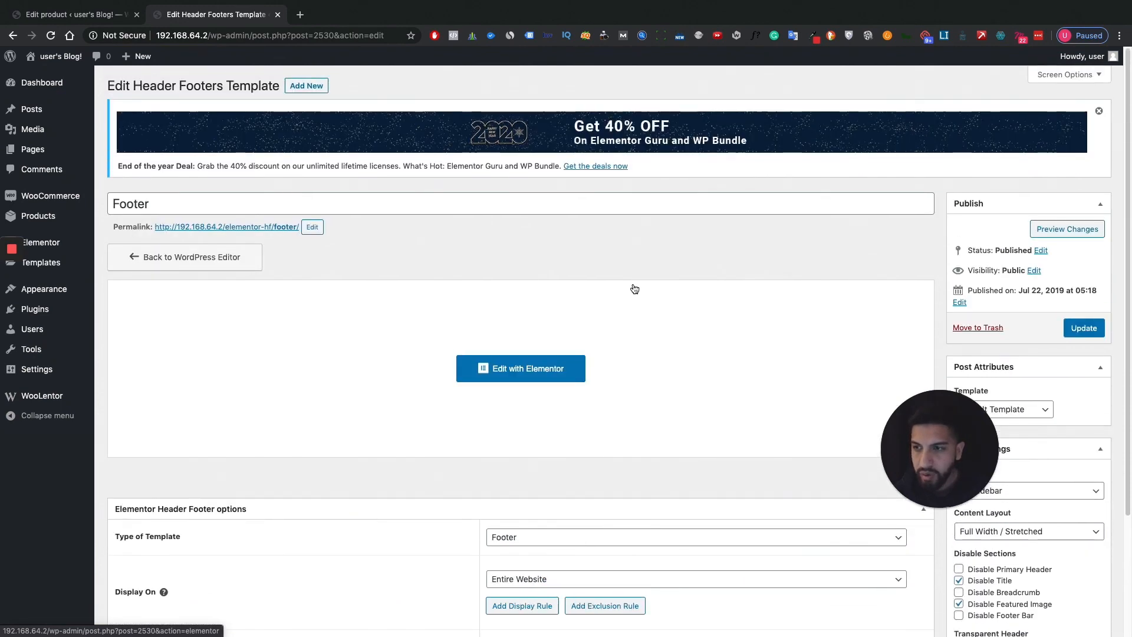